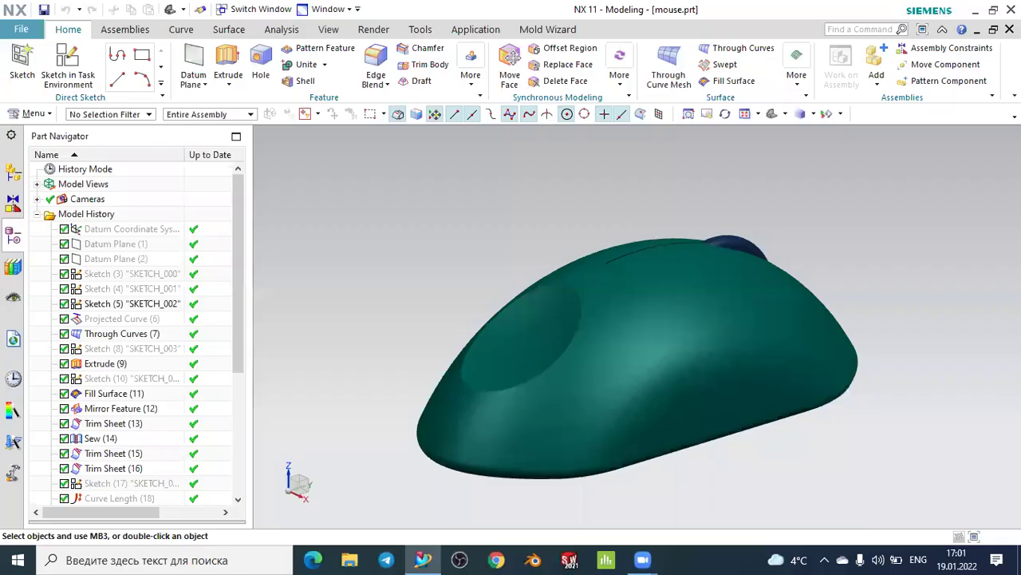
Bring up the Surface tab commands and browse the Studio Surface and More galleries
click(826, 555)
click(878, 404)
click(222, 31)
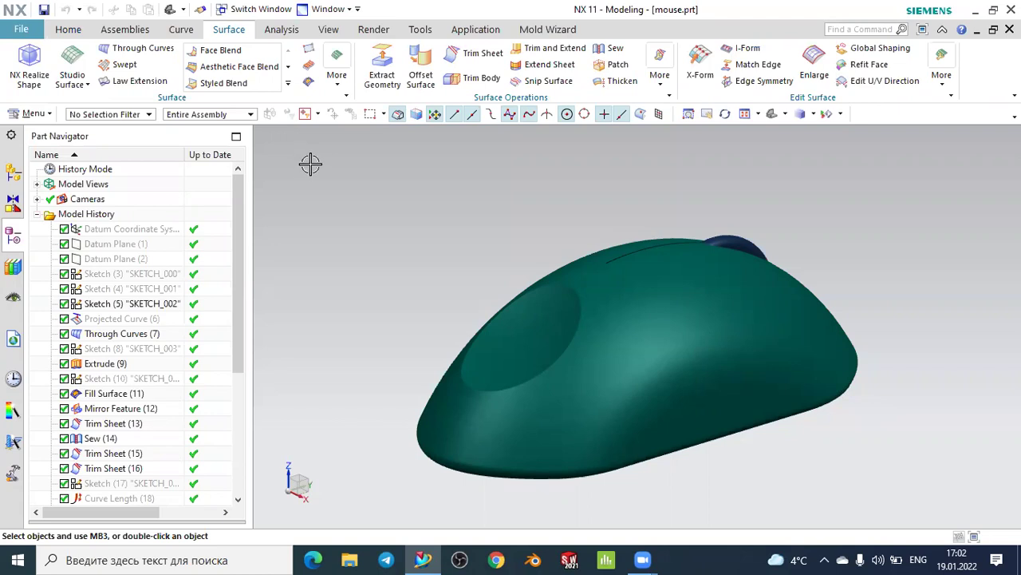
click(87, 83)
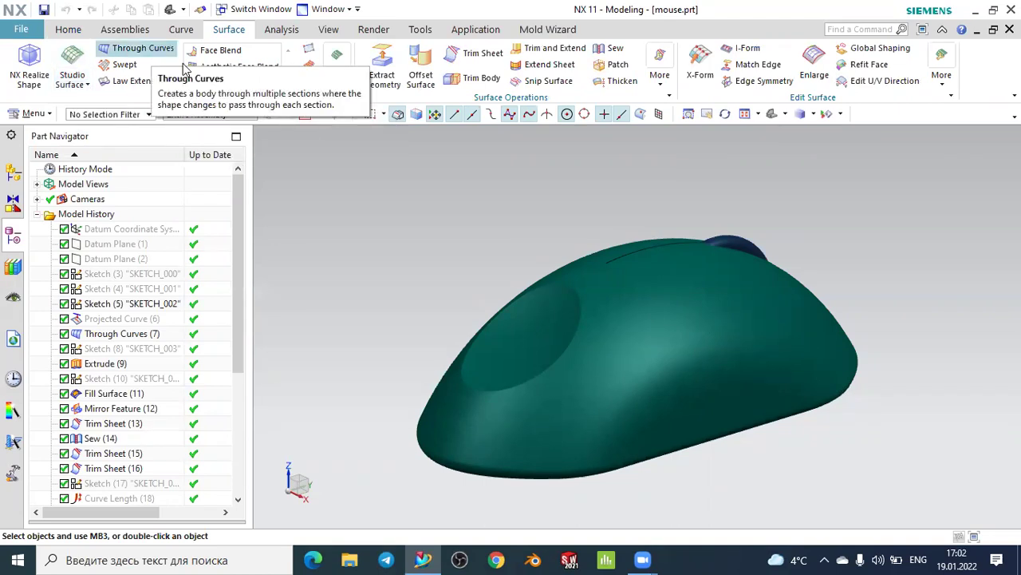
click(330, 90)
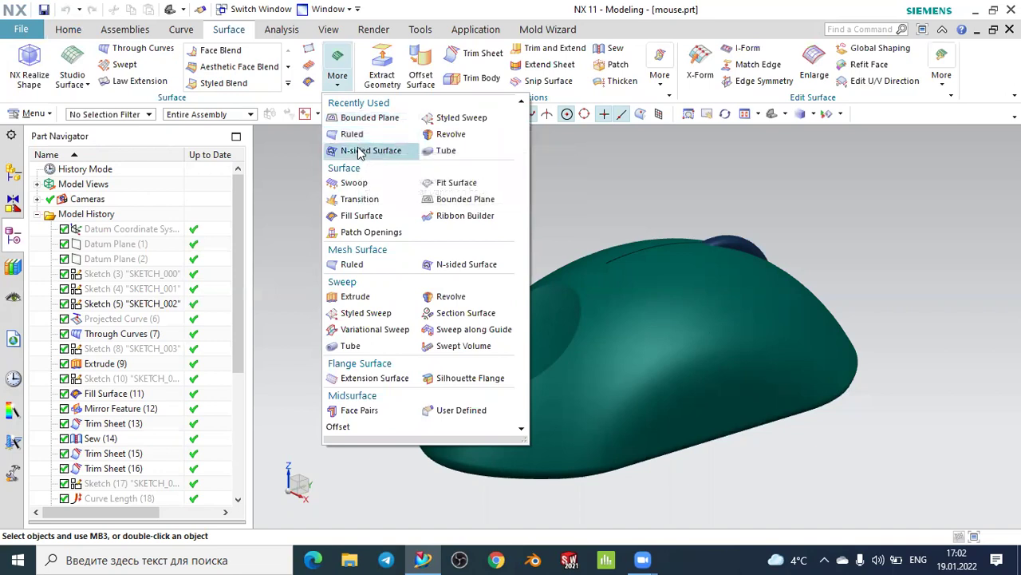
click(617, 157)
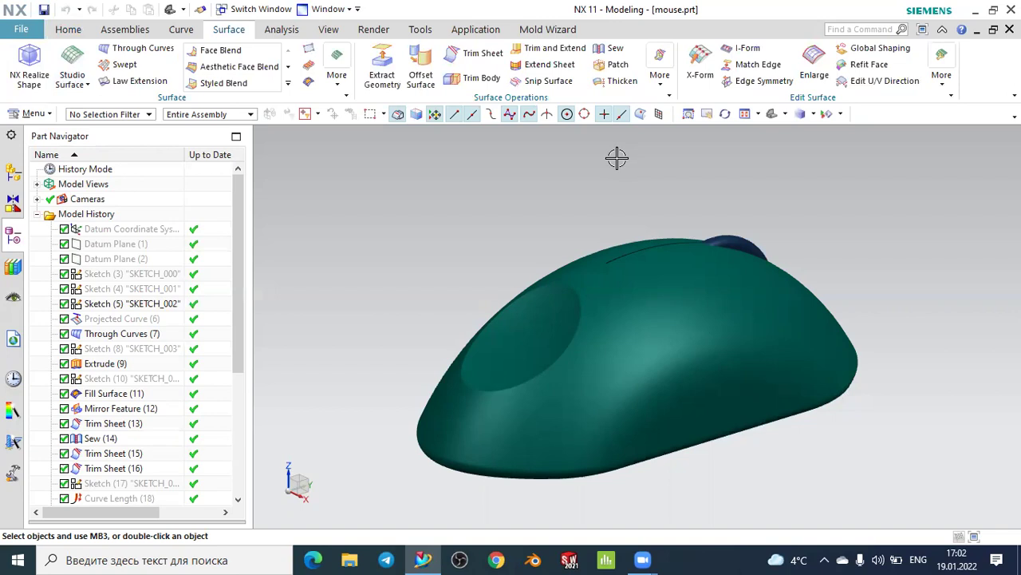
Orbit the green mouse model to inspect it from the front, above, the sides and behind
mouse_move(616, 176)
middle_down()
mouse_move(550, 175)
mouse_move(519, 197)
mouse_move(564, 180)
mouse_move(631, 180)
mouse_move(573, 189)
mouse_move(599, 164)
mouse_move(604, 178)
mouse_move(556, 186)
middle_up()
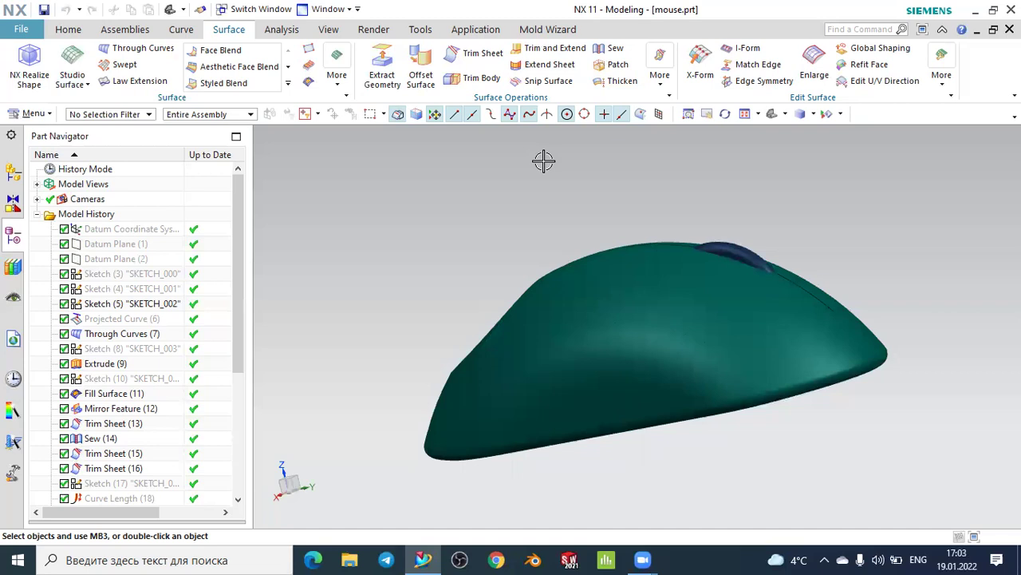
mouse_move(602, 176)
middle_down()
mouse_move(536, 187)
mouse_move(476, 232)
mouse_move(570, 233)
mouse_move(615, 260)
mouse_move(620, 303)
mouse_move(572, 321)
mouse_move(622, 282)
mouse_move(511, 306)
mouse_move(584, 298)
mouse_move(616, 284)
mouse_move(617, 264)
mouse_move(624, 309)
mouse_move(527, 324)
mouse_move(609, 308)
mouse_move(630, 315)
middle_up()
mouse_move(776, 116)
middle_down()
mouse_move(791, 212)
mouse_move(843, 223)
mouse_move(687, 159)
middle_up()
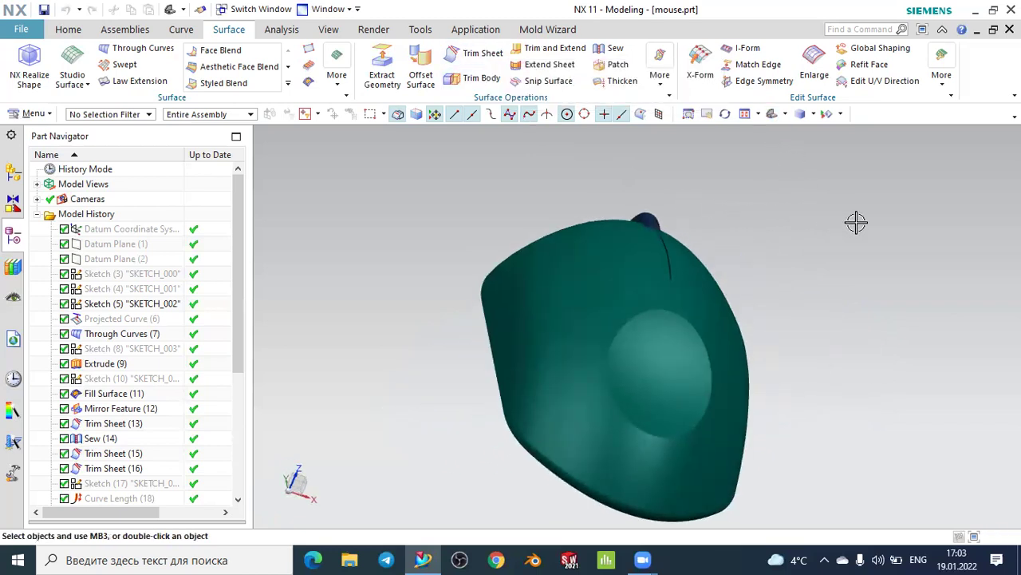
mouse_move(842, 221)
middle_down()
mouse_move(878, 219)
mouse_move(900, 242)
mouse_move(921, 223)
mouse_move(893, 237)
mouse_move(912, 232)
mouse_move(945, 255)
mouse_move(802, 268)
middle_up()
mouse_move(843, 241)
middle_down()
mouse_move(784, 247)
mouse_move(802, 250)
middle_up()
mouse_move(597, 168)
middle_down()
mouse_move(602, 146)
mouse_move(577, 180)
mouse_move(620, 176)
mouse_move(588, 178)
mouse_move(596, 174)
middle_up()
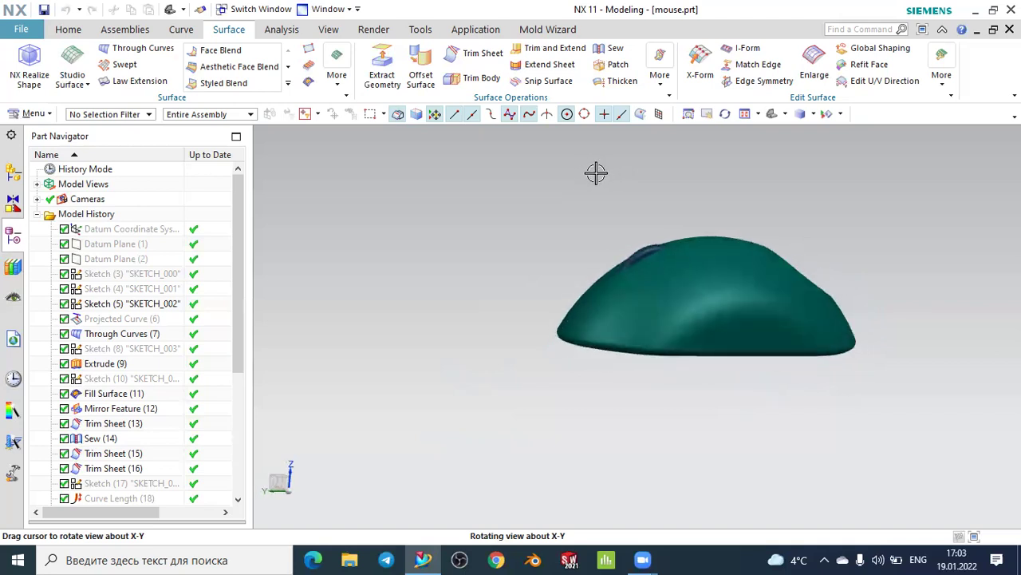
Switch to the cup part model1.prt and orbit it upright with its side slot visible
click(255, 9)
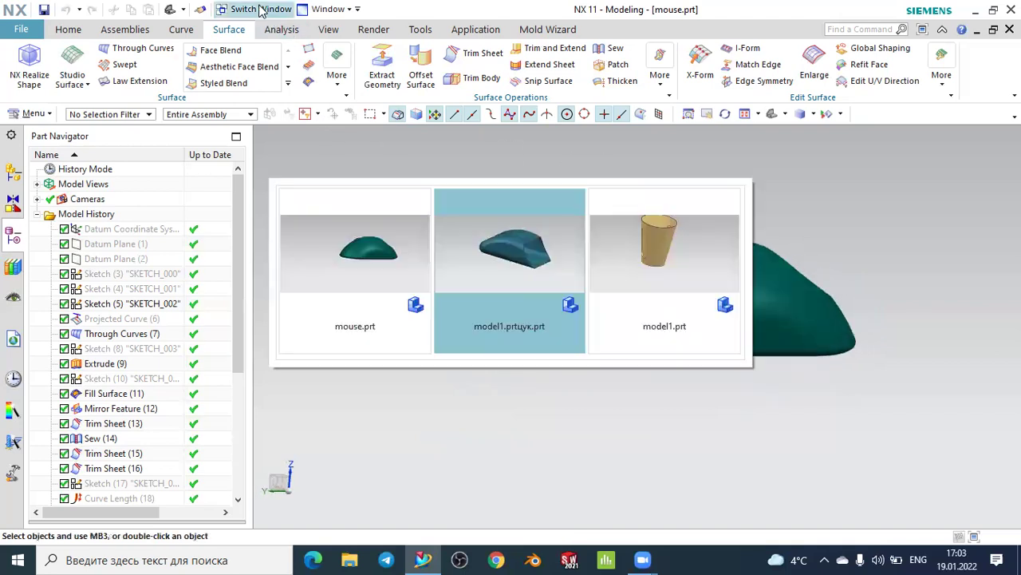
click(648, 240)
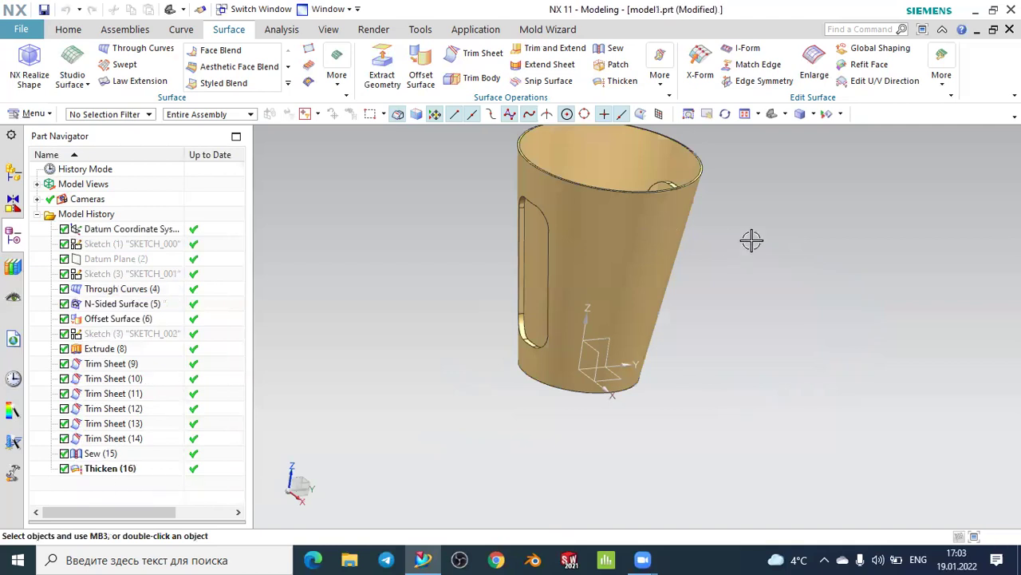
click(772, 116)
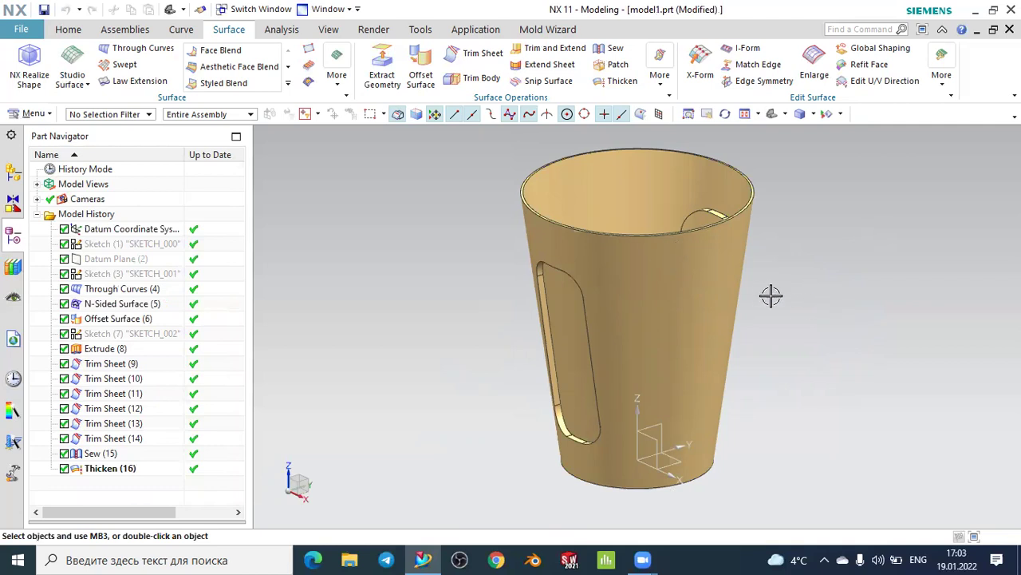
mouse_move(812, 303)
middle_down()
mouse_move(798, 287)
mouse_move(678, 264)
middle_up()
mouse_move(771, 290)
middle_down()
mouse_move(785, 315)
mouse_move(721, 292)
mouse_move(686, 306)
mouse_move(699, 327)
mouse_move(577, 262)
middle_up()
mouse_move(858, 358)
middle_down()
mouse_move(808, 325)
mouse_move(662, 330)
mouse_move(686, 296)
mouse_move(763, 332)
mouse_move(857, 330)
mouse_move(851, 342)
mouse_move(798, 339)
middle_up()
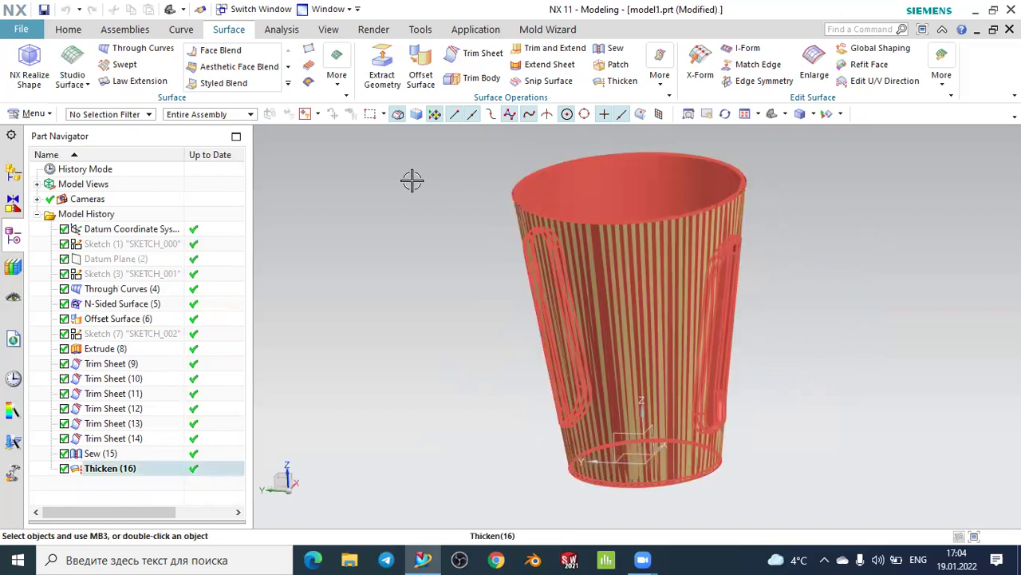
Switch to the blue part model1.prtцук.prt, orbit it, and open the File menu
click(264, 10)
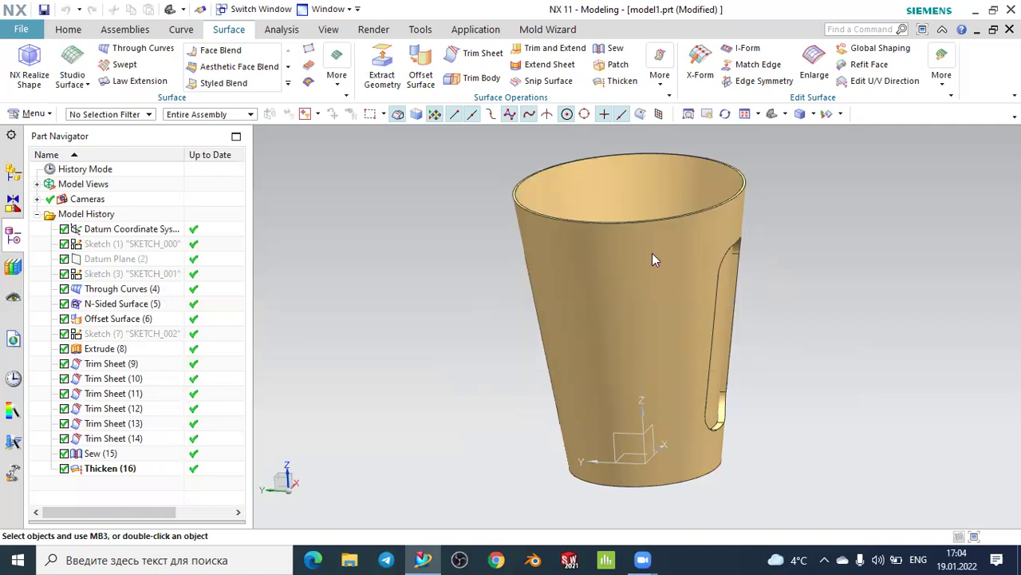
mouse_move(868, 314)
middle_down()
mouse_move(750, 298)
mouse_move(798, 327)
mouse_move(734, 333)
mouse_move(787, 308)
mouse_move(819, 312)
mouse_move(848, 290)
mouse_move(809, 313)
middle_up()
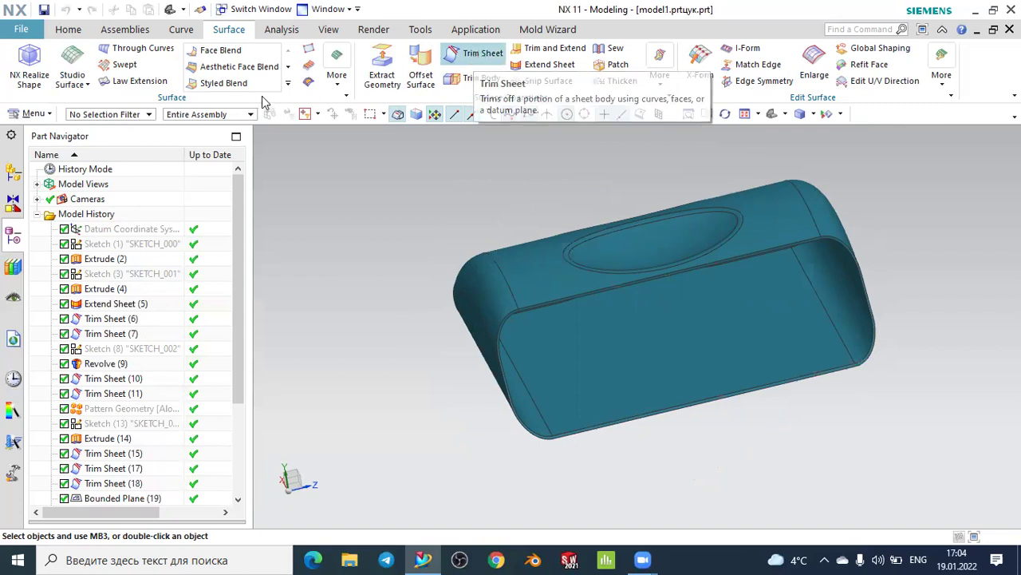
click(23, 30)
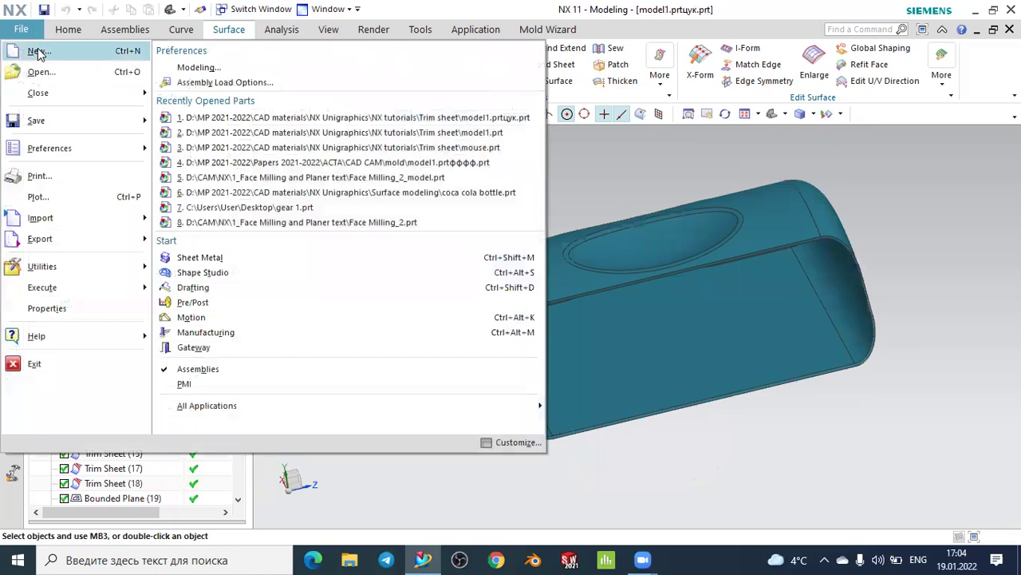
Create a new millimetre Model part named model2.prt
click(37, 49)
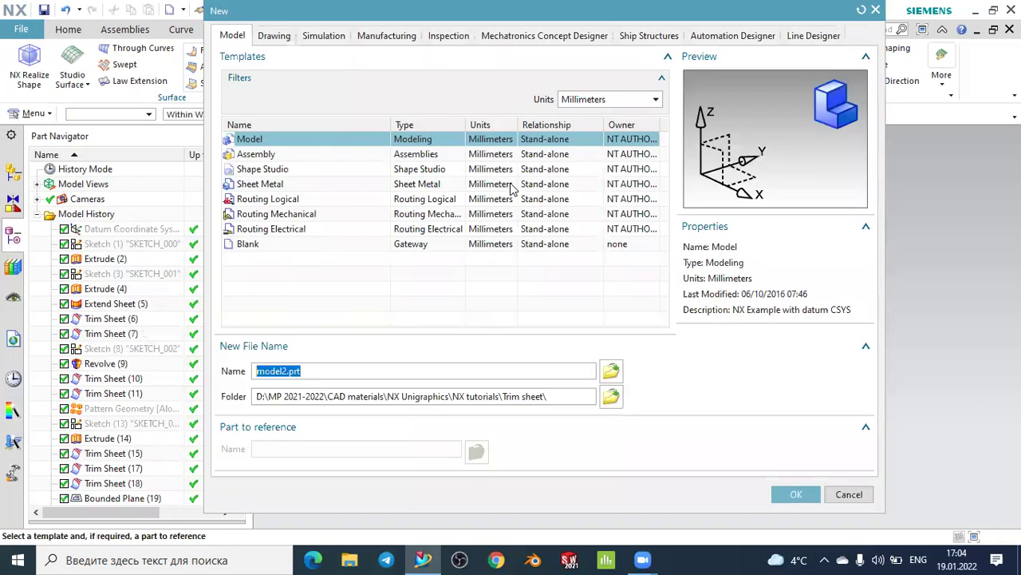
click(798, 493)
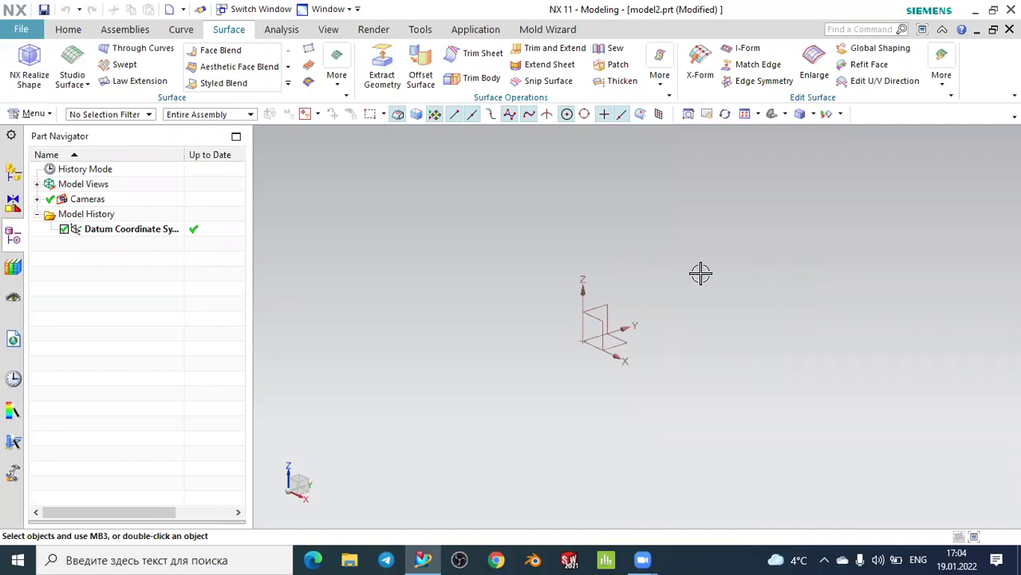
click(72, 32)
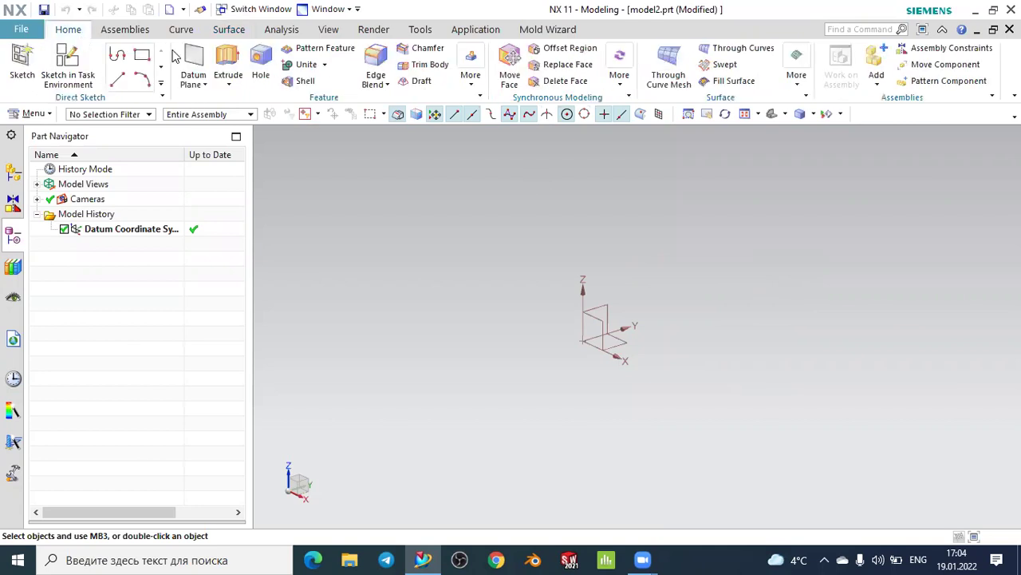
Add two datum planes offset 15 mm from the XZ plane, one on each side
click(194, 57)
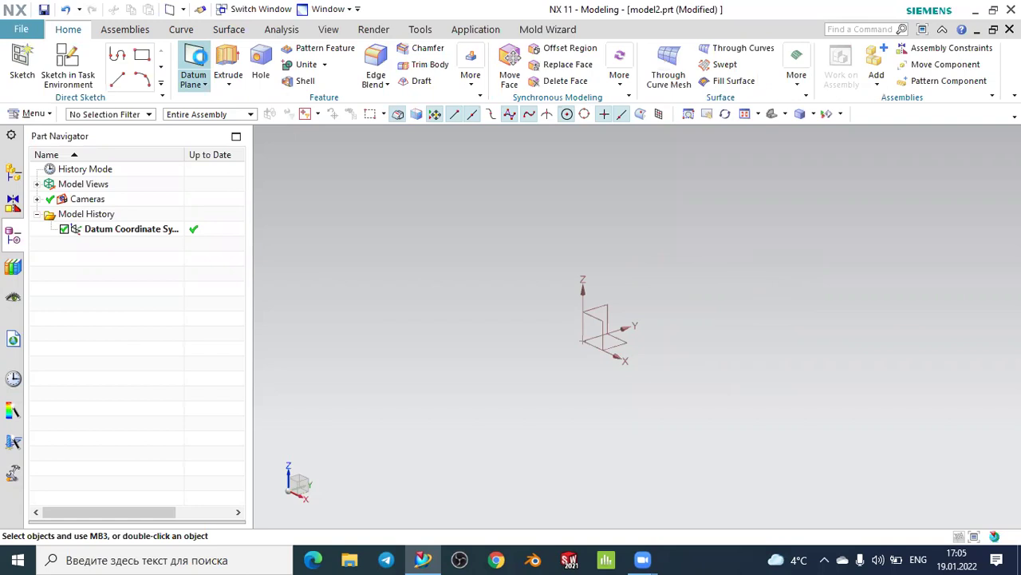
click(195, 58)
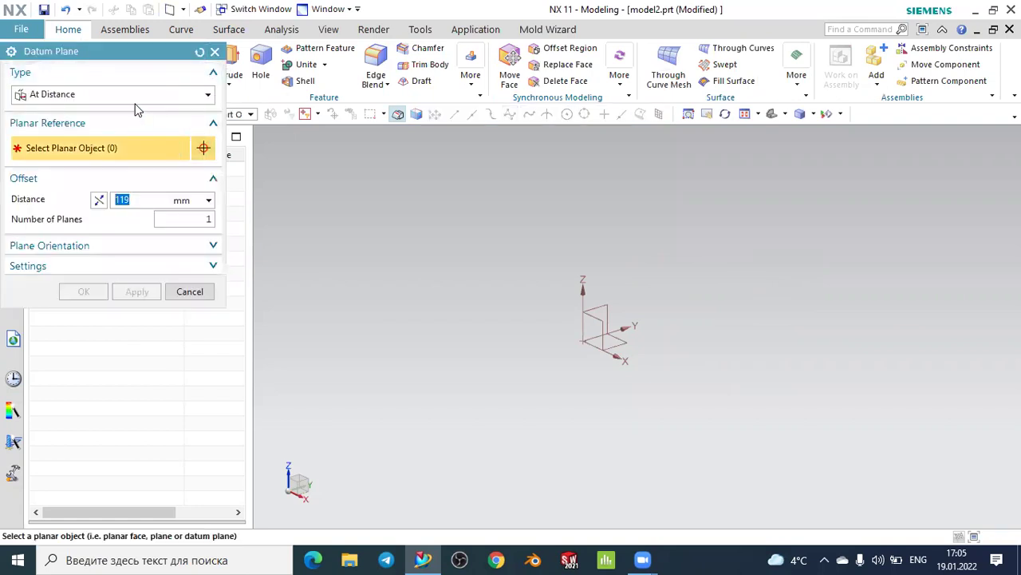
shift+middle_drag(658, 336, 634, 345)
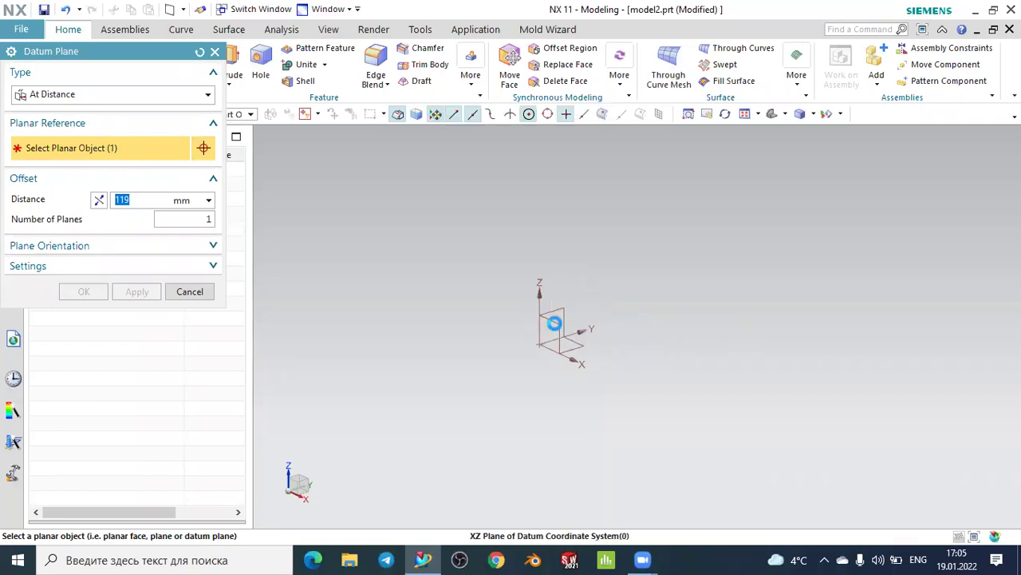
click(555, 325)
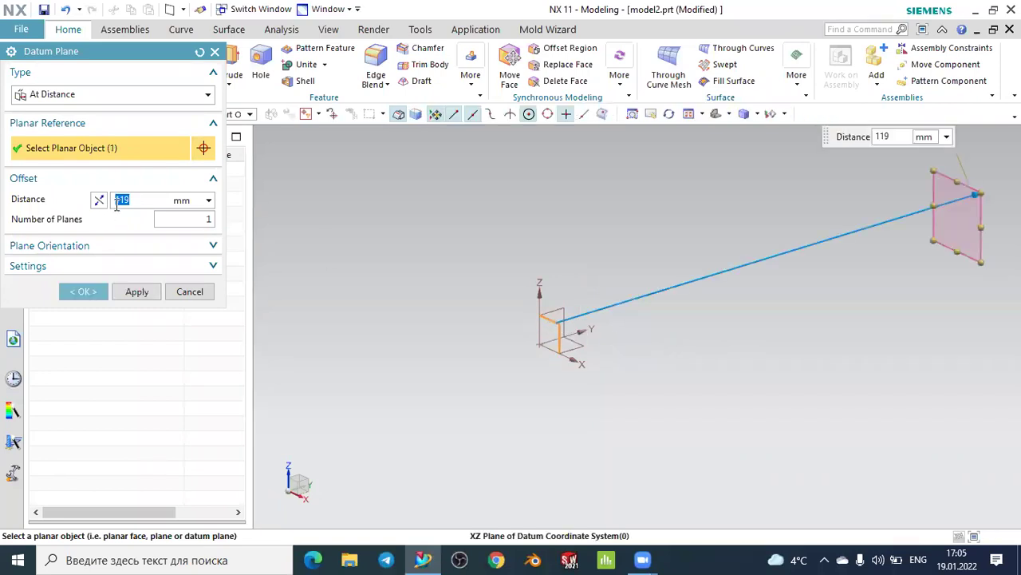
text(15)
key(Return)
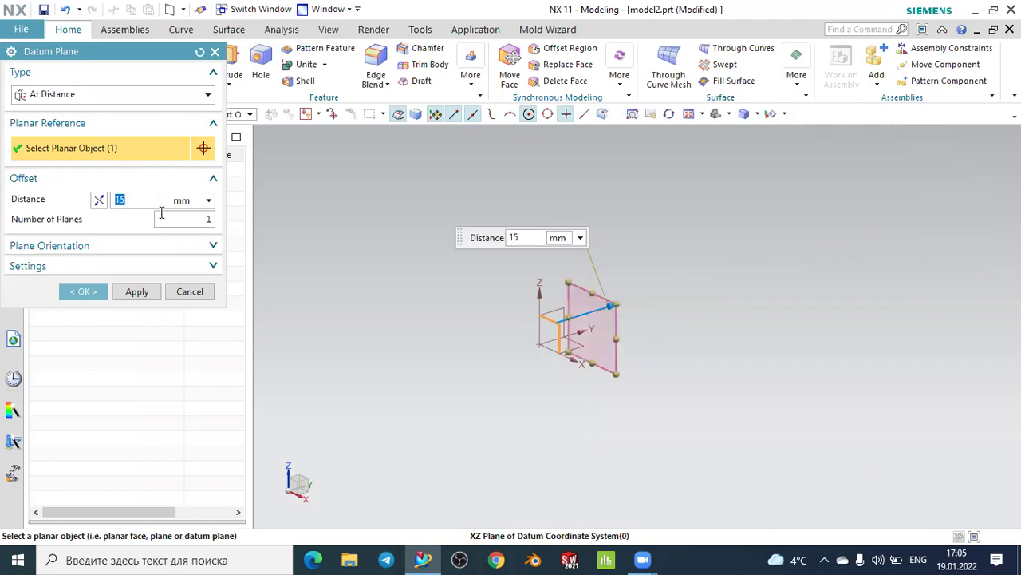
click(137, 291)
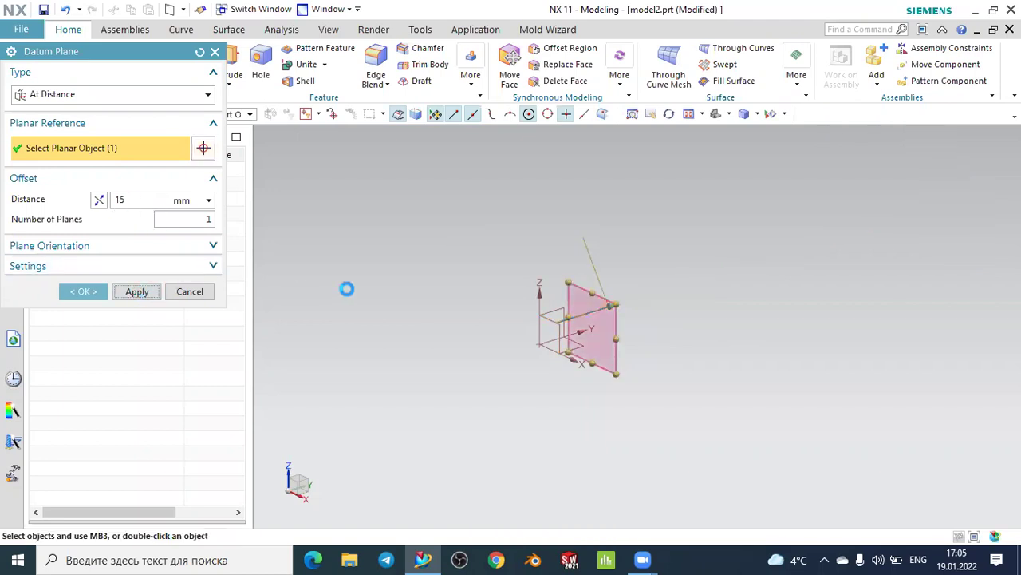
click(554, 323)
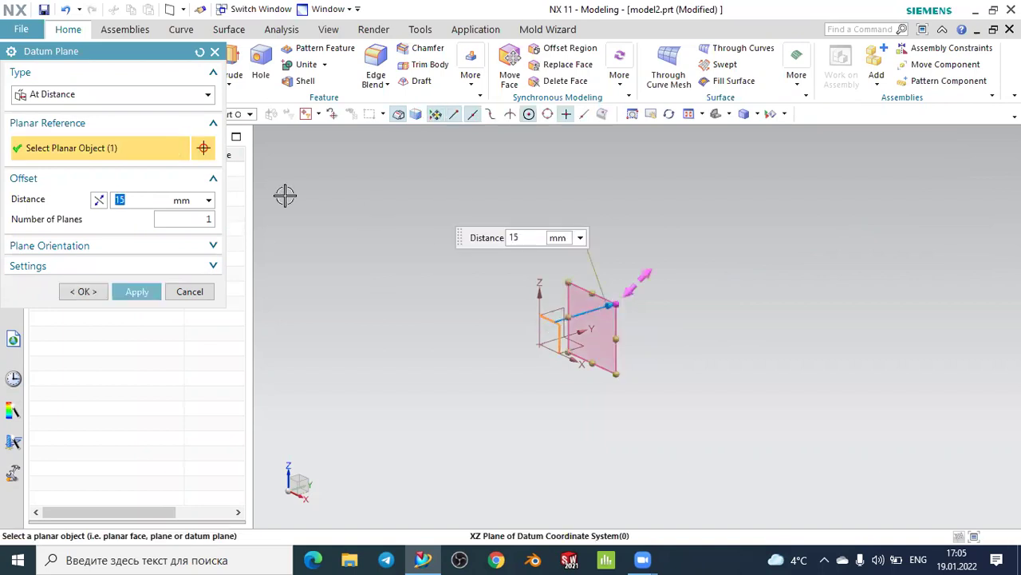
click(98, 200)
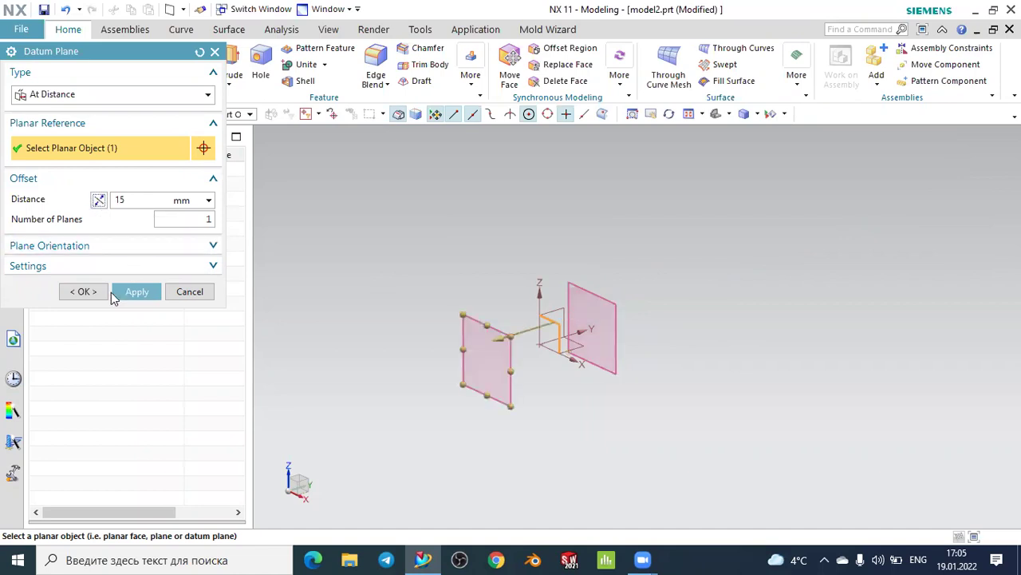
mouse_move(672, 311)
middle_down()
mouse_move(663, 317)
mouse_move(668, 306)
mouse_move(702, 318)
middle_up()
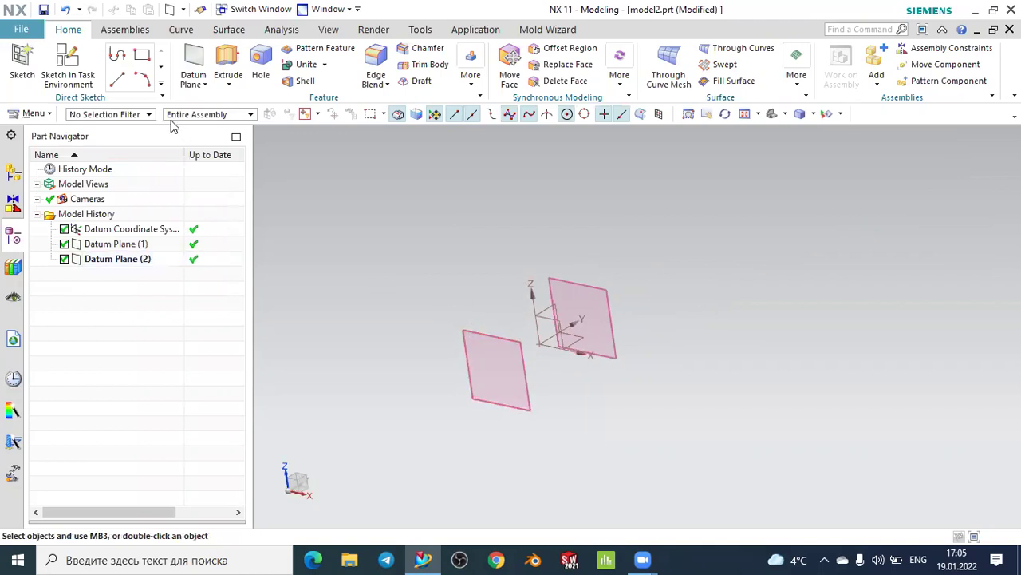
Start a new sketch on the second datum plane
click(11, 66)
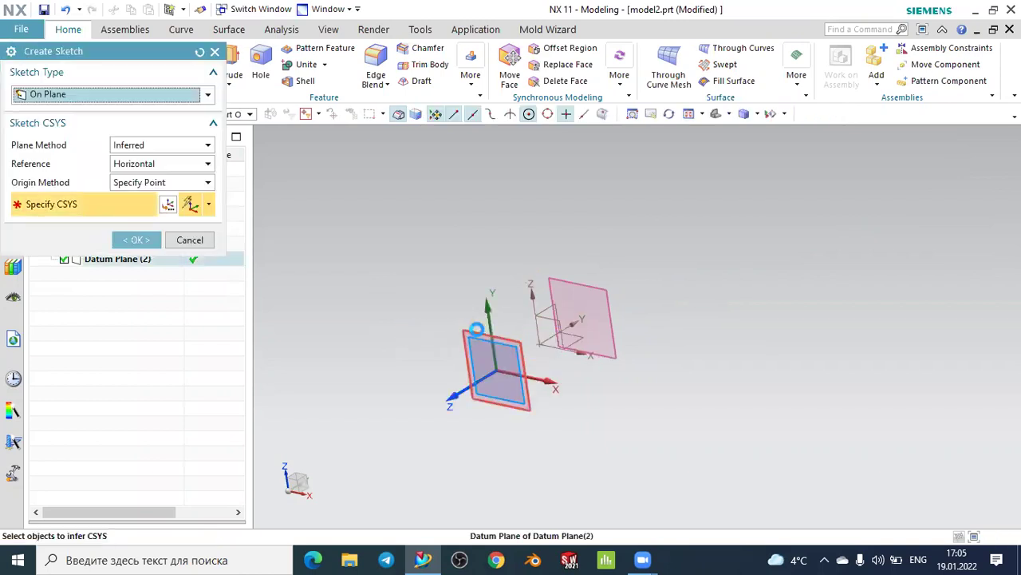
click(476, 328)
click(145, 239)
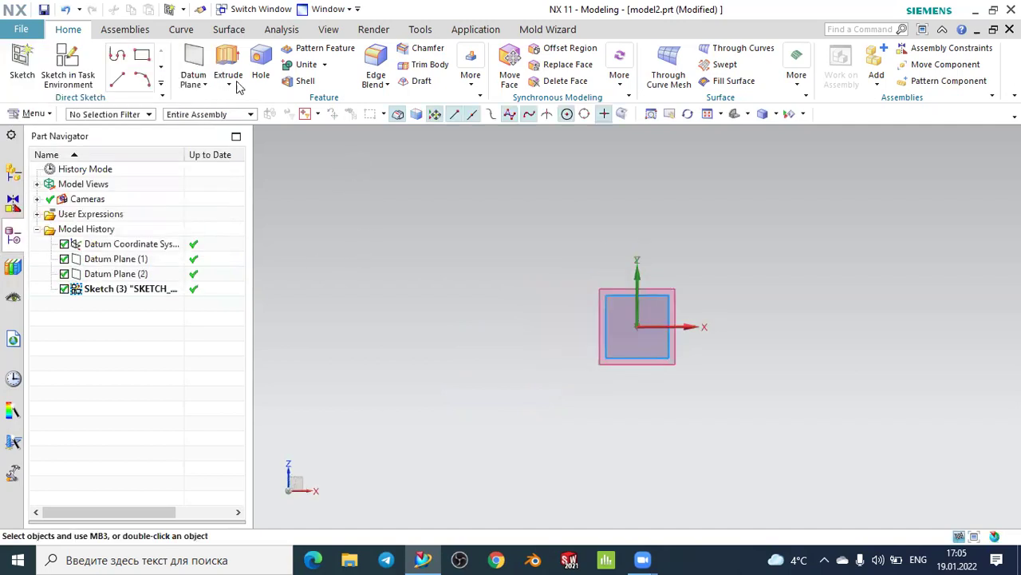
Draw a wide arc with its left endpoint constrained onto the horizontal axis, and finish the sketch
click(162, 54)
scroll(684, 325, up, 2)
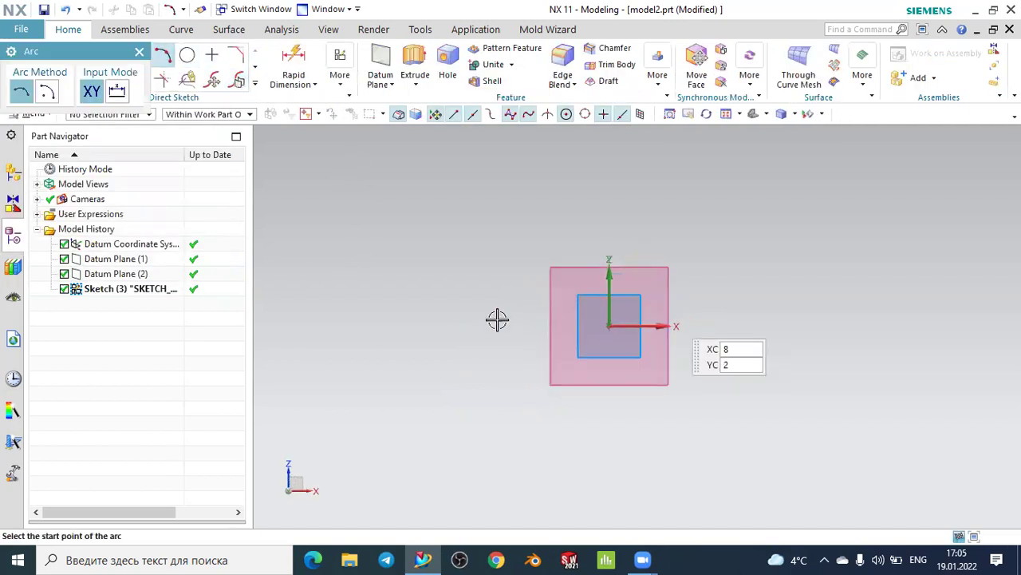
click(429, 334)
click(831, 334)
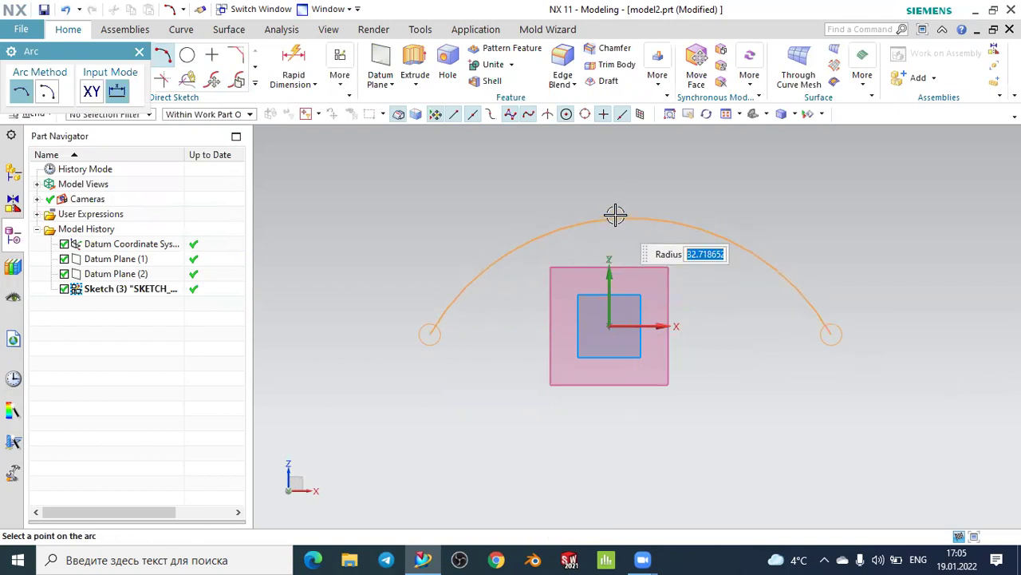
click(616, 214)
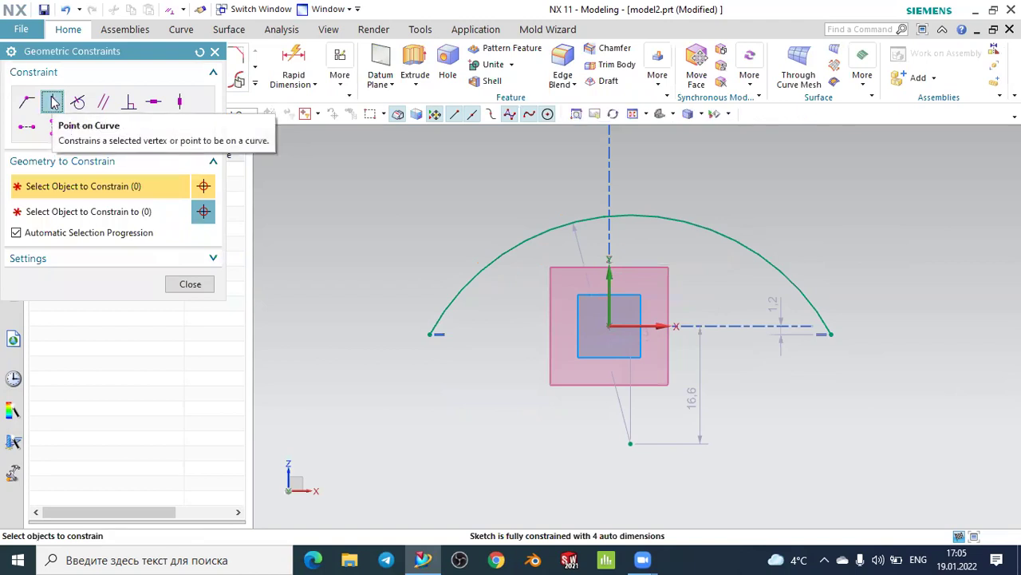
click(430, 333)
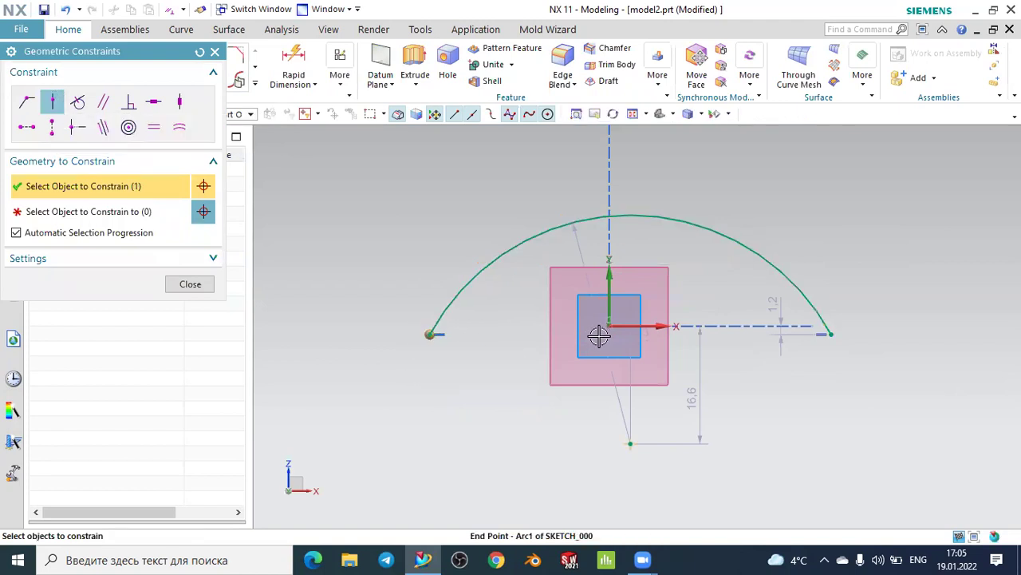
click(629, 326)
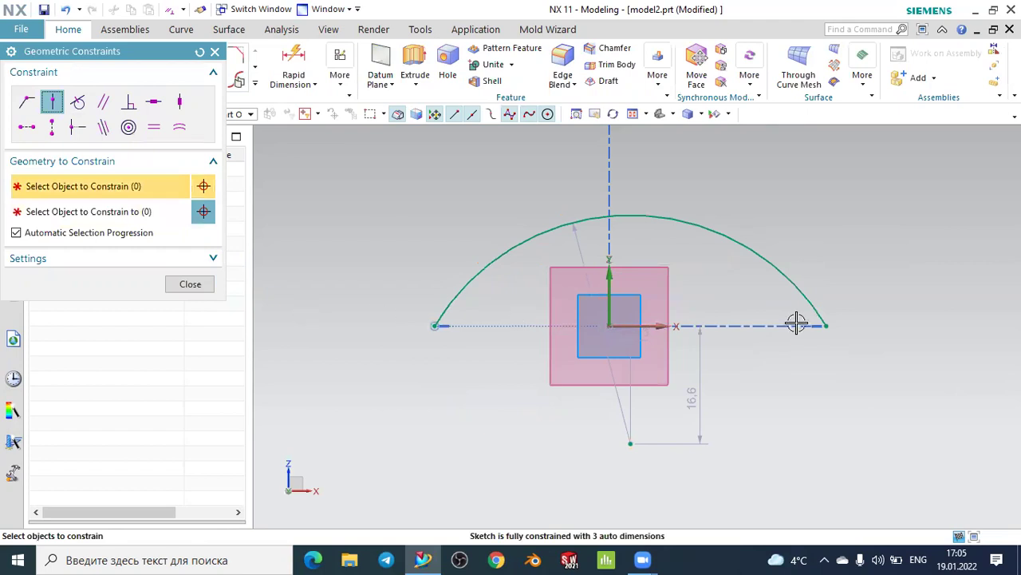
middle_click(619, 335)
click(52, 64)
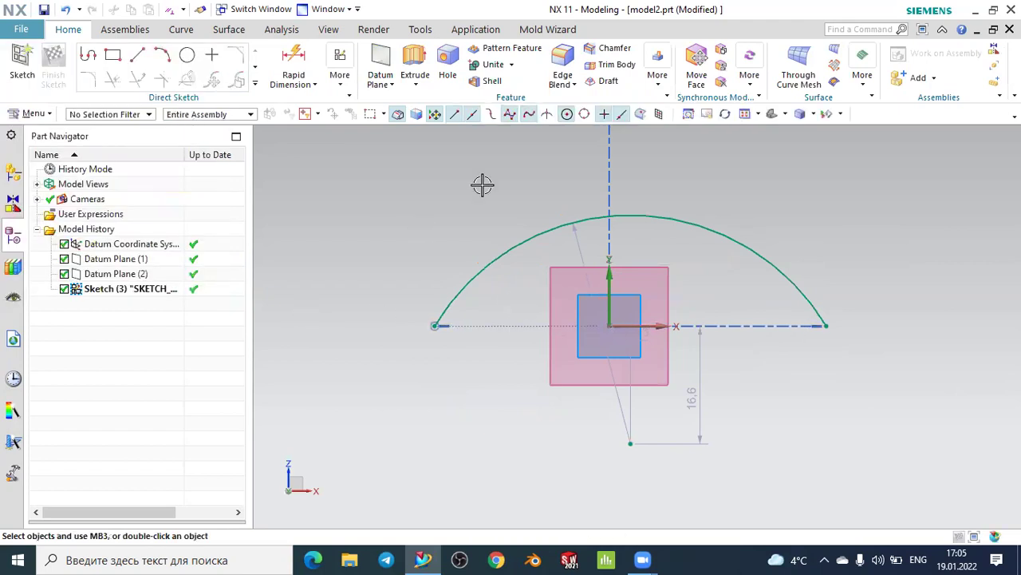
mouse_move(748, 219)
middle_down()
mouse_move(718, 244)
mouse_move(727, 239)
middle_up()
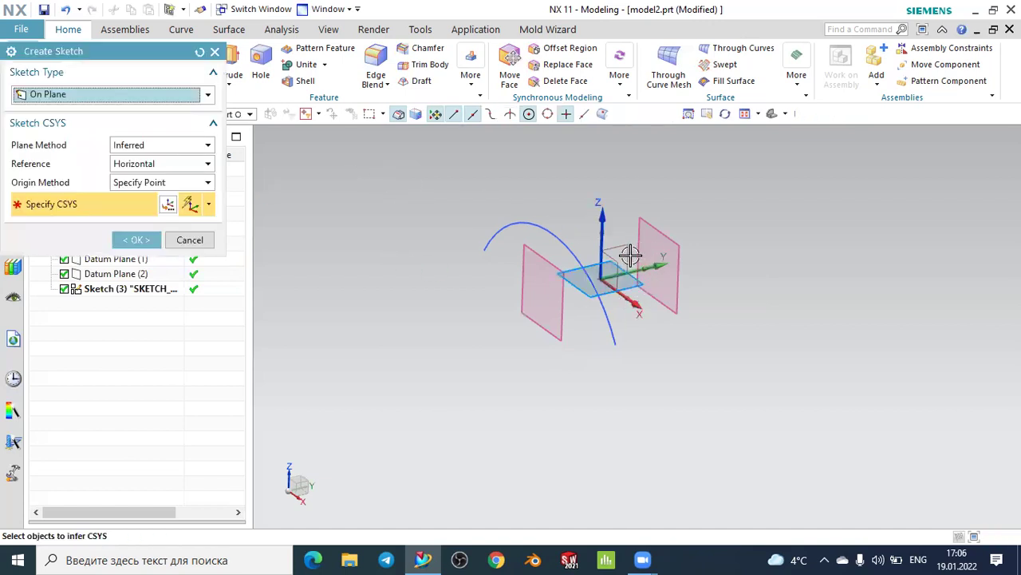
Start a new sketch on the XZ datum plane
scroll(630, 263, down, 2)
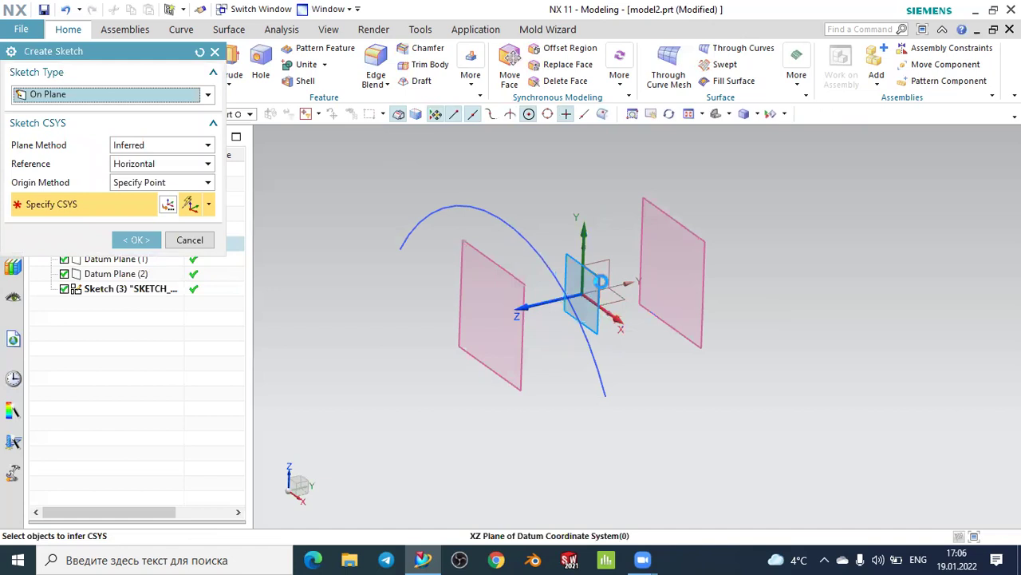
click(598, 289)
click(136, 239)
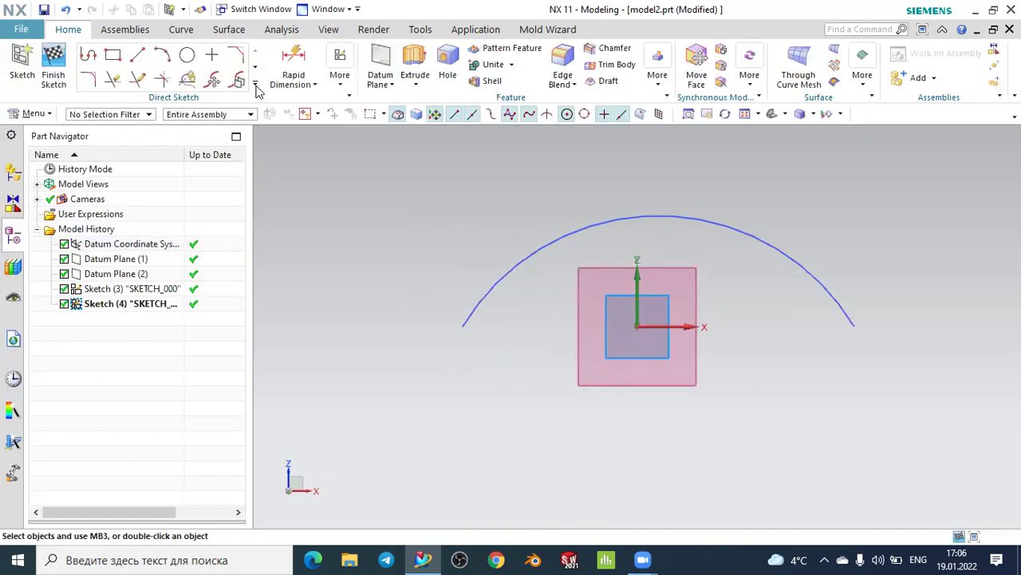
Offset the arc by 10 mm and finish the sketch, giving two parallel arcs
click(255, 85)
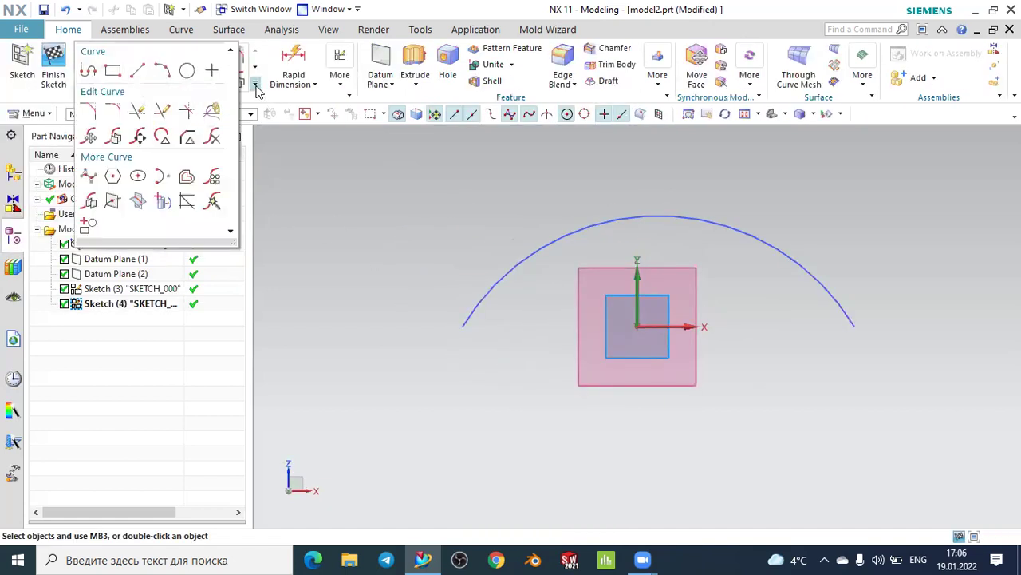
click(212, 176)
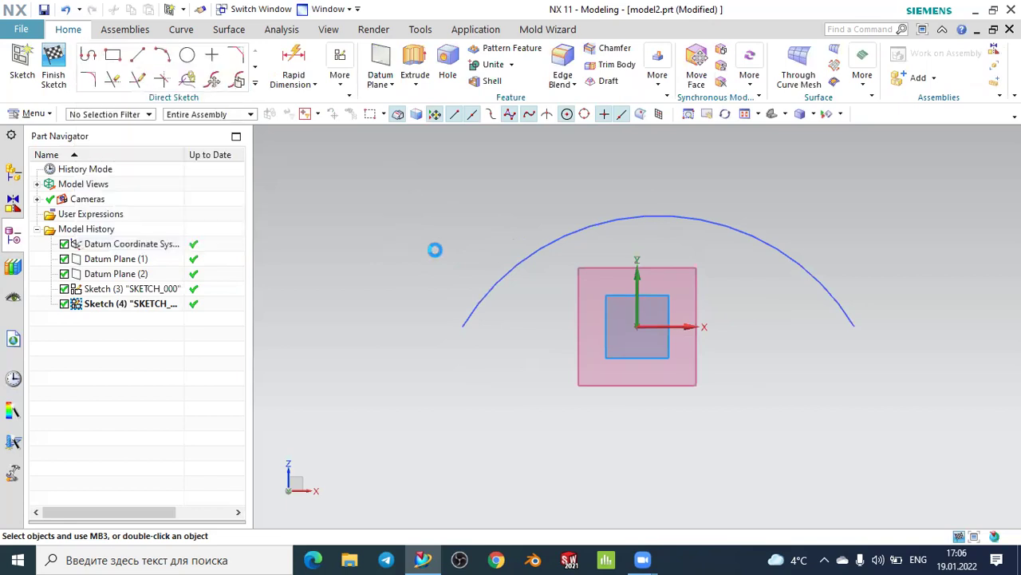
click(480, 299)
scroll(476, 300, up, 1)
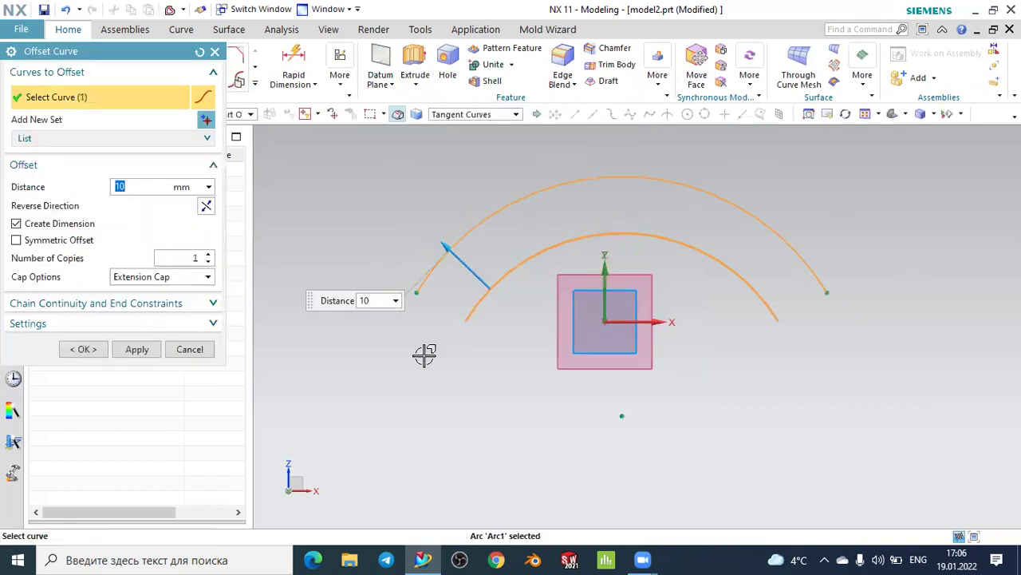
mouse_move(426, 355)
middle_down()
mouse_move(388, 380)
mouse_move(381, 372)
mouse_move(584, 378)
middle_up()
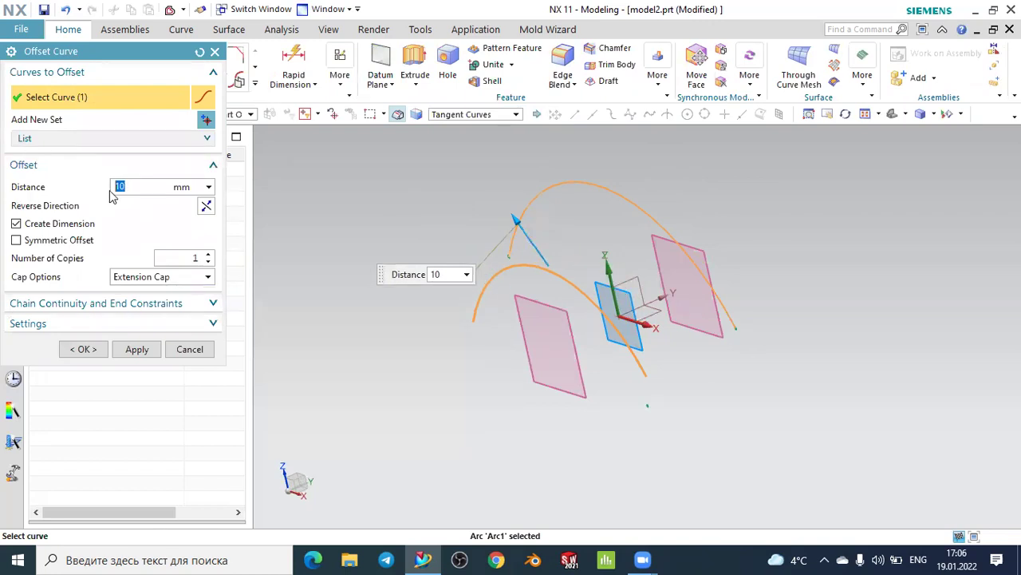
click(80, 349)
mouse_move(393, 351)
middle_down()
mouse_move(358, 356)
mouse_move(352, 332)
middle_up()
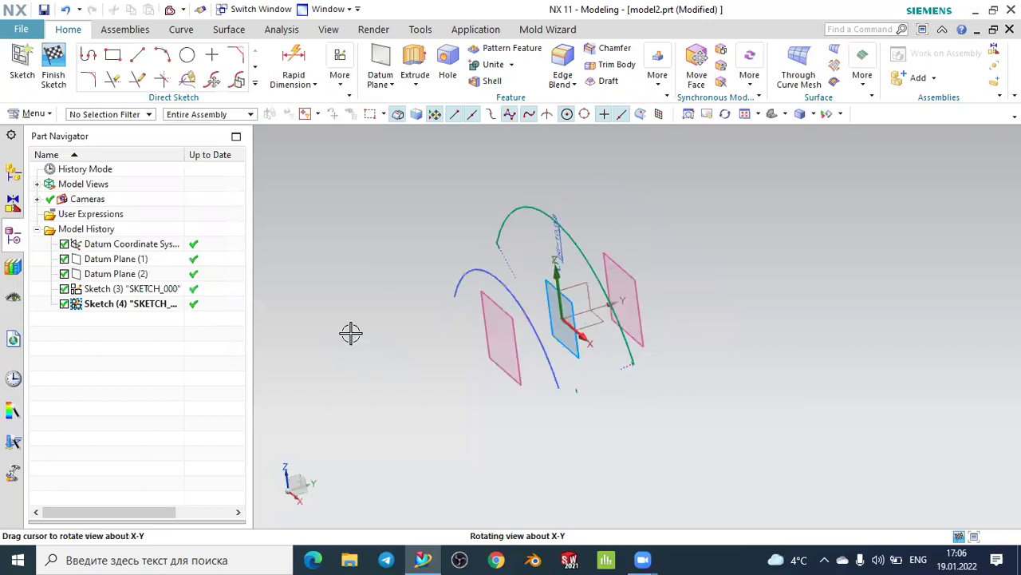
click(63, 59)
mouse_move(498, 383)
middle_down()
mouse_move(506, 387)
mouse_move(651, 255)
middle_up()
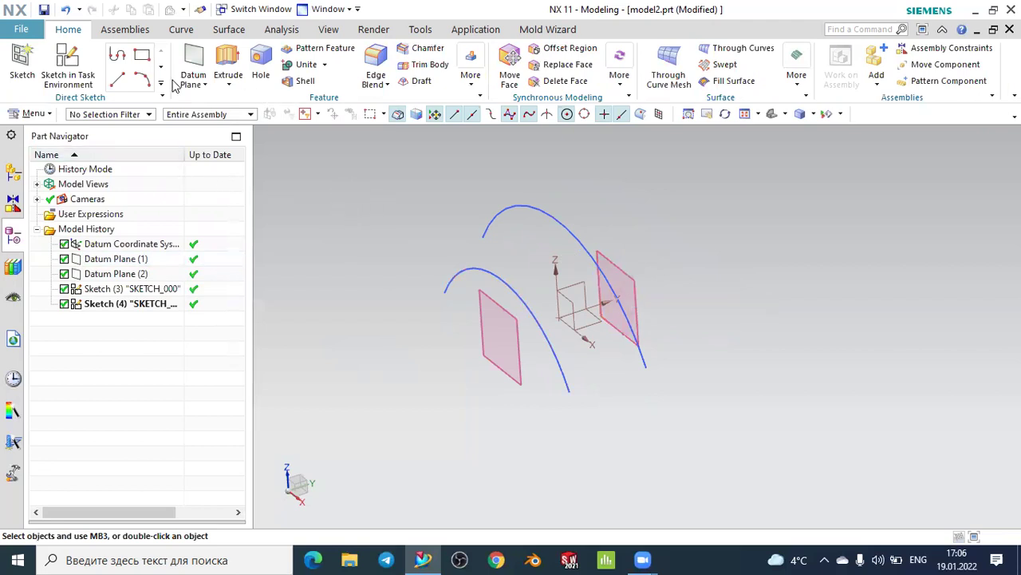
Start a new sketch on Datum Plane (1)
click(22, 62)
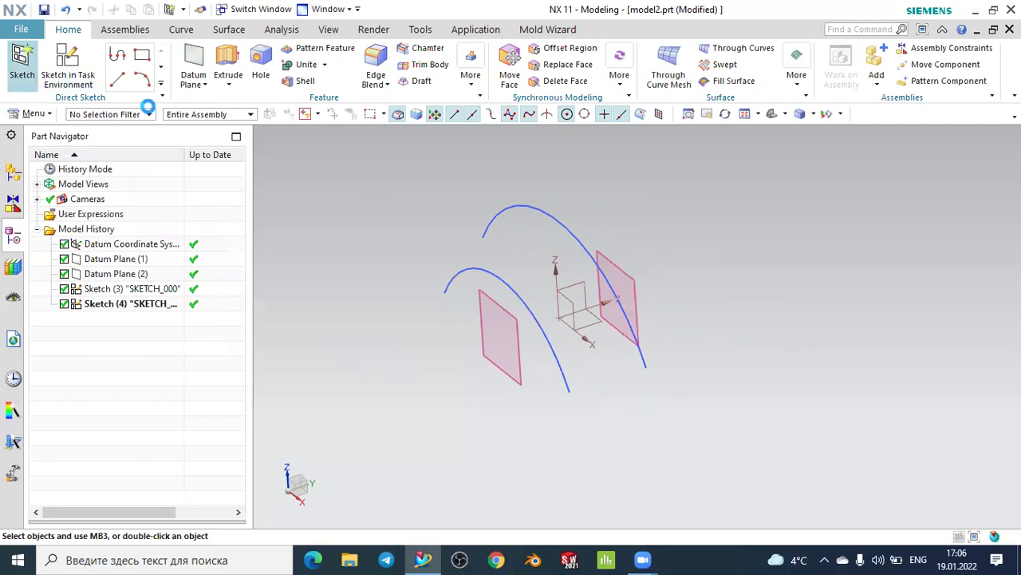
click(638, 273)
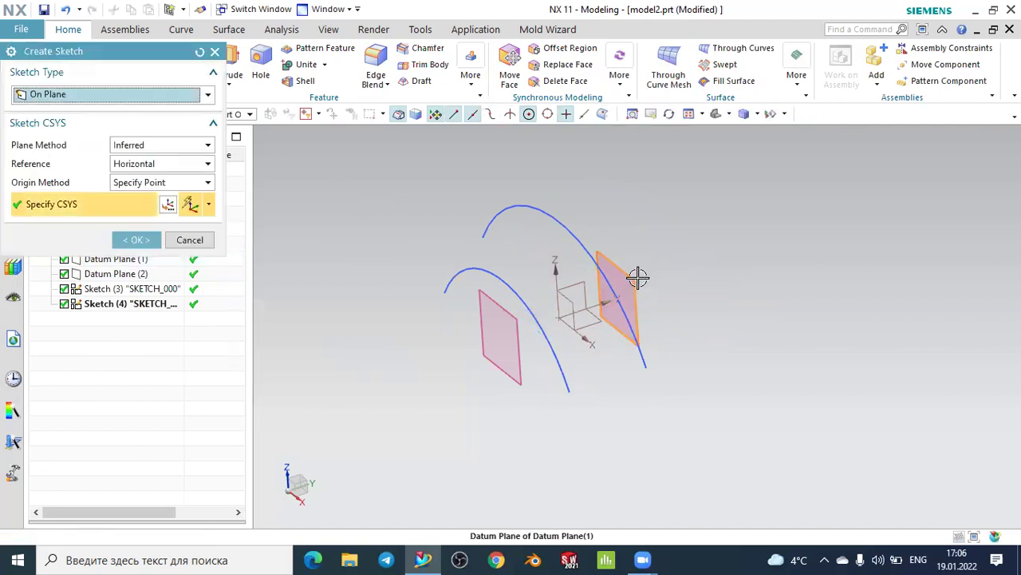
click(152, 241)
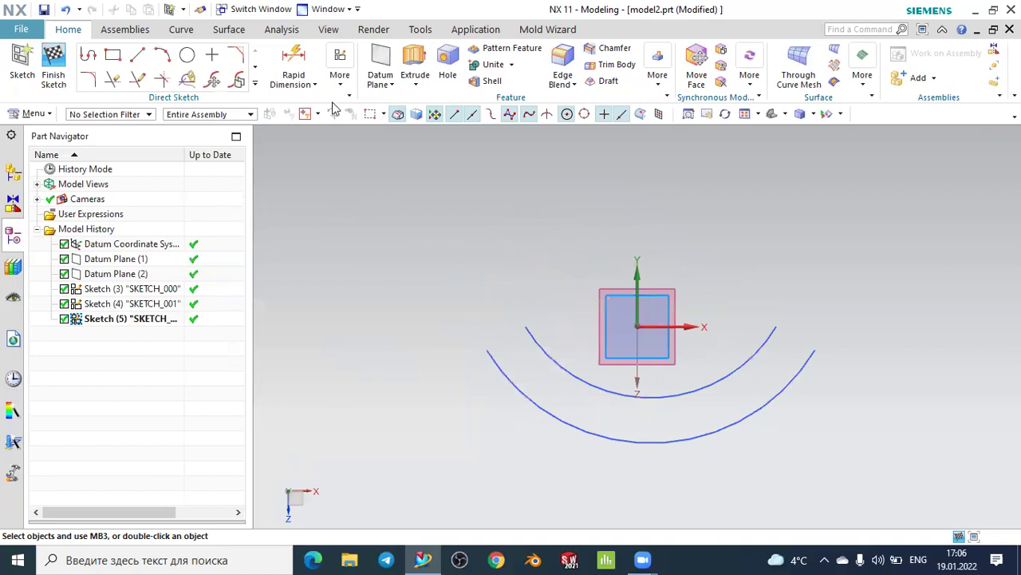
Project the lower arc onto the datum plane to form a third arc
click(200, 33)
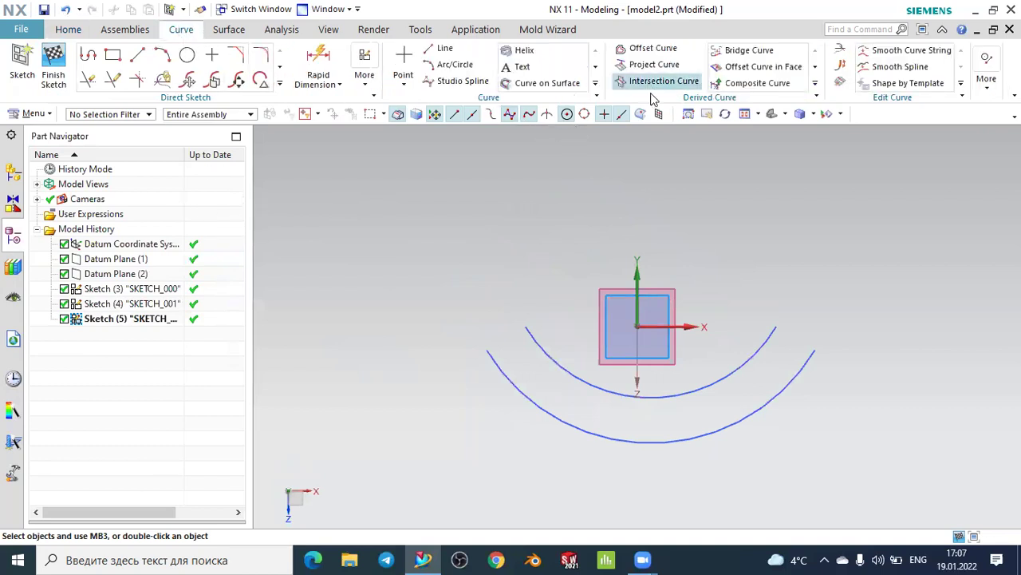
click(682, 69)
mouse_move(845, 269)
middle_down()
mouse_move(816, 146)
mouse_move(802, 156)
middle_up()
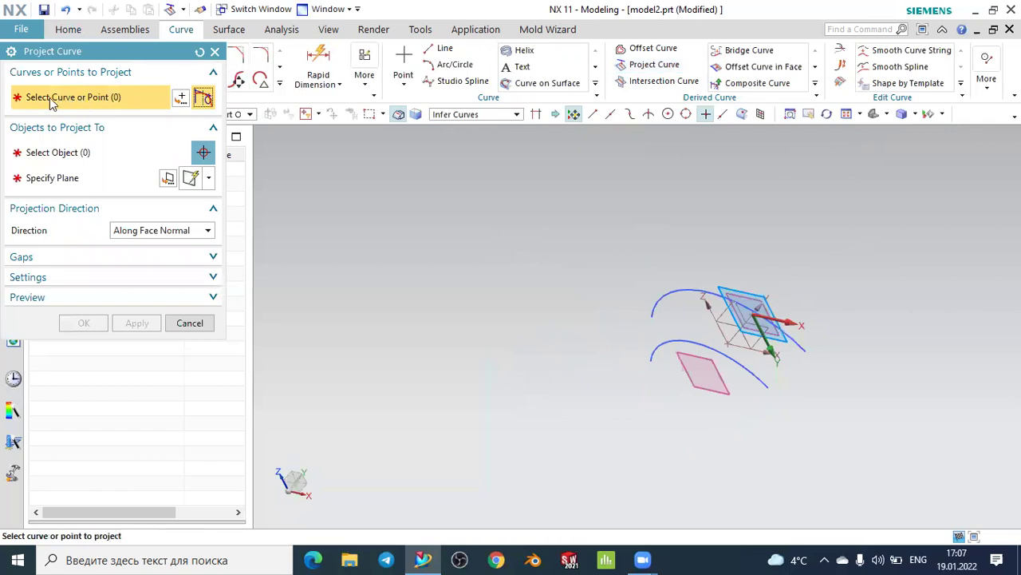
scroll(764, 407, up, 2)
click(759, 365)
click(105, 156)
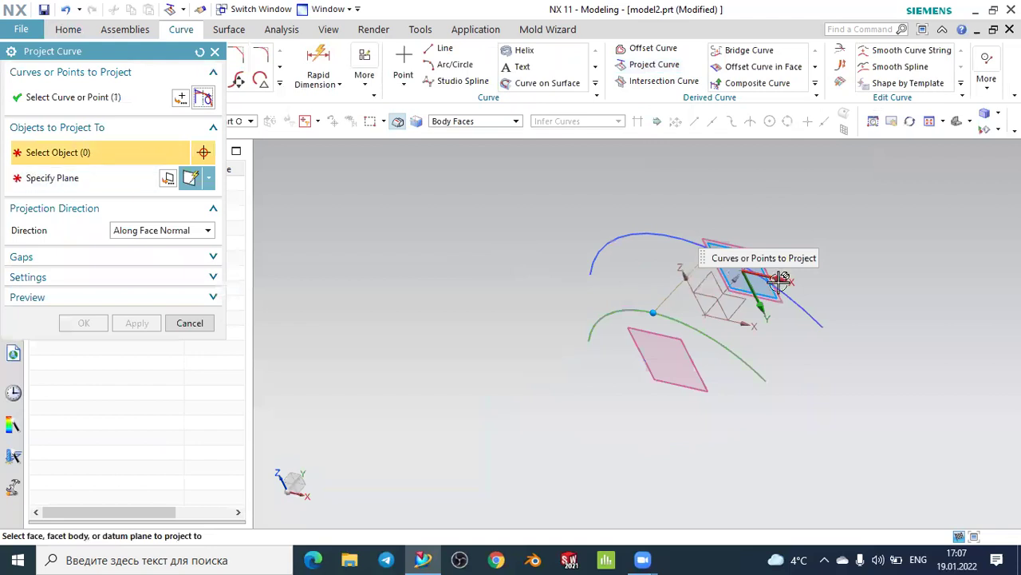
click(726, 238)
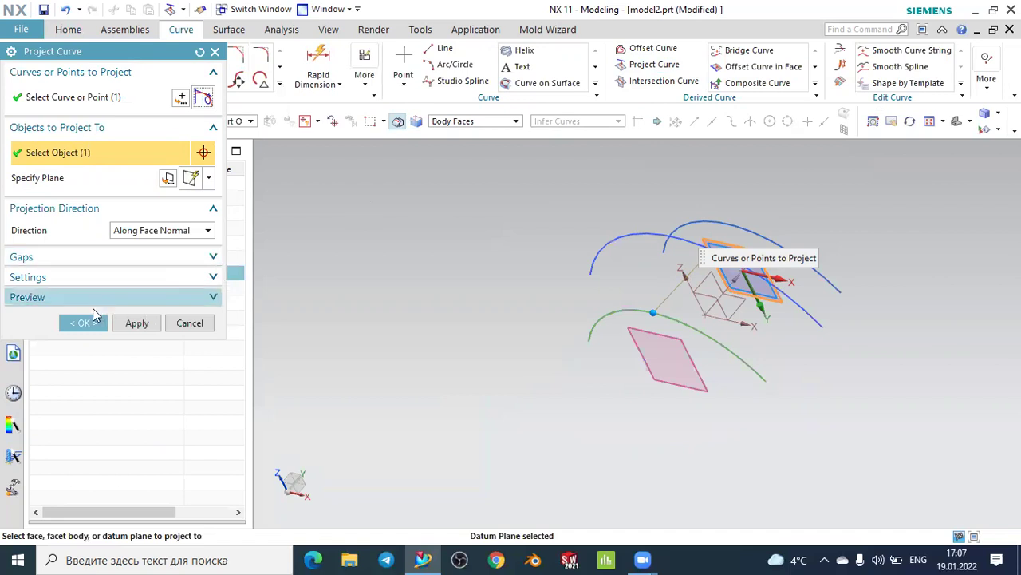
click(85, 323)
mouse_move(469, 294)
middle_down()
mouse_move(548, 312)
mouse_move(469, 312)
mouse_move(470, 301)
mouse_move(550, 306)
mouse_move(466, 310)
mouse_move(663, 232)
mouse_move(710, 191)
middle_up()
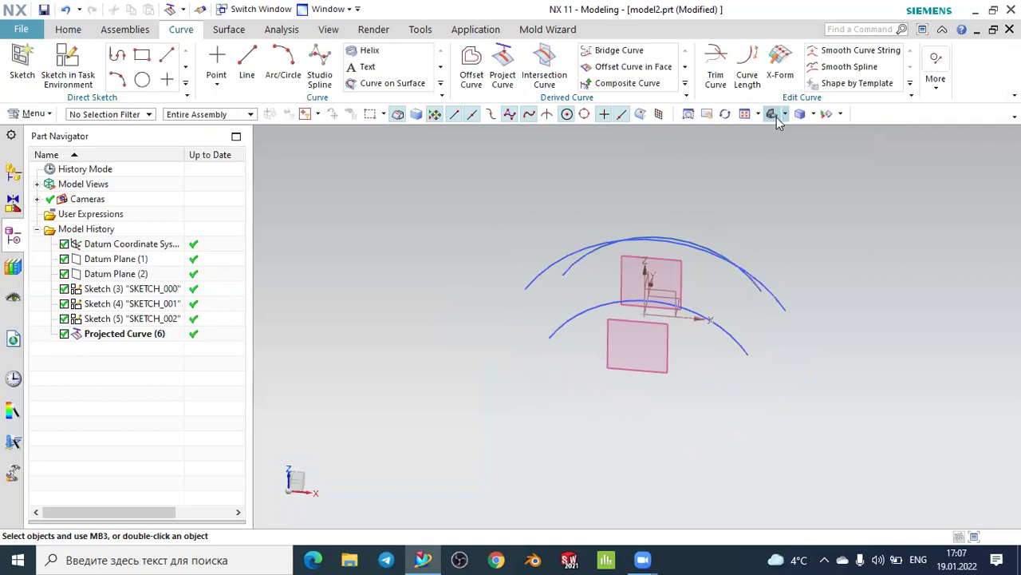
click(776, 116)
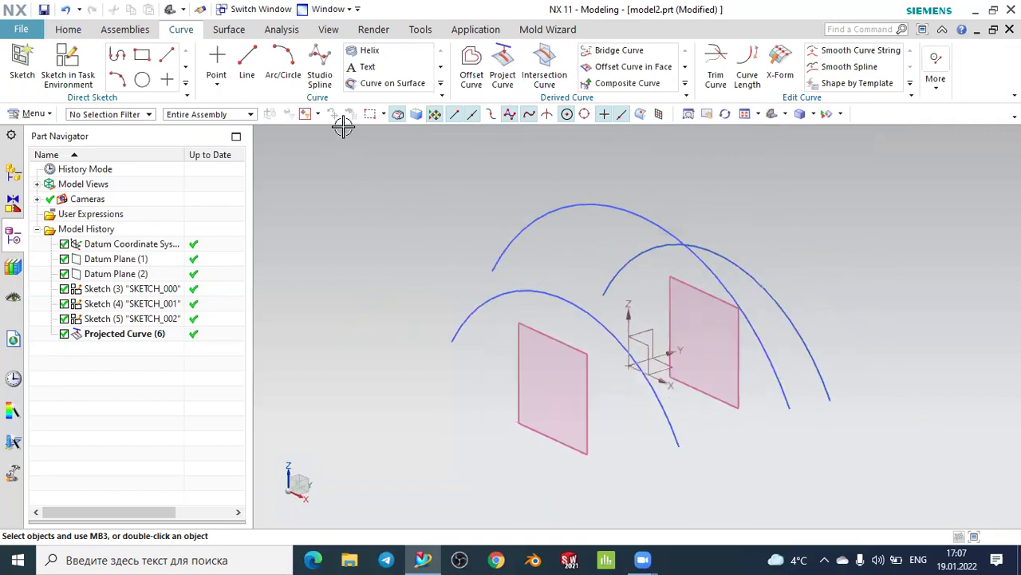
click(231, 29)
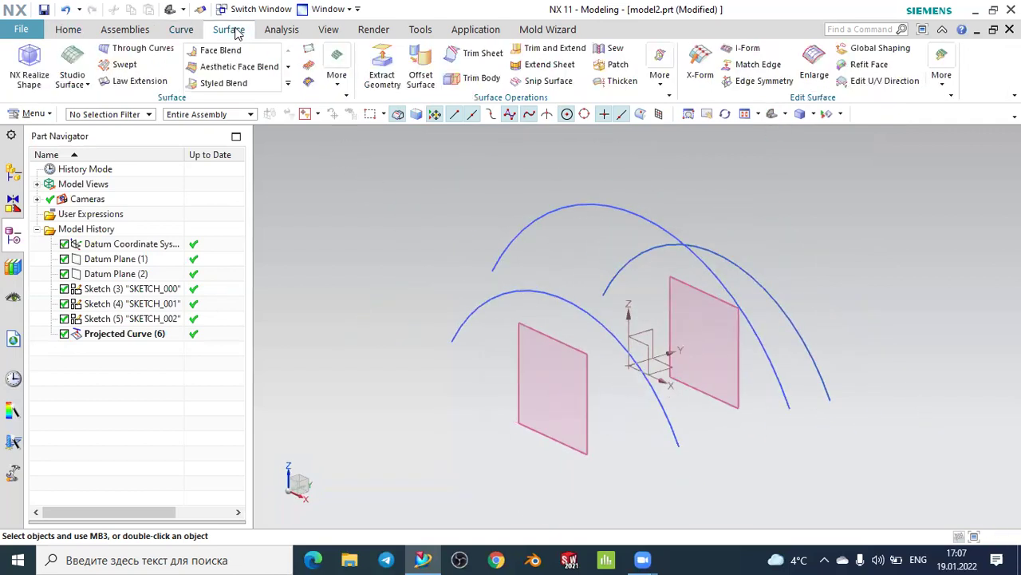
Create a Through Curves surface using the three arcs as sections, forming an arched sheet
click(164, 48)
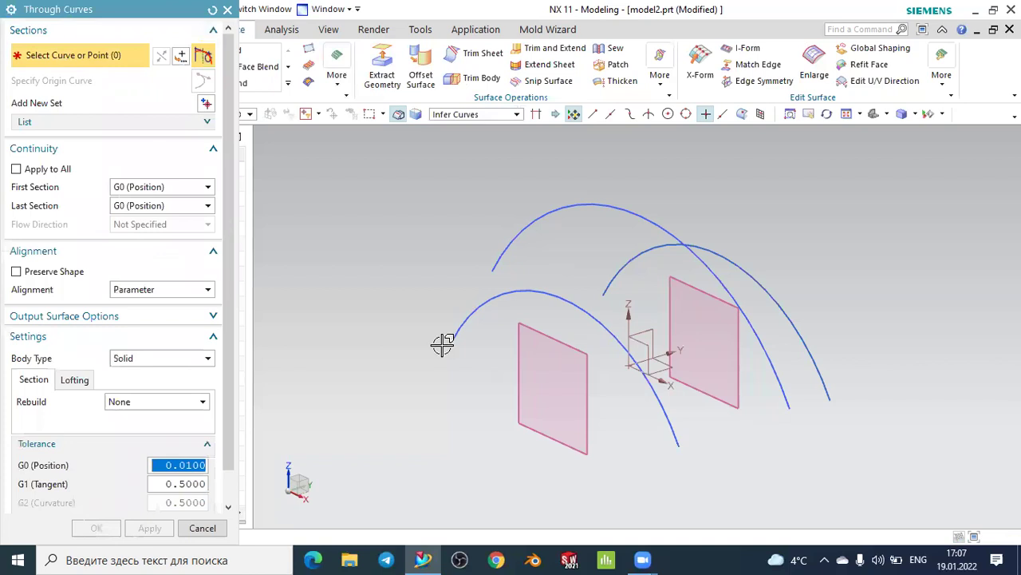
click(682, 439)
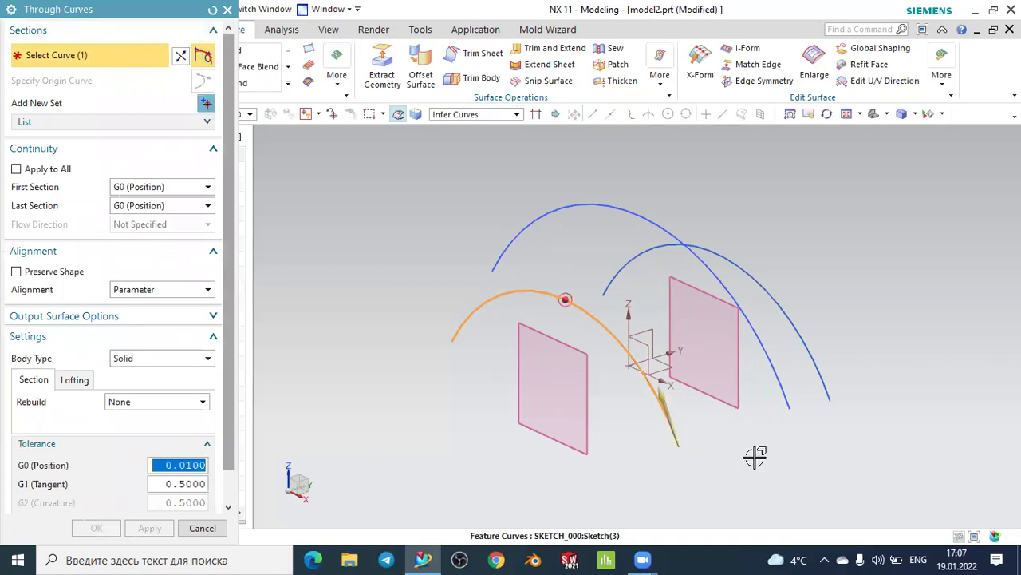
middle_click(775, 399)
click(785, 402)
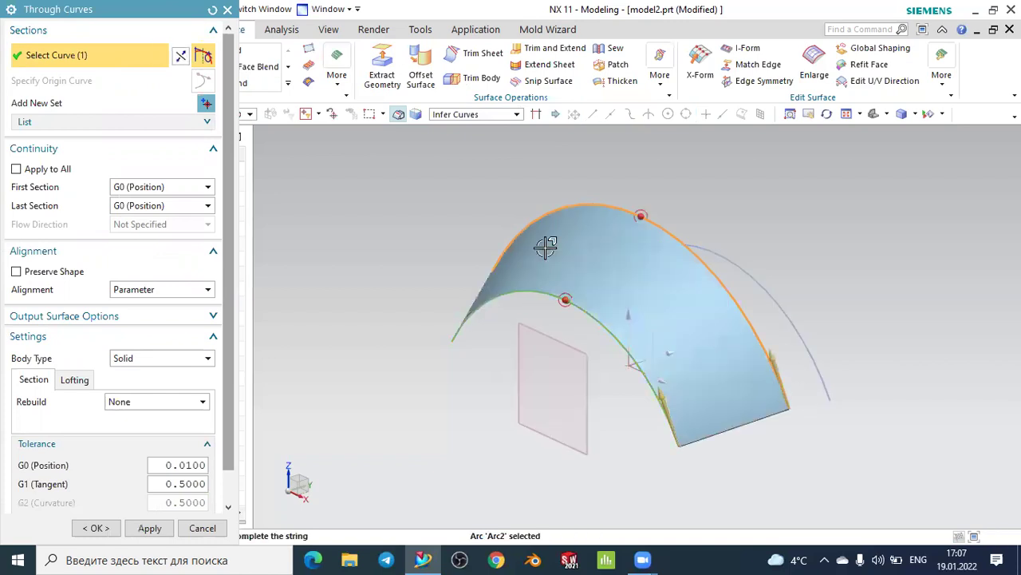
click(210, 105)
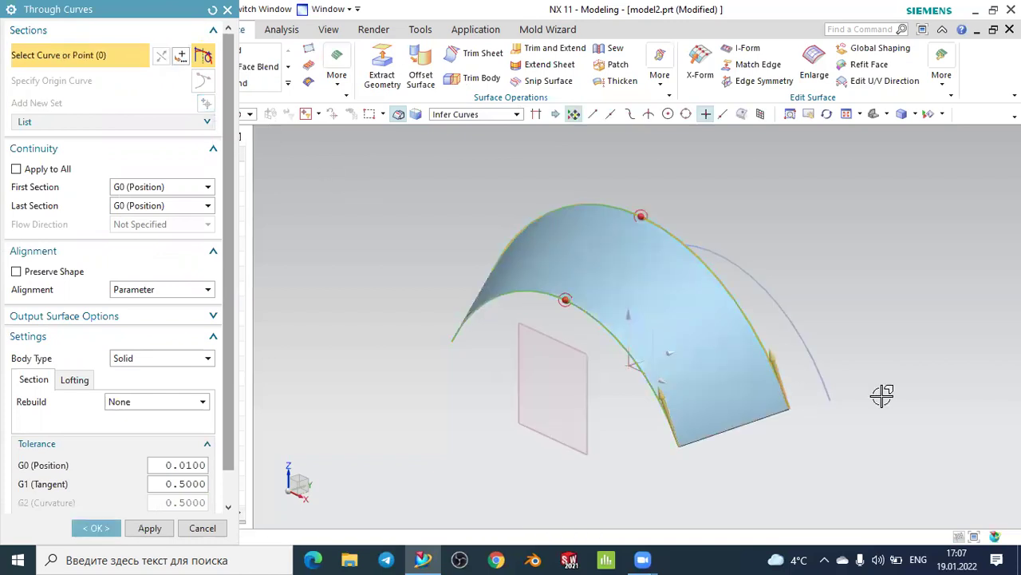
click(830, 390)
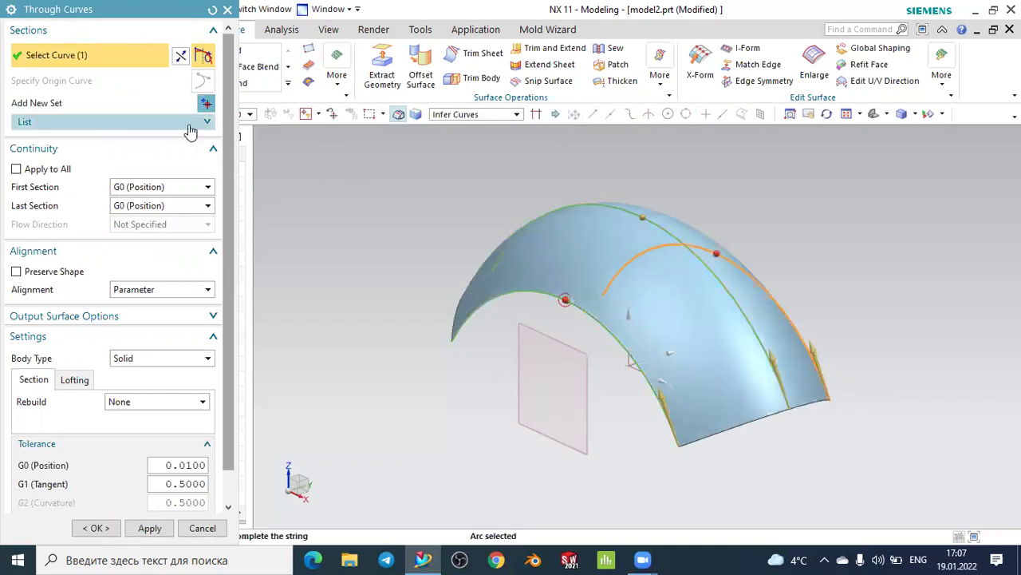
click(112, 523)
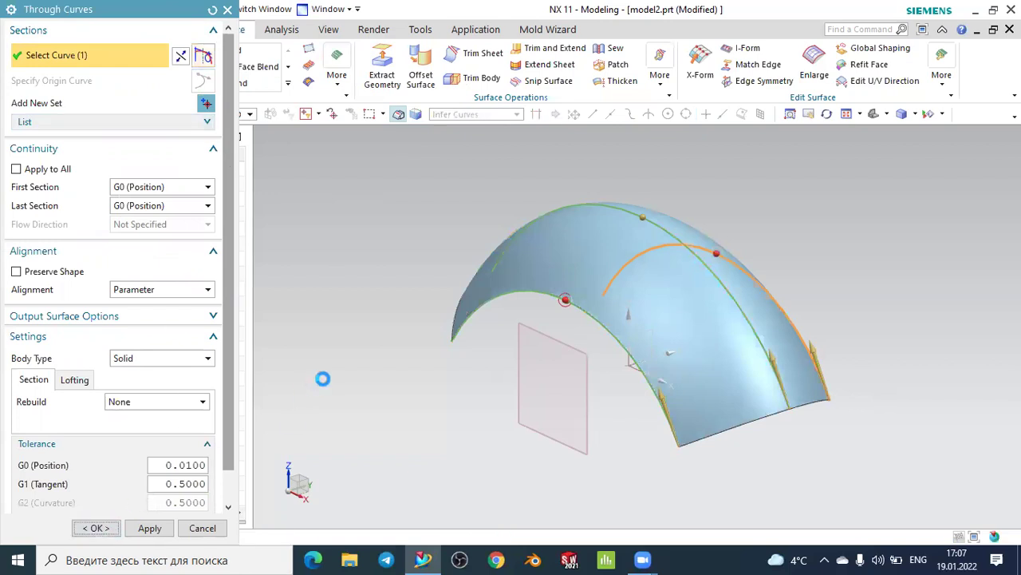
mouse_move(426, 388)
middle_down()
mouse_move(426, 337)
mouse_move(477, 331)
mouse_move(439, 342)
mouse_move(388, 330)
mouse_move(397, 343)
mouse_move(450, 340)
mouse_move(414, 345)
mouse_move(525, 365)
middle_up()
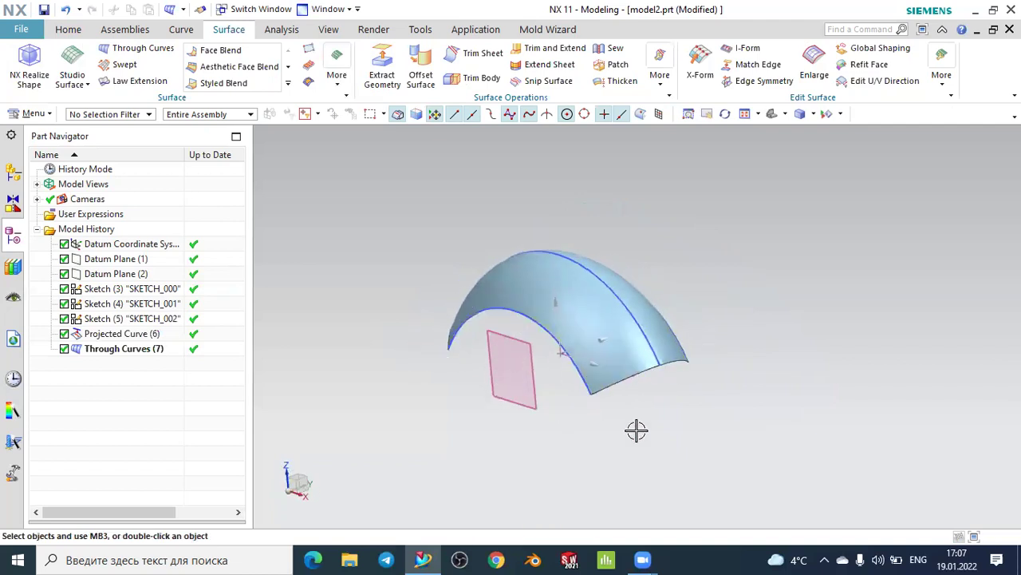
Sketch on Datum Plane (2) a straight line joining the front arc's two lower ends
click(68, 29)
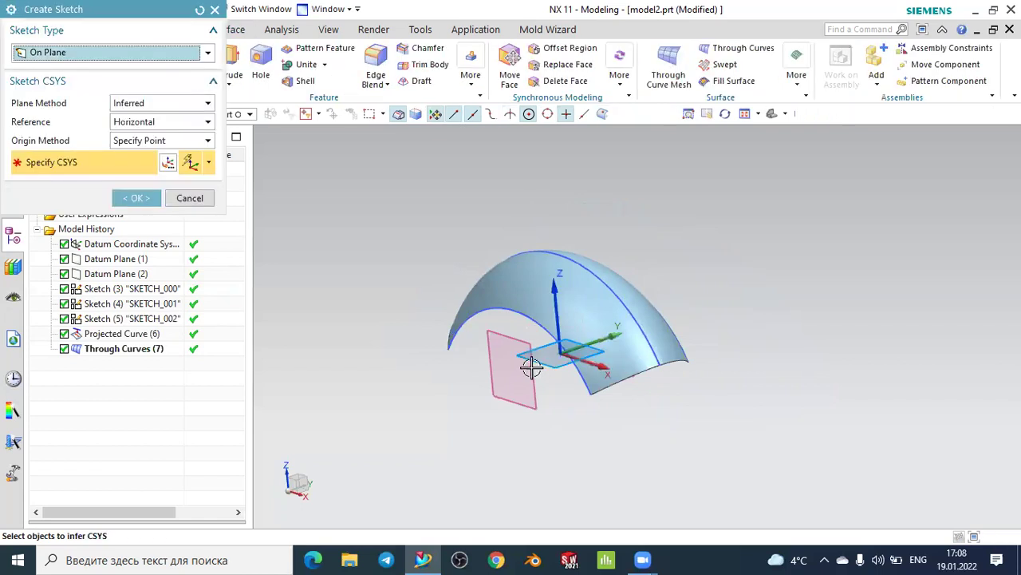
scroll(530, 351, up, 2)
click(529, 326)
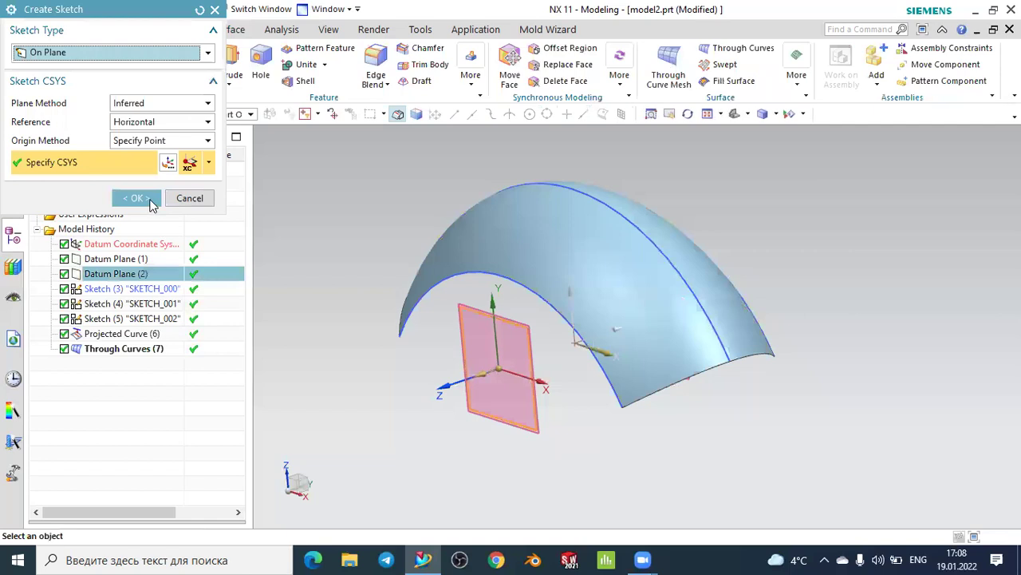
click(137, 198)
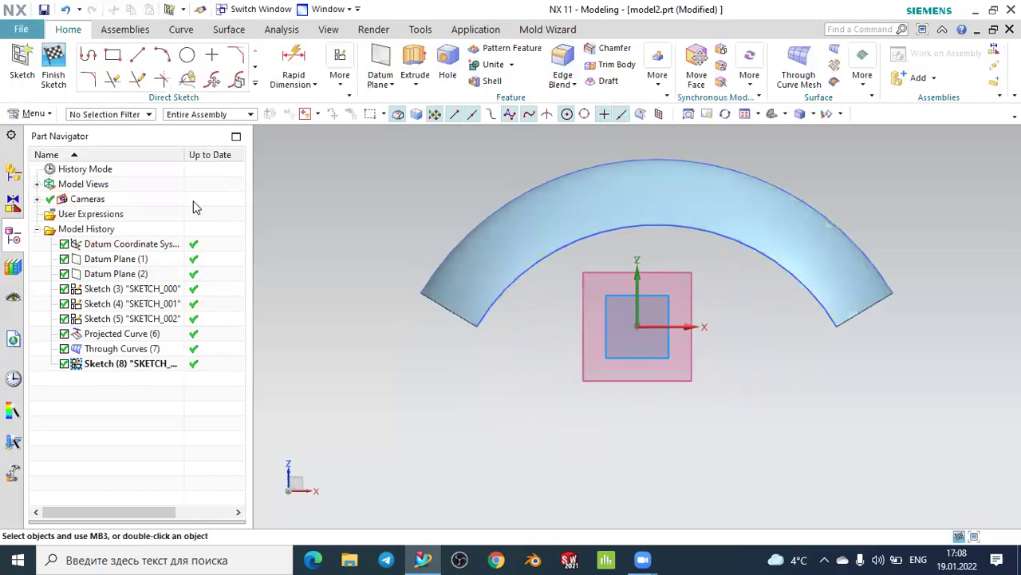
click(137, 54)
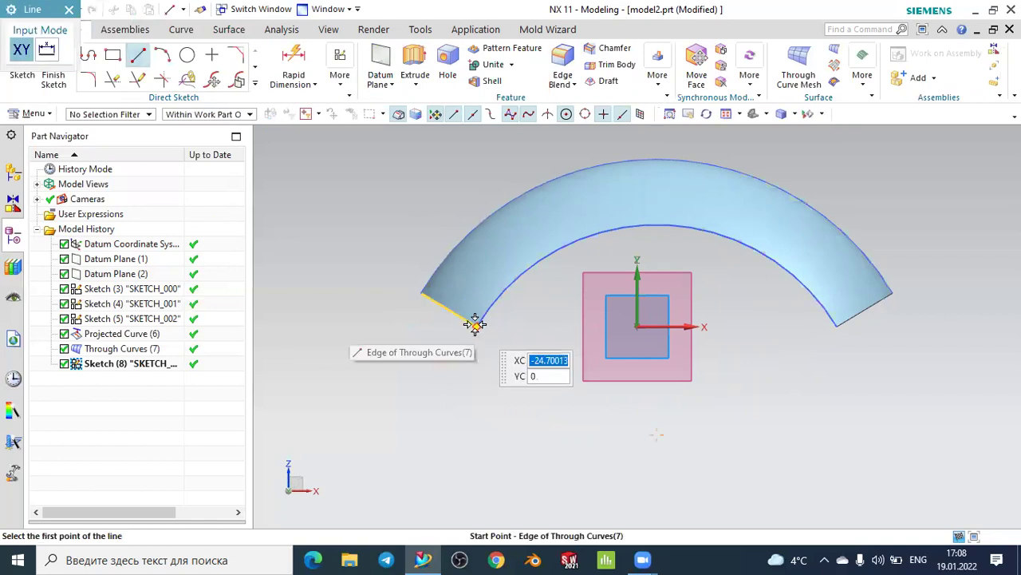
click(477, 325)
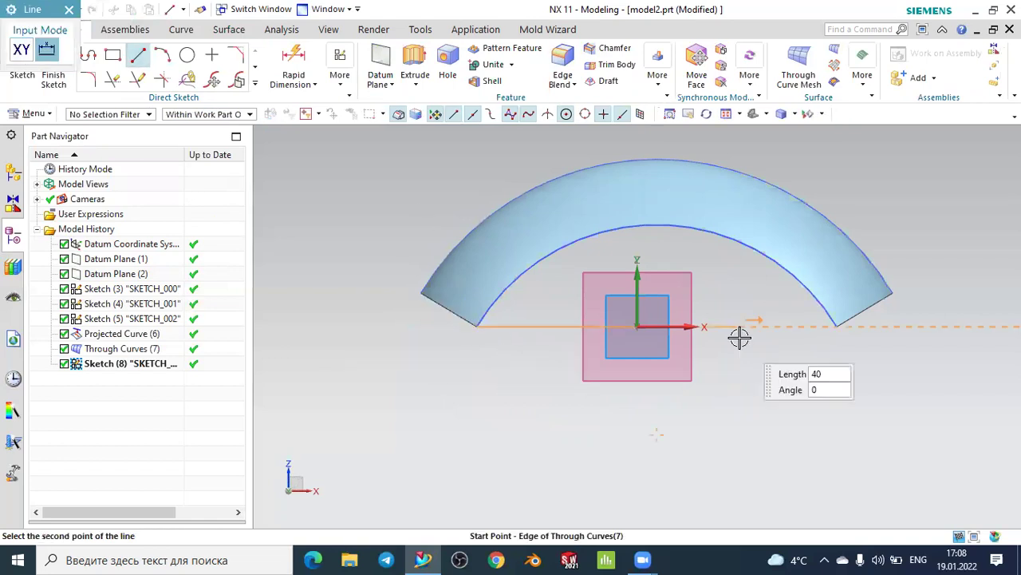
click(835, 327)
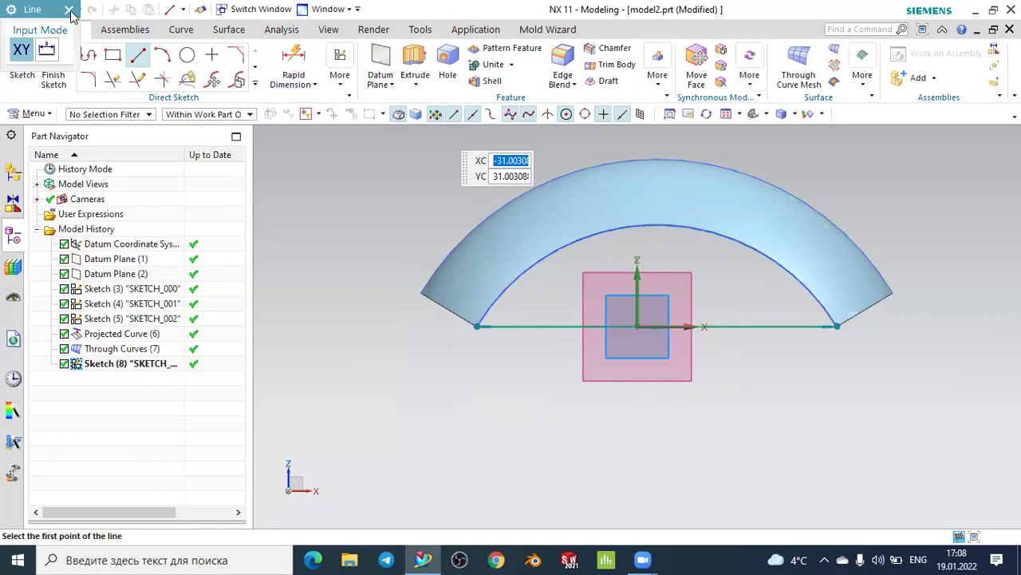
click(68, 9)
click(54, 76)
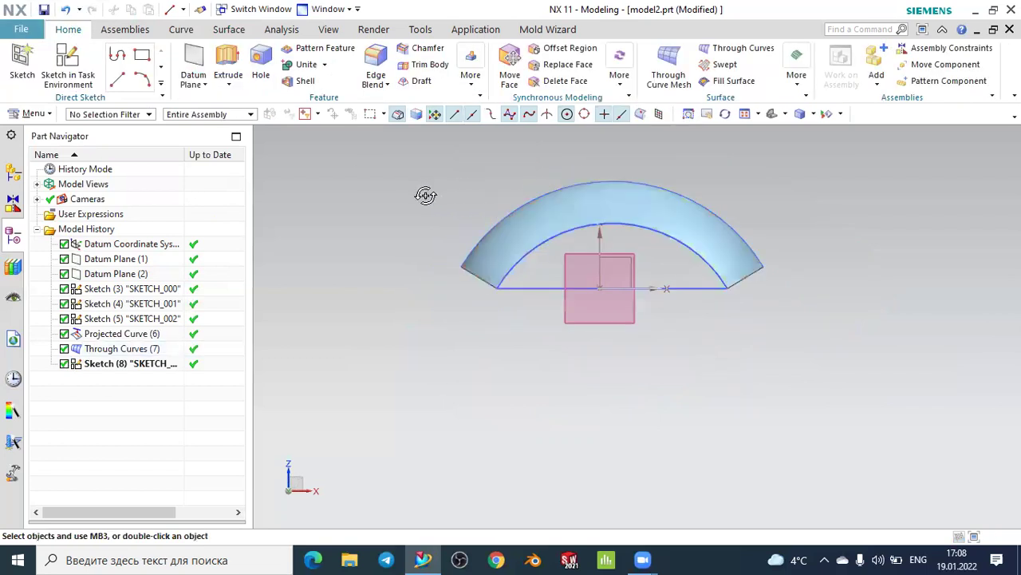
middle_drag(424, 196, 415, 212)
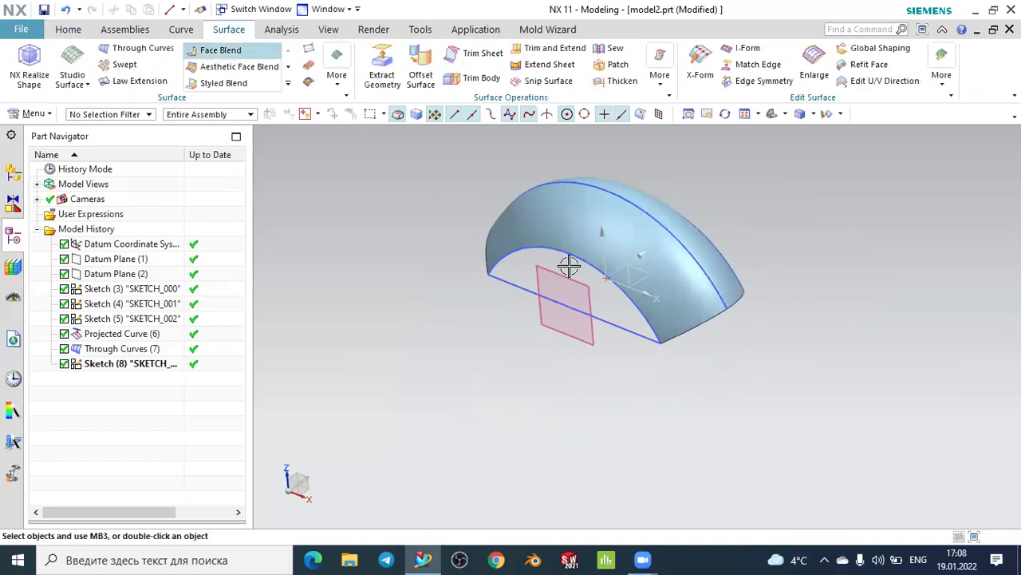
Create a Bounded Plane bounded by the sketch line and front arc as single curves
click(338, 88)
click(370, 119)
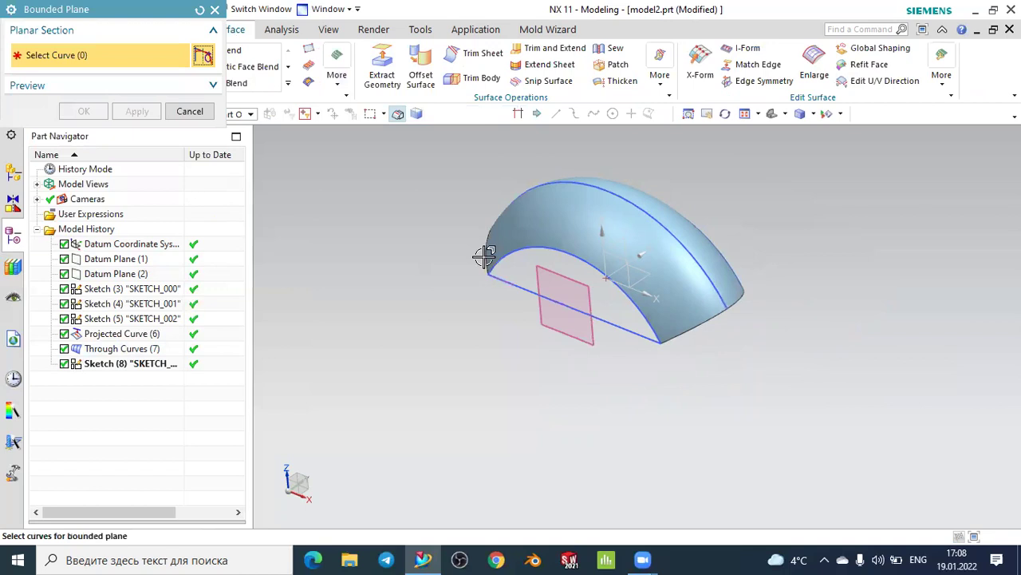
scroll(487, 263, down, 2)
click(507, 277)
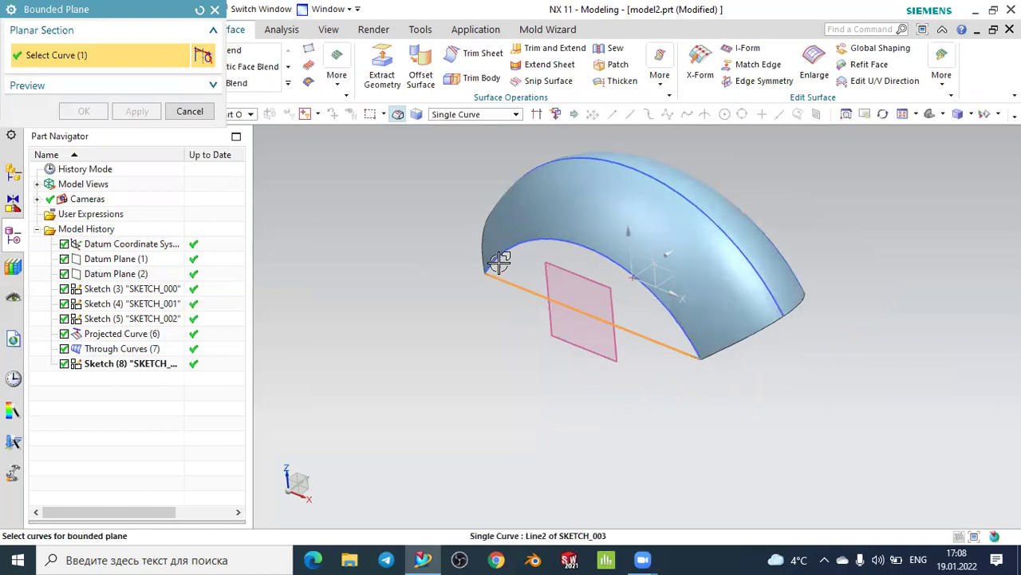
click(505, 251)
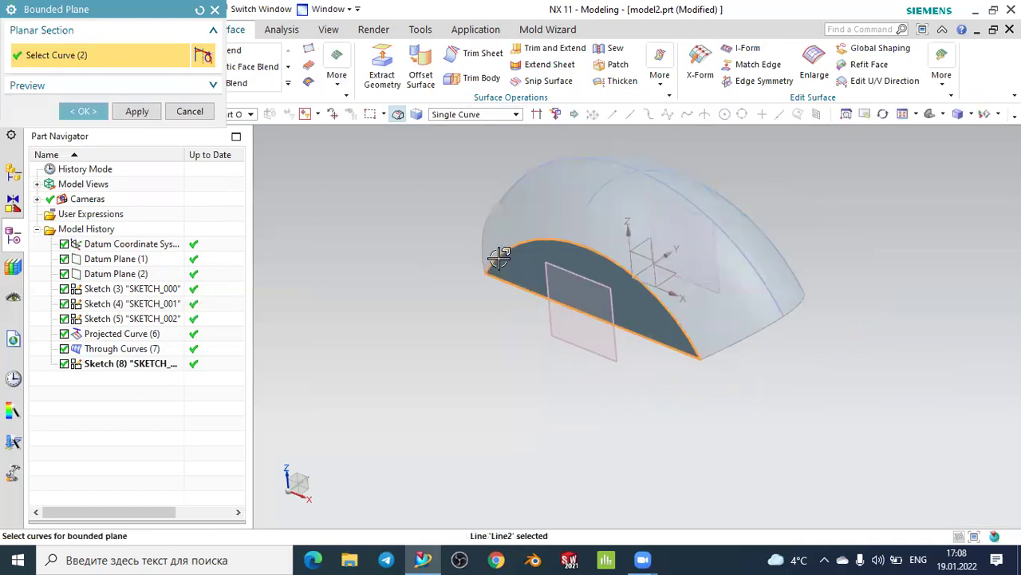
click(447, 116)
click(459, 129)
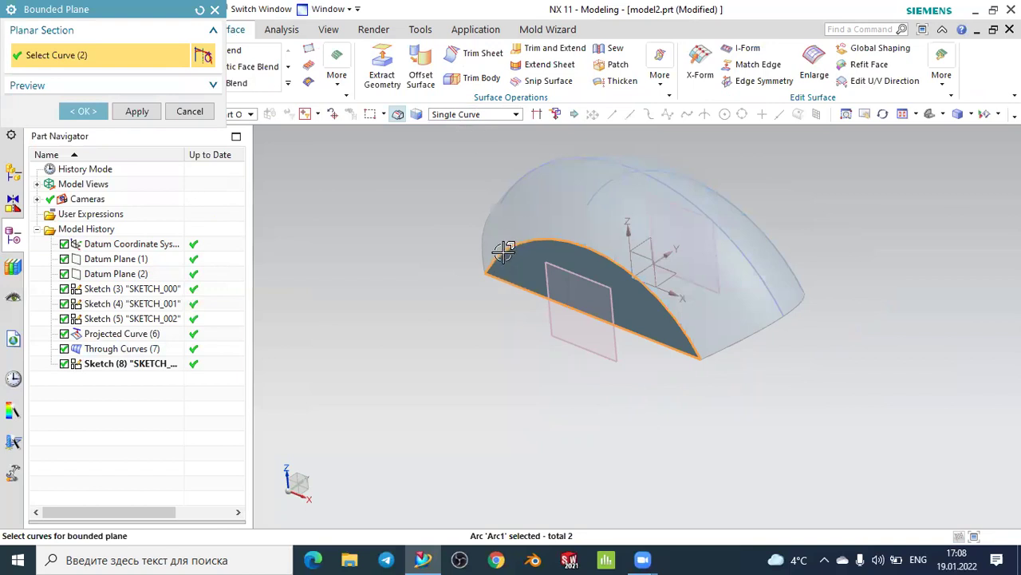
click(615, 269)
middle_click(392, 255)
Orbit the model to inspect the new flat face and the opposite open end
mouse_move(434, 284)
middle_down()
mouse_move(439, 277)
mouse_move(406, 258)
mouse_move(520, 268)
mouse_move(545, 254)
mouse_move(502, 274)
mouse_move(404, 285)
mouse_move(470, 285)
middle_up()
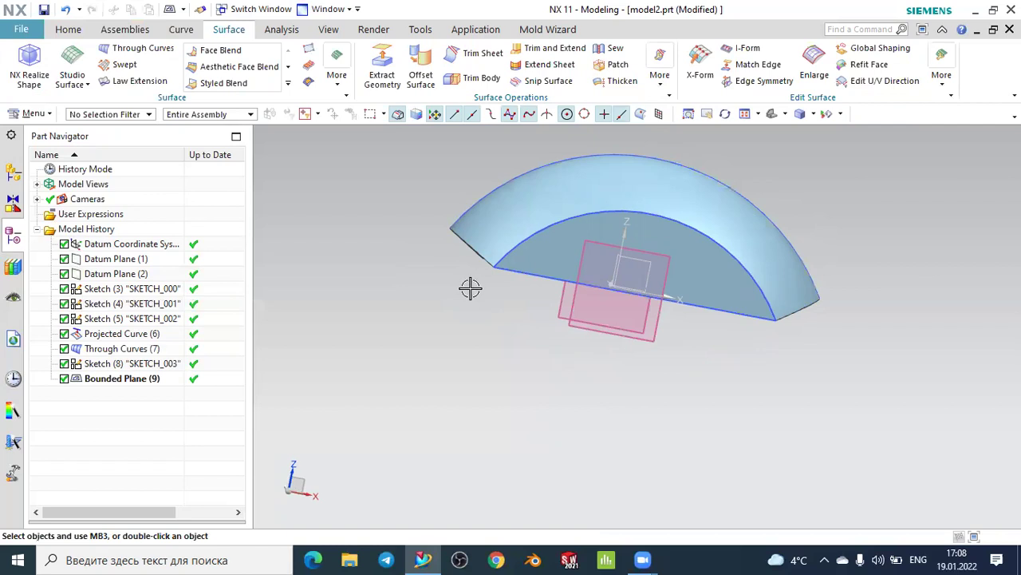
mouse_move(469, 306)
middle_down()
mouse_move(416, 303)
mouse_move(543, 247)
mouse_move(547, 265)
middle_up()
mouse_move(764, 401)
middle_down()
mouse_move(695, 399)
mouse_move(668, 298)
middle_up()
mouse_move(692, 399)
middle_down()
mouse_move(727, 396)
mouse_move(738, 383)
middle_up()
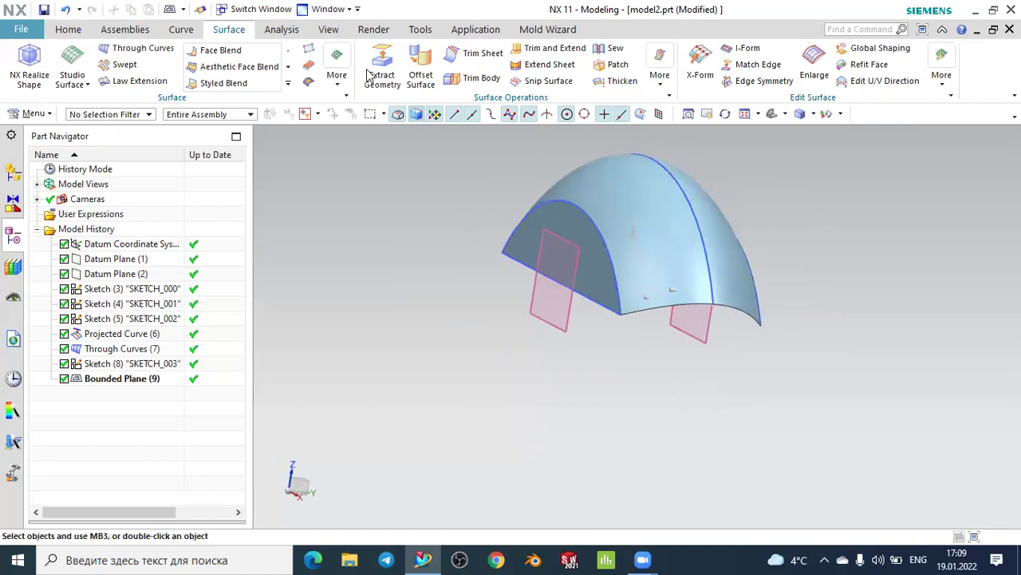
Mirror Bounded Plane (9) across the XZ datum plane to close the other end
click(69, 30)
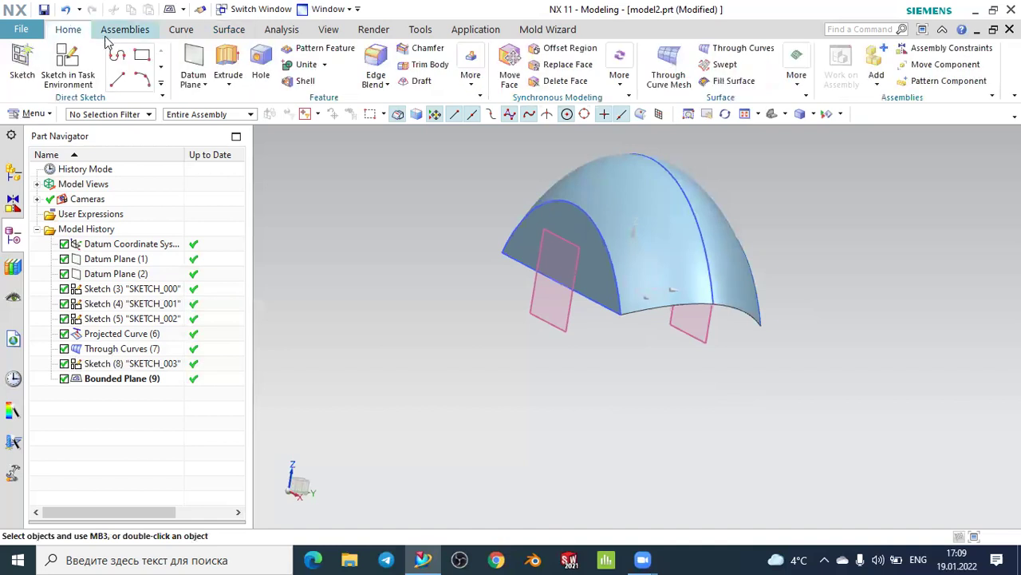
click(469, 77)
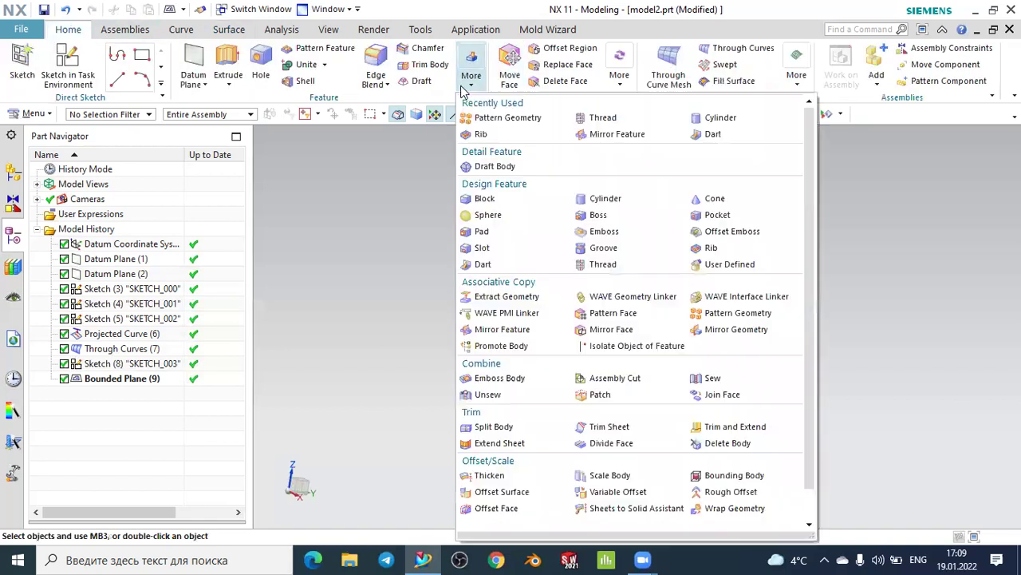
click(623, 135)
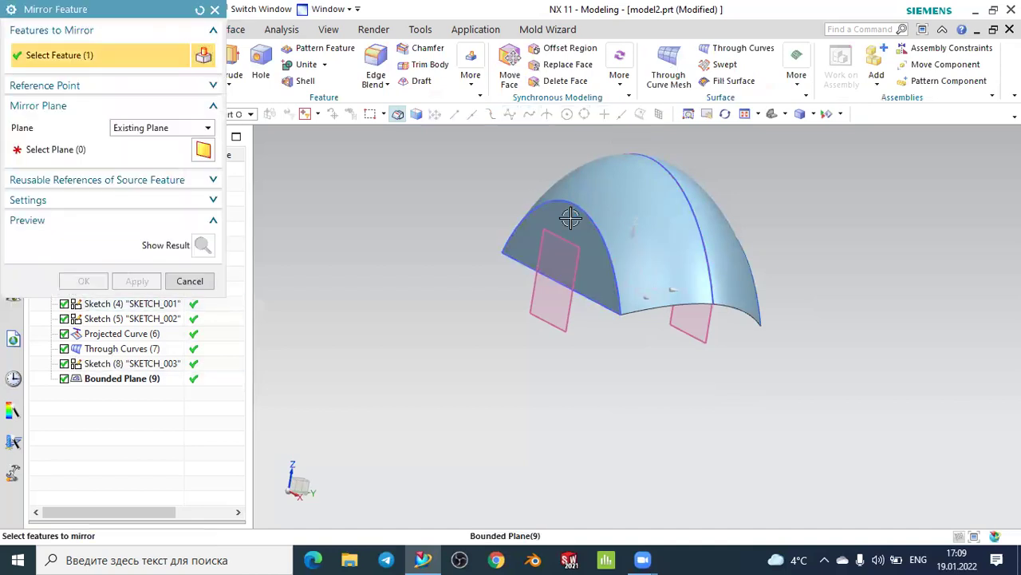
click(565, 218)
click(73, 150)
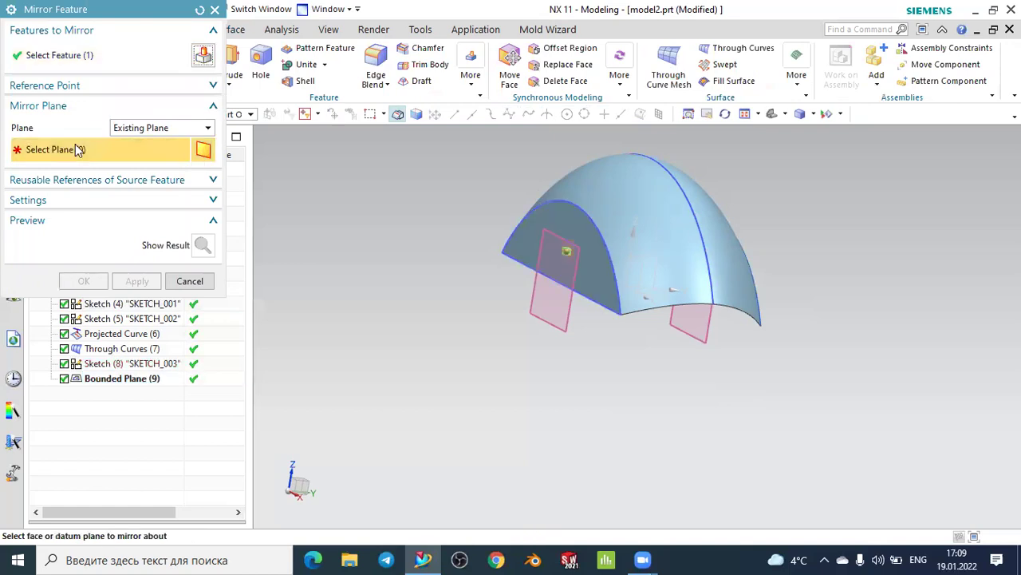
mouse_move(493, 366)
middle_down()
mouse_move(481, 352)
mouse_move(510, 354)
mouse_move(463, 370)
middle_up()
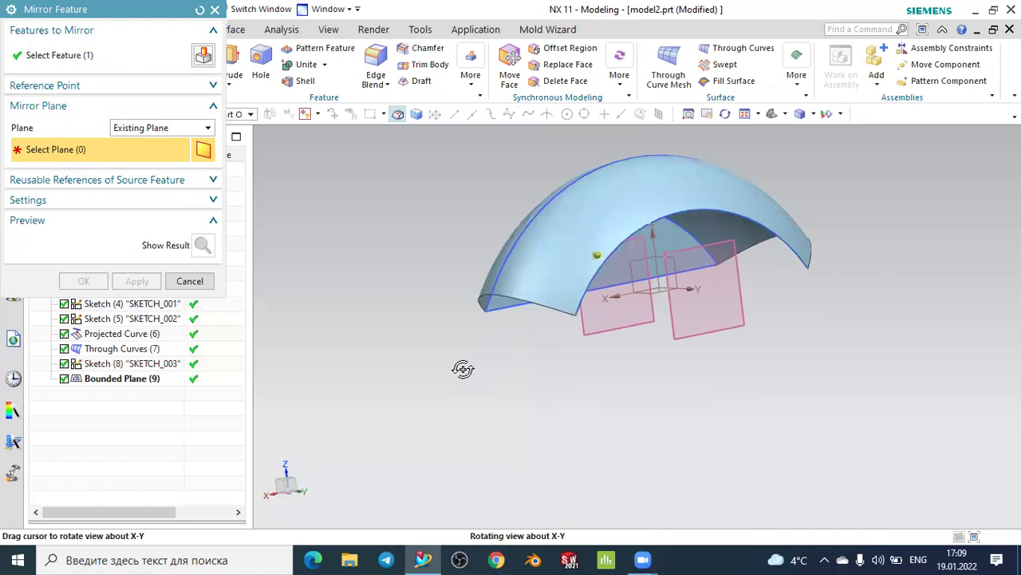
click(632, 263)
click(84, 281)
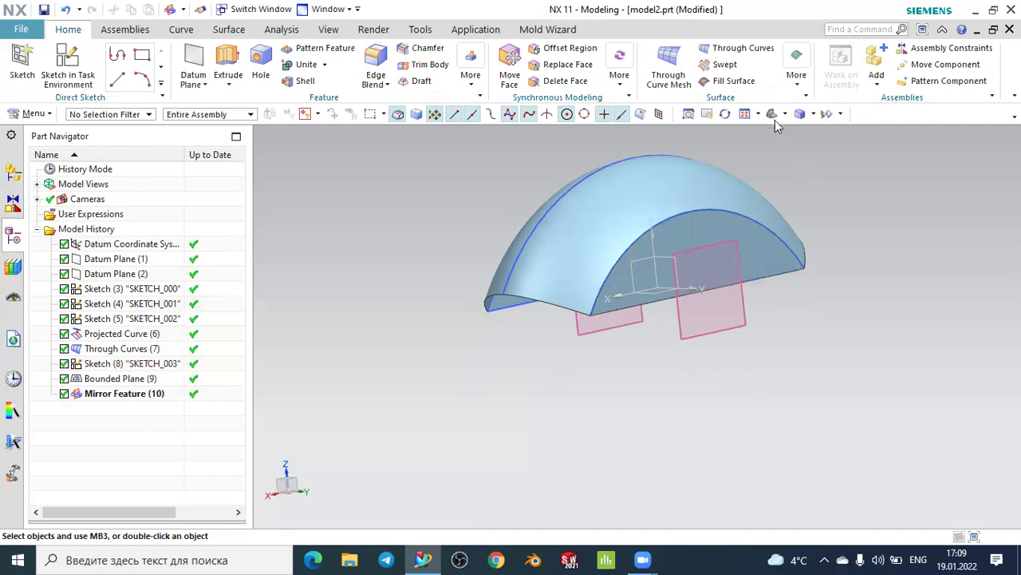
Start a new sketch on the datum plane after turning the dome to a front view
mouse_move(808, 160)
middle_down()
mouse_move(803, 269)
mouse_move(807, 250)
mouse_move(851, 239)
mouse_move(873, 207)
mouse_move(864, 251)
mouse_move(851, 252)
middle_up()
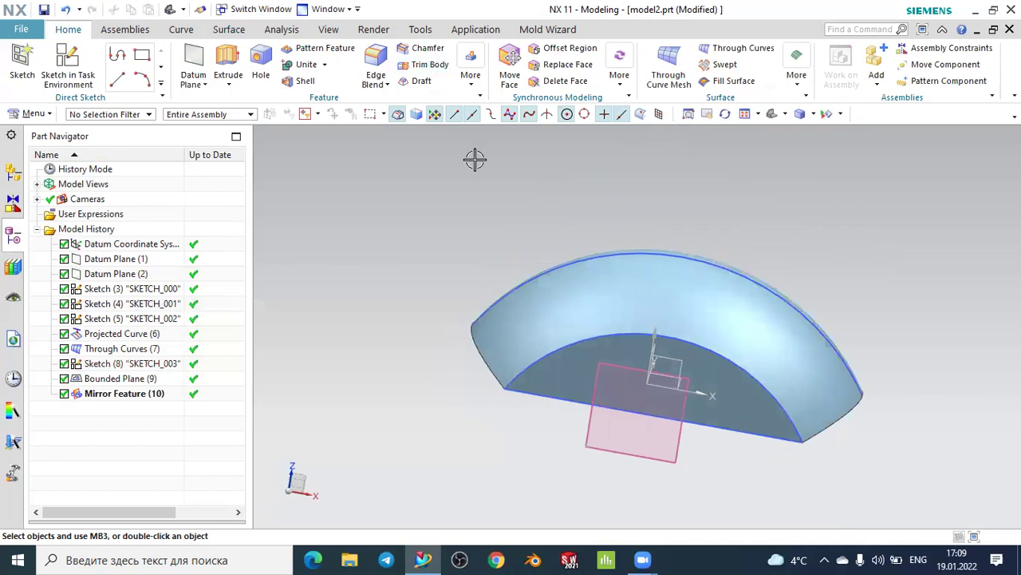
scroll(474, 155, down, 2)
mouse_move(445, 199)
middle_down()
mouse_move(449, 189)
mouse_move(442, 221)
mouse_move(458, 202)
mouse_move(479, 305)
middle_up()
mouse_move(471, 351)
middle_down()
mouse_move(479, 369)
mouse_move(444, 378)
mouse_move(382, 248)
middle_up()
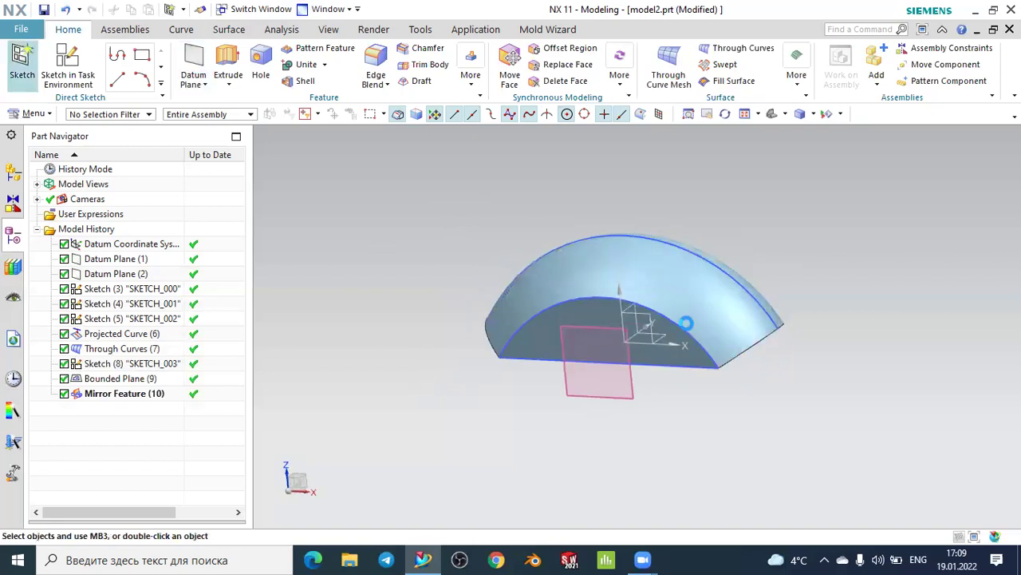
scroll(666, 335, up, 2)
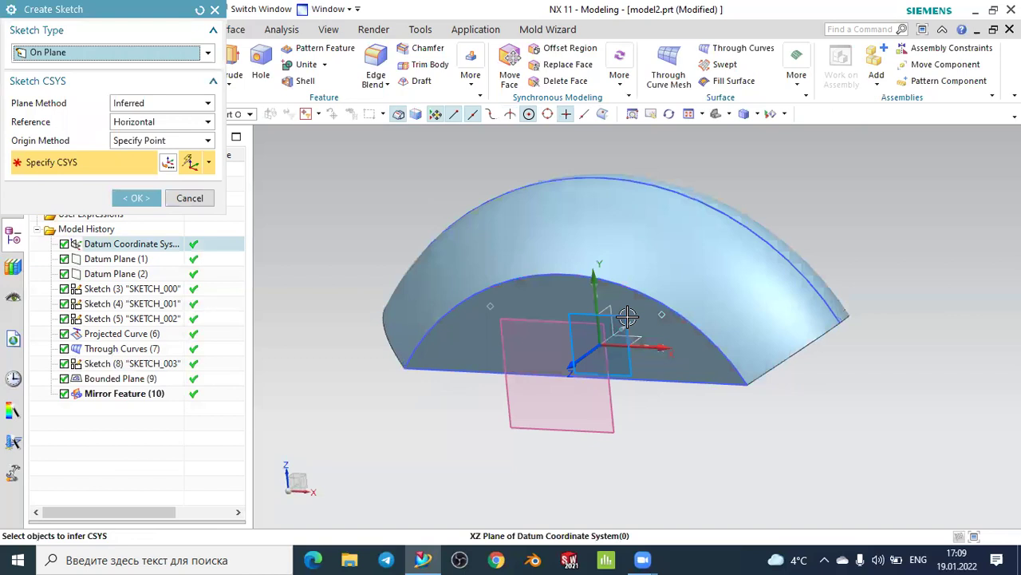
click(627, 317)
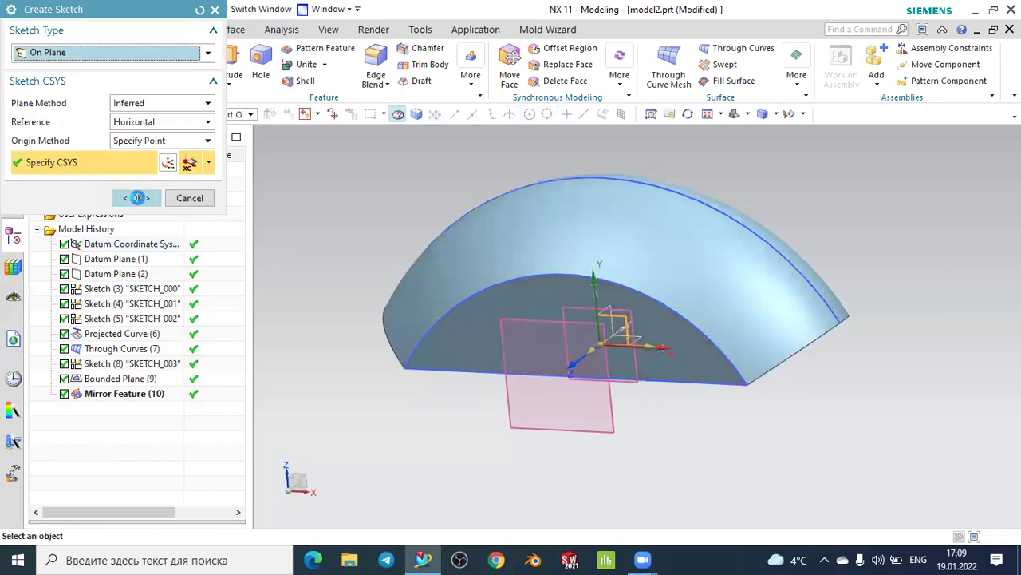
click(137, 198)
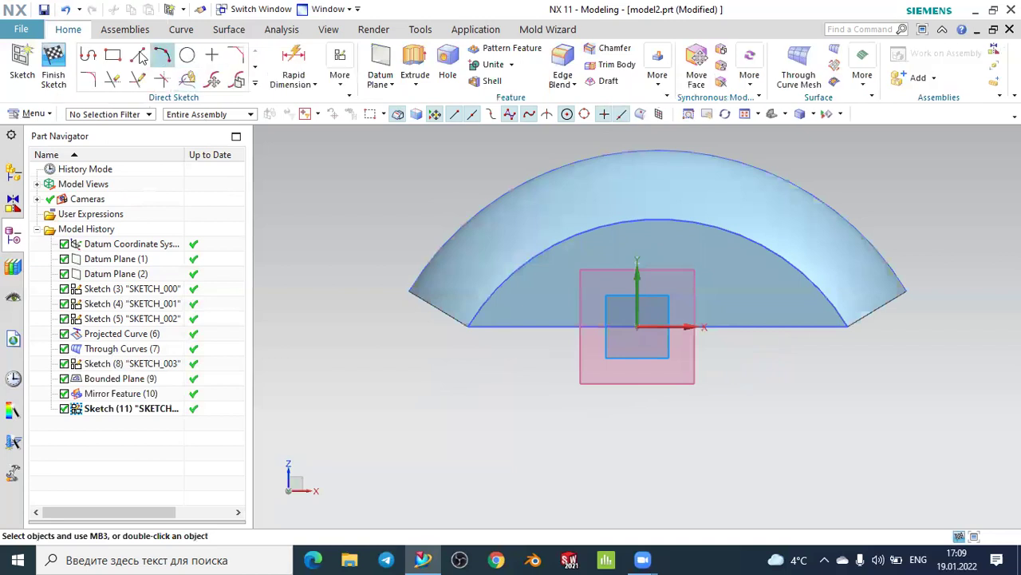
Draw a horizontal line across the arch from the outer arc's left end, then reopen Sketch (11)
click(139, 56)
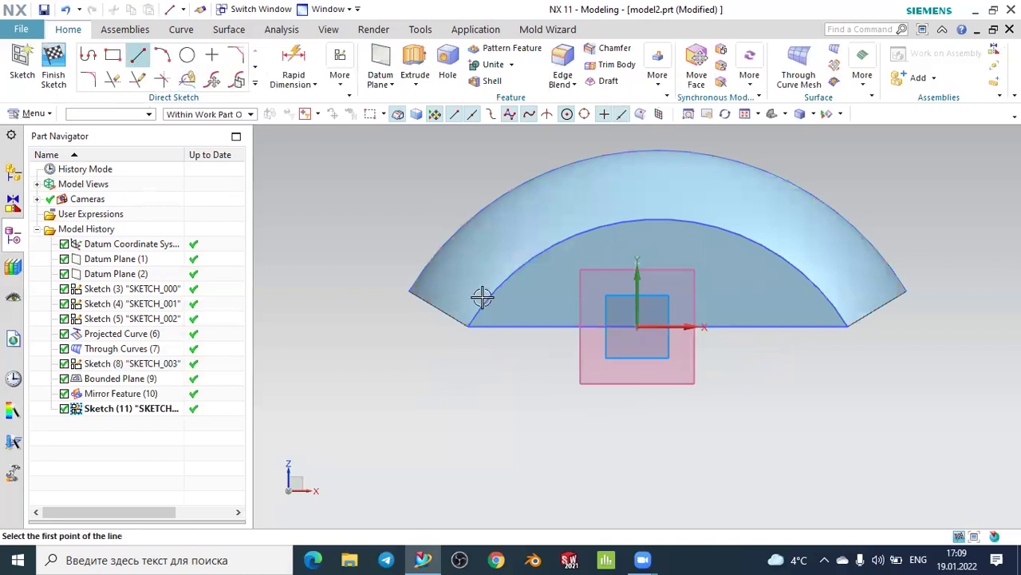
click(399, 278)
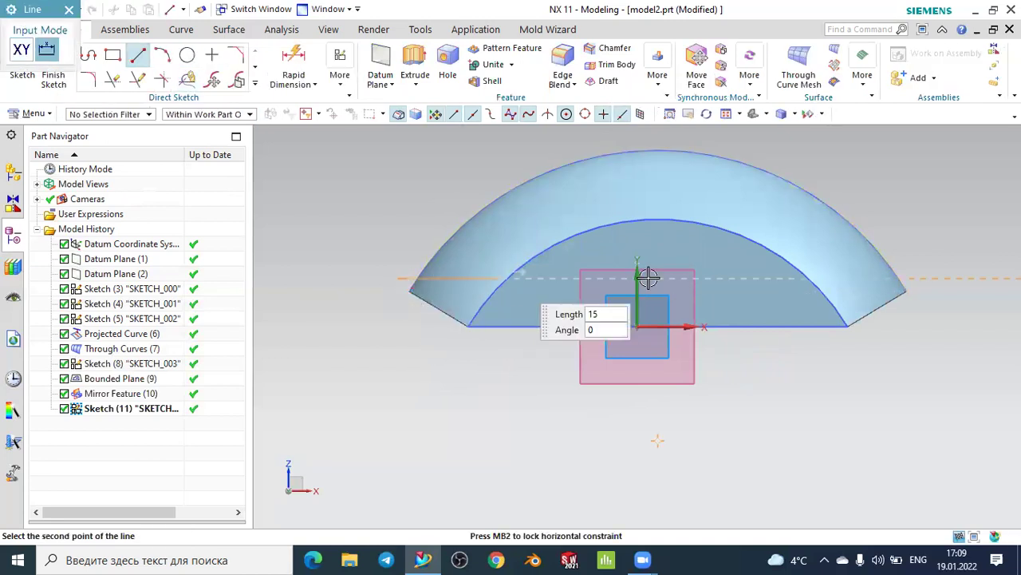
click(942, 278)
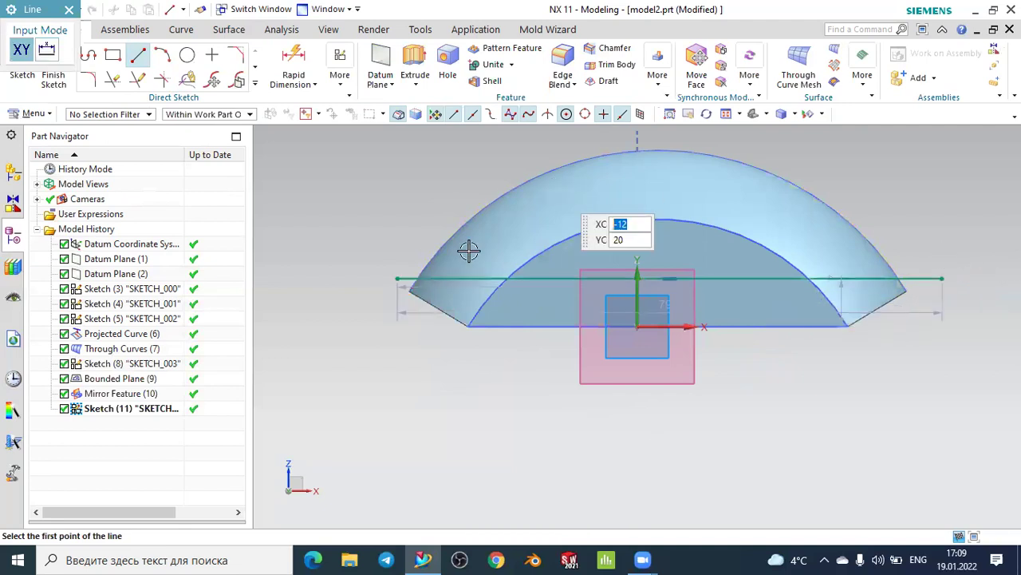
click(70, 10)
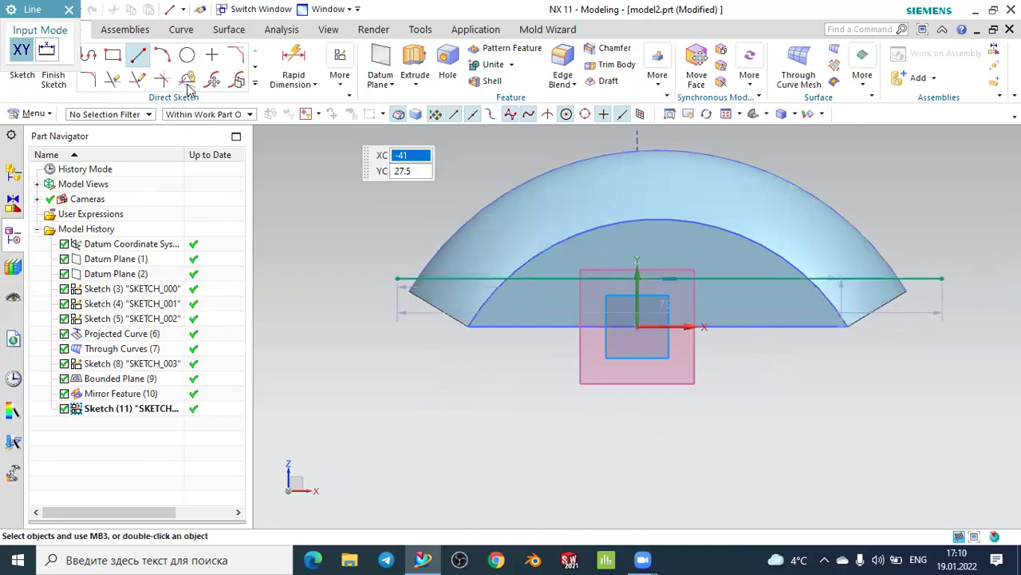
click(54, 64)
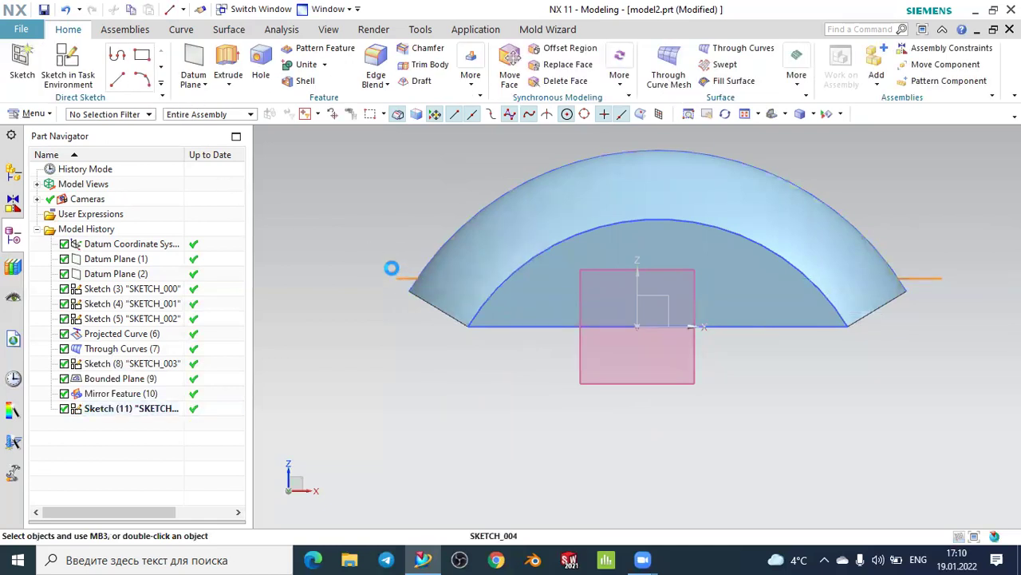
double_click(393, 267)
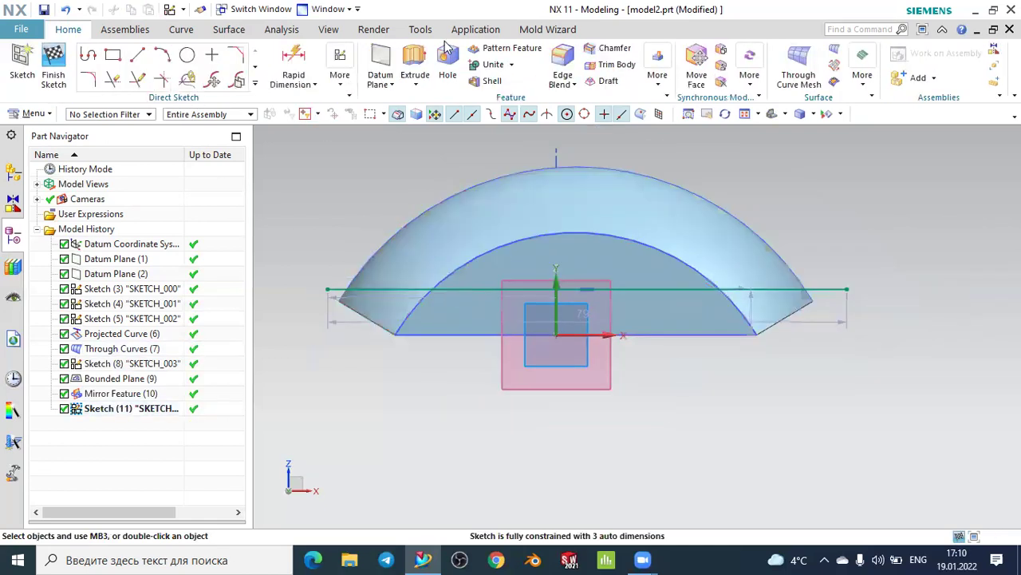
Extrude the Sketch (11) line symmetrically by 28 mm into a flat sheet through the dome
click(418, 56)
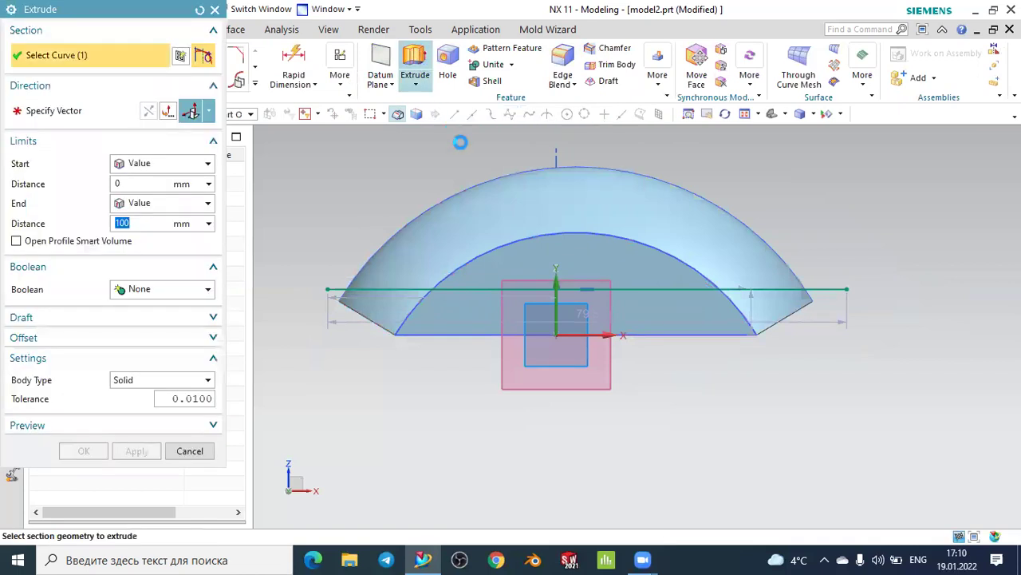
middle_drag(752, 234, 704, 261)
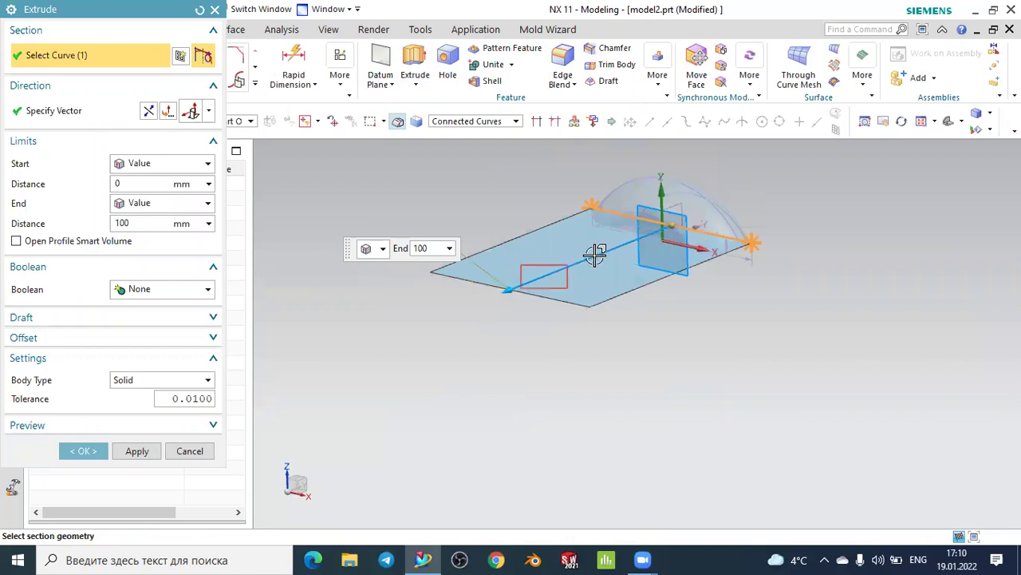
drag(509, 288, 569, 264)
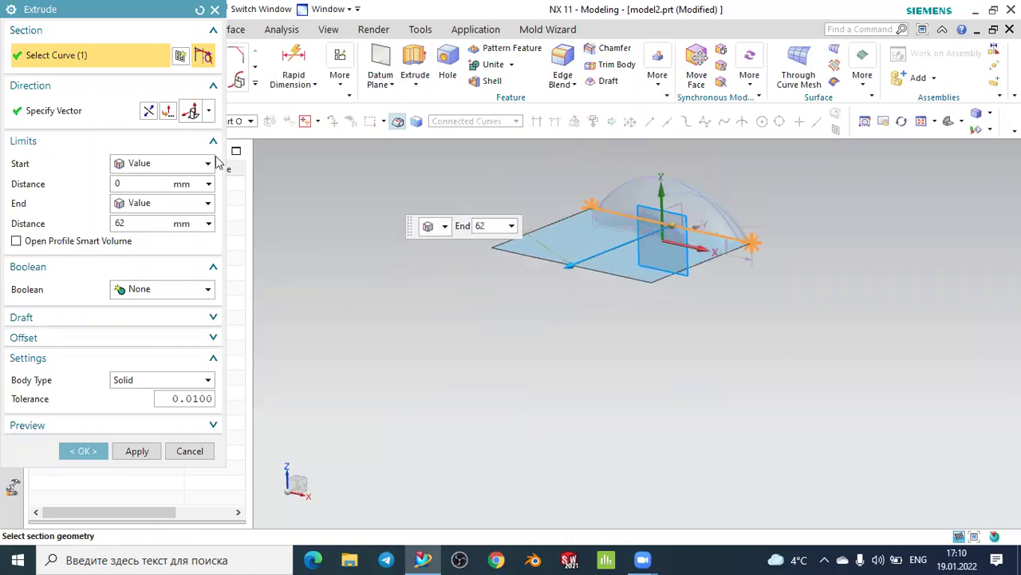
click(146, 165)
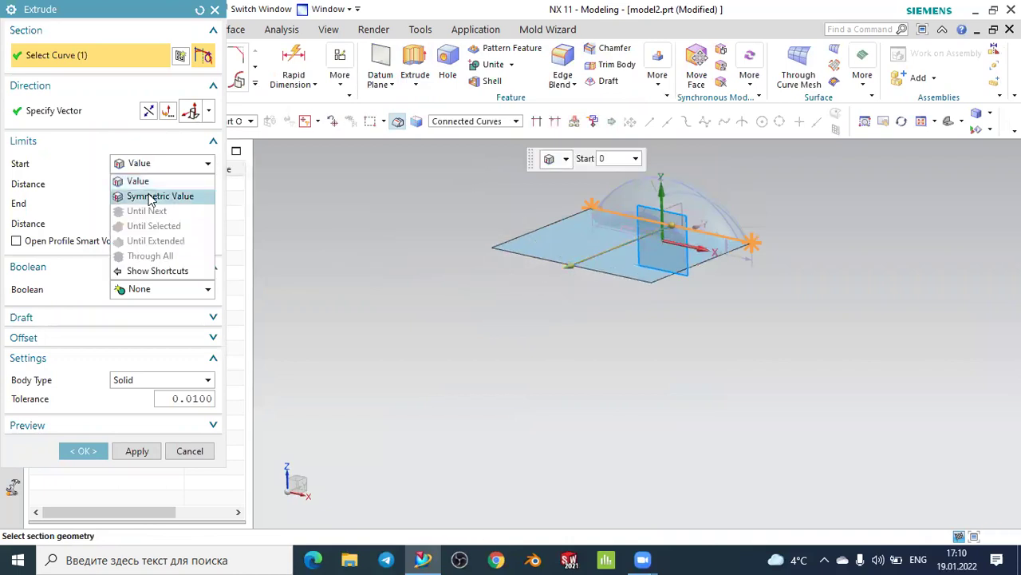
click(150, 198)
mouse_move(702, 317)
middle_down()
mouse_move(702, 358)
mouse_move(713, 177)
mouse_move(694, 241)
middle_up()
scroll(694, 242, up, 2)
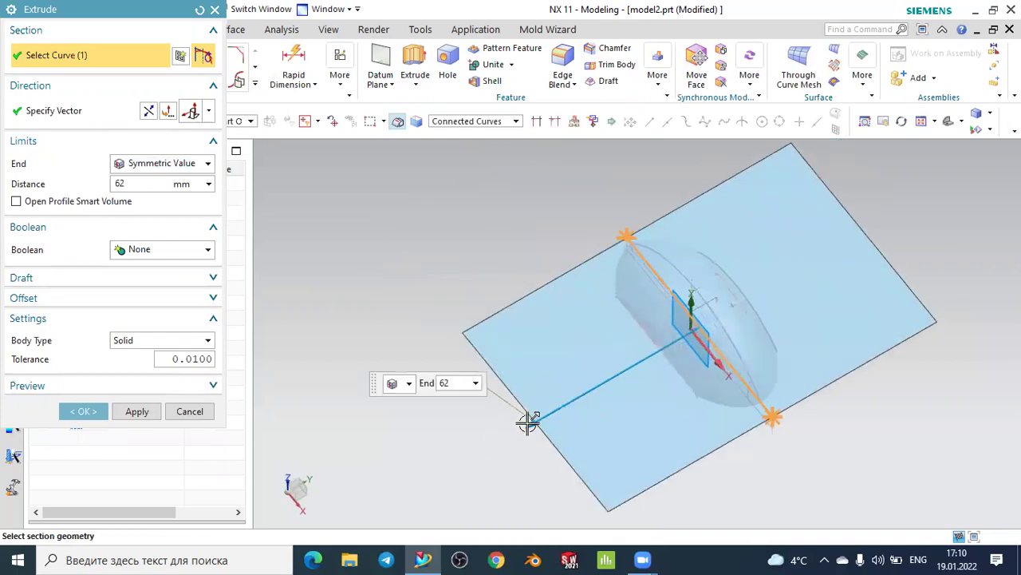
drag(528, 423, 622, 369)
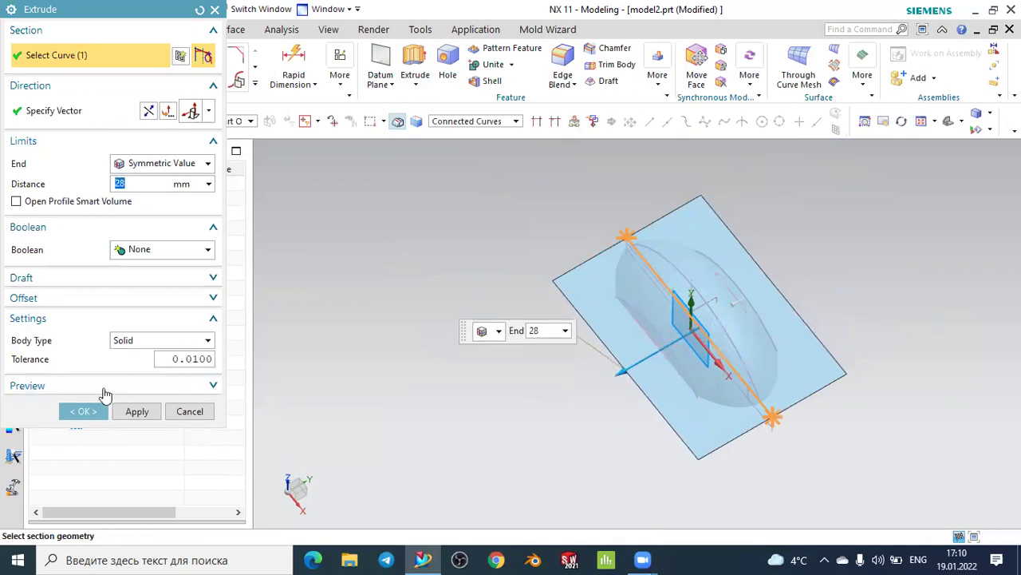
click(84, 411)
mouse_move(420, 370)
middle_down()
mouse_move(455, 319)
mouse_move(492, 345)
mouse_move(472, 346)
mouse_move(474, 337)
middle_up()
mouse_move(788, 169)
middle_down()
mouse_move(874, 230)
mouse_move(834, 200)
mouse_move(807, 213)
mouse_move(841, 221)
mouse_move(856, 209)
mouse_move(836, 219)
middle_up()
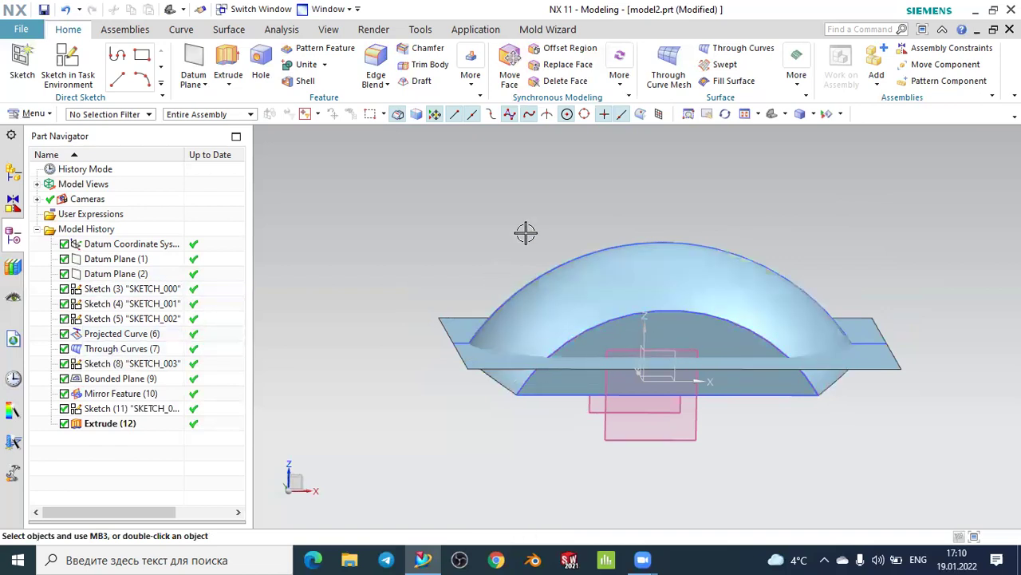
Orbit around the dome and Extrude (12) sheet, then bring up the Surface commands
middle_drag(526, 232, 538, 317)
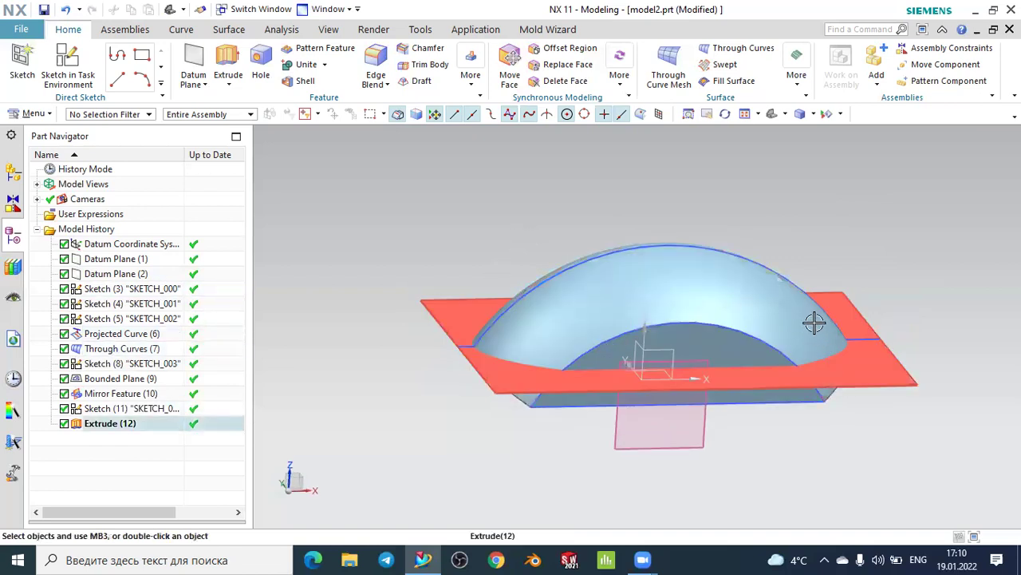
mouse_move(884, 258)
middle_down()
mouse_move(877, 261)
mouse_move(935, 262)
mouse_move(937, 247)
mouse_move(917, 255)
mouse_move(923, 247)
mouse_move(791, 155)
mouse_move(756, 187)
middle_up()
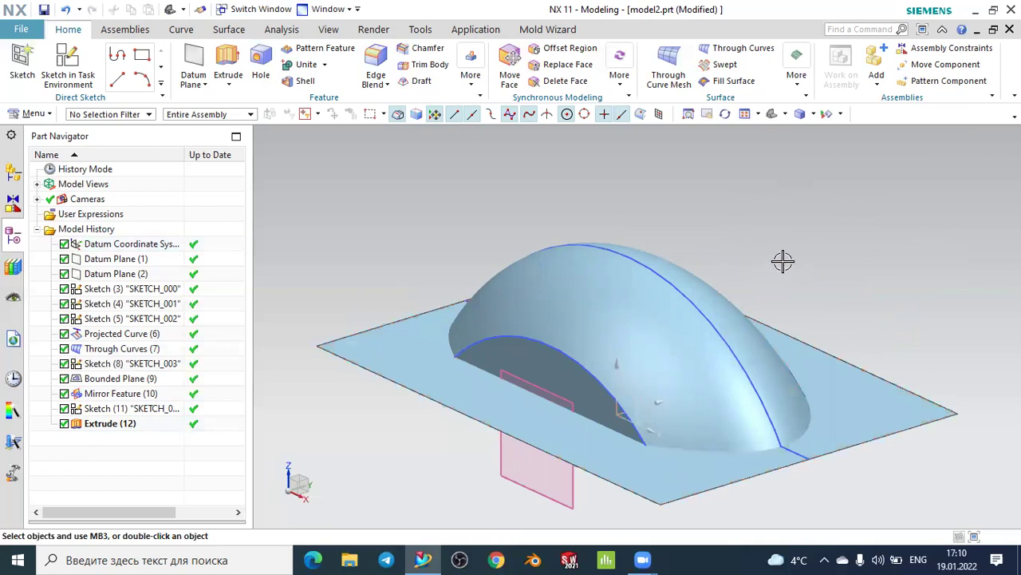
mouse_move(773, 269)
middle_down()
mouse_move(814, 247)
mouse_move(810, 275)
middle_up()
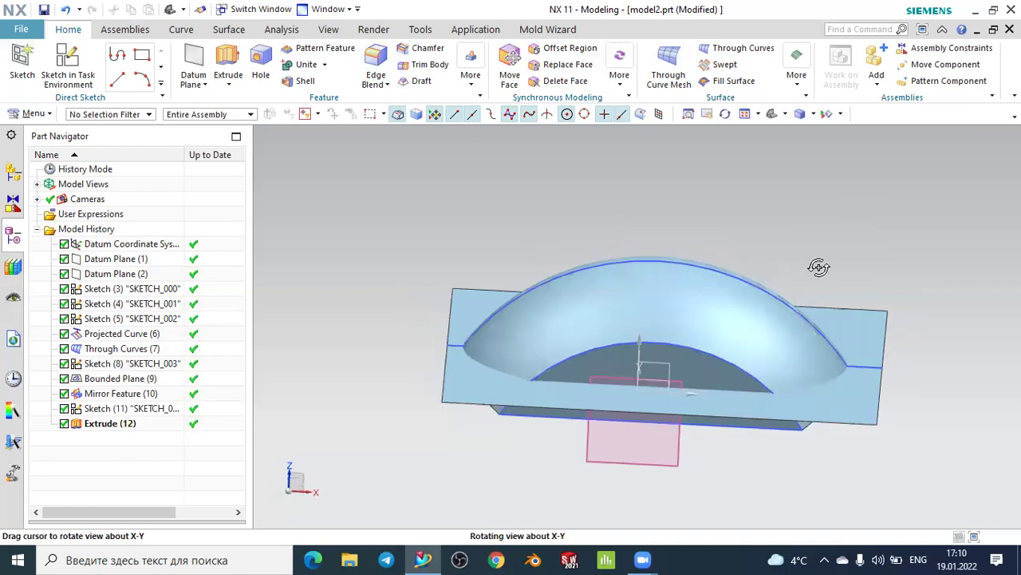
click(229, 30)
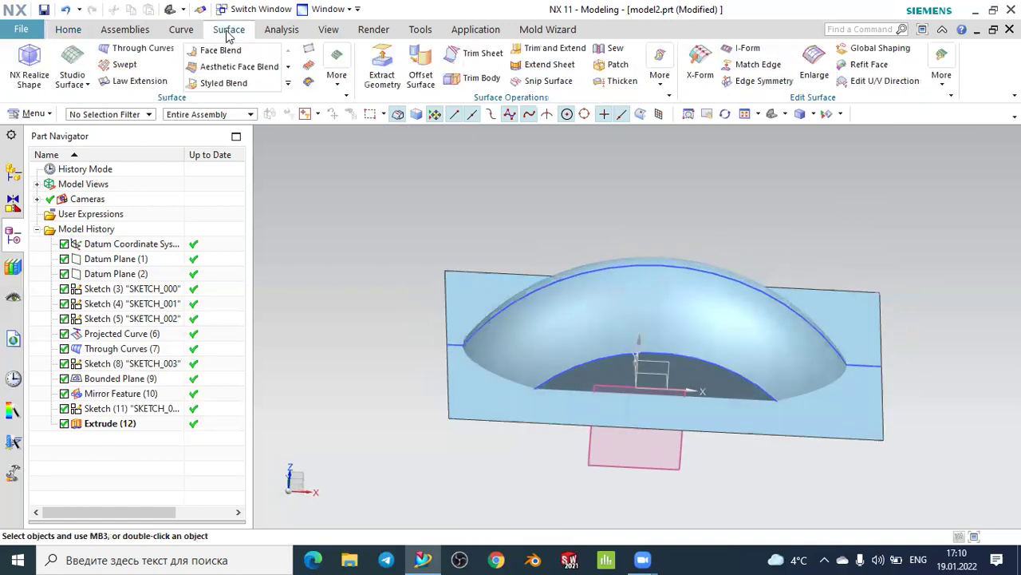
Launch Trim Sheet and move its dialog aside
click(479, 59)
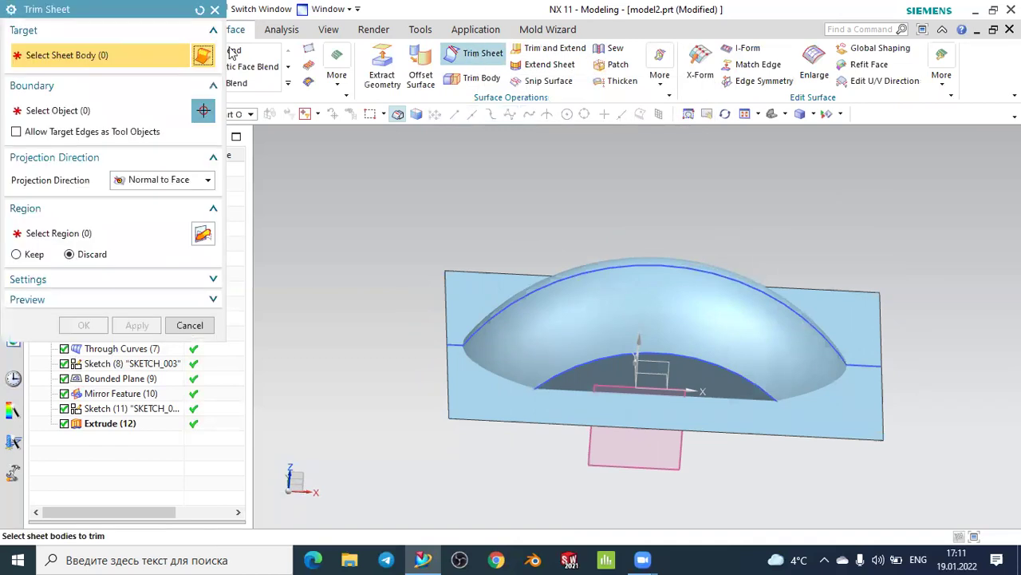
drag(111, 15, 199, 22)
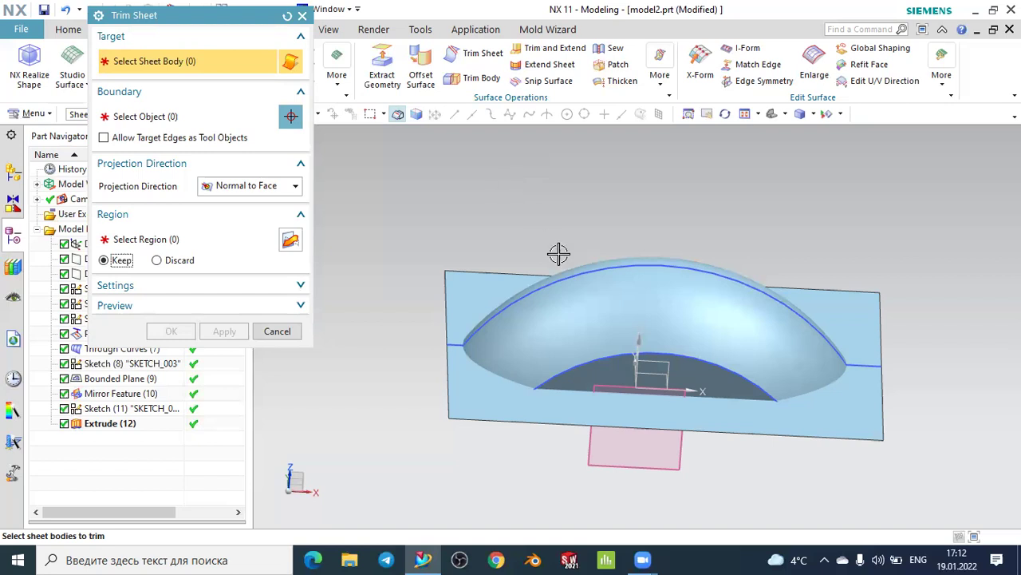
Choose the dome as the trim target and the extruded plane as the boundary
middle_drag(598, 213, 623, 225)
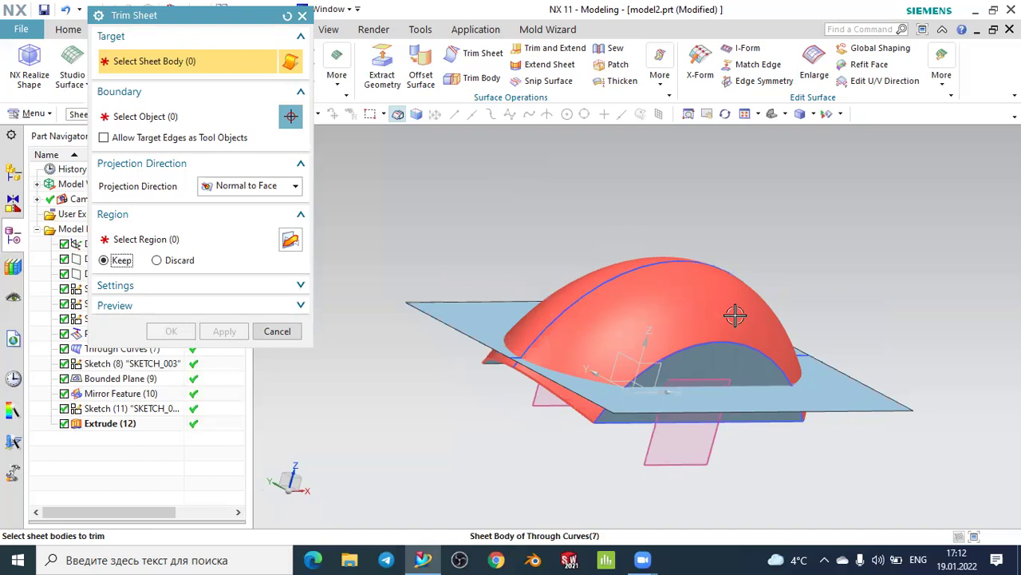
middle_drag(511, 387, 657, 391)
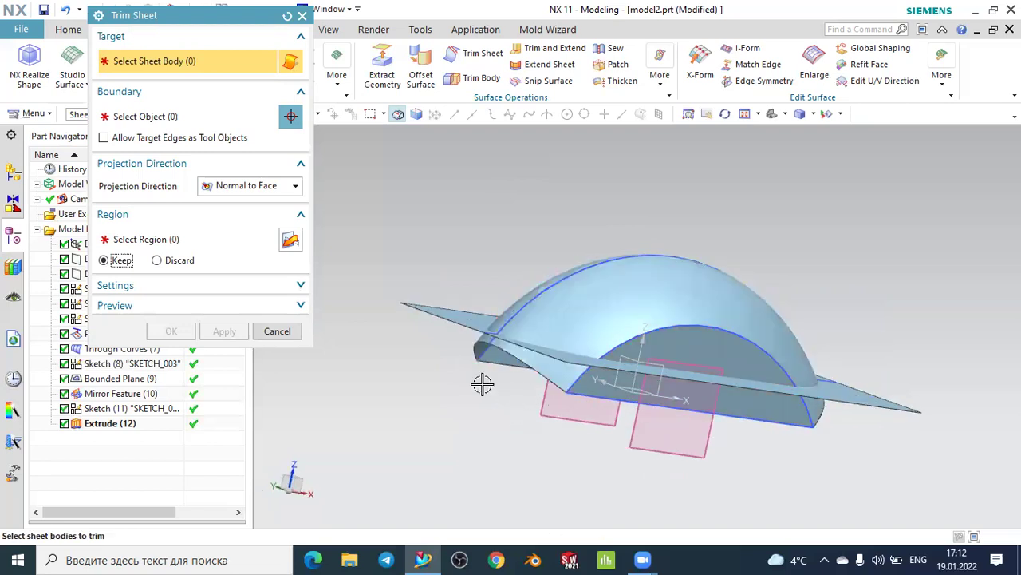
middle_drag(482, 384, 461, 384)
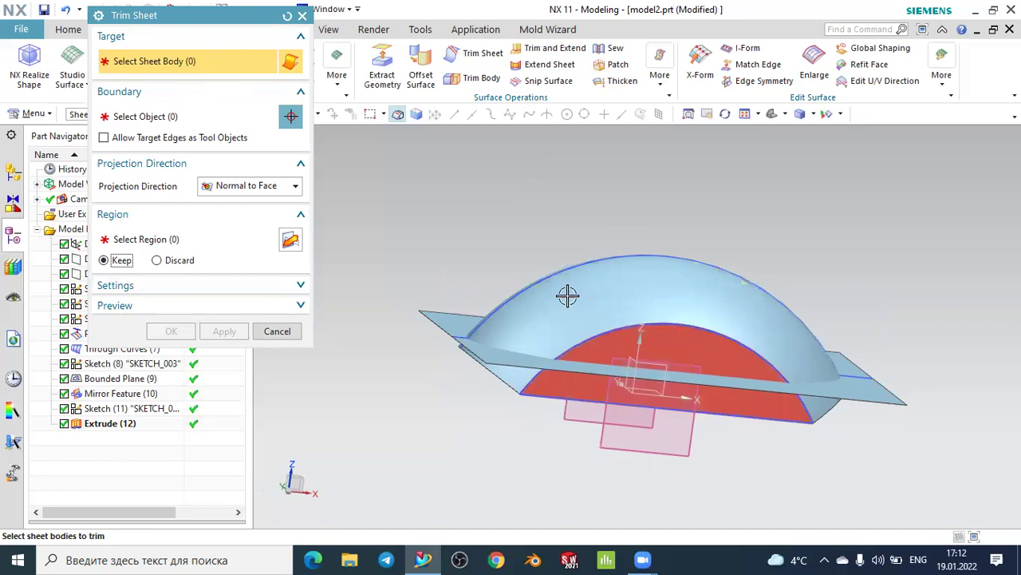
click(608, 290)
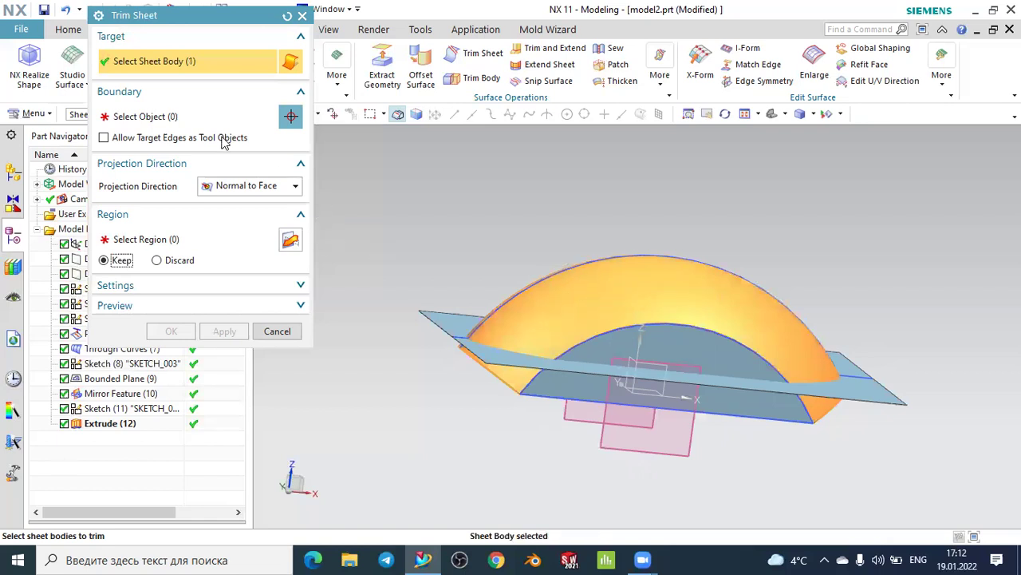
click(146, 118)
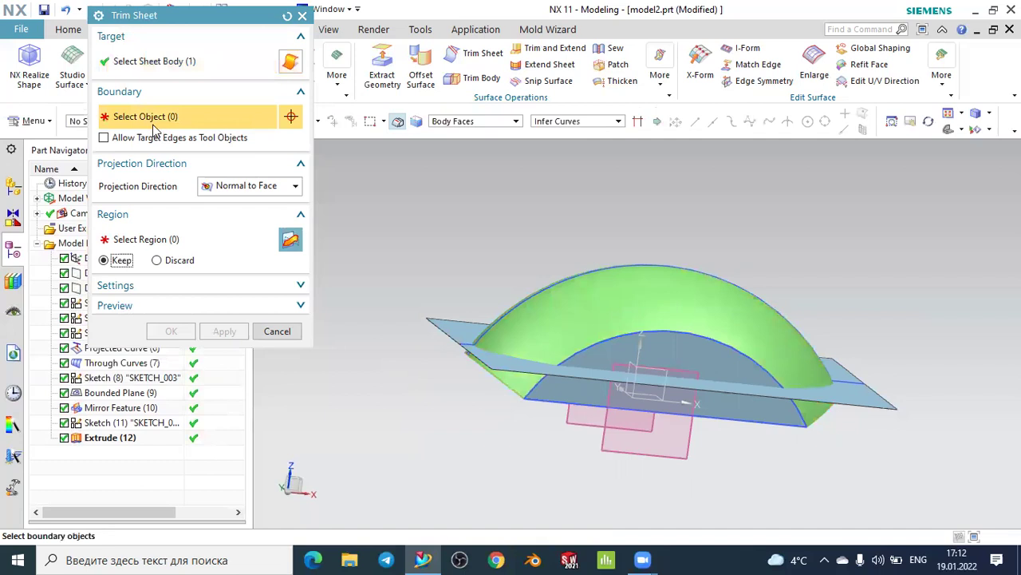
click(457, 325)
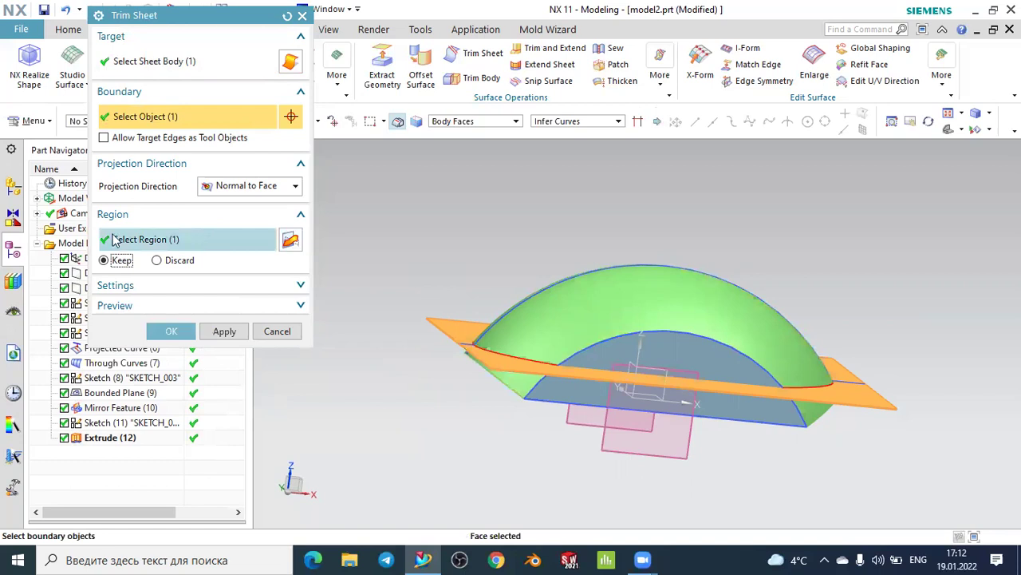
click(178, 242)
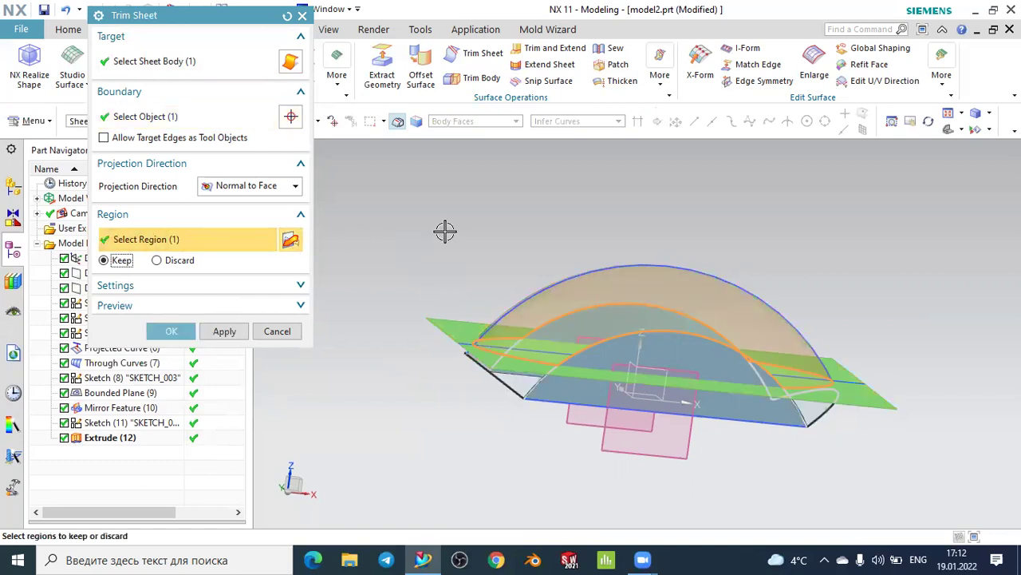
Preview the trim result, then cancel without creating a trim feature
middle_drag(445, 231, 536, 323)
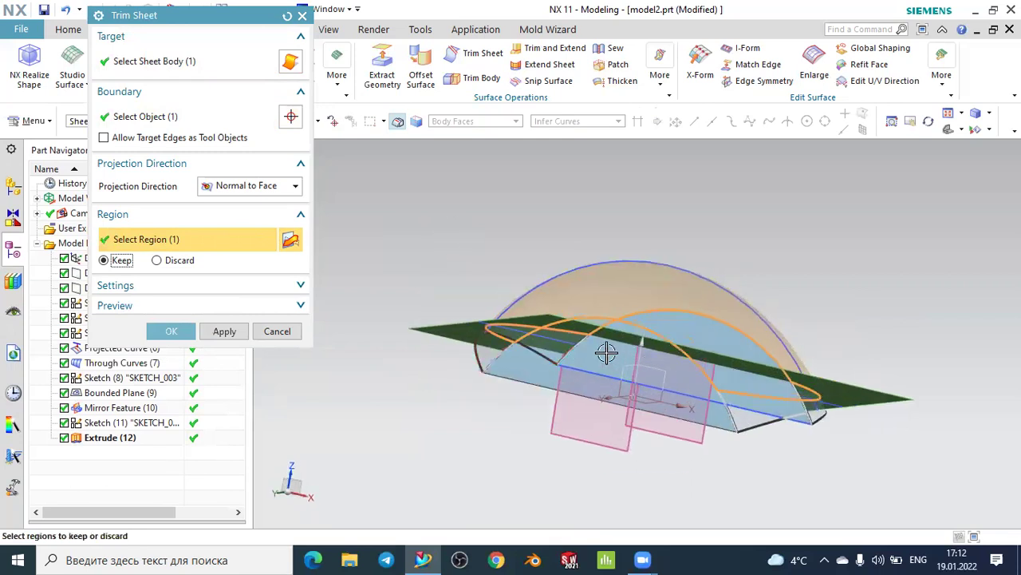
middle_drag(906, 458, 873, 465)
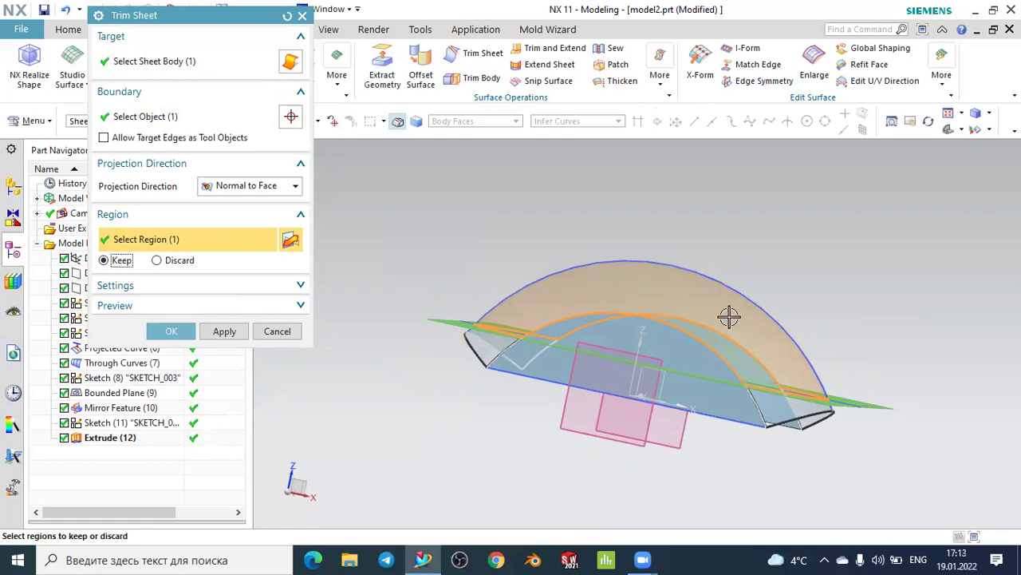
click(252, 310)
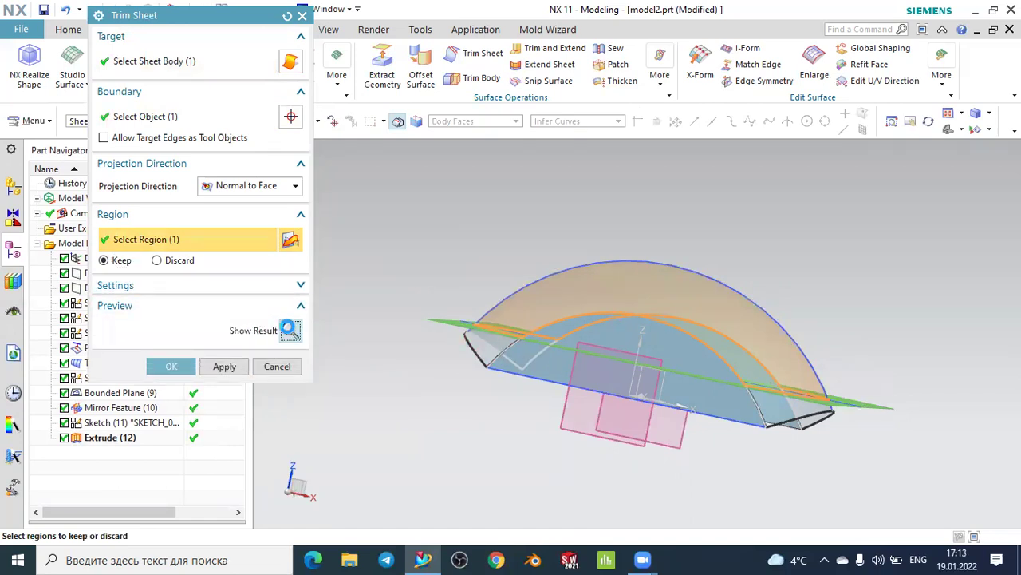
click(289, 330)
mouse_move(449, 348)
middle_down()
mouse_move(468, 354)
mouse_move(303, 345)
middle_up()
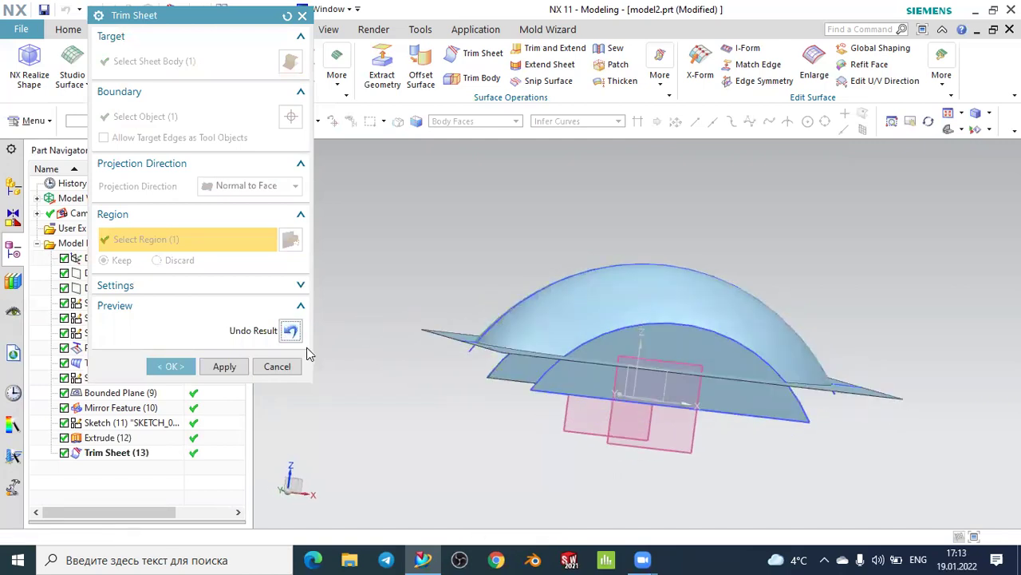
click(277, 365)
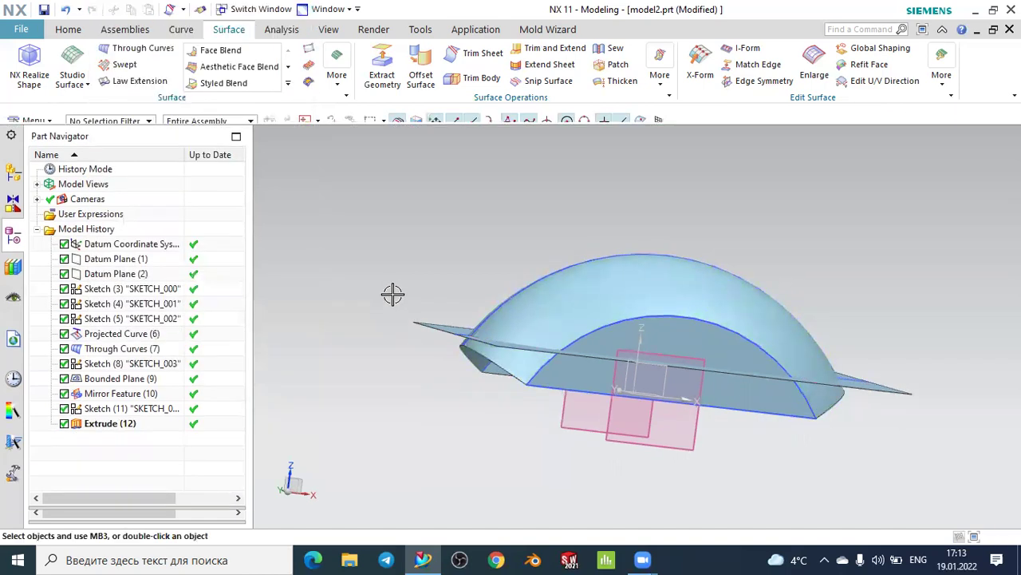
Sew the dome sheet together with the two flat end faces into one sheet body
mouse_move(408, 263)
middle_down()
mouse_move(397, 274)
mouse_move(597, 417)
middle_up()
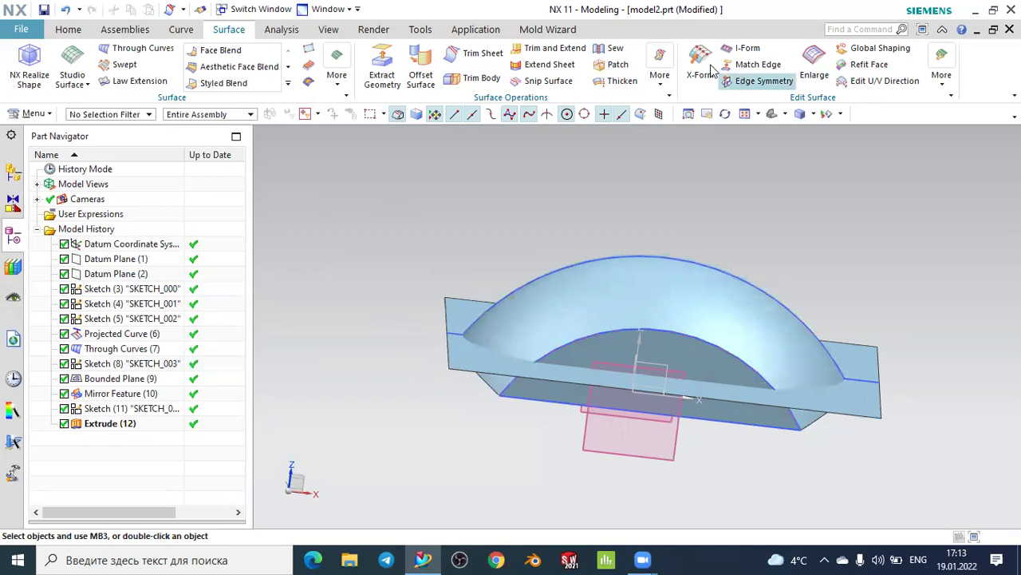
click(616, 50)
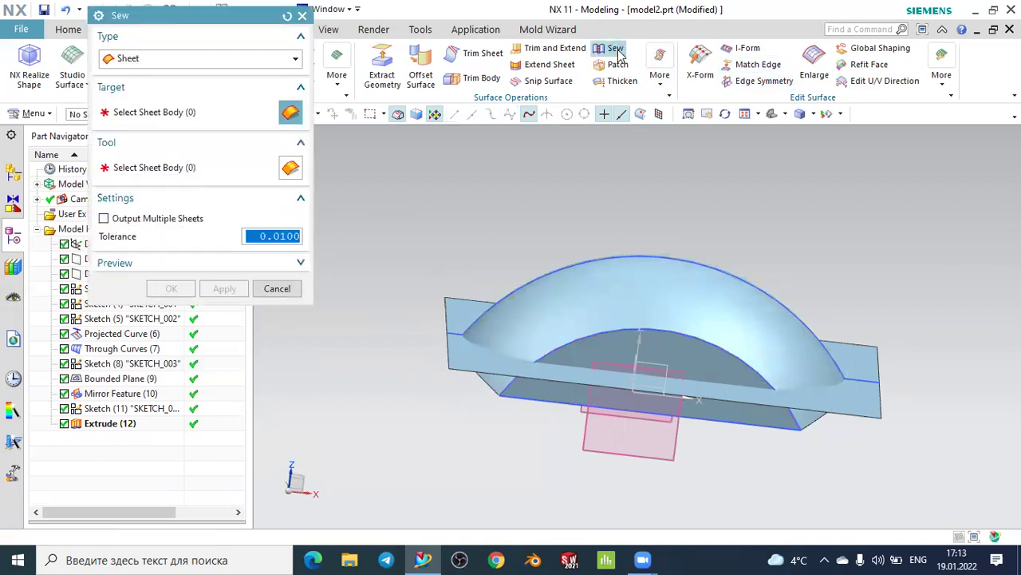
click(611, 263)
click(603, 347)
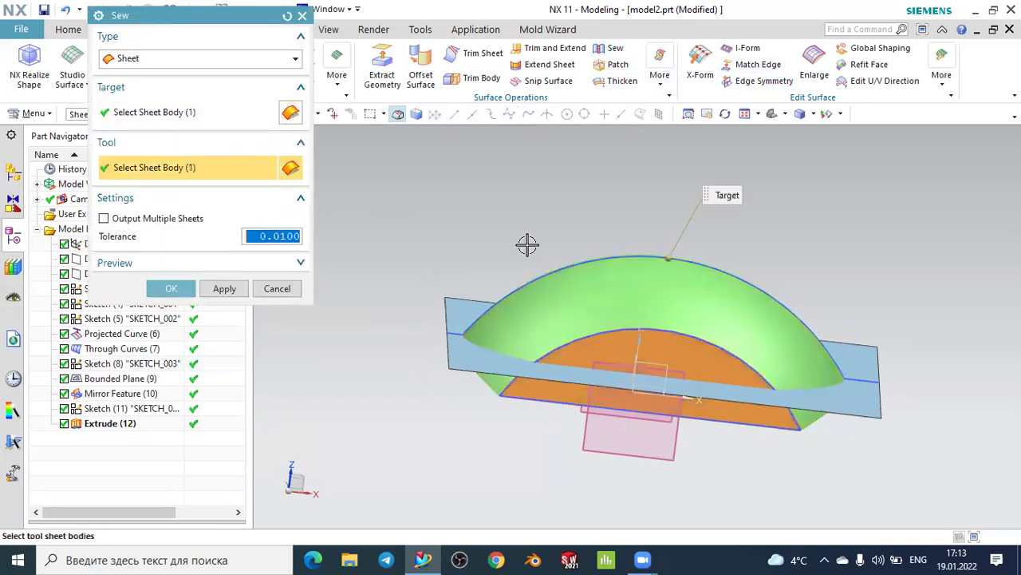
middle_drag(527, 245, 594, 277)
click(594, 277)
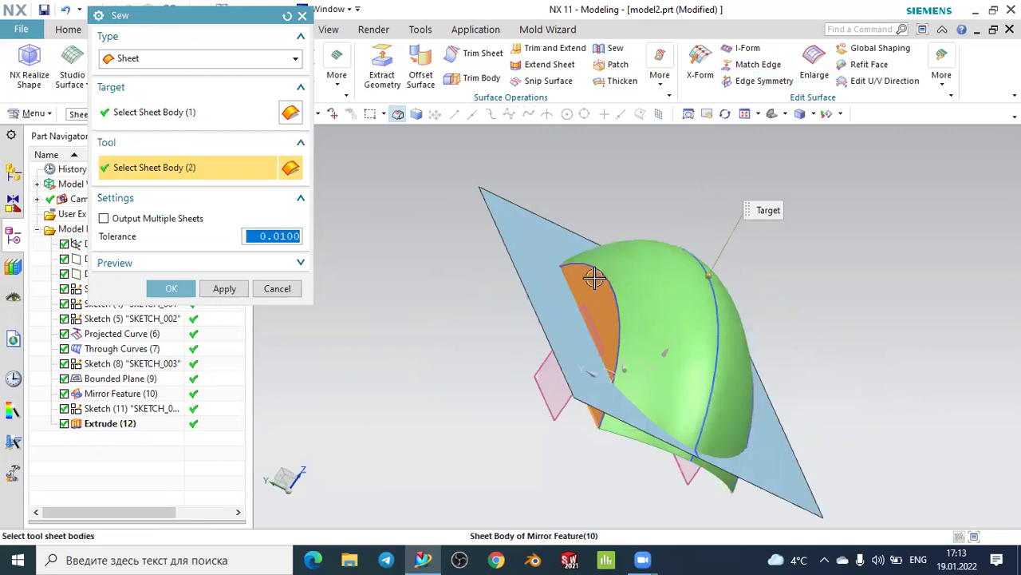
click(171, 288)
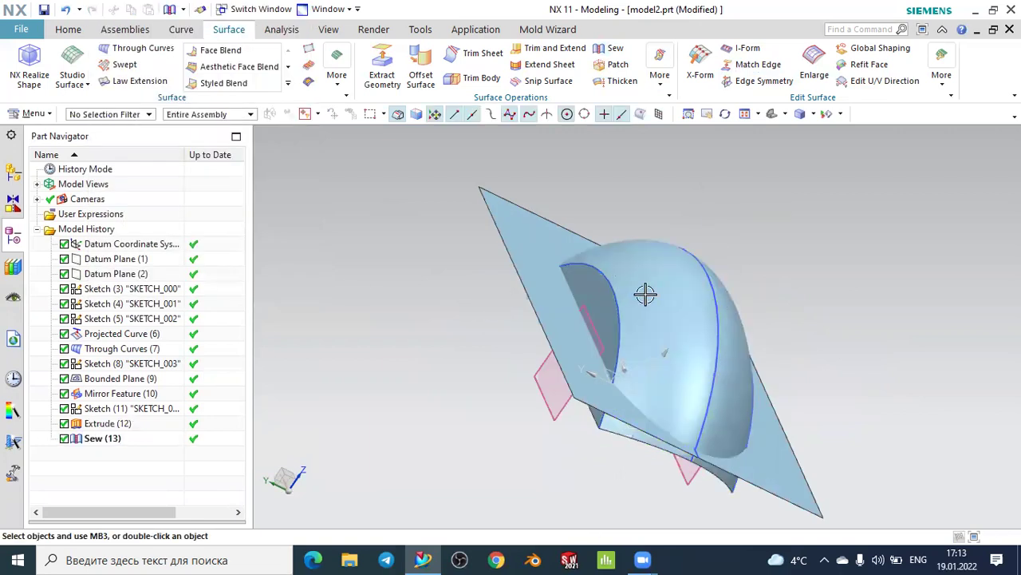
middle_drag(801, 296, 542, 124)
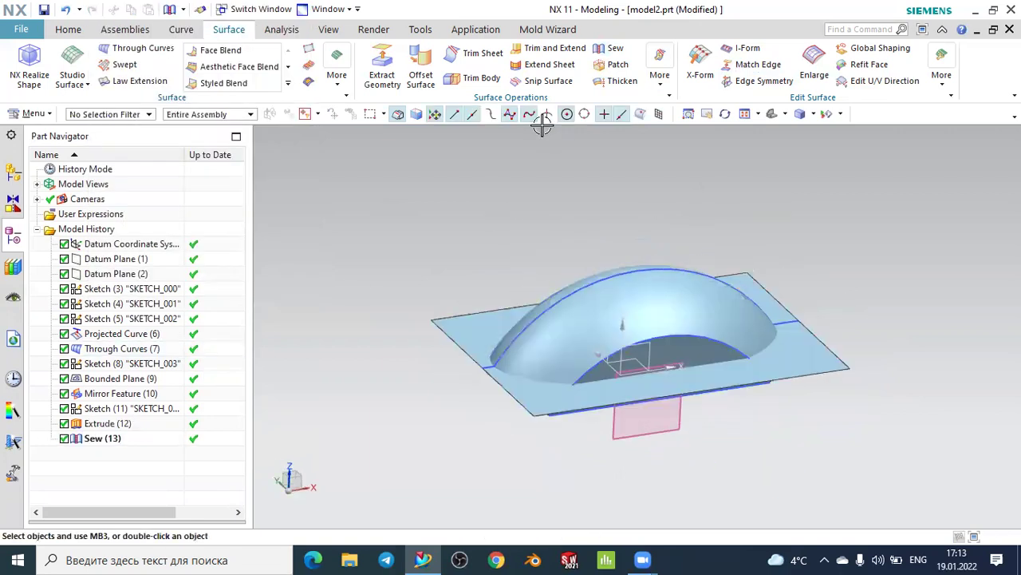
Start a sheet trim with the dome as target and the planar sheet as boundary
click(477, 58)
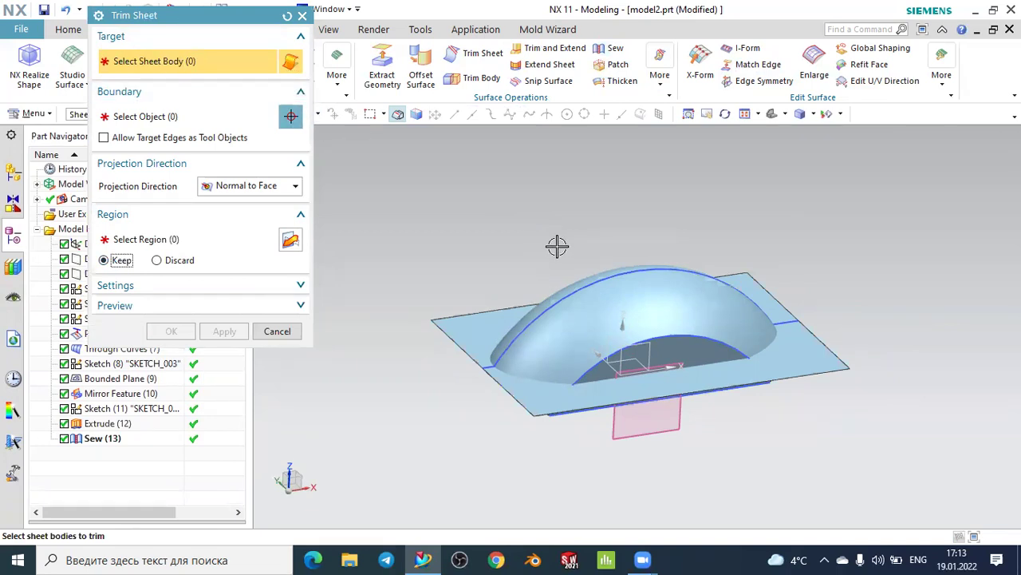
scroll(554, 253, down, 1)
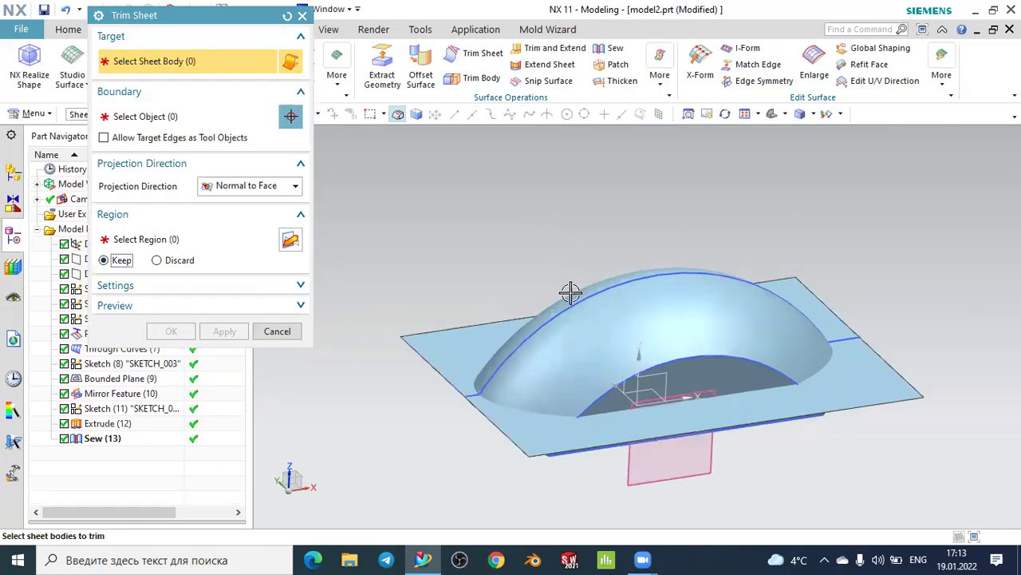
click(634, 317)
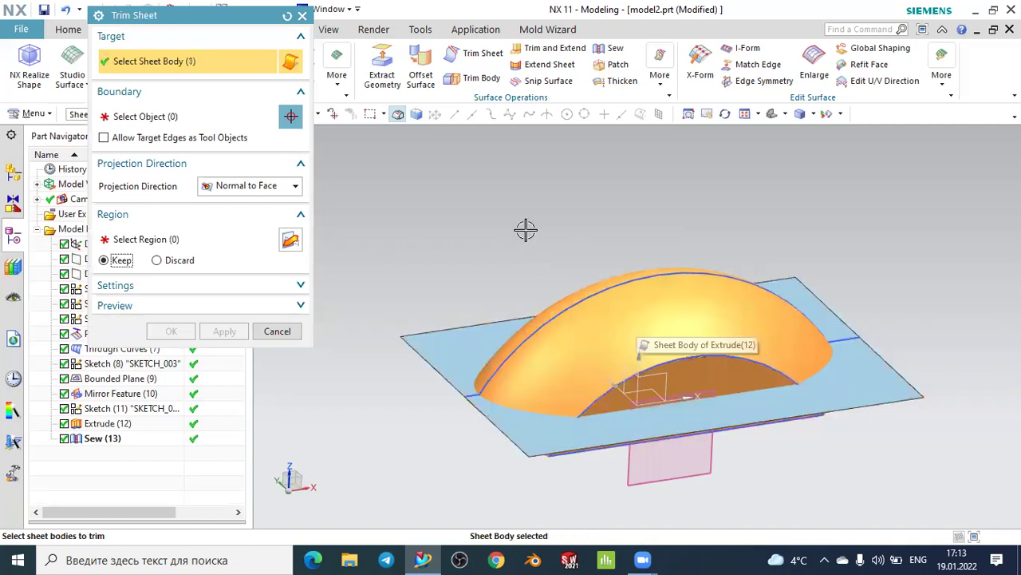
click(159, 116)
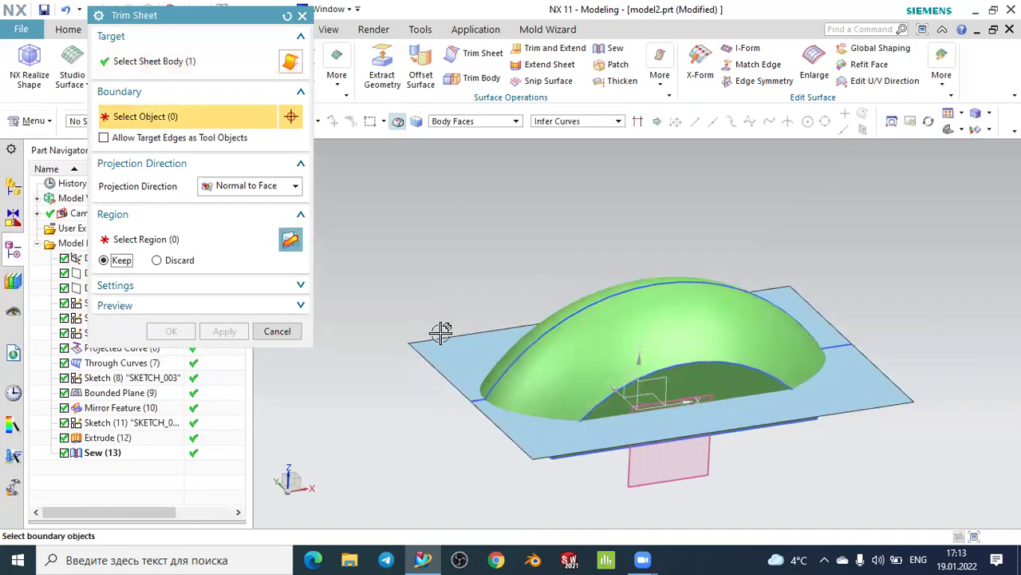
click(456, 352)
middle_drag(383, 332, 382, 314)
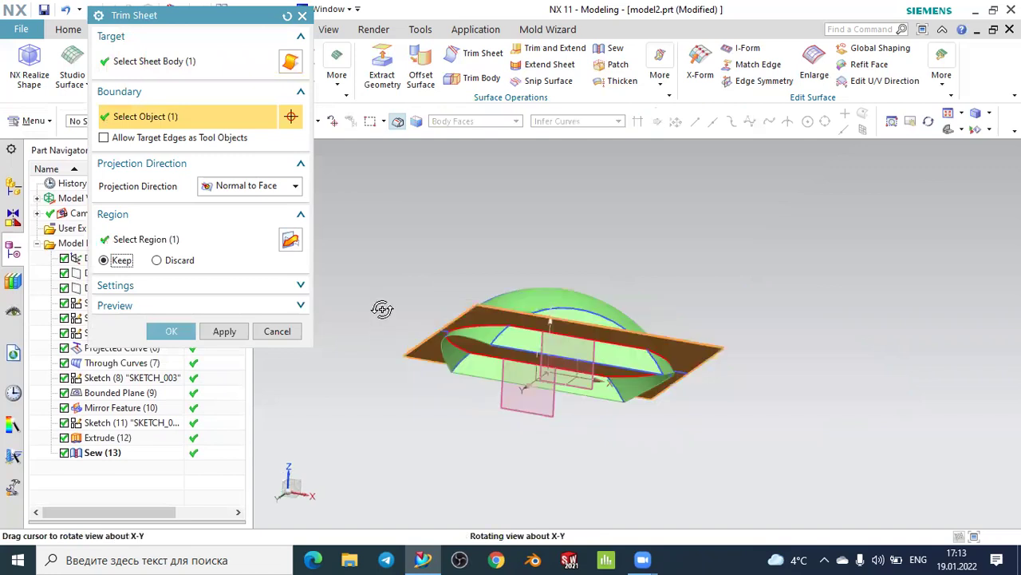
Pick the region to keep, preview the trim and apply it as Trim Sheet (14)
click(247, 242)
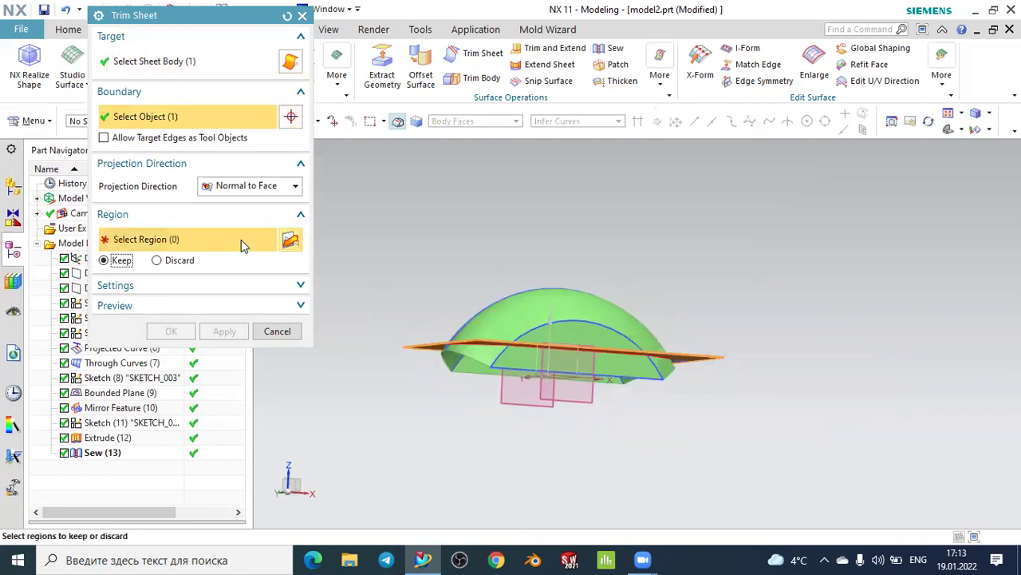
click(185, 305)
click(290, 331)
mouse_move(497, 383)
middle_down()
mouse_move(529, 364)
mouse_move(540, 340)
mouse_move(529, 367)
mouse_move(495, 339)
middle_up()
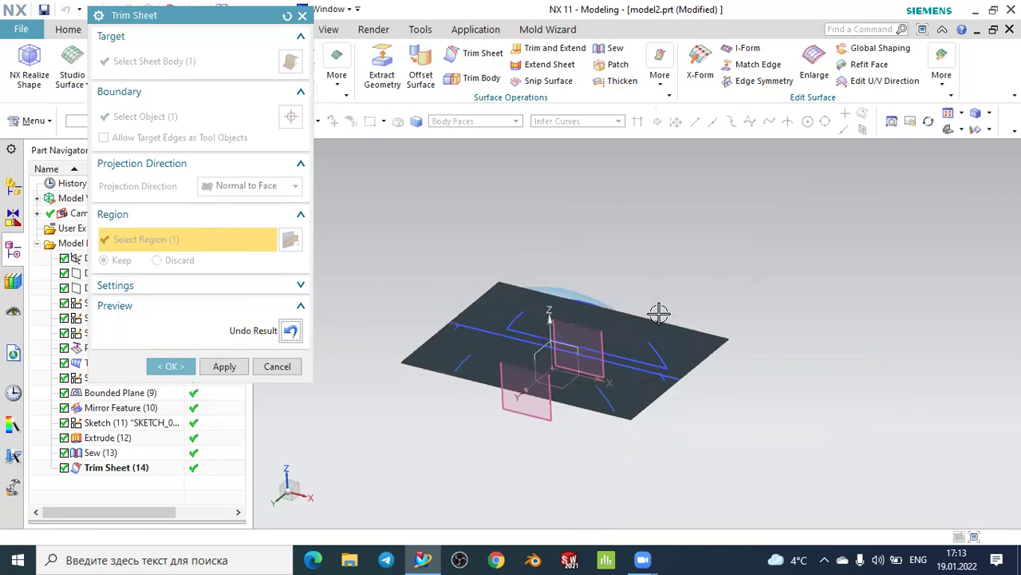
mouse_move(771, 421)
middle_down()
mouse_move(771, 440)
mouse_move(759, 421)
middle_up()
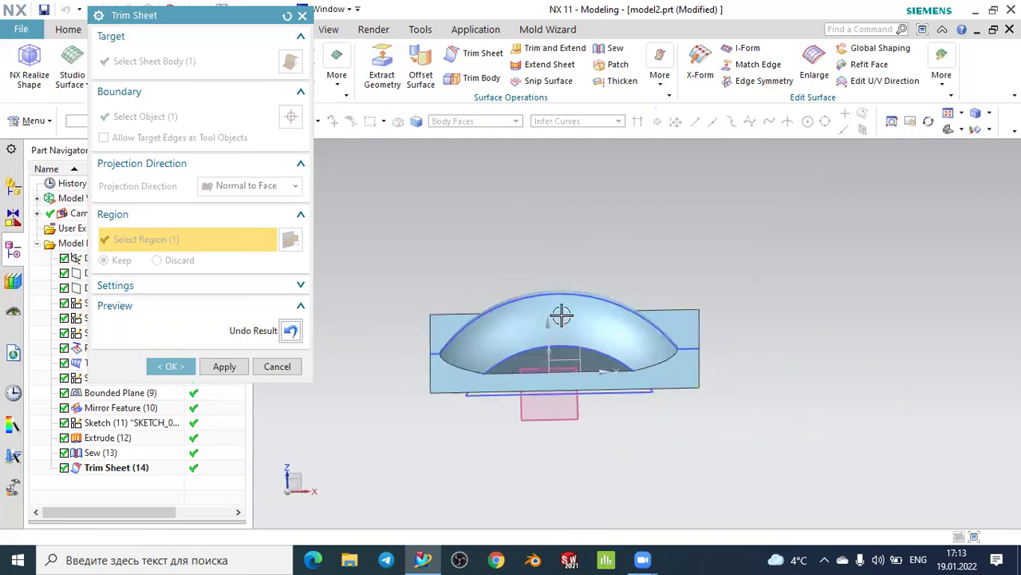
click(224, 368)
mouse_move(394, 274)
middle_down()
mouse_move(419, 274)
mouse_move(482, 304)
middle_up()
Trim the flat sheet against the dome faces, discarding the selected region around the dome
scroll(482, 304, up, 2)
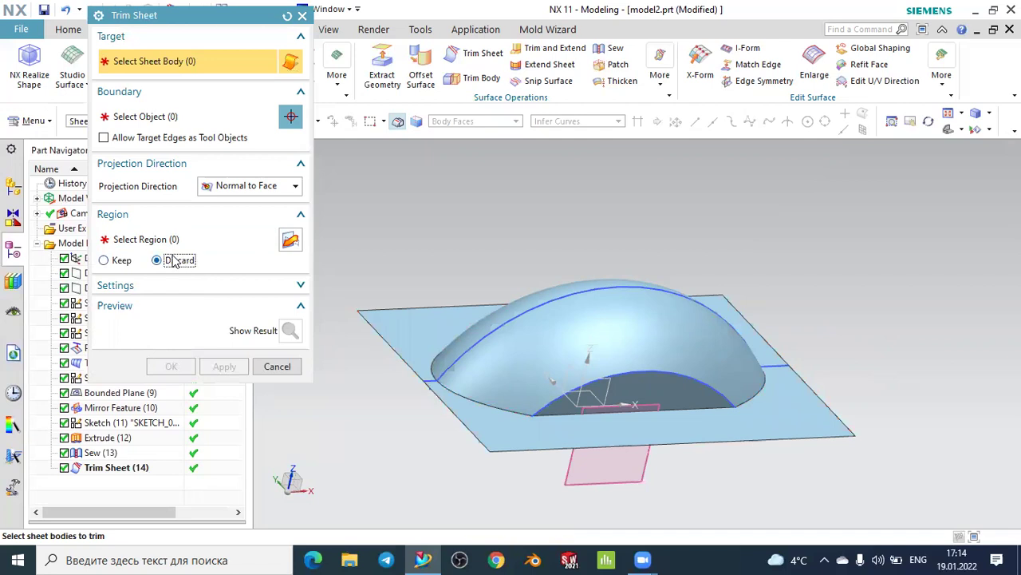
click(427, 315)
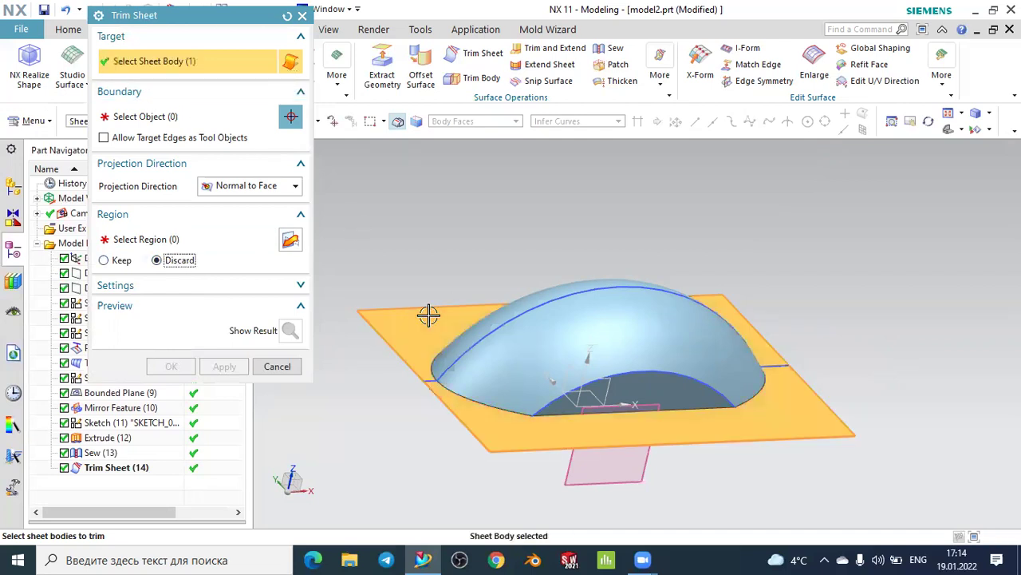
click(182, 116)
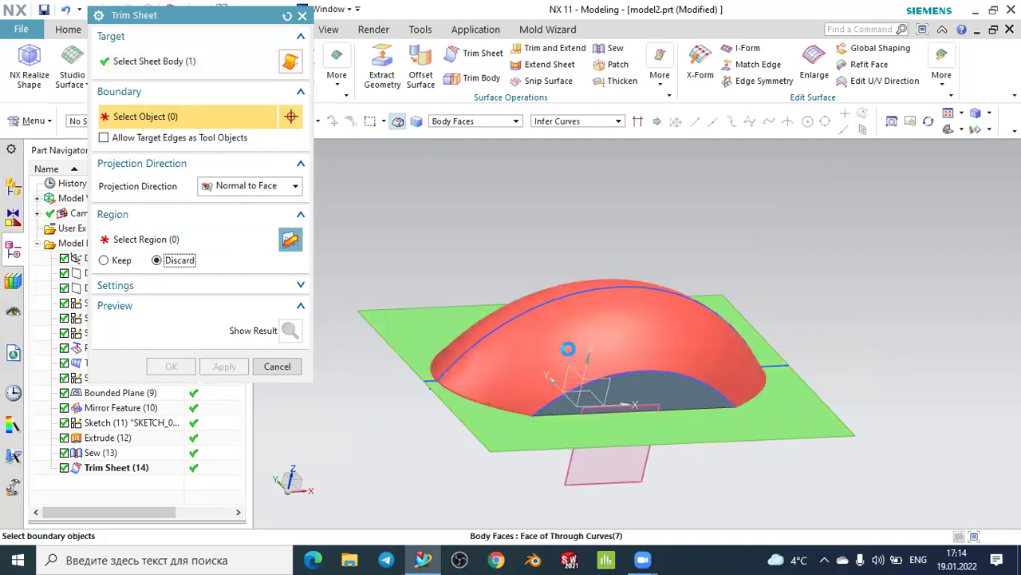
click(567, 348)
click(182, 240)
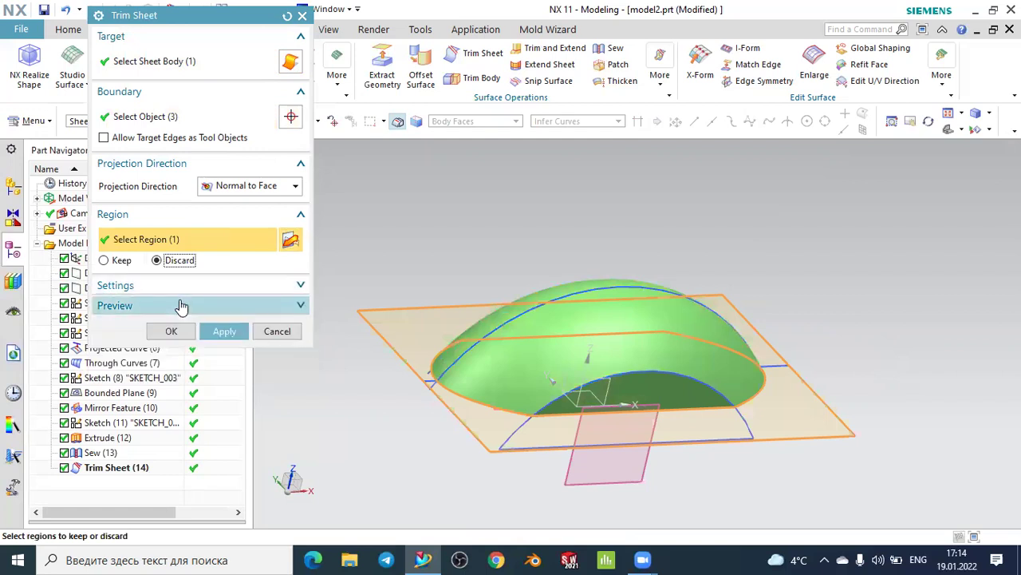
click(289, 332)
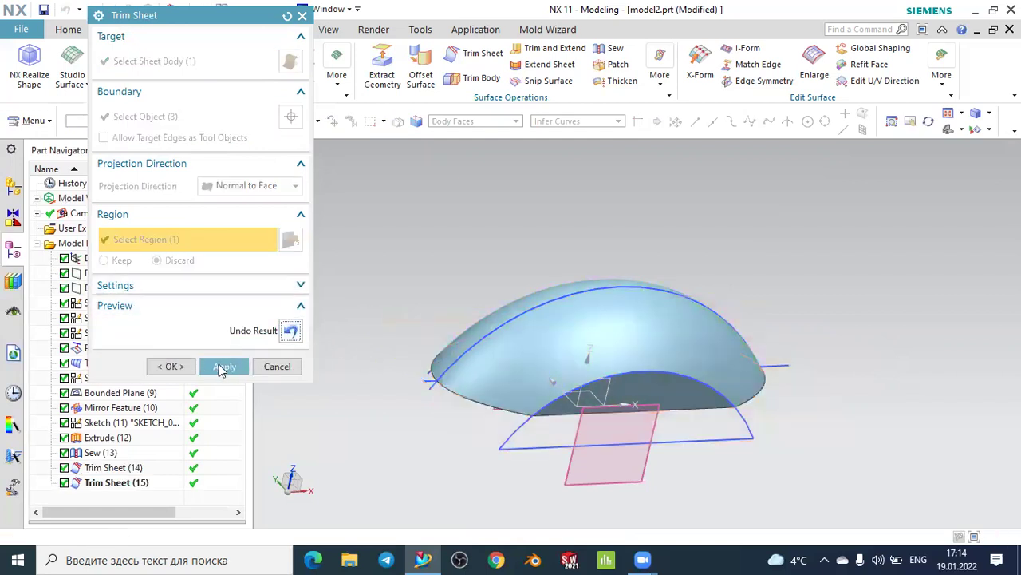
middle_drag(424, 422, 344, 391)
Confirm Trim Sheet (15), then hide all curves and sketches via Show and Hide
click(170, 367)
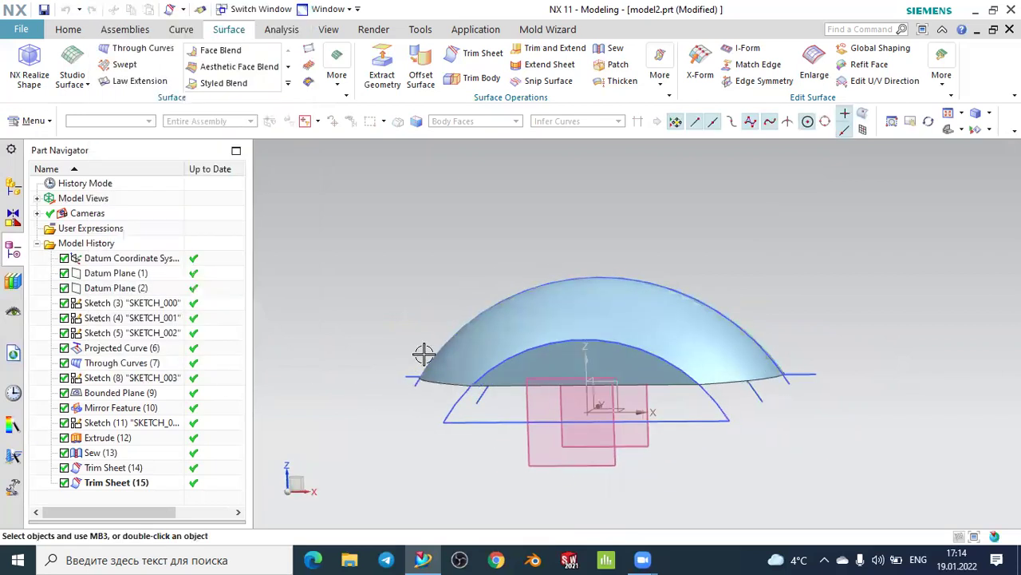
mouse_move(766, 129)
middle_down()
mouse_move(836, 237)
mouse_move(759, 212)
mouse_move(774, 226)
mouse_move(841, 226)
mouse_move(835, 203)
mouse_move(825, 226)
mouse_move(792, 206)
mouse_move(790, 221)
middle_up()
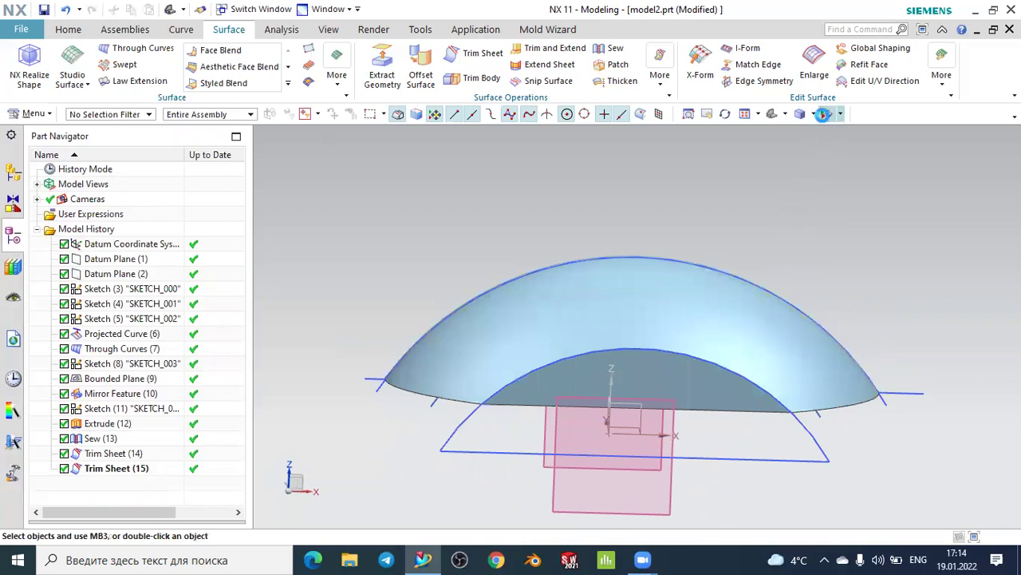
click(825, 114)
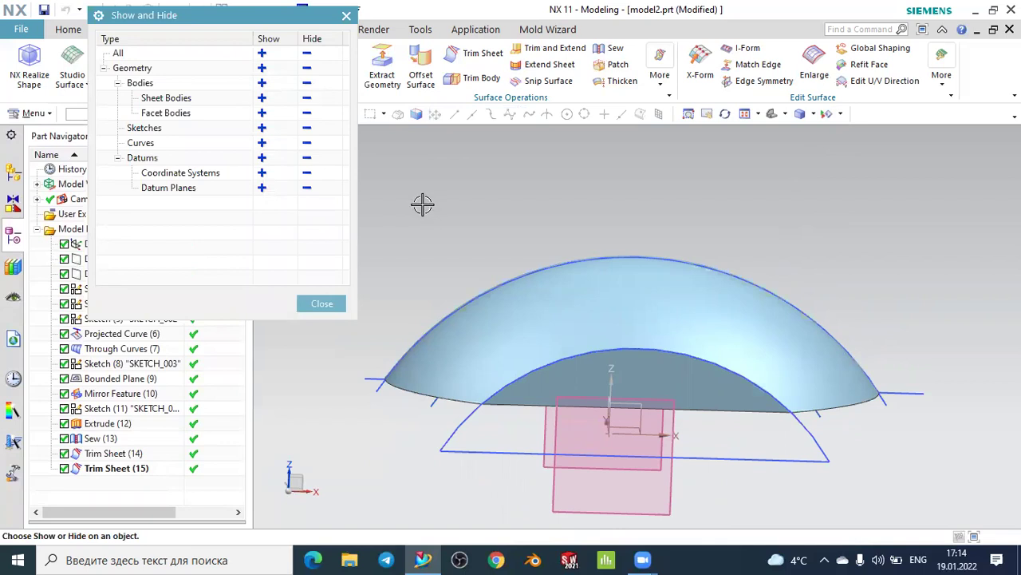
click(308, 145)
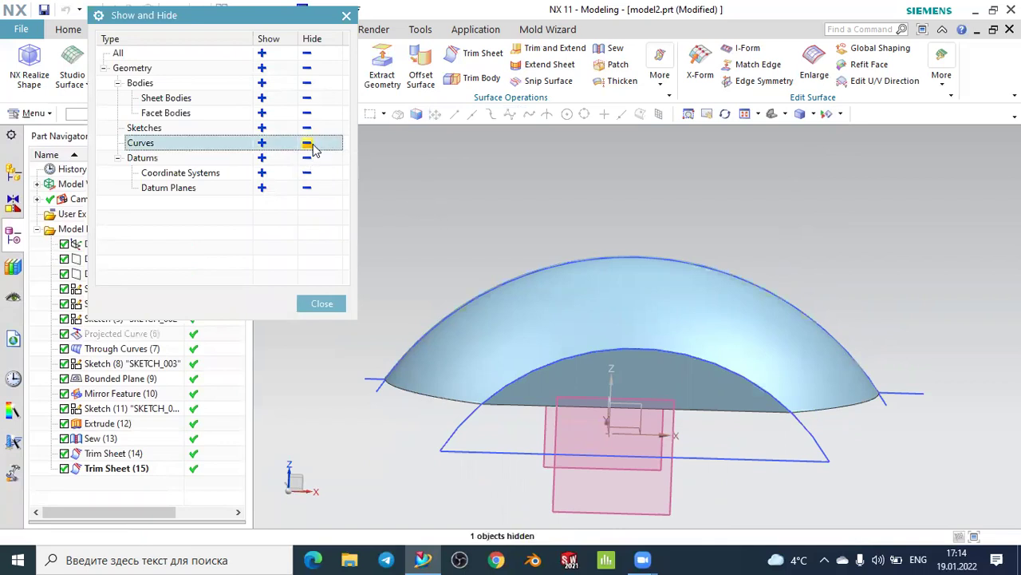
click(307, 129)
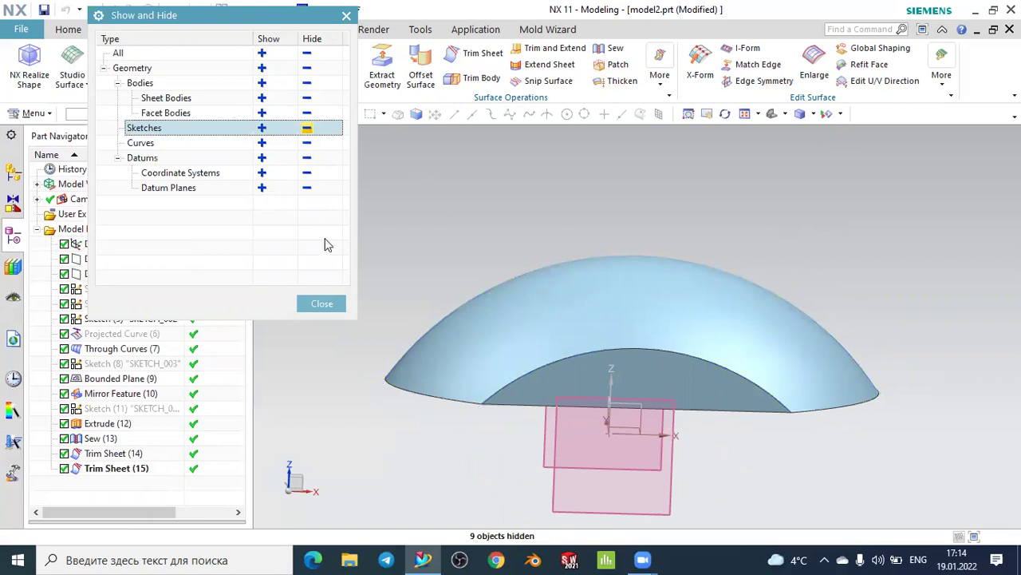
click(322, 303)
mouse_move(483, 219)
middle_down()
mouse_move(624, 254)
mouse_move(458, 245)
mouse_move(545, 251)
mouse_move(569, 194)
mouse_move(584, 258)
mouse_move(511, 240)
mouse_move(490, 252)
mouse_move(505, 263)
middle_up()
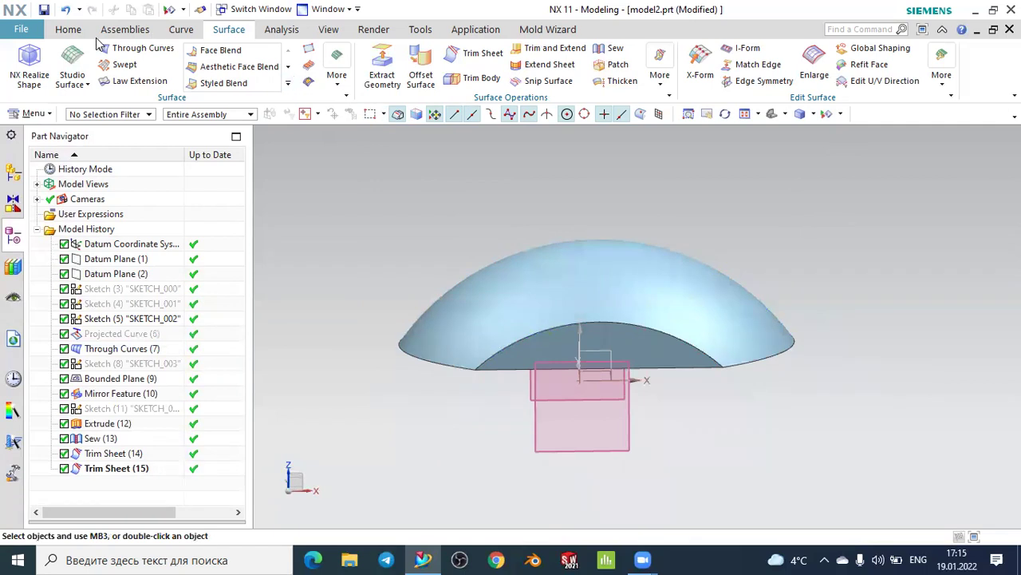
Round both dome opening edges with an 8 mm Edge Blend
click(68, 29)
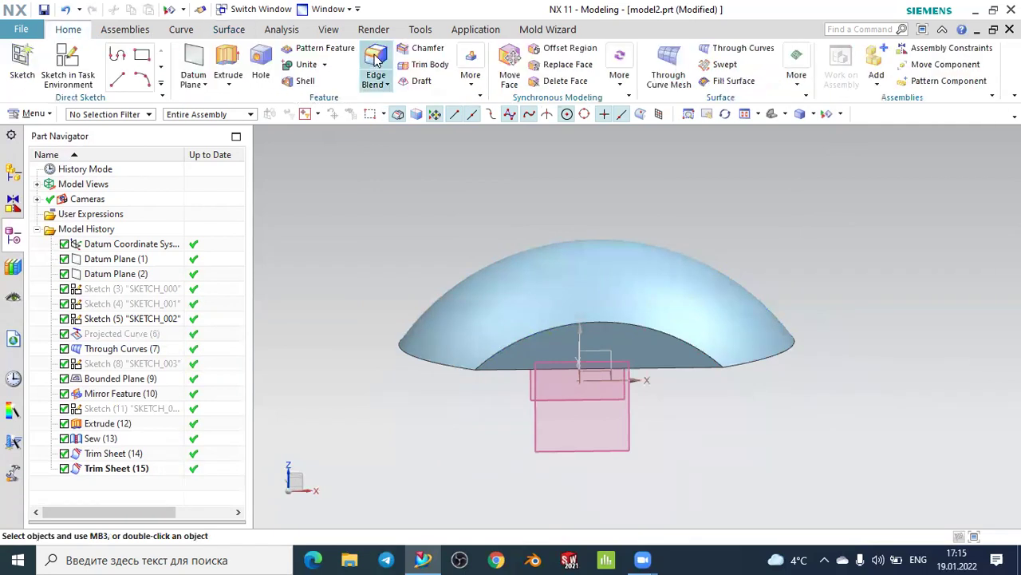
scroll(541, 331, up, 2)
click(541, 338)
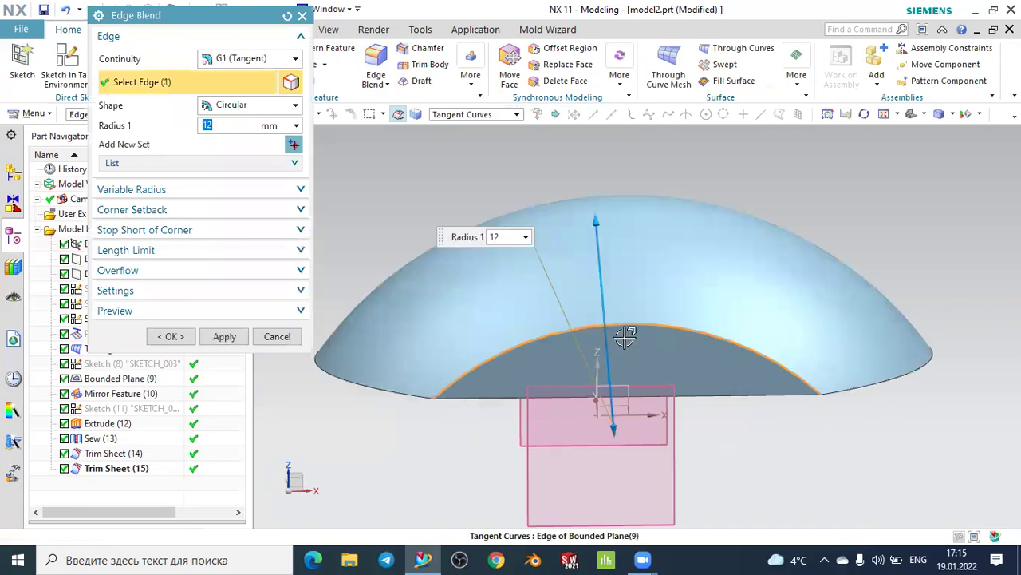
drag(595, 239, 596, 257)
mouse_move(523, 187)
middle_down()
mouse_move(609, 200)
mouse_move(529, 241)
middle_up()
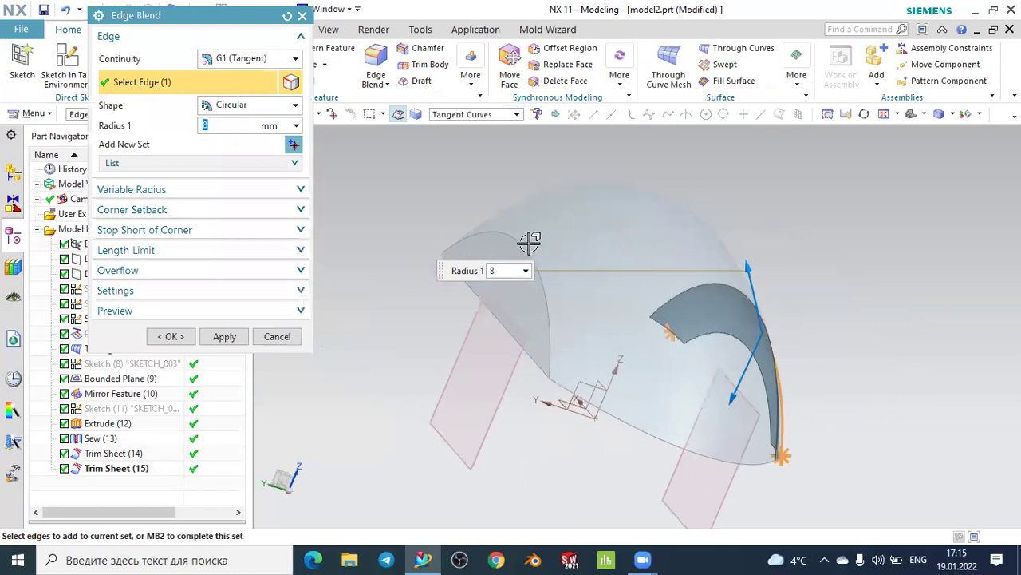
click(529, 241)
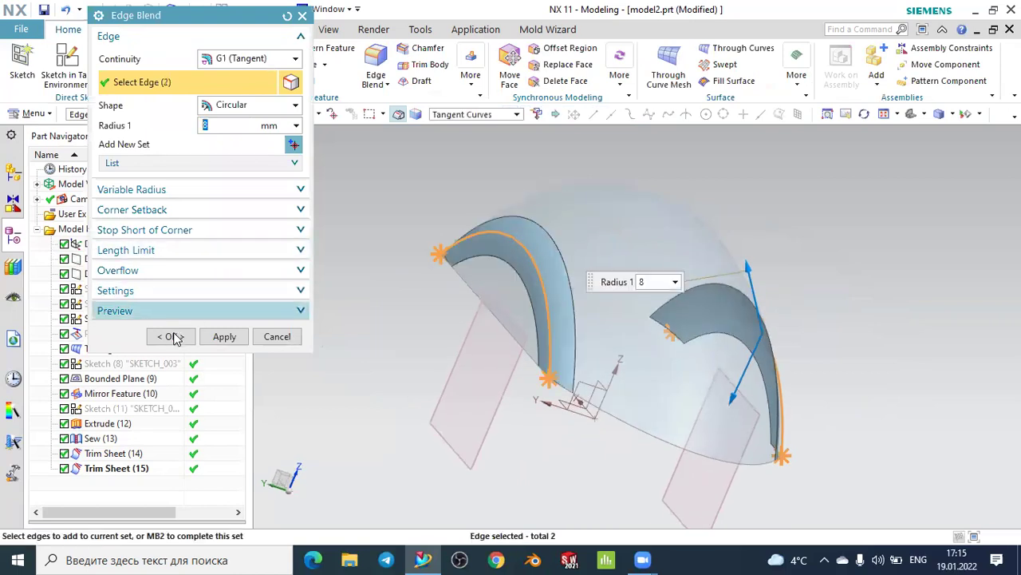
click(176, 337)
mouse_move(371, 303)
middle_down()
mouse_move(651, 316)
mouse_move(554, 292)
middle_up()
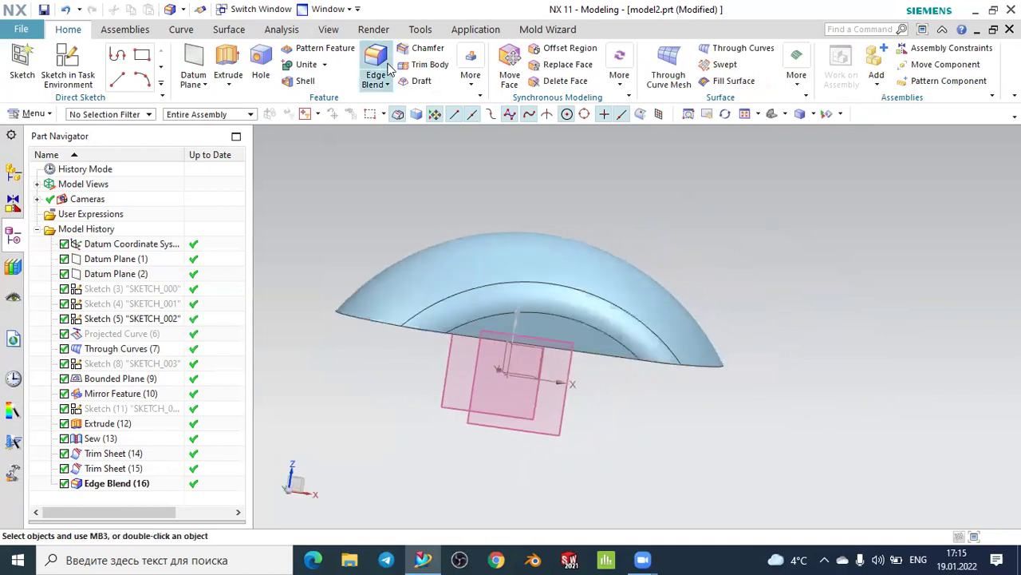
Cancel the unneeded second Edge Blend and switch to the Surface tab
scroll(378, 337, up, 3)
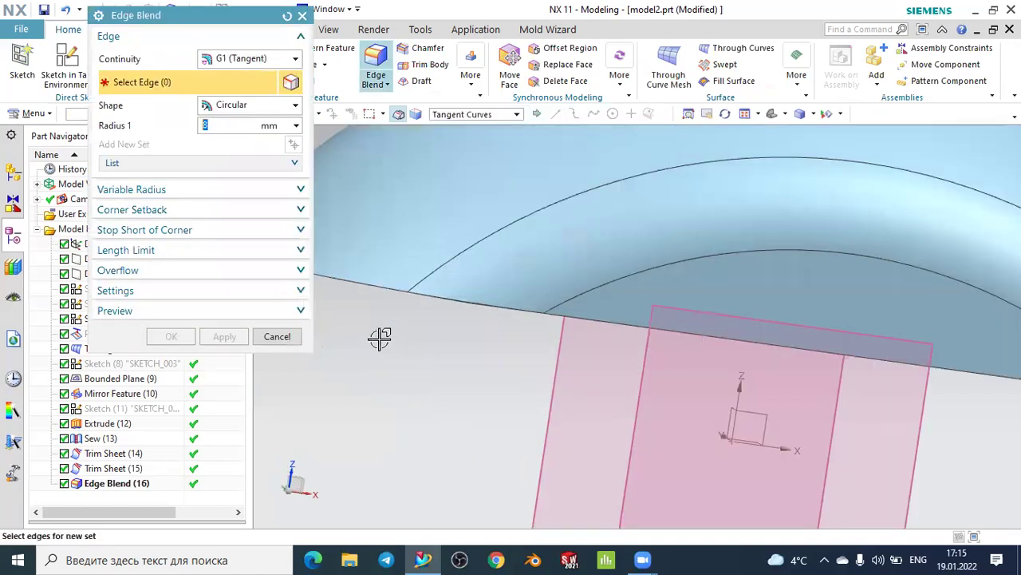
scroll(376, 303, up, 2)
click(277, 336)
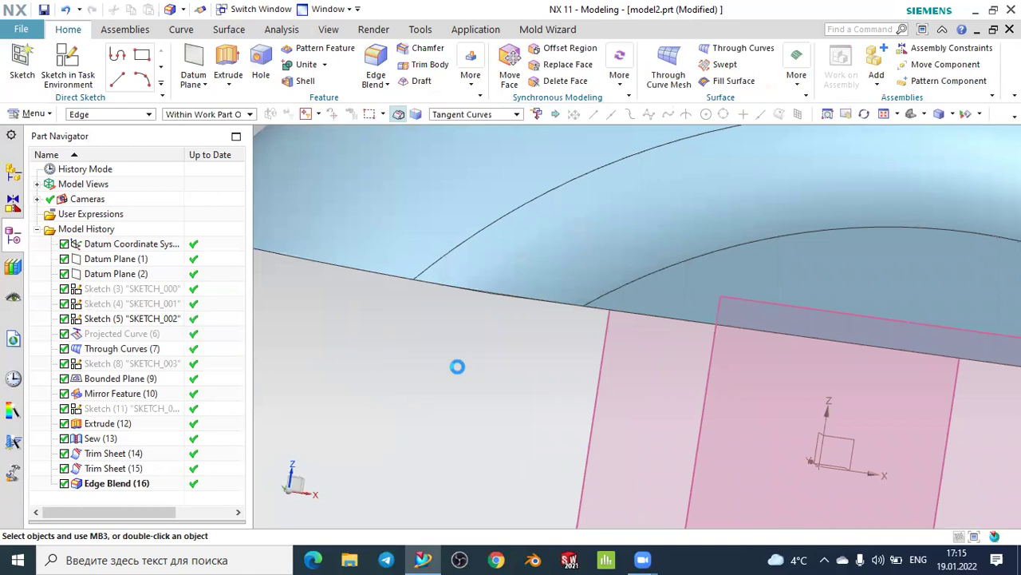
scroll(456, 364, down, 3)
scroll(458, 365, down, 2)
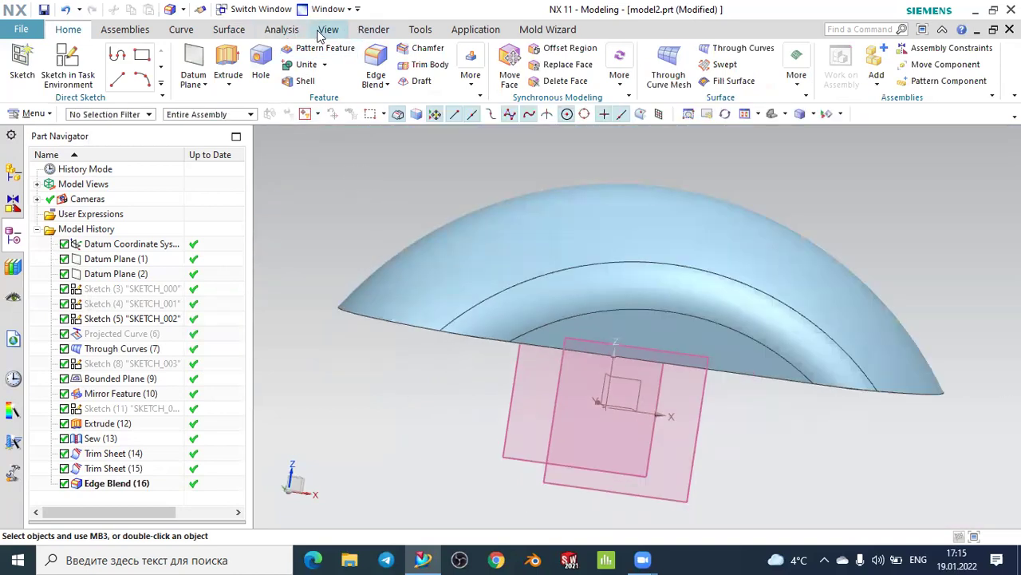
click(222, 30)
Start a Face Blend with the dome faces as Face 1 and the flat underside as Face 2
click(225, 53)
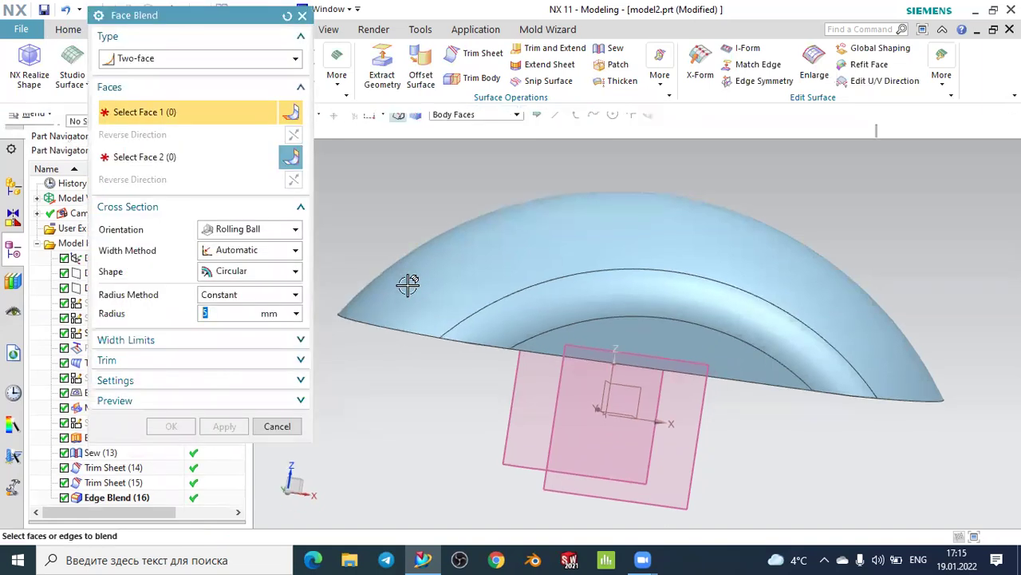
click(408, 284)
middle_drag(406, 354, 425, 320)
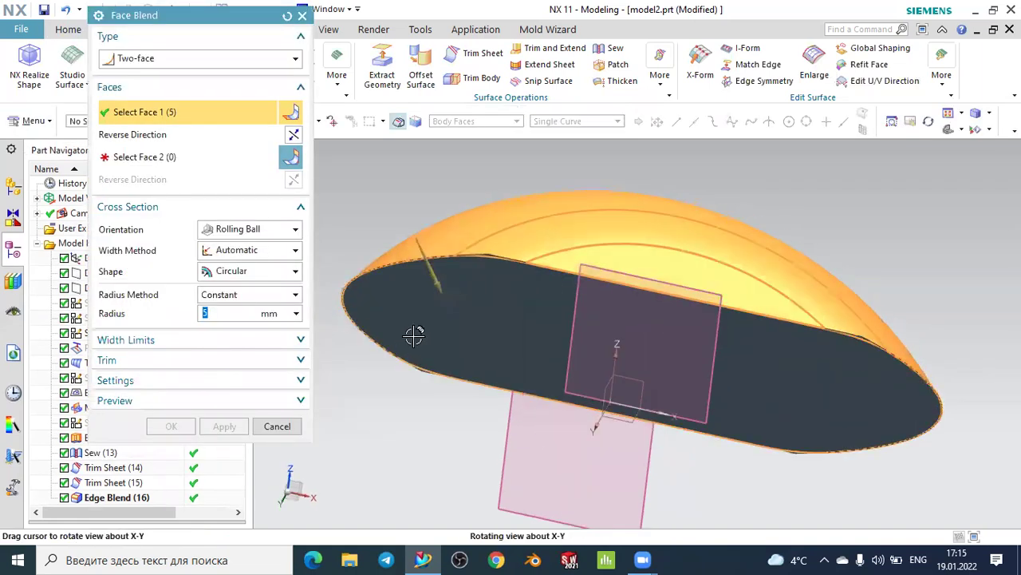
click(181, 152)
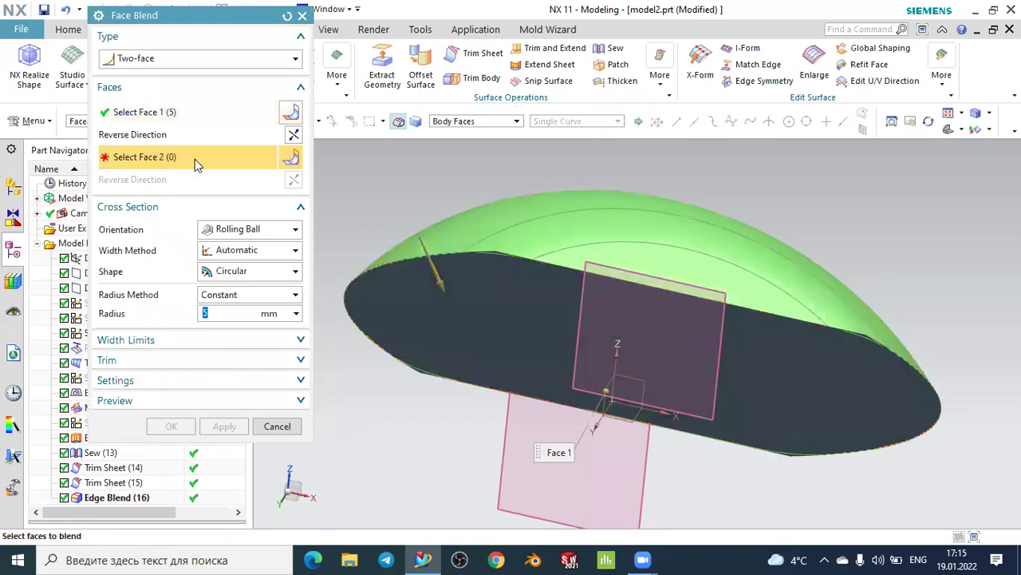
click(393, 288)
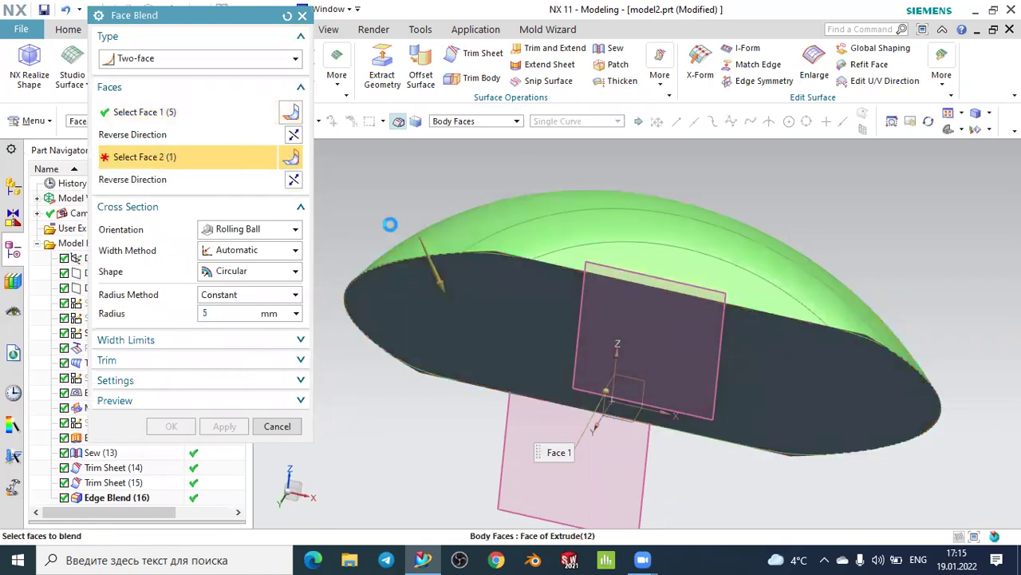
middle_drag(392, 221, 399, 240)
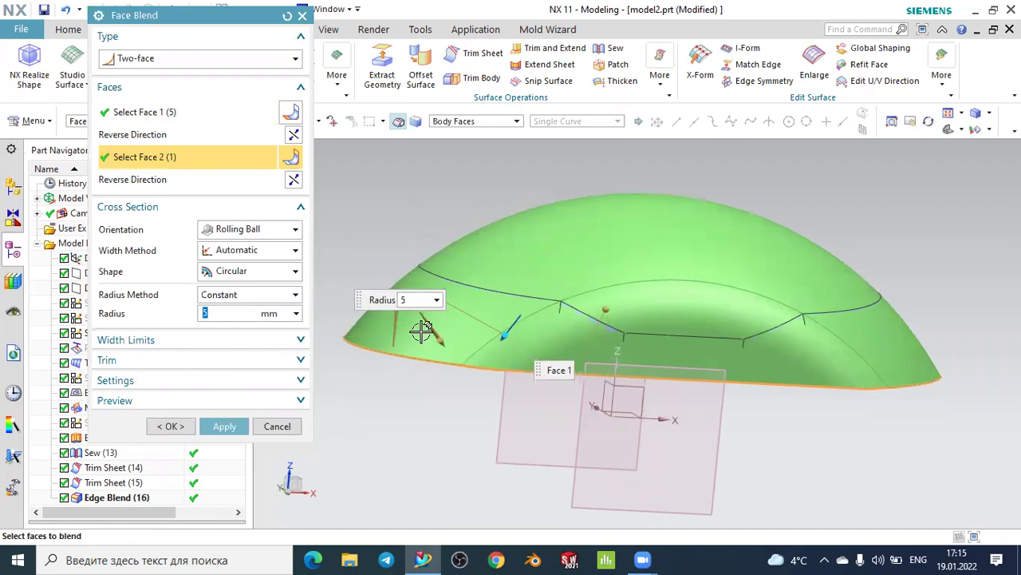
Preview the face blend at 3 mm radius after a 2 mm attempt fails
click(181, 405)
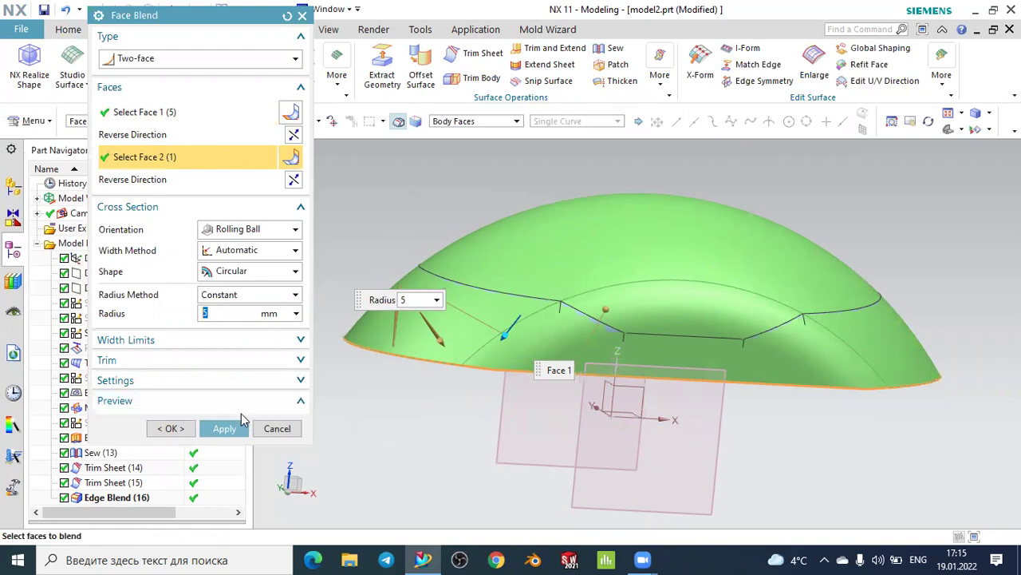
click(290, 425)
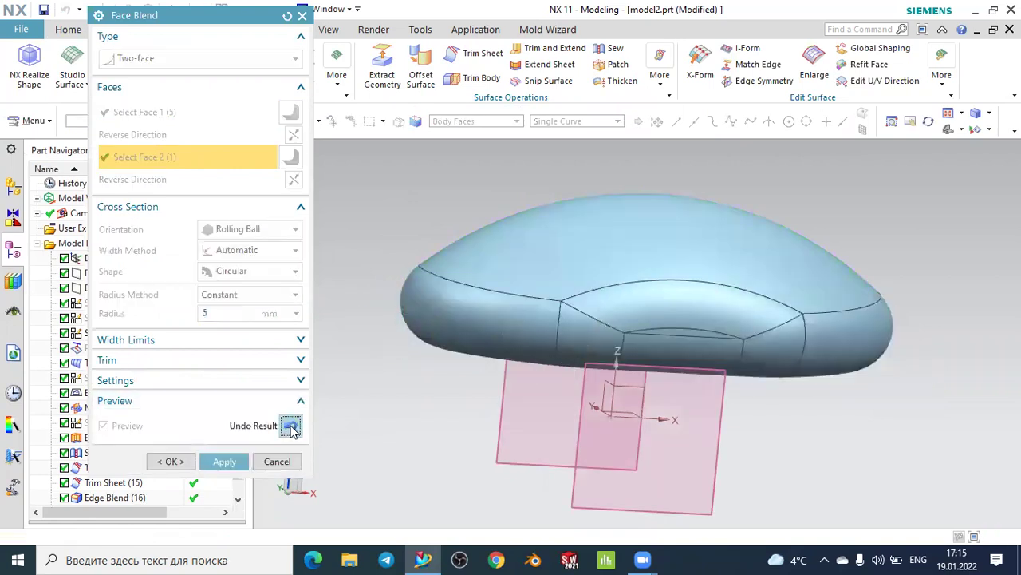
click(252, 313)
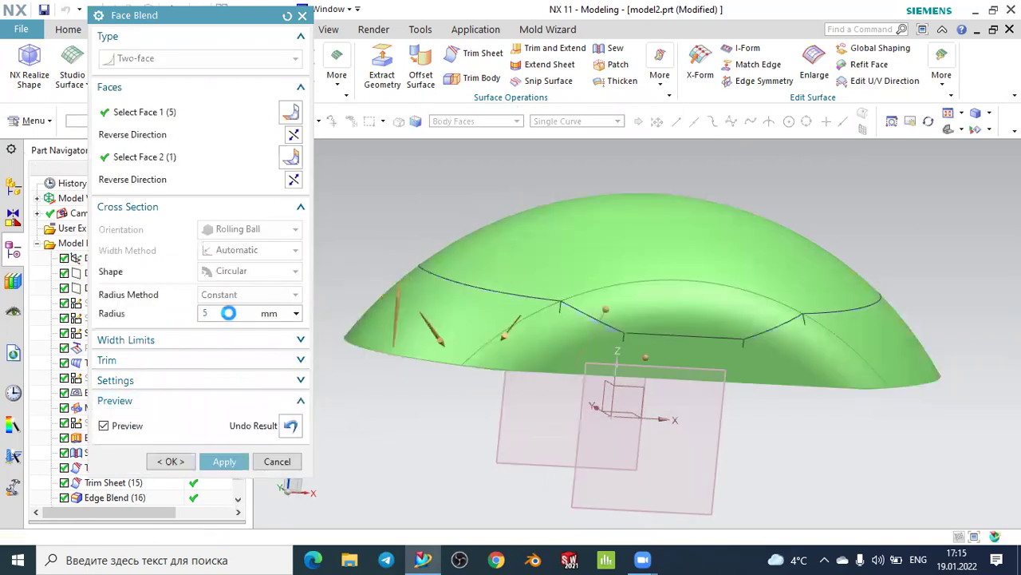
click(224, 313)
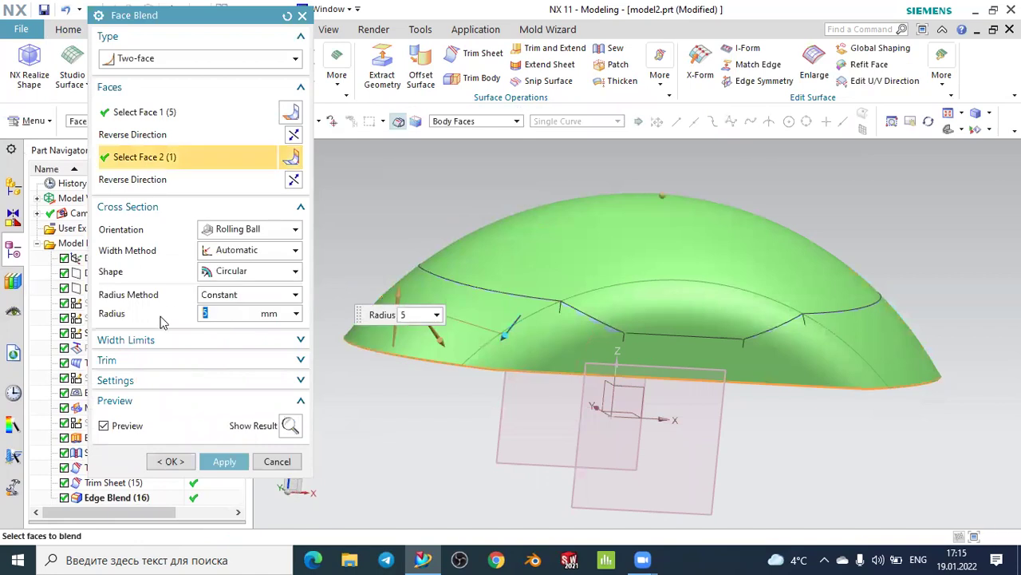
text(2)
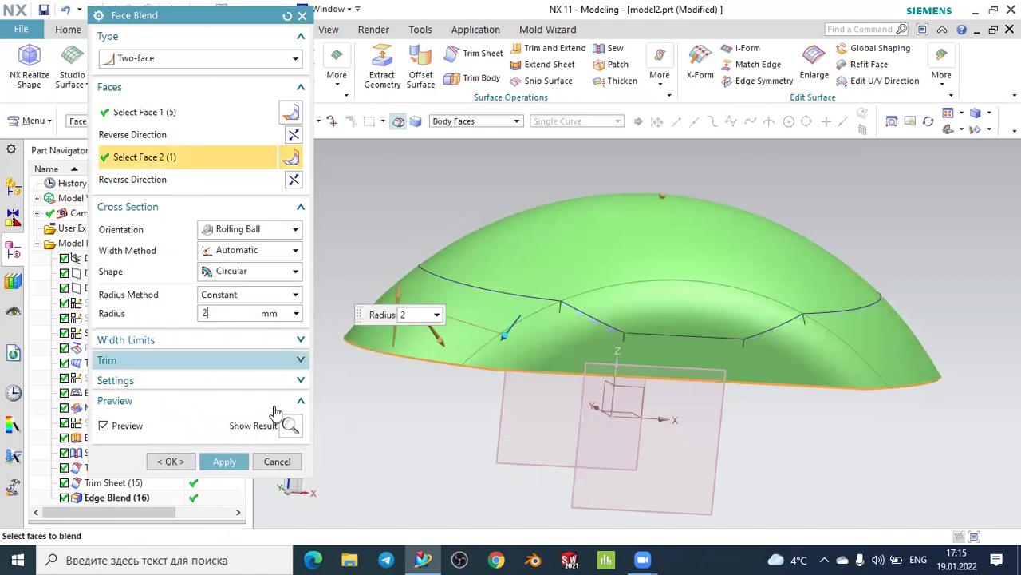
click(290, 425)
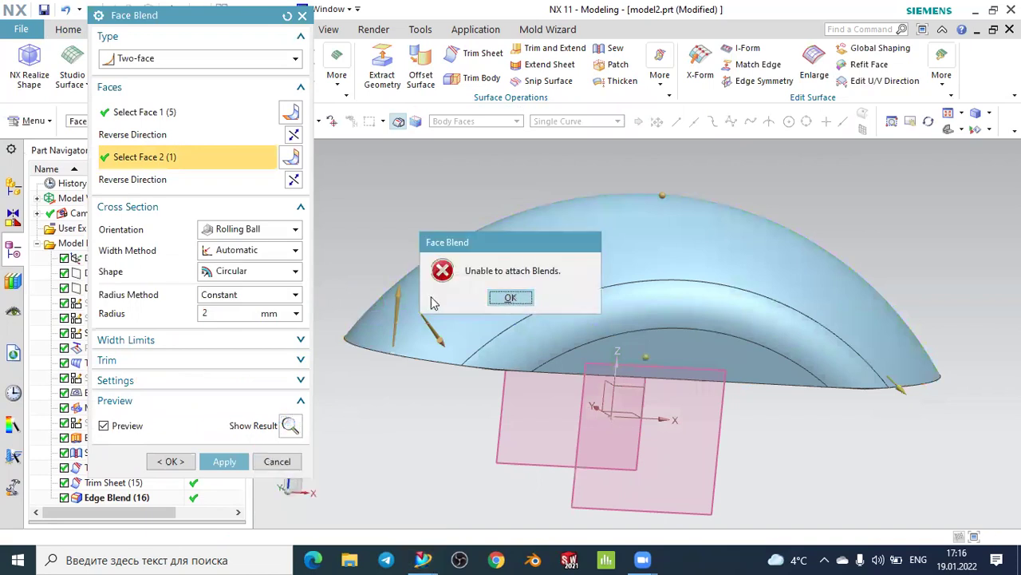
click(511, 297)
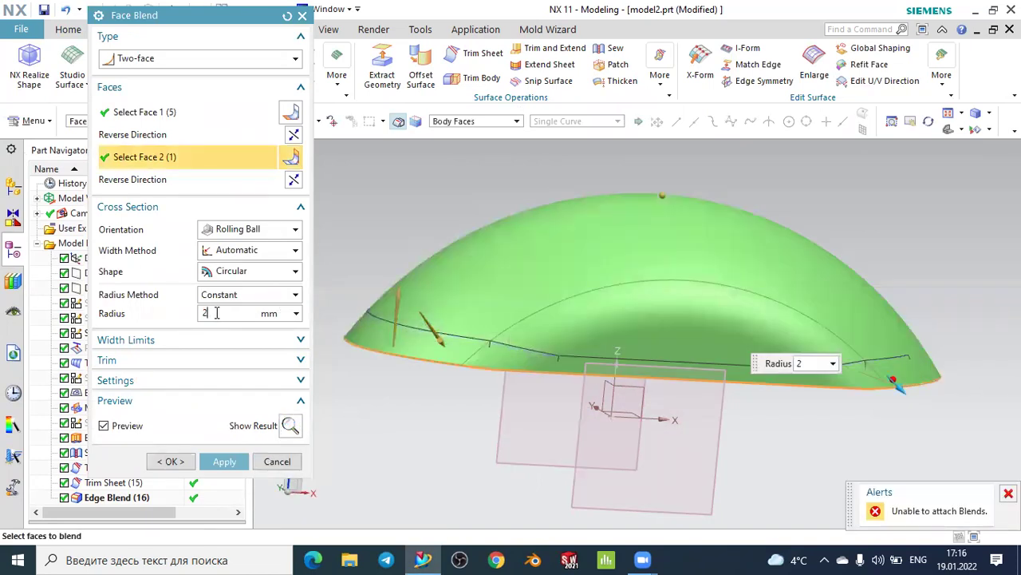
click(290, 425)
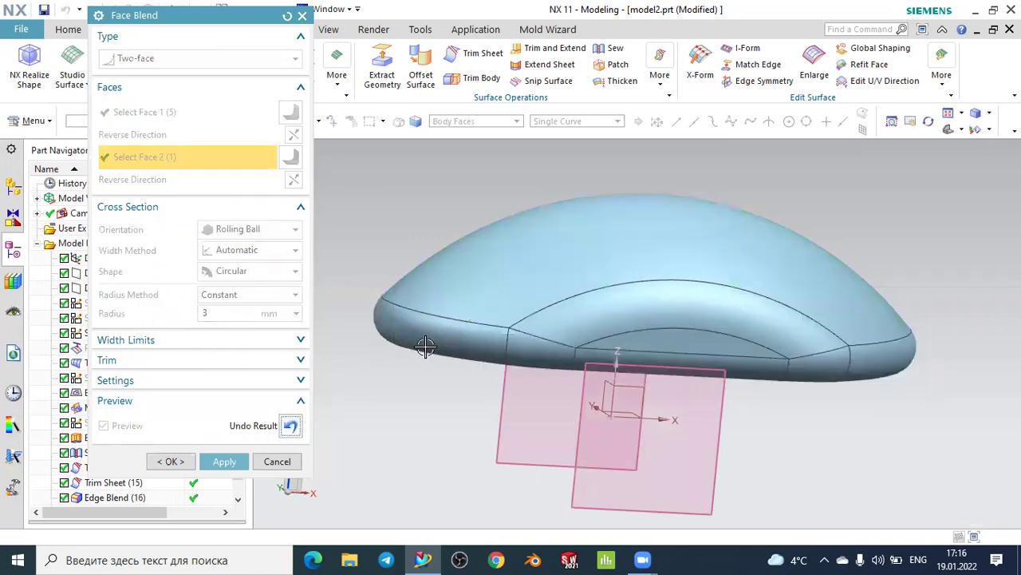
scroll(460, 292, down, 2)
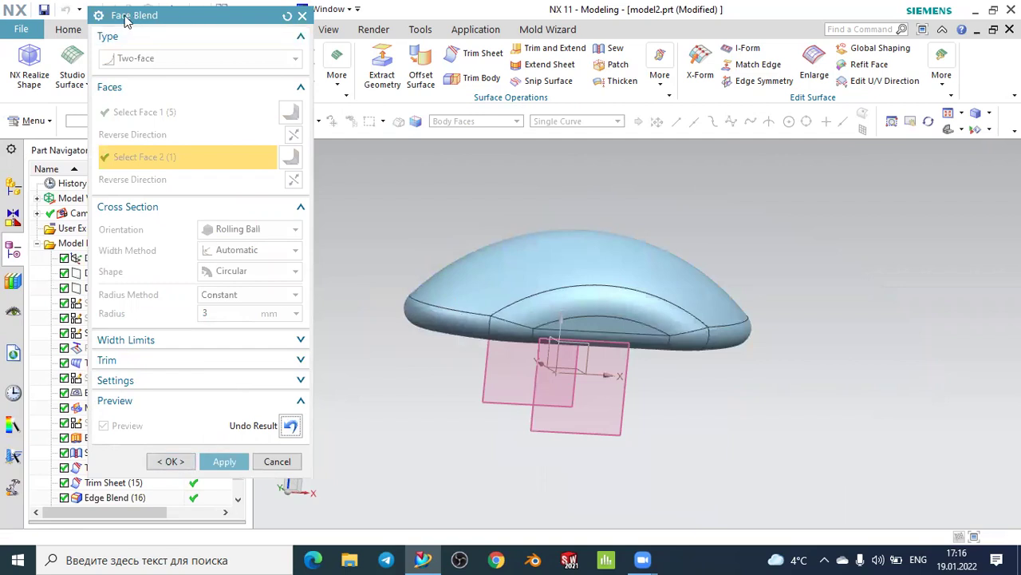
Accept the 3 mm blend as Face Blend (17) and orbit to inspect the rounded shell
click(171, 461)
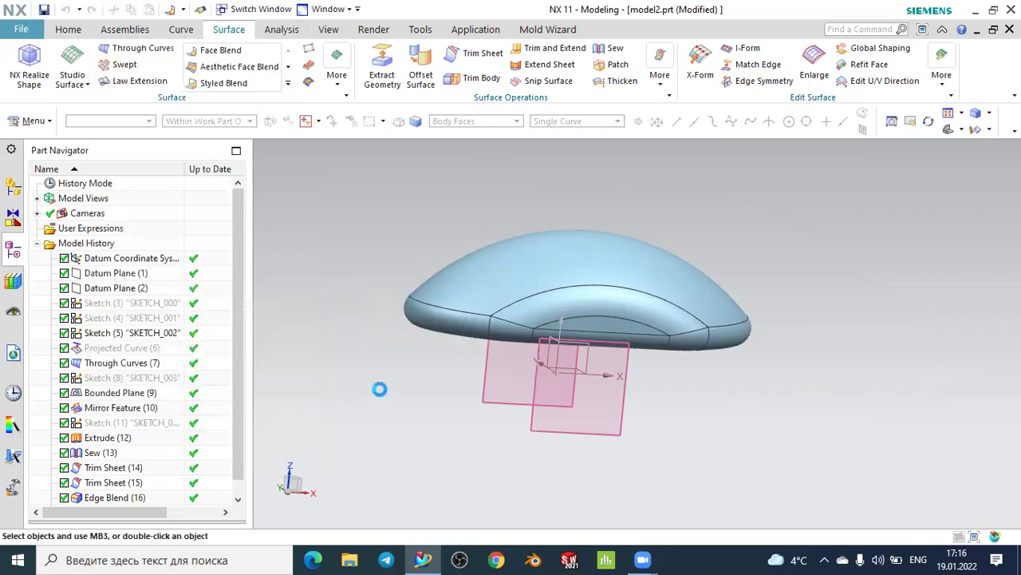
mouse_move(409, 385)
middle_down()
mouse_move(505, 403)
mouse_move(506, 424)
mouse_move(424, 410)
mouse_move(389, 437)
mouse_move(431, 423)
middle_up()
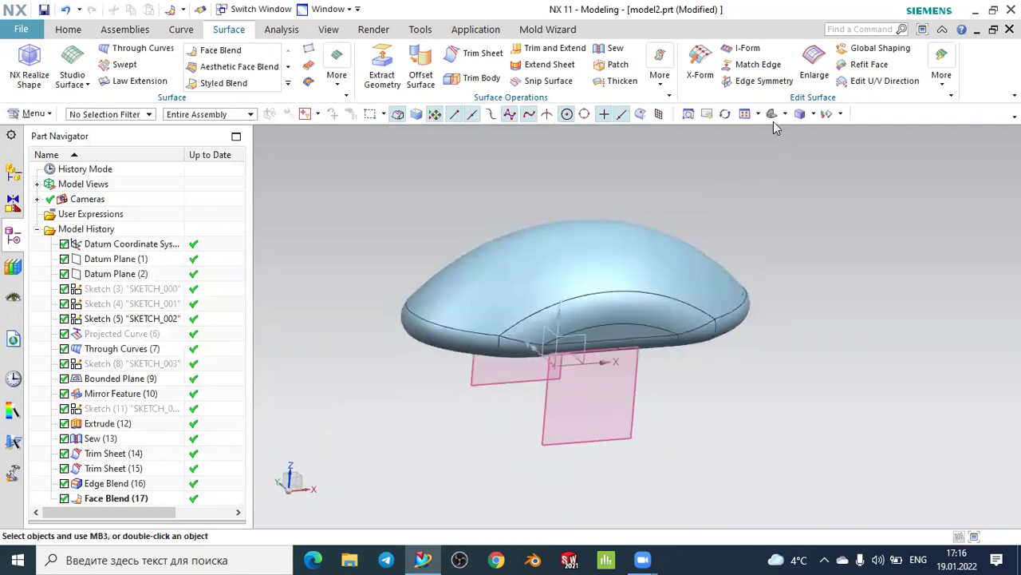
mouse_move(750, 160)
middle_down()
mouse_move(705, 276)
mouse_move(593, 353)
middle_up()
mouse_move(518, 399)
middle_down()
mouse_move(507, 365)
mouse_move(572, 388)
mouse_move(573, 360)
mouse_move(561, 387)
mouse_move(532, 391)
middle_up()
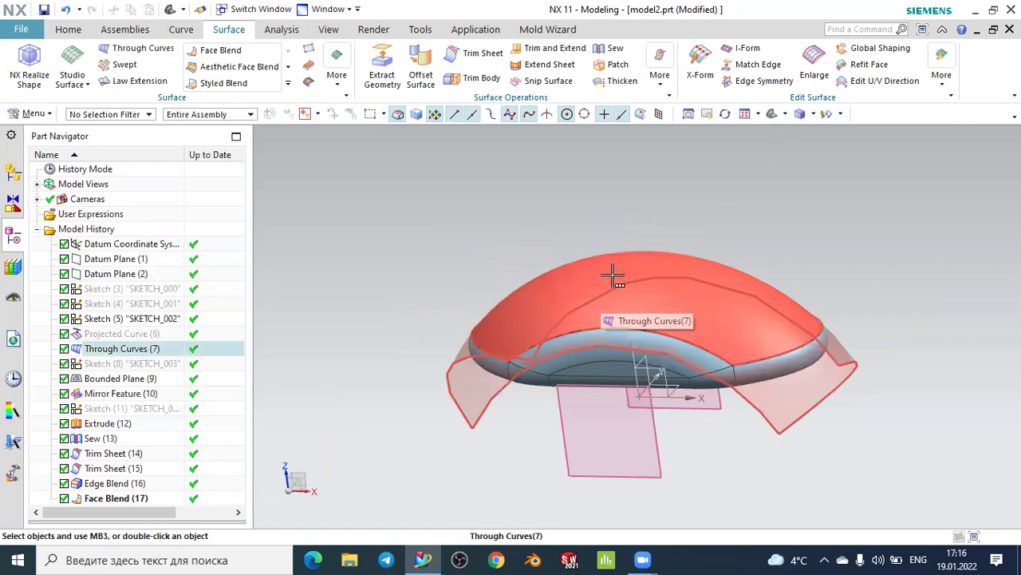
mouse_move(821, 299)
middle_down()
mouse_move(795, 314)
mouse_move(832, 312)
middle_up()
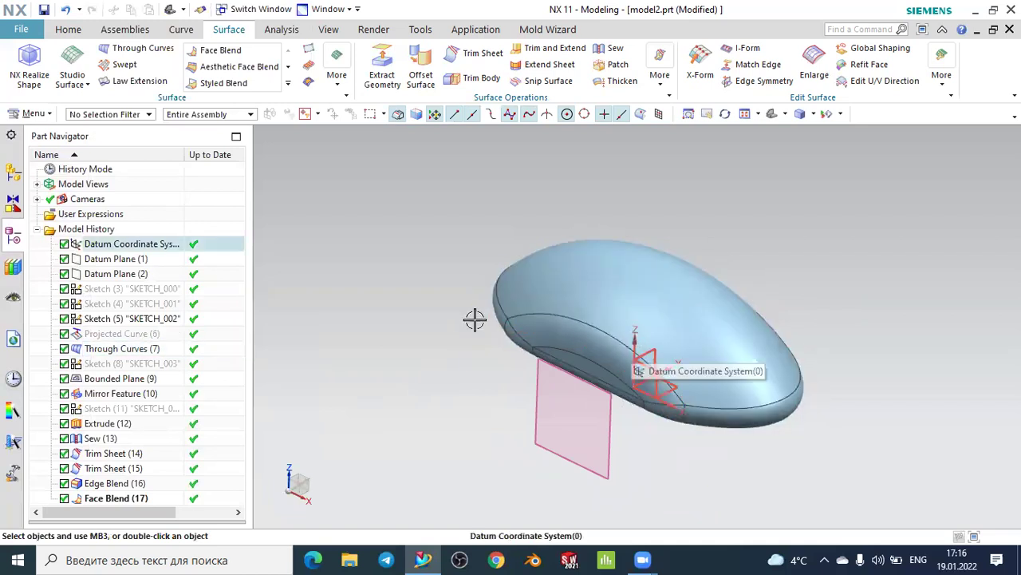
click(64, 29)
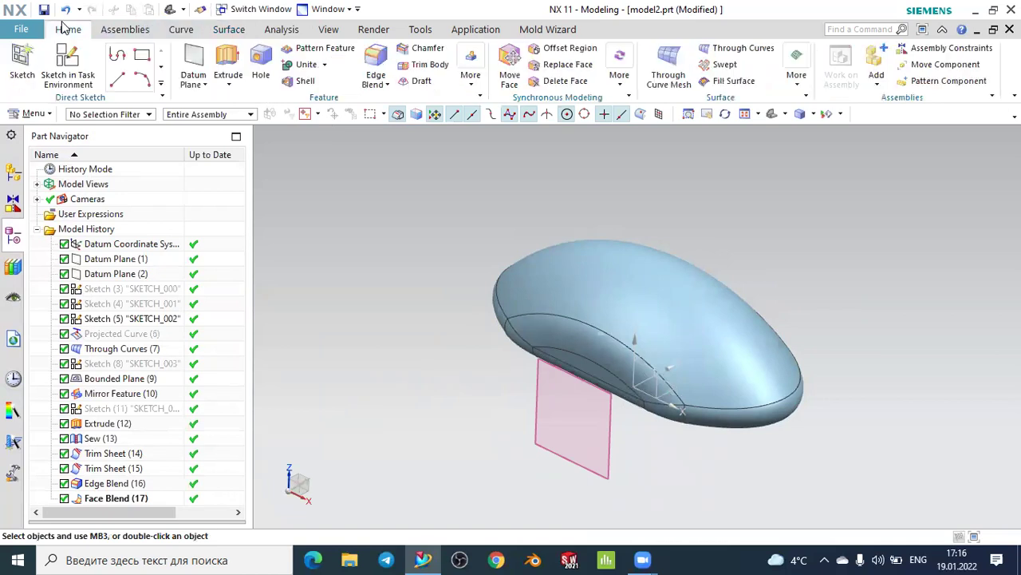
click(179, 30)
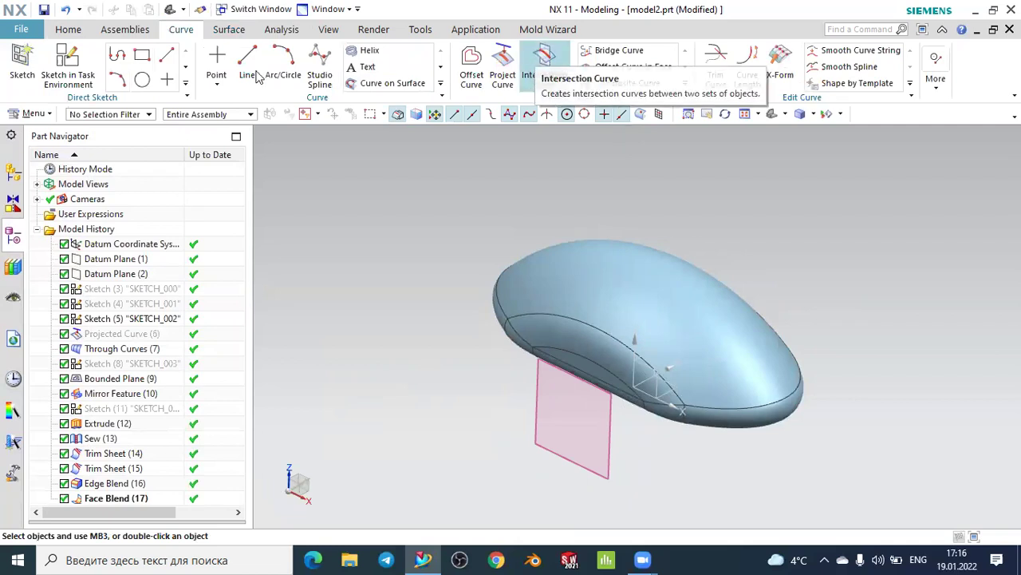
click(68, 30)
Create a new sketch on the datum CSYS XZ plane
click(22, 62)
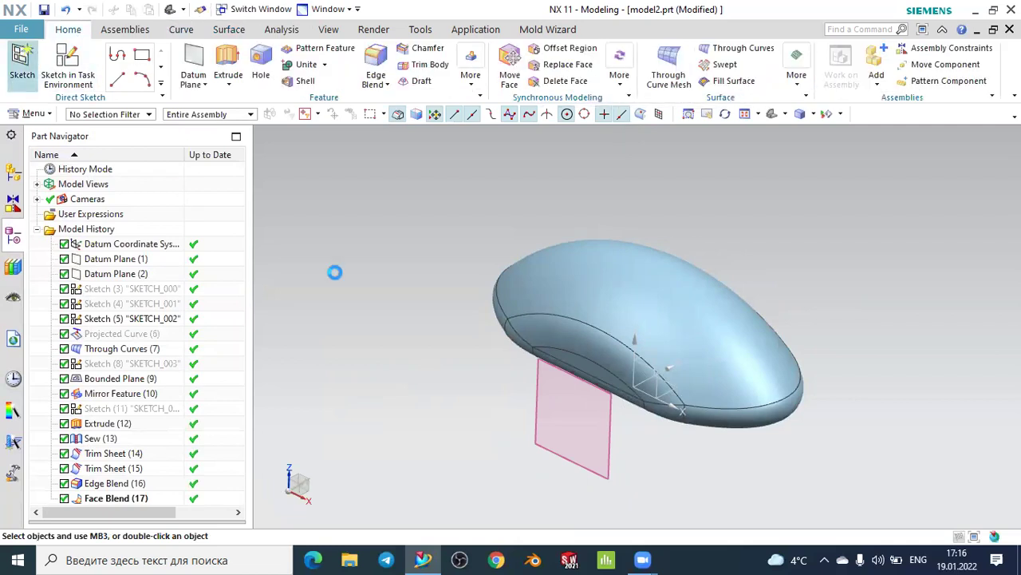
middle_drag(438, 374, 435, 332)
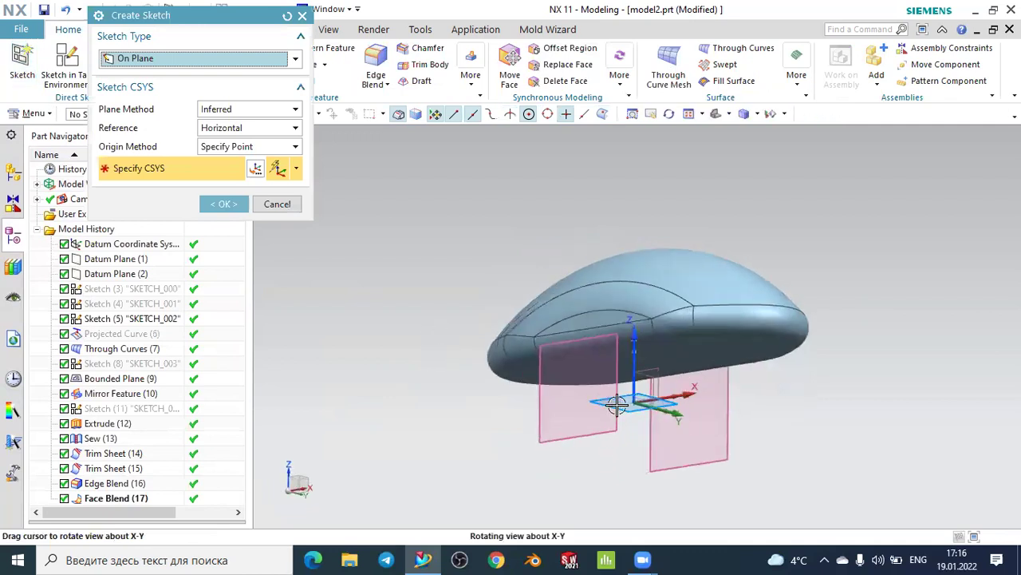
click(650, 395)
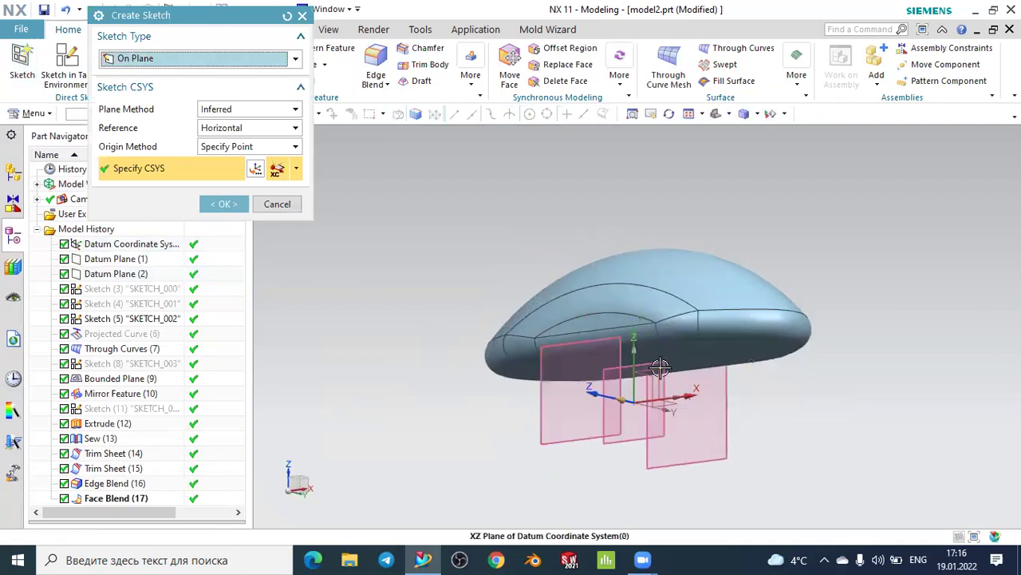
middle_drag(817, 399, 816, 410)
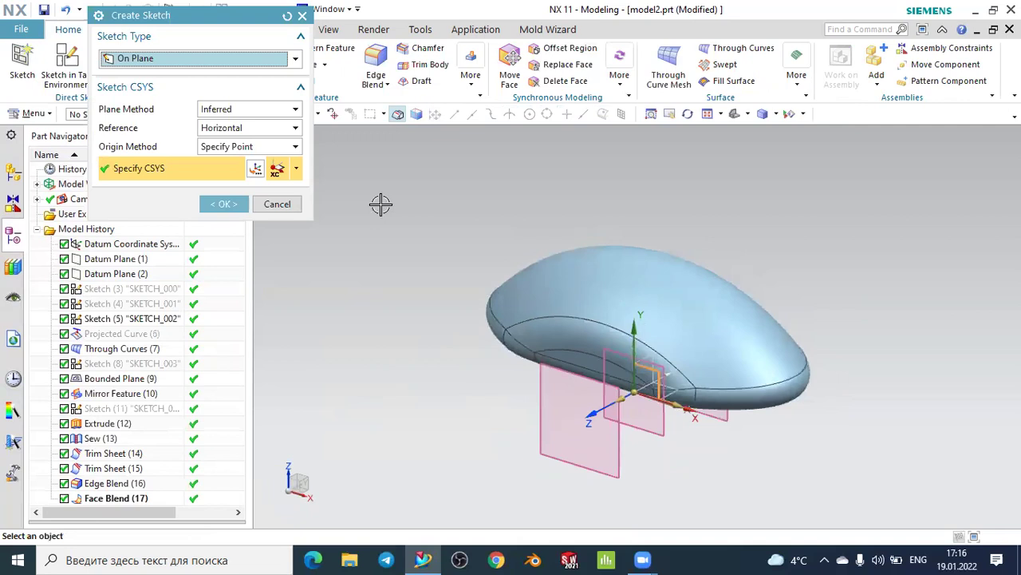
click(224, 204)
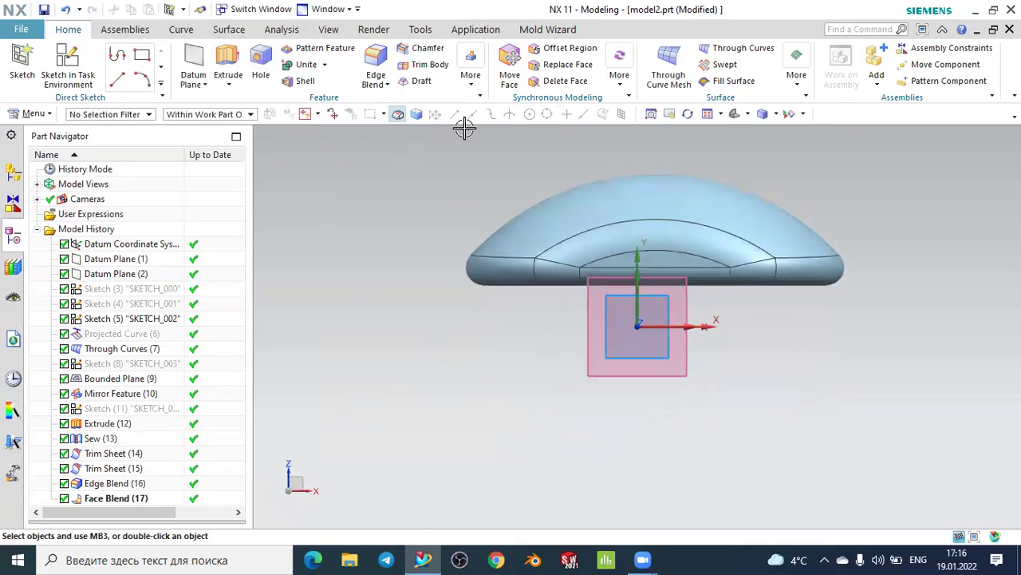
click(195, 31)
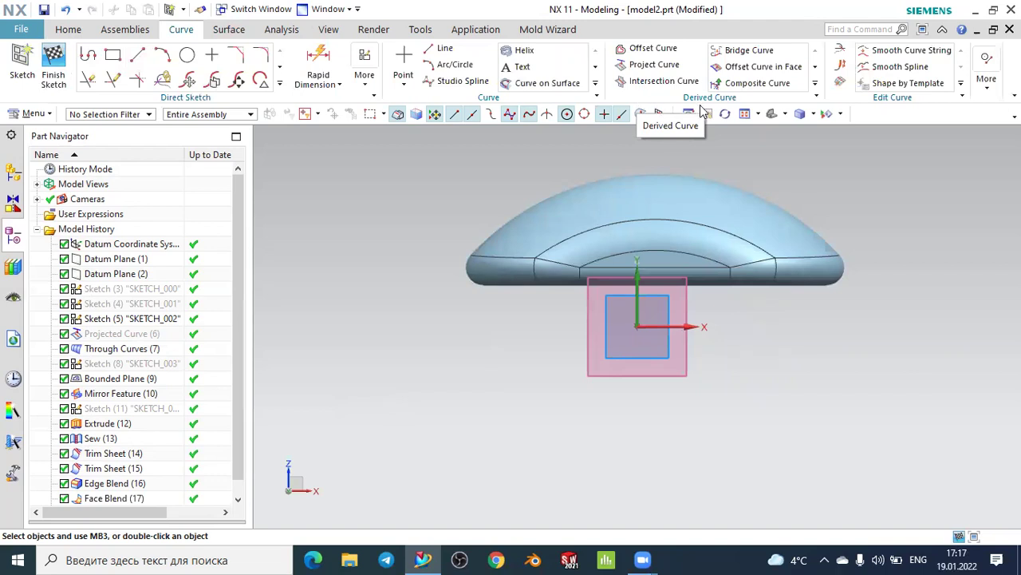
Add an intersection curve where the sketch plane cuts the shell's 14 outer faces
click(415, 115)
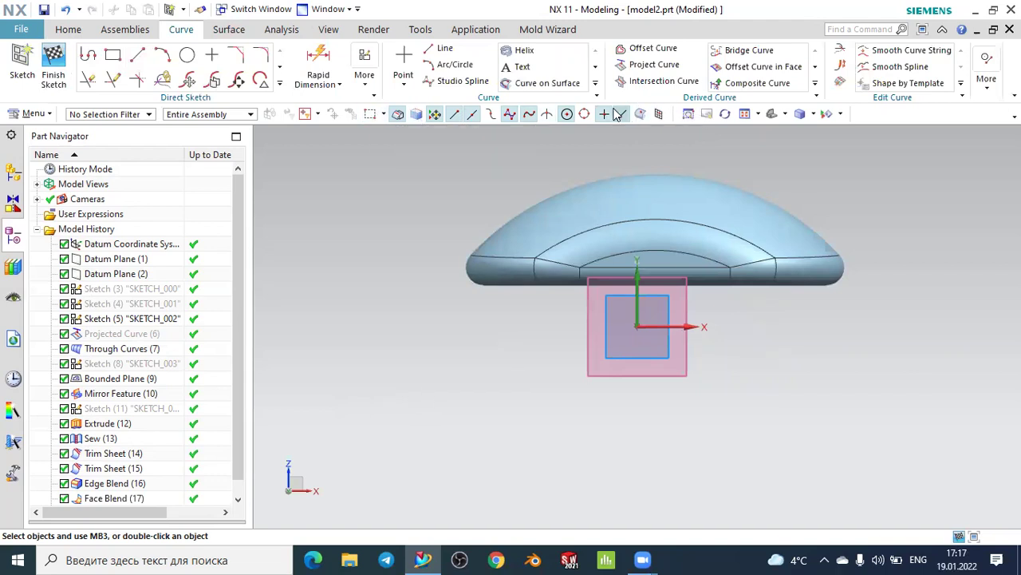
click(597, 88)
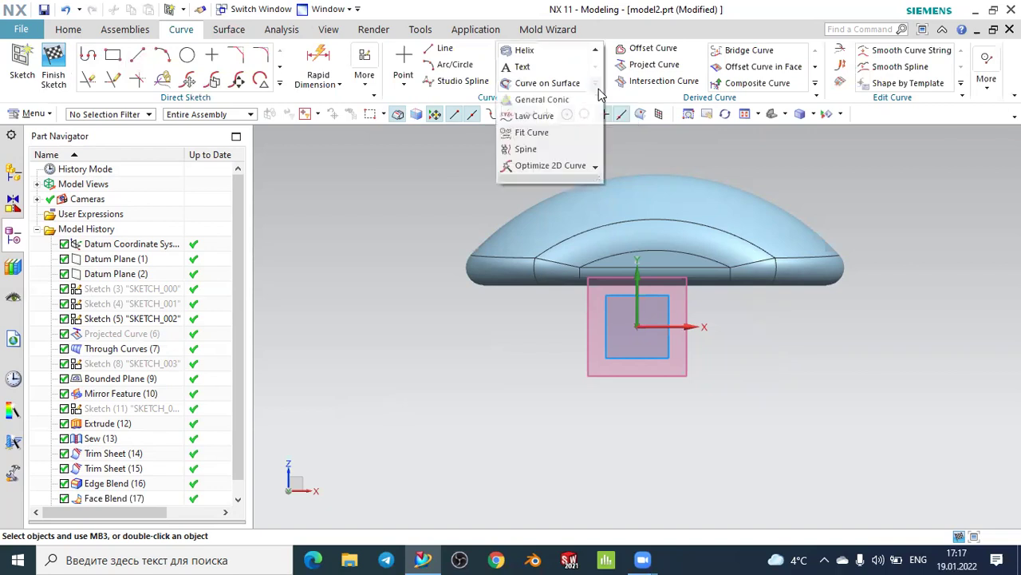
click(68, 30)
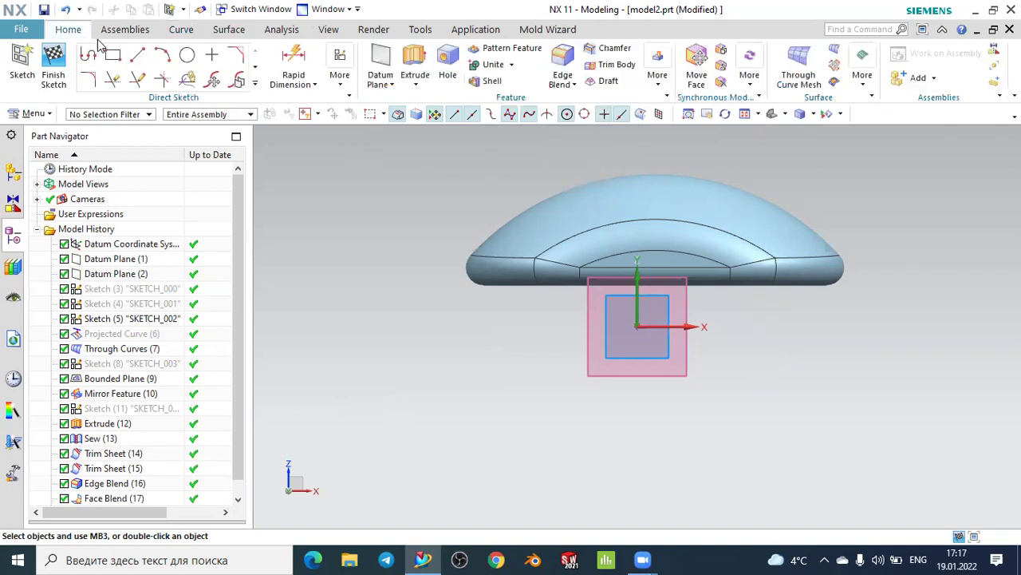
click(255, 85)
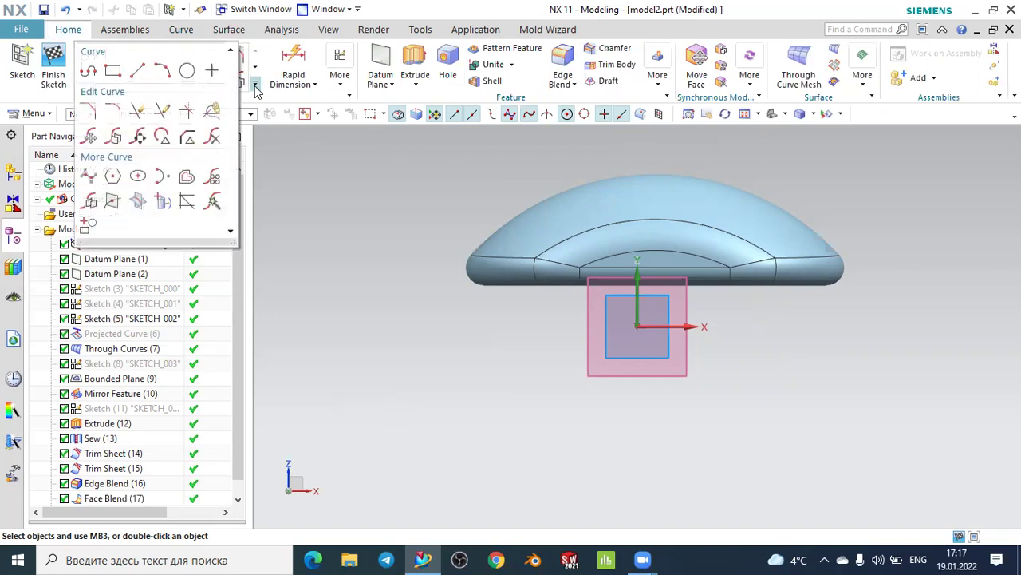
click(137, 203)
mouse_move(379, 221)
middle_down()
mouse_move(356, 253)
mouse_move(548, 223)
middle_up()
click(570, 207)
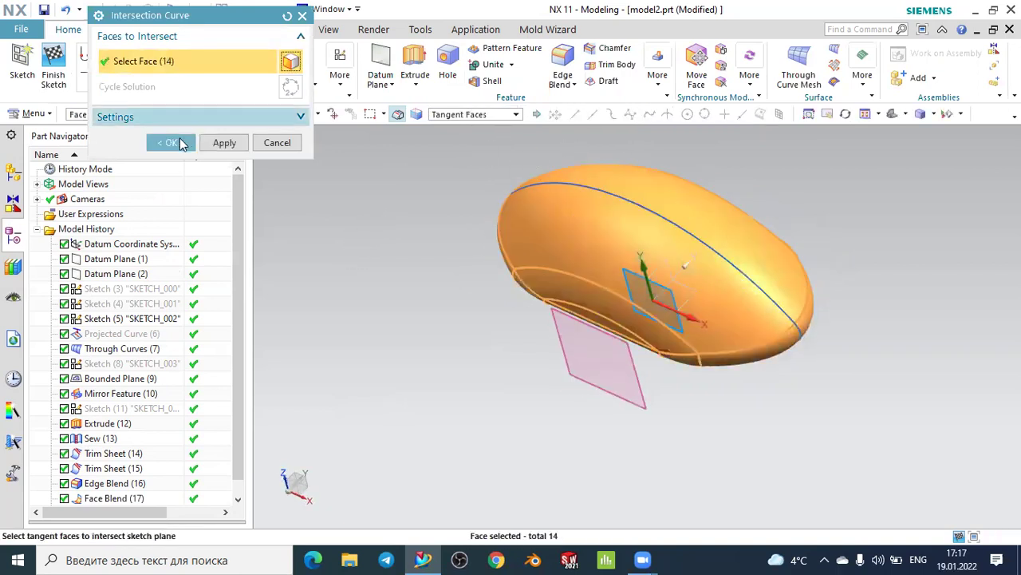
middle_drag(684, 378, 687, 358)
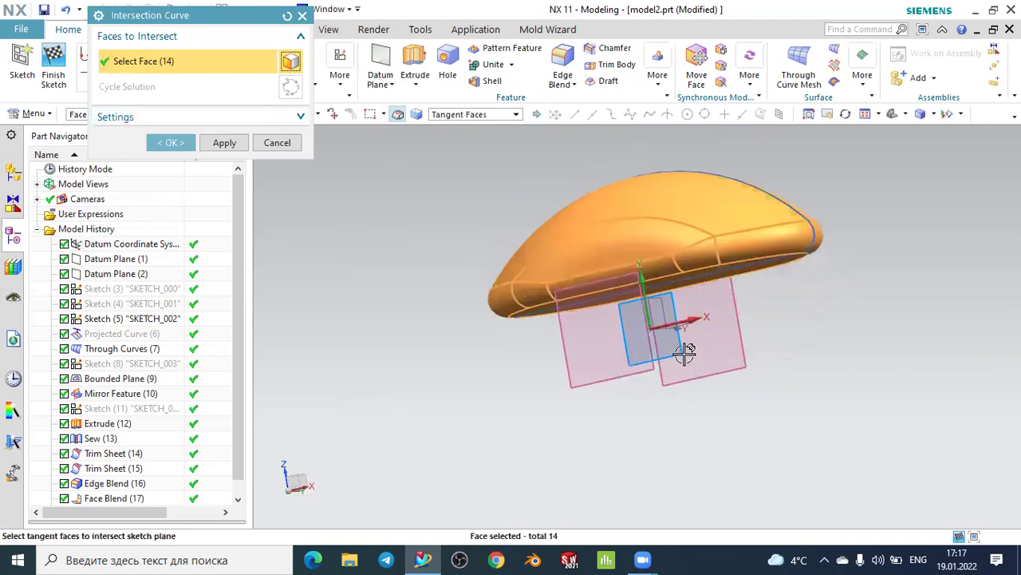
click(171, 143)
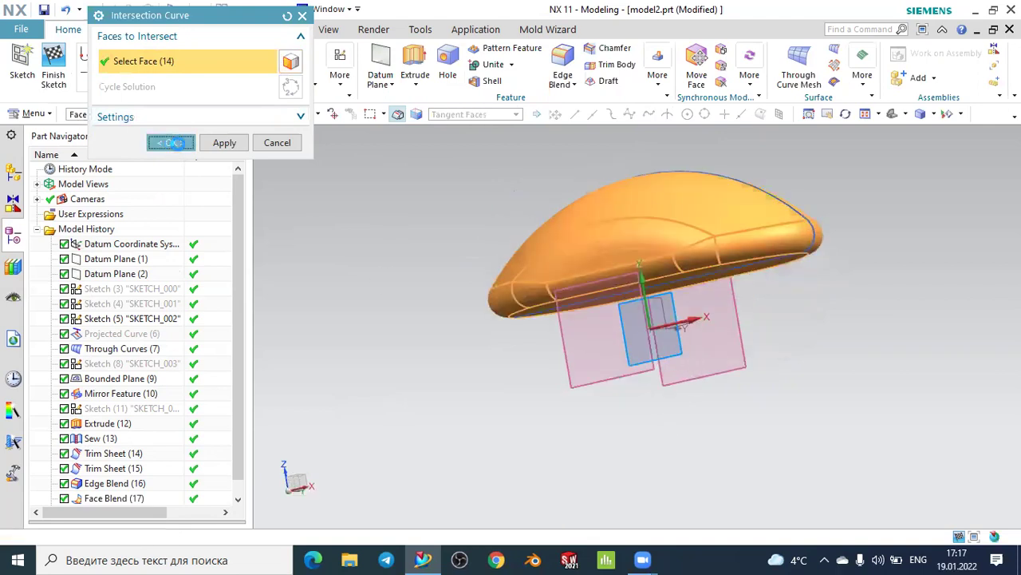
mouse_move(449, 253)
middle_down()
mouse_move(433, 292)
mouse_move(490, 294)
mouse_move(474, 279)
mouse_move(543, 209)
middle_up()
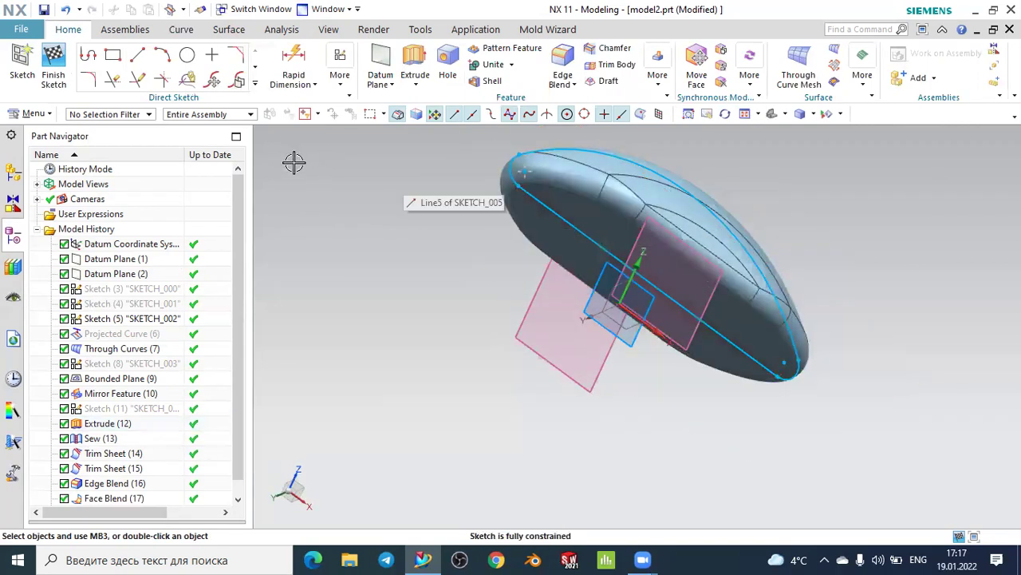
mouse_move(367, 212)
middle_down()
mouse_move(322, 255)
mouse_move(287, 239)
middle_up()
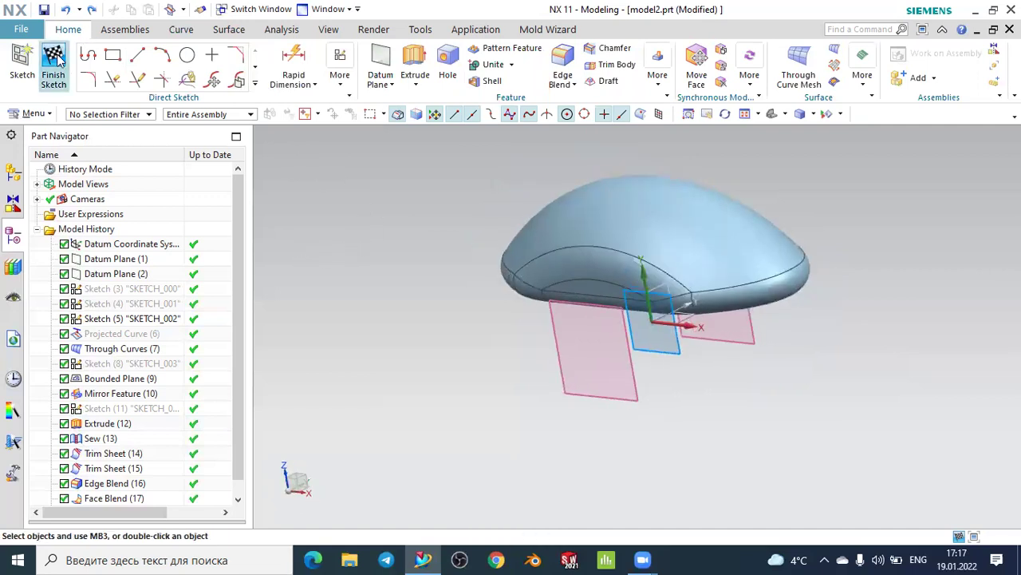
Add a second intersection curve from the body's top face using the Single Face filter
click(257, 82)
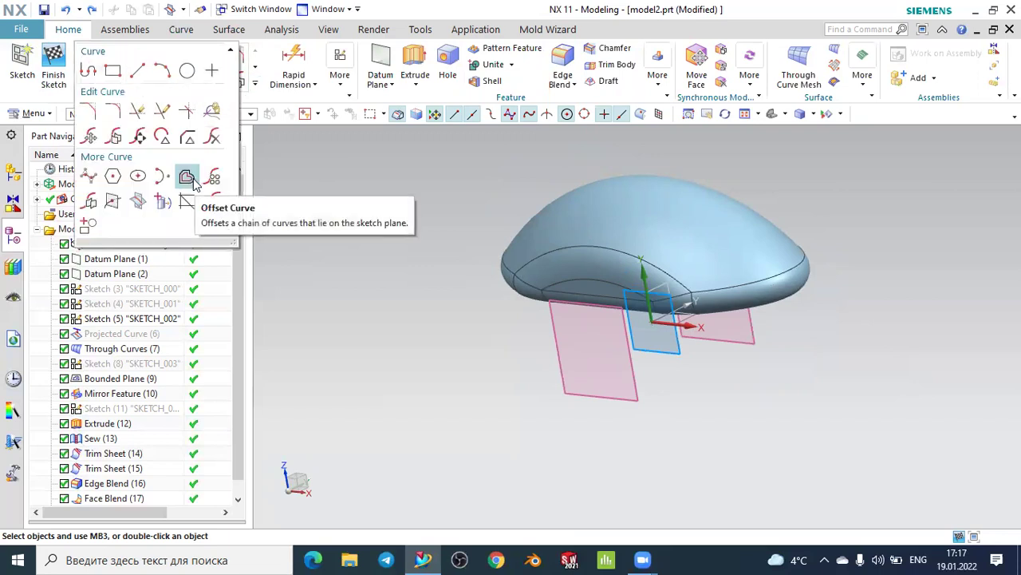
click(137, 201)
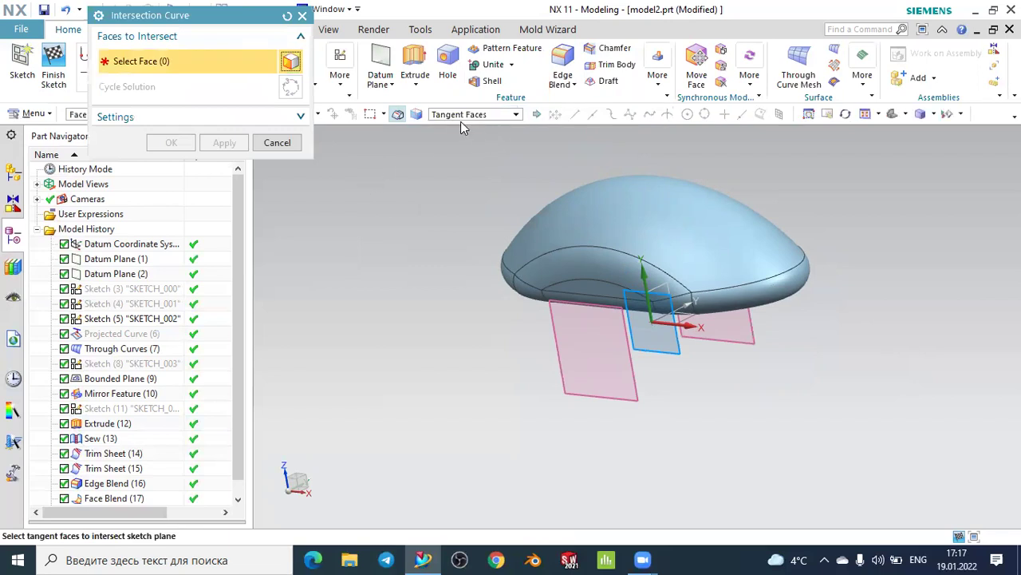
click(465, 116)
click(452, 129)
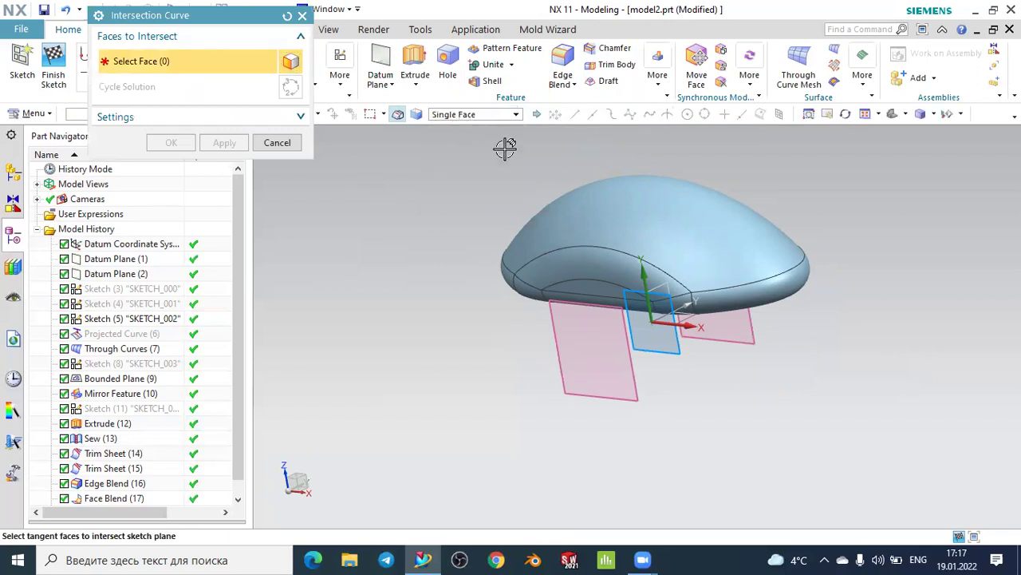
click(721, 222)
middle_drag(830, 330, 545, 134)
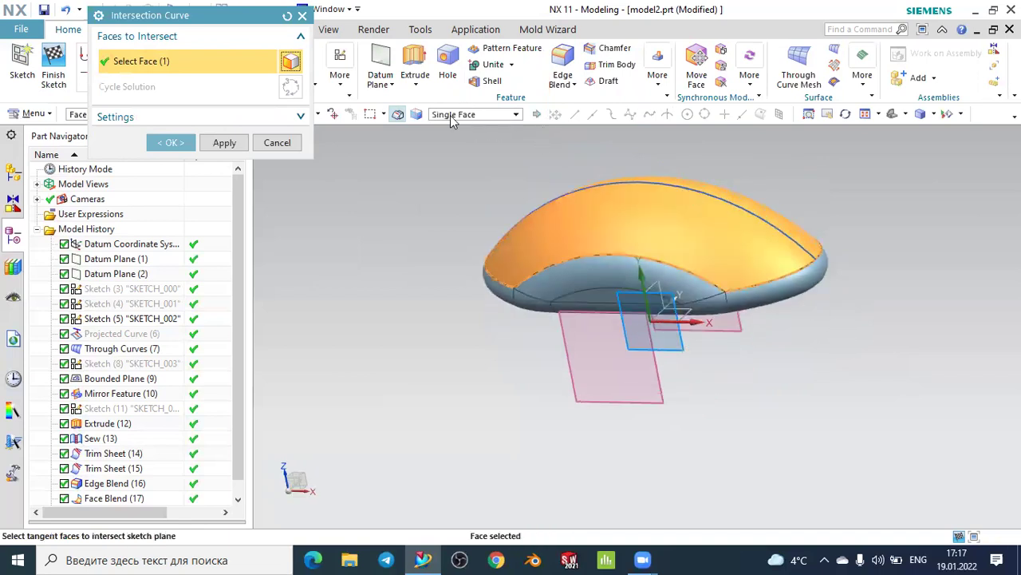
click(171, 142)
mouse_move(392, 234)
middle_down()
mouse_move(400, 261)
mouse_move(388, 262)
mouse_move(403, 252)
middle_up()
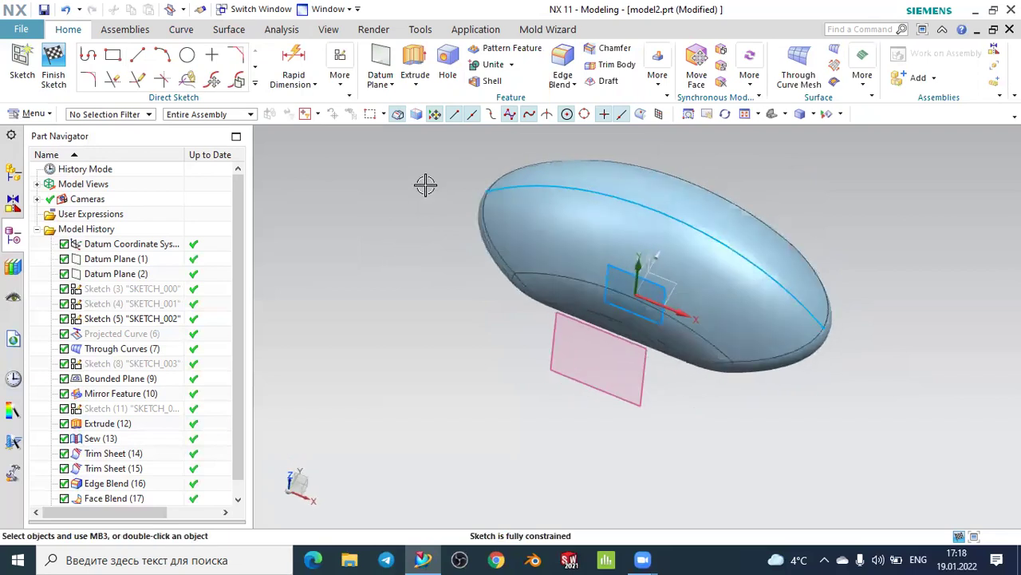
Browse the Curve, Derived Curve and More galleries, then search commands for 'curve length'
click(174, 32)
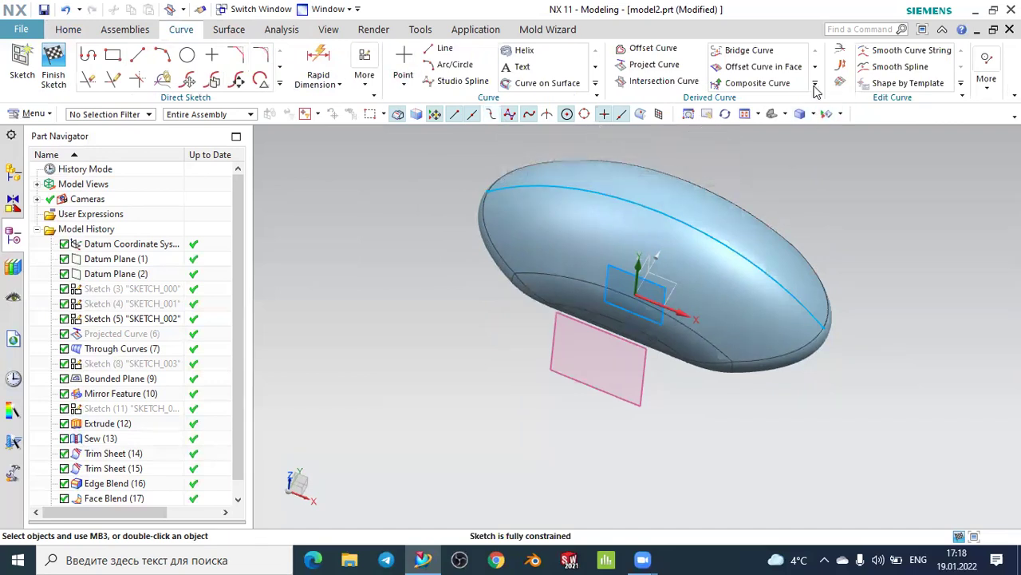
click(595, 84)
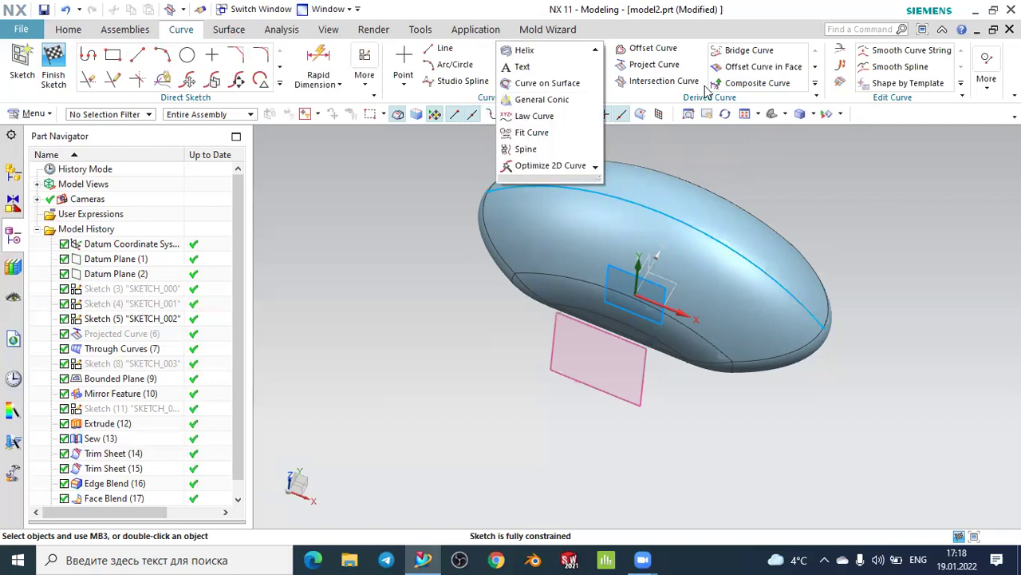
click(815, 84)
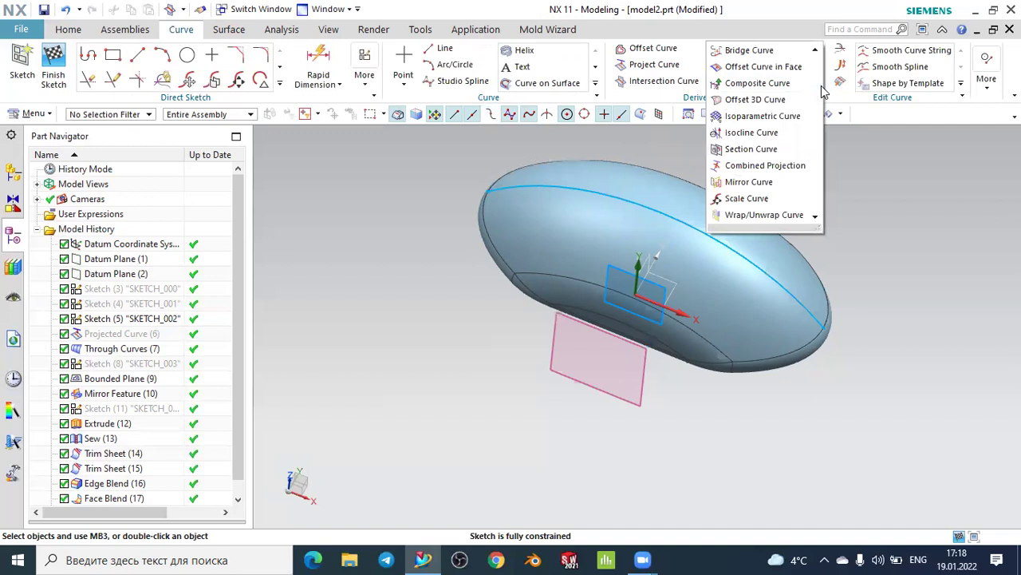
click(415, 161)
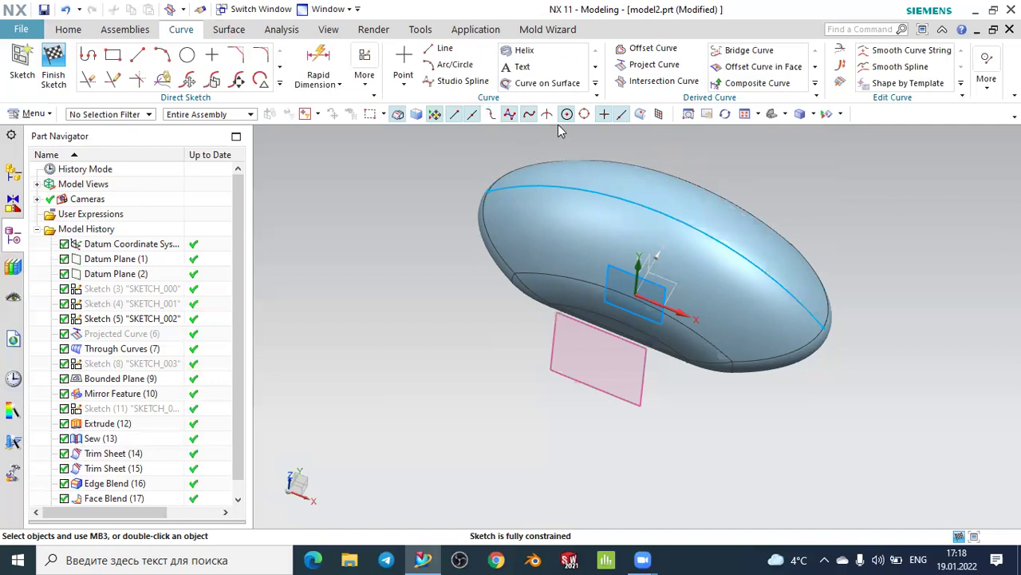
click(818, 89)
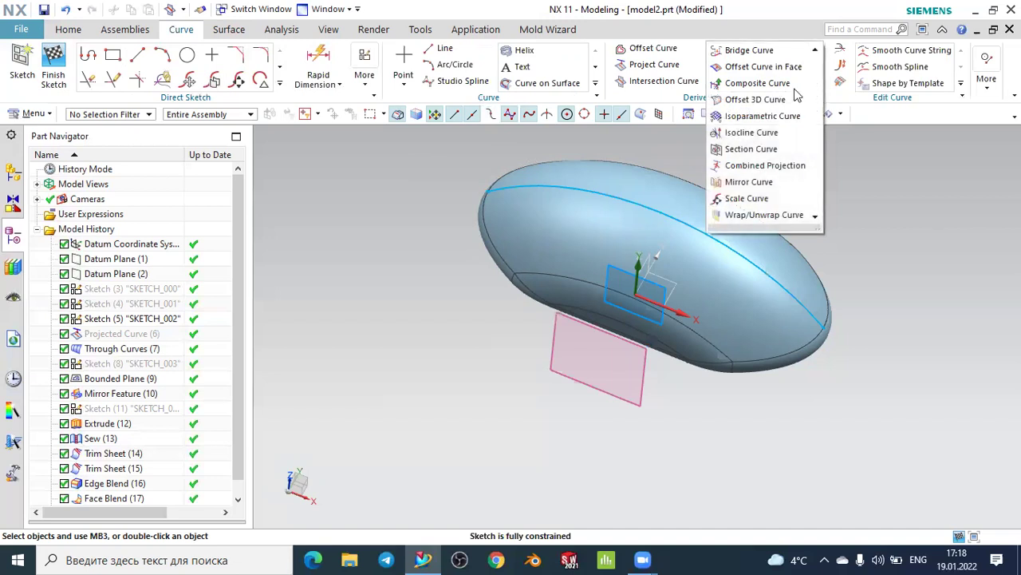
click(597, 92)
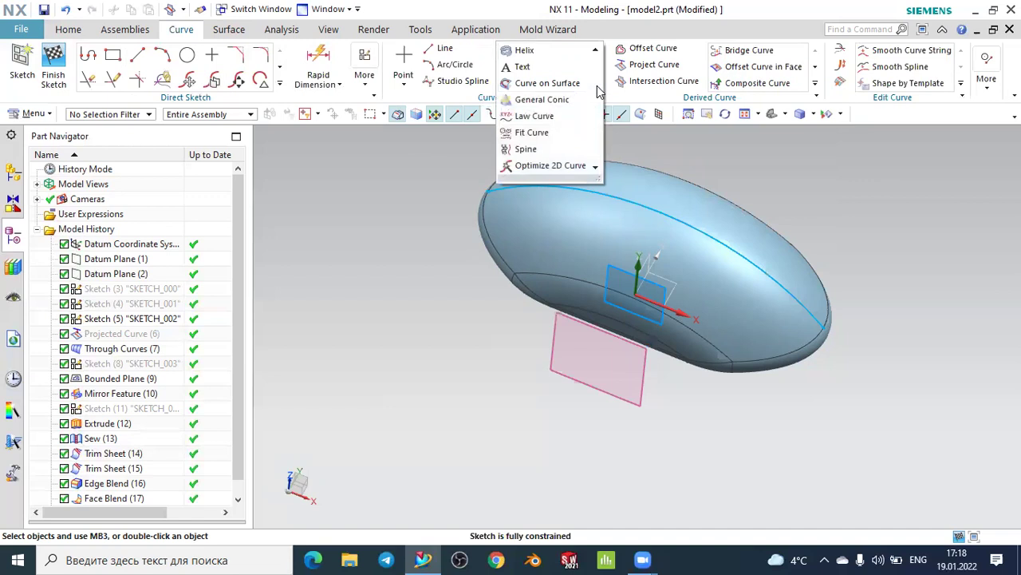
click(370, 94)
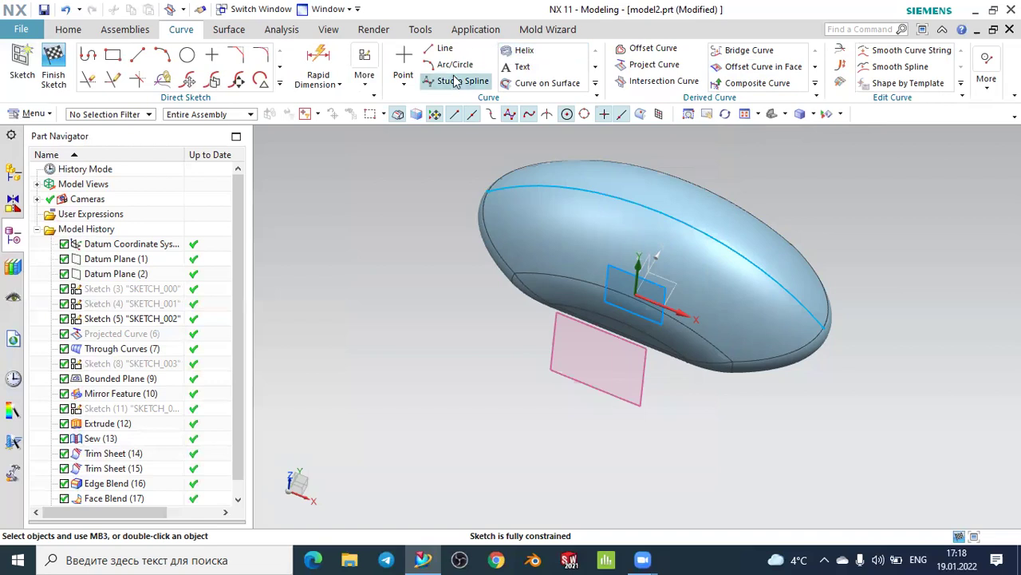
click(369, 86)
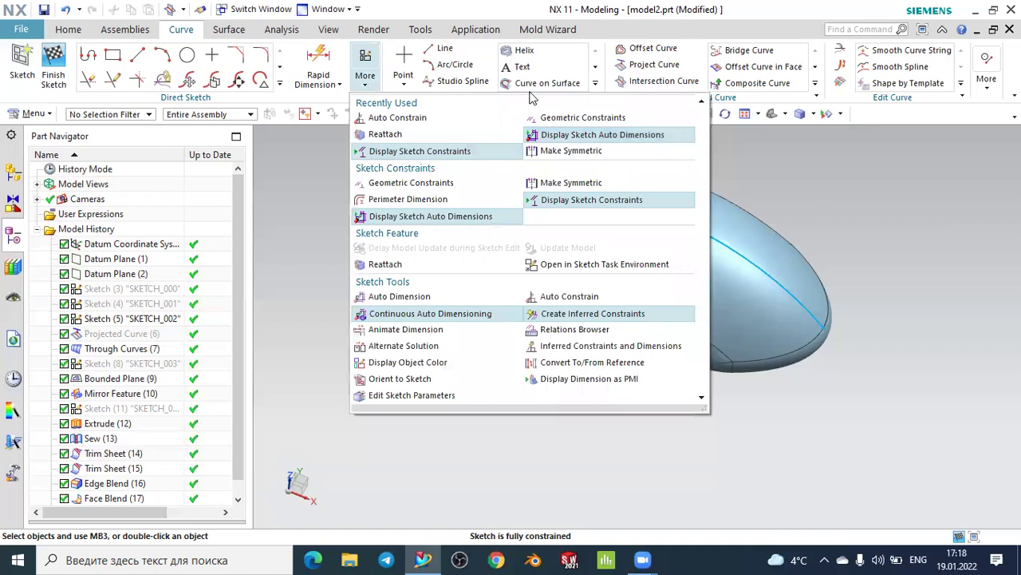
click(594, 90)
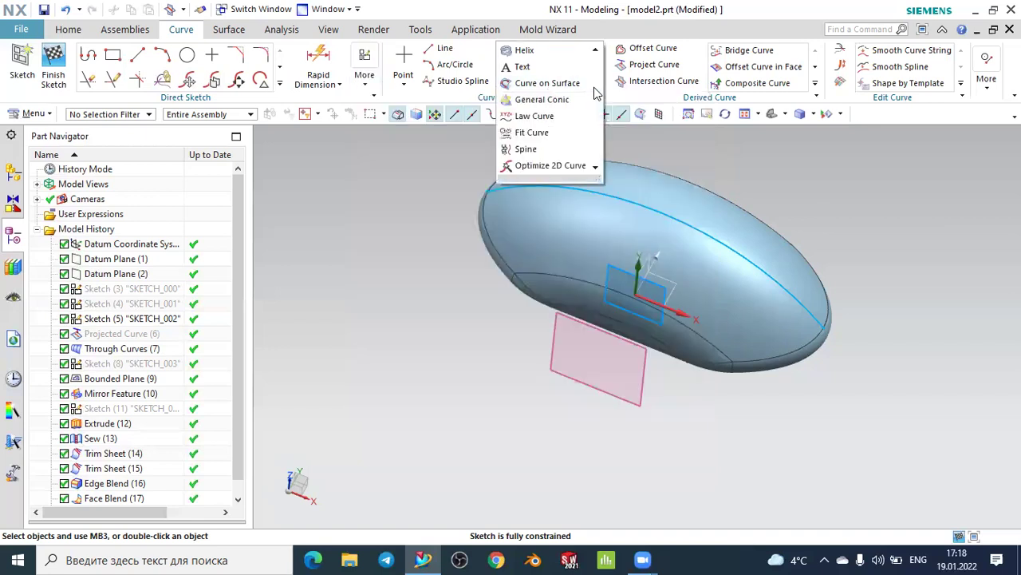
click(837, 30)
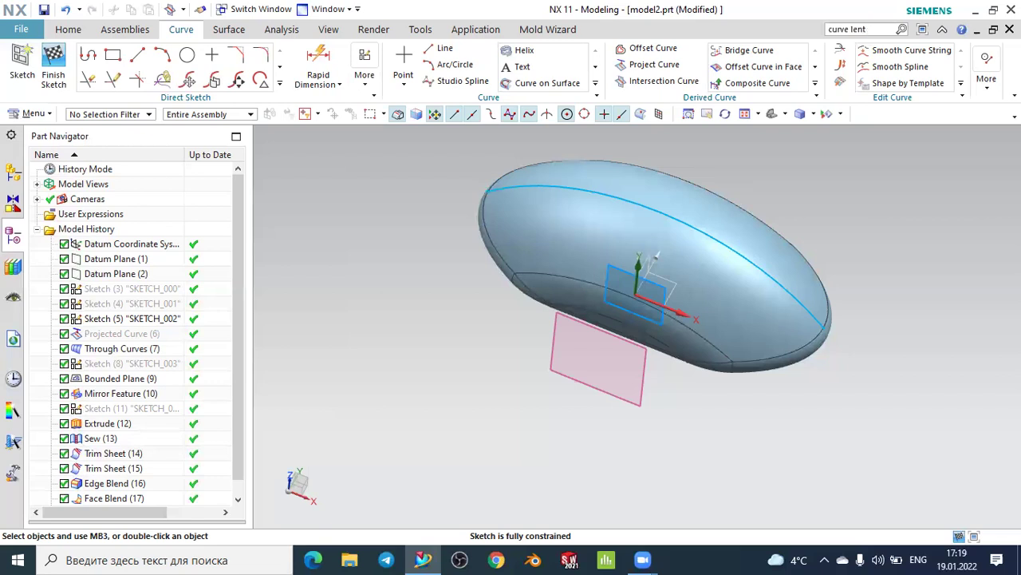
text(curve length)
Open and cancel Curve Length twice from the search results, then finish the sketch
key(Return)
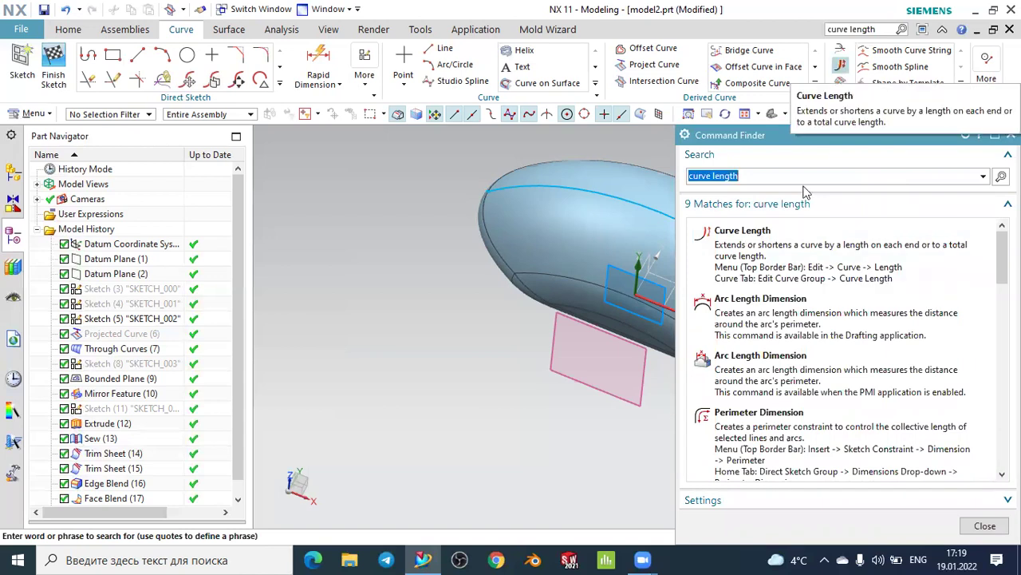
click(747, 230)
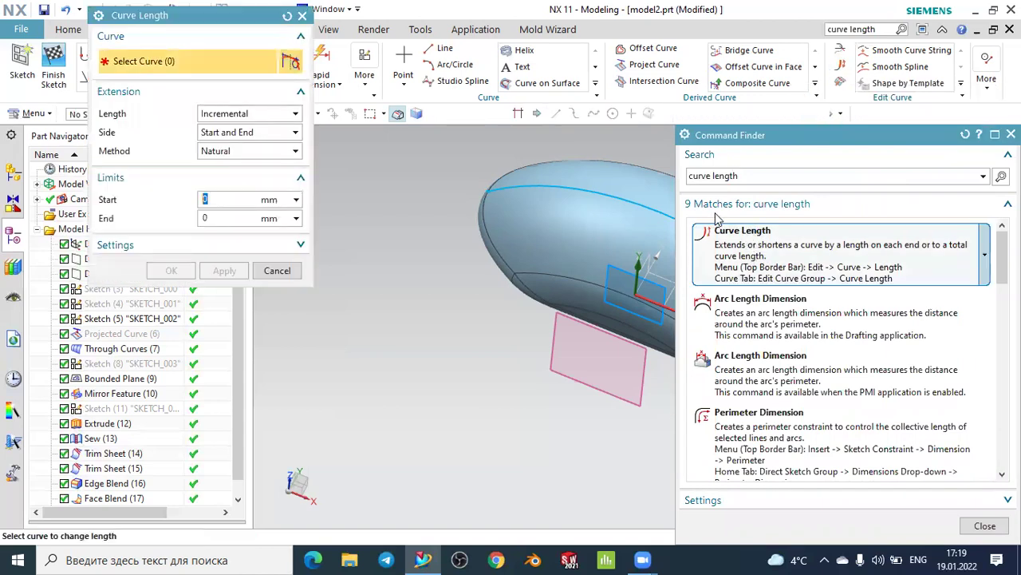
click(1012, 134)
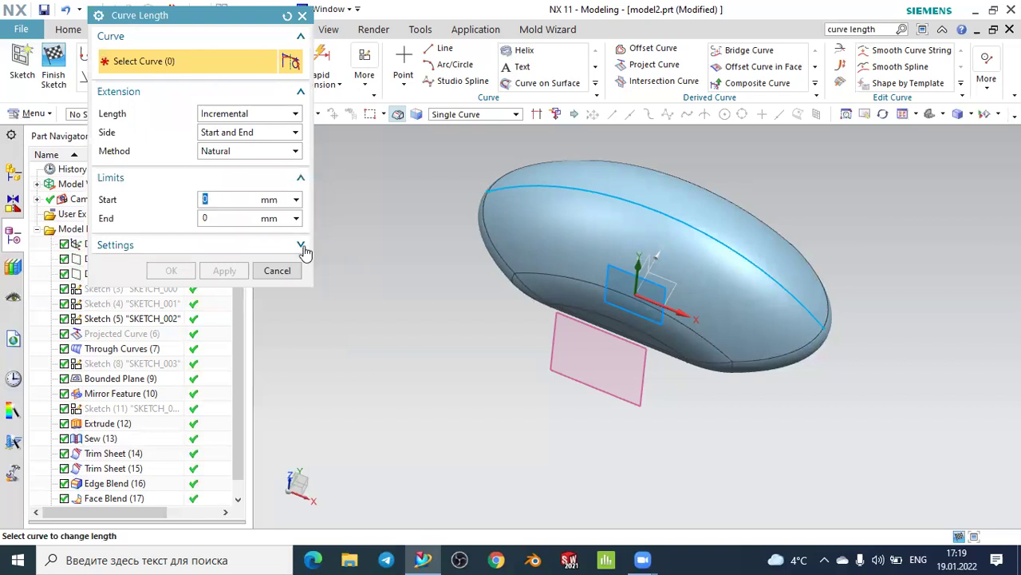
click(276, 270)
click(840, 70)
click(276, 270)
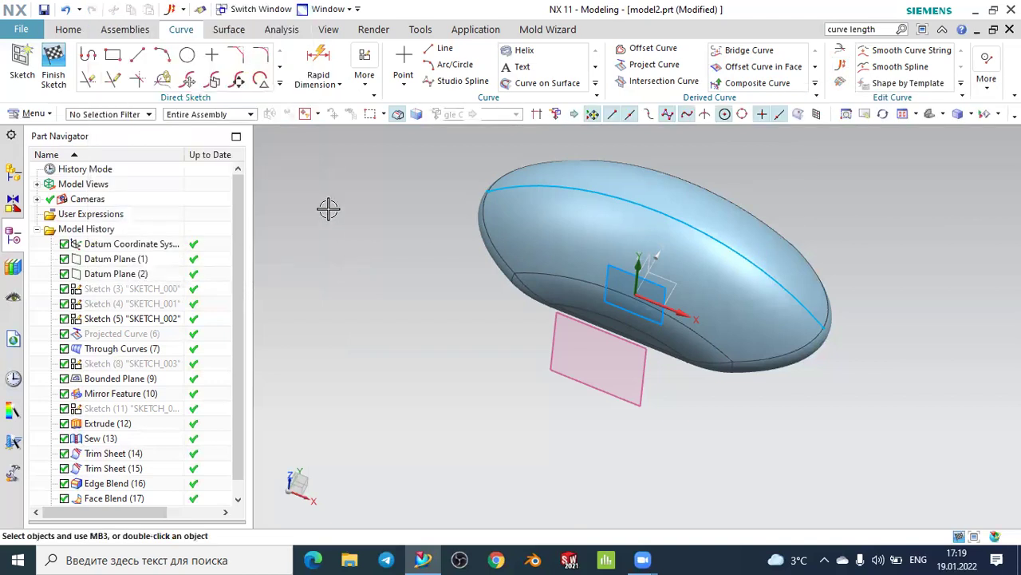
click(53, 62)
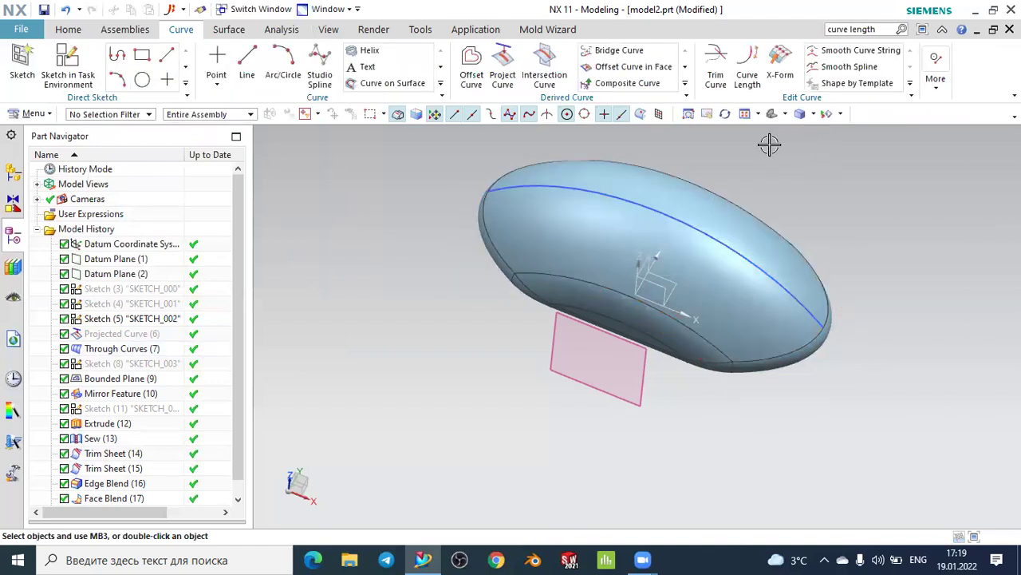
Shorten the top spline with Curve Length: -36 mm at the start, -10 mm at the end
click(689, 88)
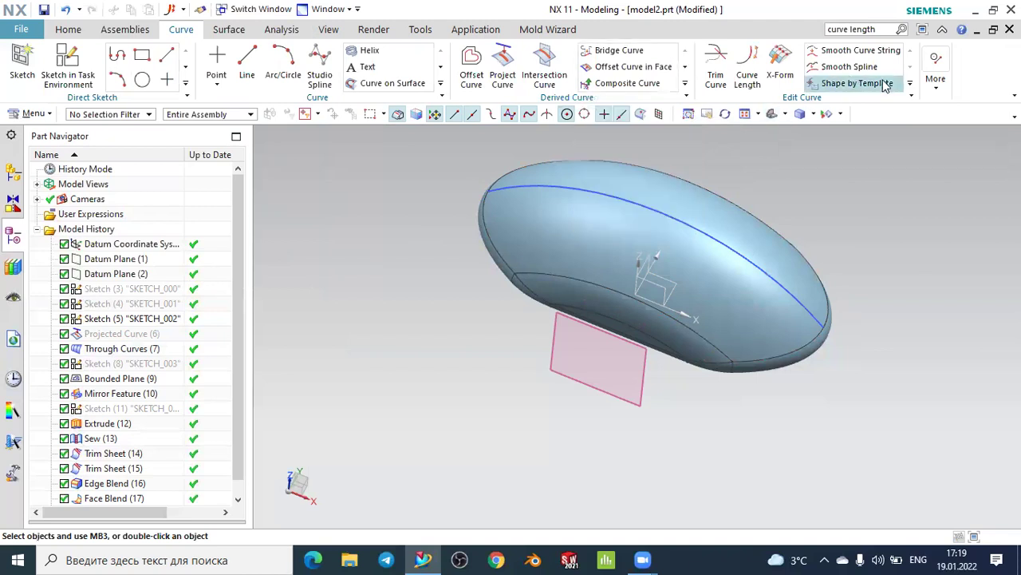
click(888, 28)
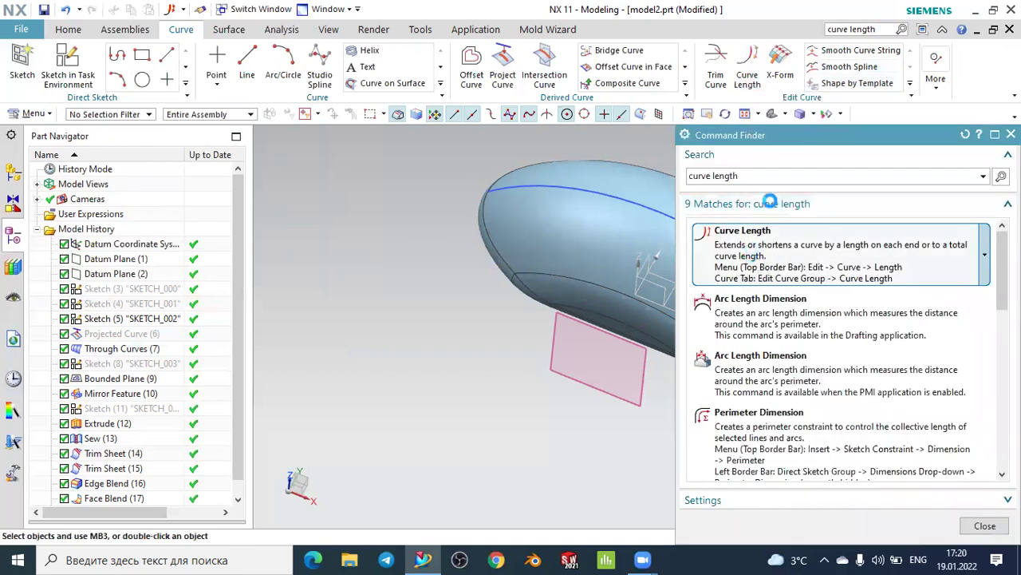
click(762, 271)
click(1011, 134)
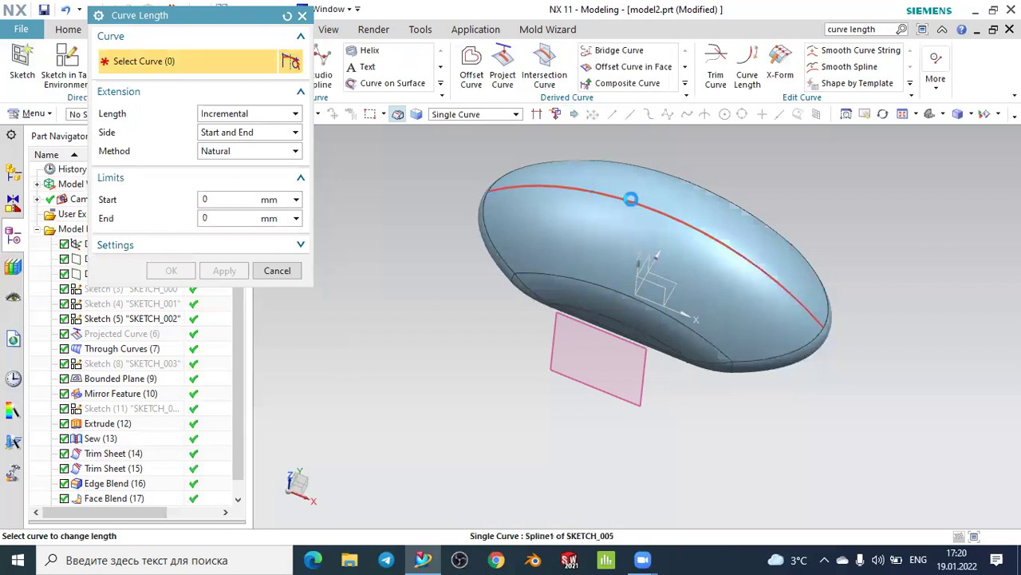
click(632, 197)
middle_drag(938, 348, 939, 326)
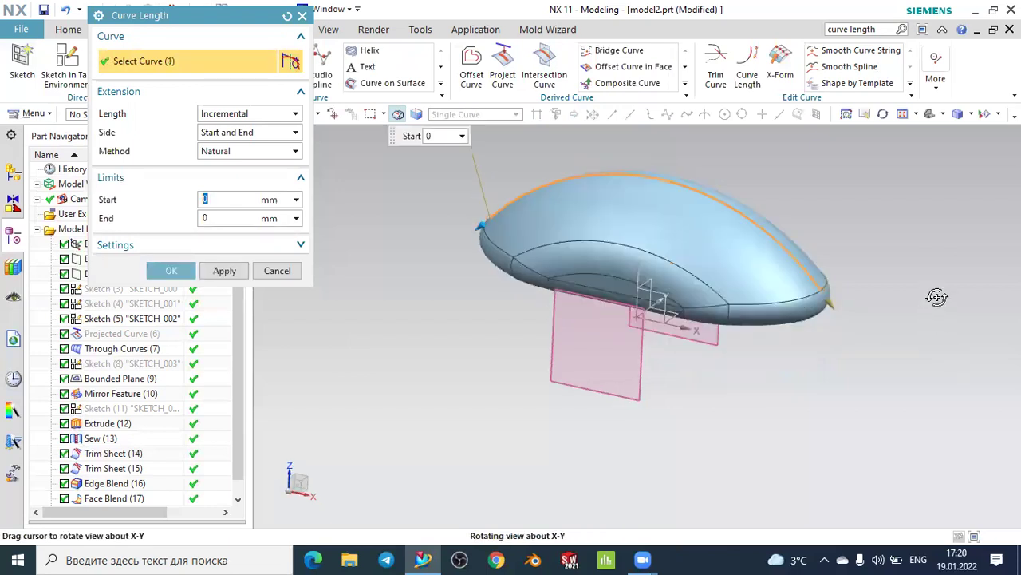
mouse_move(466, 234)
mouse_down()
mouse_move(624, 226)
mouse_move(612, 208)
mouse_move(640, 206)
mouse_up()
drag(835, 281, 788, 244)
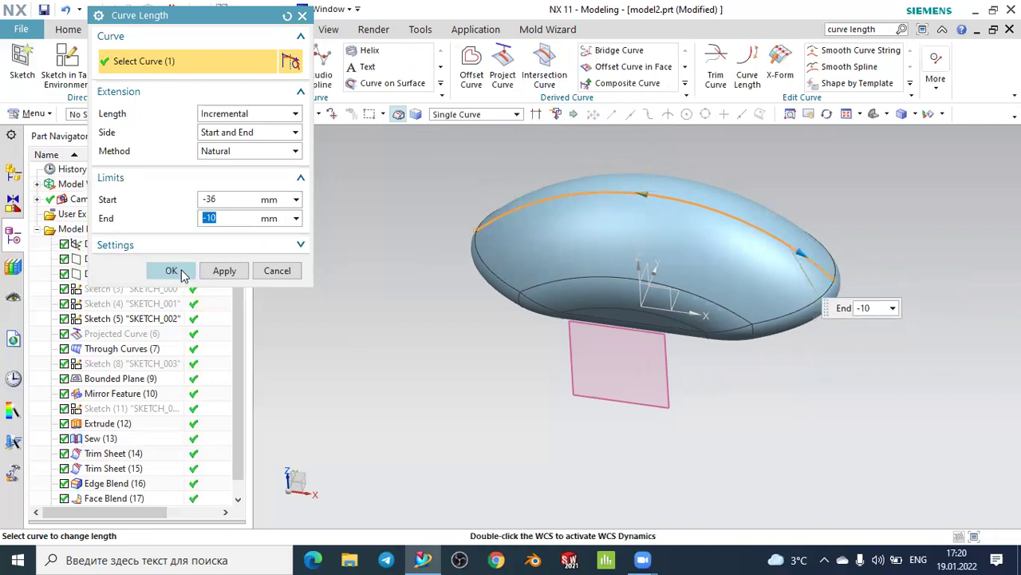
click(175, 271)
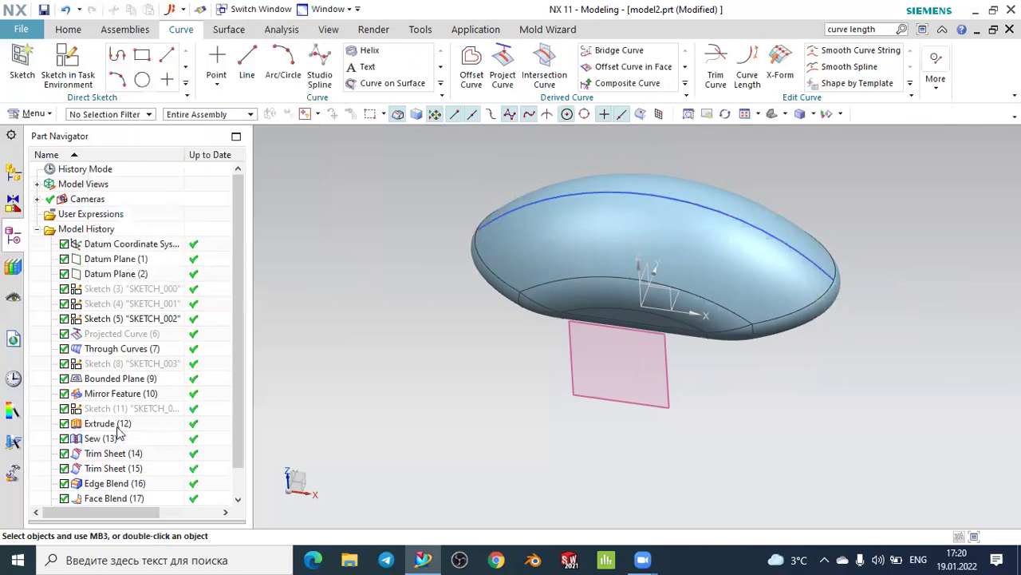
Hide Sketch (18) so only the shortened blue curve remains on the body's top
click(116, 486)
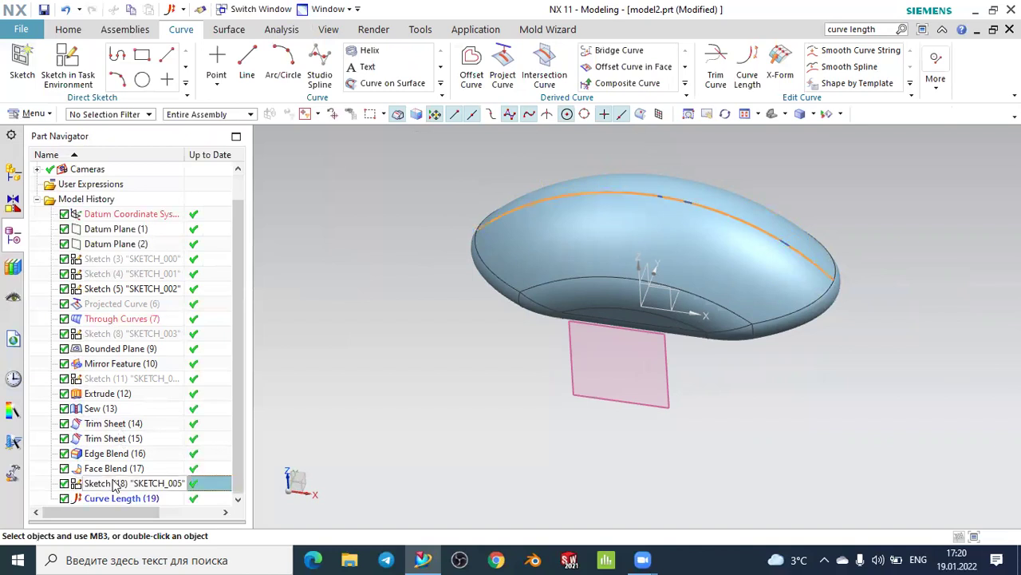
right_click(116, 485)
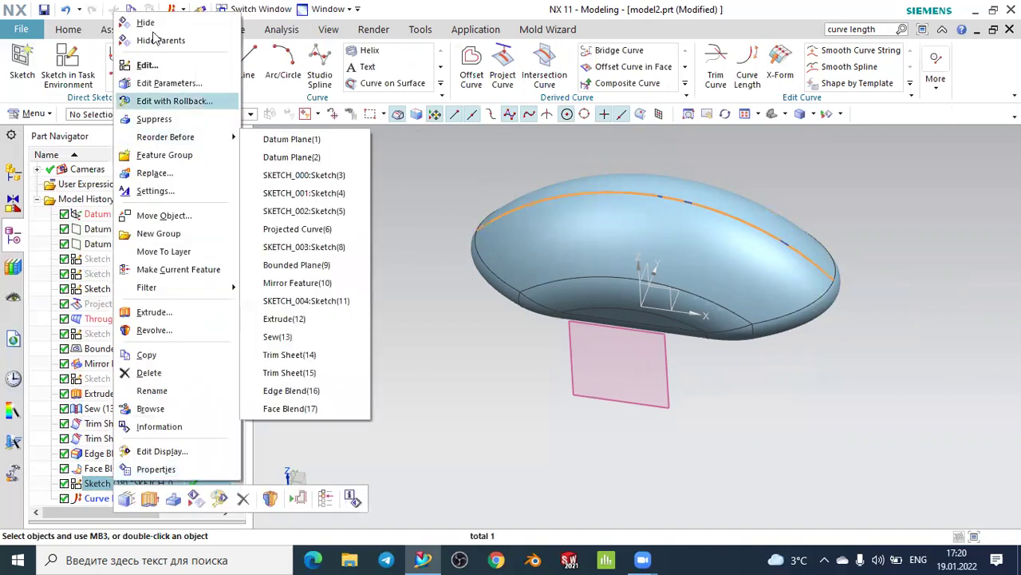
key(Return)
mouse_move(682, 397)
middle_down()
mouse_move(627, 388)
mouse_move(678, 389)
mouse_move(718, 319)
middle_up()
mouse_move(821, 285)
middle_down()
mouse_move(813, 346)
mouse_move(761, 367)
mouse_move(853, 371)
mouse_move(830, 383)
middle_up()
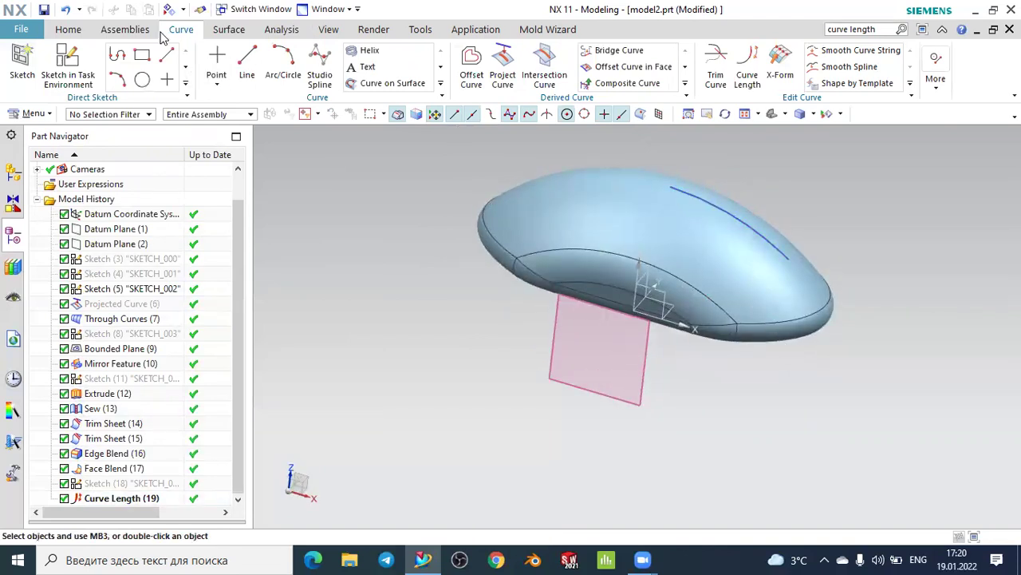
click(72, 30)
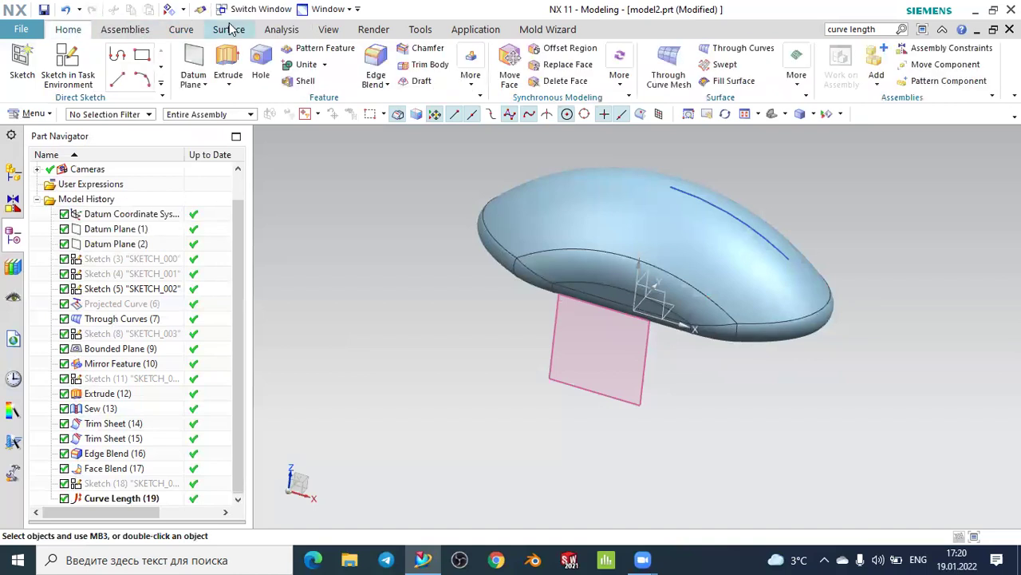
Start a Tube and select the short blue curve as its path
click(792, 78)
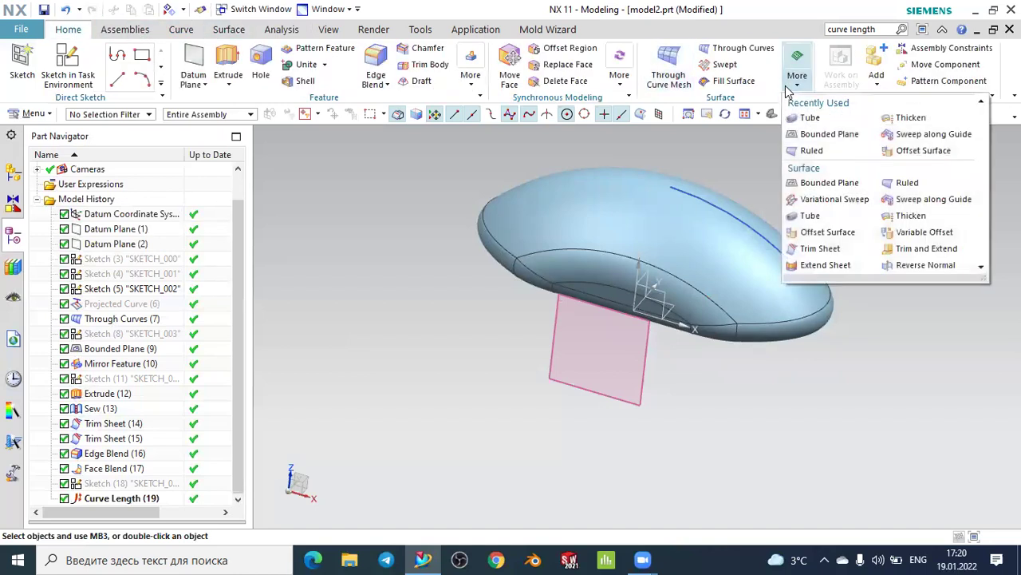
click(807, 119)
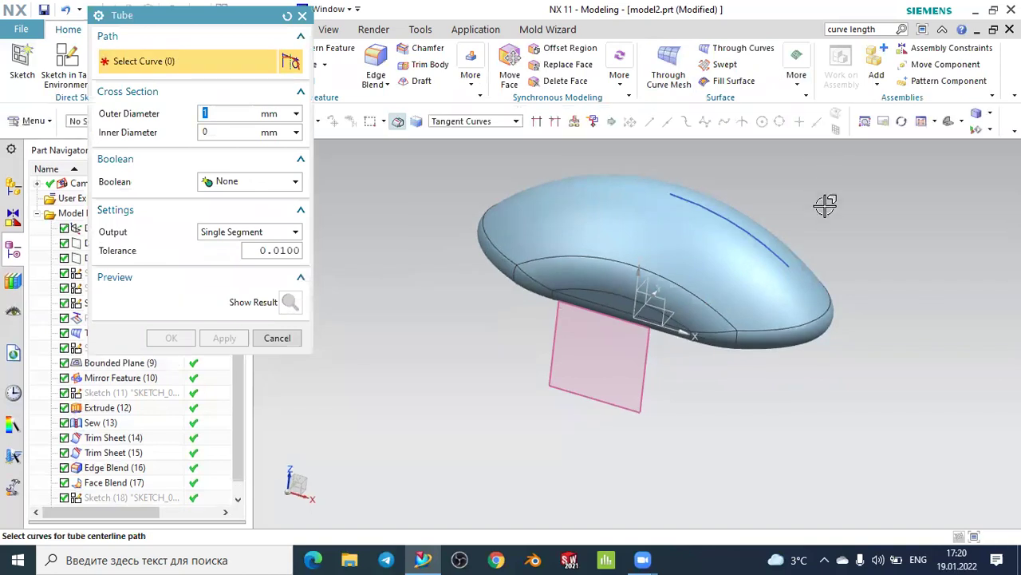
scroll(825, 209, down, 2)
middle_drag(825, 209, 809, 212)
scroll(719, 223, down, 1)
scroll(718, 223, down, 1)
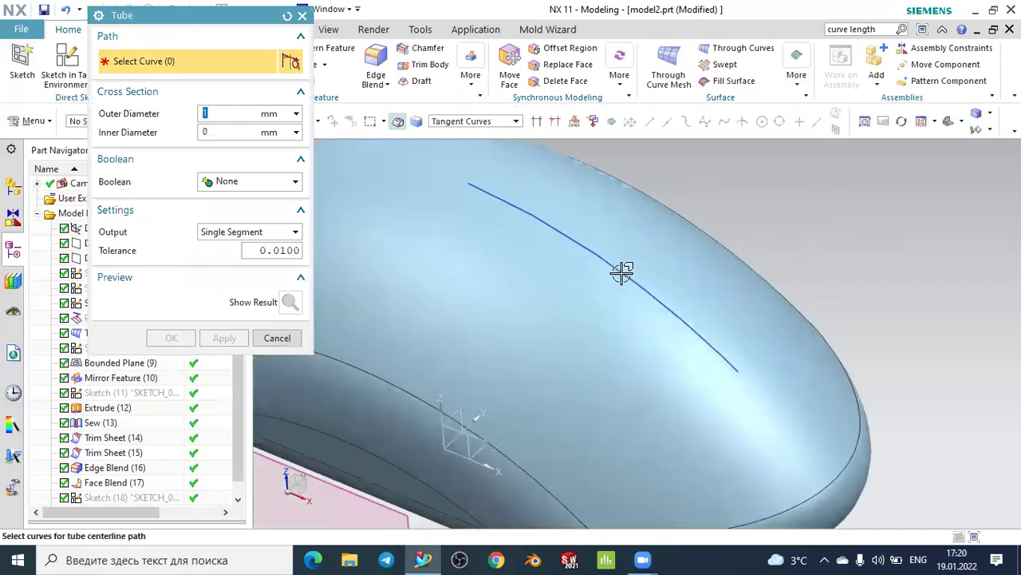
click(625, 271)
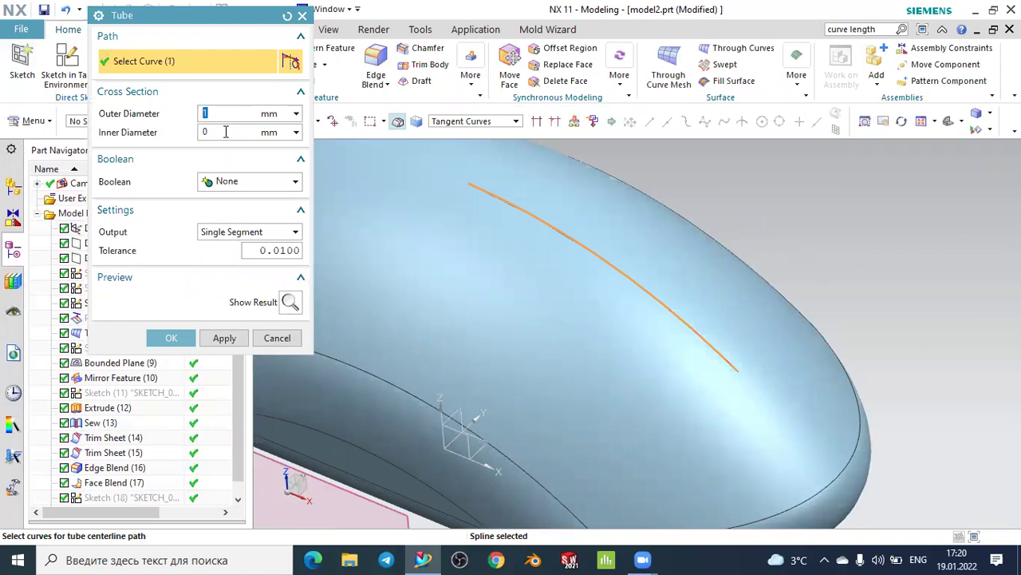
Use single-segment output and Boolean Subtract to cut the 1 mm tube groove into the body
click(229, 233)
click(222, 182)
click(222, 182)
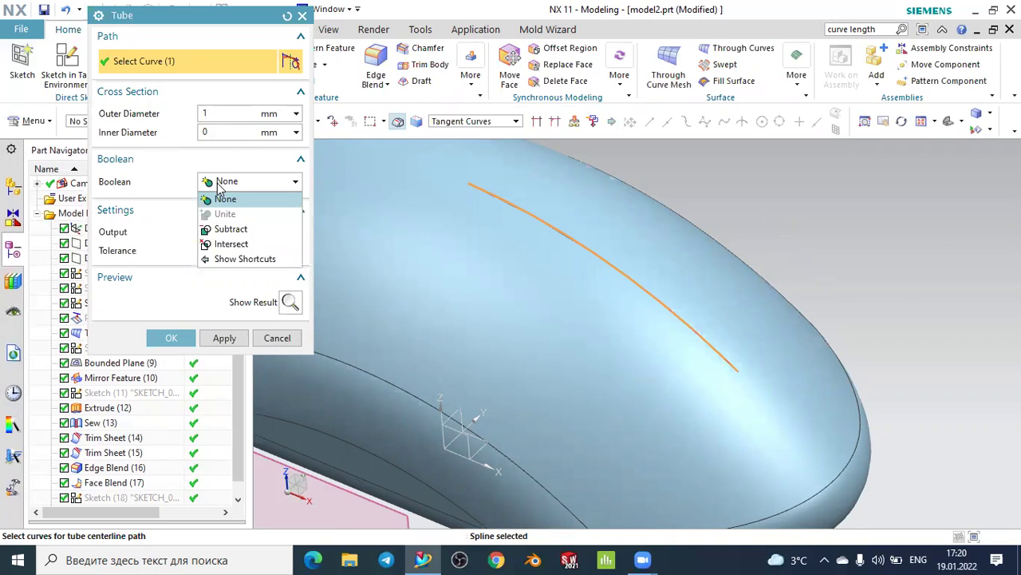
click(230, 229)
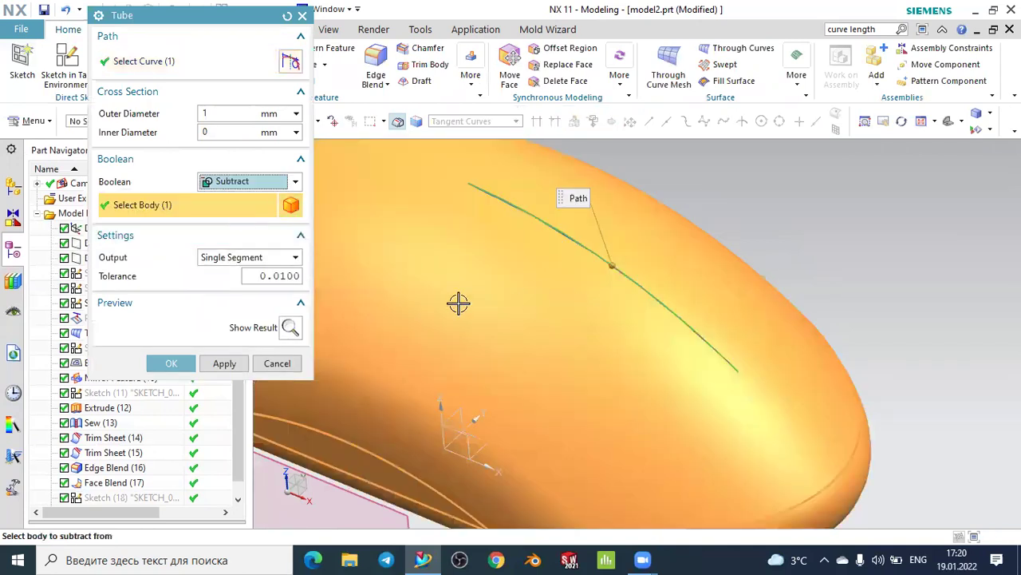
middle_click(450, 338)
scroll(572, 304, down, 3)
mouse_move(691, 284)
middle_down()
mouse_move(773, 276)
mouse_move(725, 267)
middle_up()
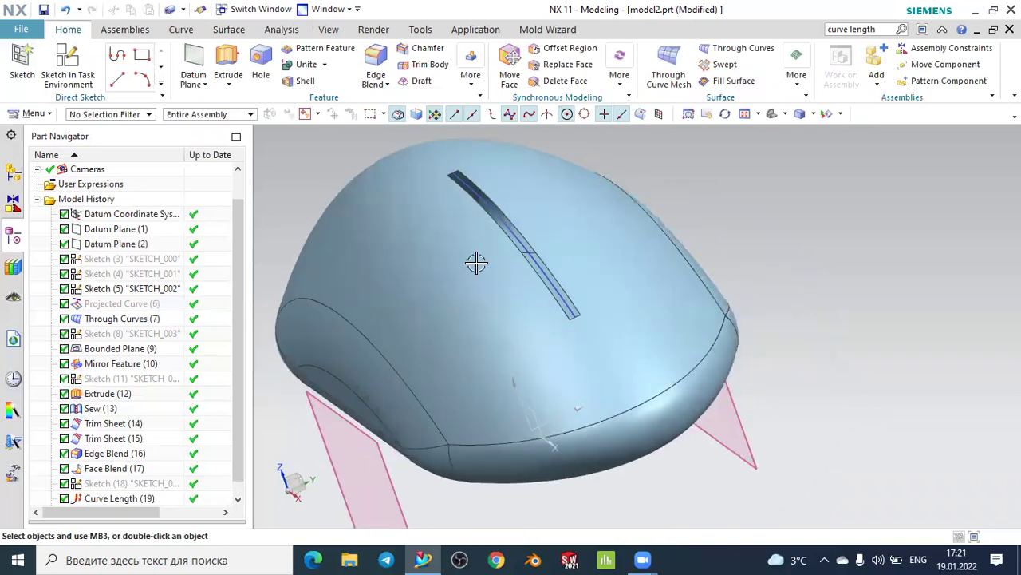
Hide Curve Length (19), Datum Plane (1) and Datum Plane (2) from the mini-toolbar
click(536, 255)
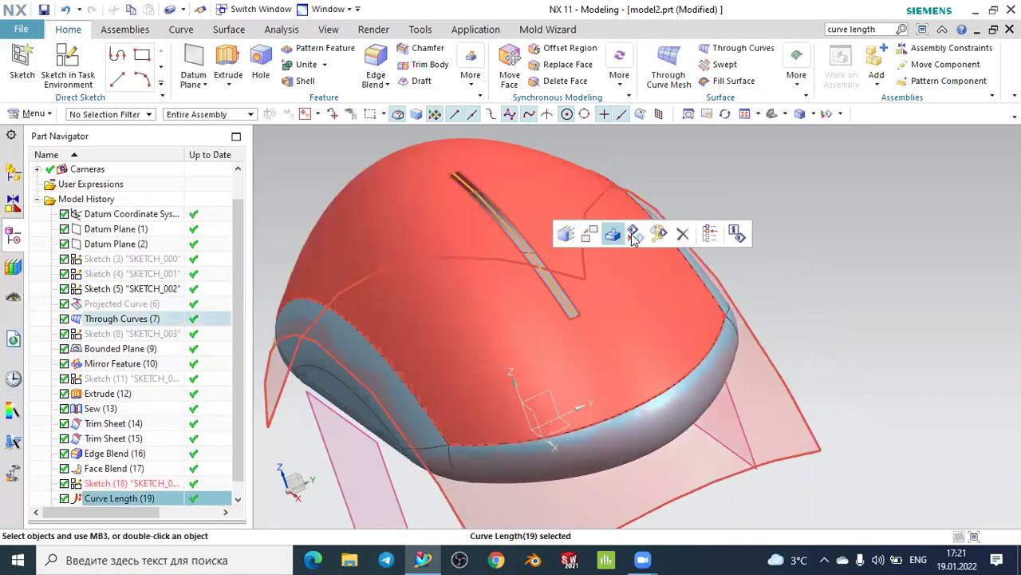
click(636, 233)
scroll(731, 374, down, 2)
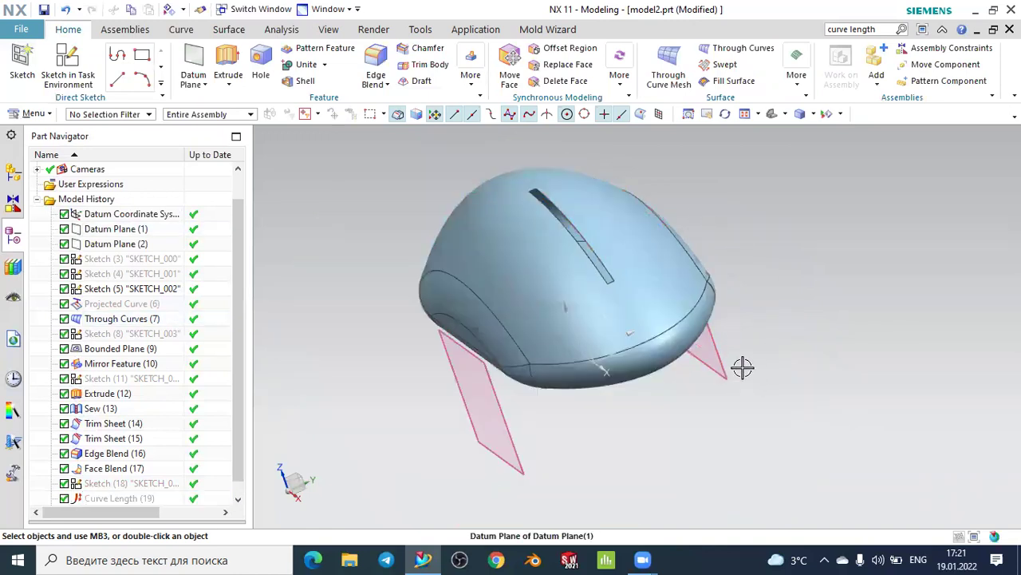
click(731, 373)
click(830, 348)
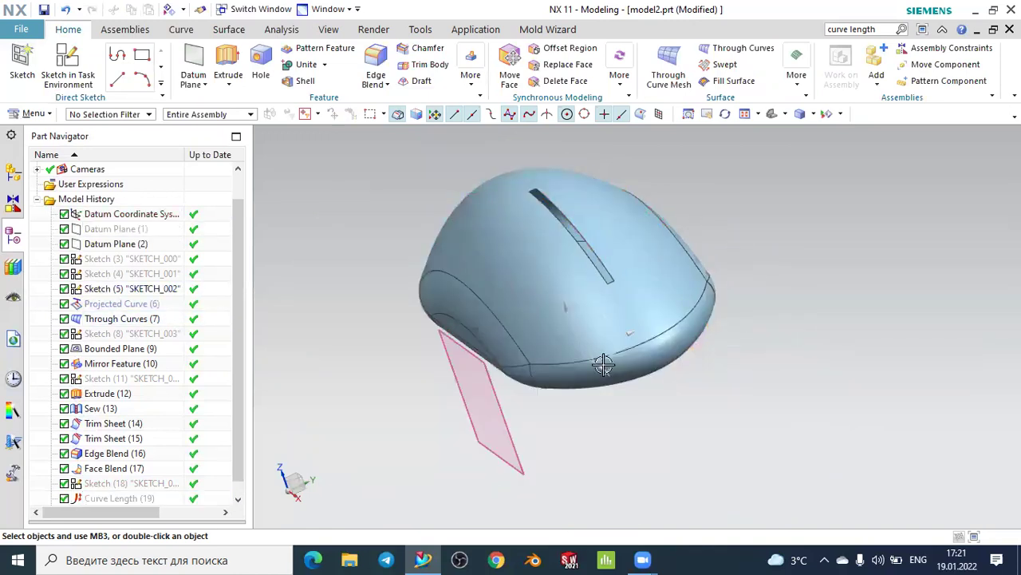
click(520, 456)
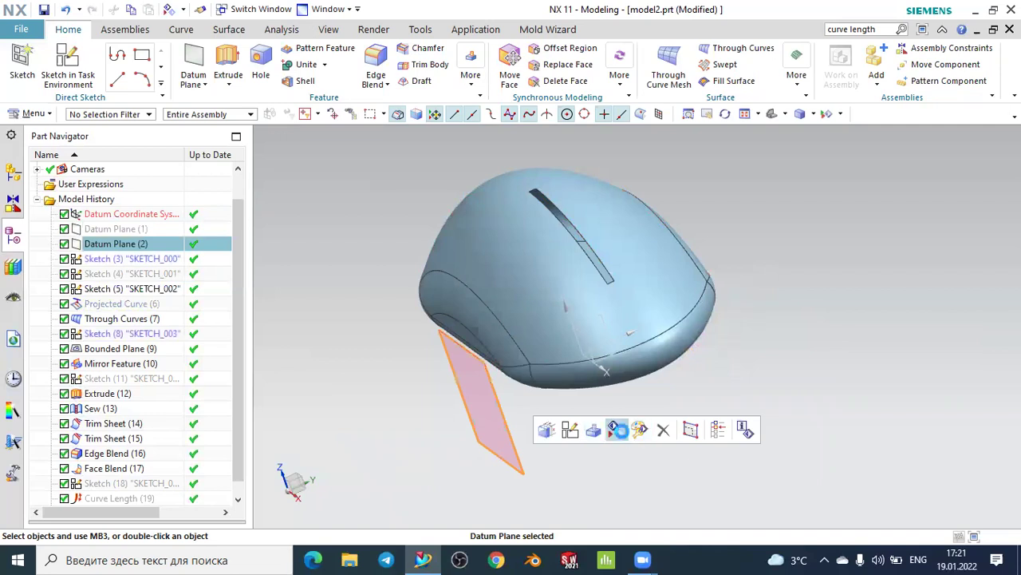
click(628, 435)
mouse_move(835, 215)
middle_down()
mouse_move(878, 242)
mouse_move(763, 216)
mouse_move(766, 250)
mouse_move(782, 258)
middle_up()
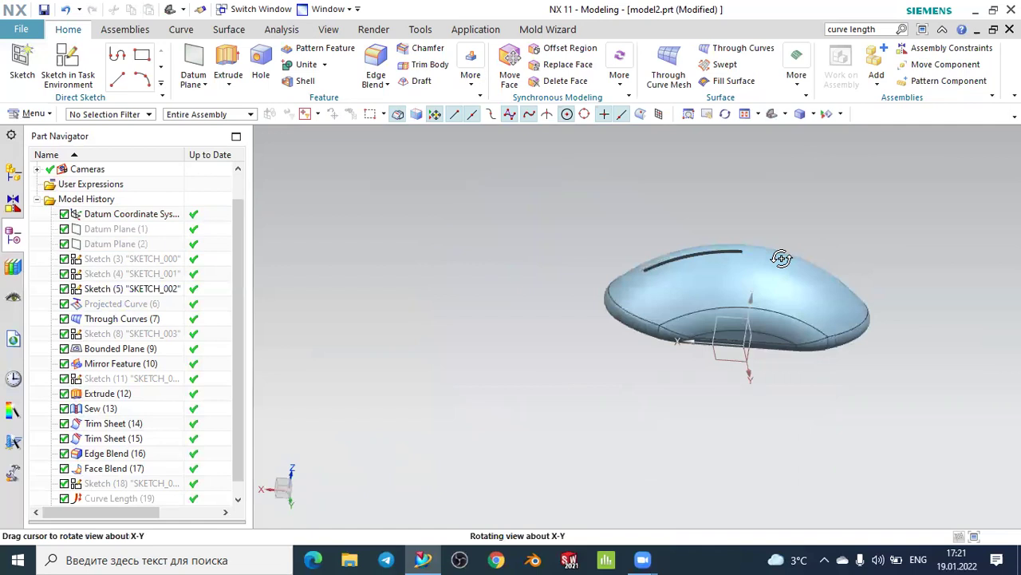
scroll(678, 230, up, 2)
scroll(670, 255, up, 2)
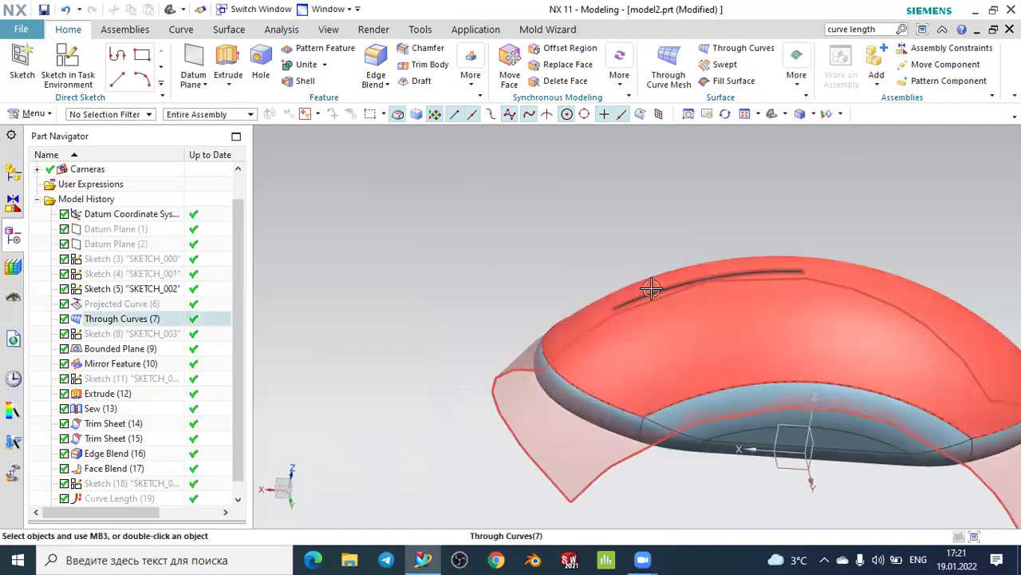
scroll(590, 208, down, 1)
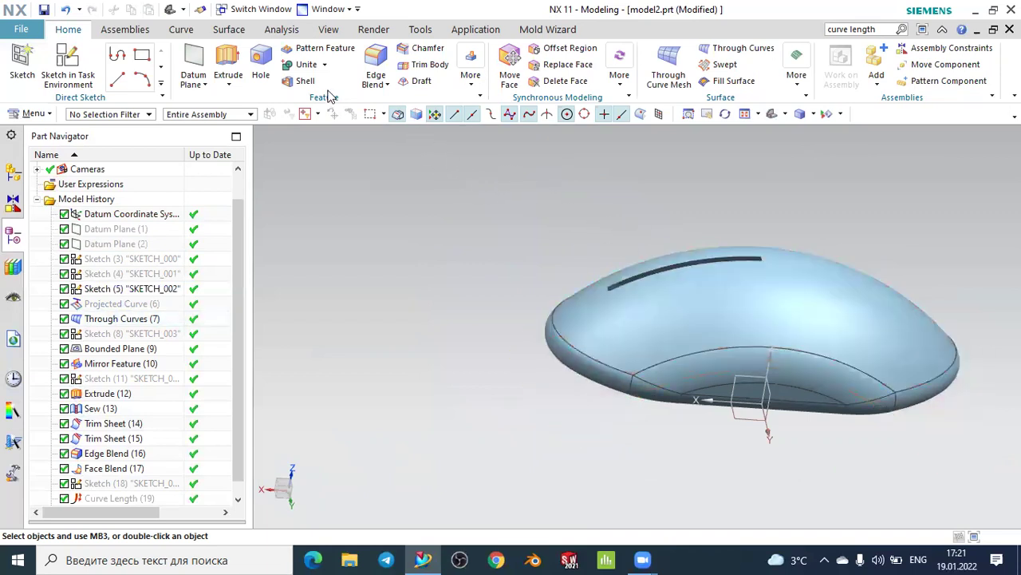
click(207, 87)
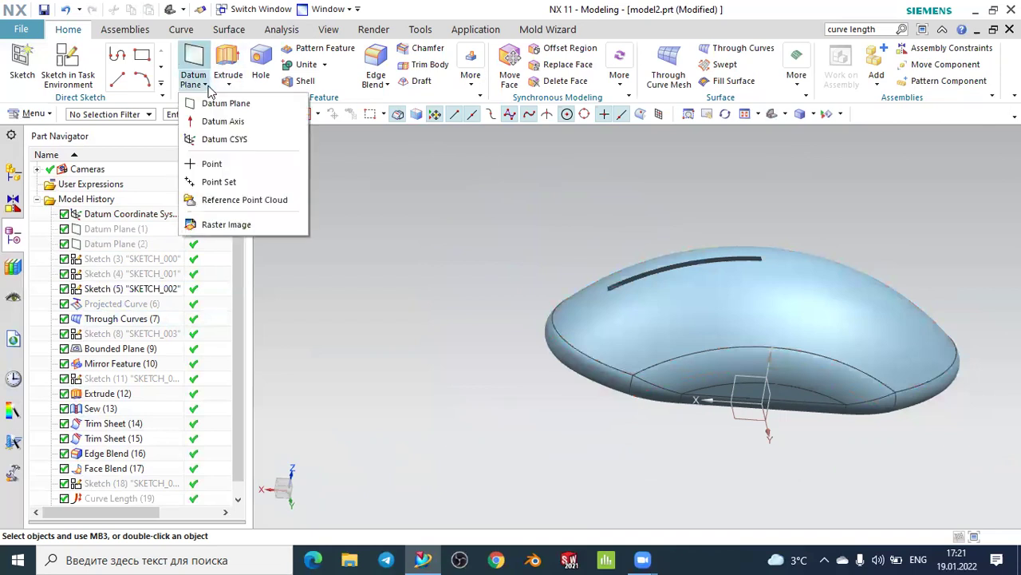
Start a Dynamic Datum CSYS and turn the model to a front view
click(211, 140)
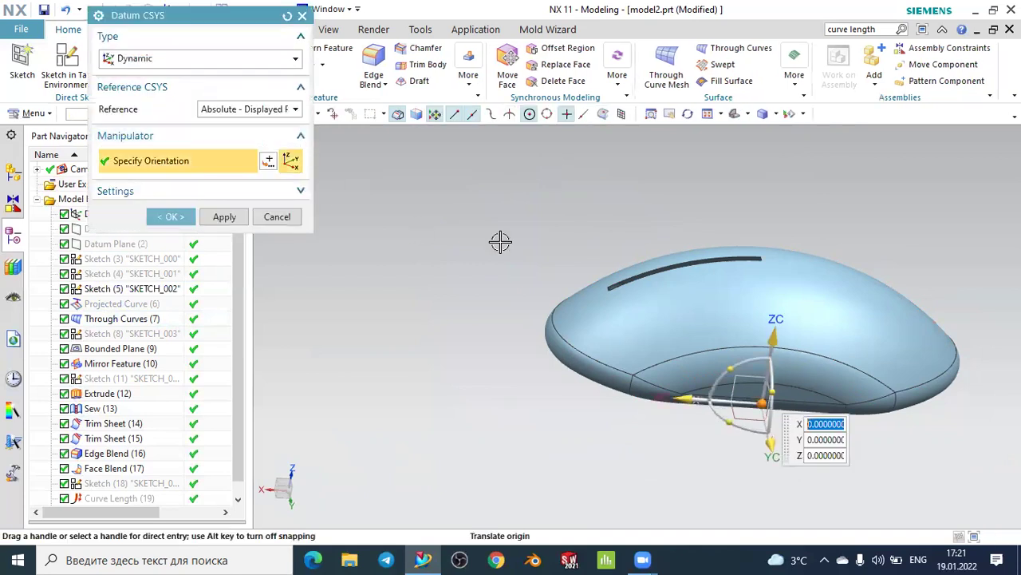
click(749, 114)
click(759, 152)
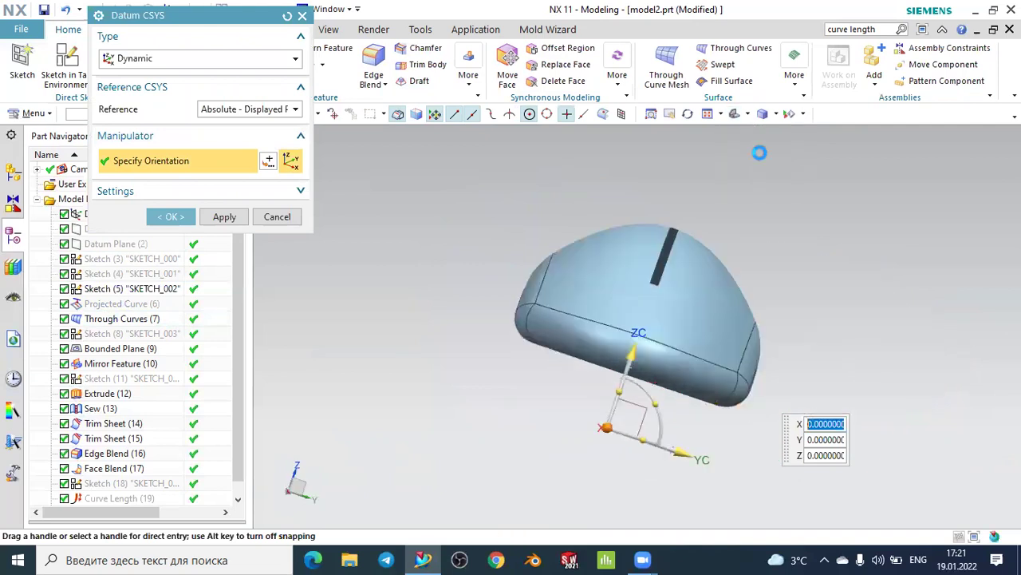
click(747, 114)
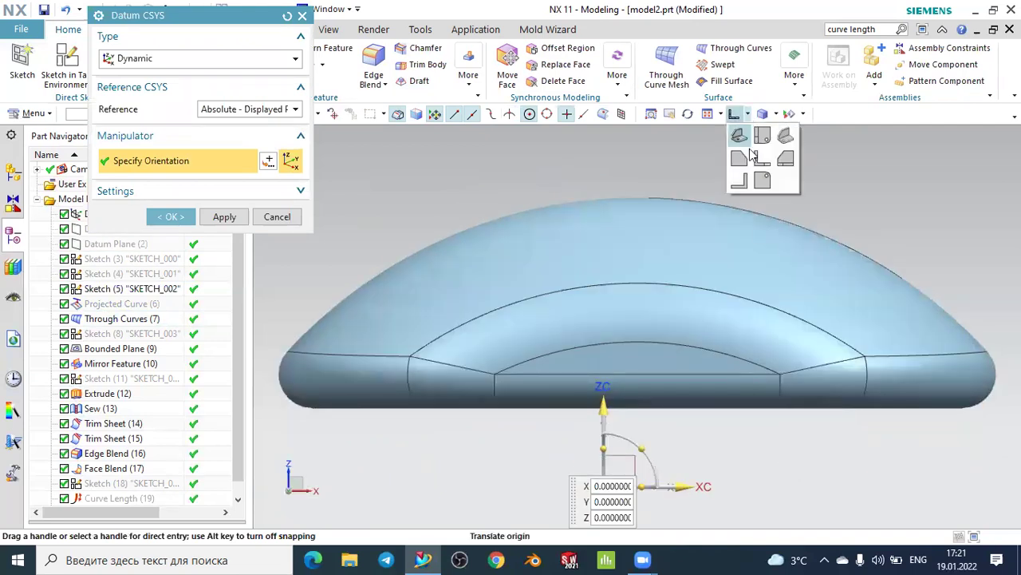
click(758, 181)
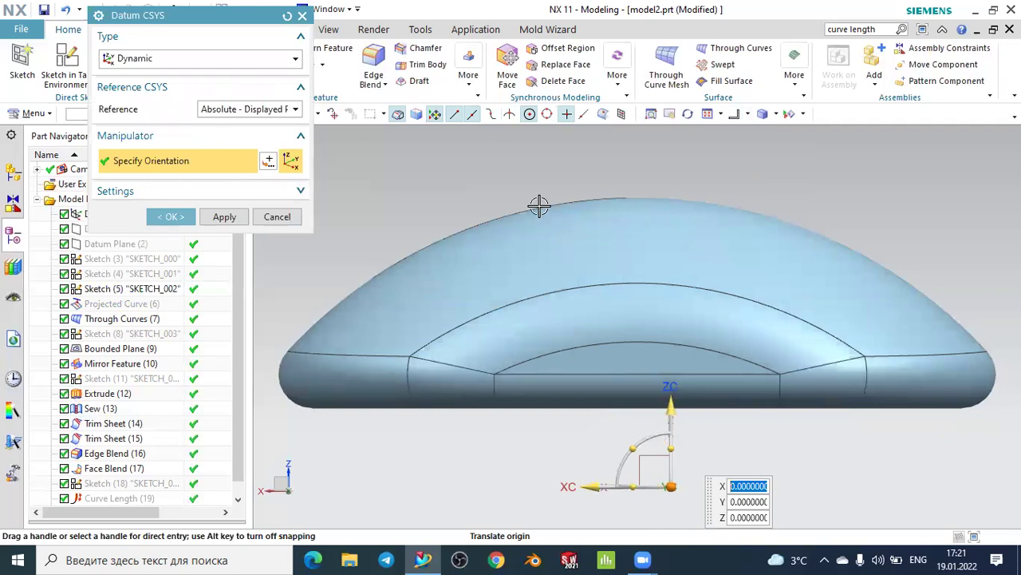
middle_drag(502, 175, 524, 197)
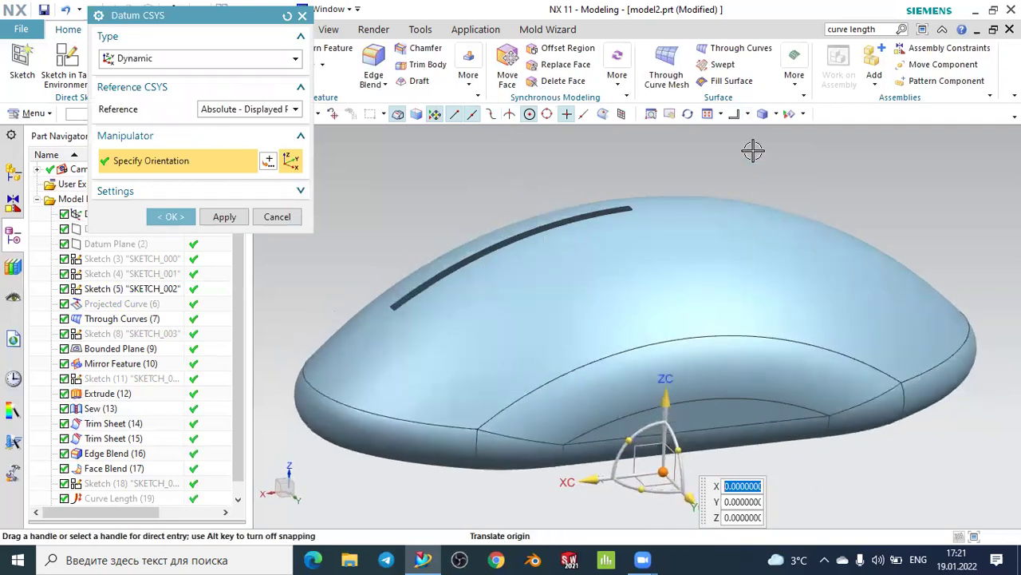
click(734, 115)
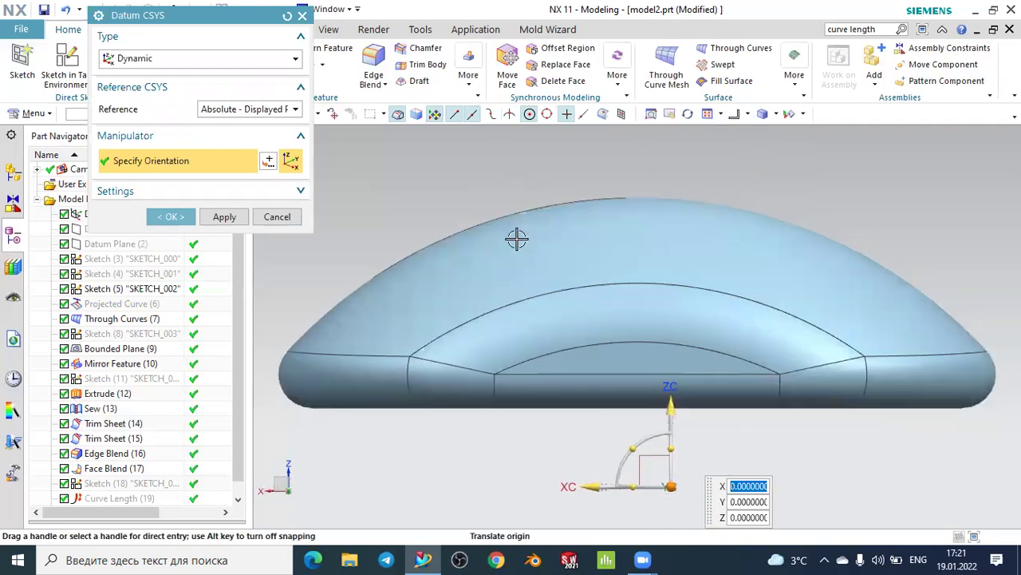
Place the CSYS origin in the groove, rotate it 45° about YC, and confirm
click(509, 265)
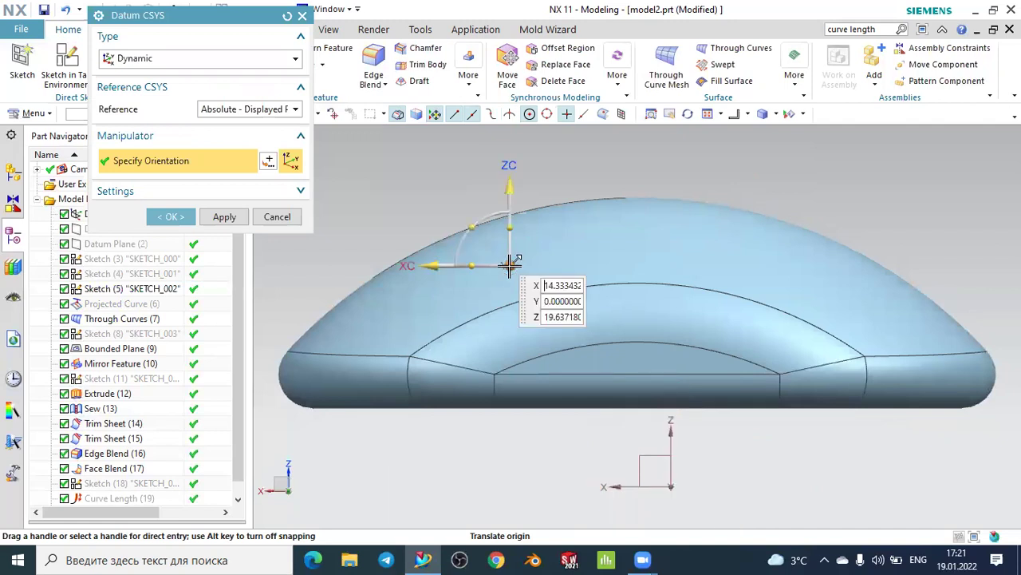
click(474, 228)
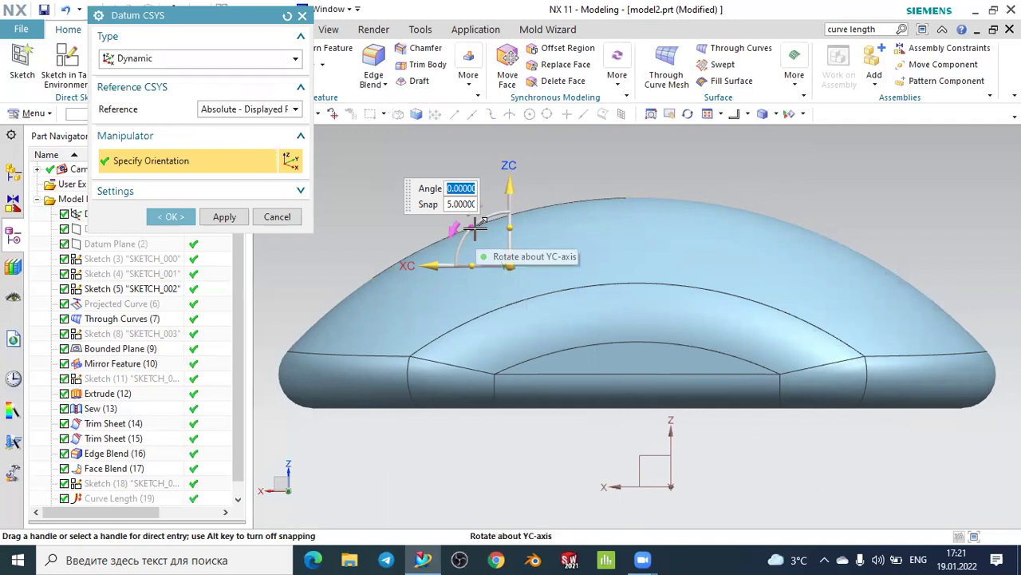
text(4)
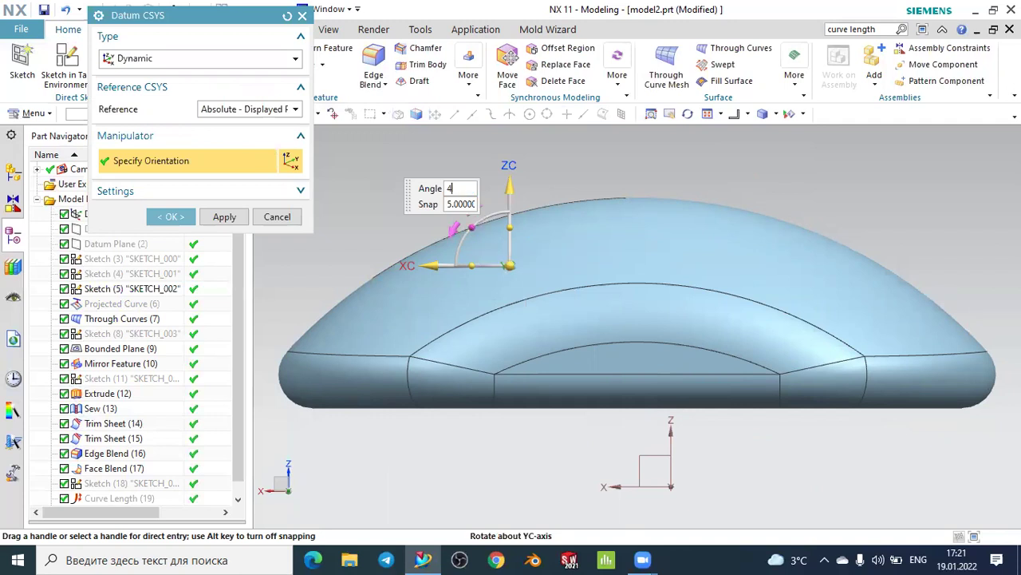
text(5)
key(Return)
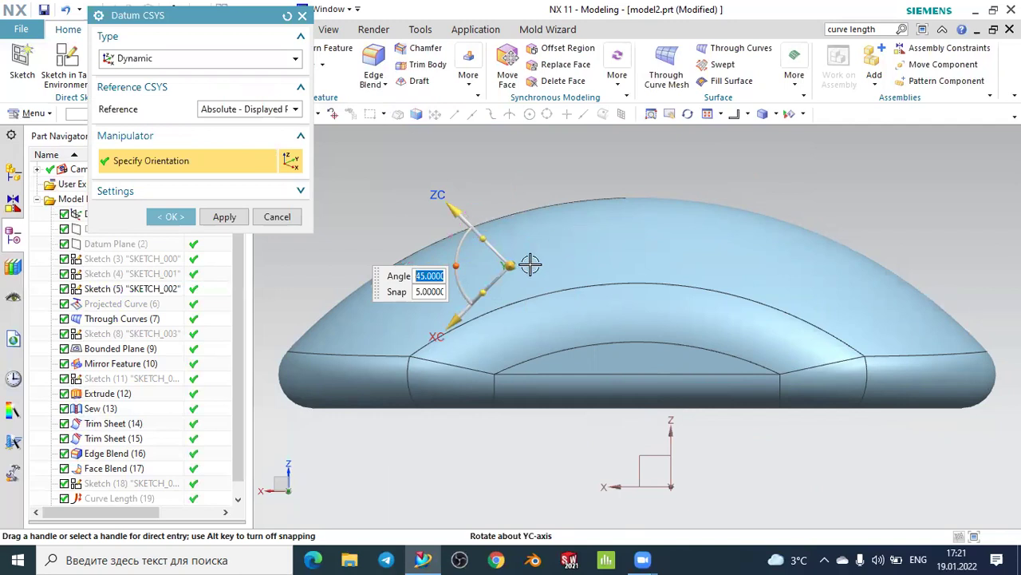
drag(505, 254, 499, 259)
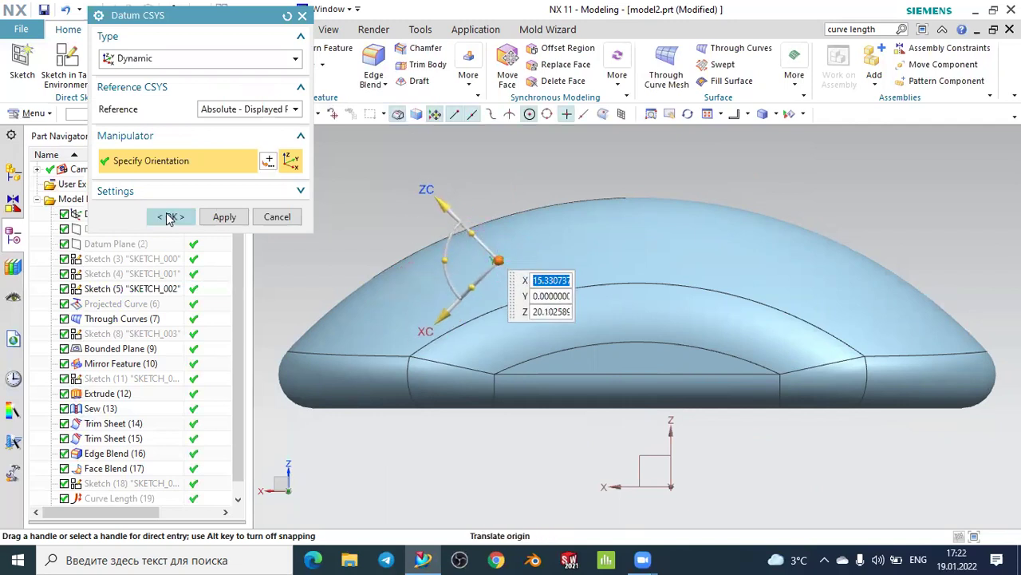
click(170, 216)
mouse_move(406, 221)
middle_down()
mouse_move(376, 198)
mouse_move(563, 287)
middle_up()
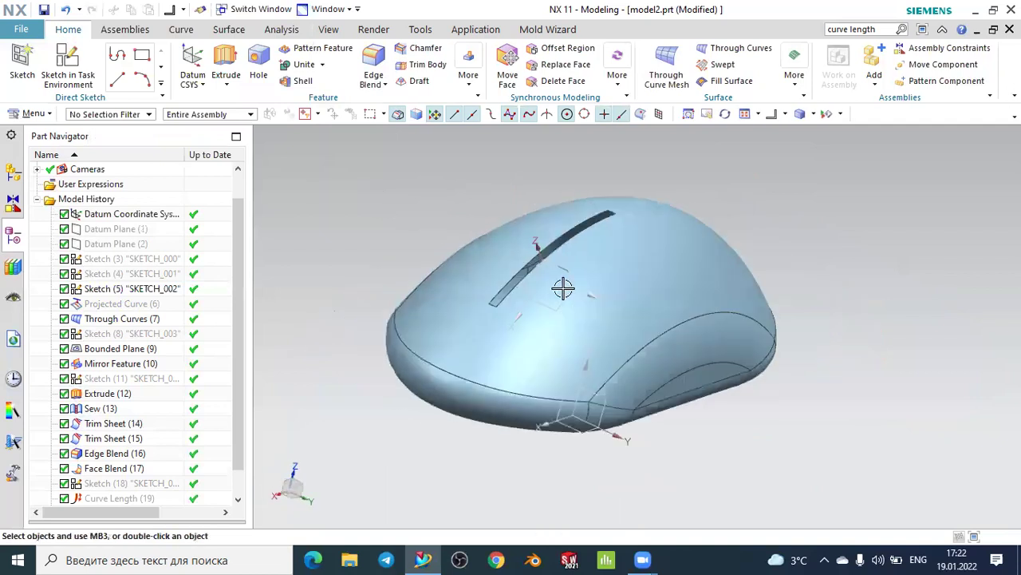
scroll(564, 289, down, 1)
scroll(551, 272, down, 3)
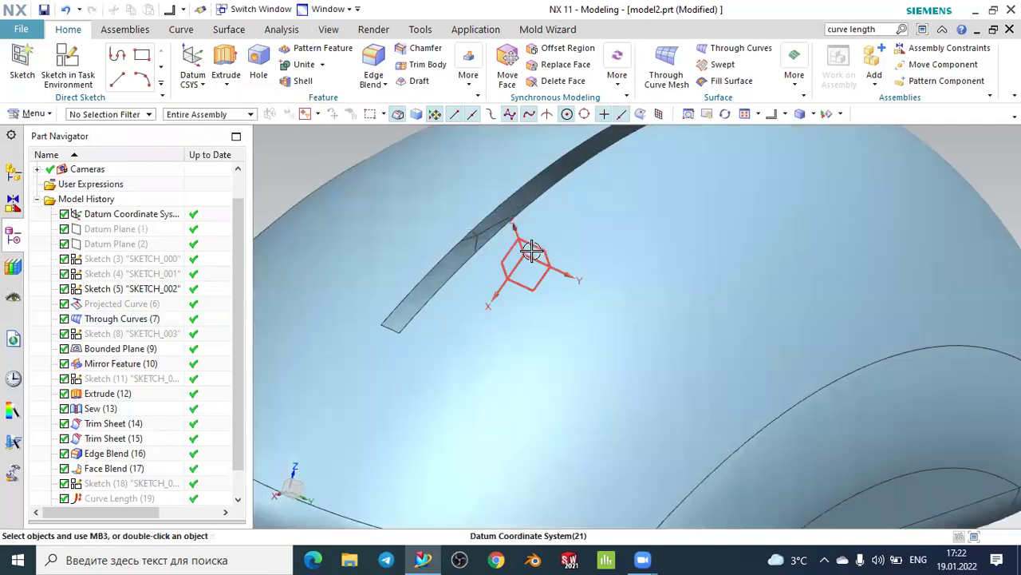
scroll(532, 248, up, 2)
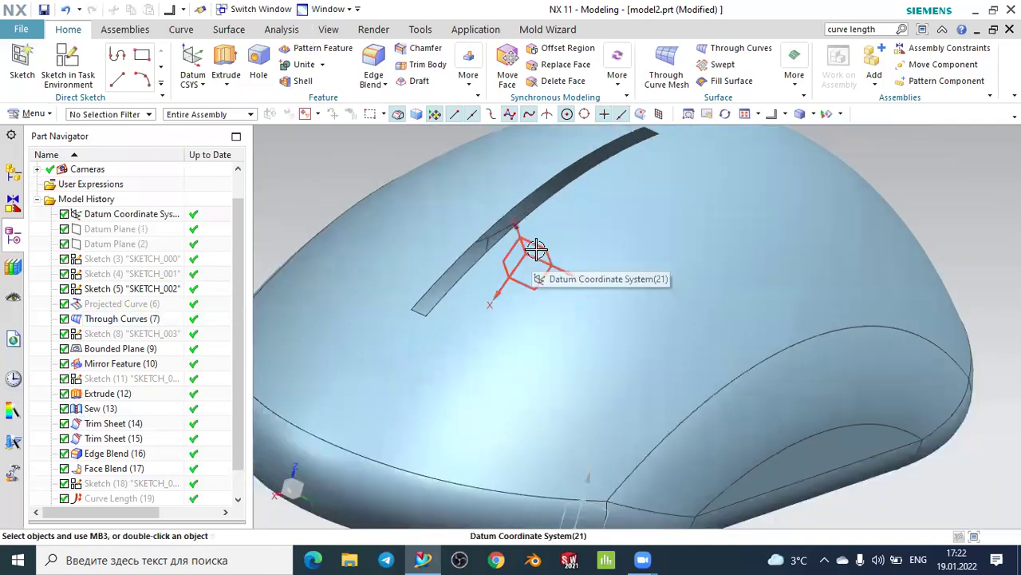
mouse_move(376, 167)
middle_down()
mouse_move(406, 208)
mouse_move(670, 211)
middle_up()
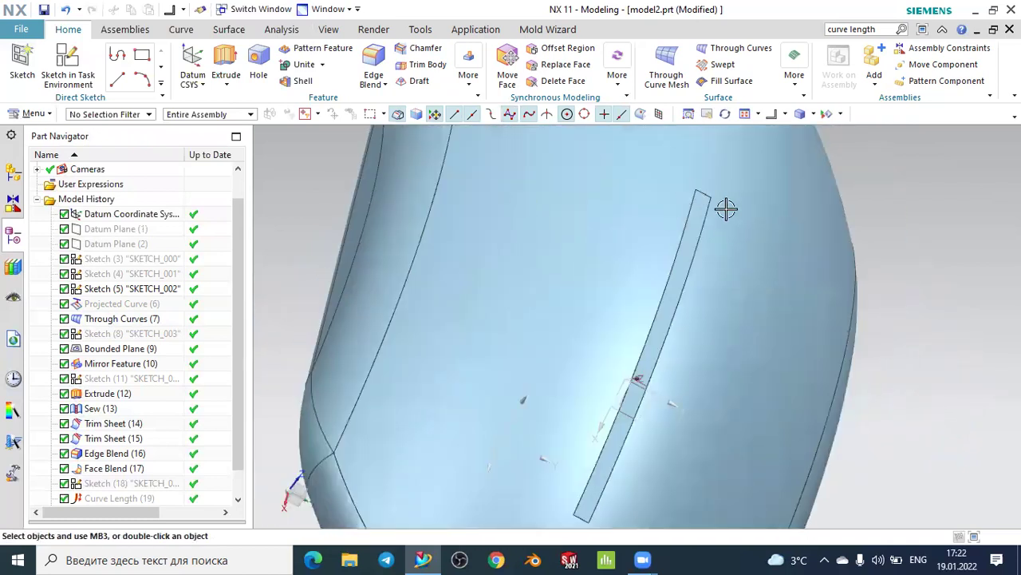
scroll(728, 223, down, 3)
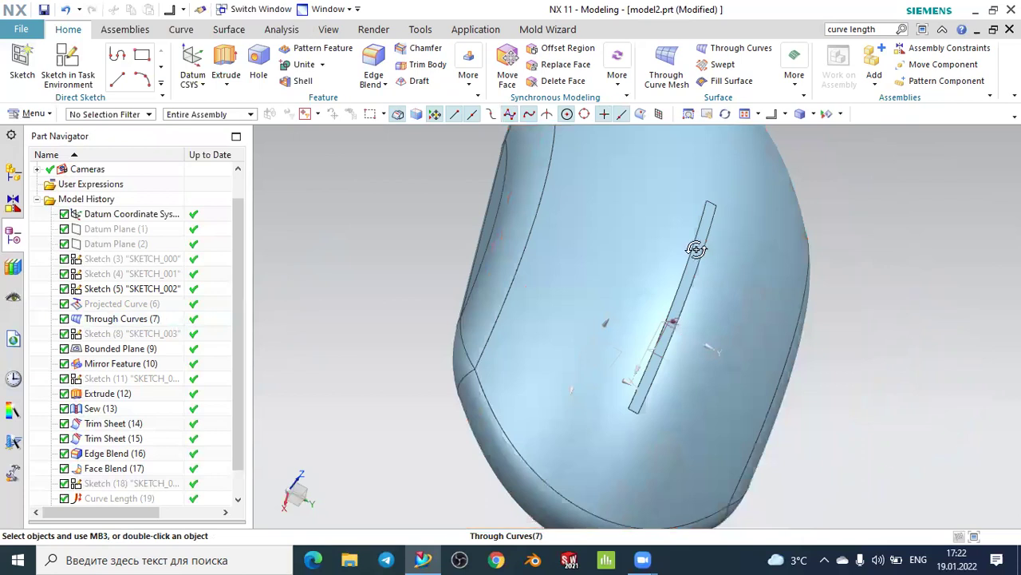
middle_drag(696, 249, 673, 244)
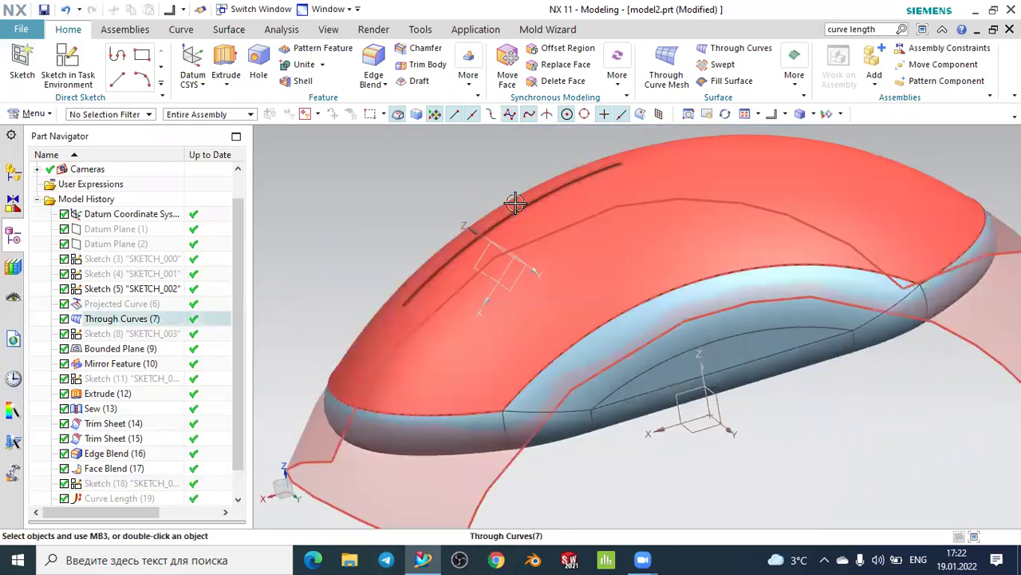
Sketch on the new datum CSYS plane and draw a circle centred at its origin
click(23, 62)
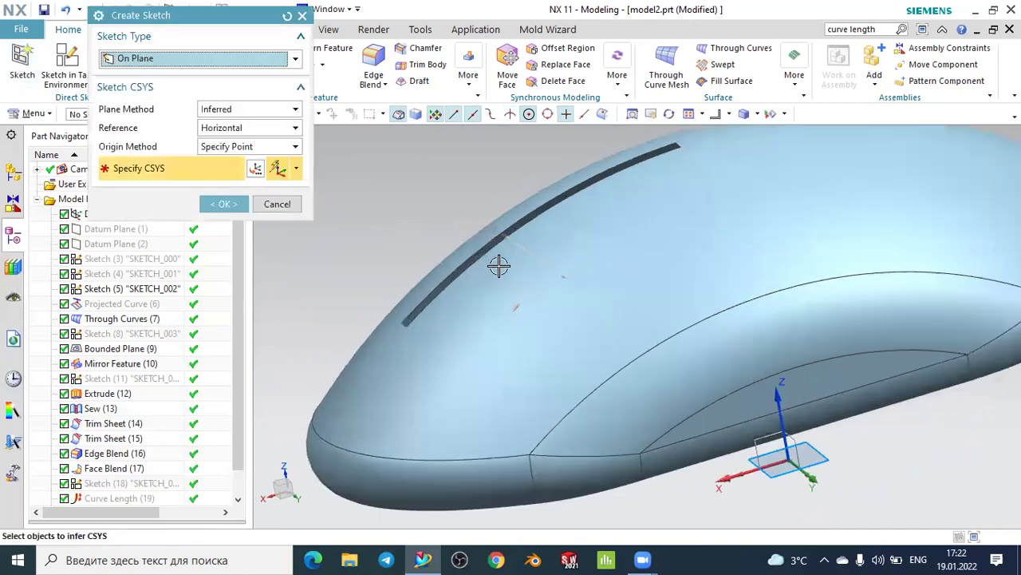
click(535, 236)
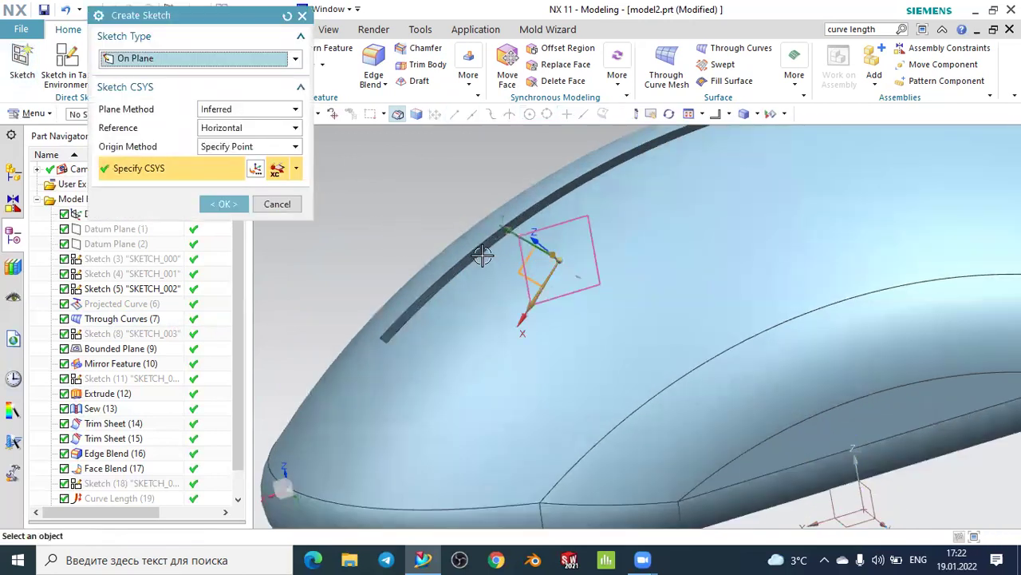
click(224, 204)
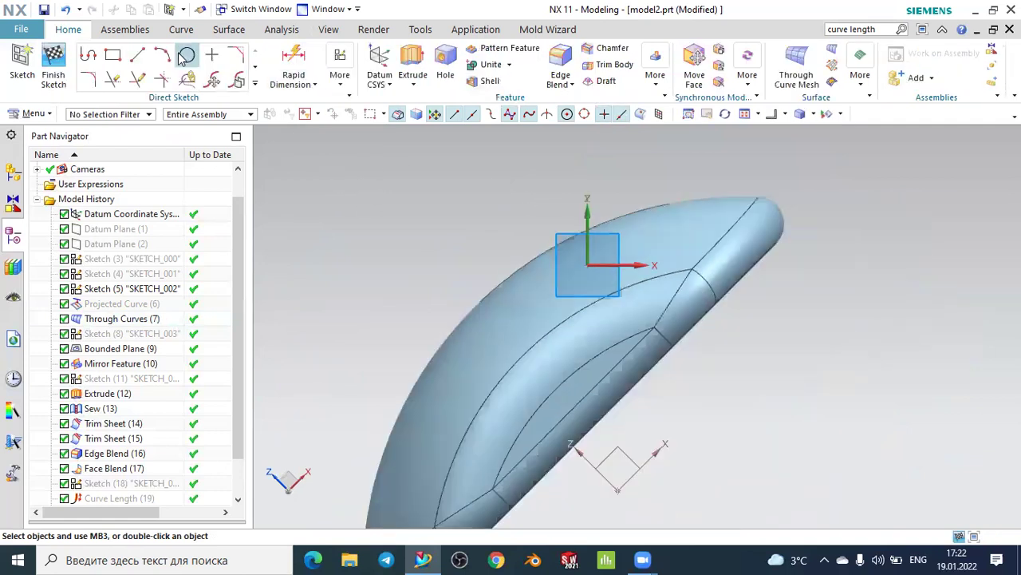
click(180, 54)
scroll(654, 250, up, 2)
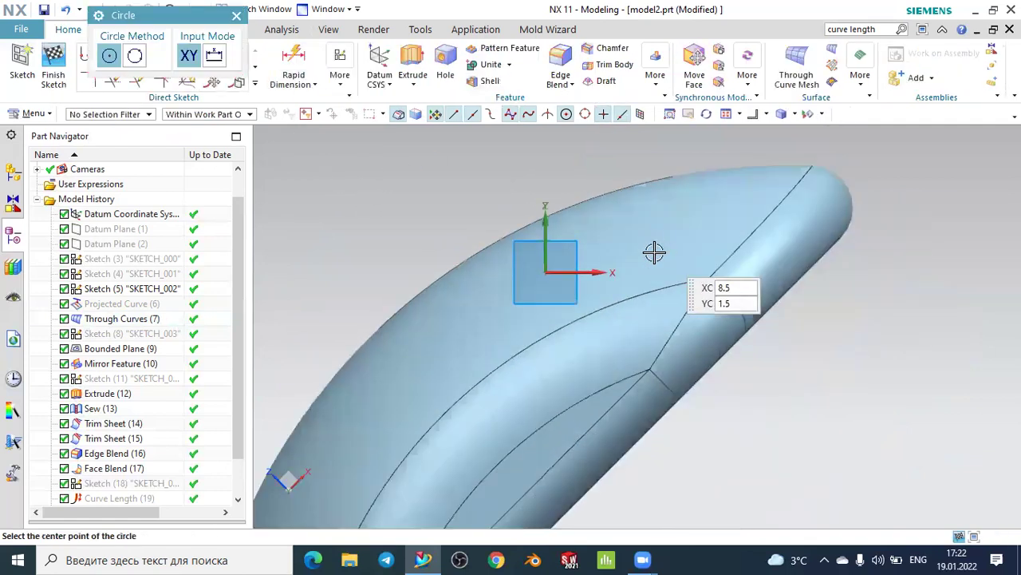
click(544, 269)
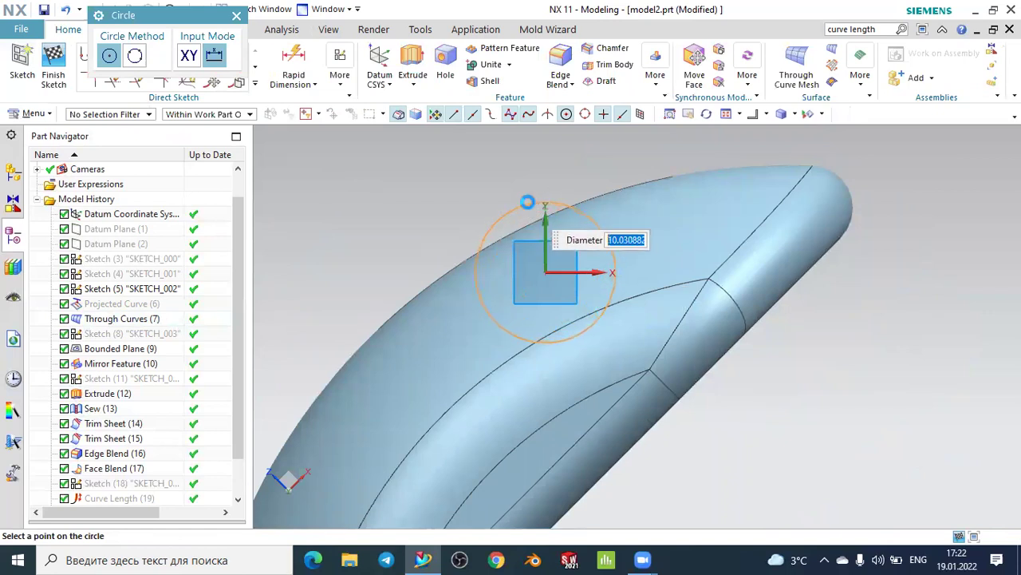
click(527, 207)
click(236, 15)
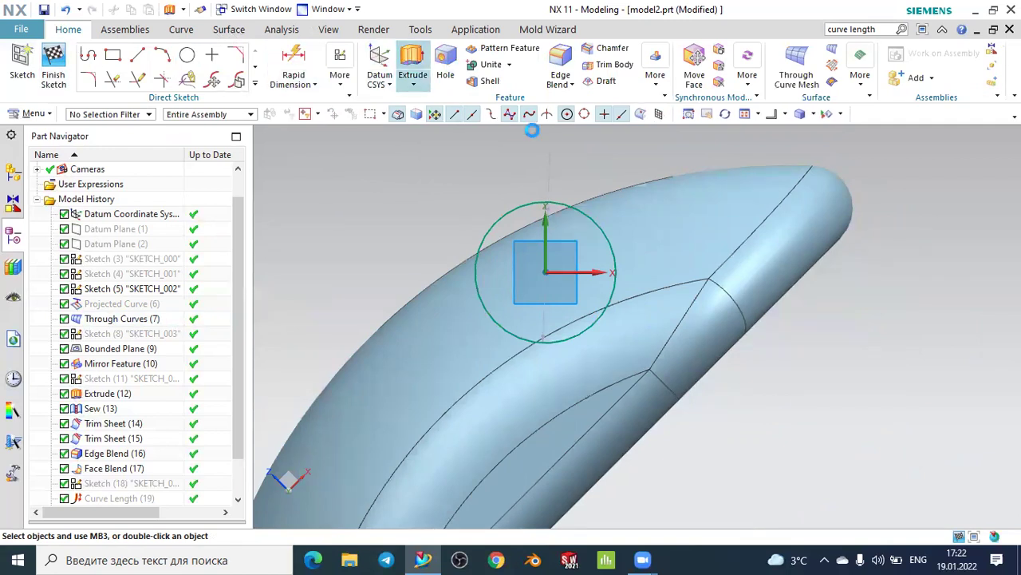
Extrude the circle symmetrically by 0.5 mm into a thin disc, then view trimetric
mouse_move(547, 178)
middle_down()
mouse_move(538, 183)
mouse_move(599, 192)
middle_up()
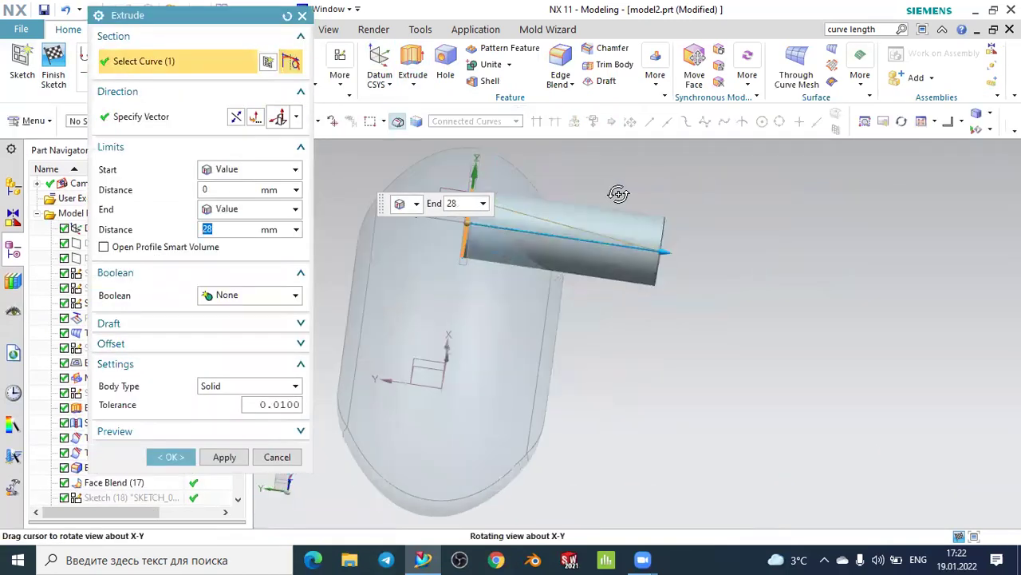
click(241, 170)
click(238, 201)
text(0.5)
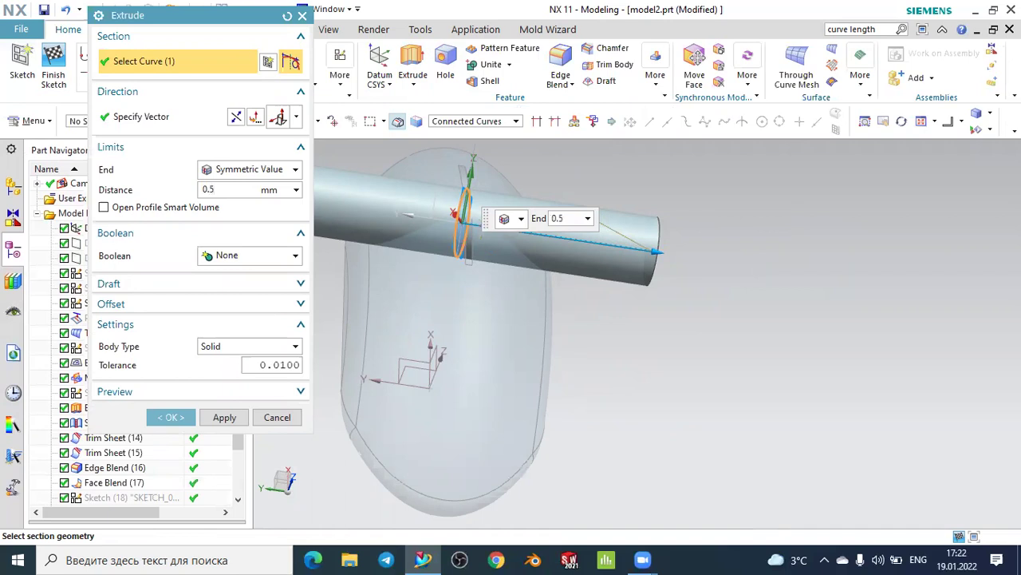
key(Return)
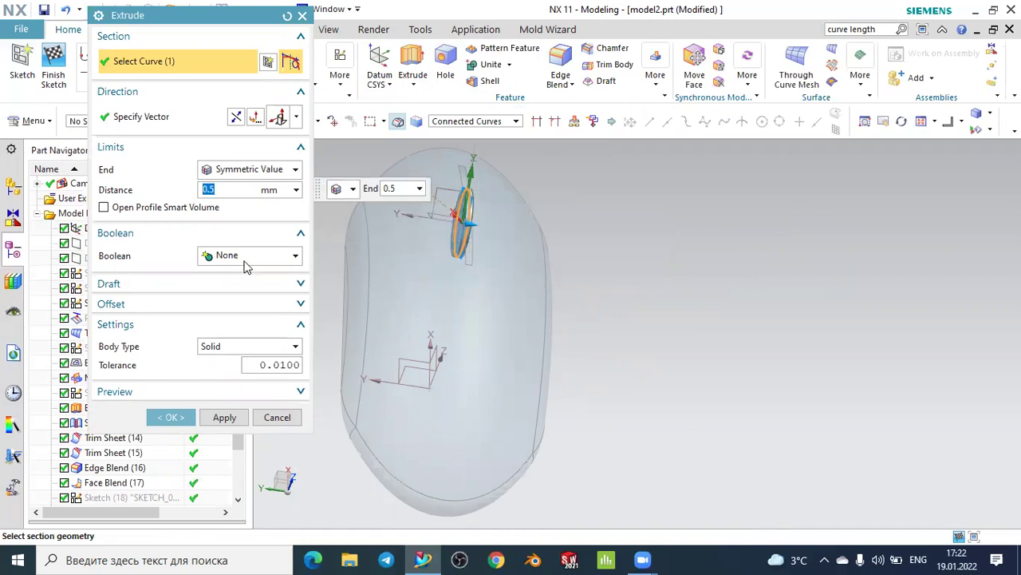
click(170, 416)
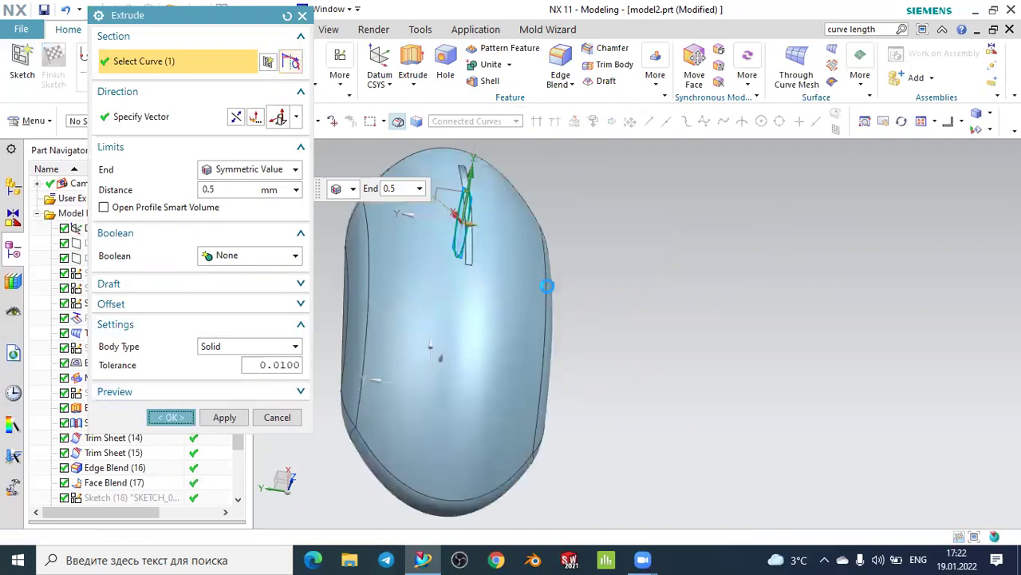
click(786, 114)
click(775, 134)
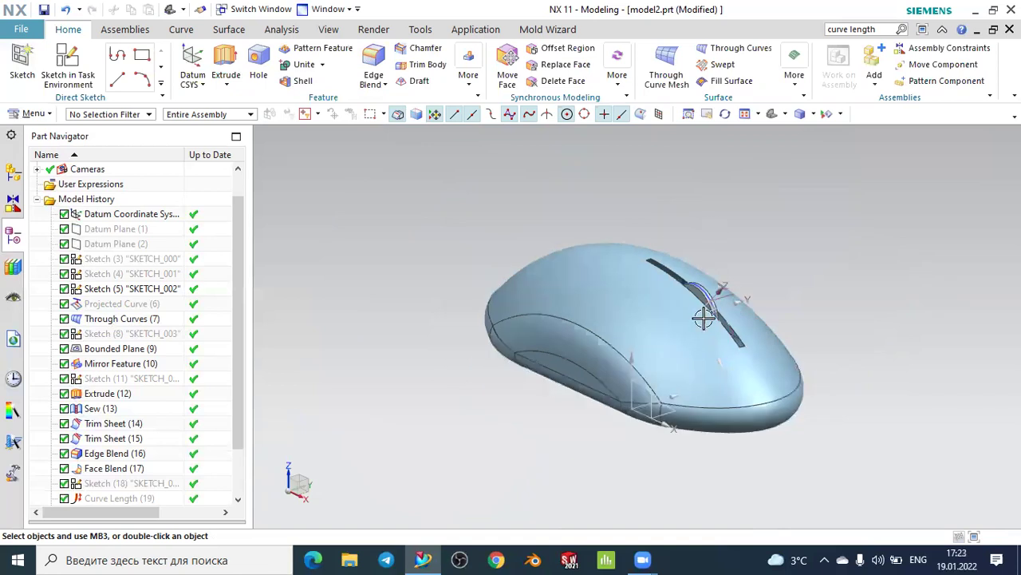
Round both circular edges of the disc with a 0.5 mm Edge Blend
scroll(704, 318, up, 5)
click(706, 268)
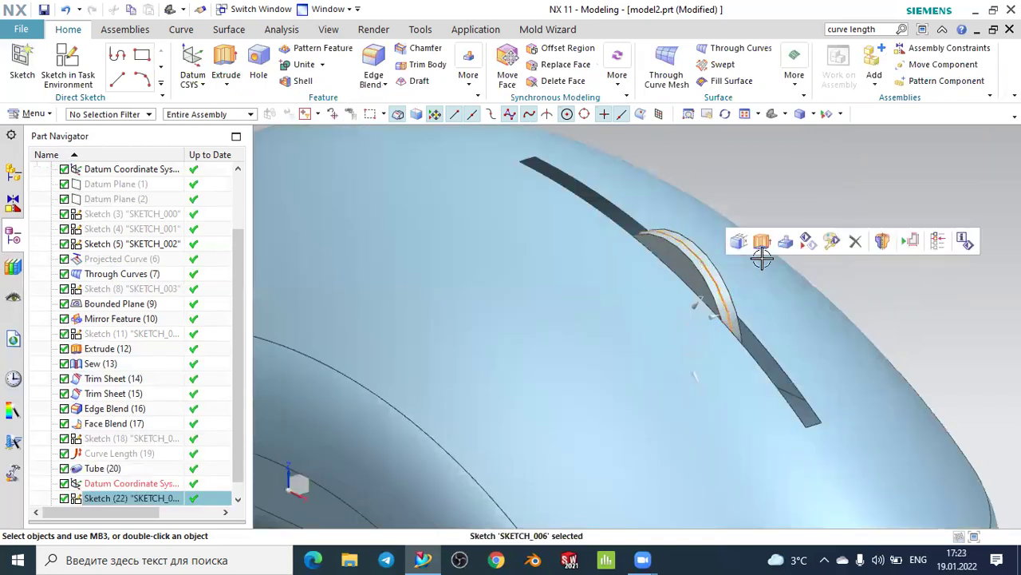
key(Escape)
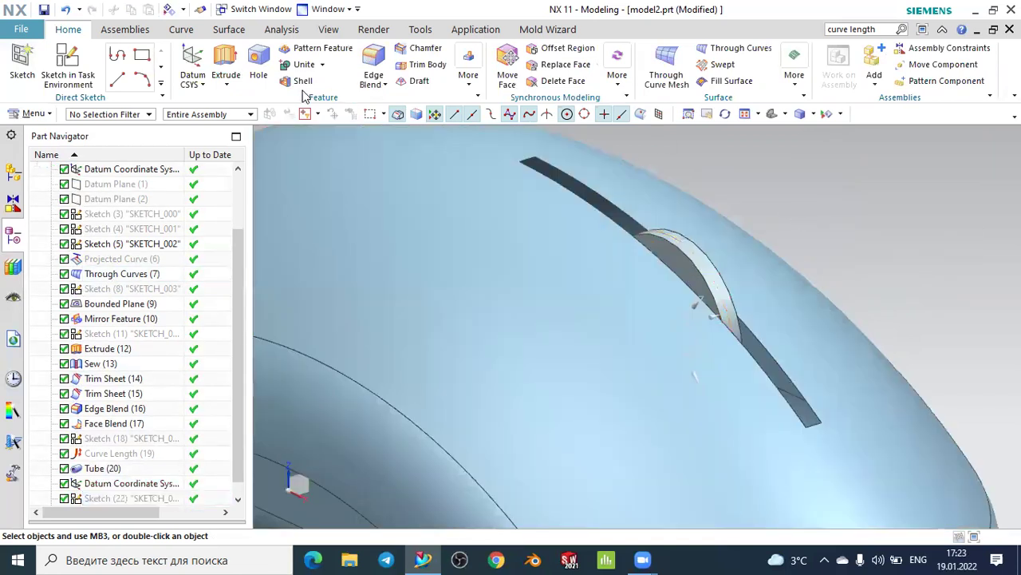
click(372, 66)
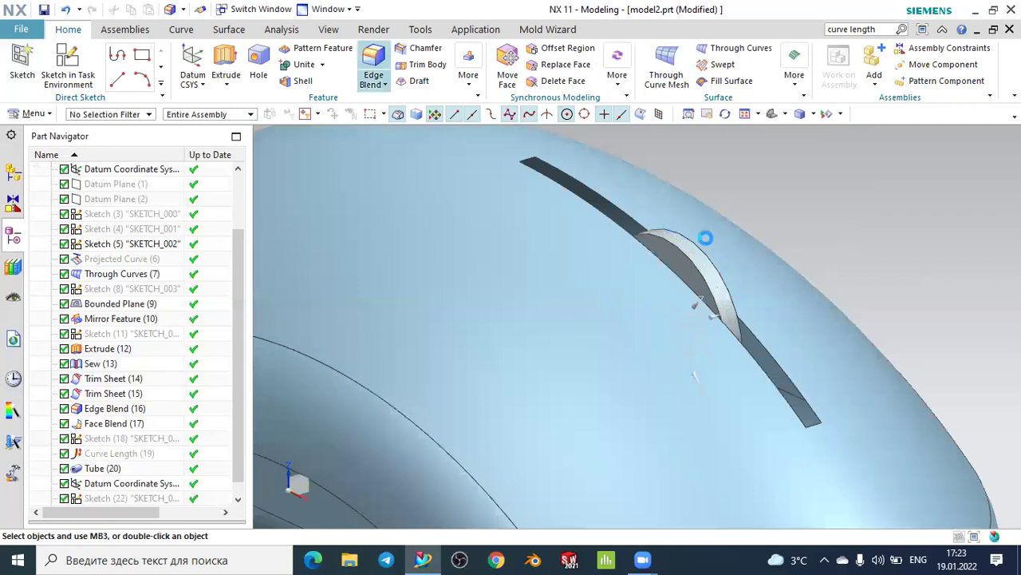
scroll(705, 237, up, 1)
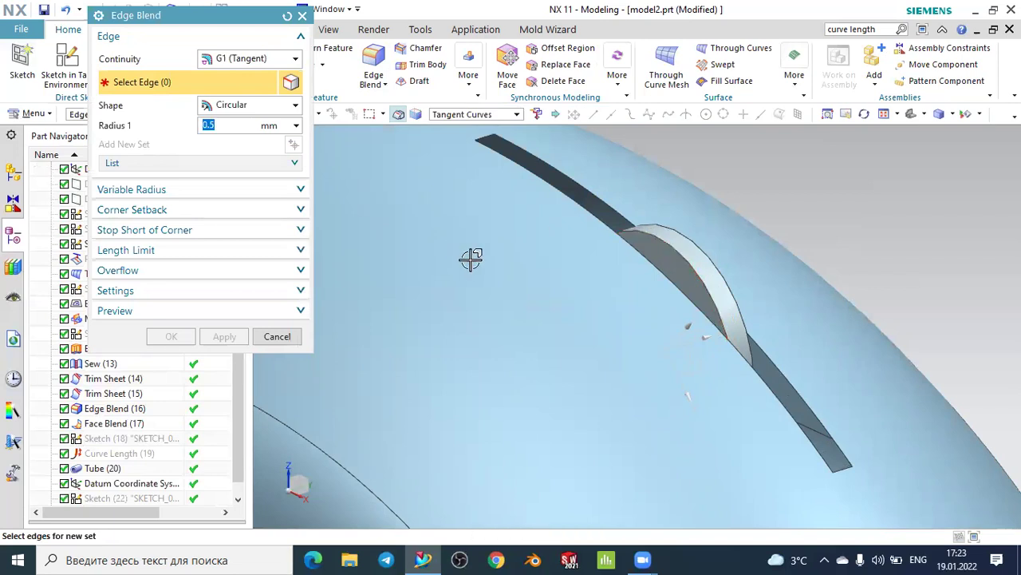
click(706, 280)
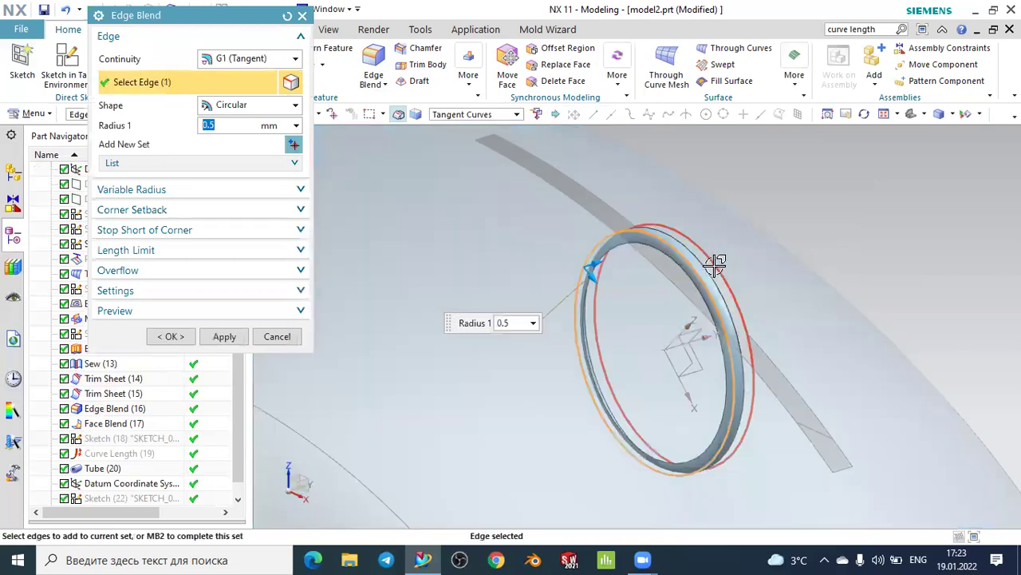
click(713, 264)
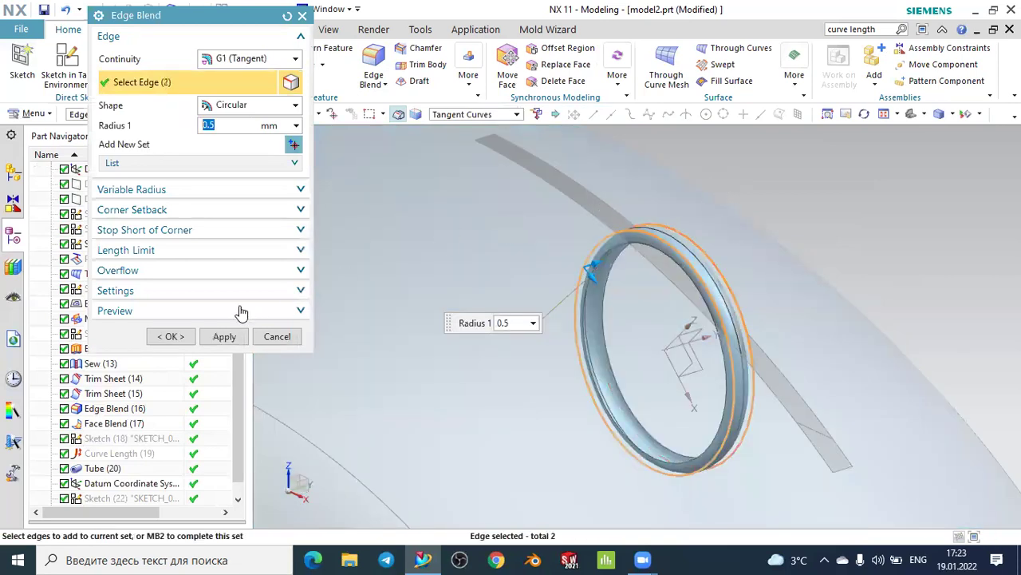
scroll(518, 231, down, 3)
scroll(751, 211, down, 2)
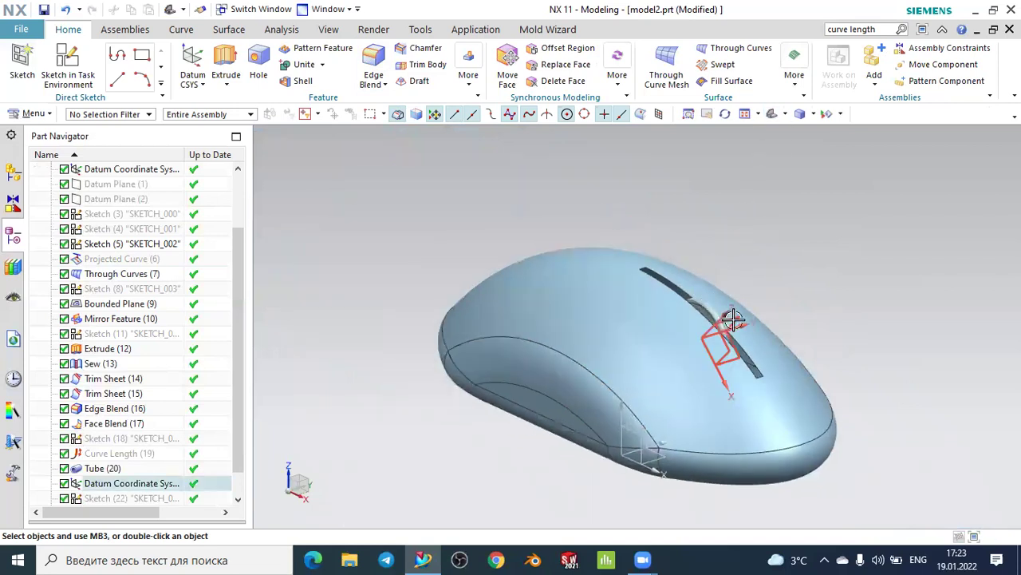
Orbit and reorient the model to inspect the new disc blend
scroll(707, 311, up, 2)
scroll(707, 307, up, 2)
scroll(707, 307, down, 4)
mouse_move(779, 290)
middle_down()
mouse_move(695, 273)
mouse_move(627, 292)
mouse_move(701, 300)
middle_up()
click(799, 115)
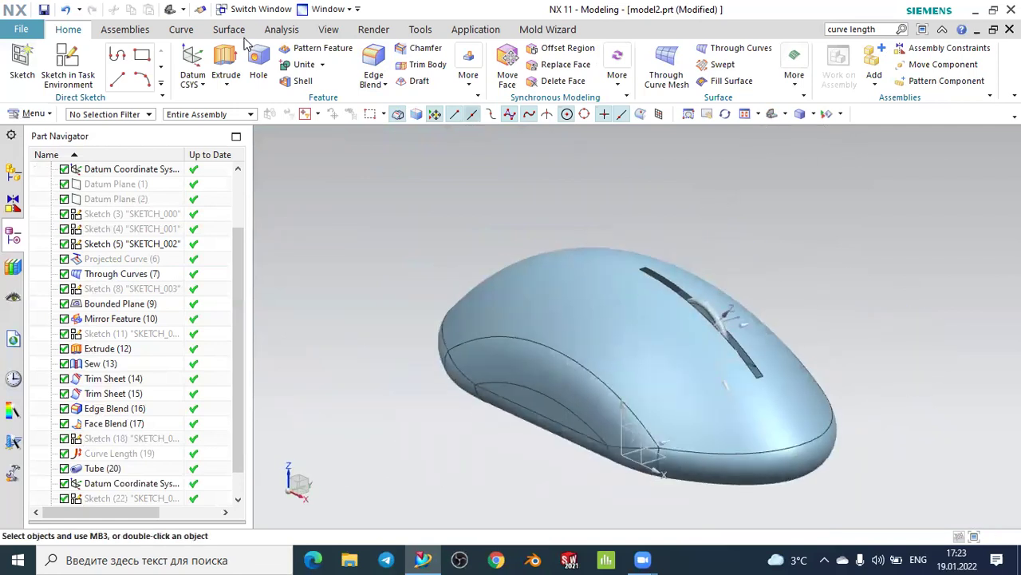
Preview a Y-axis section plane at offset -4 through the disc, then cancel it
click(319, 32)
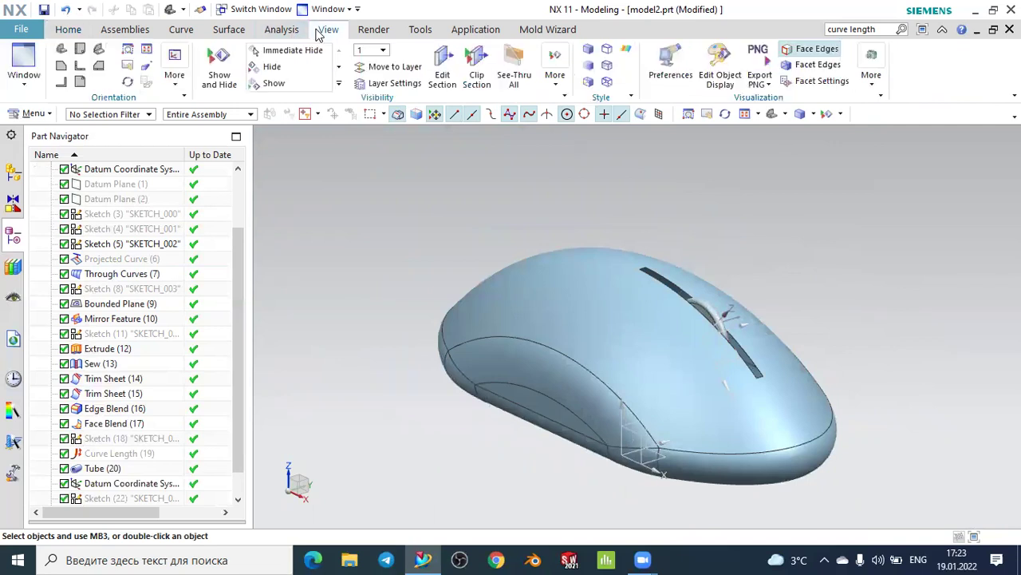
click(442, 62)
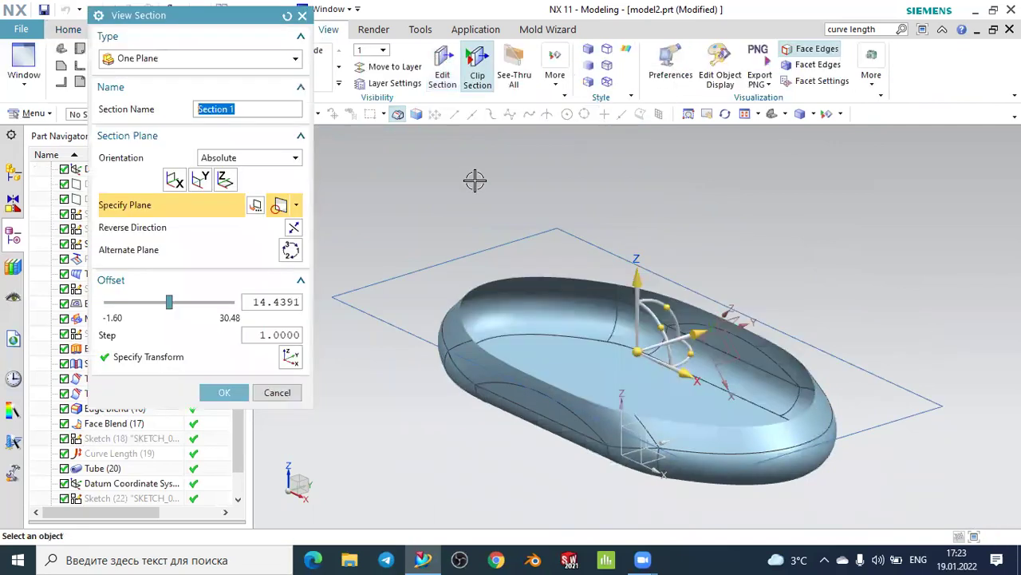
click(199, 184)
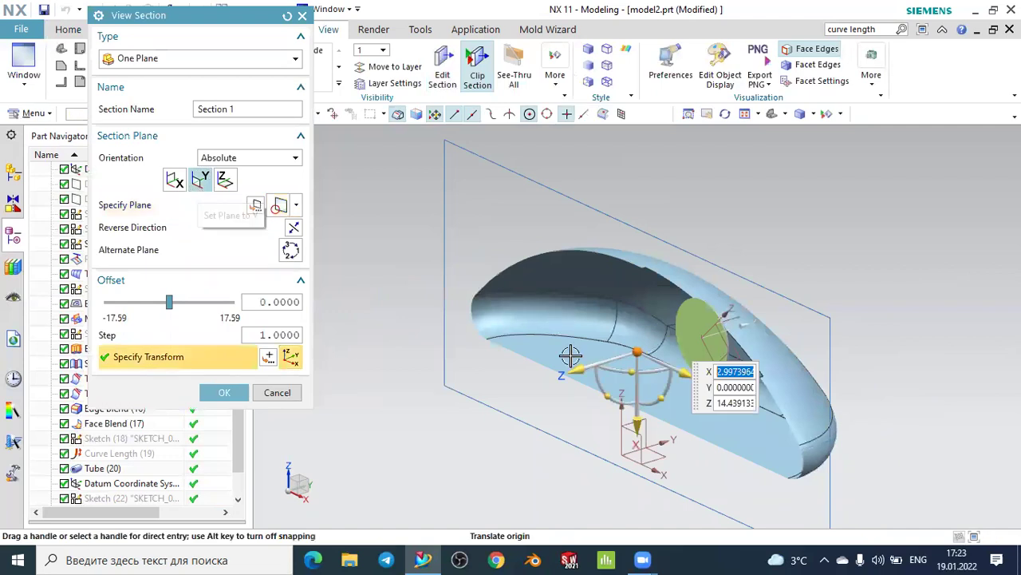
mouse_move(575, 367)
mouse_down()
mouse_move(520, 391)
mouse_move(597, 352)
mouse_up()
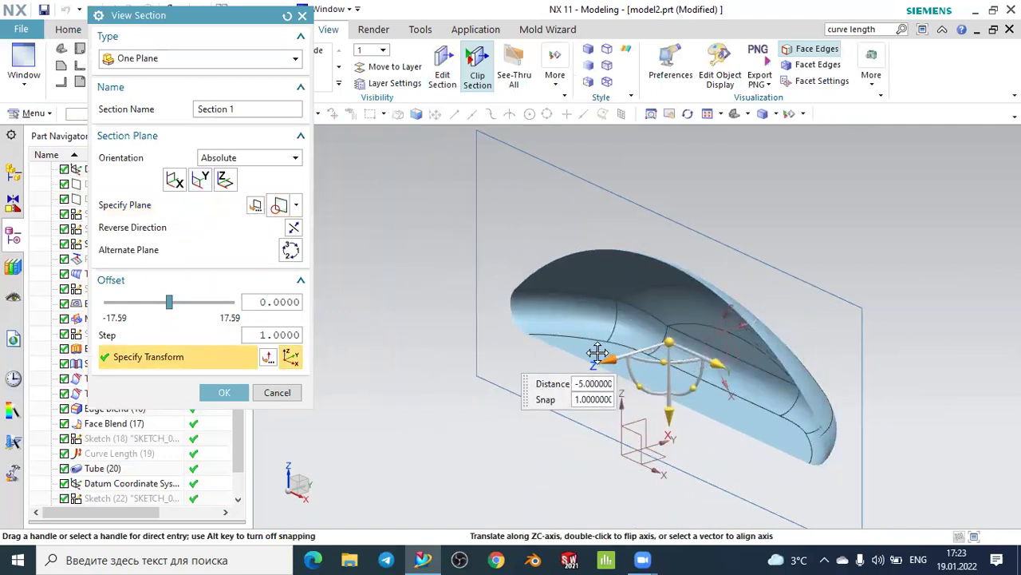
drag(597, 353, 452, 332)
mouse_move(450, 378)
middle_down()
mouse_move(506, 346)
mouse_move(526, 364)
mouse_move(475, 377)
mouse_move(486, 410)
mouse_move(463, 376)
middle_up()
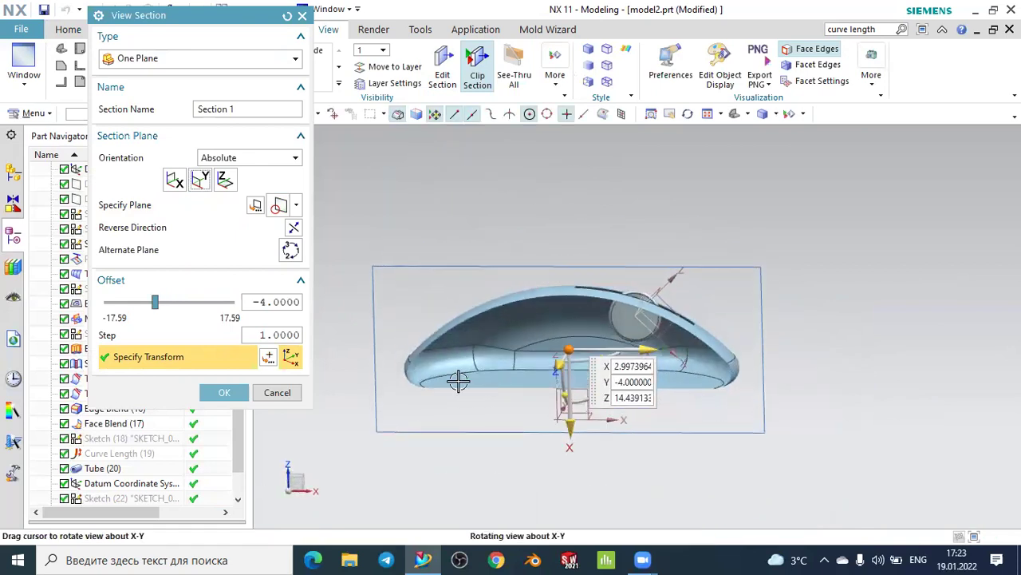
click(290, 392)
mouse_move(766, 223)
middle_down()
mouse_move(782, 221)
mouse_move(761, 231)
mouse_move(707, 212)
mouse_move(679, 242)
mouse_move(607, 267)
middle_up()
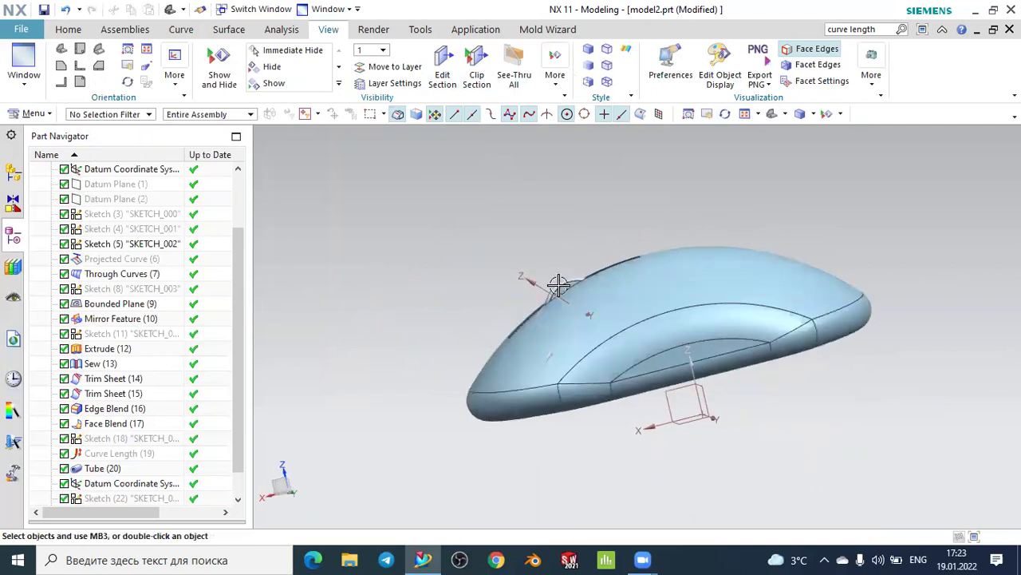
Hide both datum coordinate systems, leaving only the grooved mouse shell and disc
click(524, 277)
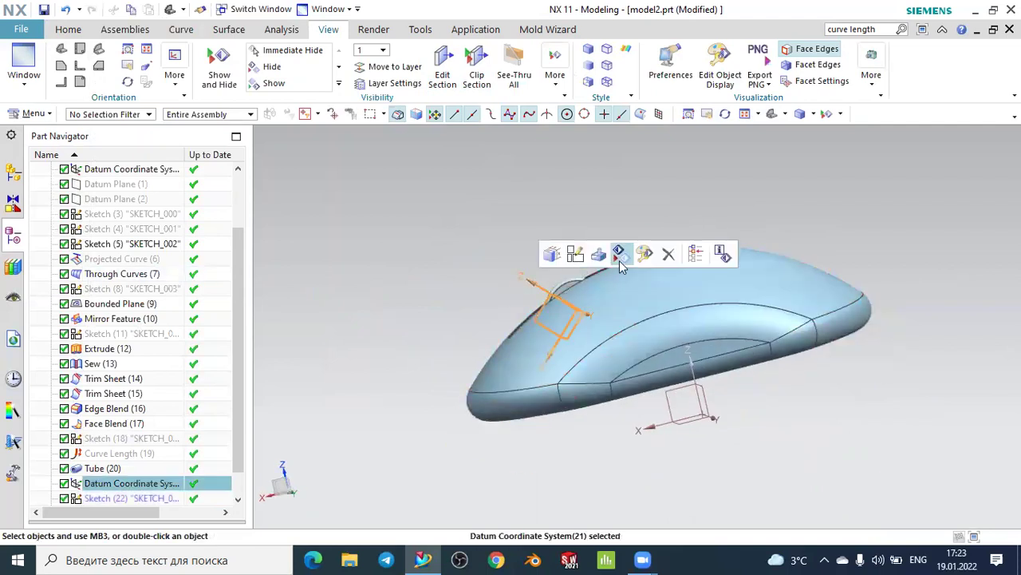
click(691, 405)
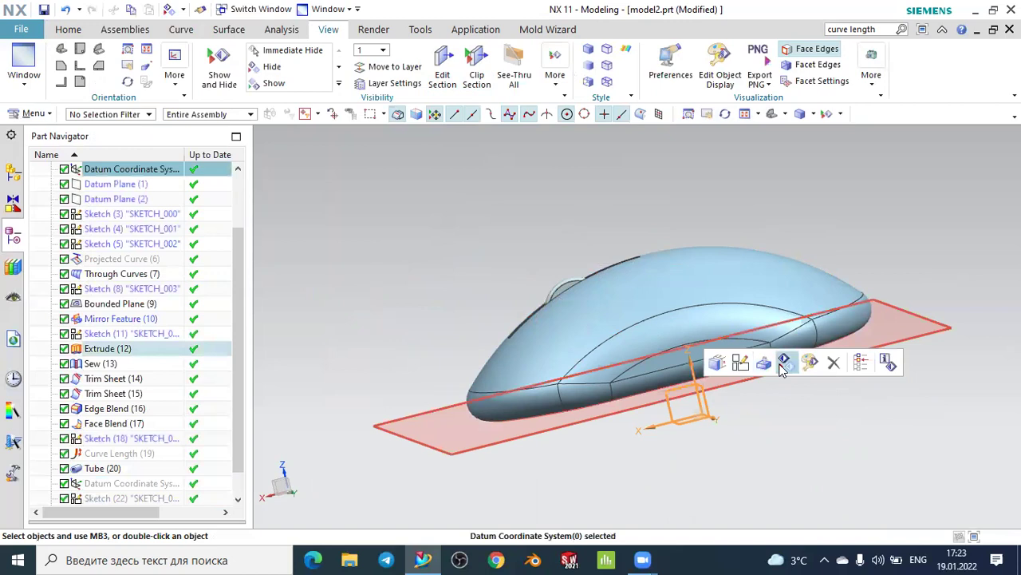
click(784, 367)
mouse_move(789, 395)
middle_down()
mouse_move(929, 390)
mouse_move(789, 388)
mouse_move(761, 415)
mouse_move(723, 404)
mouse_move(825, 406)
mouse_move(814, 391)
mouse_move(800, 396)
middle_up()
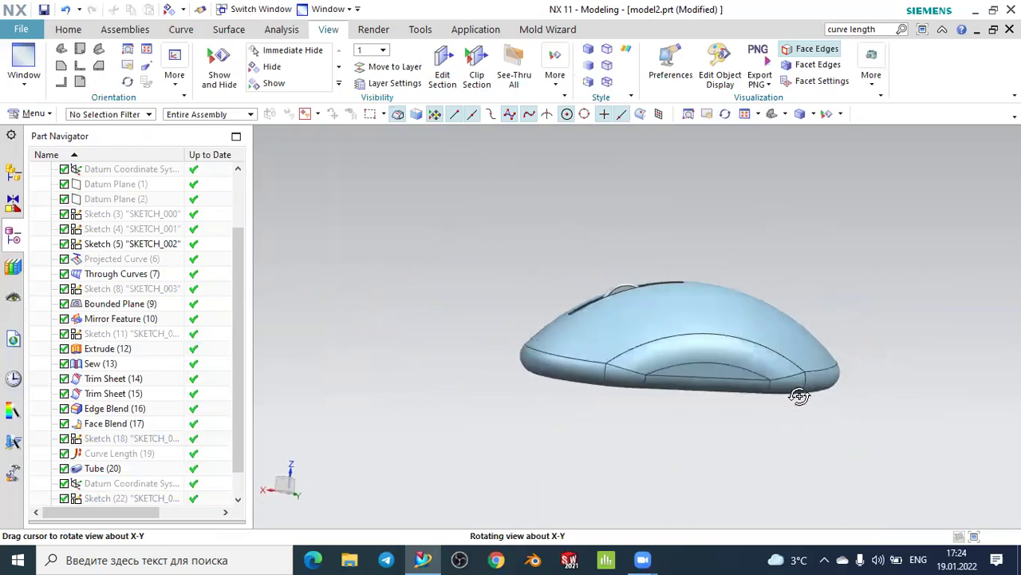
mouse_move(800, 396)
middle_down()
mouse_move(790, 426)
mouse_move(782, 399)
mouse_move(734, 388)
mouse_move(782, 391)
mouse_move(795, 408)
mouse_move(720, 399)
mouse_move(786, 408)
middle_up()
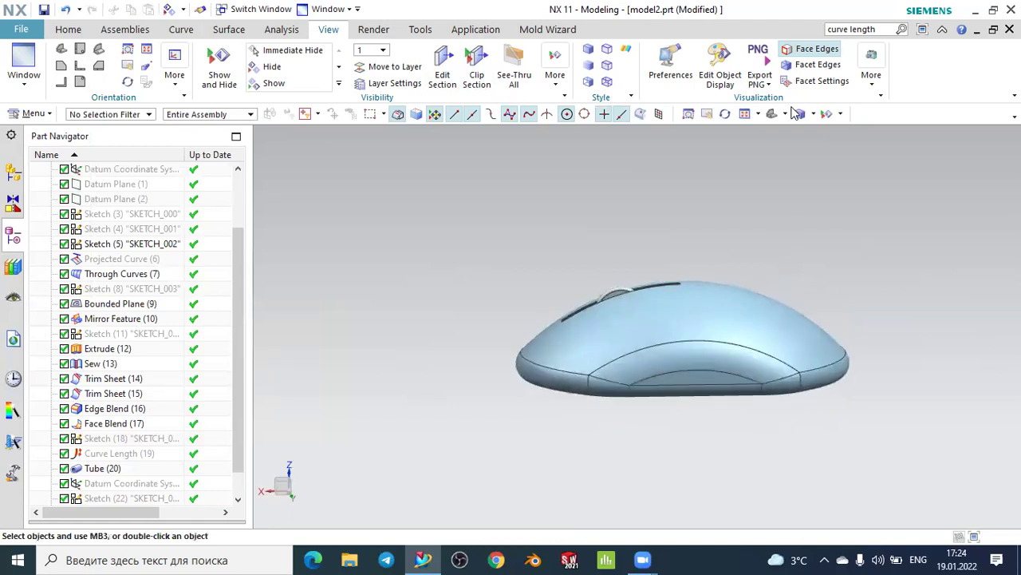
middle_drag(753, 178, 513, 267)
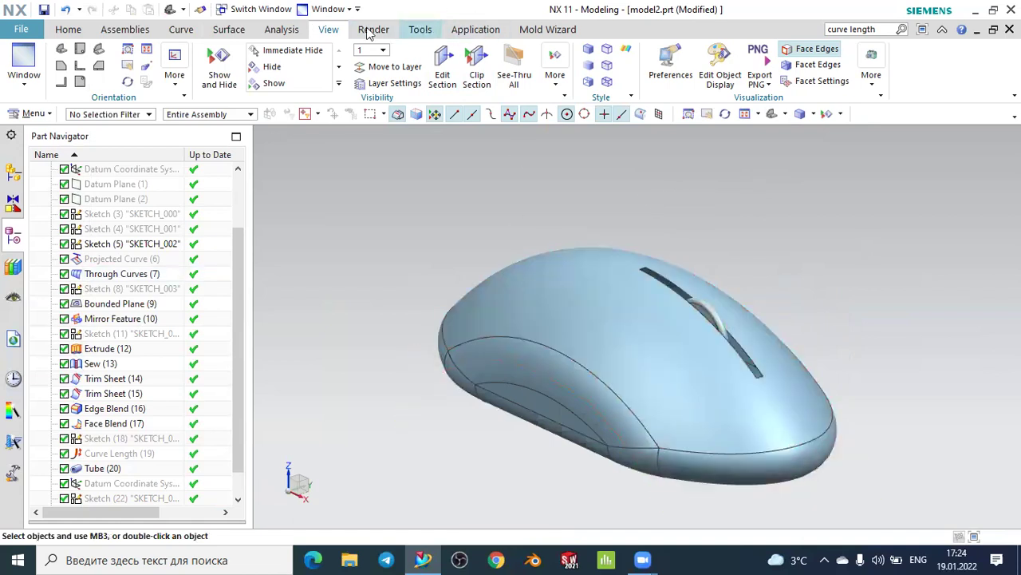
Recolour the mouse shell body to Medium Midnight using Edit Object Display
click(720, 65)
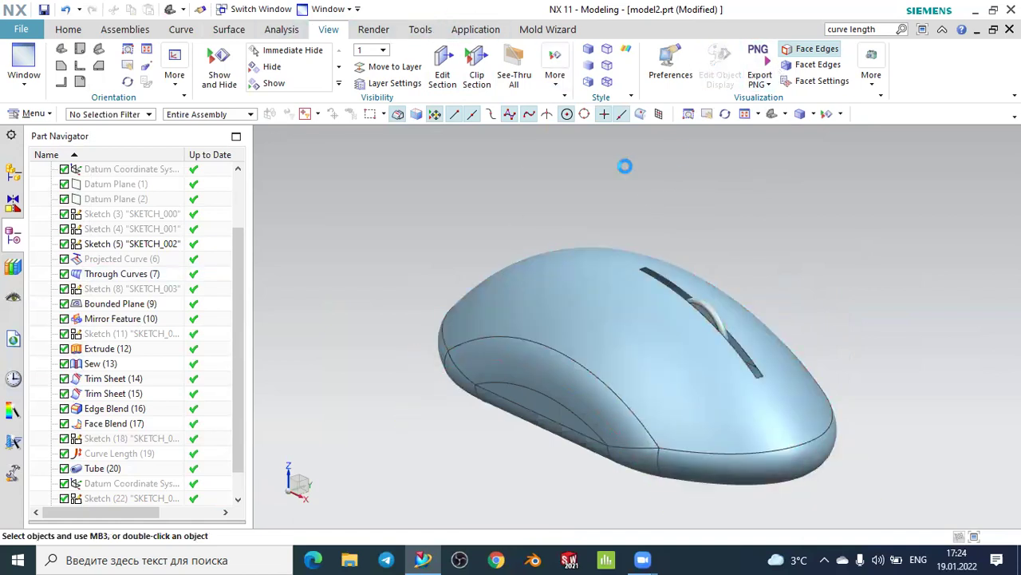
click(571, 260)
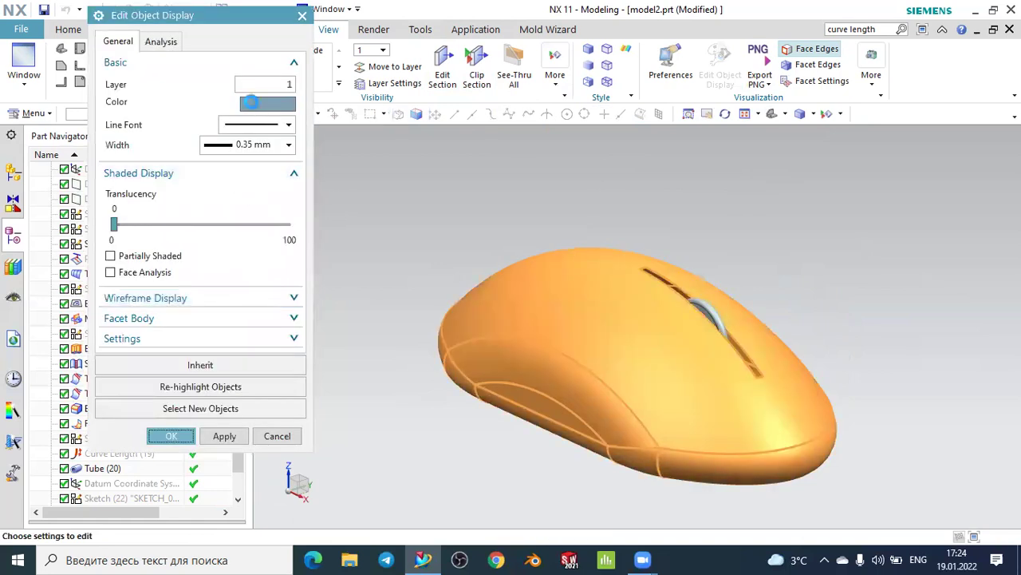
click(248, 83)
click(140, 204)
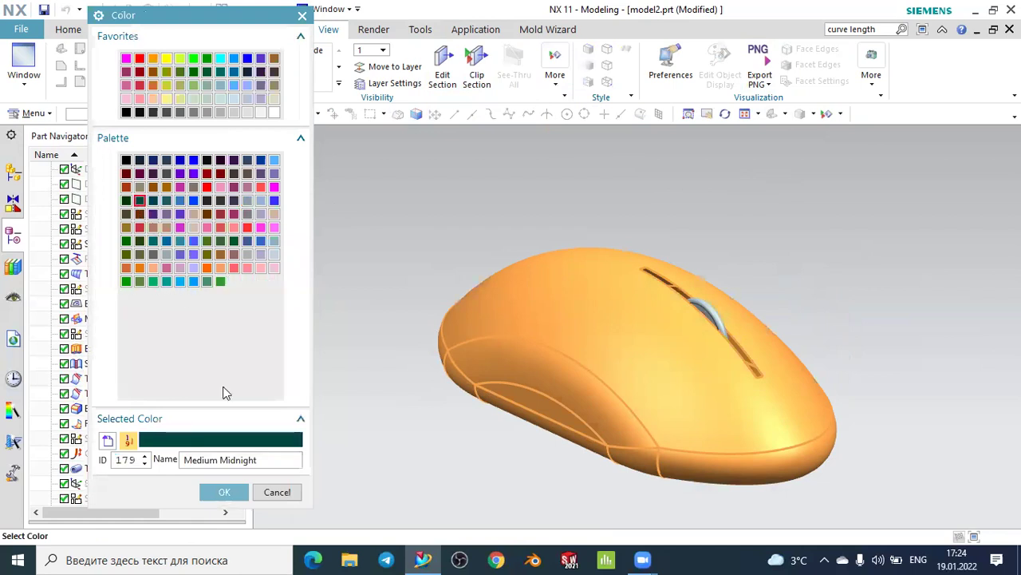
click(224, 491)
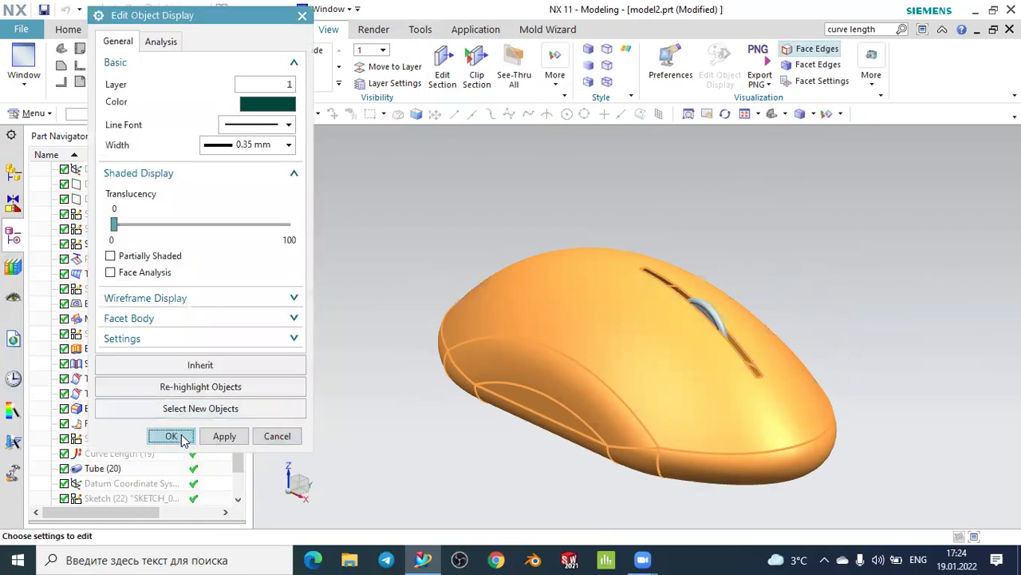
click(182, 440)
mouse_move(407, 314)
middle_down()
mouse_move(388, 324)
mouse_move(660, 323)
middle_up()
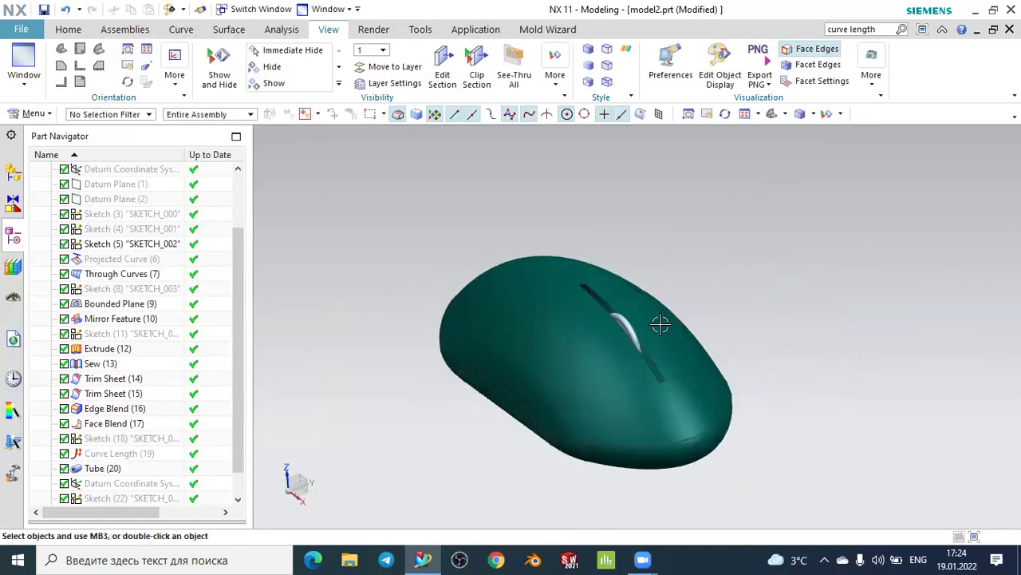
Recolour the scroll-wheel disc to Strong Blue and fit the whole model in view
scroll(639, 335, down, 2)
scroll(631, 343, down, 2)
scroll(619, 348, down, 2)
scroll(611, 347, down, 2)
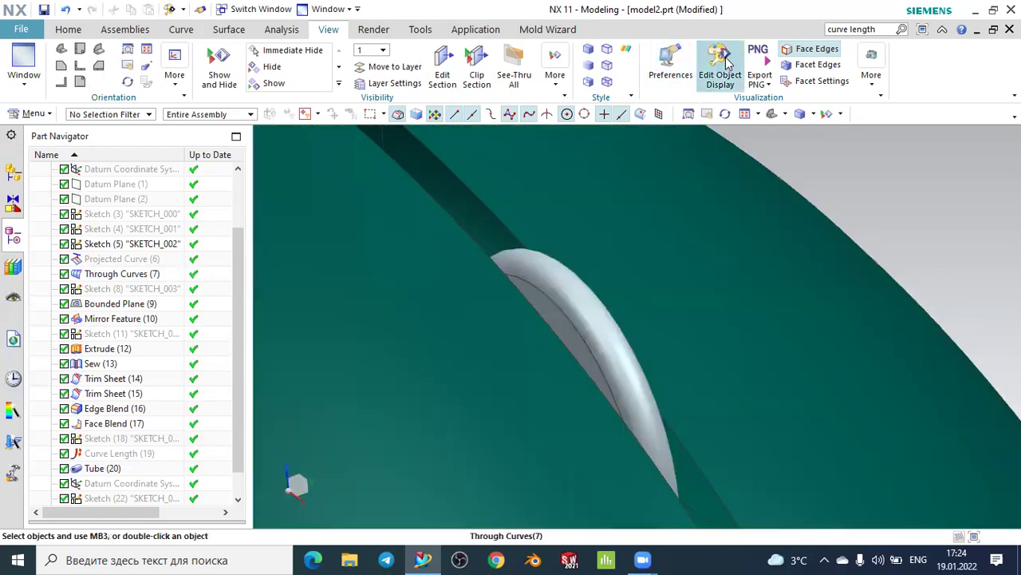
click(720, 71)
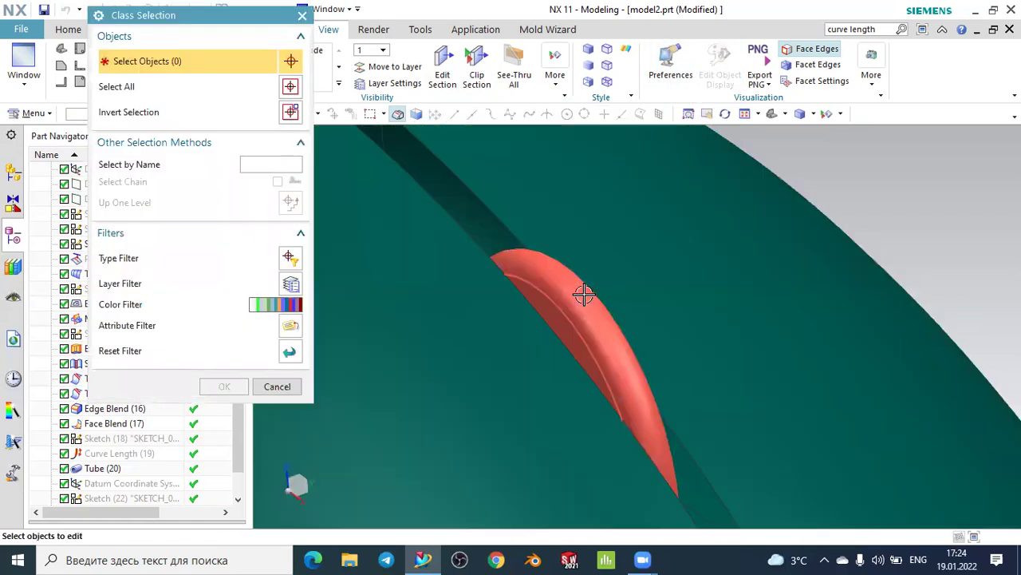
click(584, 295)
click(226, 385)
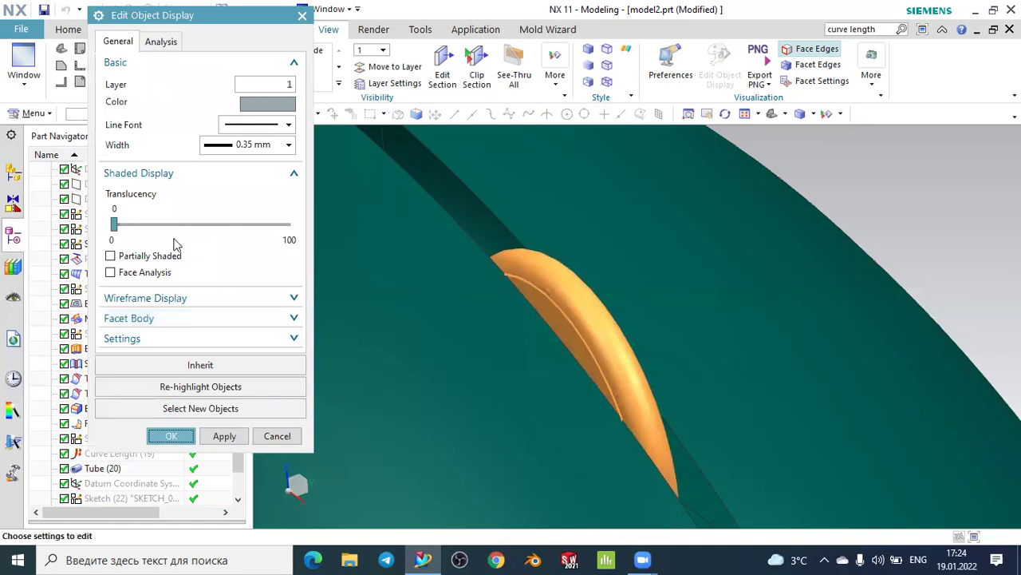
click(283, 107)
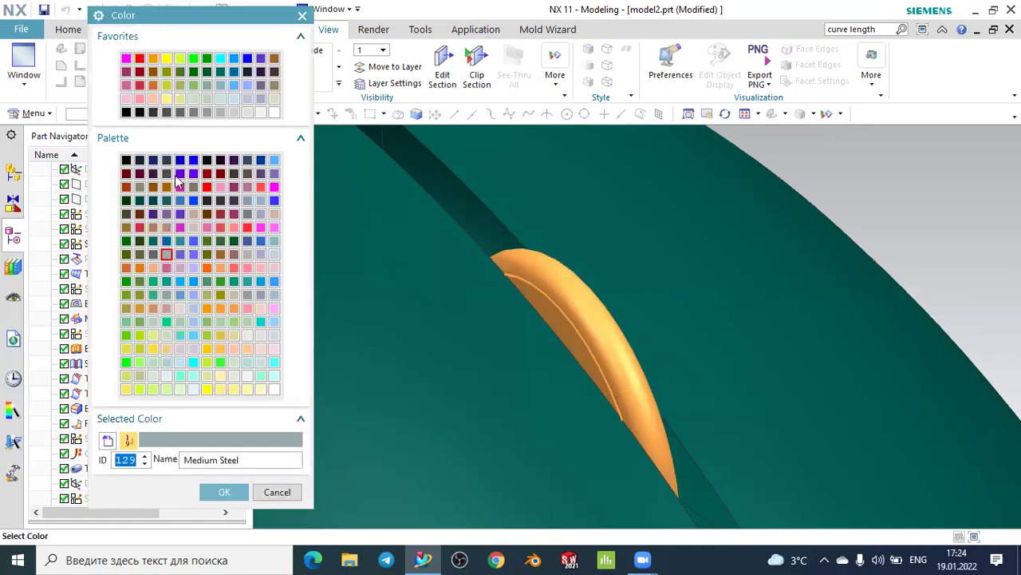
click(274, 201)
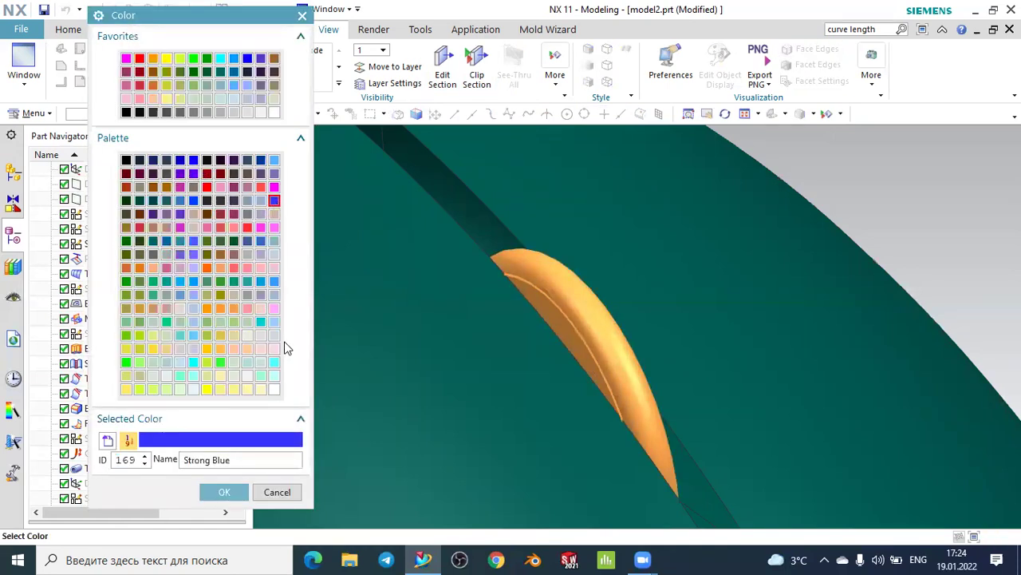
click(226, 492)
click(182, 435)
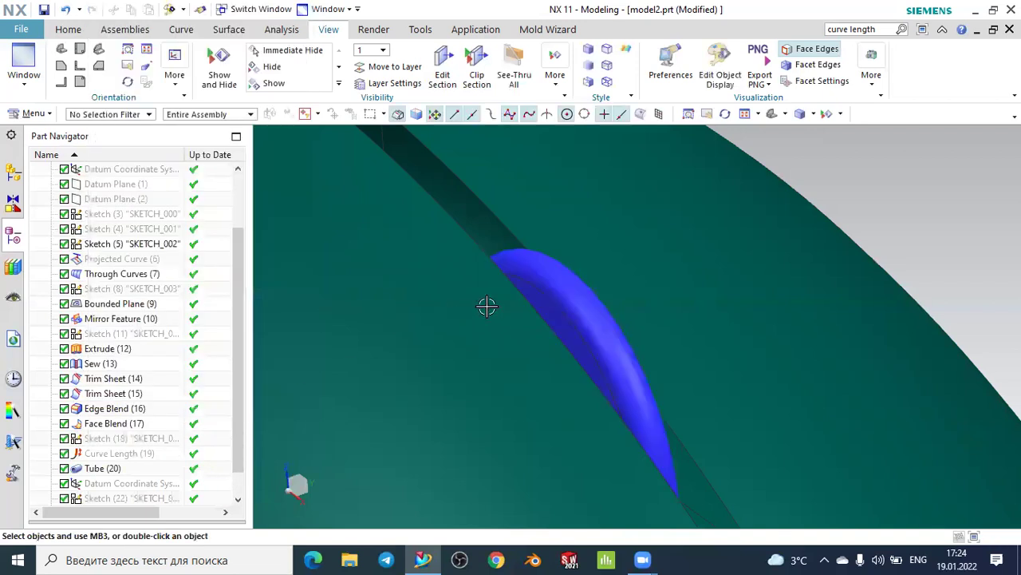
click(769, 114)
Orbit to a low side view and start Trim Sheet from the Surface tools
mouse_move(759, 221)
middle_down()
mouse_move(723, 247)
mouse_move(705, 213)
mouse_move(727, 223)
mouse_move(711, 235)
mouse_move(643, 233)
mouse_move(724, 235)
mouse_move(736, 246)
mouse_move(717, 243)
mouse_move(677, 205)
middle_up()
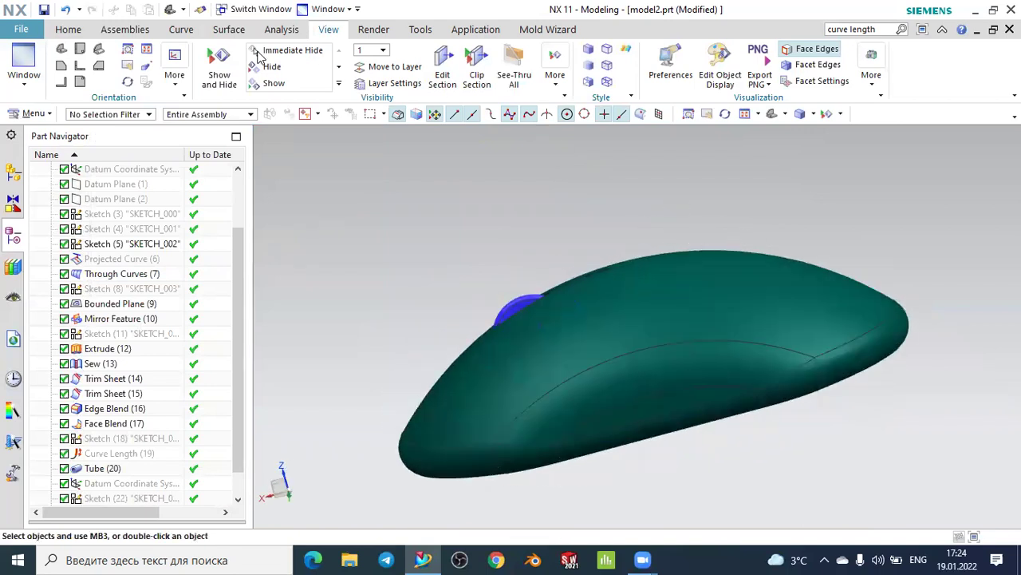
click(228, 29)
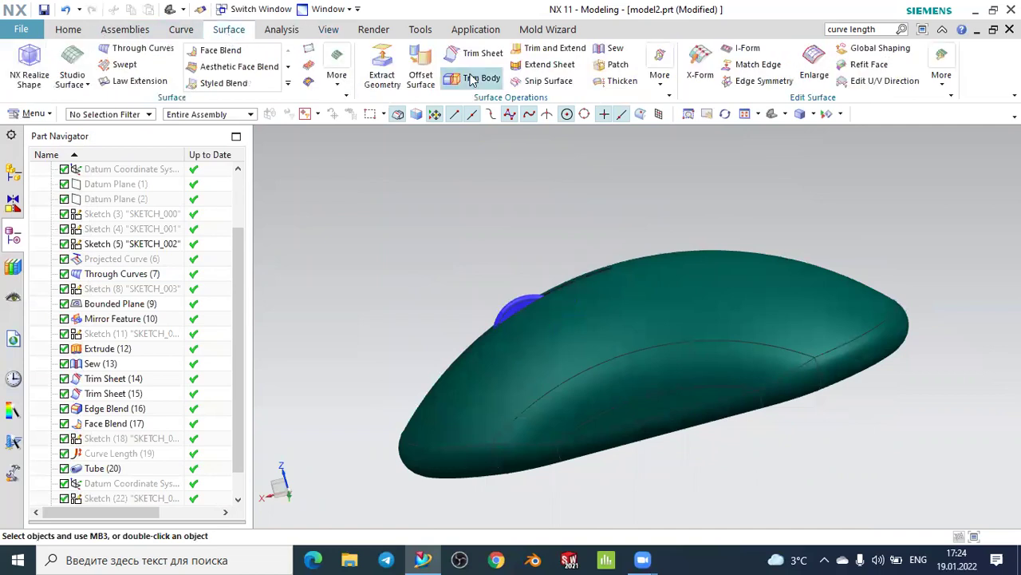
click(479, 53)
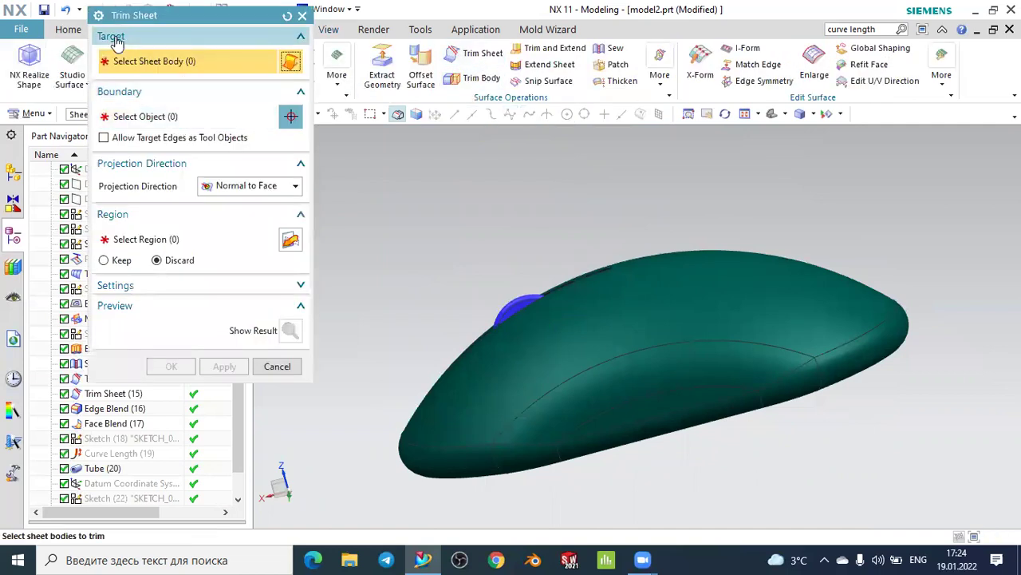
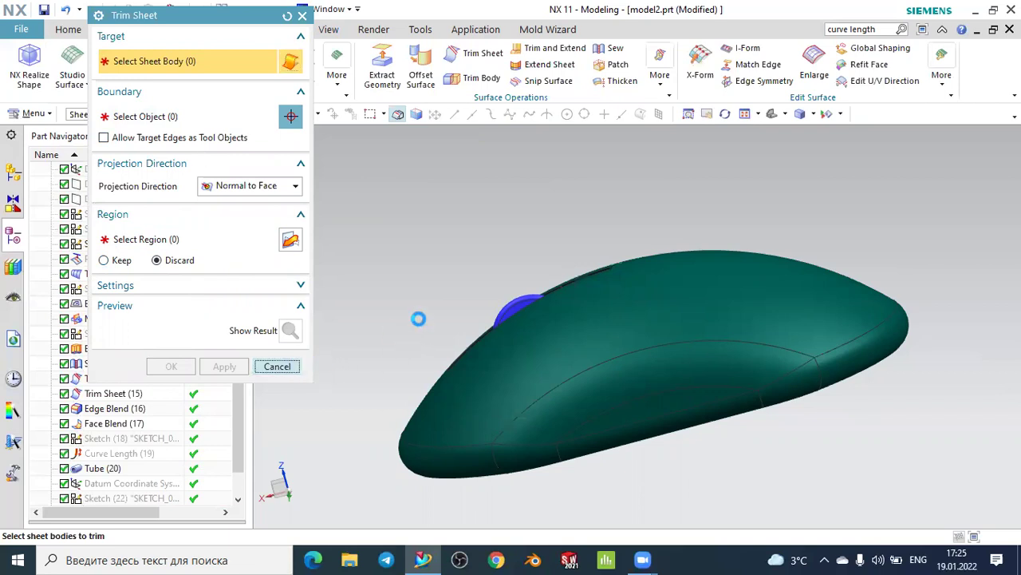
Abandon the unfinished sheet trim and create model3.prt from the Model template
key(Escape)
mouse_move(428, 309)
middle_down()
mouse_move(599, 306)
mouse_move(532, 262)
middle_up()
click(72, 29)
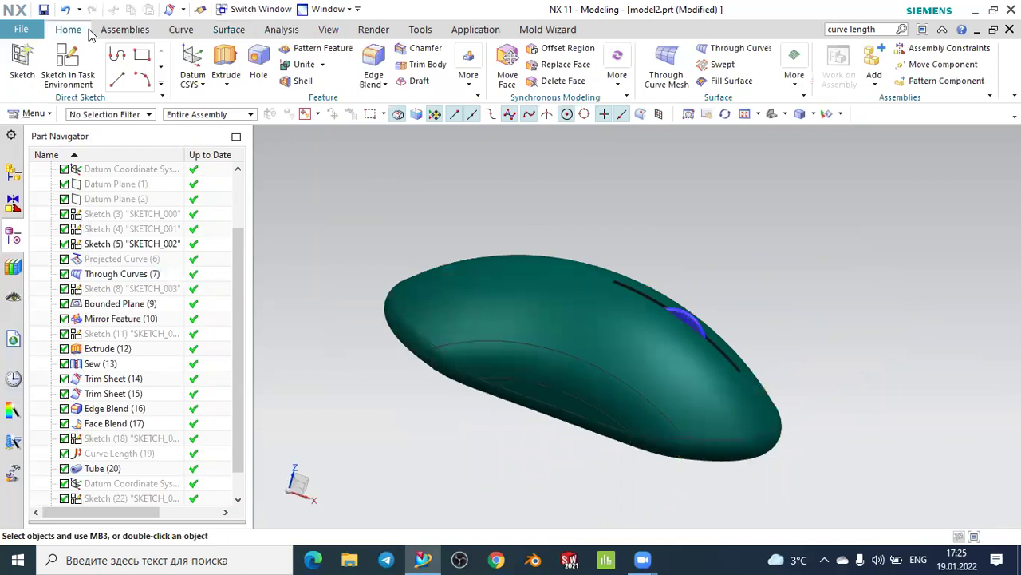
click(32, 32)
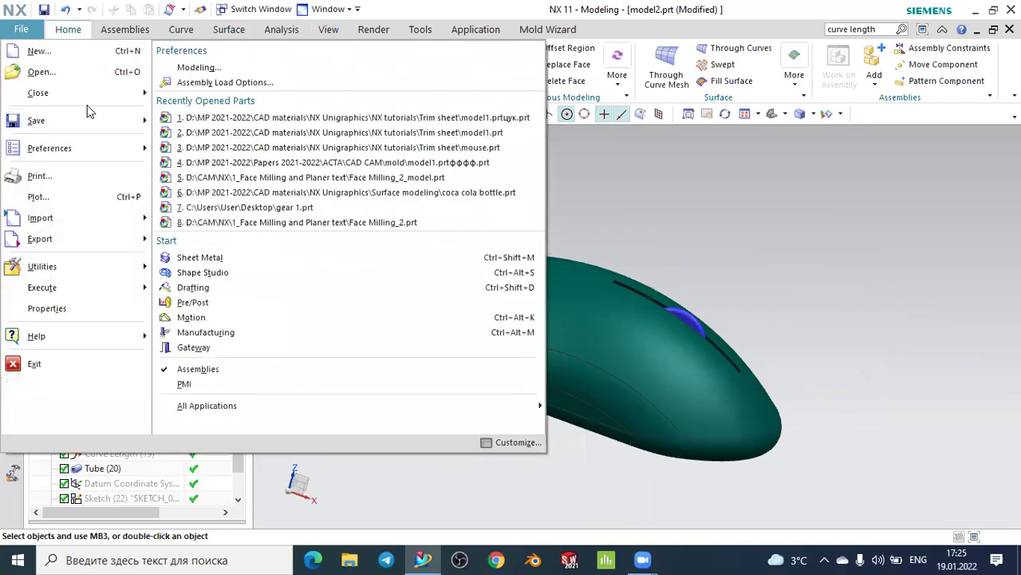
click(40, 50)
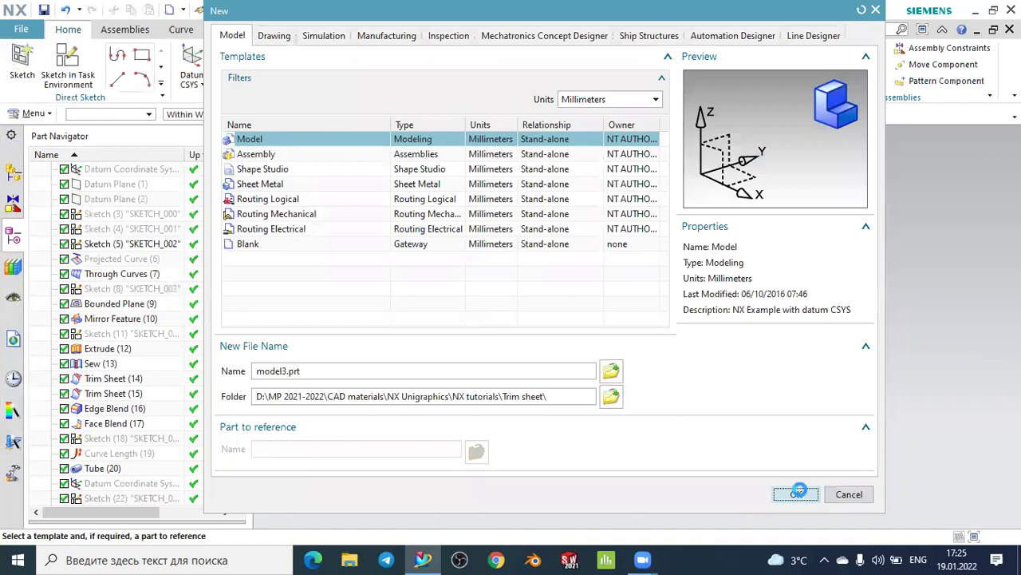
click(798, 493)
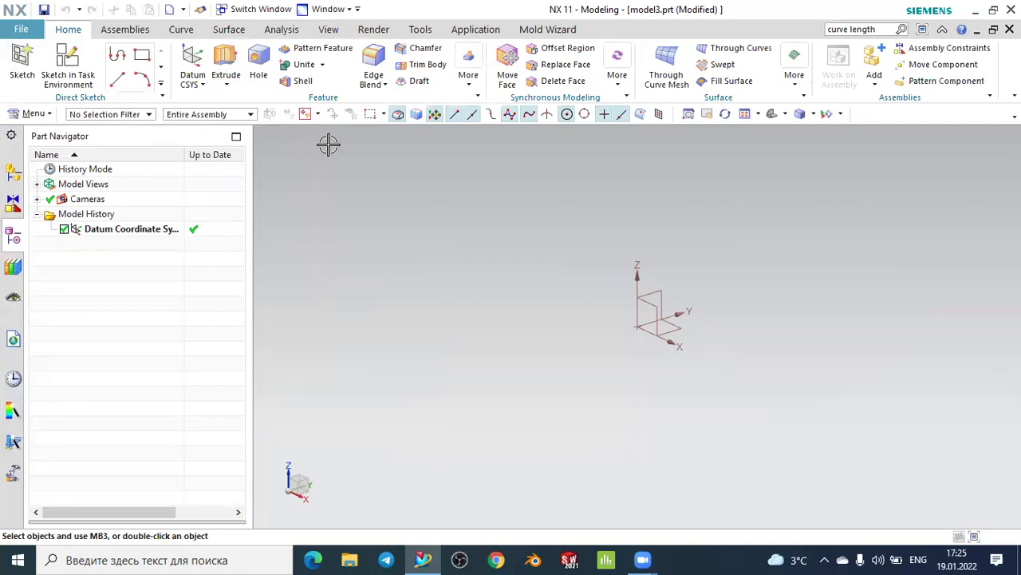
Sketch a circle centred on the origin on the XY plane
click(23, 62)
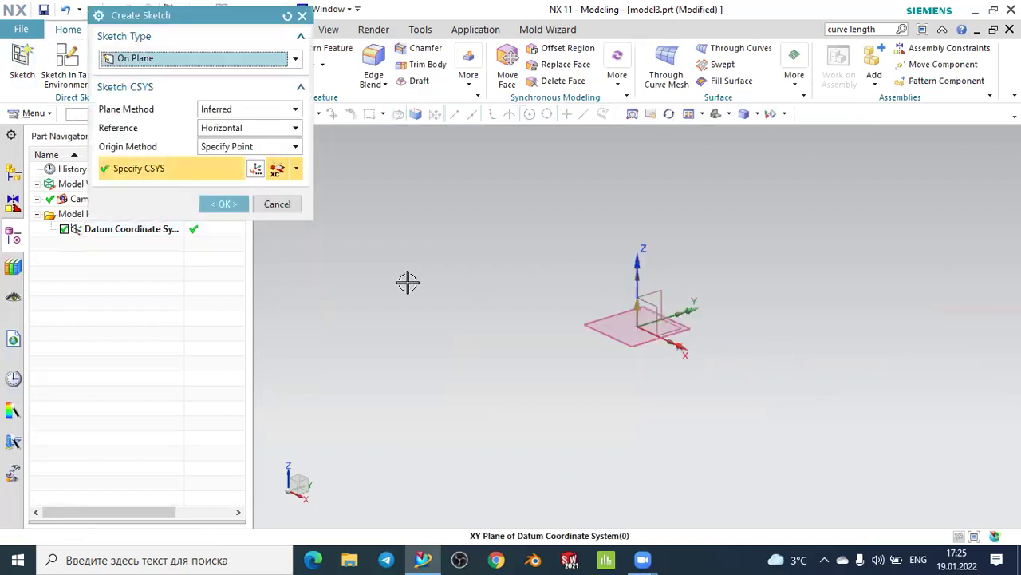
click(232, 197)
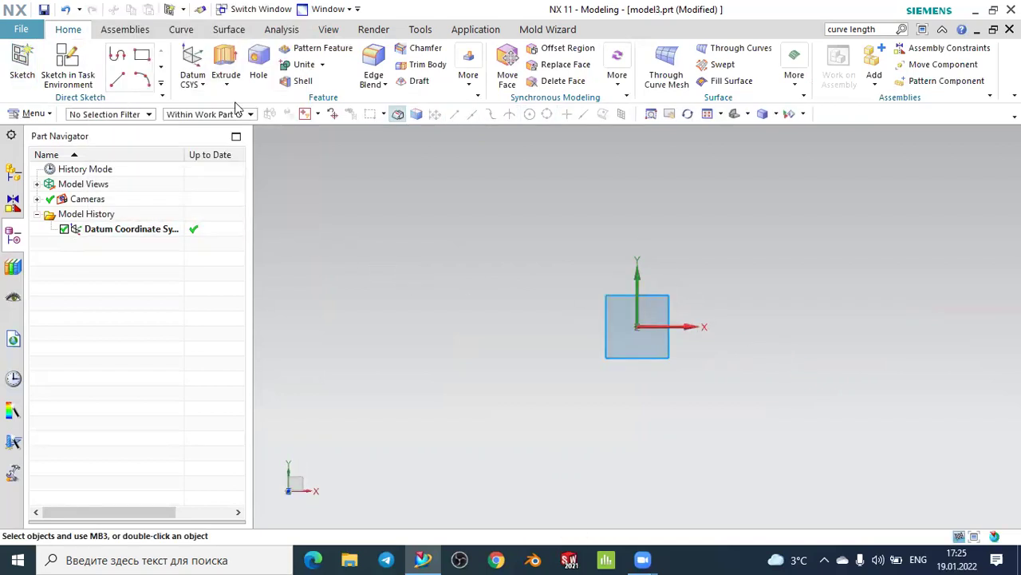
click(201, 54)
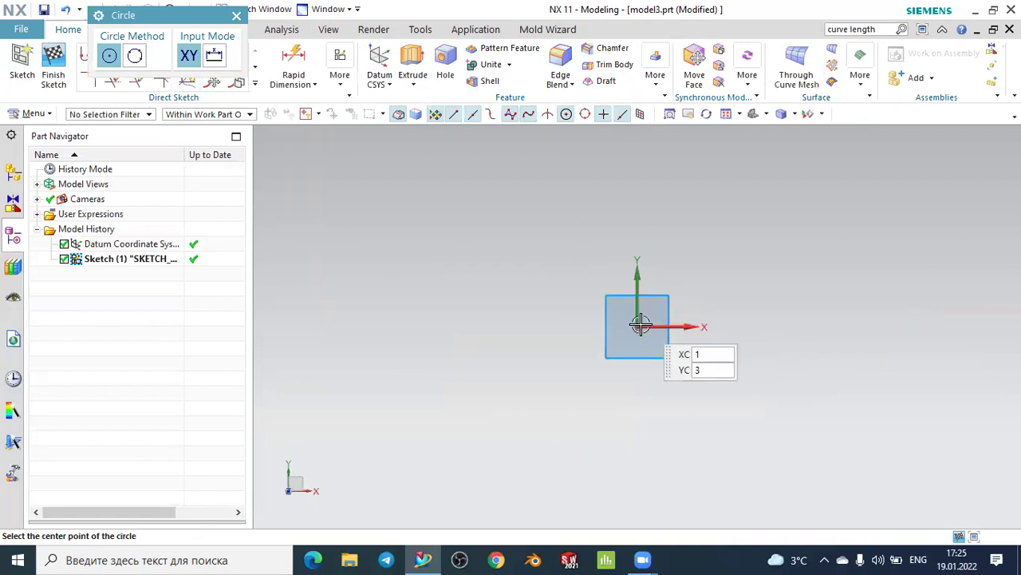
click(637, 326)
click(673, 258)
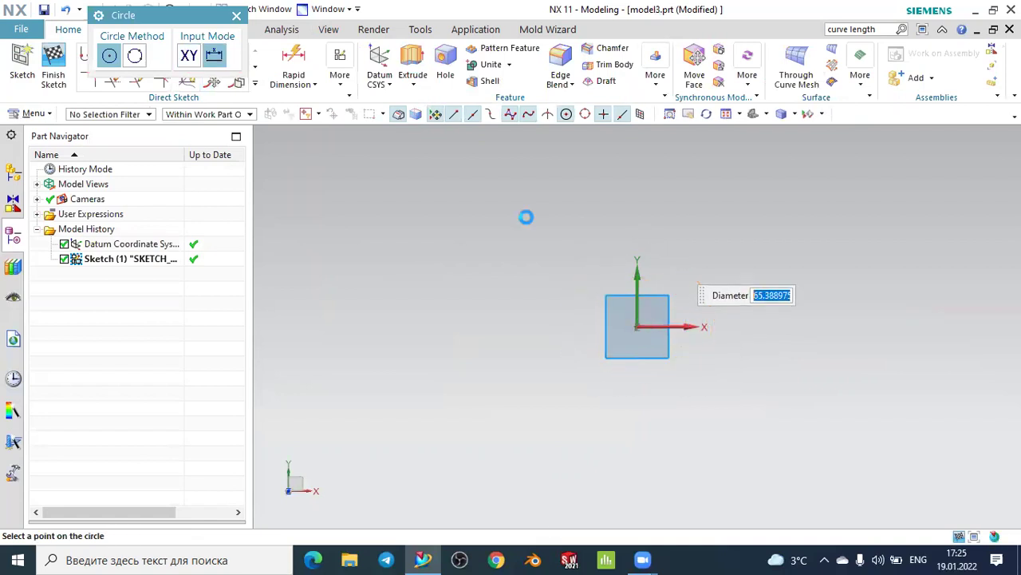
key(Escape)
click(54, 64)
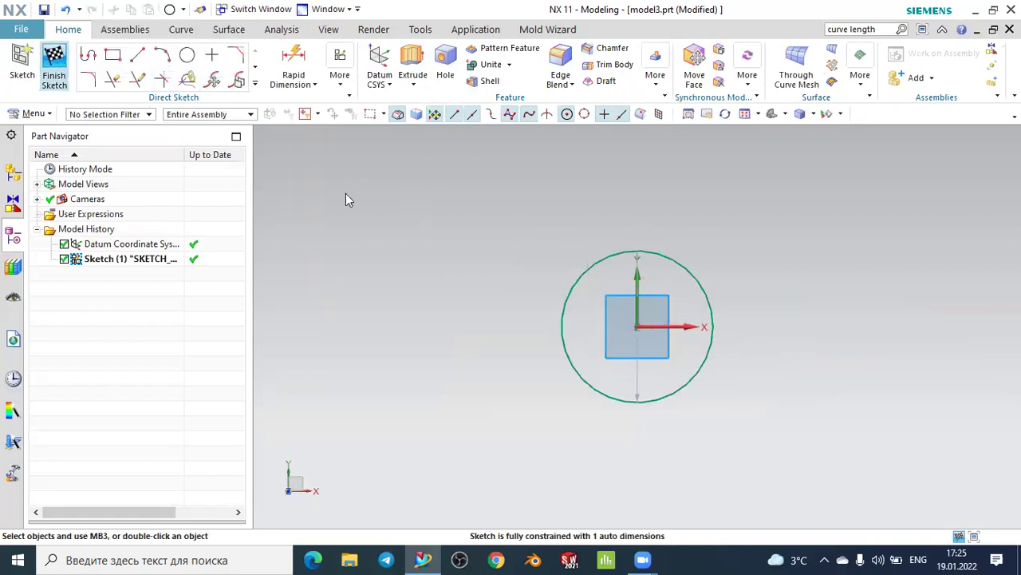
mouse_move(464, 262)
middle_down()
mouse_move(464, 227)
mouse_move(436, 226)
middle_up()
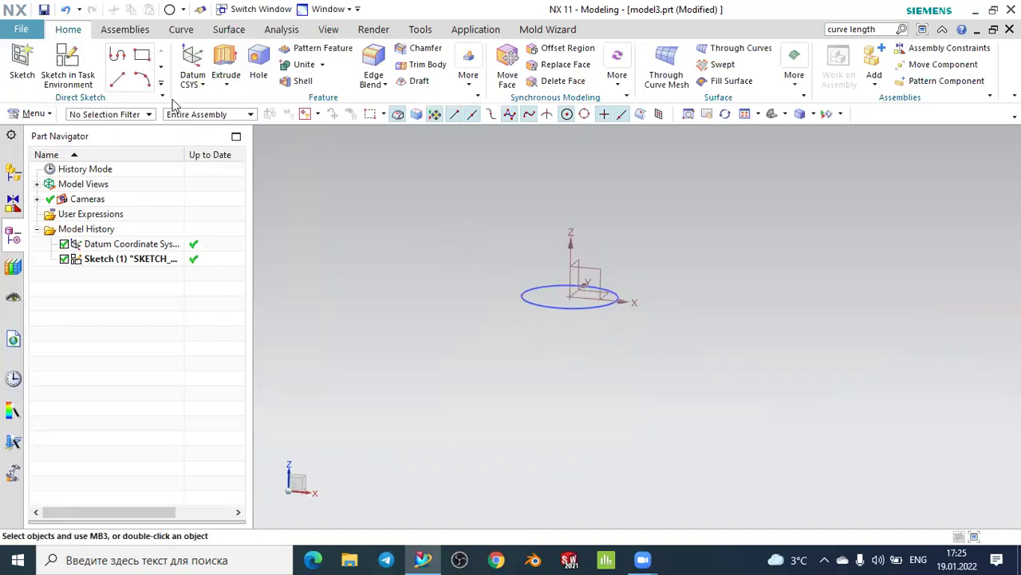
Create a datum plane offset 135 mm above the XY plane
click(202, 84)
click(208, 105)
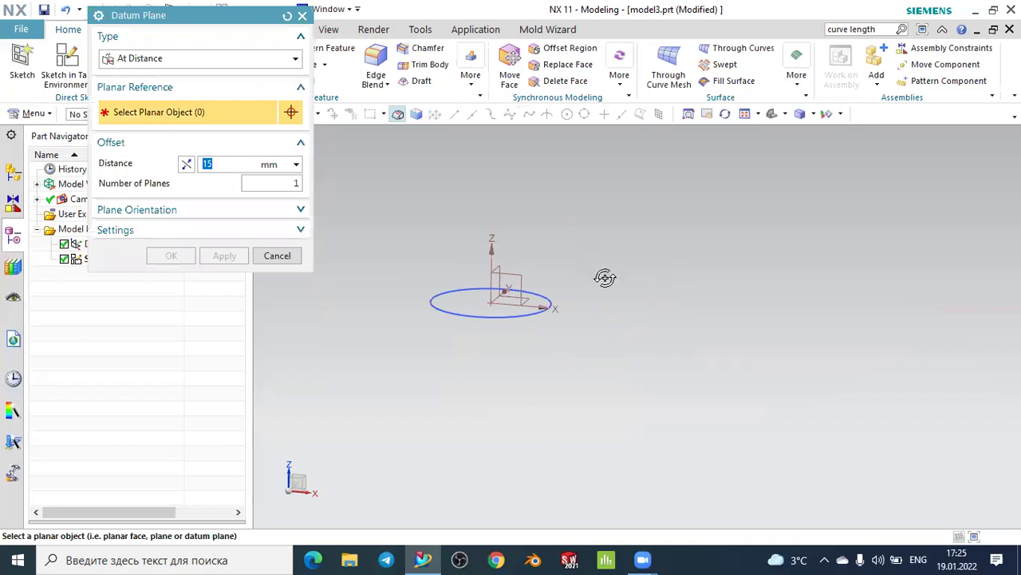
click(549, 290)
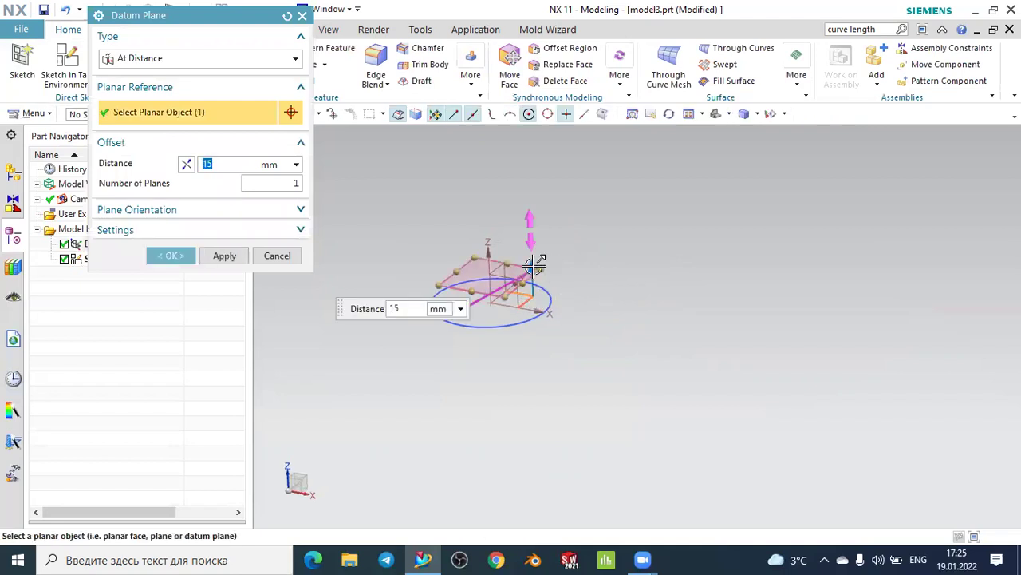
drag(534, 265, 596, 205)
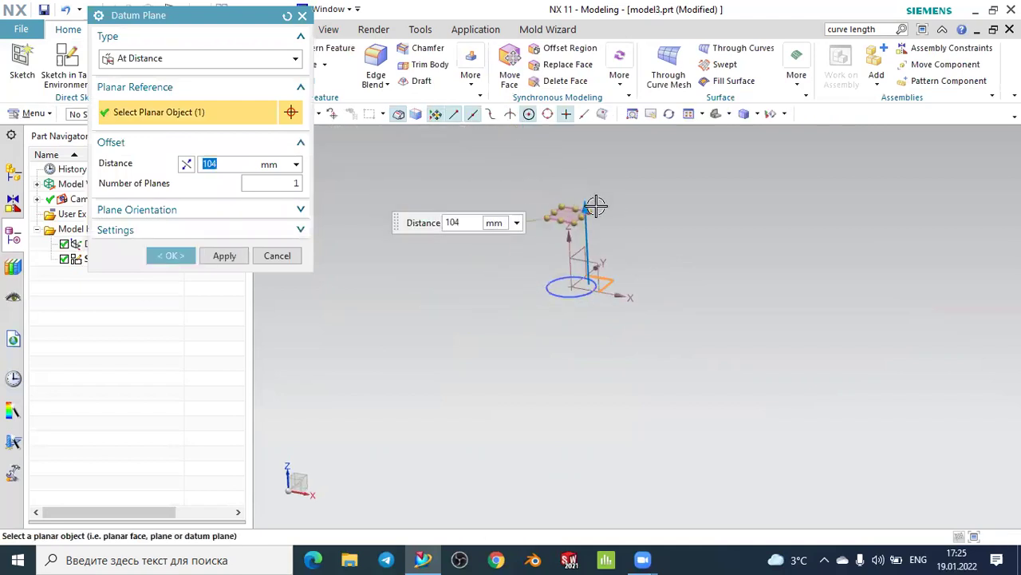
drag(597, 206, 594, 184)
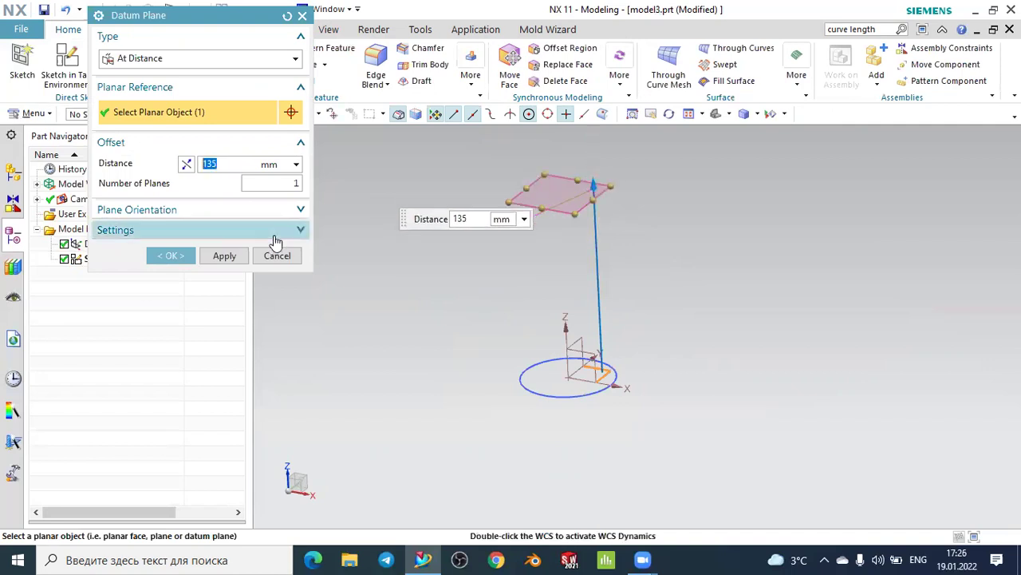
click(181, 257)
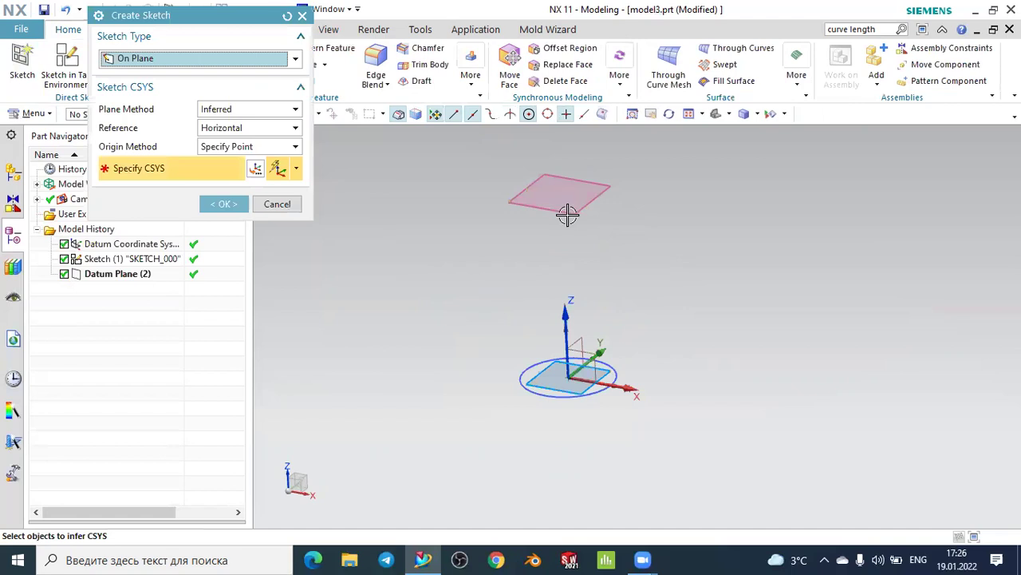
Sketch a larger origin-centred circle on the raised datum plane
click(507, 208)
click(224, 204)
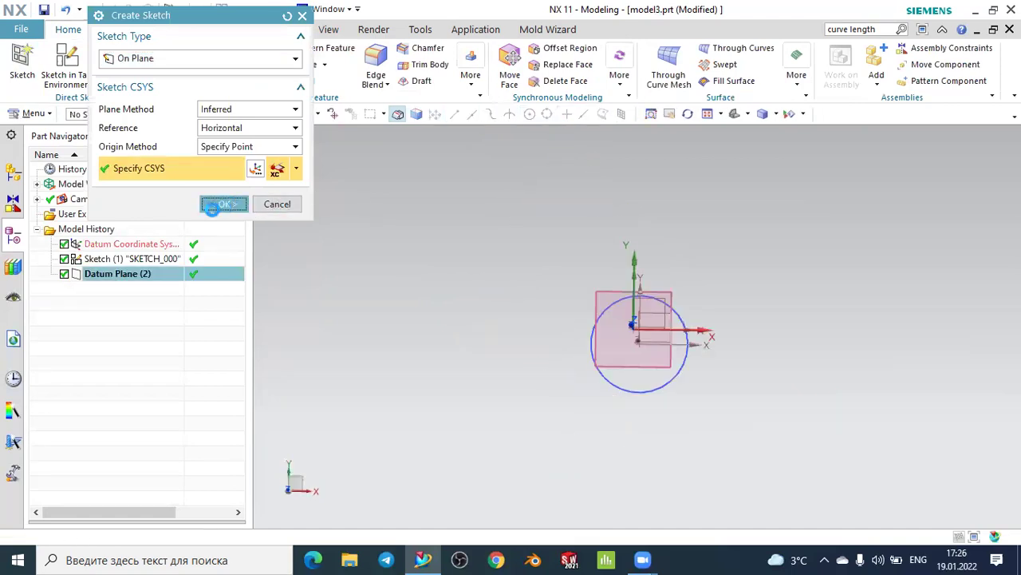
click(186, 55)
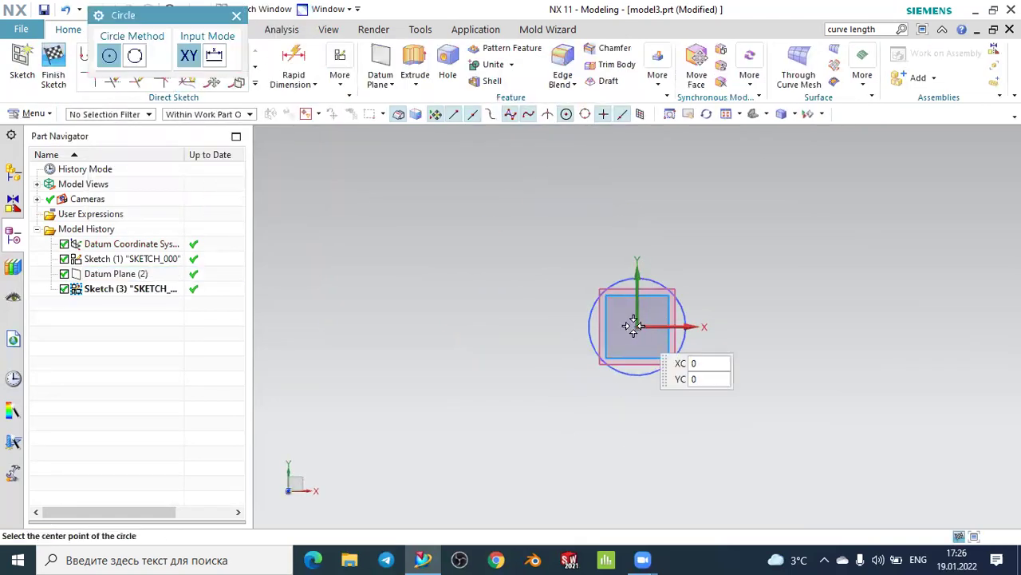
click(636, 326)
click(692, 256)
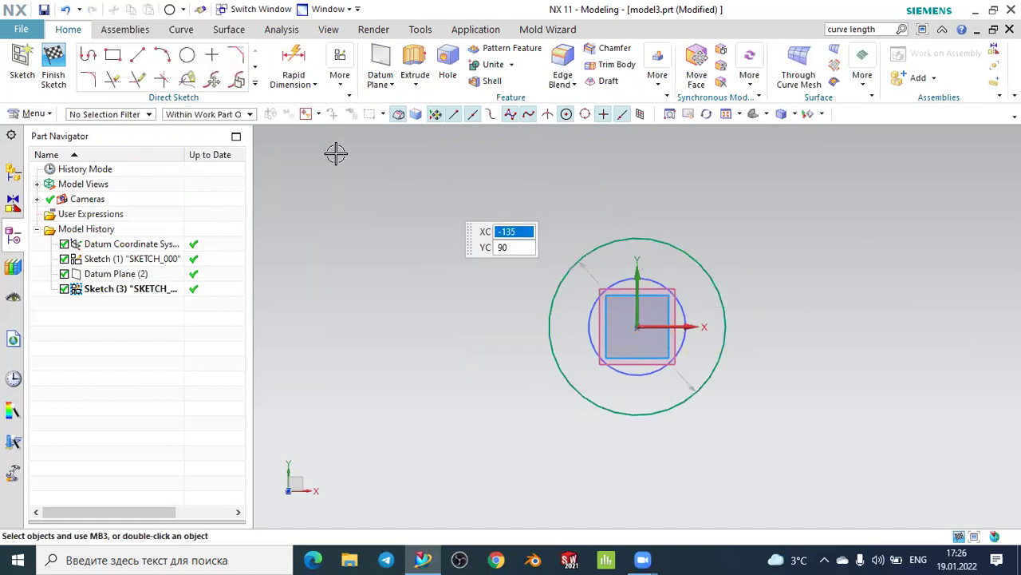
key(Escape)
click(53, 56)
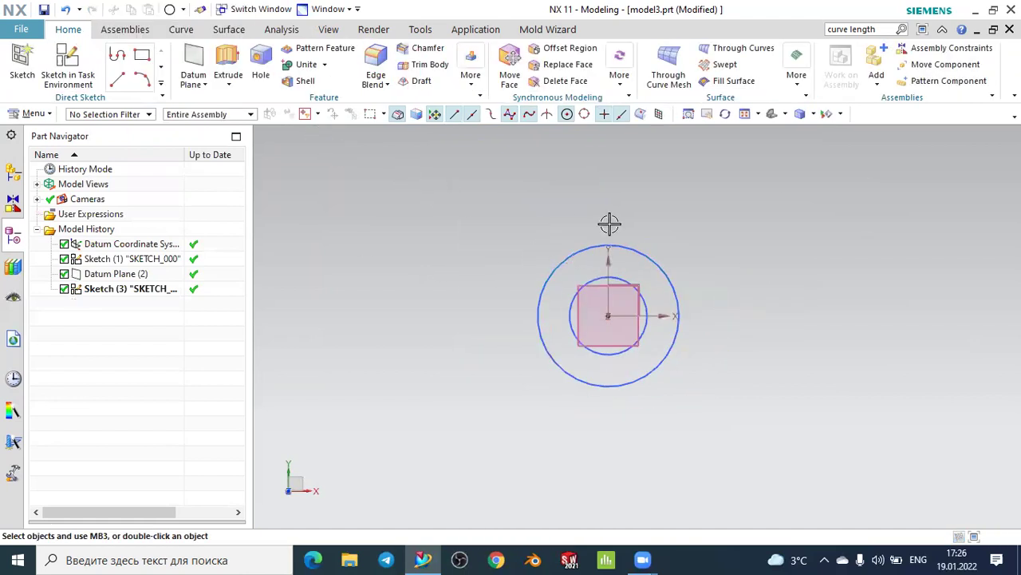
mouse_move(772, 136)
middle_down()
mouse_move(775, 328)
mouse_move(780, 303)
mouse_move(757, 252)
middle_up()
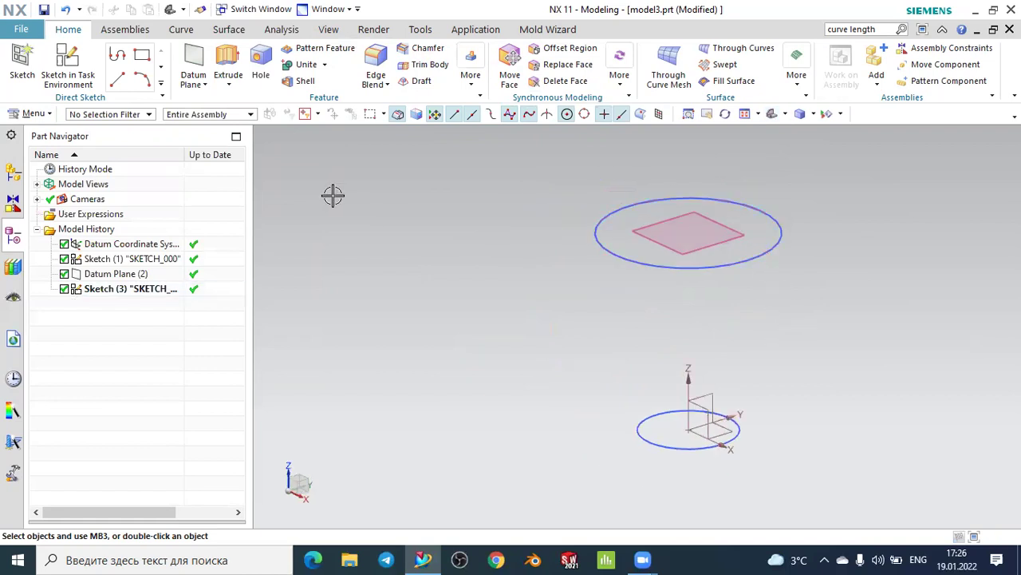
Create a ruled sheet surface between the lower and upper circles
click(223, 32)
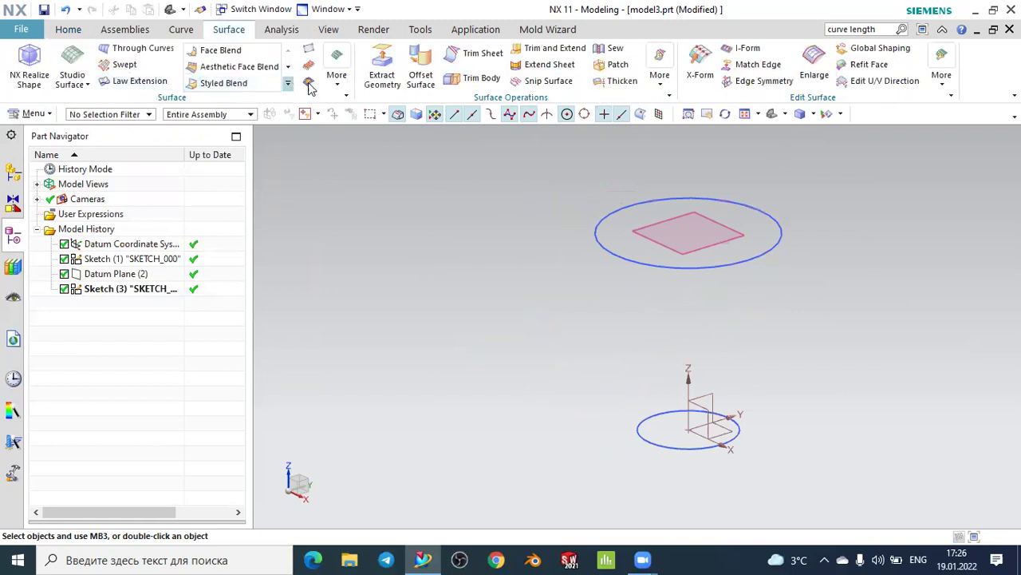
click(339, 88)
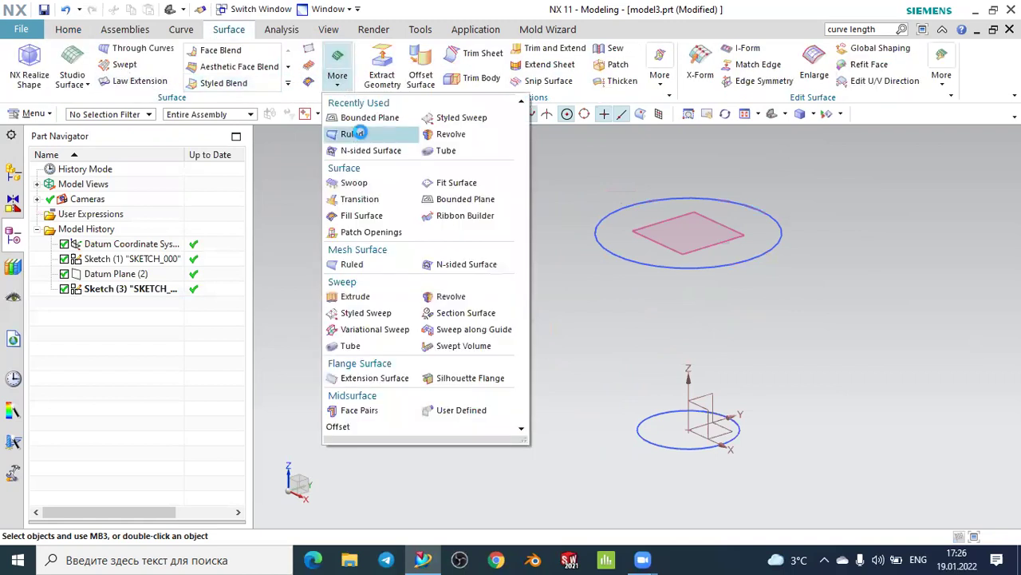
click(350, 133)
scroll(730, 447, down, 2)
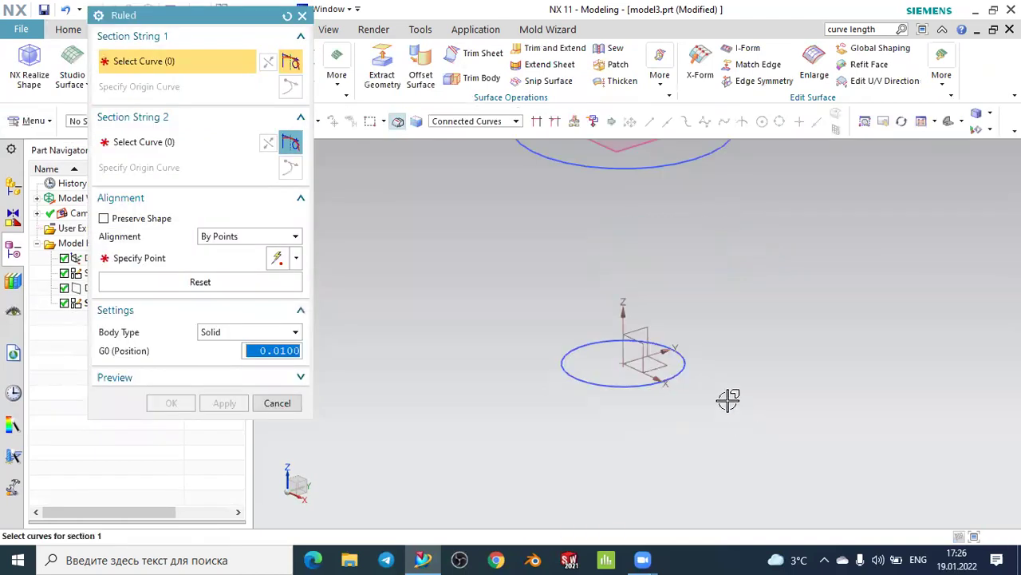
click(684, 373)
scroll(766, 379, up, 1)
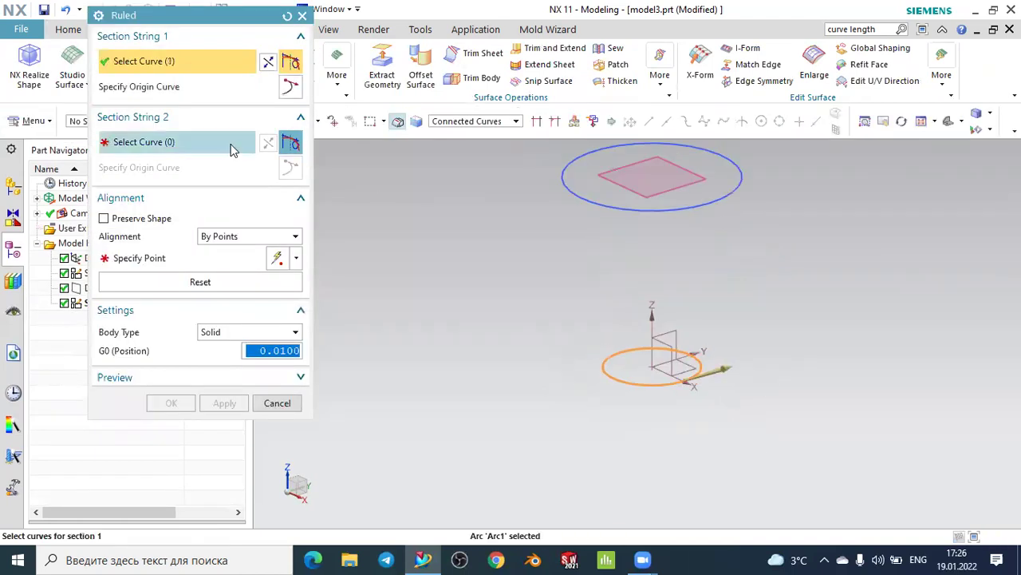
click(204, 147)
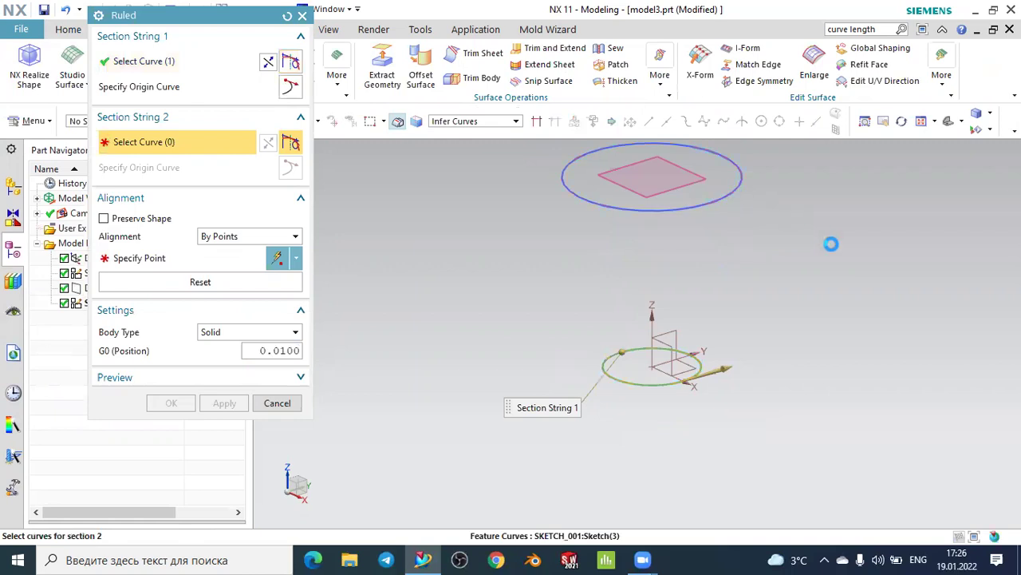
click(735, 200)
scroll(830, 242, up, 1)
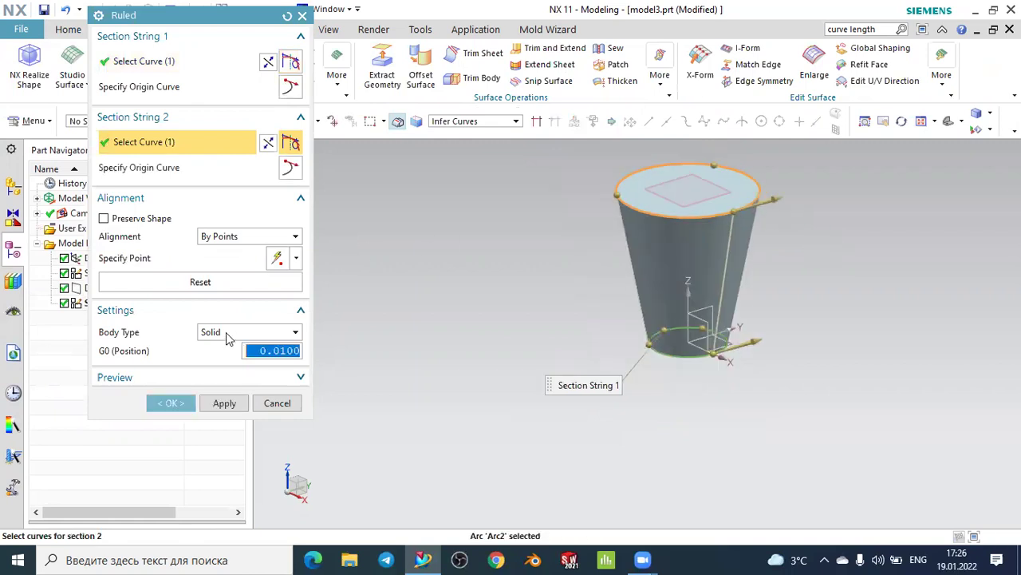
click(228, 335)
click(211, 360)
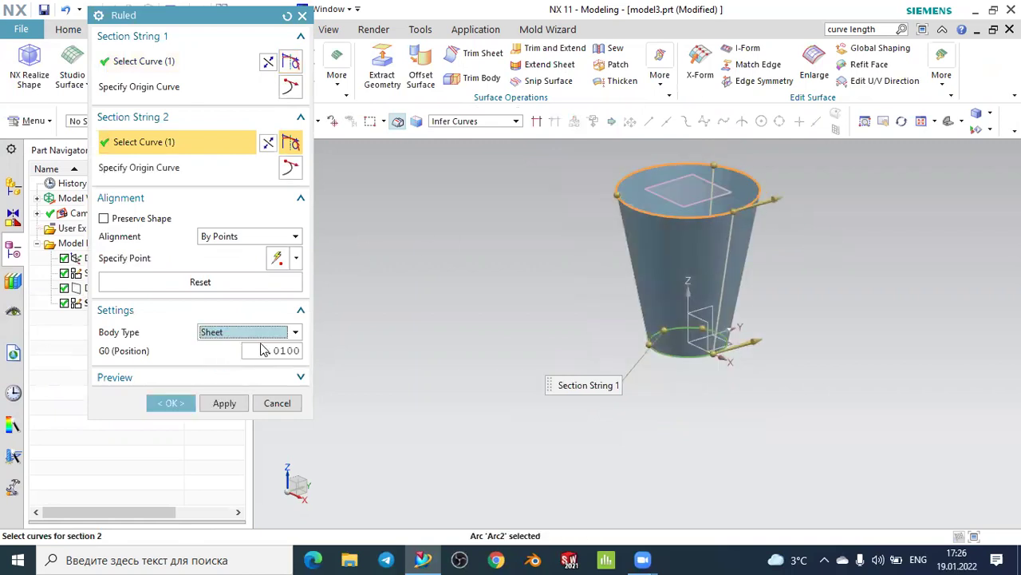
click(171, 403)
Cap the cone's small end with an N-sided fill surface
middle_drag(520, 255, 558, 257)
click(702, 289)
key(Escape)
click(339, 88)
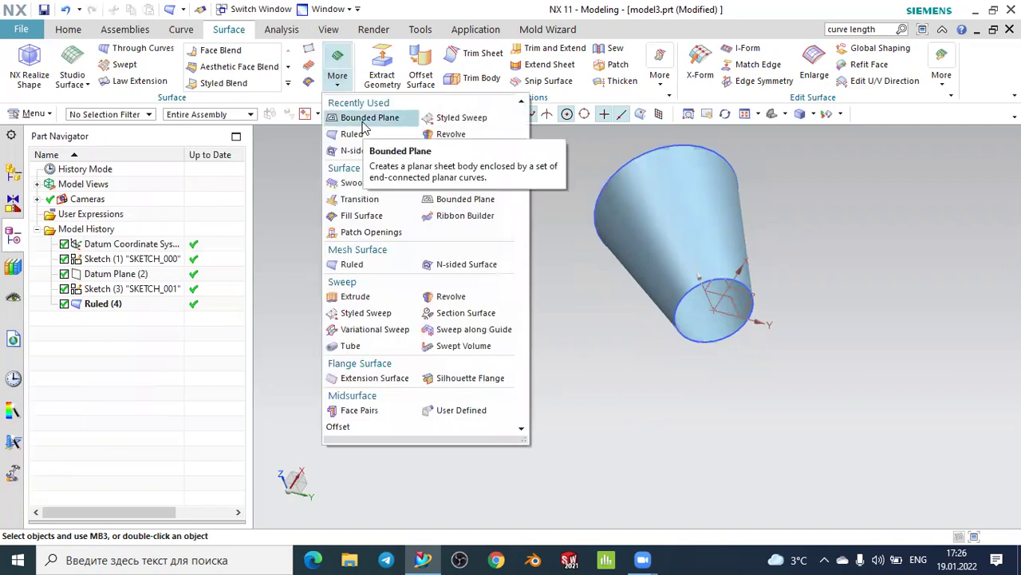
click(351, 150)
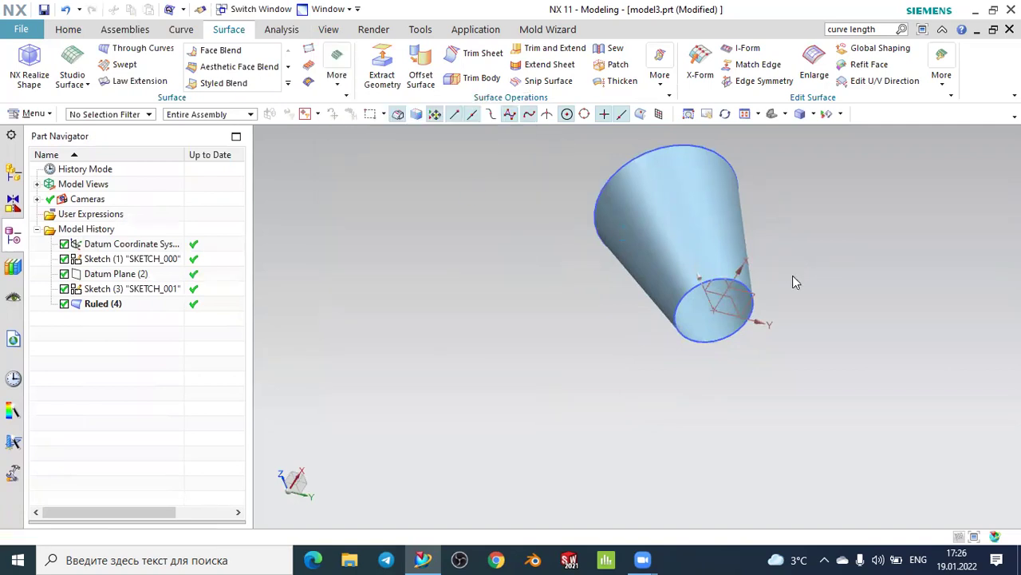
scroll(758, 281, down, 2)
click(681, 284)
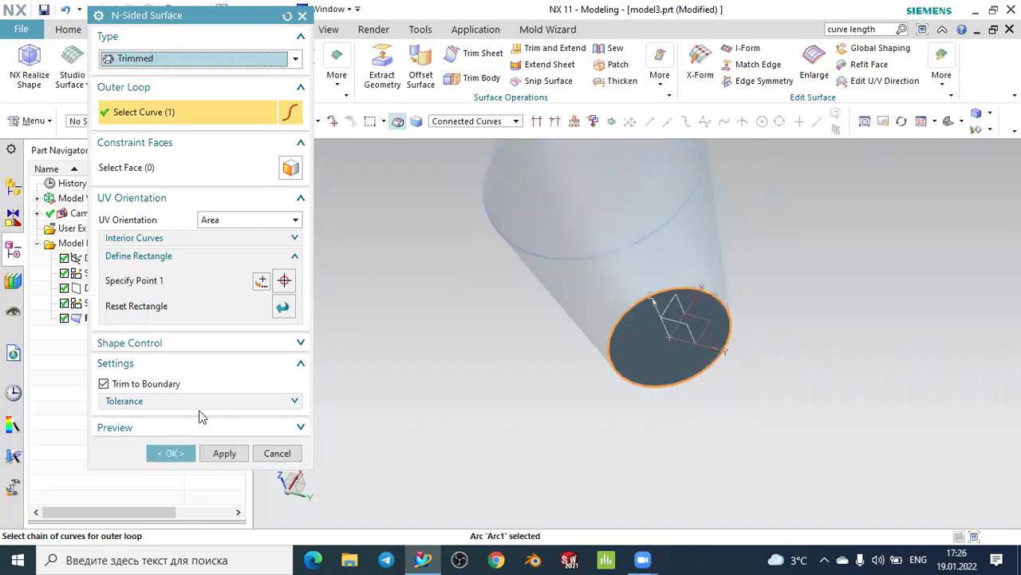
click(171, 452)
scroll(486, 365, up, 2)
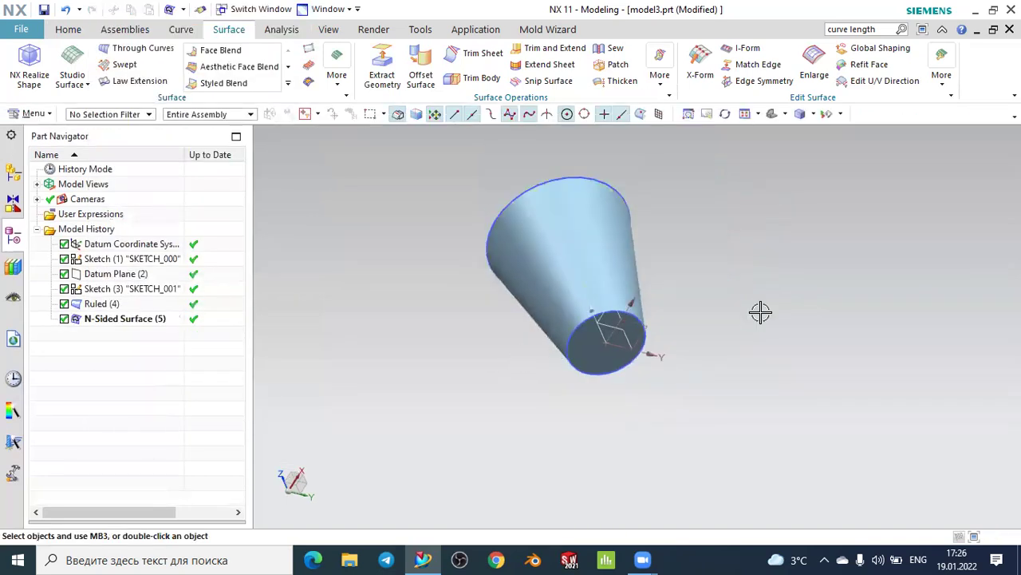
Hide Datum Plane (2) and view the cup from above
middle_drag(726, 301, 795, 186)
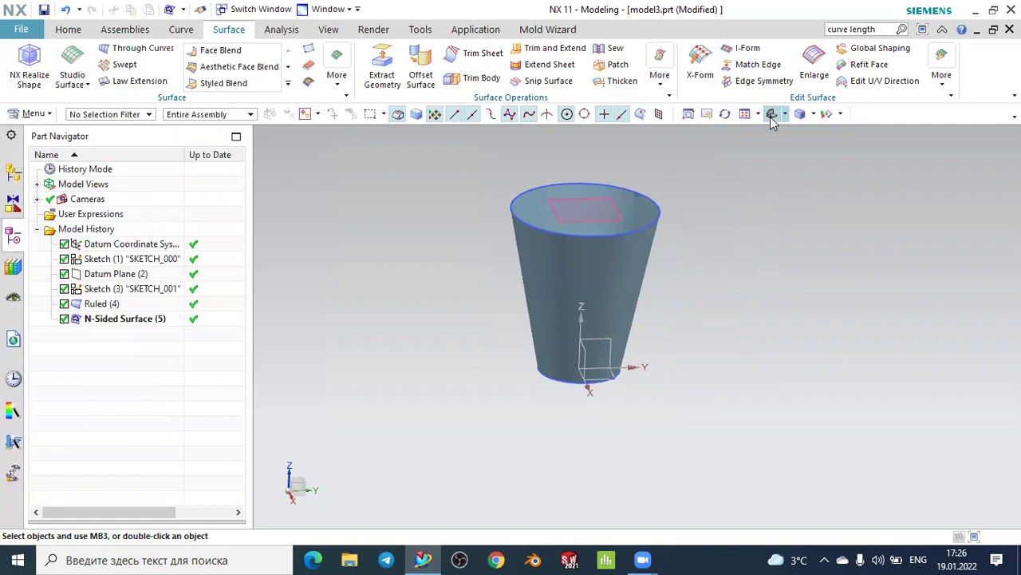
scroll(778, 202, down, 2)
scroll(745, 198, down, 2)
scroll(746, 199, up, 4)
click(728, 200)
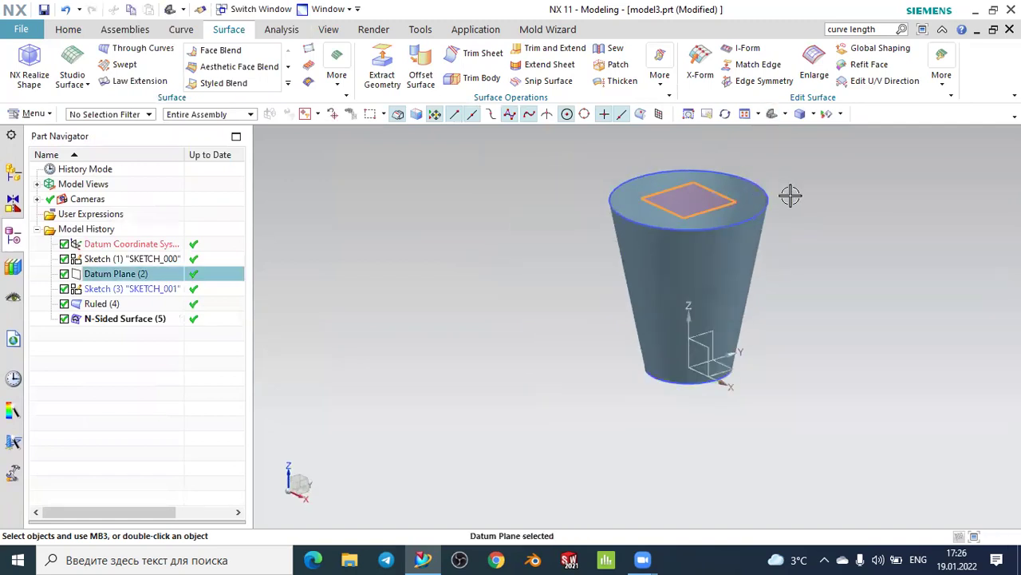
click(825, 168)
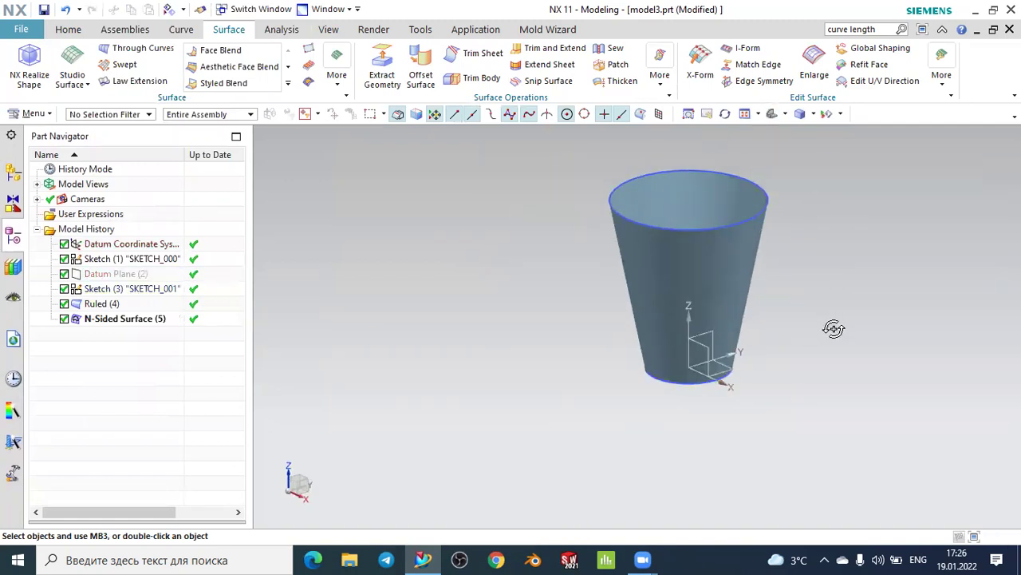
middle_drag(833, 329, 827, 343)
Start a sketch on the XZ plane and draw a rectangle across the cup
click(74, 30)
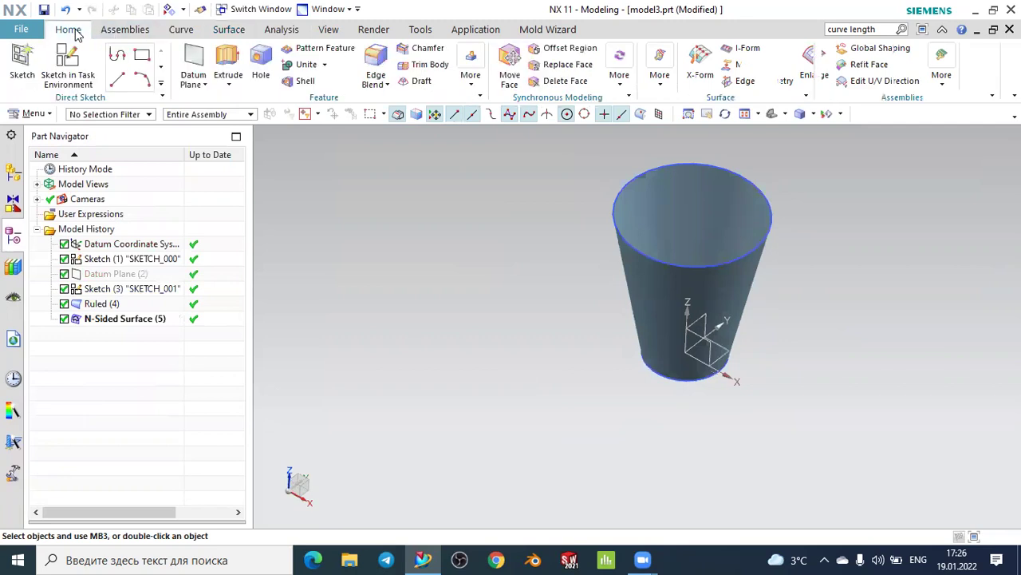
click(24, 60)
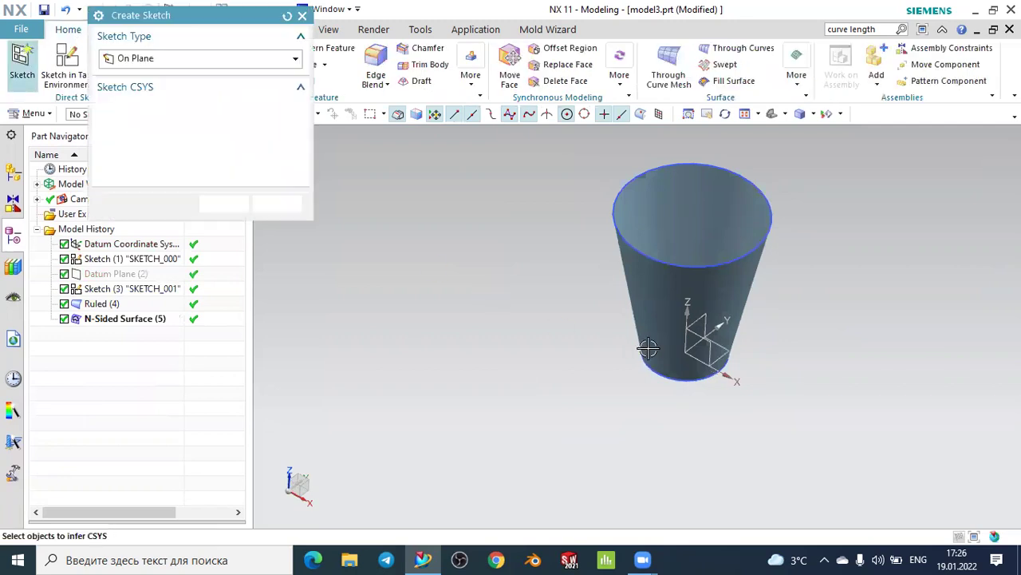
click(707, 339)
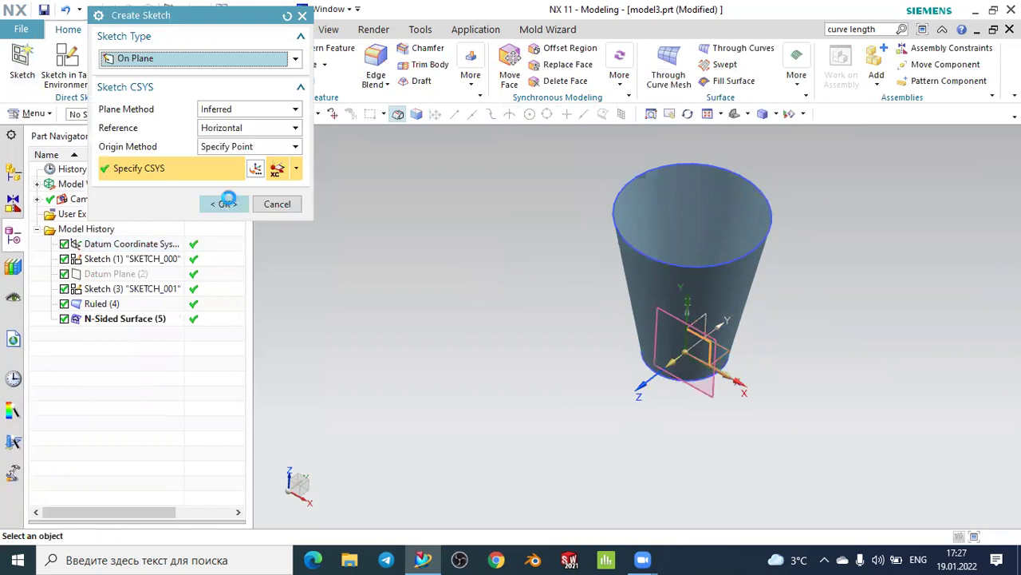
click(227, 203)
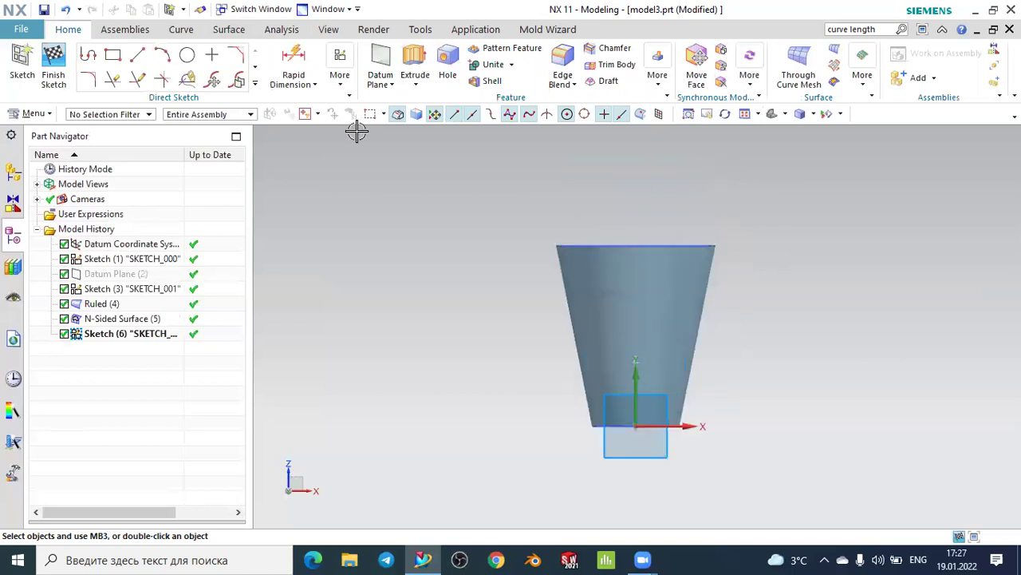
click(112, 54)
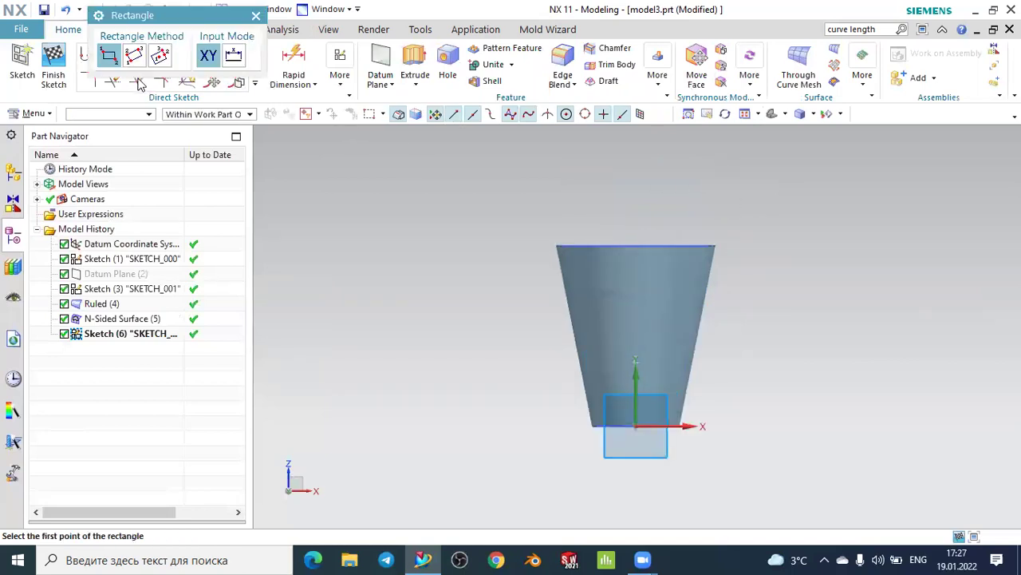
click(595, 273)
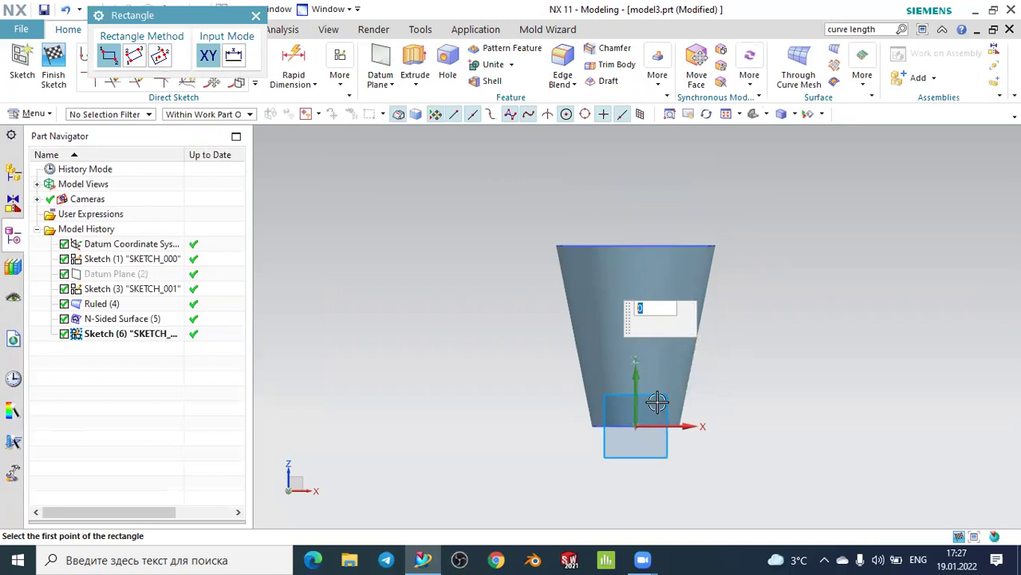
click(783, 381)
key(Escape)
scroll(798, 342, up, 2)
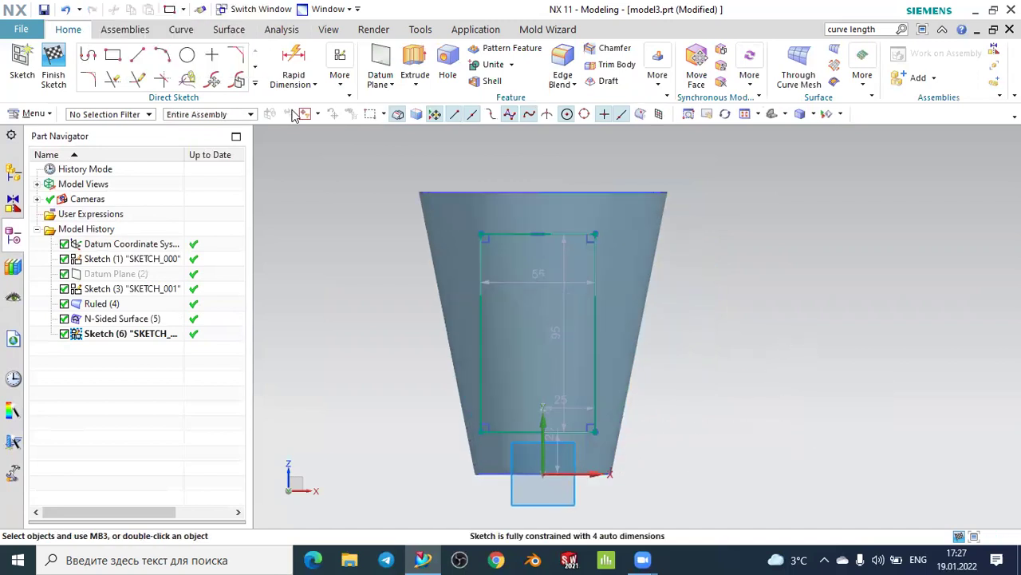
Make the rectangle's sides symmetric about the vertical axis at width 40 and stretch its top edge up
click(340, 80)
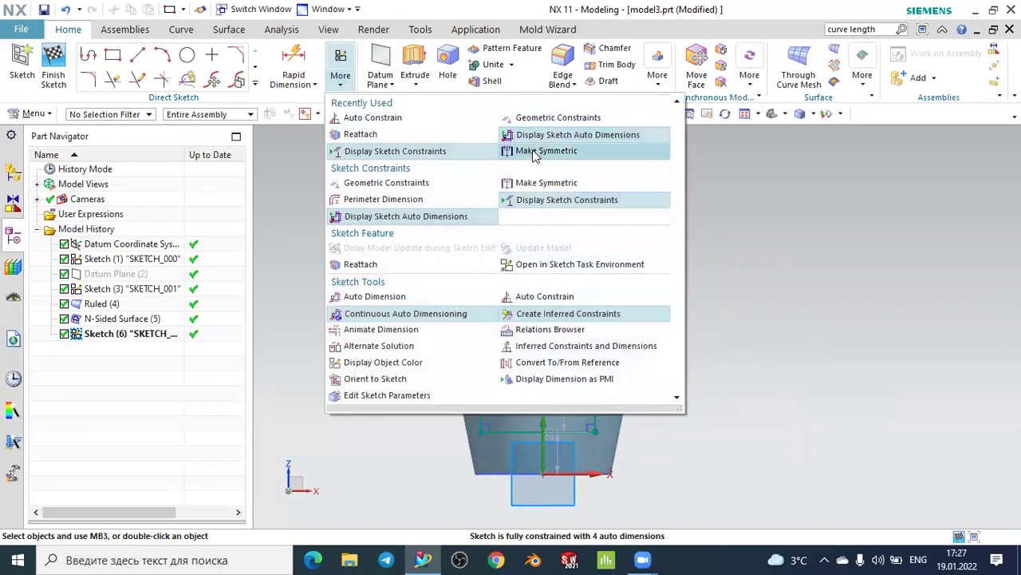
click(535, 151)
click(482, 255)
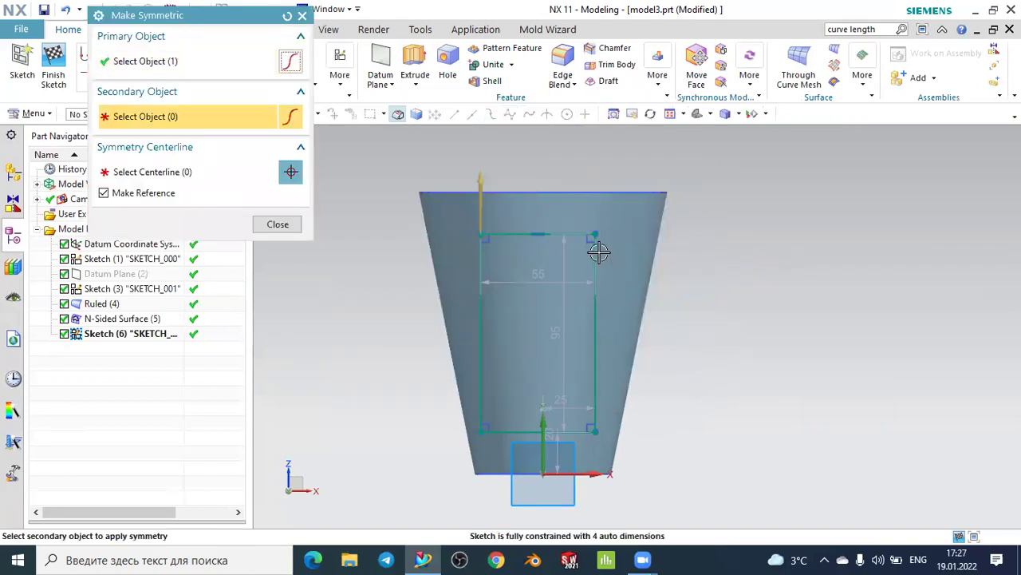
click(596, 251)
click(543, 419)
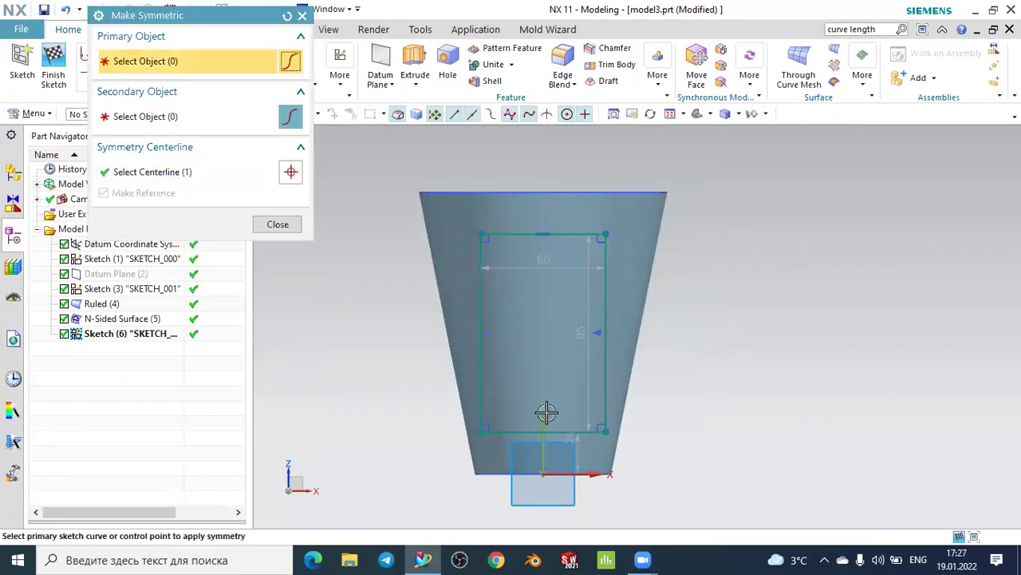
middle_click(695, 347)
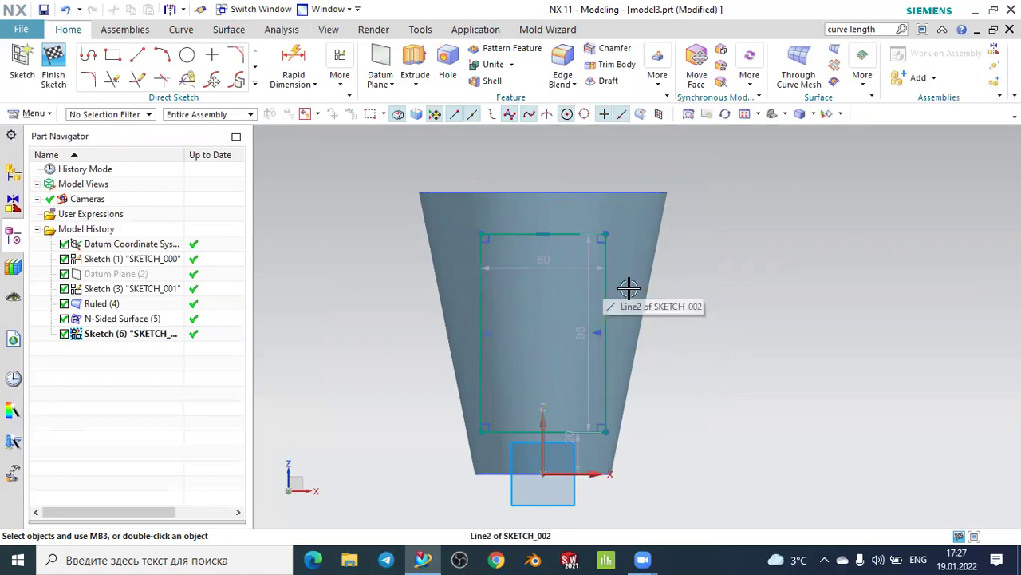
mouse_move(538, 268)
mouse_down()
mouse_move(529, 174)
mouse_move(574, 175)
mouse_up()
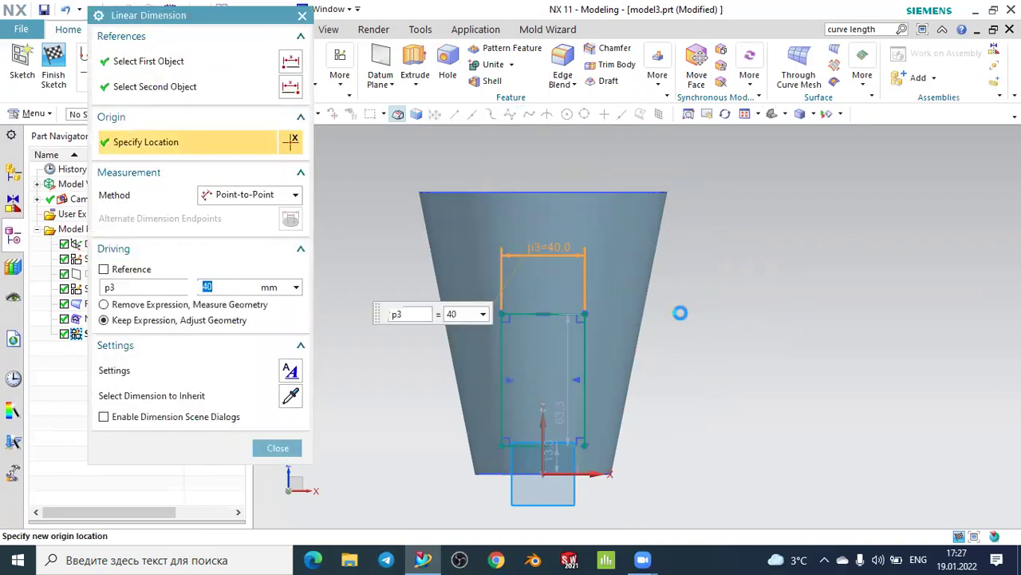
drag(527, 312, 542, 229)
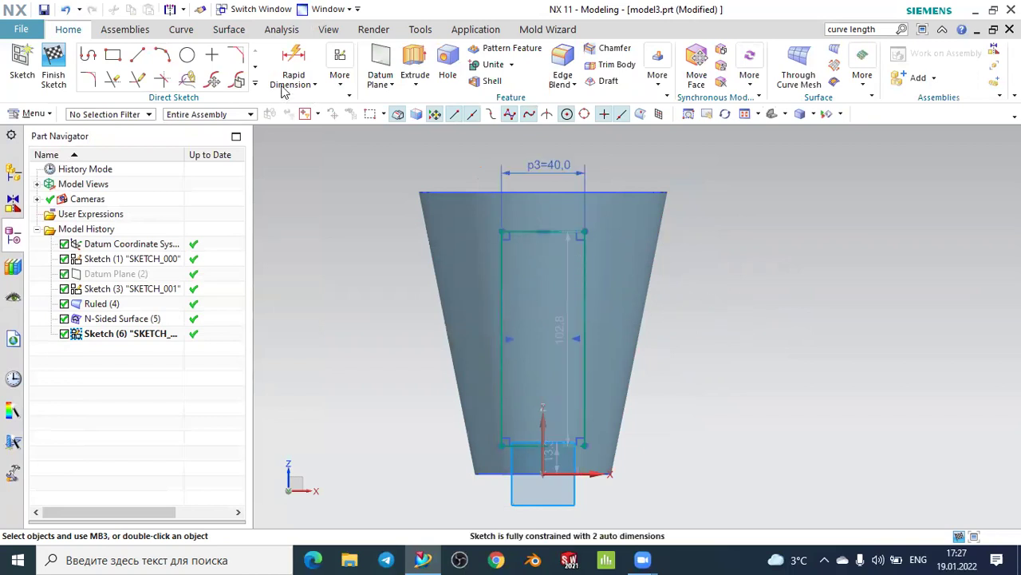
Round the slot outline's top-left and top-right corners
click(89, 79)
scroll(503, 241, up, 2)
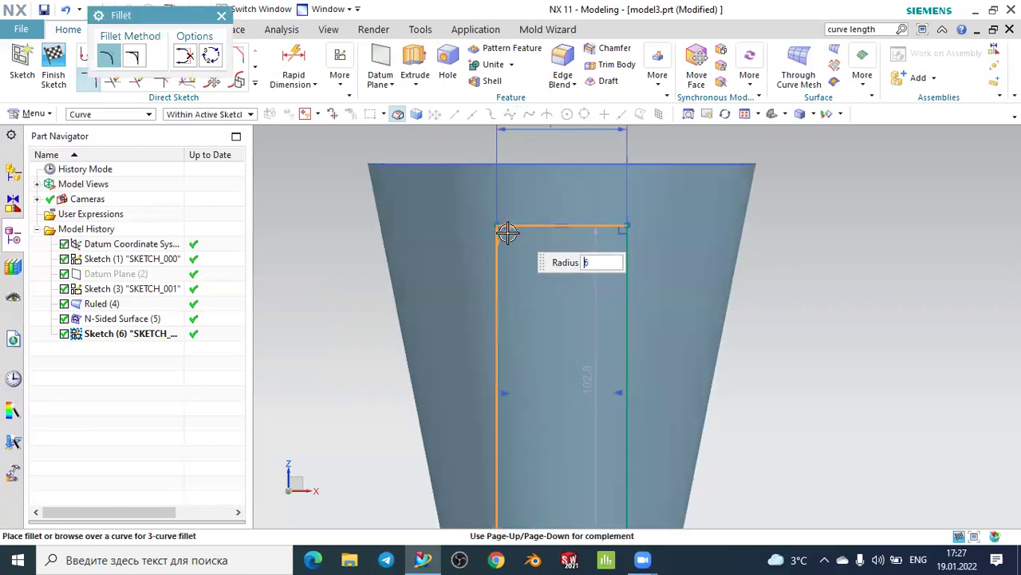
click(508, 232)
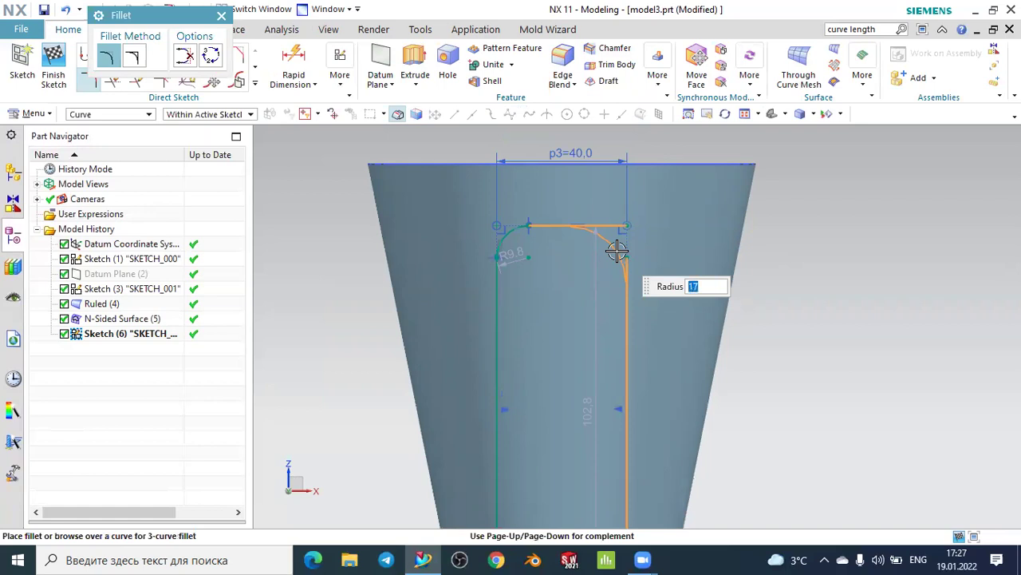
click(617, 250)
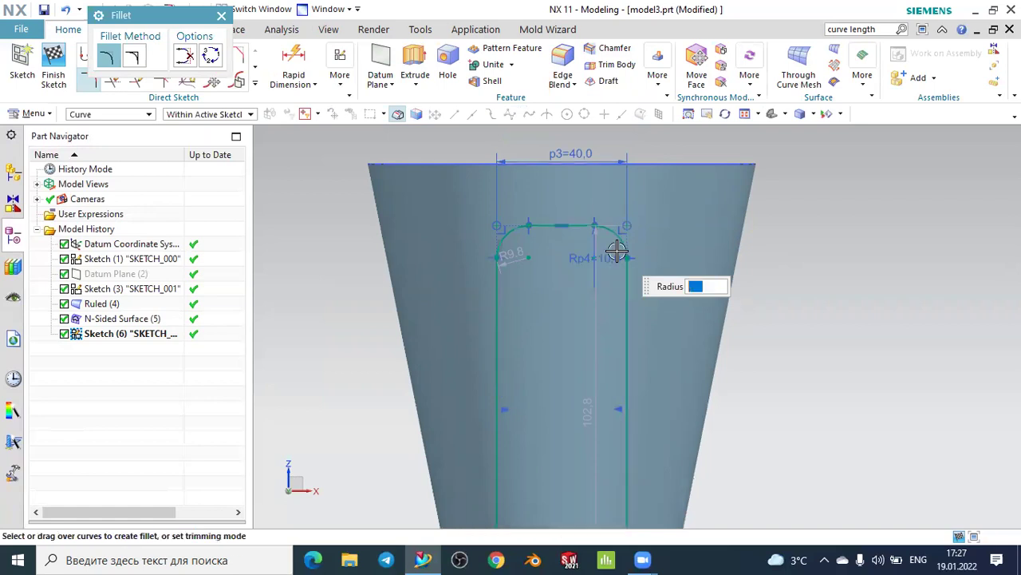
key(Escape)
scroll(590, 375, down, 3)
scroll(595, 487, up, 2)
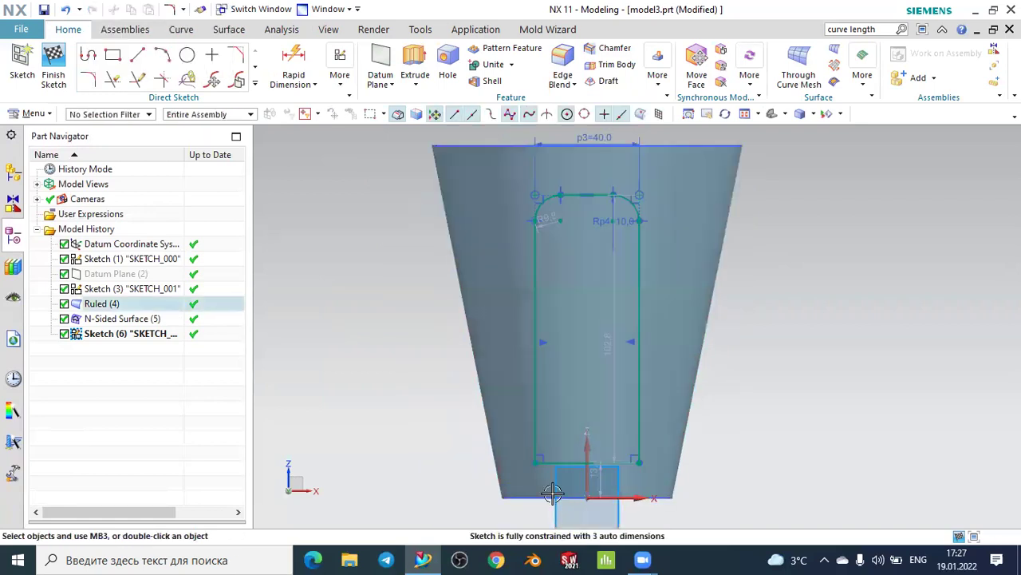
scroll(594, 486, up, 2)
Round the bottom-left and bottom-right corners at radius 10
click(535, 434)
click(520, 418)
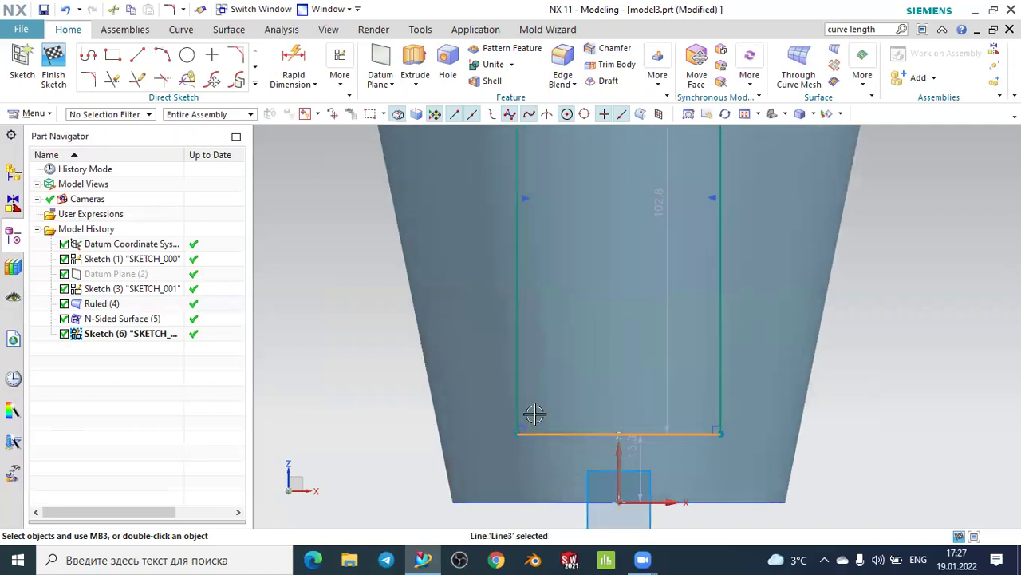
click(520, 414)
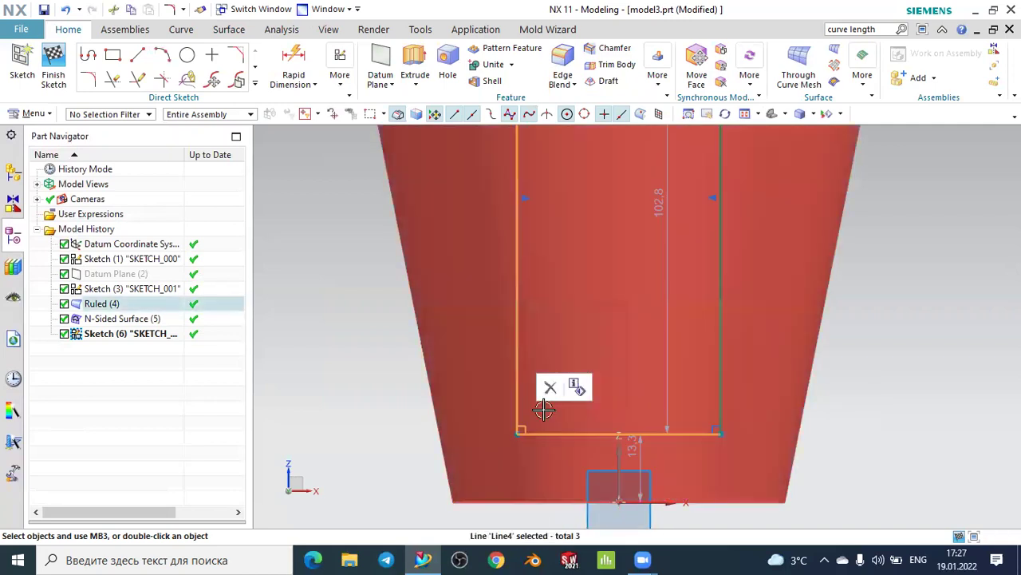
key(Escape)
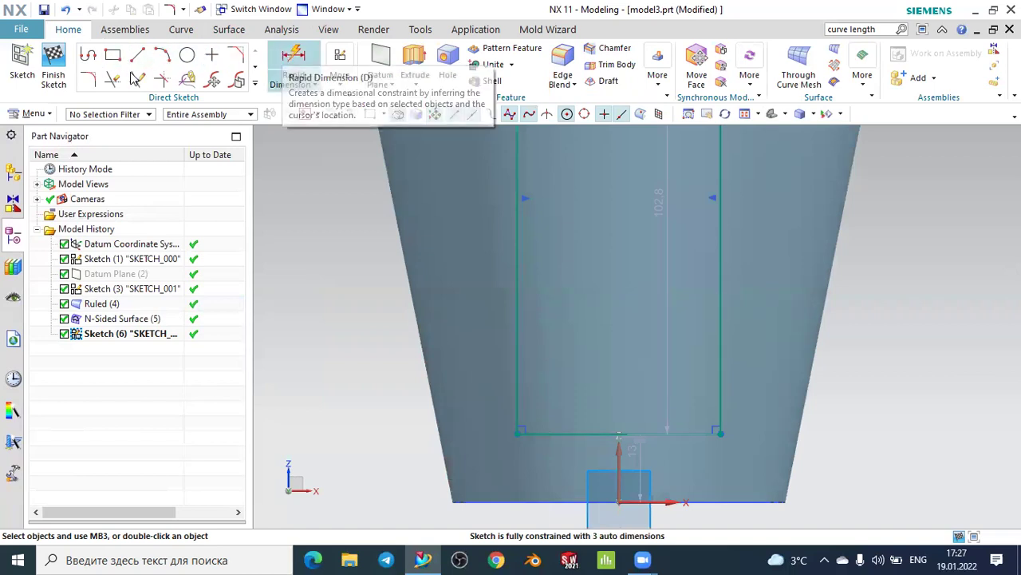
click(87, 81)
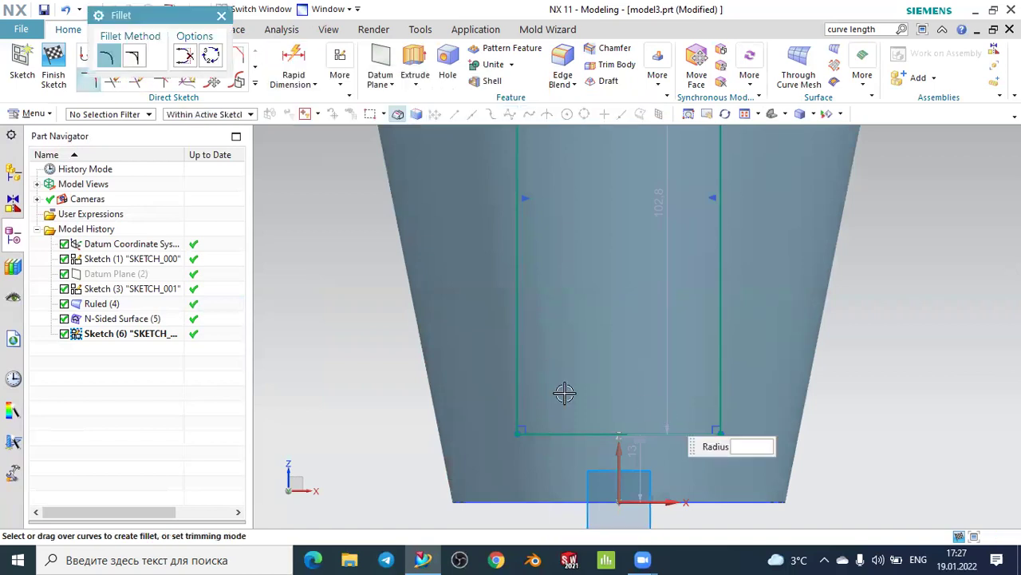
click(524, 405)
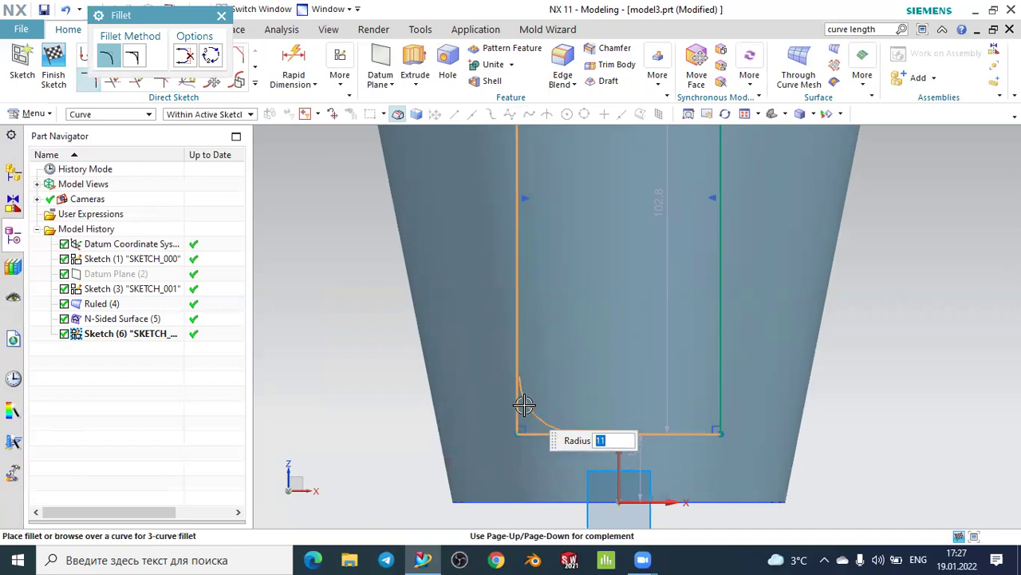
click(524, 405)
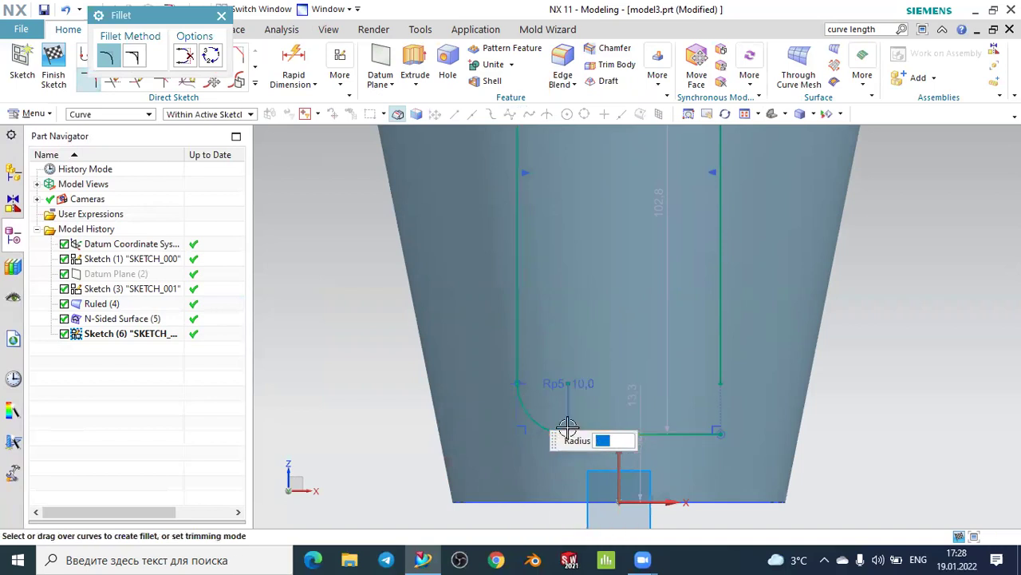
click(716, 432)
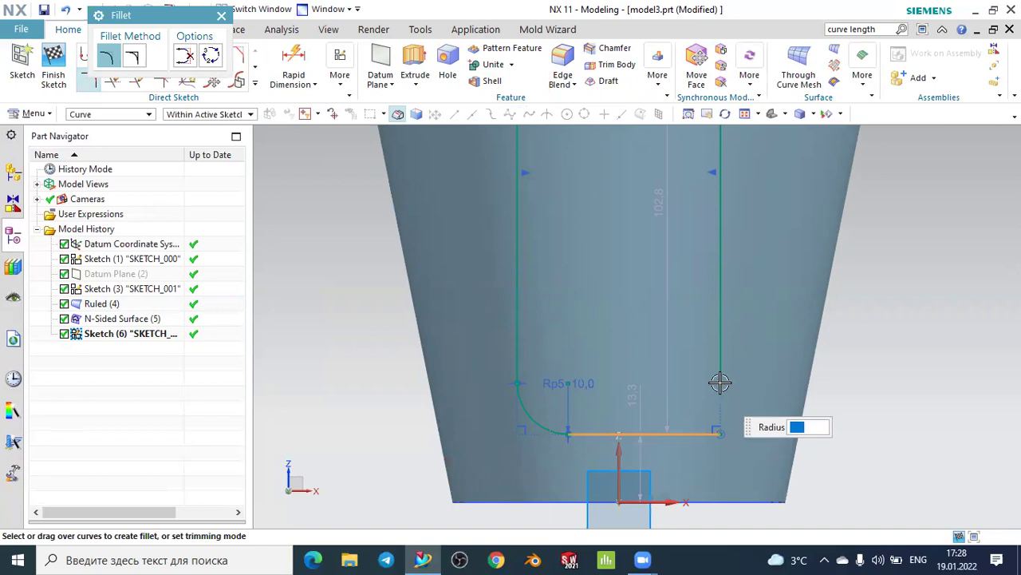
click(720, 383)
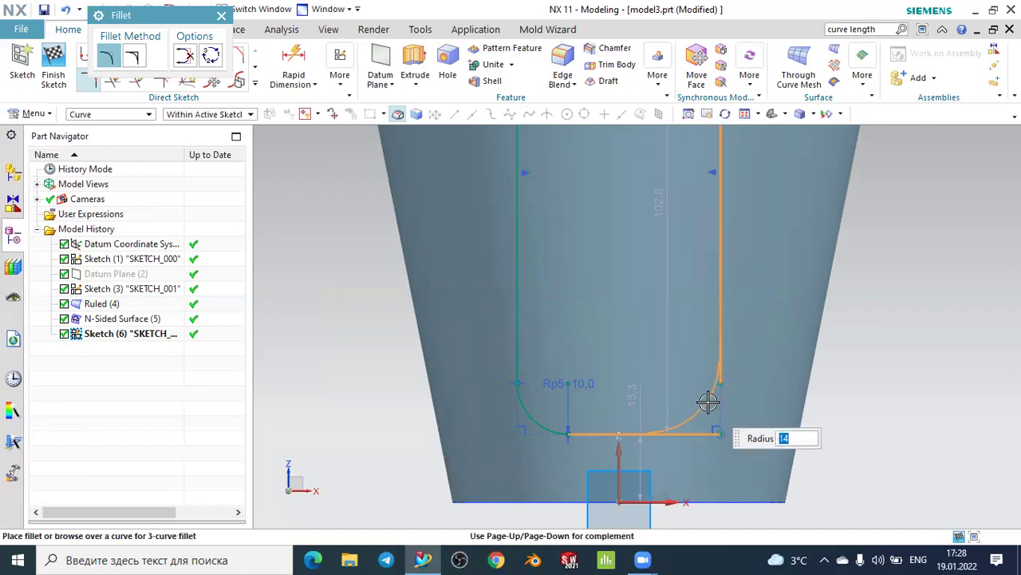
click(707, 401)
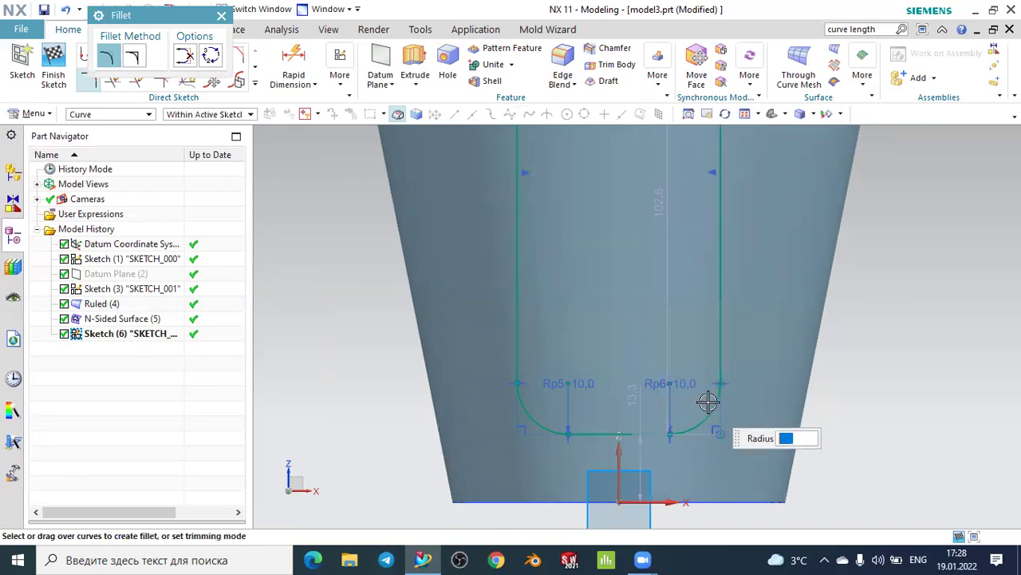
key(Escape)
Finish Sketch (6), inspect the slot outline inside the cup, and show the Surface tools
click(52, 60)
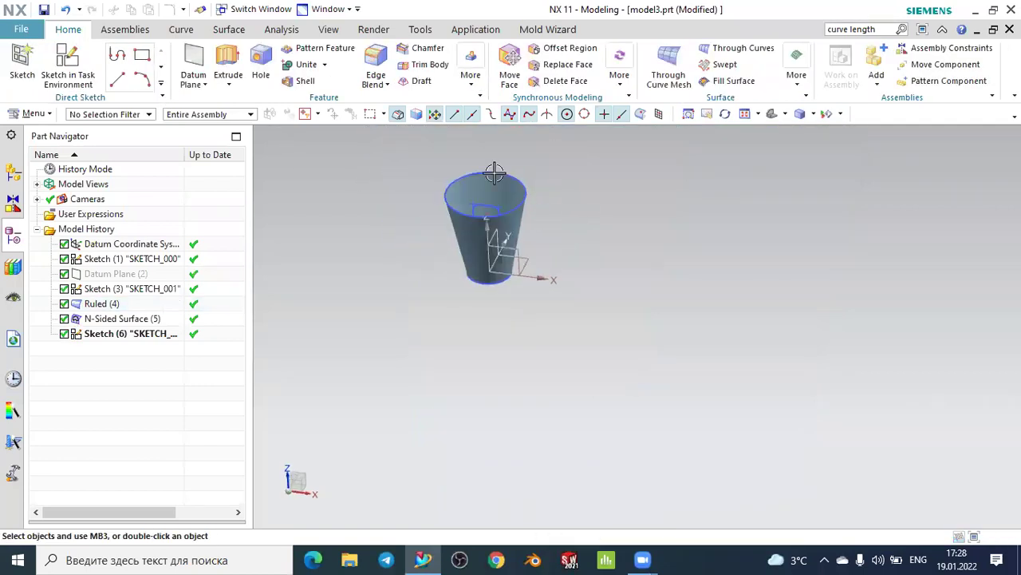
scroll(495, 215, up, 3)
mouse_move(498, 218)
middle_down()
mouse_move(518, 262)
mouse_move(520, 189)
mouse_move(506, 237)
mouse_move(490, 244)
mouse_move(506, 242)
mouse_move(482, 196)
middle_up()
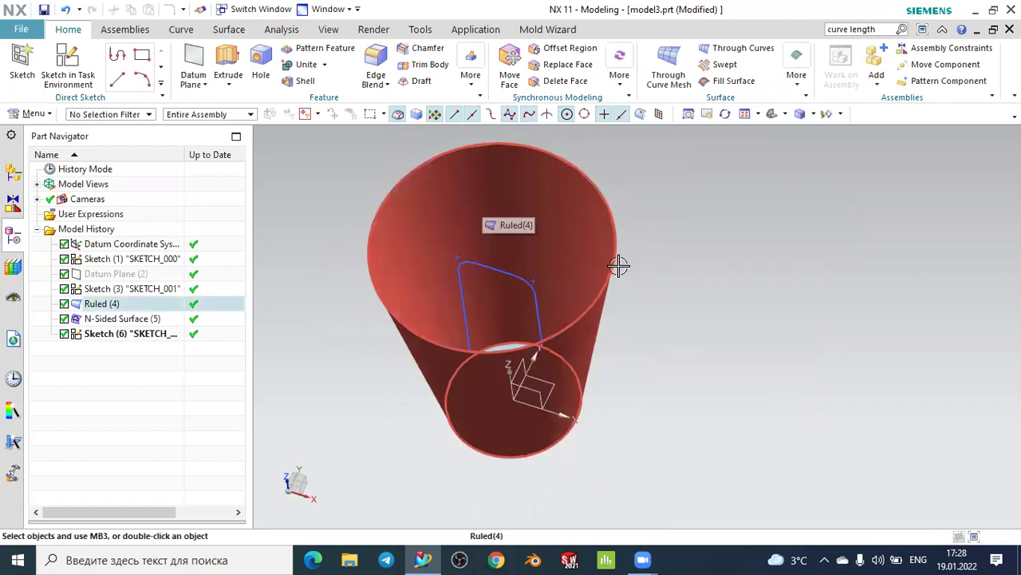
mouse_move(679, 294)
middle_down()
mouse_move(641, 267)
mouse_move(658, 296)
middle_up()
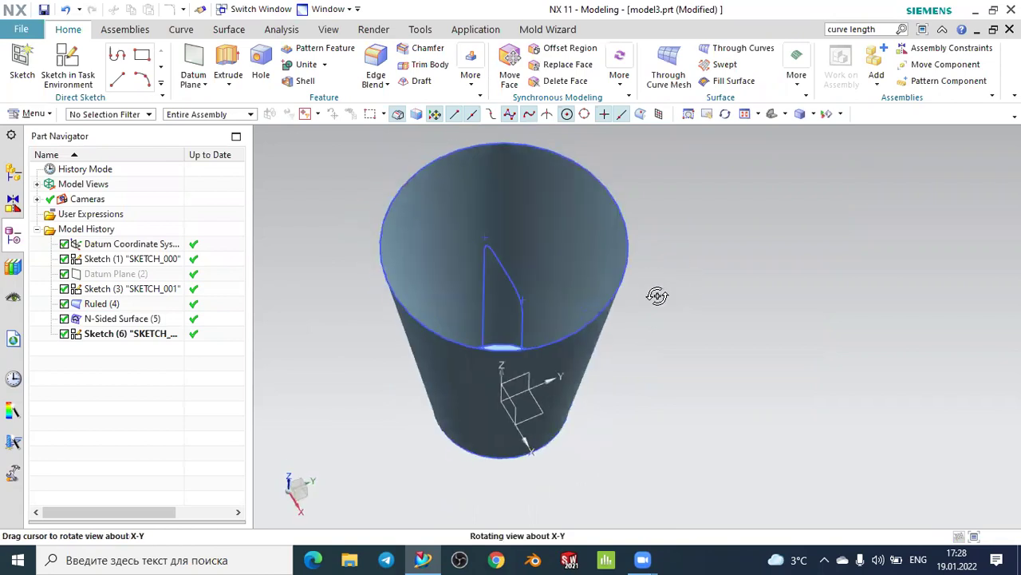
middle_drag(657, 291, 646, 279)
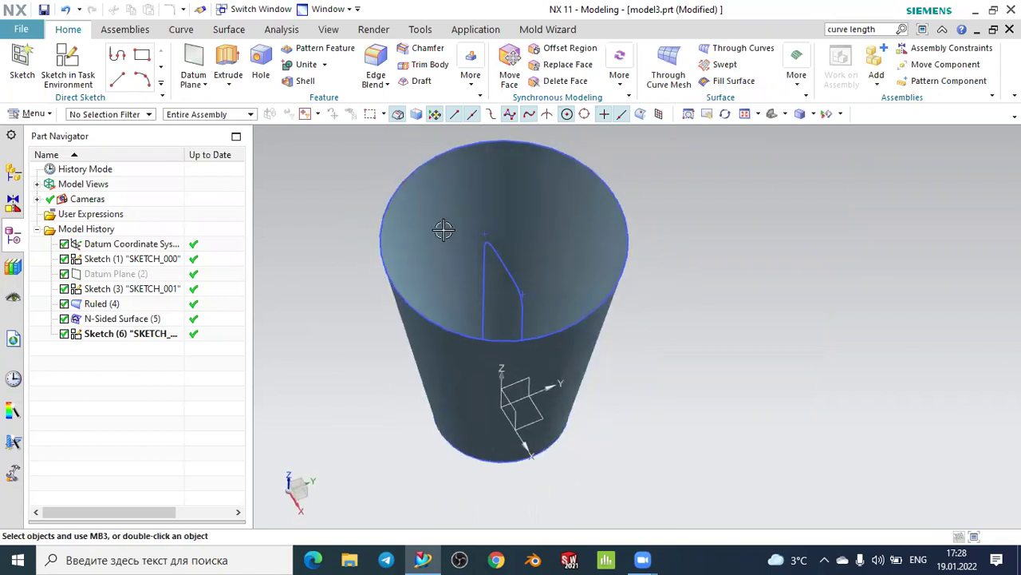
click(444, 228)
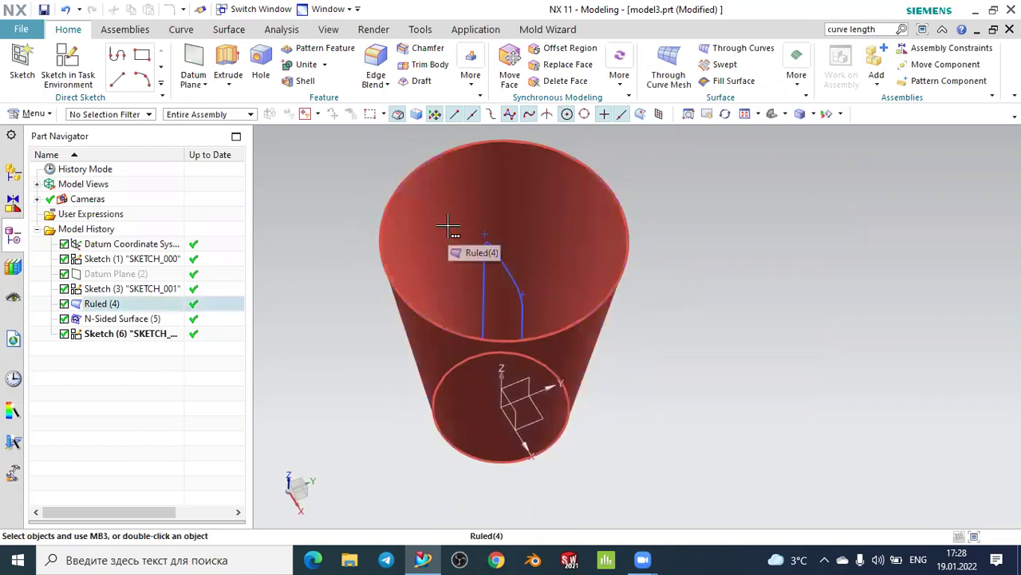
key(Escape)
click(229, 29)
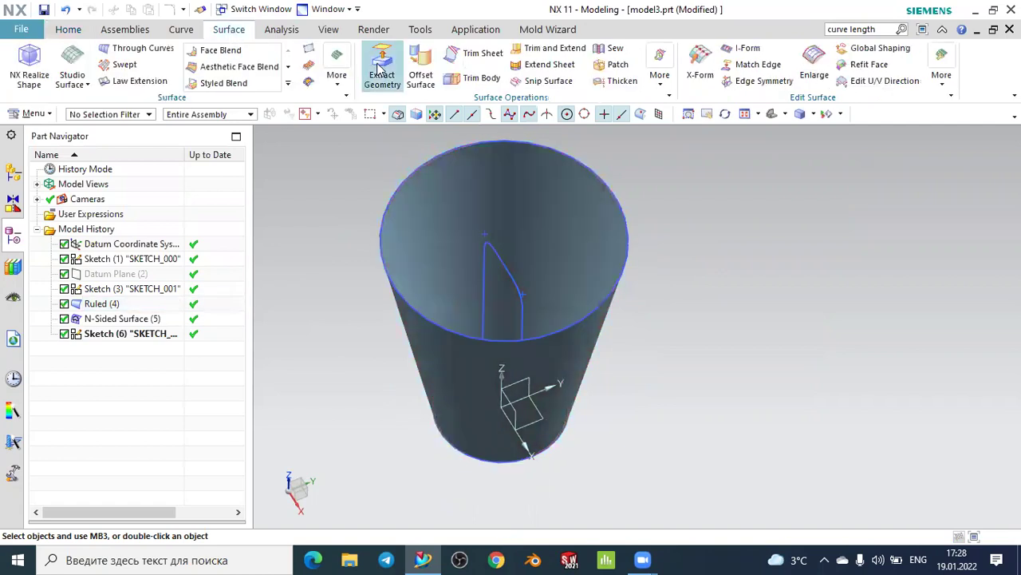
Offset the ruled cup wall 5 mm inward to make Offset Surface (7)
click(431, 61)
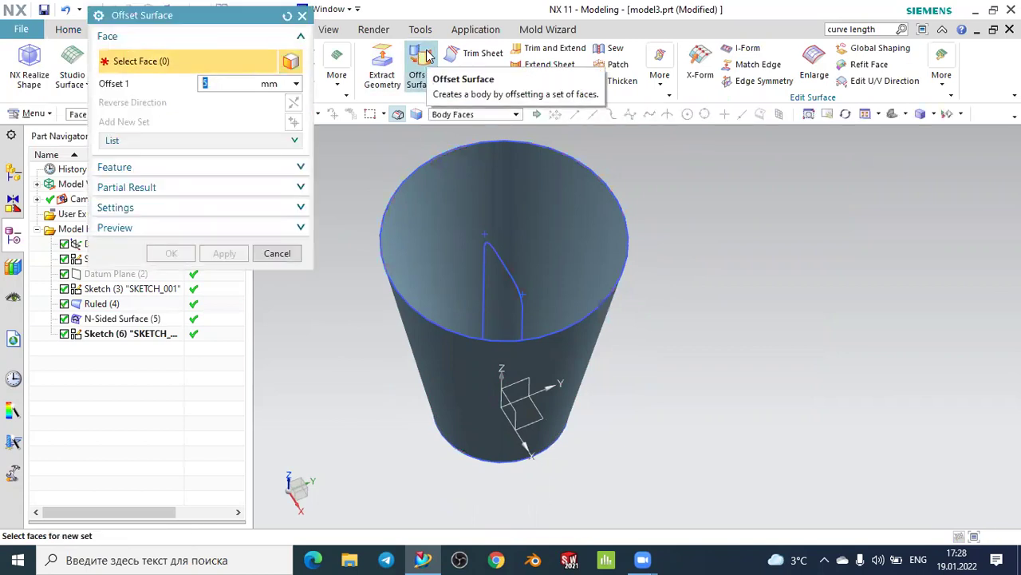
click(435, 176)
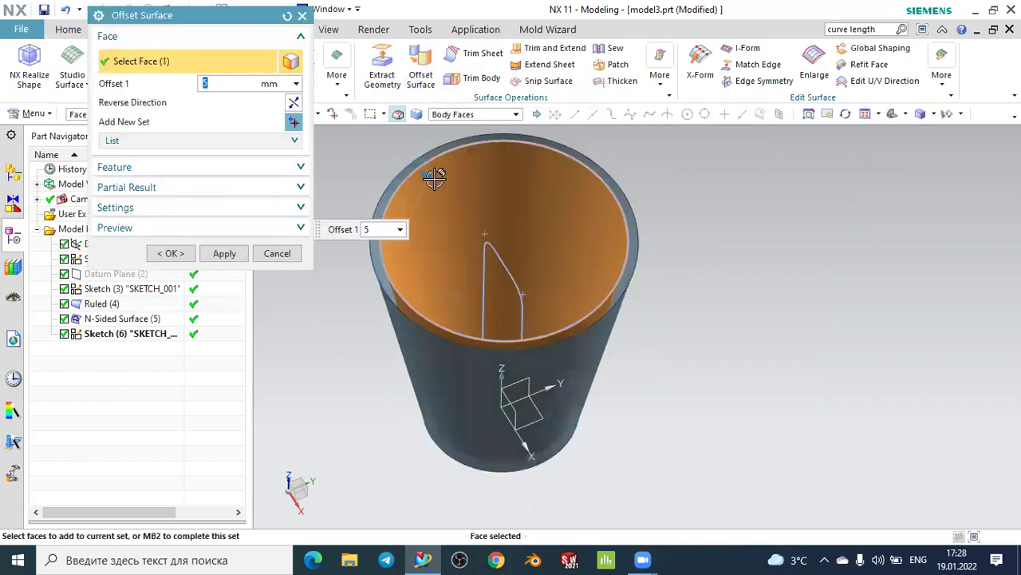
middle_drag(692, 234, 664, 221)
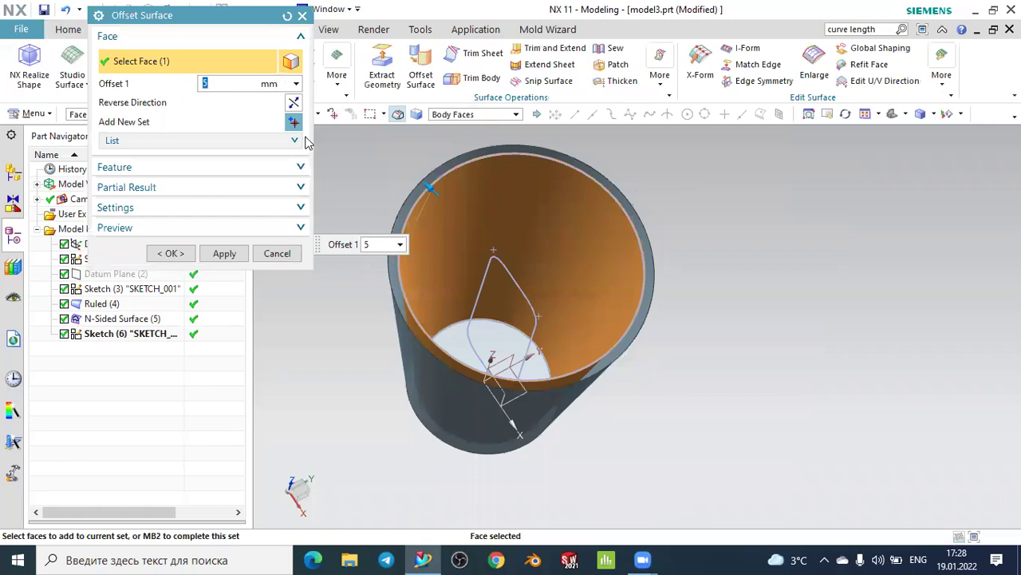
double_click(430, 186)
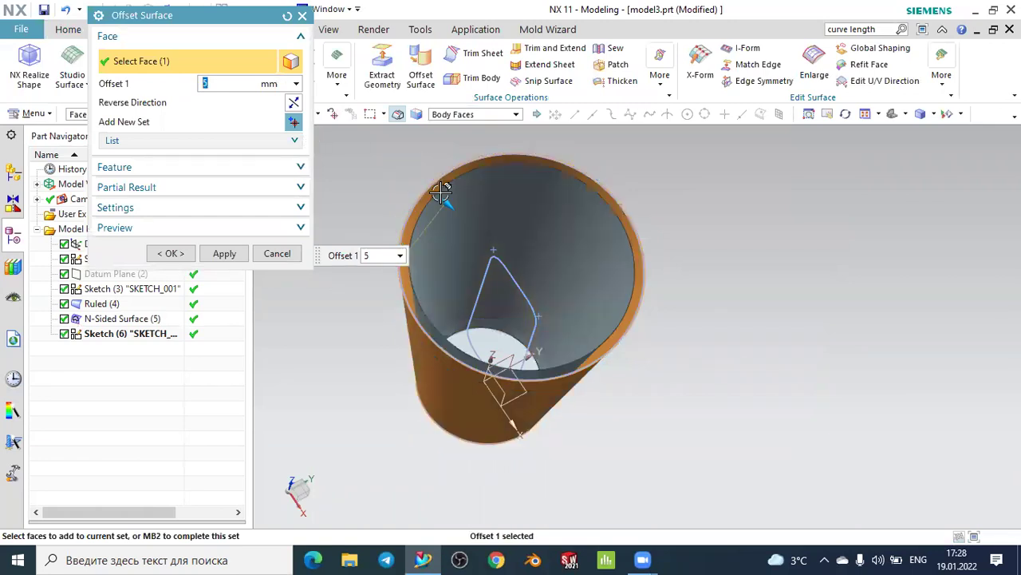
double_click(451, 202)
double_click(431, 184)
click(190, 253)
mouse_move(538, 283)
middle_down()
mouse_move(538, 292)
mouse_move(382, 213)
middle_up()
scroll(382, 213, up, 3)
scroll(410, 217, up, 3)
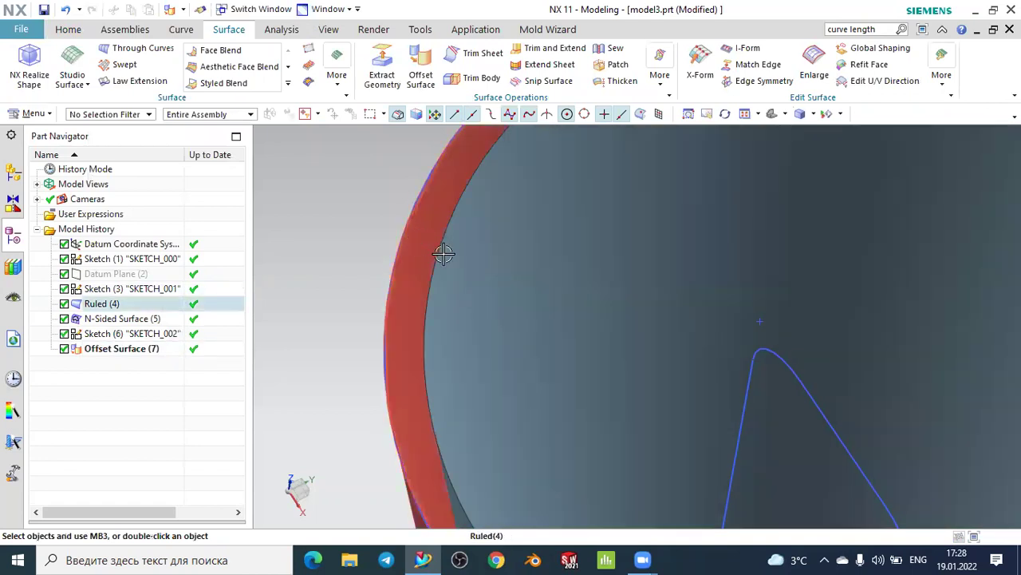
scroll(477, 258, down, 5)
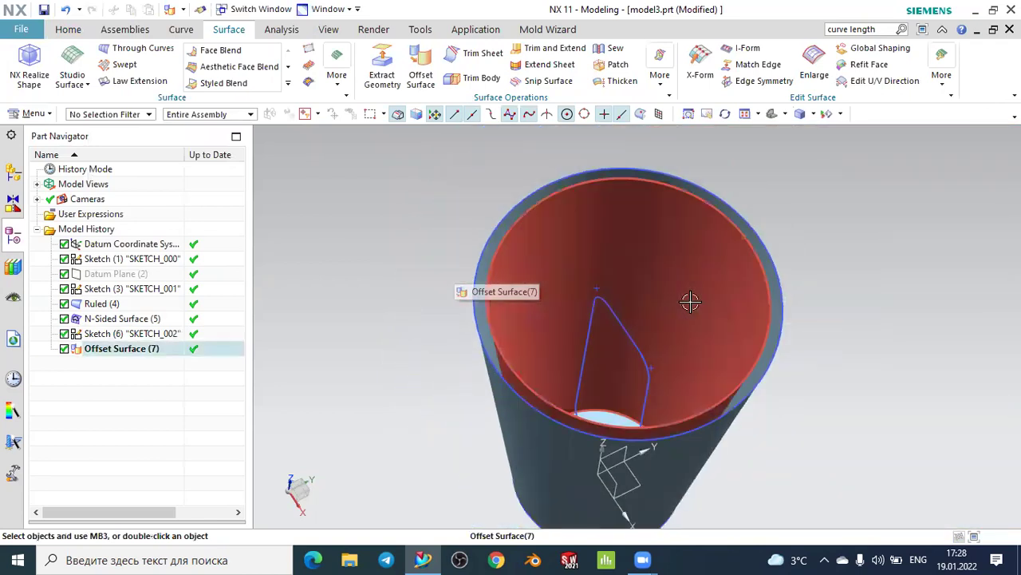
middle_drag(848, 294, 841, 317)
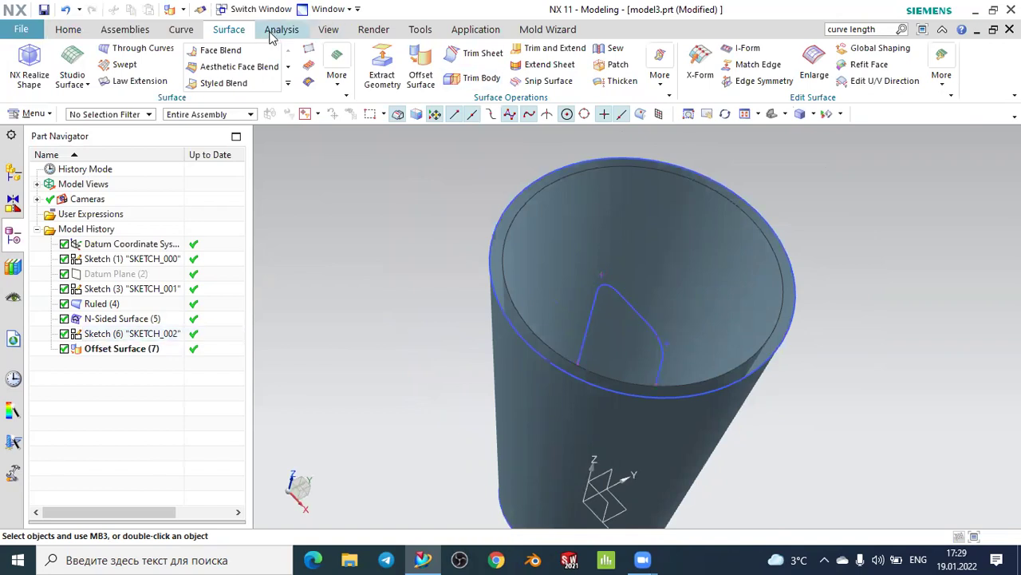
Try extruding the slot sketch curves, cancel without creating it, and reopen Sketch (6)
click(86, 29)
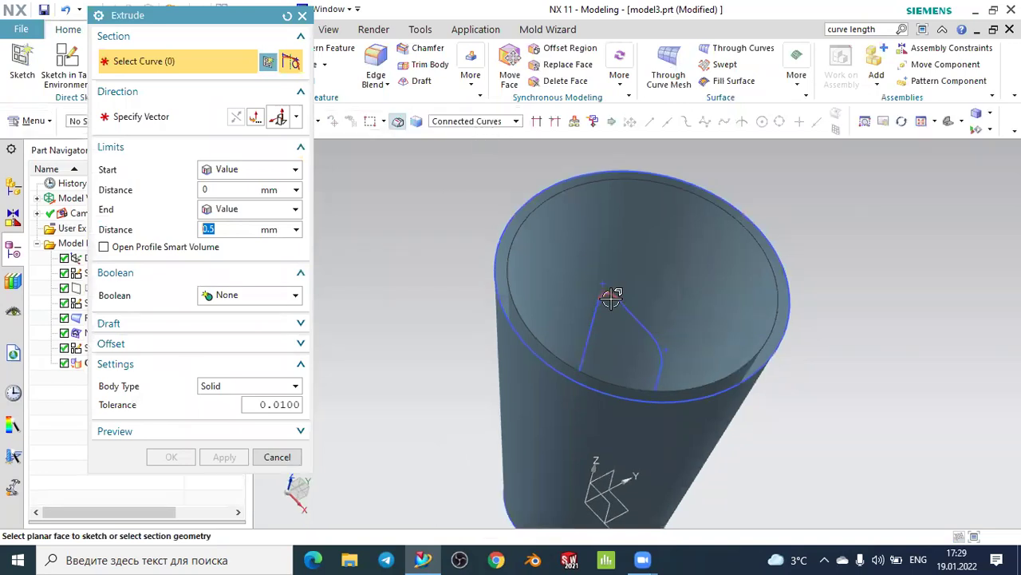
click(622, 306)
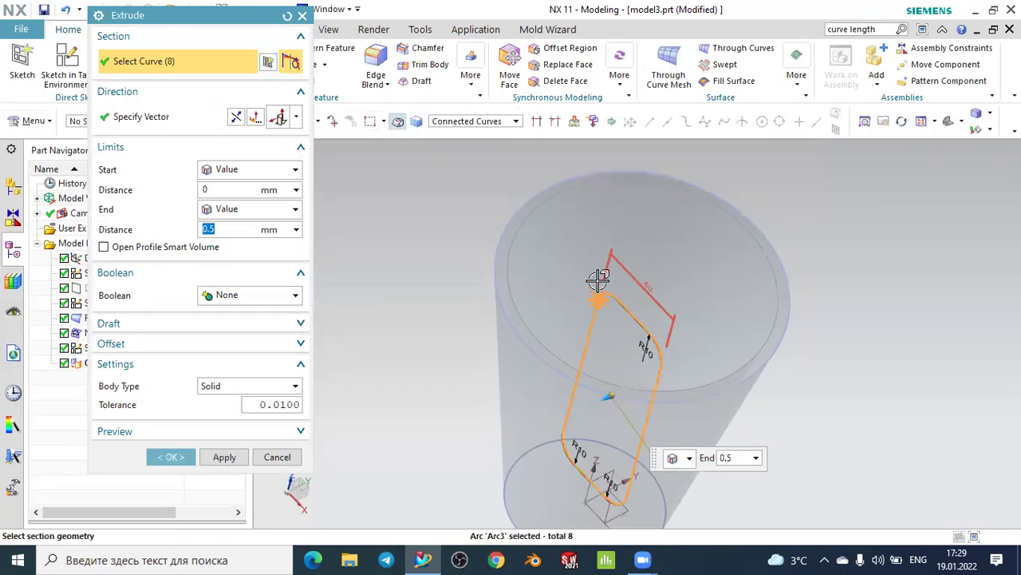
scroll(609, 280, up, 2)
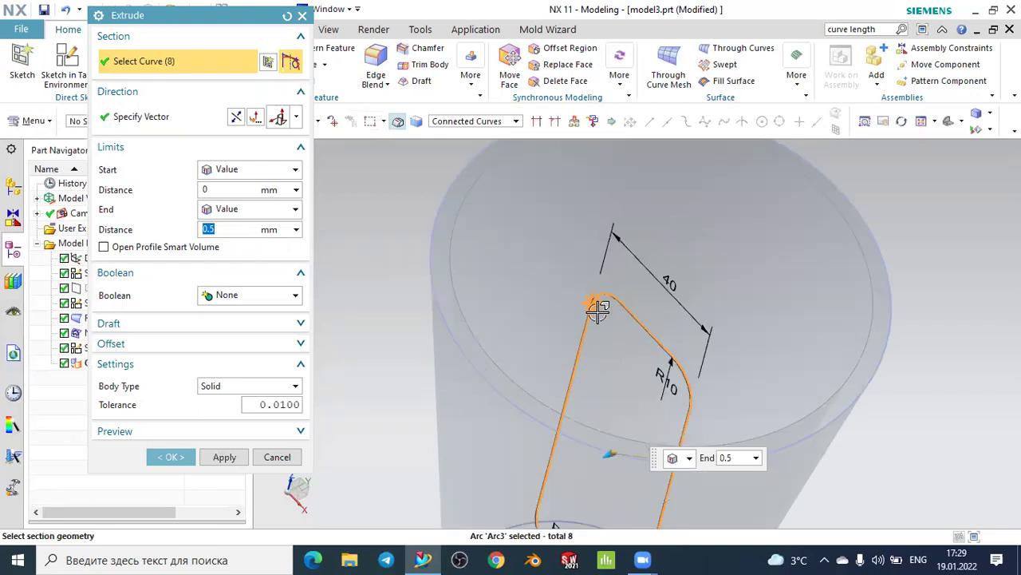
scroll(597, 302, up, 2)
scroll(593, 296, up, 2)
scroll(587, 256, up, 2)
scroll(604, 231, up, 2)
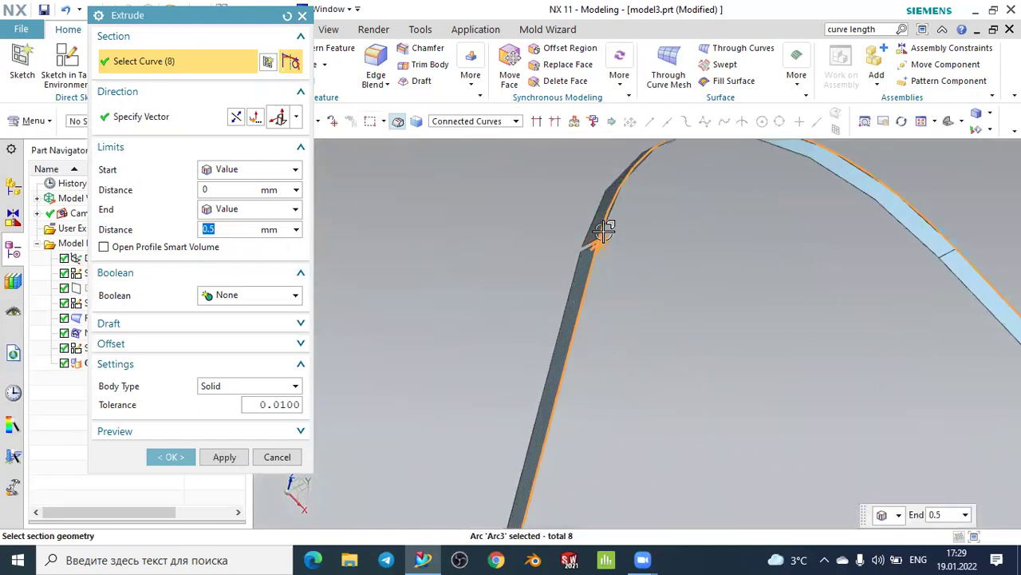
scroll(607, 235, down, 1)
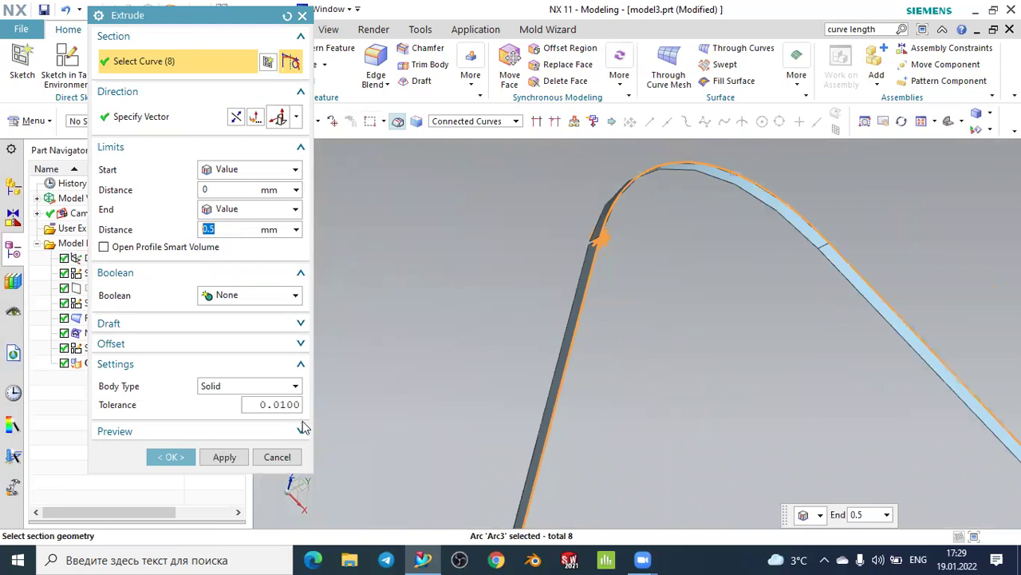
click(281, 456)
double_click(596, 252)
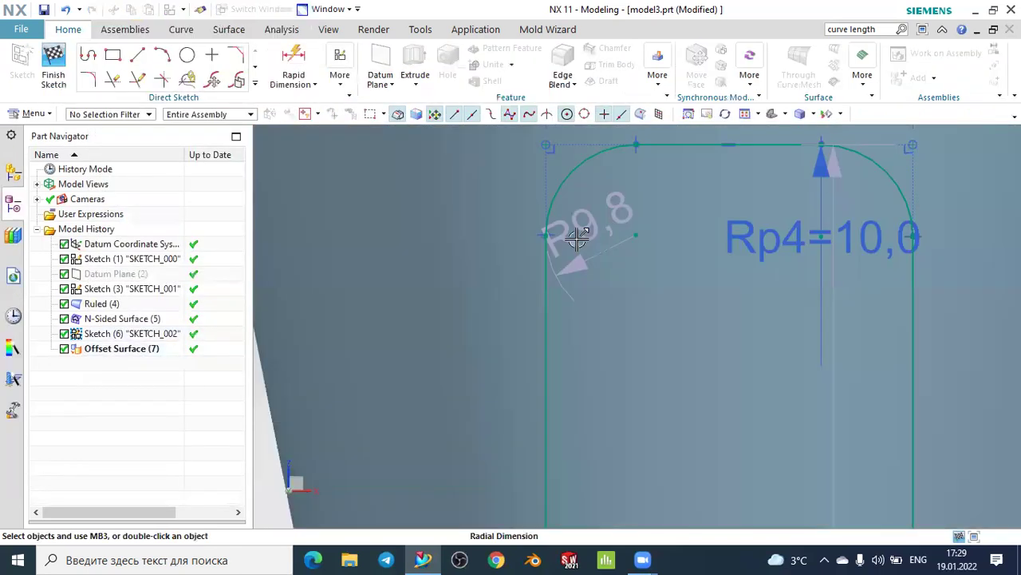
Quick Extend the slot's straight side line to its rounded corner and finish the sketch
scroll(577, 238, up, 2)
scroll(553, 225, up, 3)
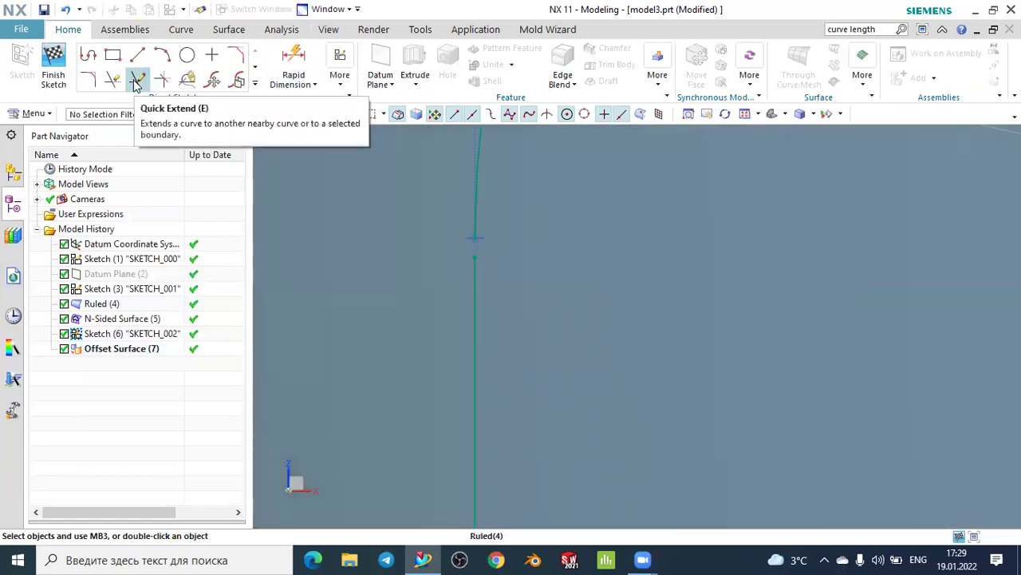
click(137, 80)
click(477, 269)
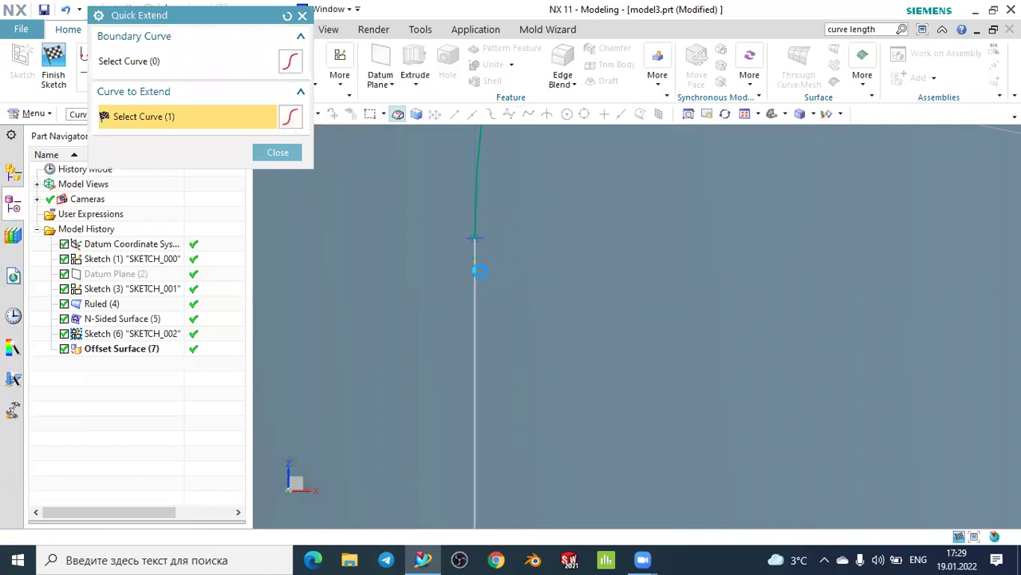
click(510, 315)
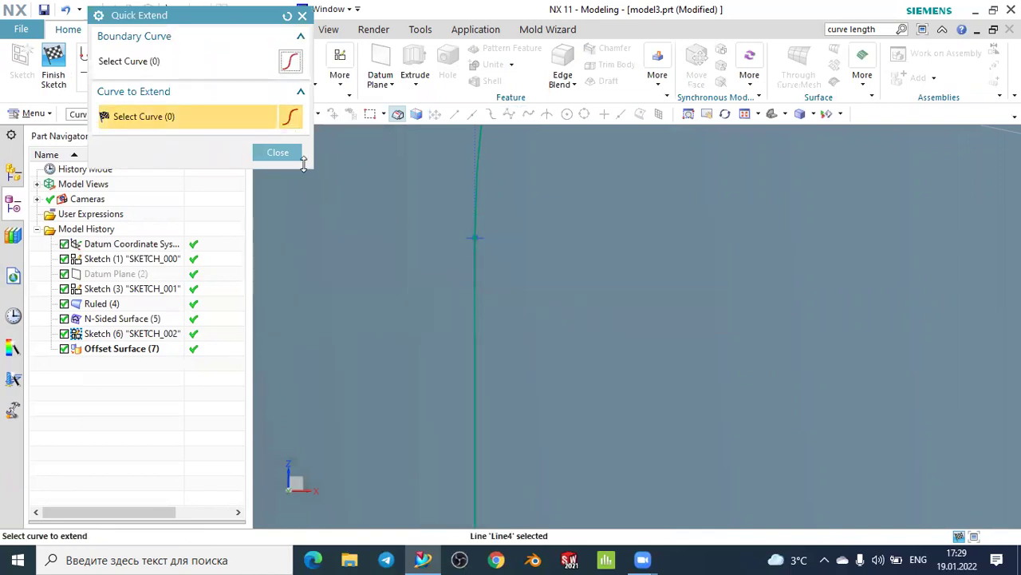
click(53, 63)
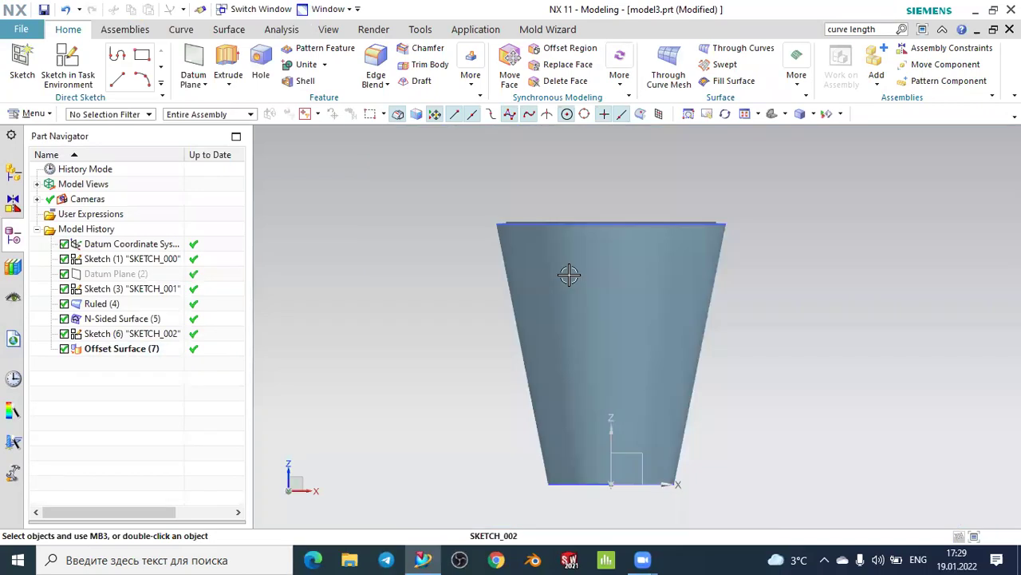
mouse_move(570, 275)
middle_down()
mouse_move(641, 306)
mouse_move(540, 231)
middle_up()
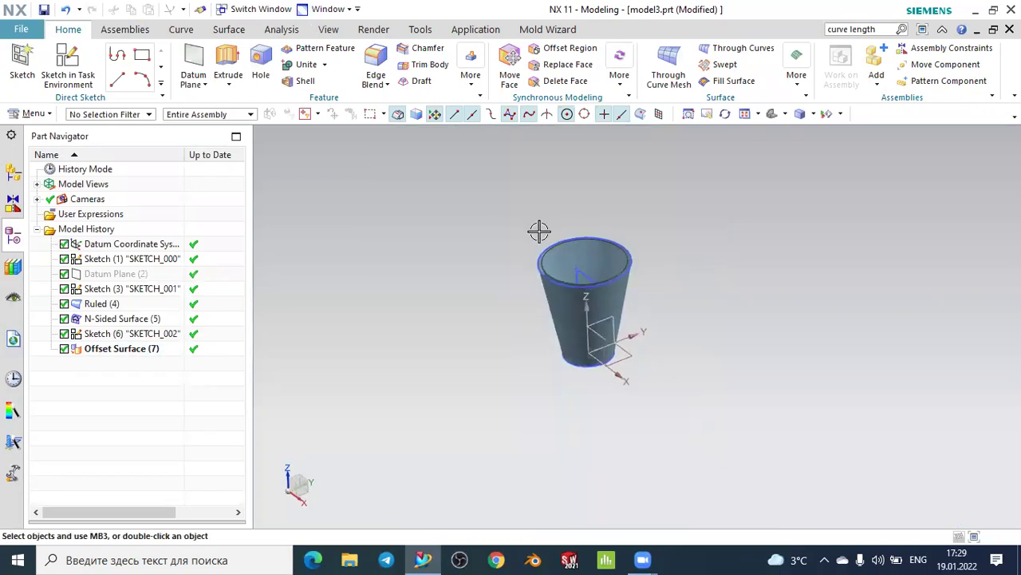
scroll(628, 324, up, 3)
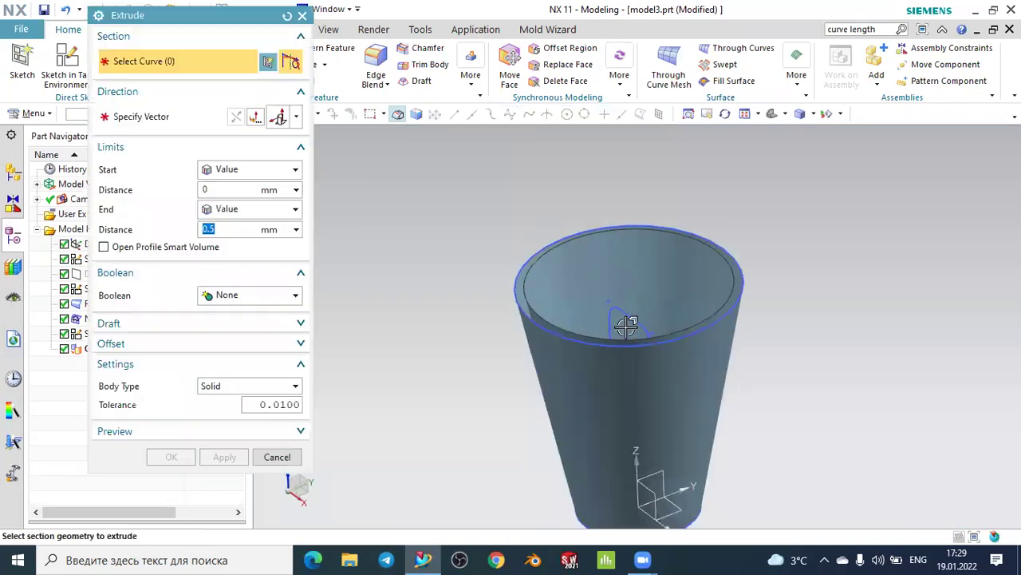
scroll(630, 311, up, 3)
click(634, 311)
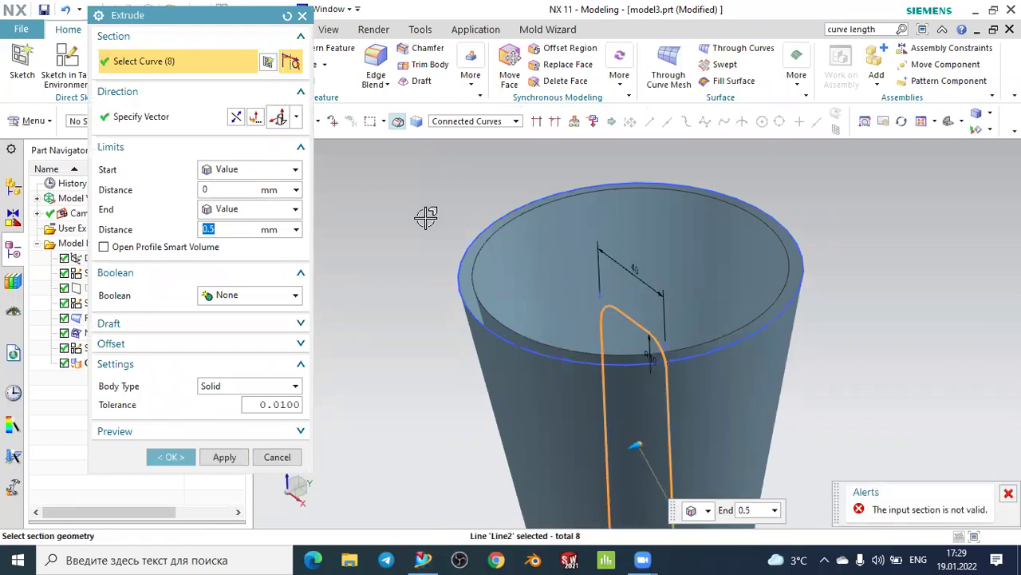
middle_drag(427, 216, 529, 319)
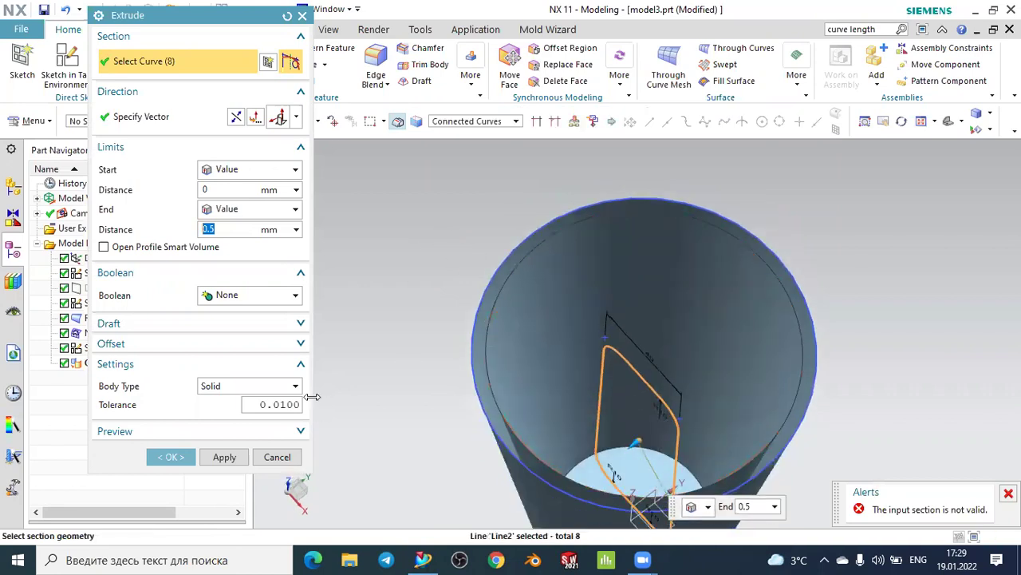
click(283, 461)
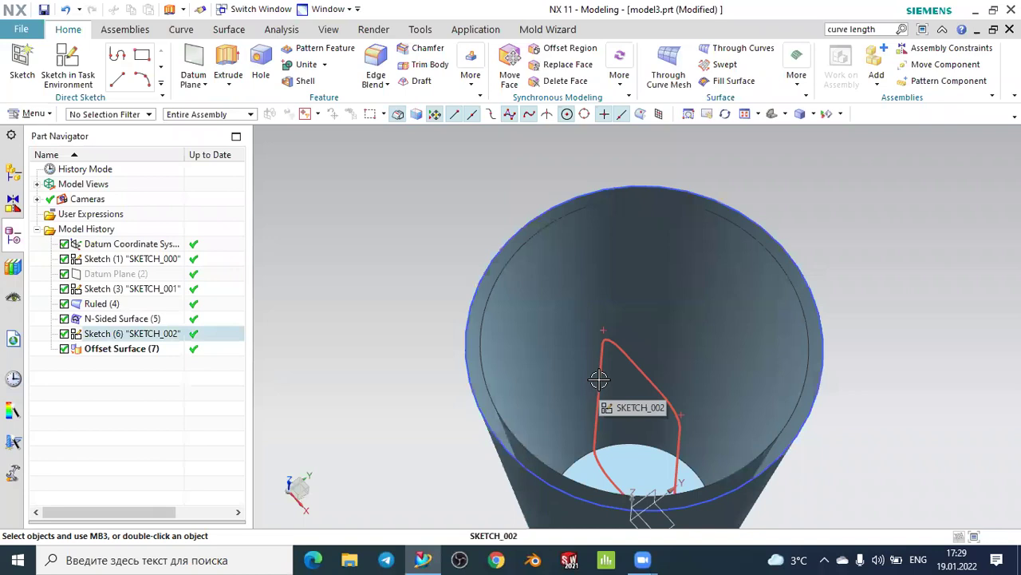
Reopen the slot sketch, dismiss the overconstrained warning, and remove the faulty left side line
double_click(598, 380)
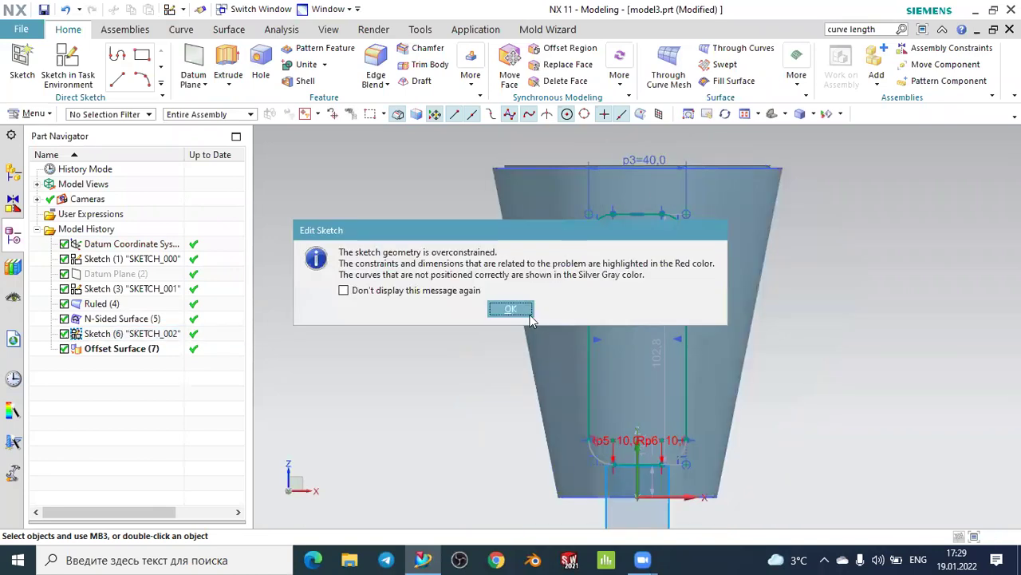
click(511, 307)
scroll(558, 269, up, 5)
scroll(611, 250, up, 4)
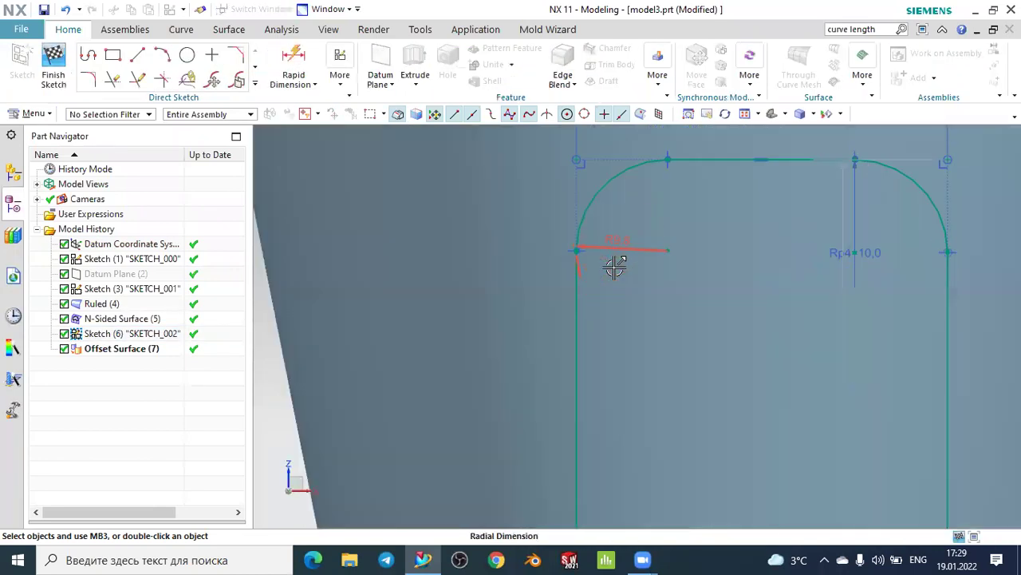
scroll(613, 270, up, 3)
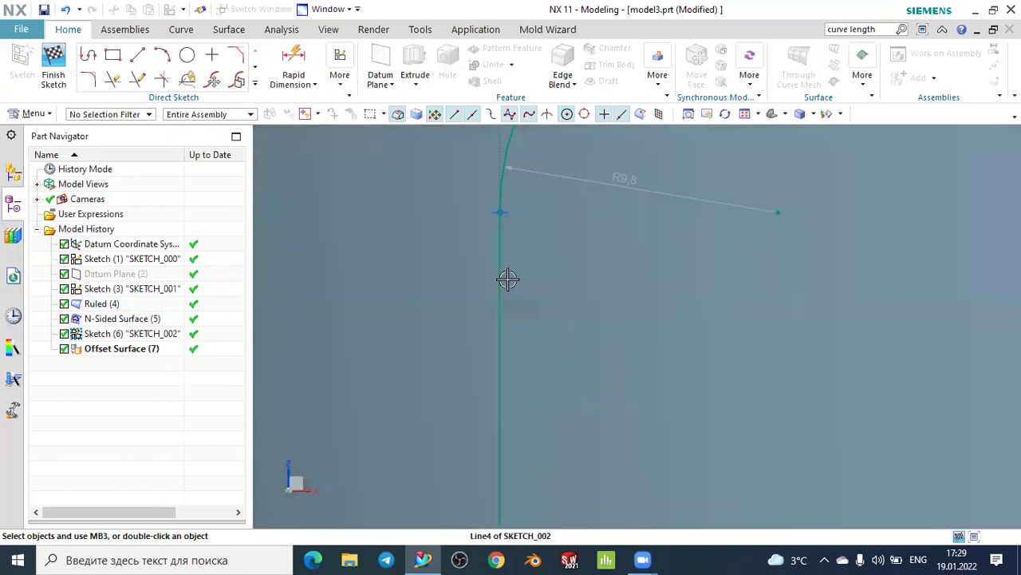
click(507, 279)
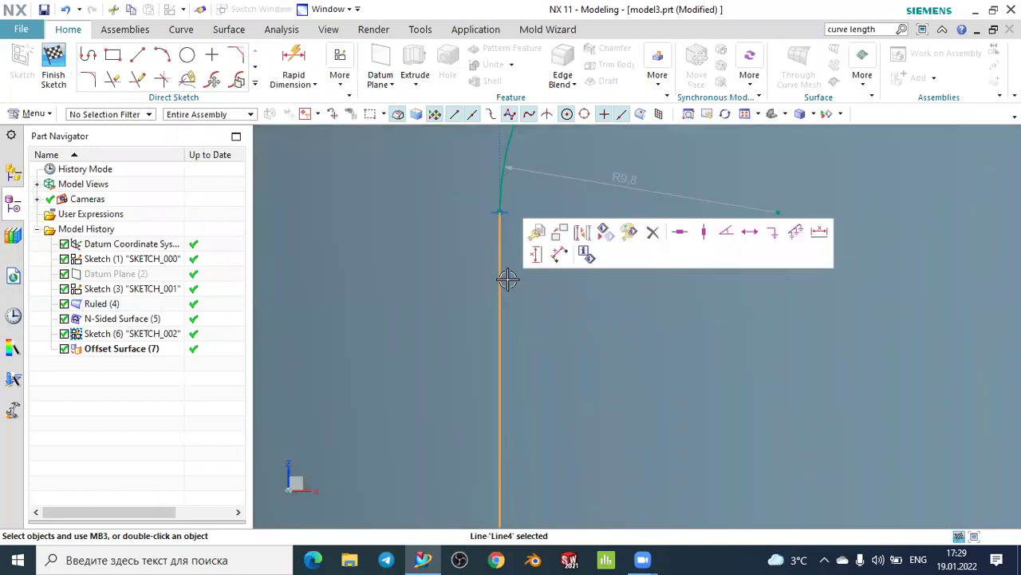
key(Escape)
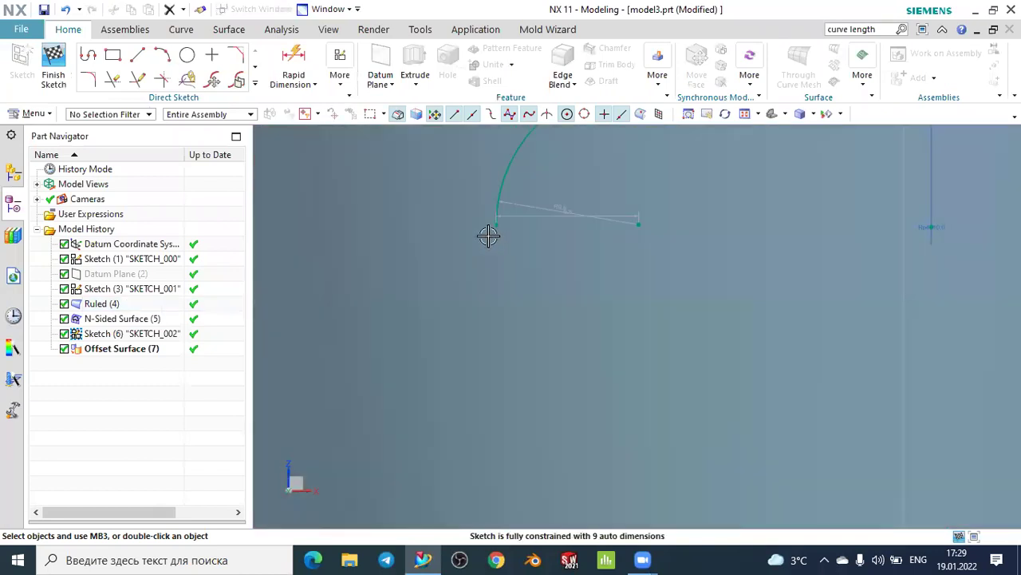
Redraw the slot's 83-long left side line between the arc ends and finish the sketch
scroll(484, 281, down, 5)
scroll(500, 372, up, 2)
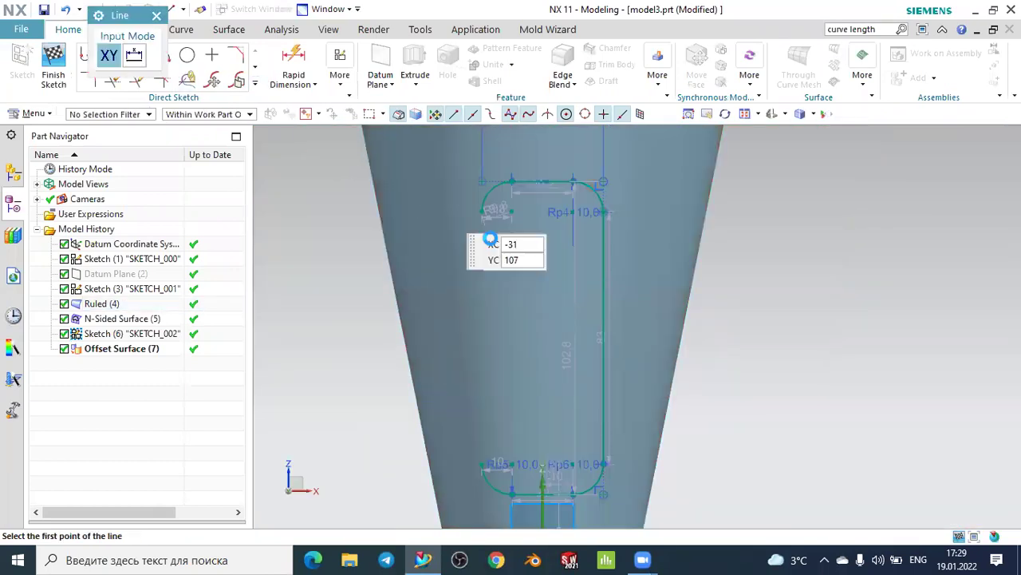
click(483, 212)
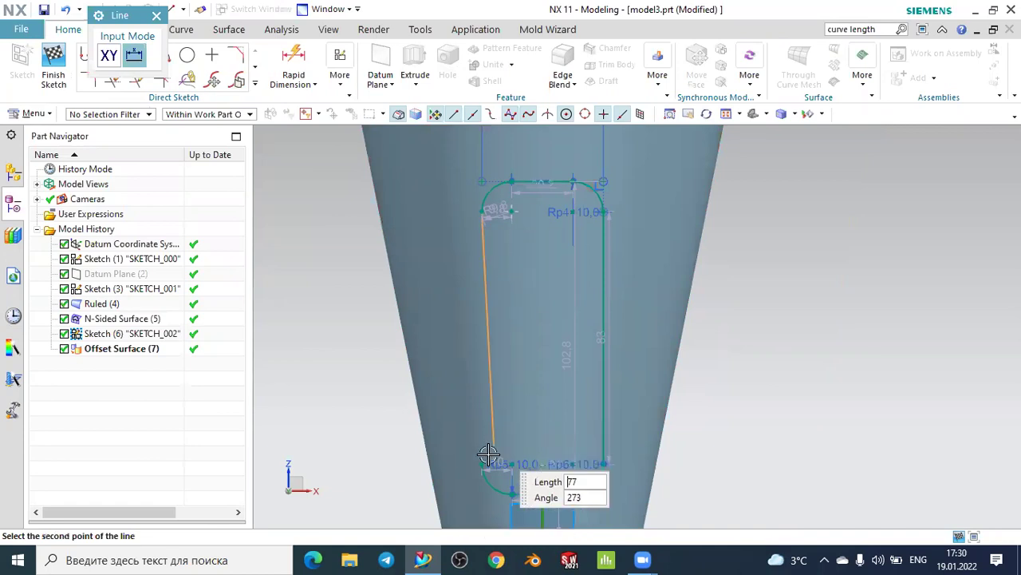
click(483, 464)
key(Escape)
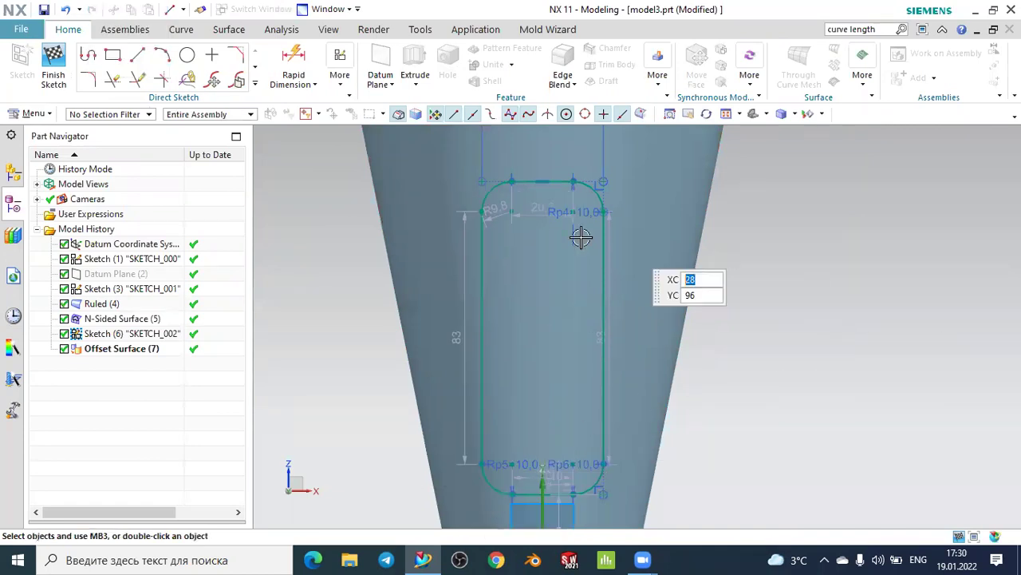
click(53, 57)
scroll(674, 250, down, 5)
mouse_move(674, 250)
middle_down()
mouse_move(718, 301)
mouse_move(742, 304)
middle_up()
click(228, 64)
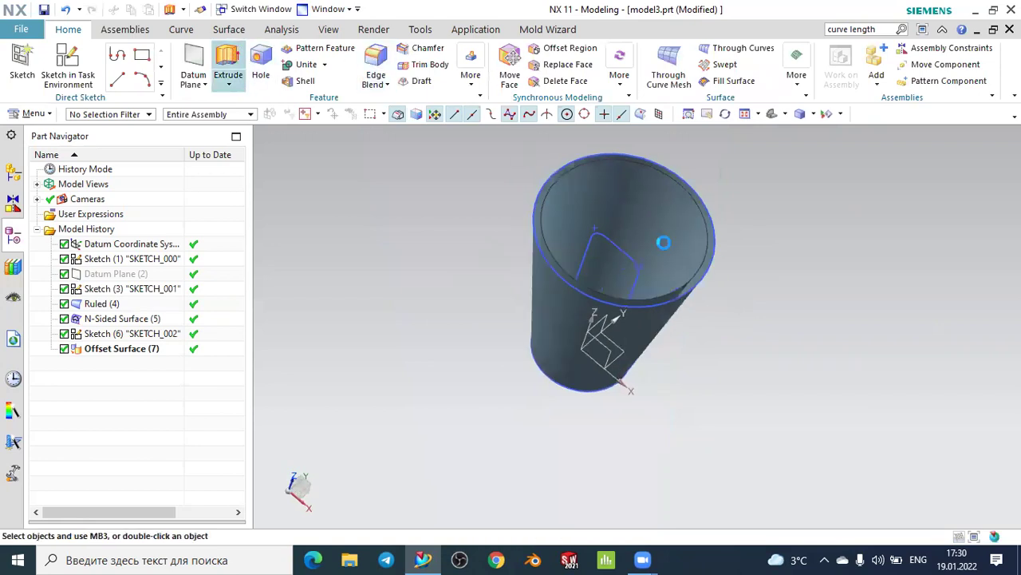
scroll(624, 250, up, 1)
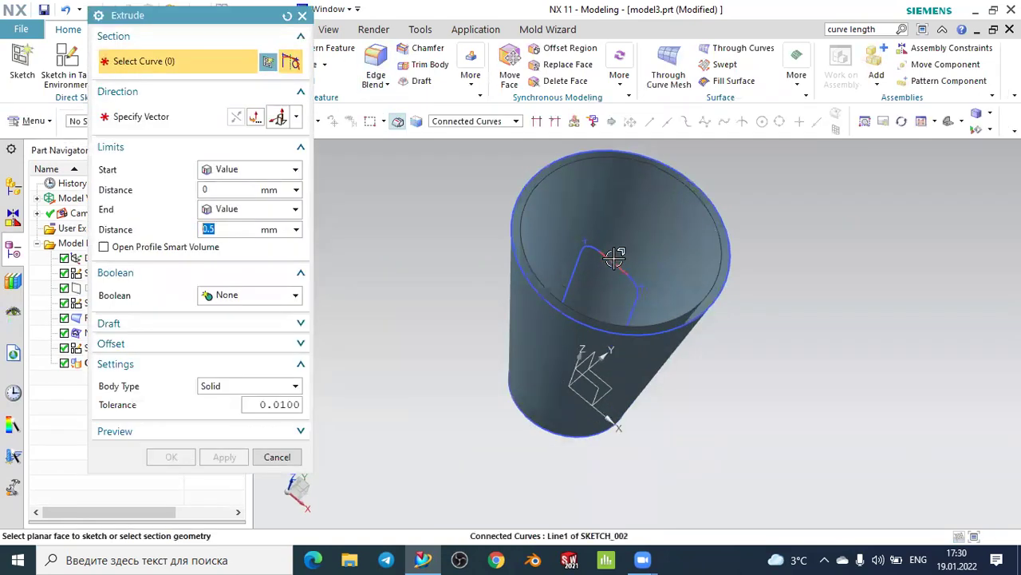
click(613, 257)
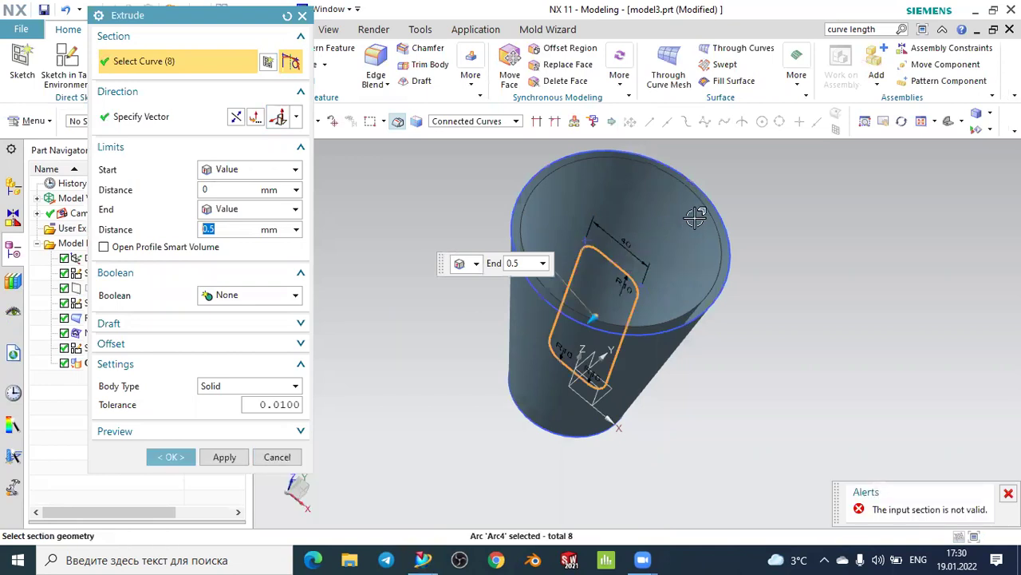
click(279, 456)
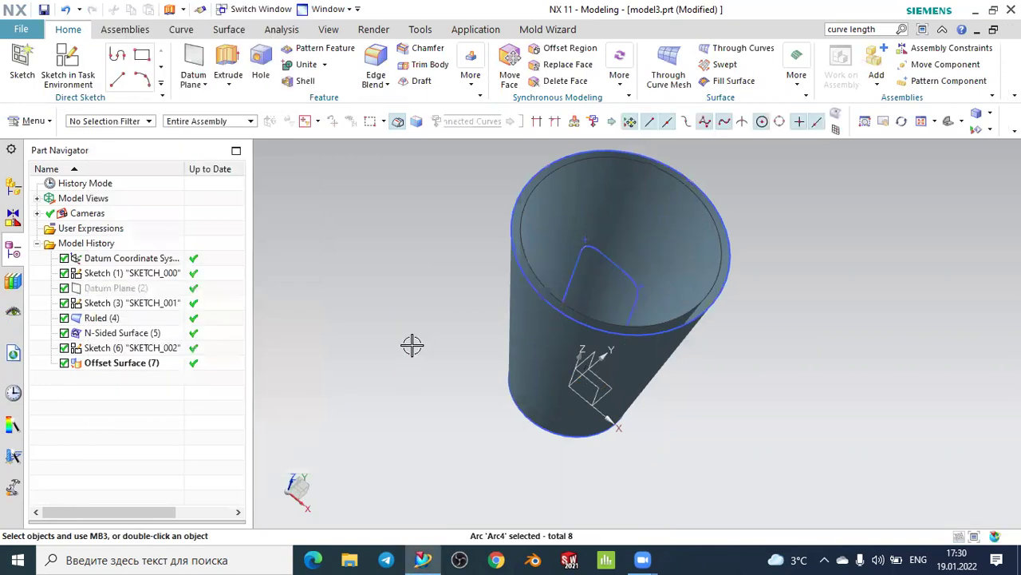
click(581, 251)
Reopen SKETCH_002, delete the old slot curves, and draw a new rectangle
double_click(581, 251)
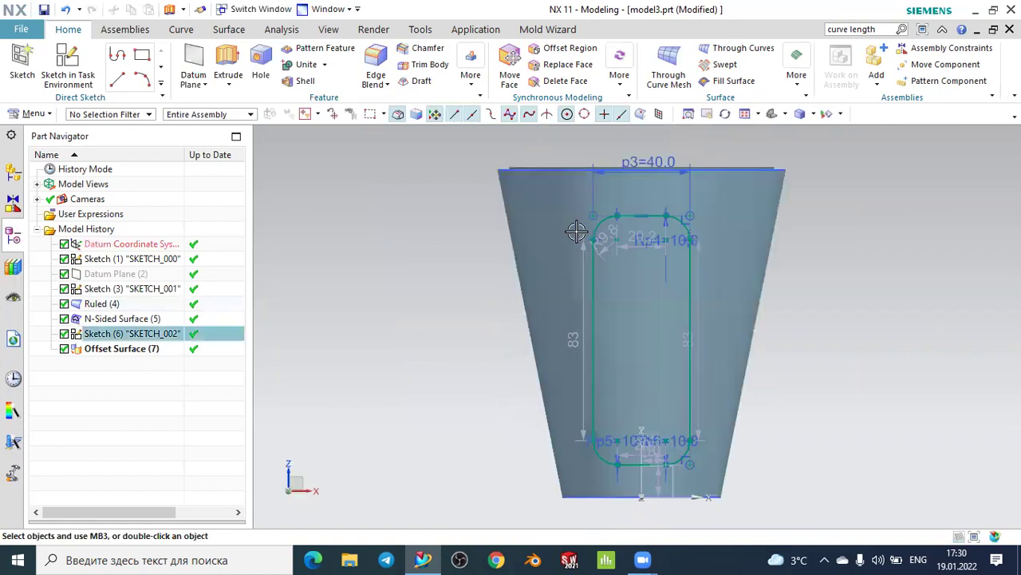
drag(760, 480, 760, 480)
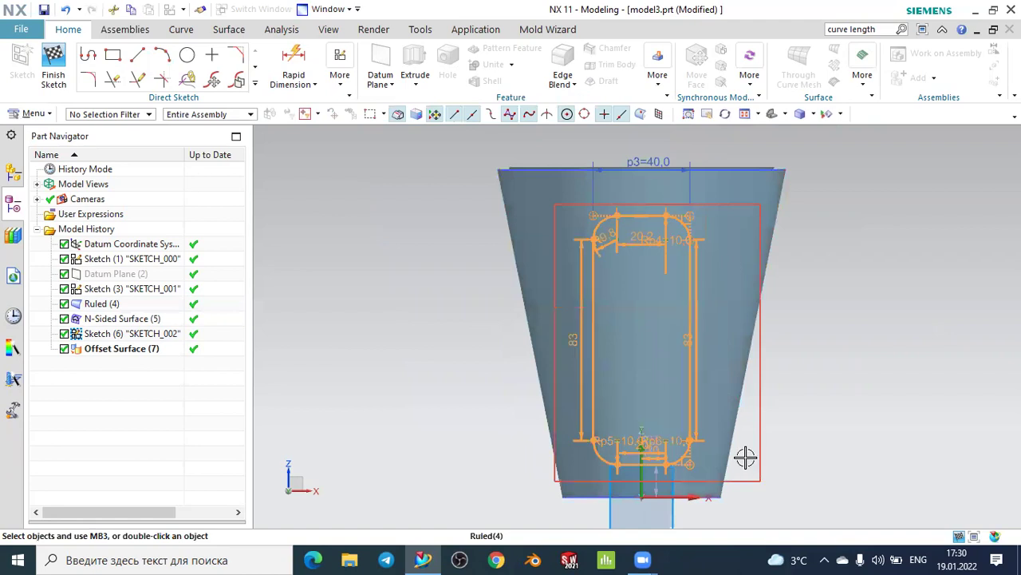
key(Delete)
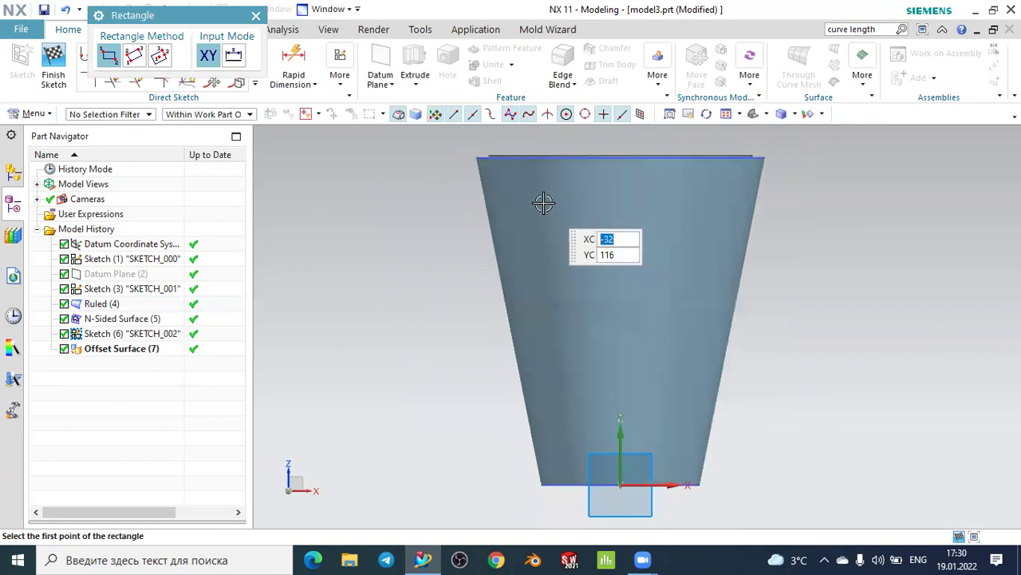
click(543, 204)
click(688, 444)
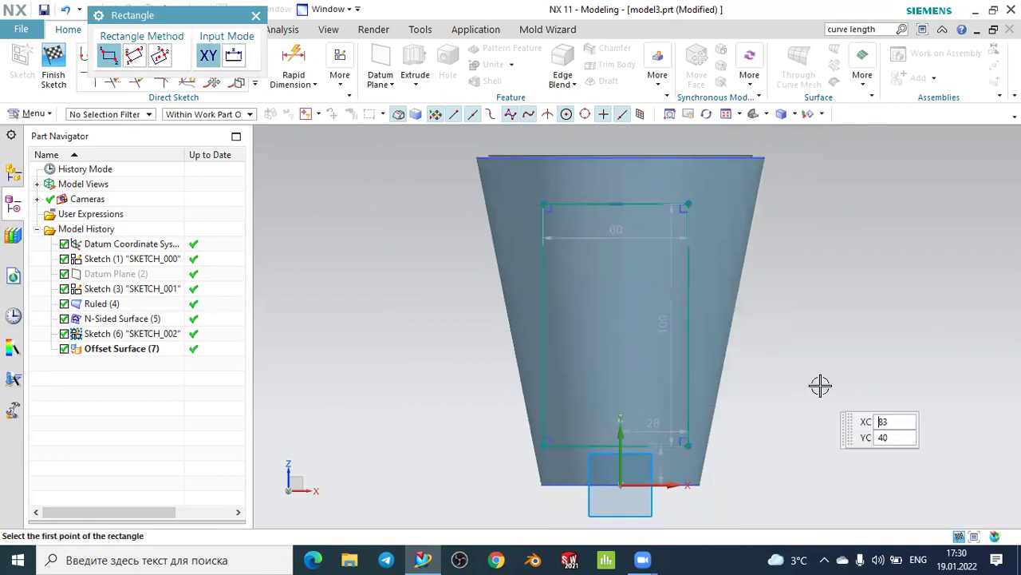
key(Escape)
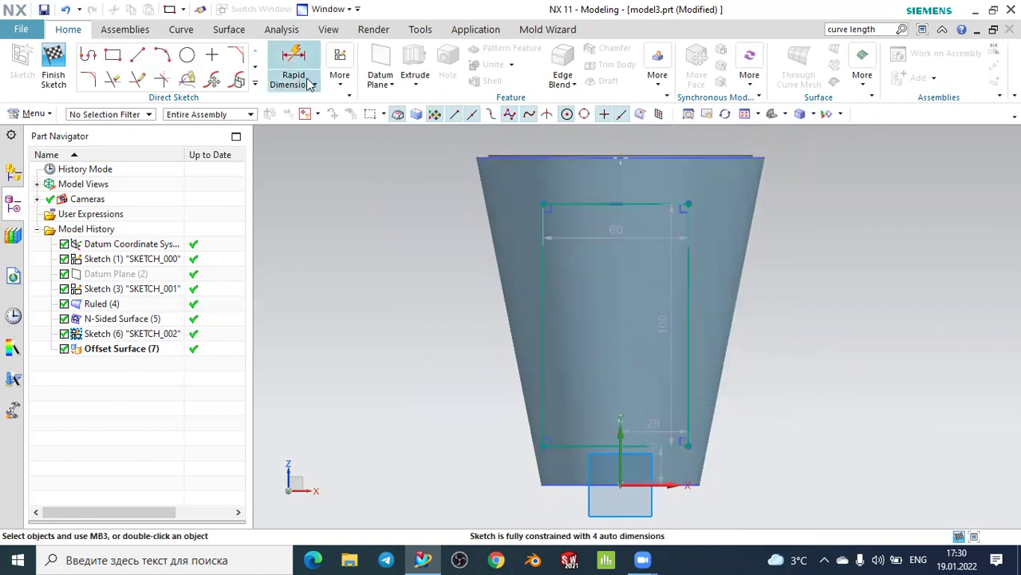
Make the rectangle's sides symmetric about the vertical axis and set its width to 45 mm
click(339, 80)
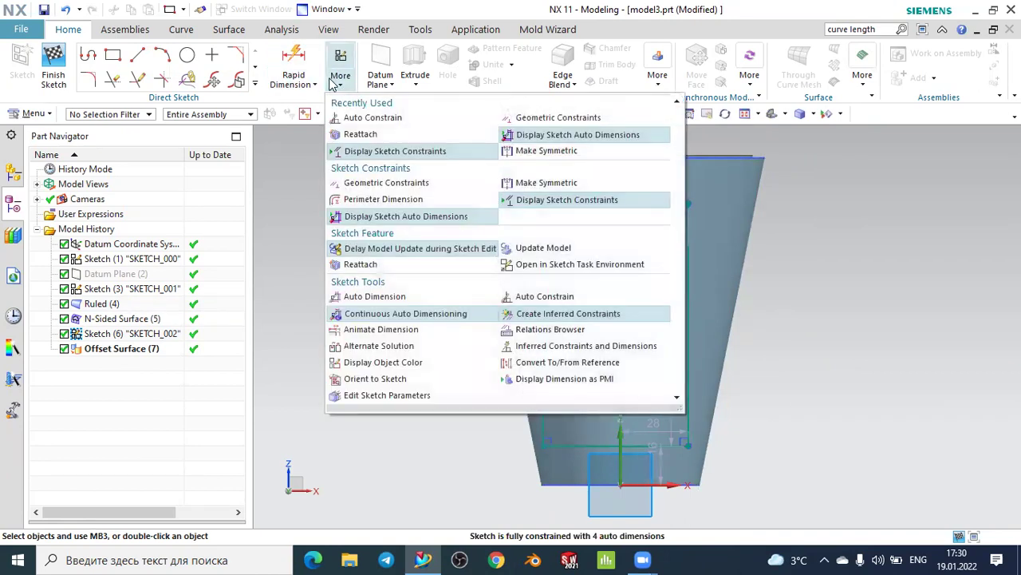
click(528, 151)
click(542, 227)
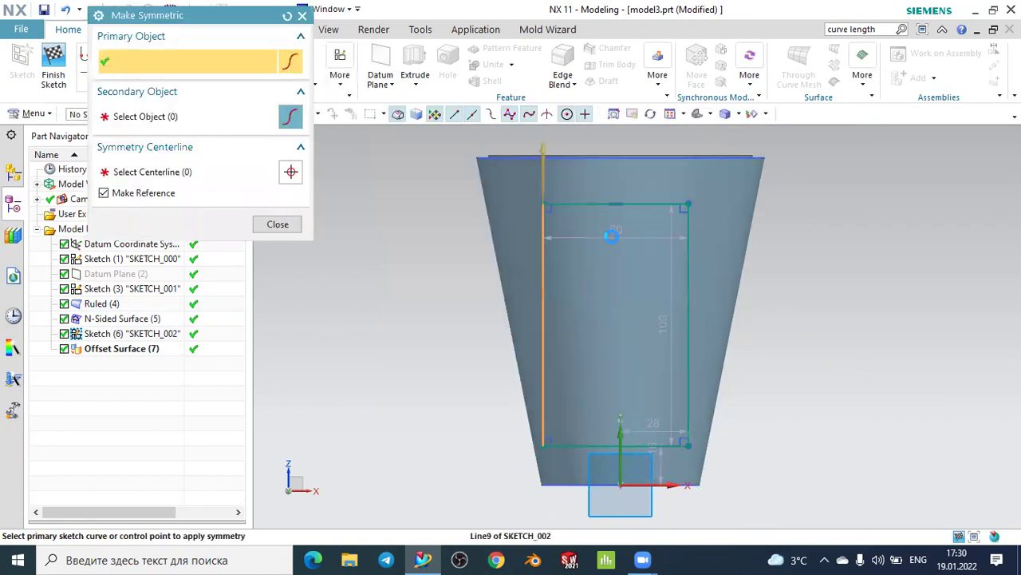
click(688, 292)
click(622, 432)
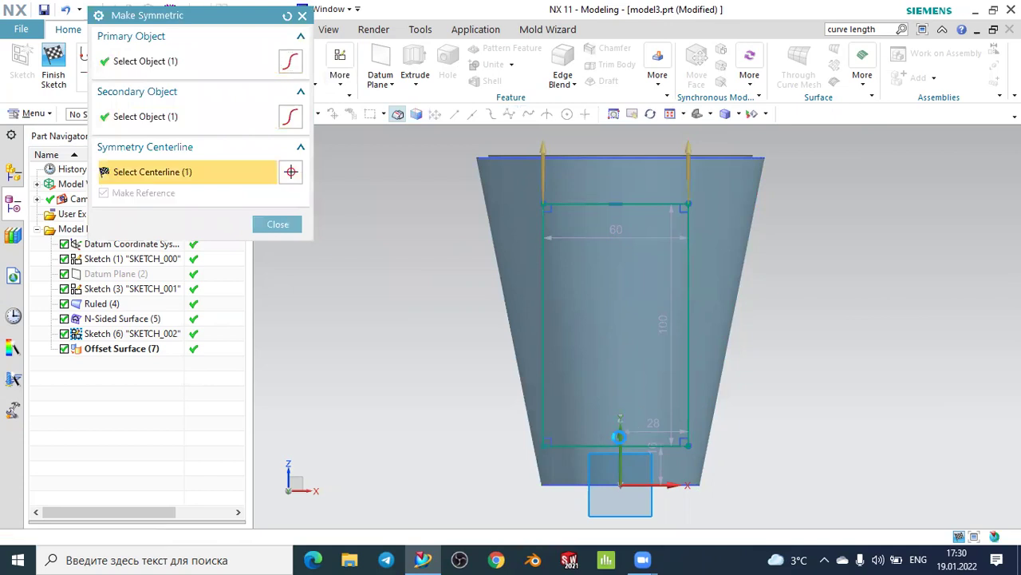
key(Escape)
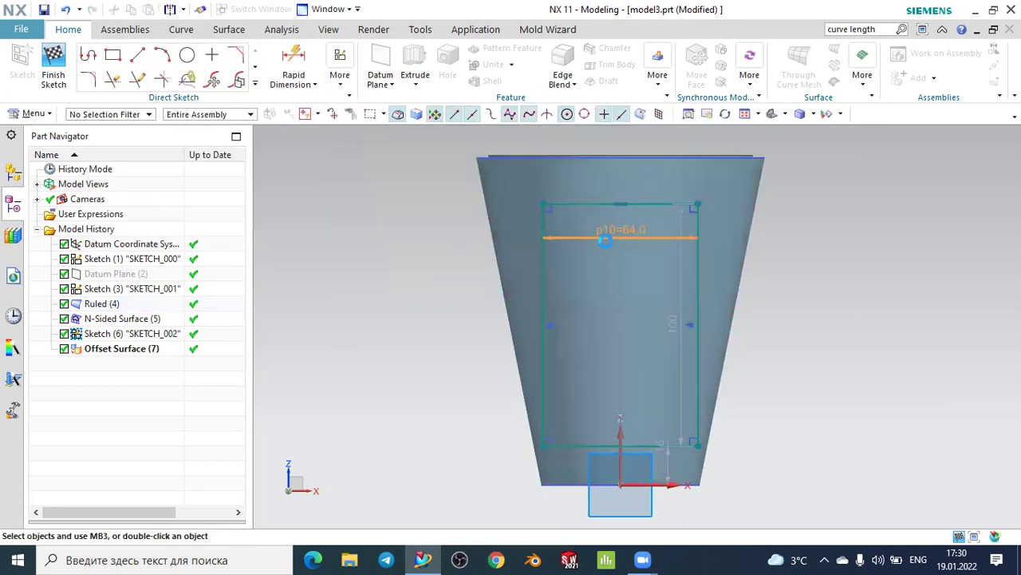
double_click(605, 240)
text(45)
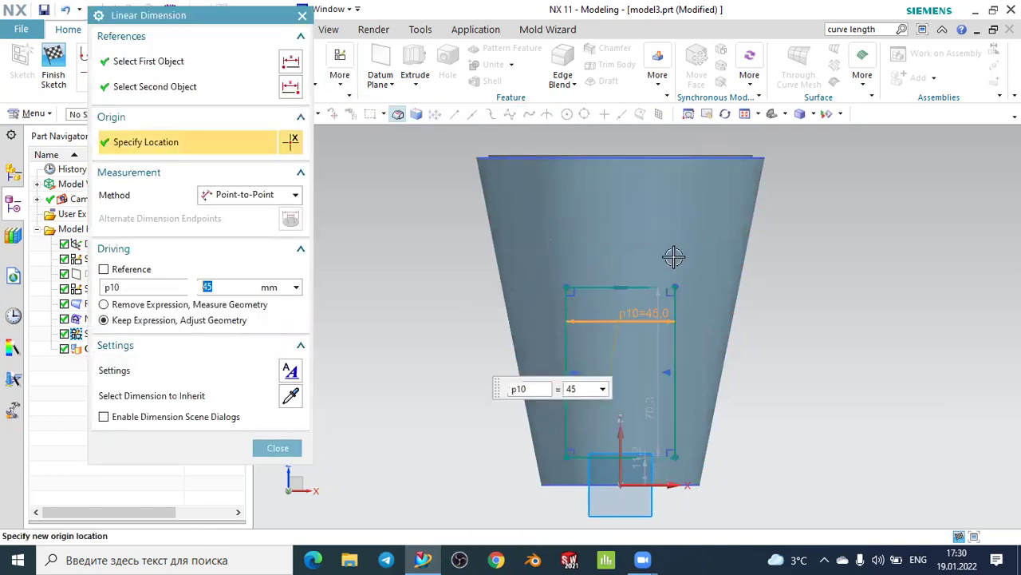
key(Return)
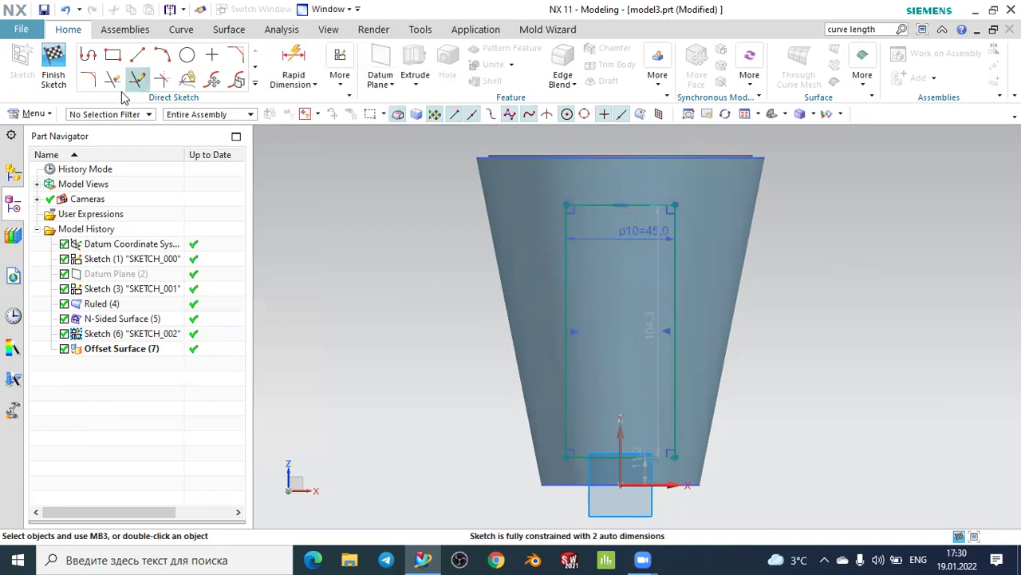
Round the rectangle's top-left and top-right corners with 10 mm sketch fillets
click(87, 80)
scroll(568, 214, up, 2)
text(12)
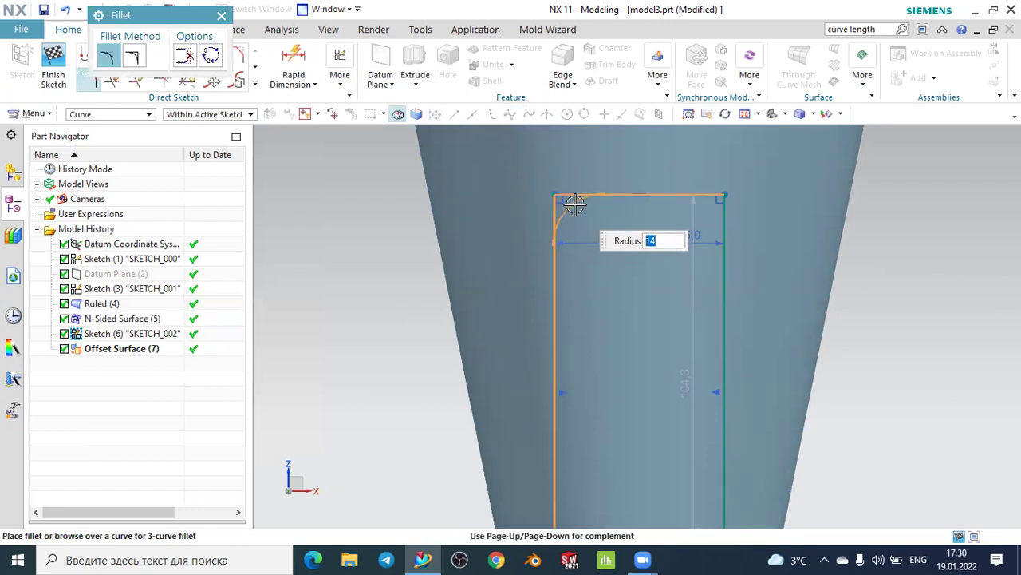
click(575, 205)
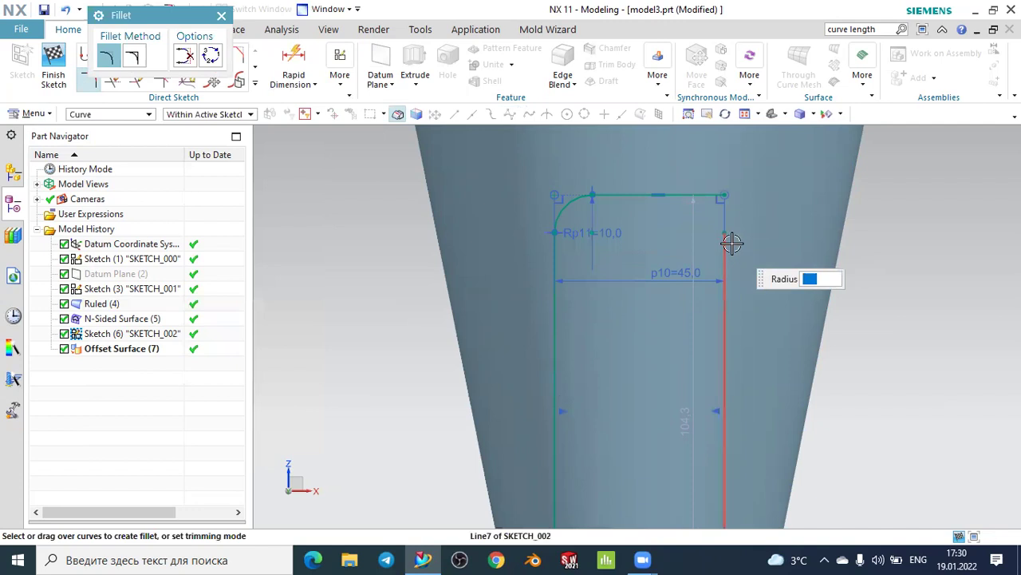
click(716, 198)
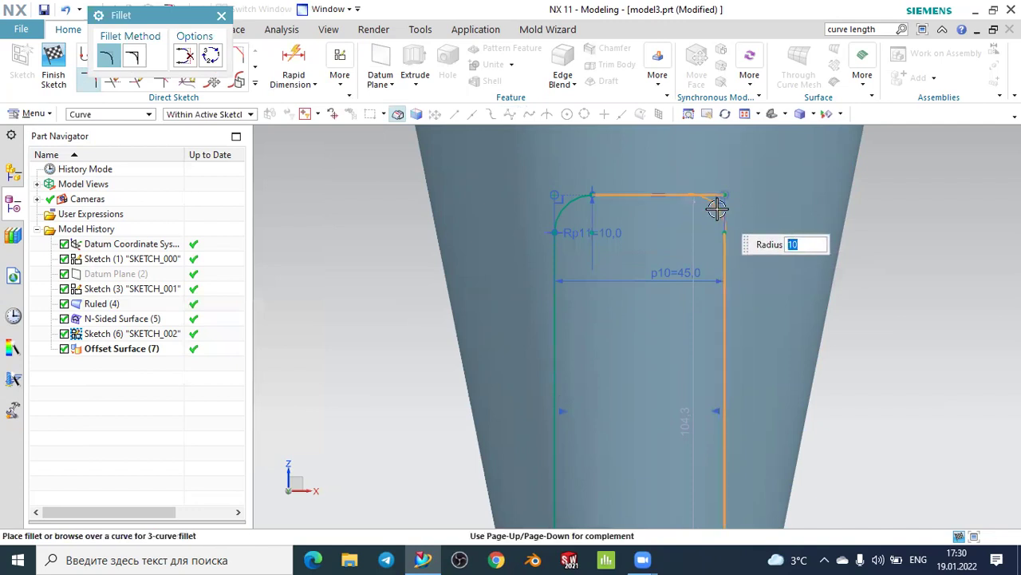
click(717, 208)
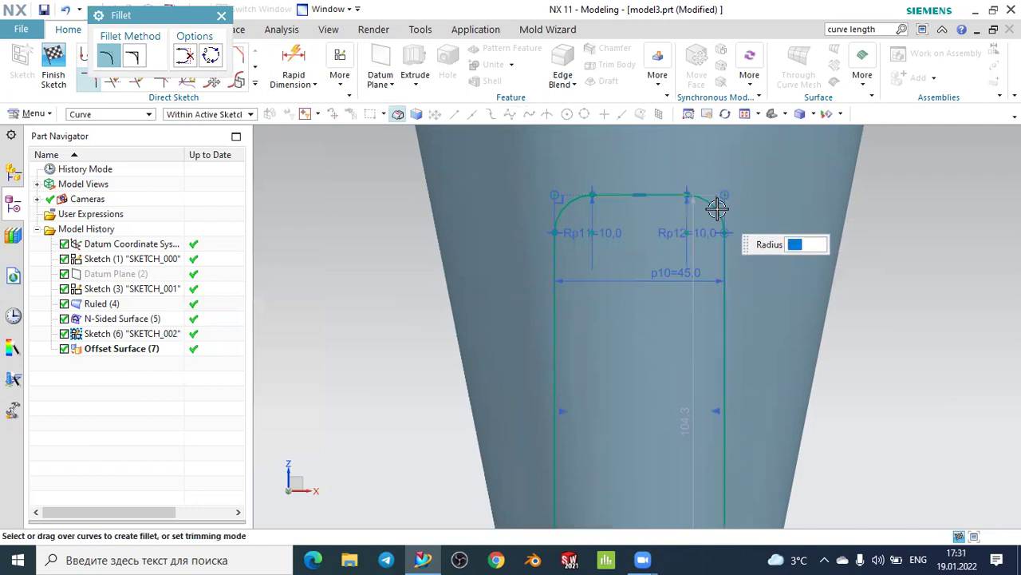
scroll(657, 451, down, 3)
scroll(621, 388, up, 2)
scroll(588, 353, up, 2)
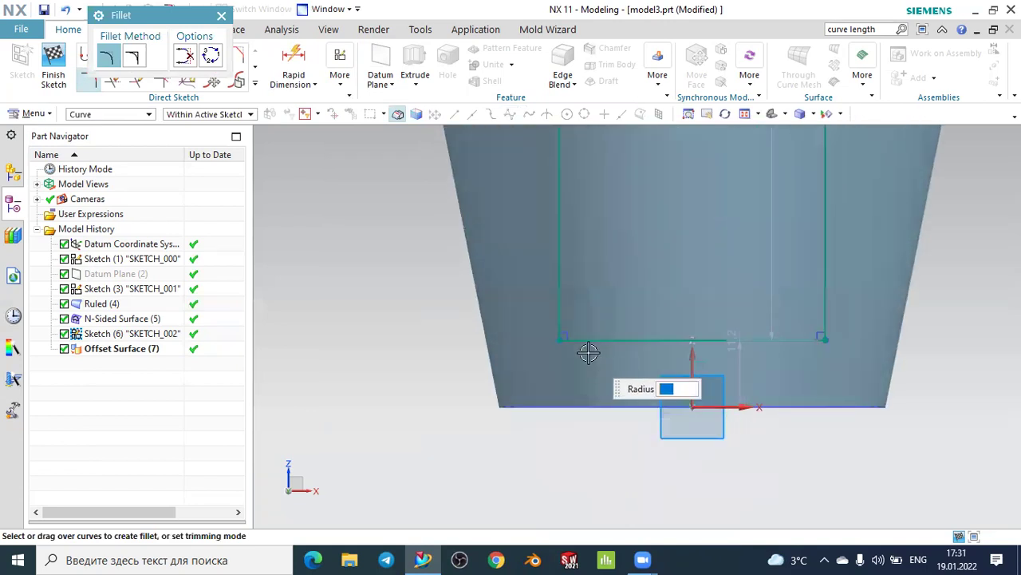
Round the bottom-left and bottom-right corners with 10 mm fillets
click(570, 340)
click(560, 319)
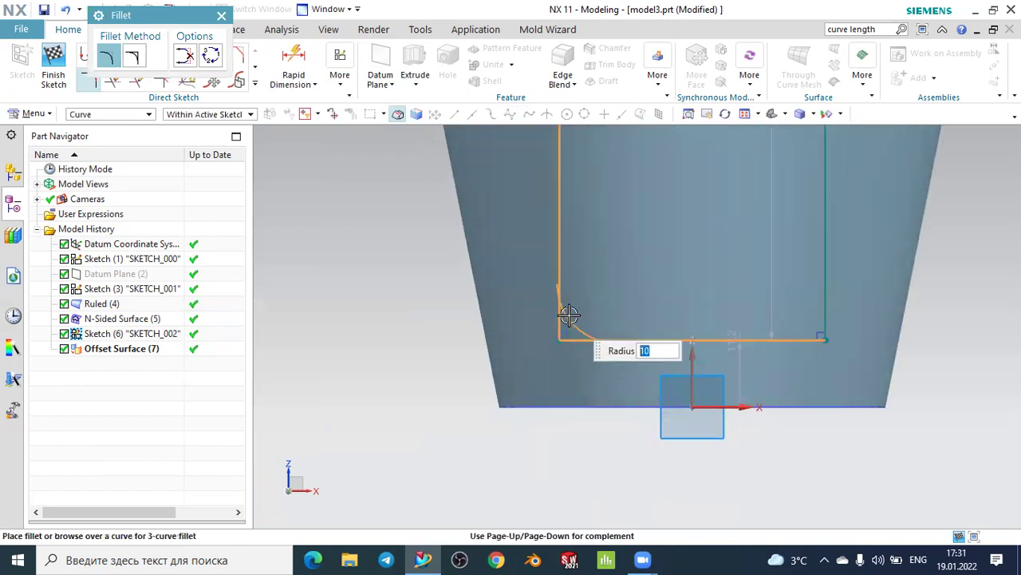
click(569, 315)
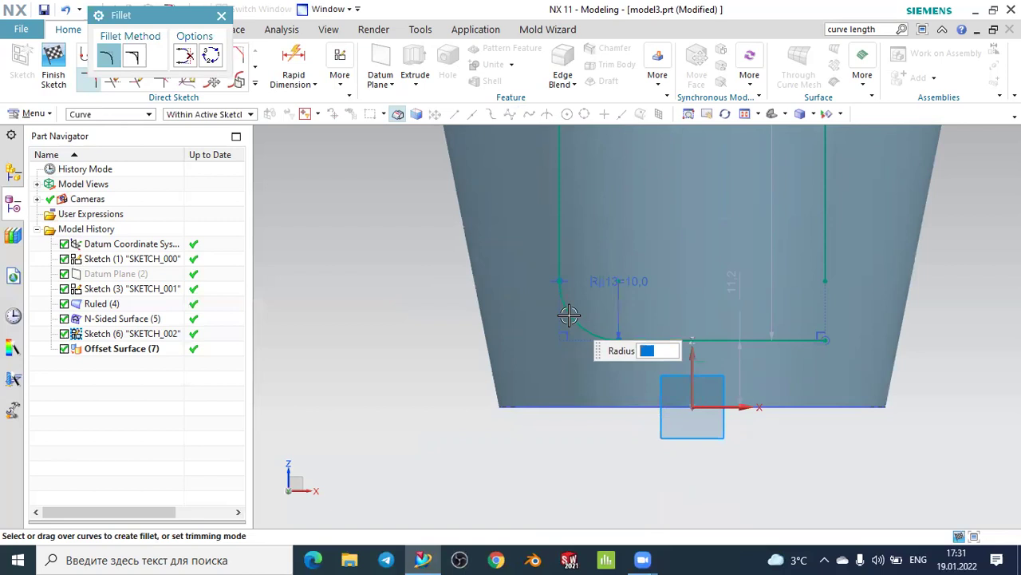
click(807, 340)
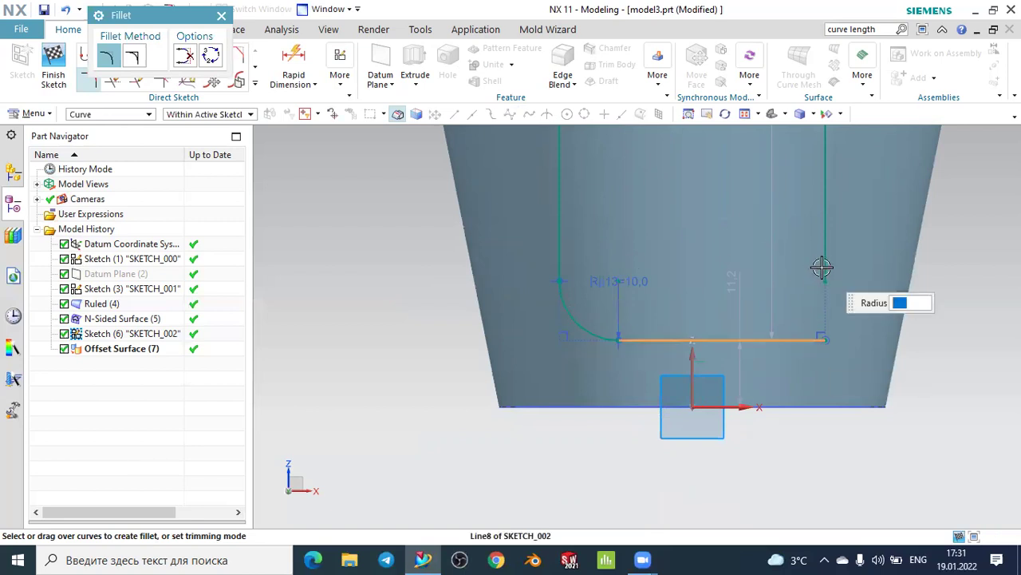
click(827, 285)
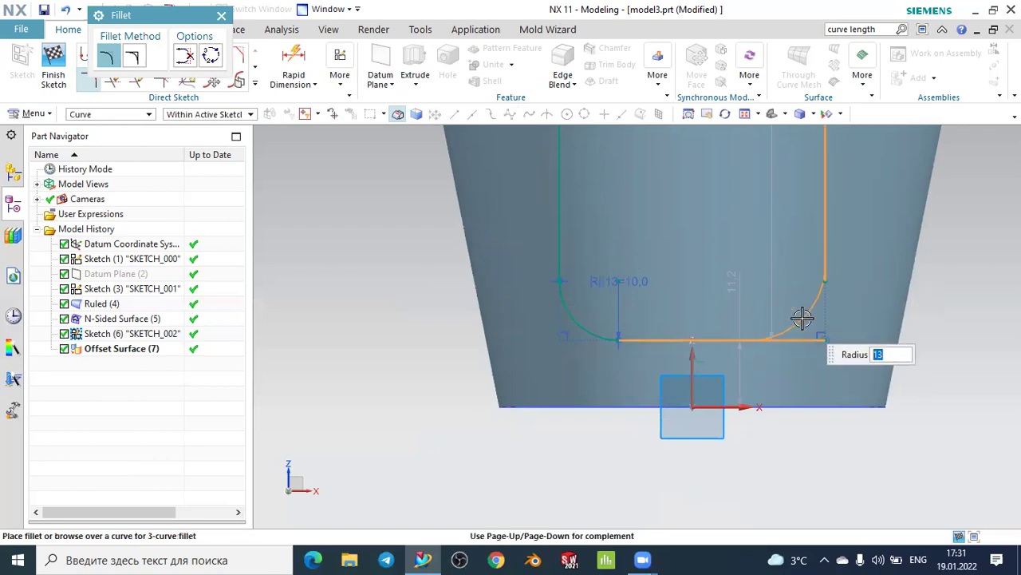
click(822, 337)
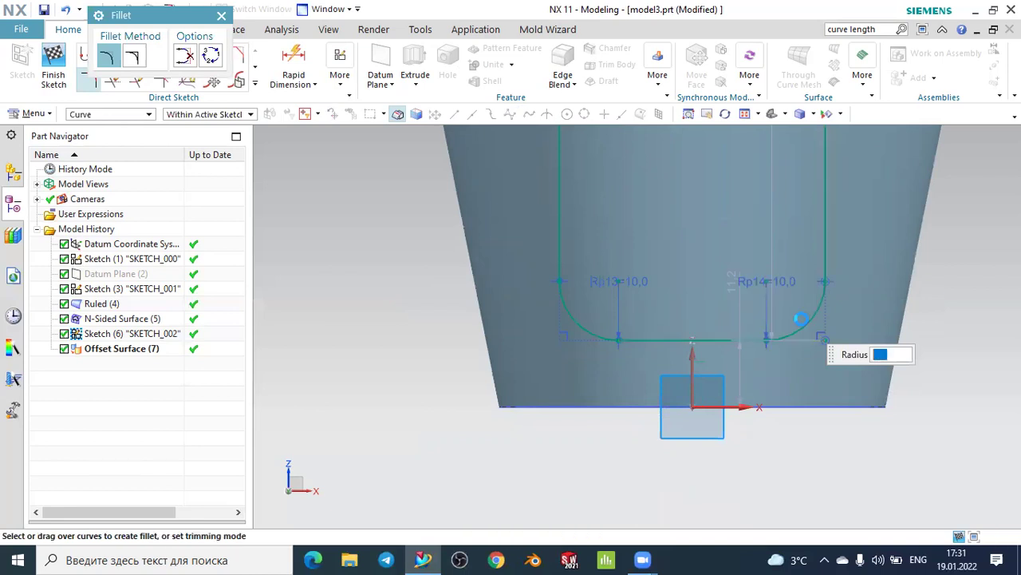
key(Escape)
scroll(786, 336, up, 3)
scroll(786, 337, down, 5)
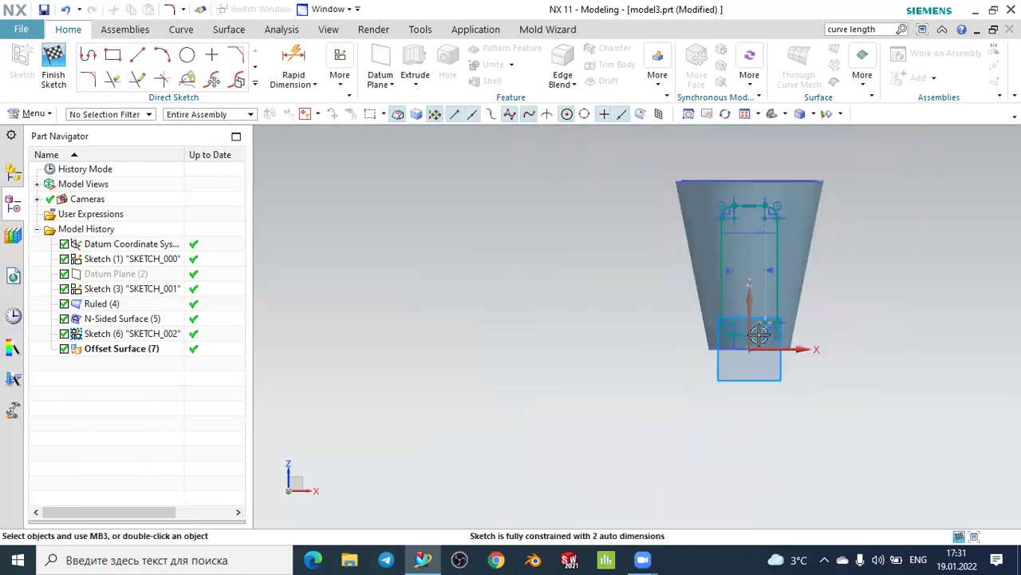
mouse_move(933, 308)
middle_down()
mouse_move(870, 330)
mouse_move(898, 348)
middle_up()
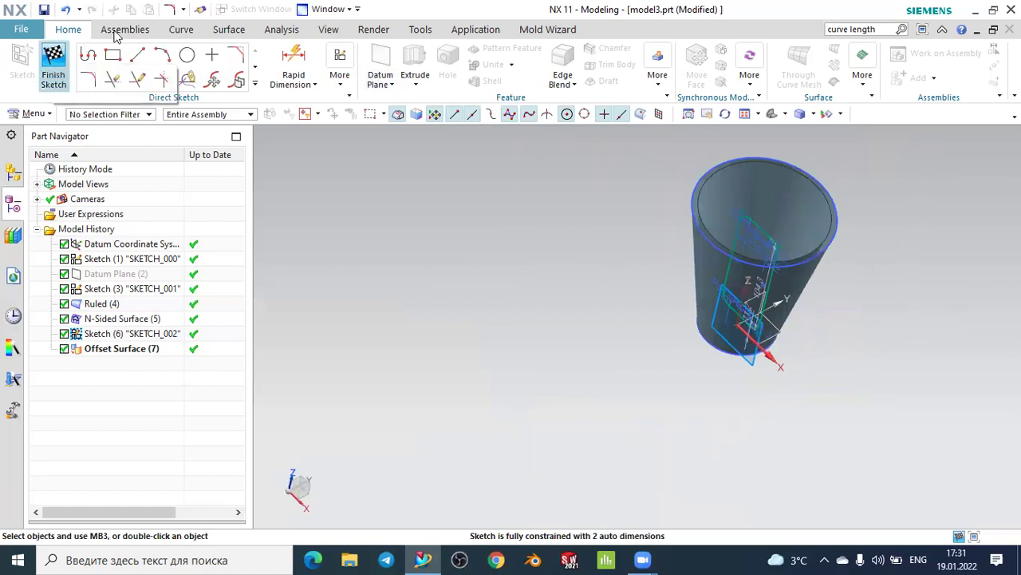
Finish the sketch and extrude the rounded slot symmetrically 95 mm as a sheet tube
click(53, 54)
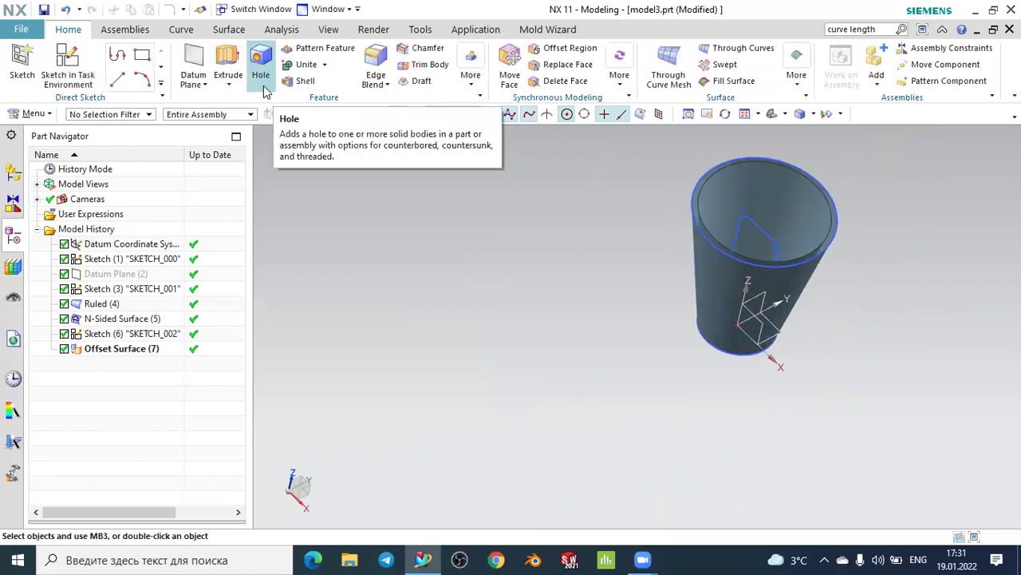
scroll(770, 183, up, 2)
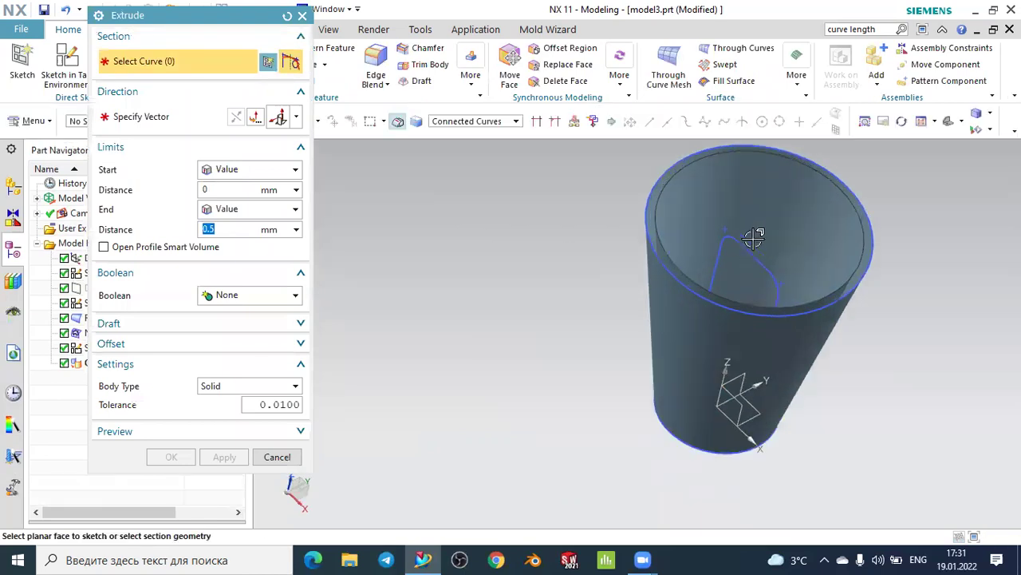
click(750, 241)
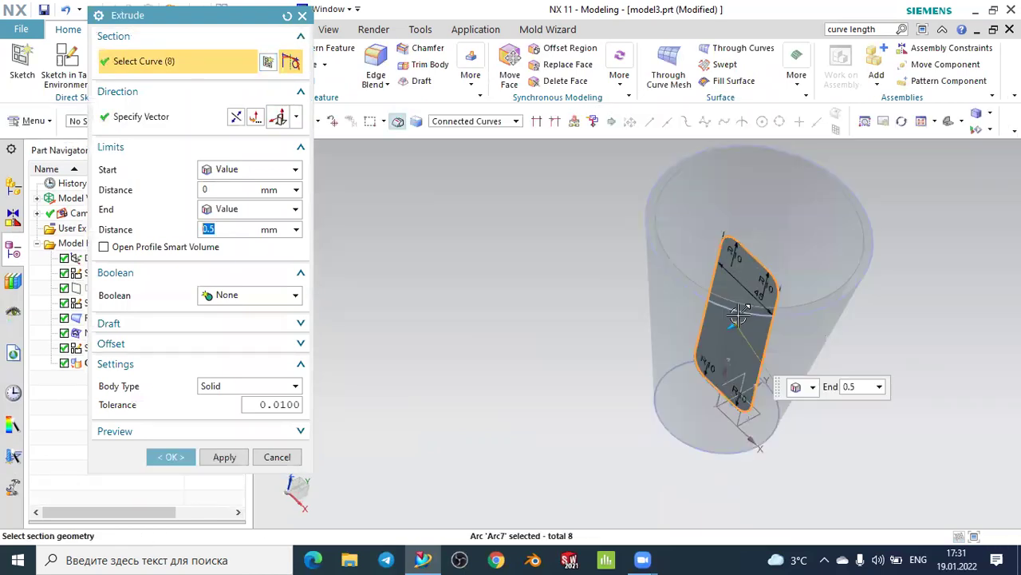
drag(705, 336, 631, 372)
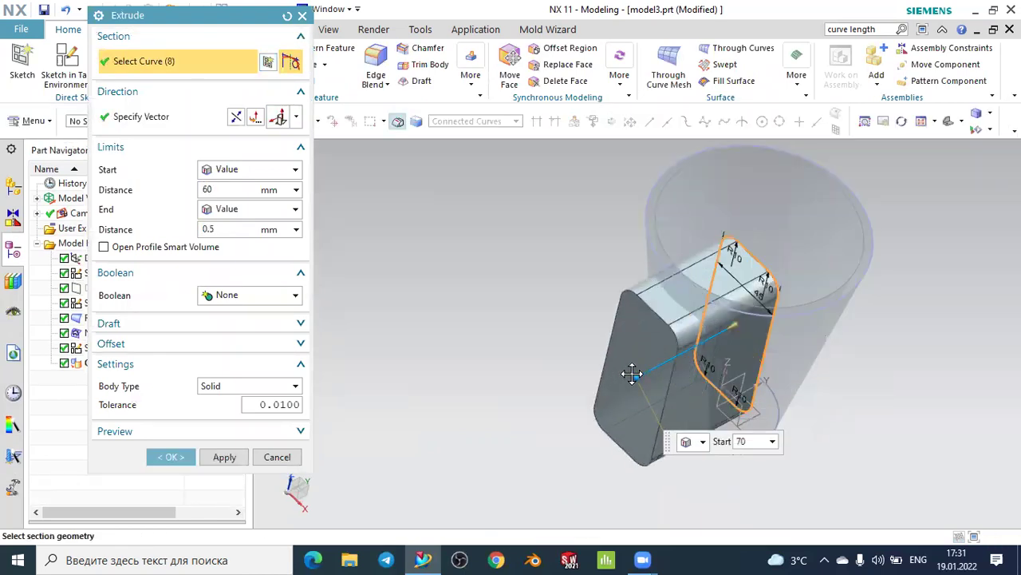
click(254, 171)
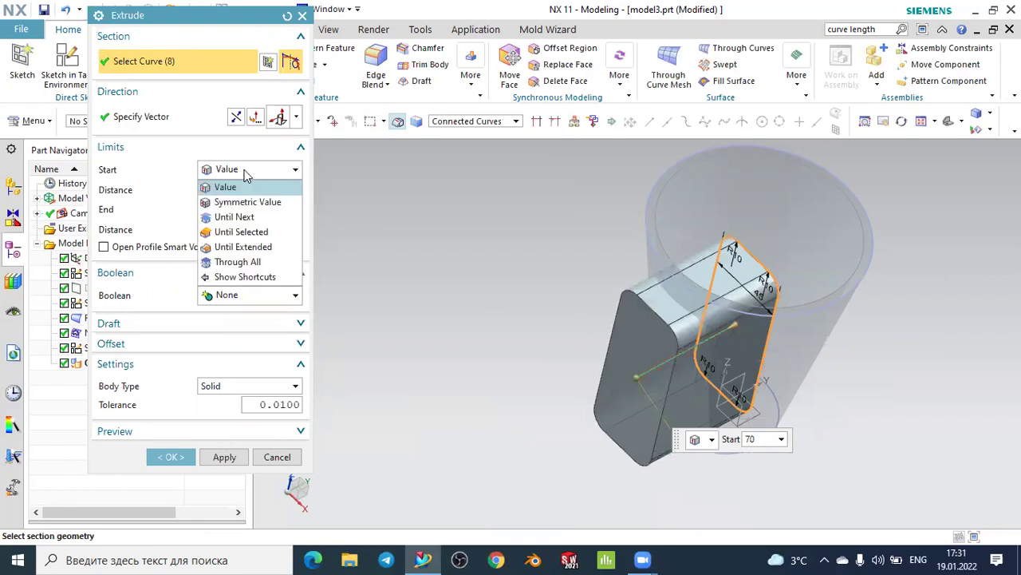
click(238, 201)
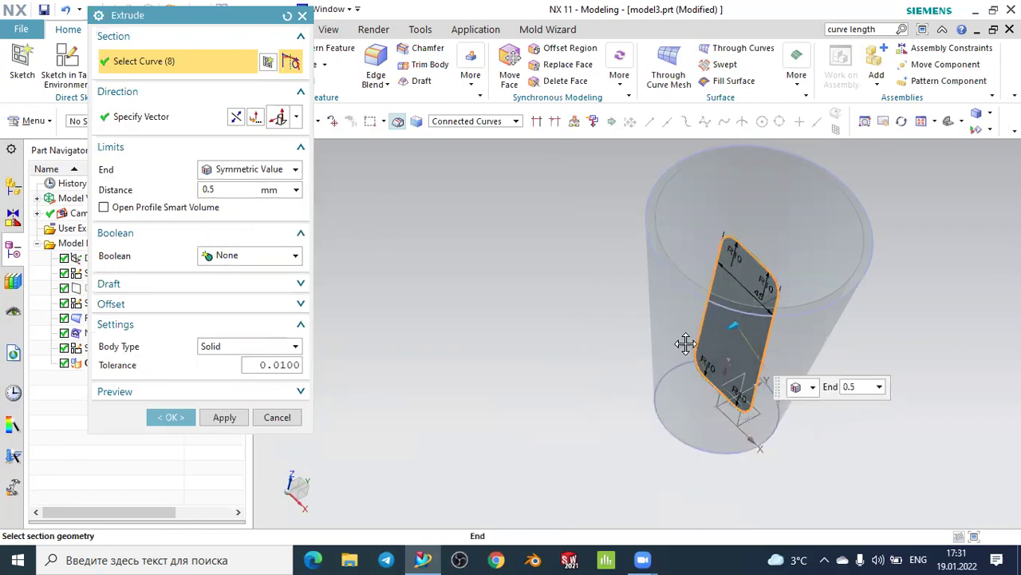
drag(686, 343, 577, 373)
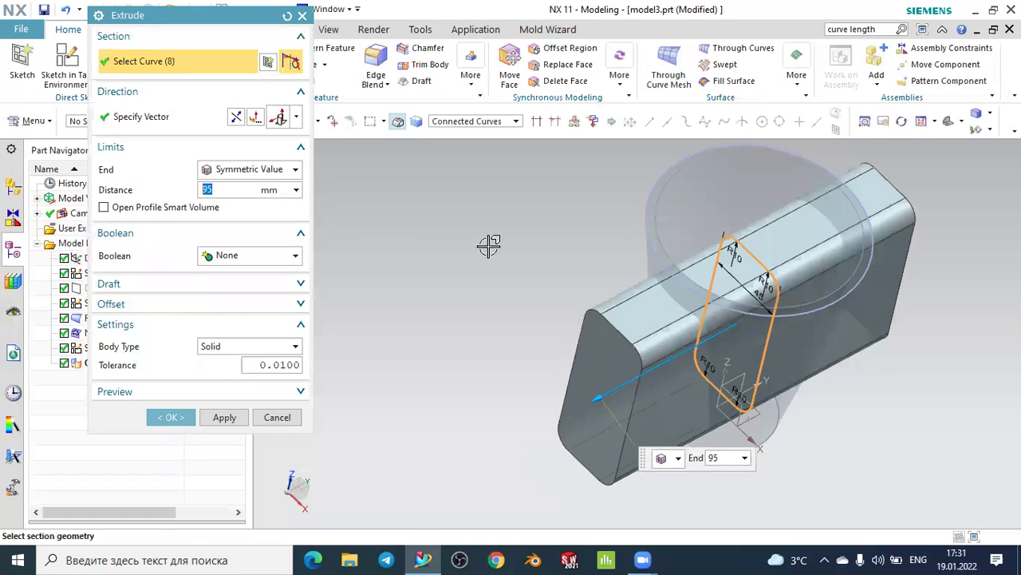
middle_drag(506, 241, 477, 221)
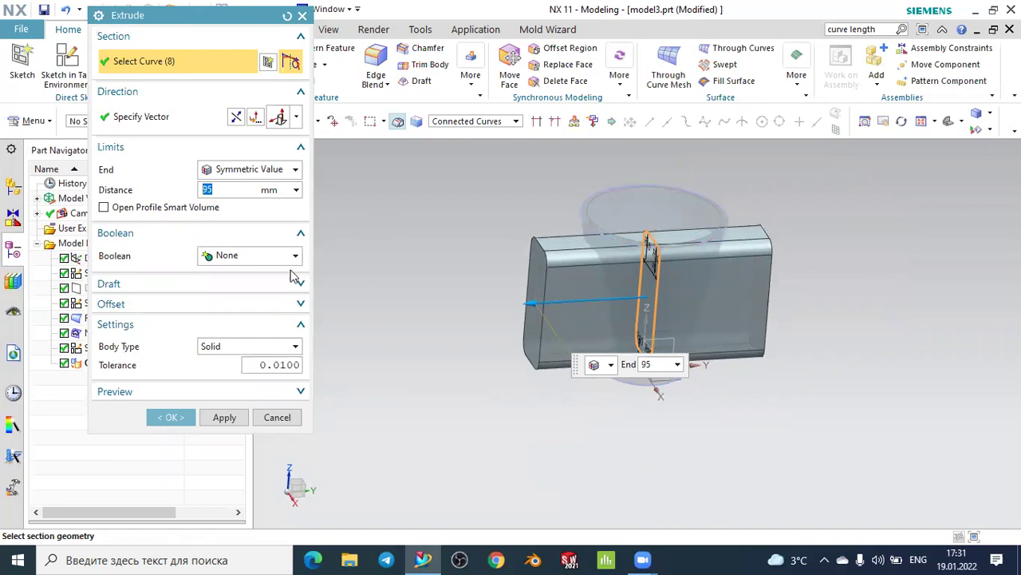
click(214, 349)
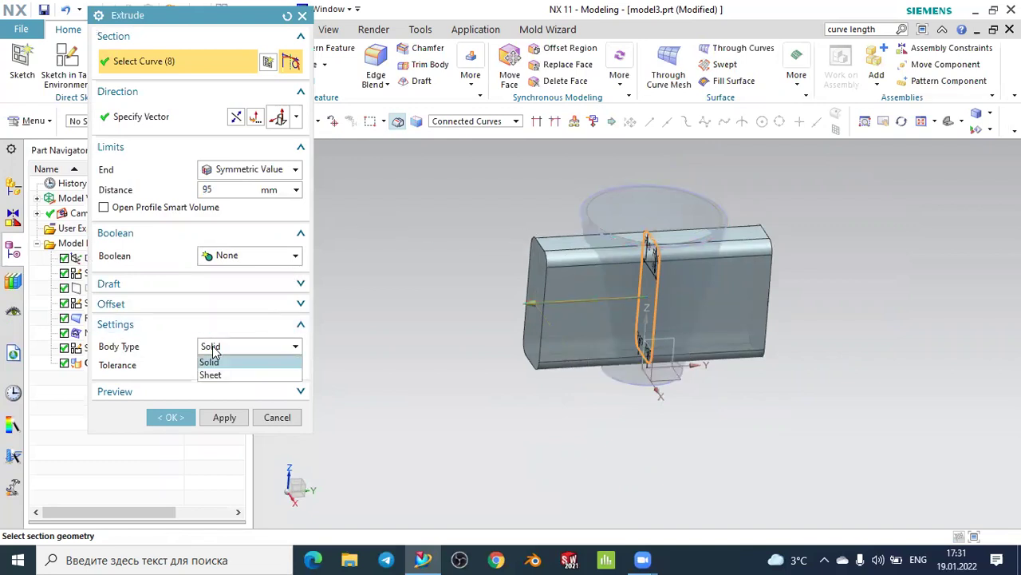
click(212, 375)
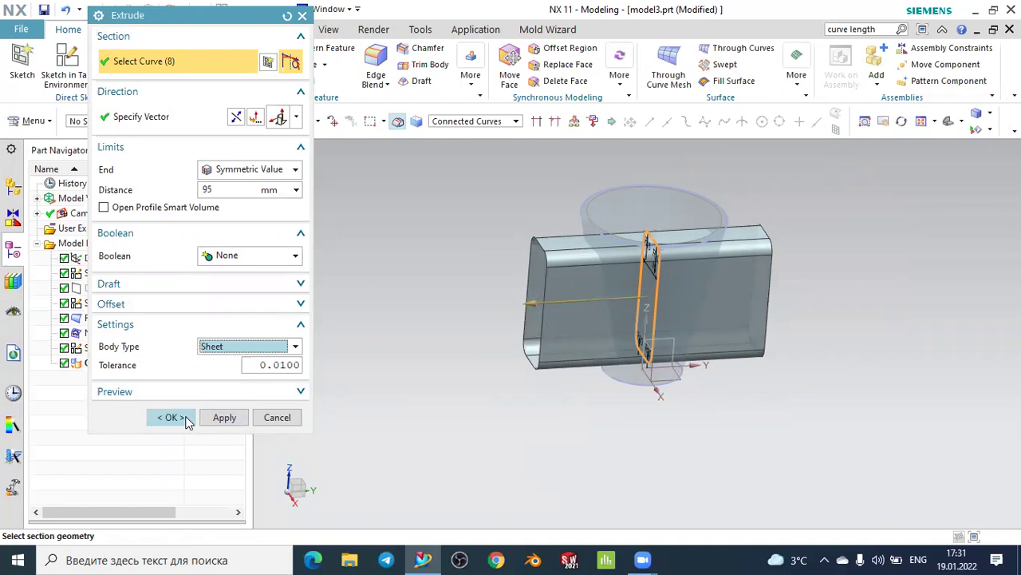
click(171, 417)
mouse_move(774, 134)
middle_down()
mouse_move(843, 180)
mouse_move(801, 187)
mouse_move(784, 210)
mouse_move(836, 189)
mouse_move(811, 209)
middle_up()
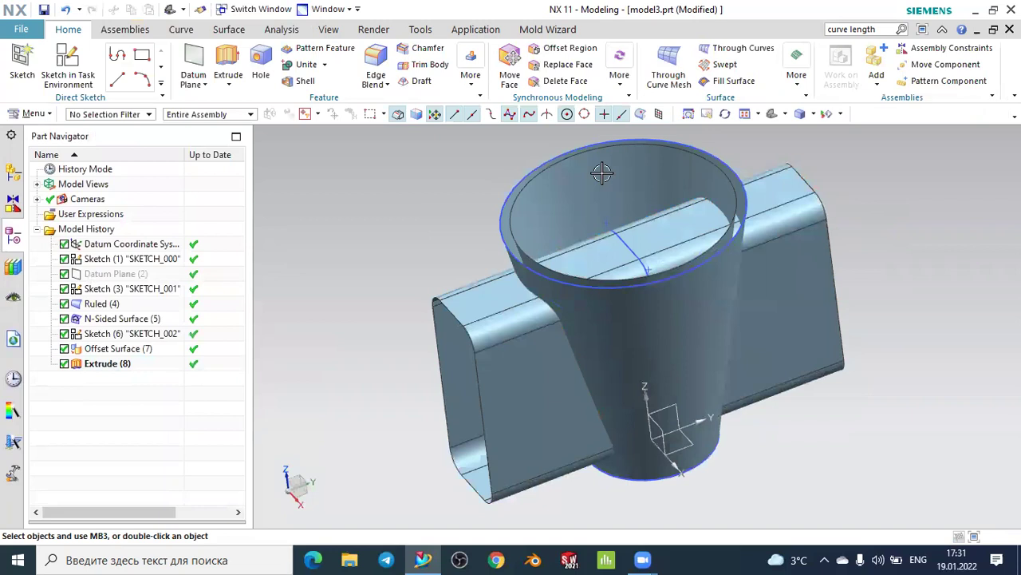
Trim the crossing tube sheet at the cup's cone face, discarding its near outer end
scroll(300, 57, down, 3)
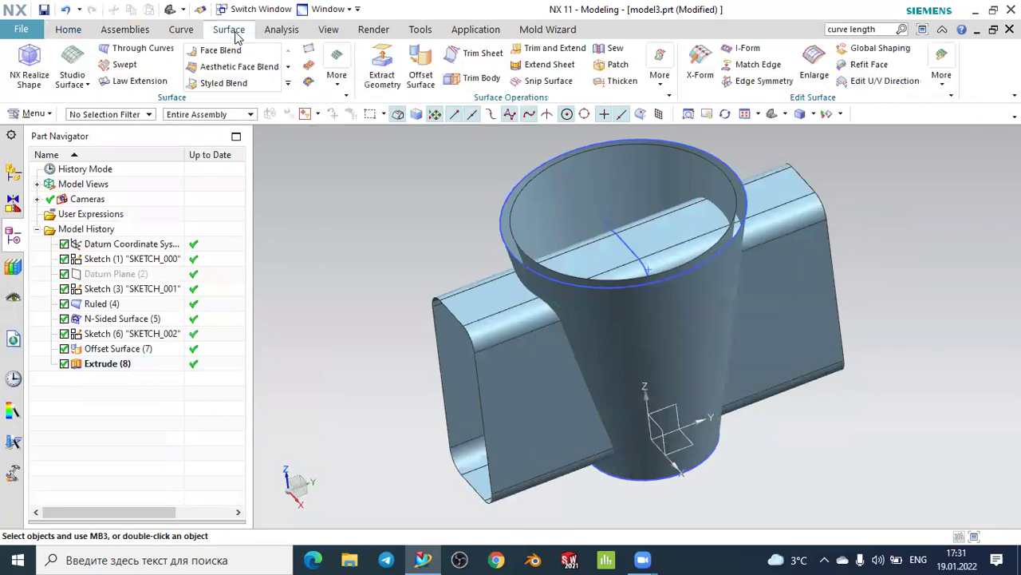
click(481, 52)
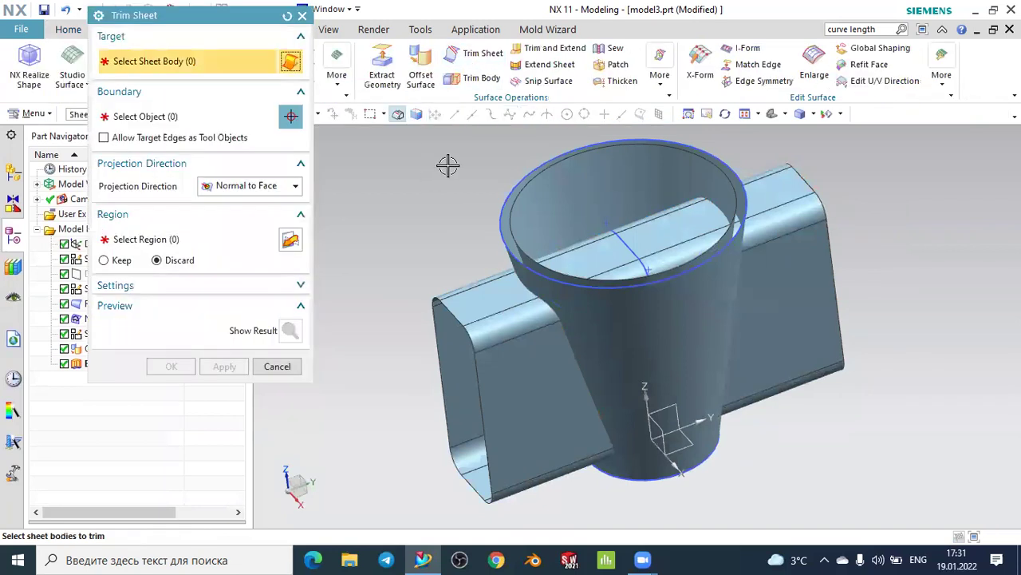
mouse_move(859, 372)
middle_down()
mouse_move(848, 350)
mouse_move(880, 328)
mouse_move(889, 349)
mouse_move(867, 356)
mouse_move(844, 346)
mouse_move(859, 364)
mouse_move(872, 352)
middle_up()
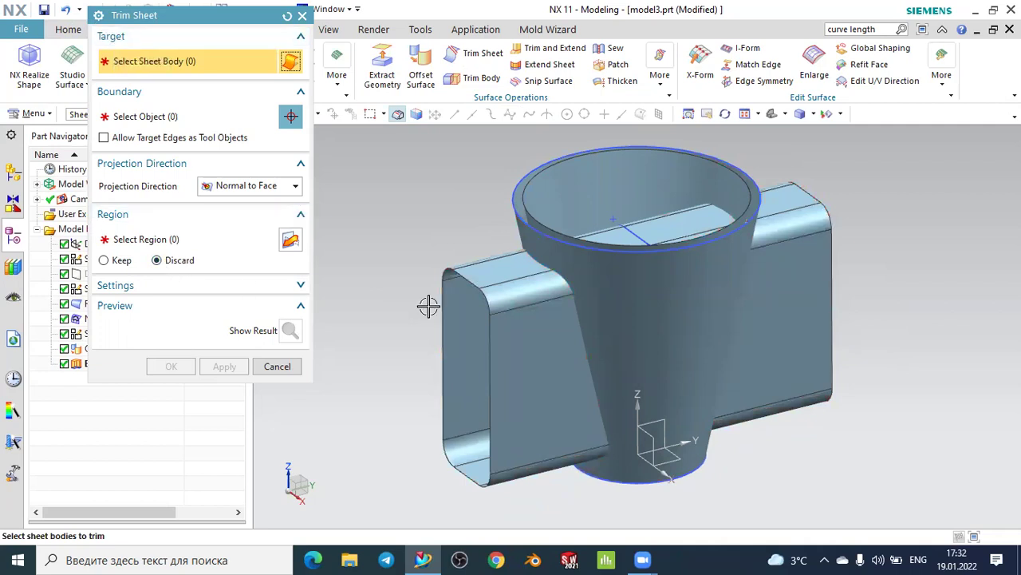
click(526, 329)
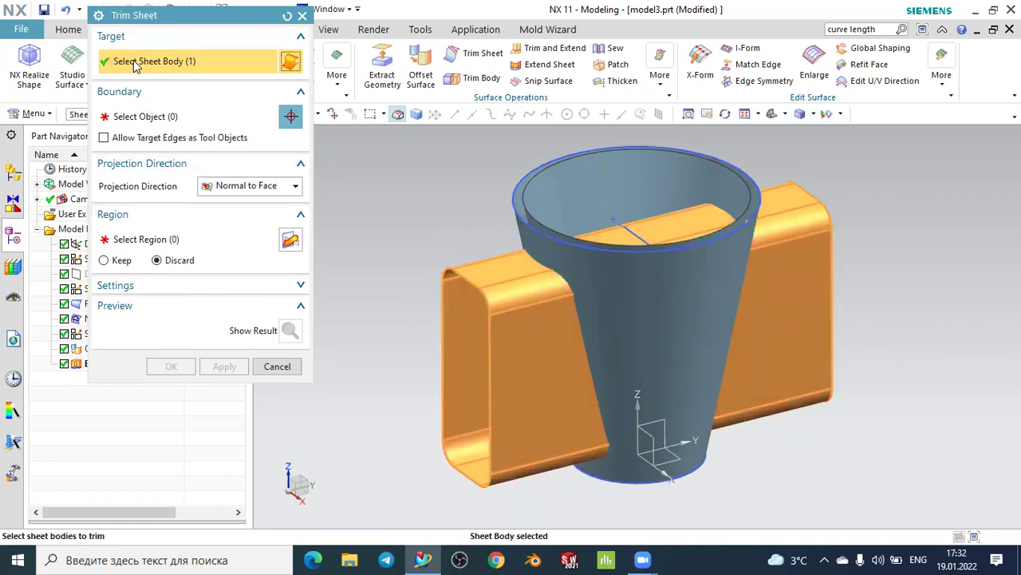
click(138, 116)
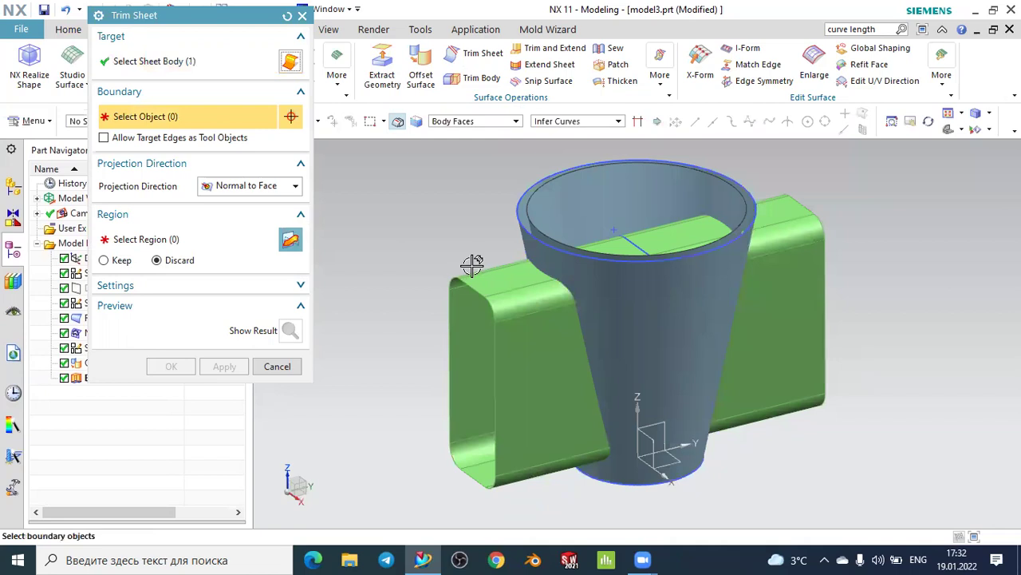
click(597, 281)
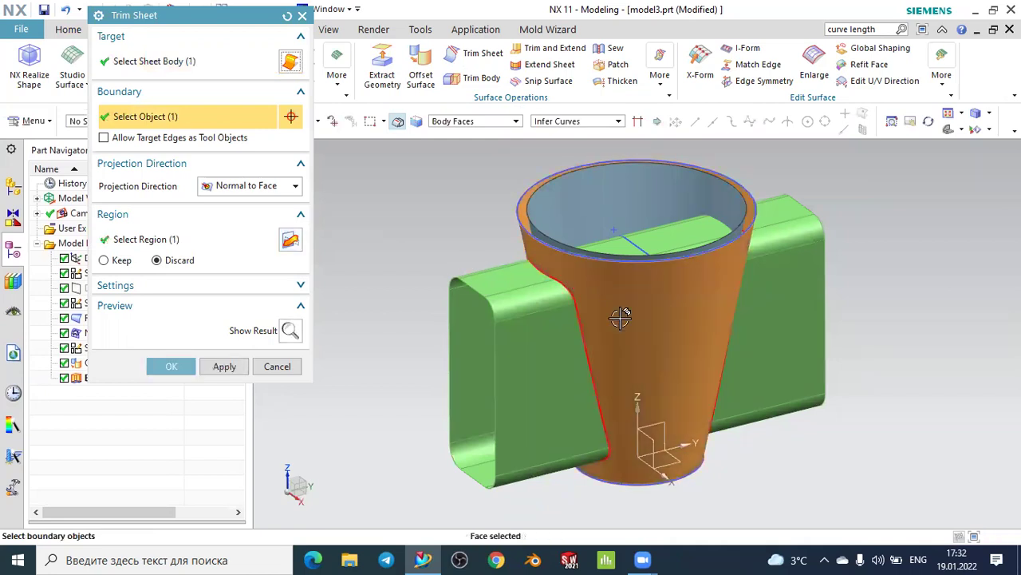
click(293, 243)
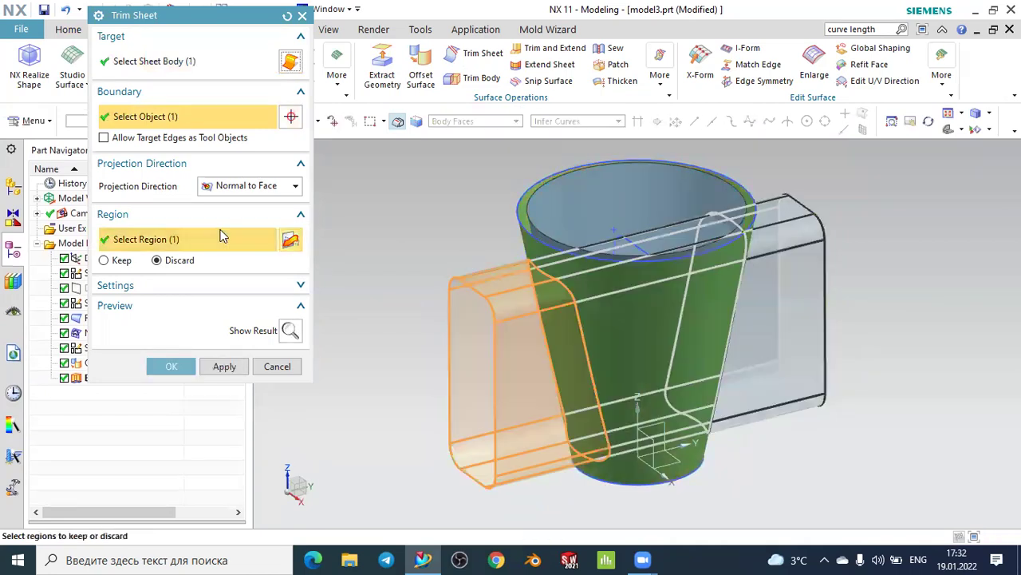
click(291, 330)
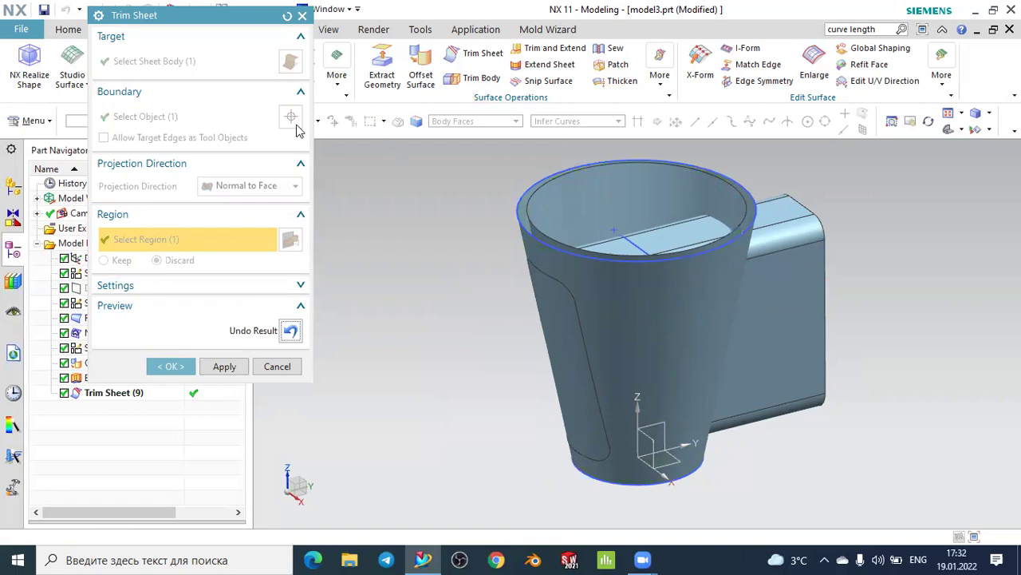
click(287, 331)
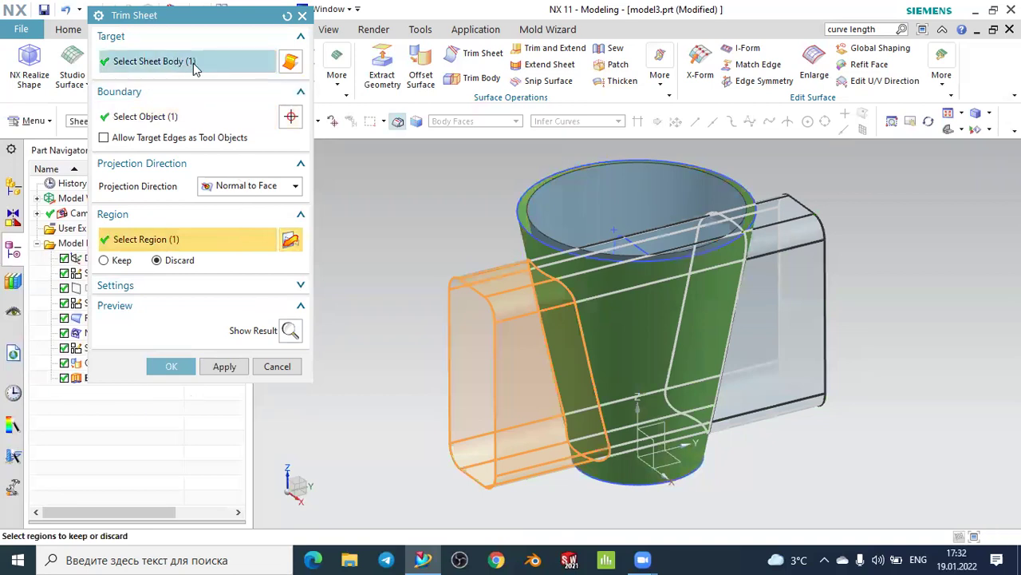
click(192, 64)
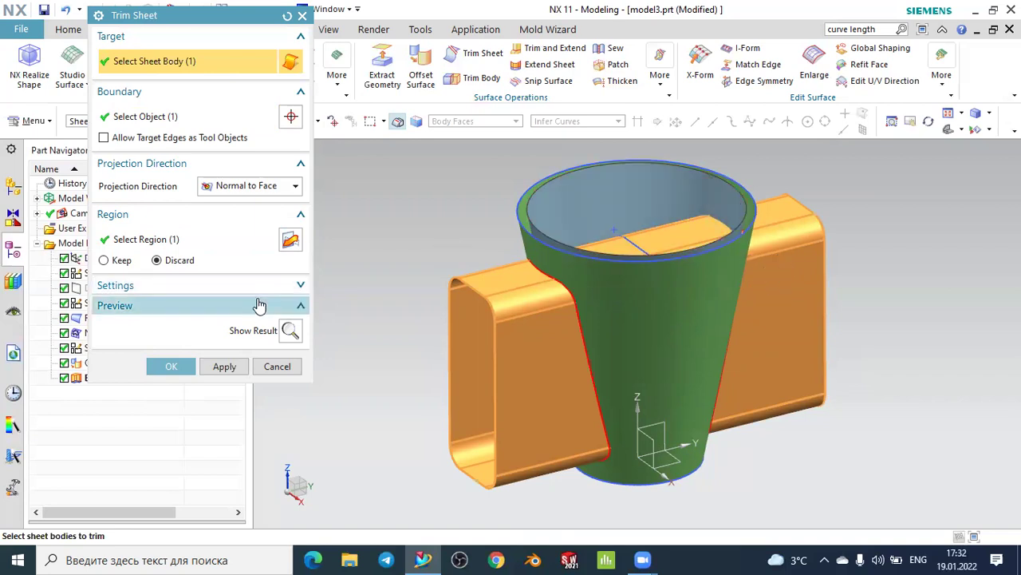
click(226, 366)
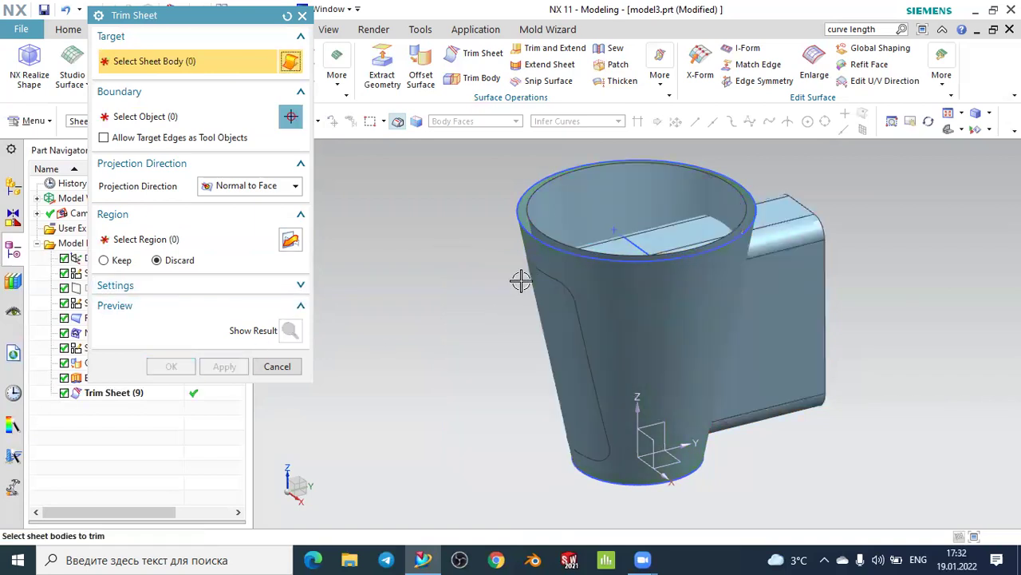
Trim the tube's other end at the cone face, discarding the part outside the cup
middle_drag(524, 336, 520, 315)
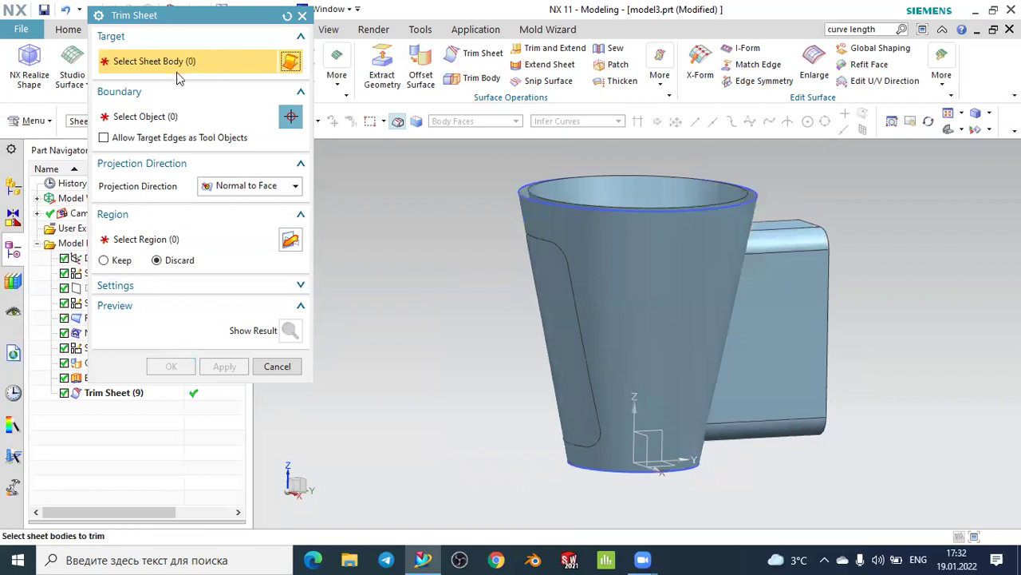
middle_drag(392, 216, 374, 224)
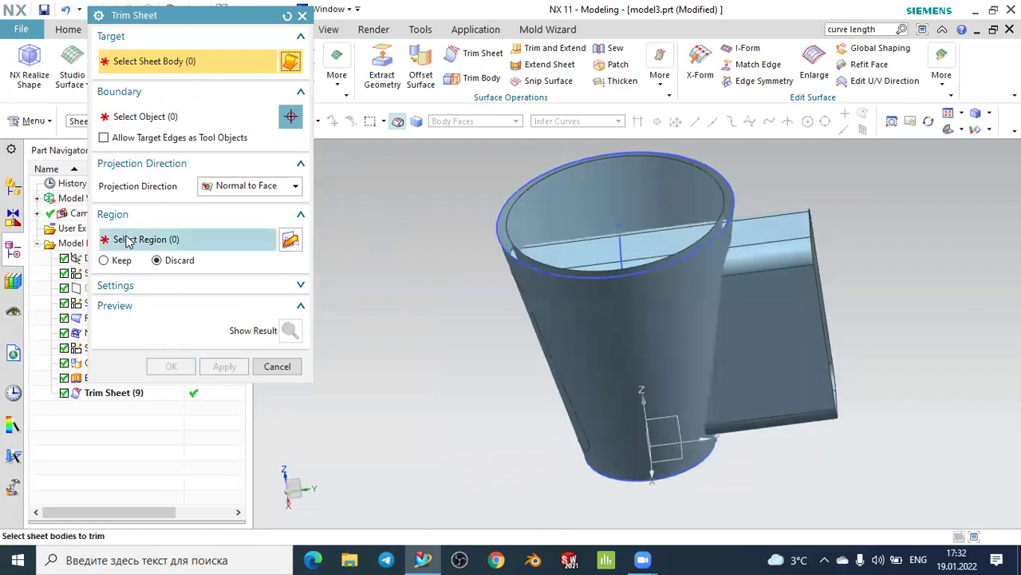
click(782, 286)
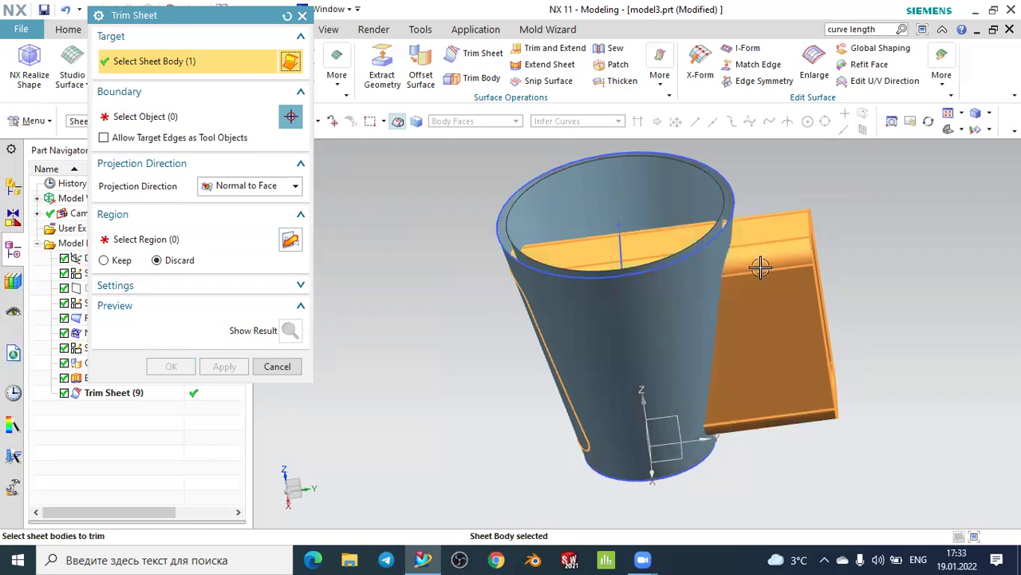
click(189, 117)
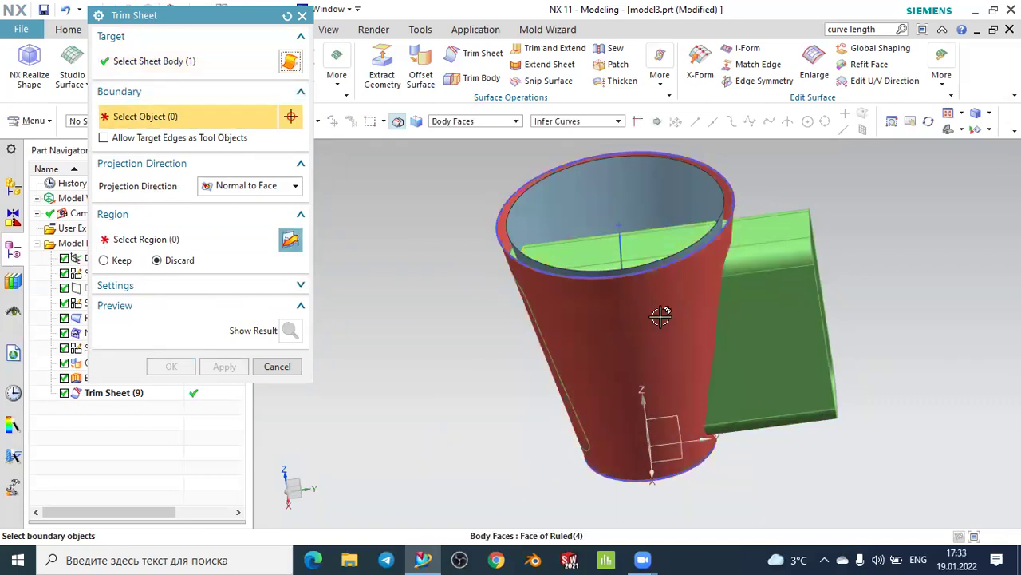
click(700, 298)
middle_drag(873, 326, 769, 324)
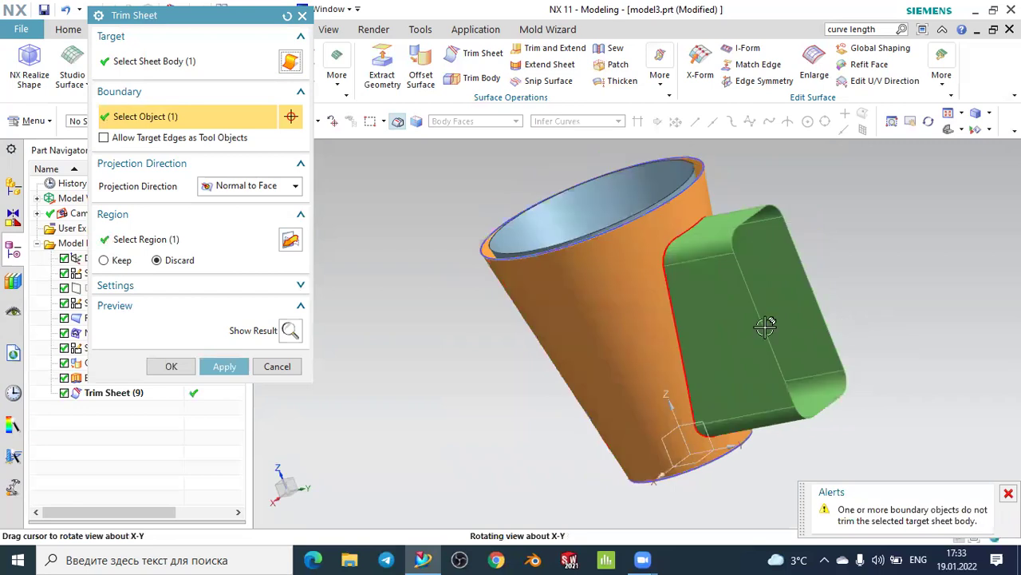
click(222, 245)
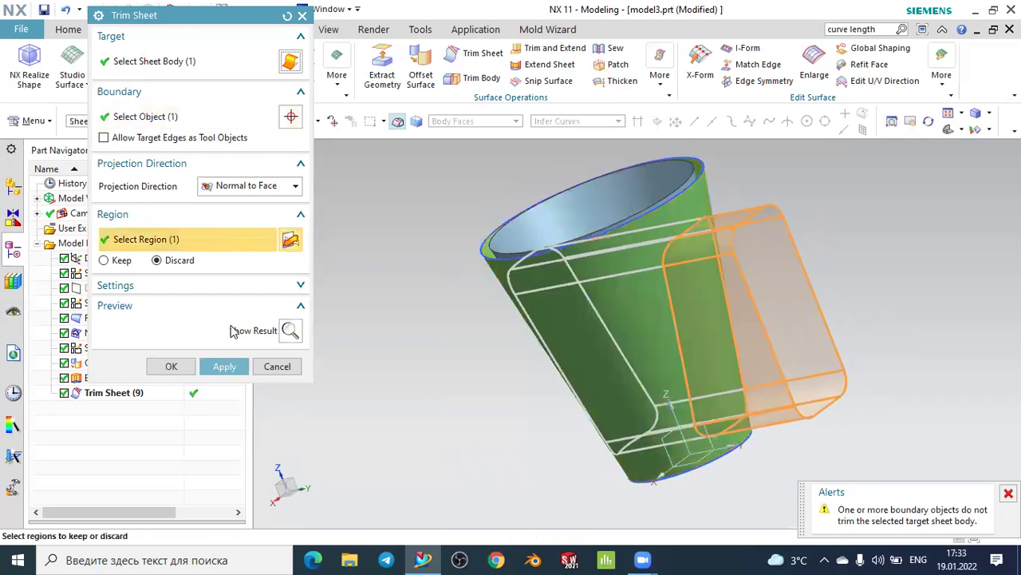
click(289, 331)
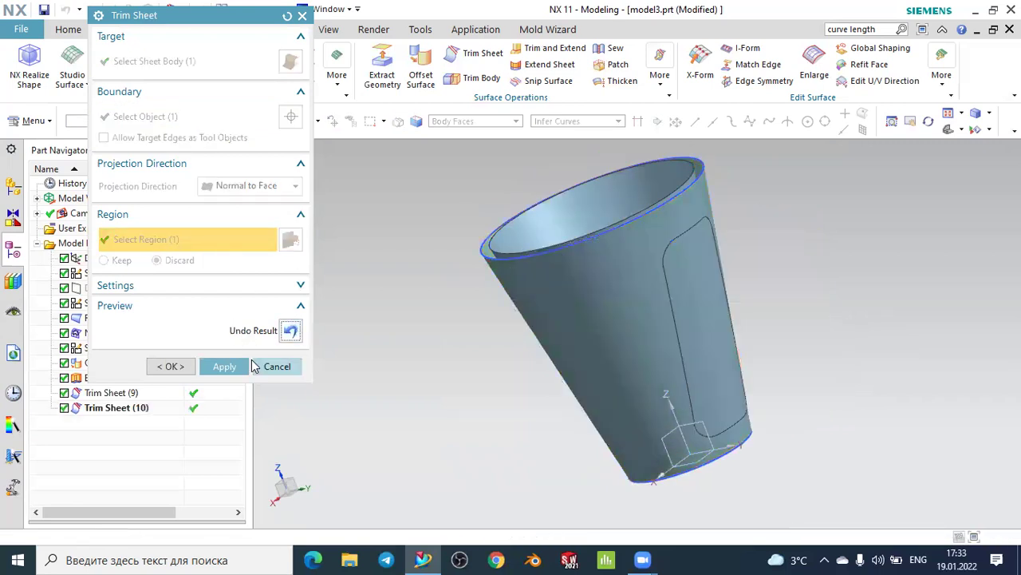
click(239, 366)
mouse_move(444, 340)
middle_down()
mouse_move(516, 301)
mouse_move(499, 340)
mouse_move(482, 331)
mouse_move(502, 330)
mouse_move(435, 319)
mouse_move(499, 287)
middle_up()
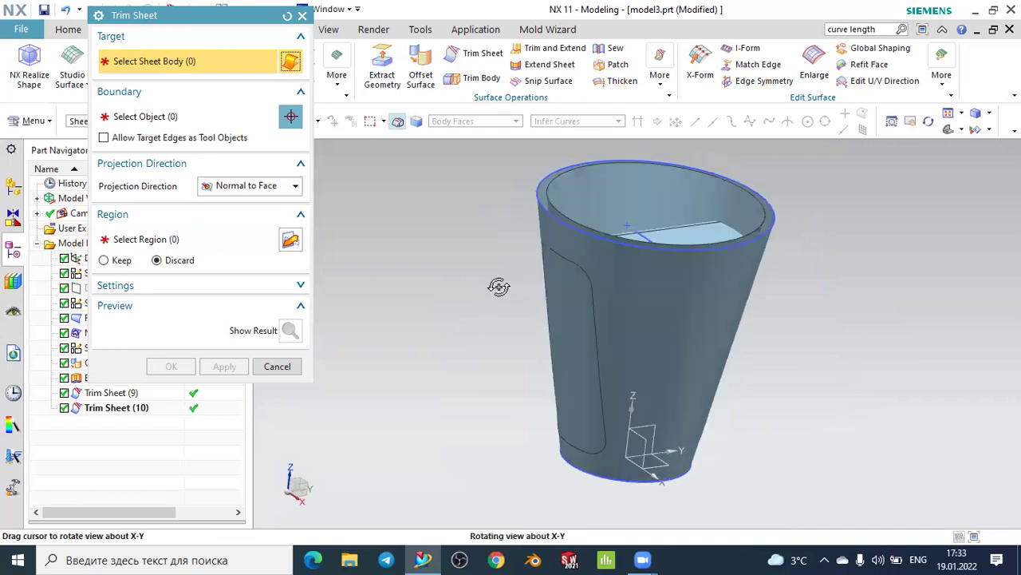
Close Trim Sheet and inspect the finished cup in model1.prt
click(277, 366)
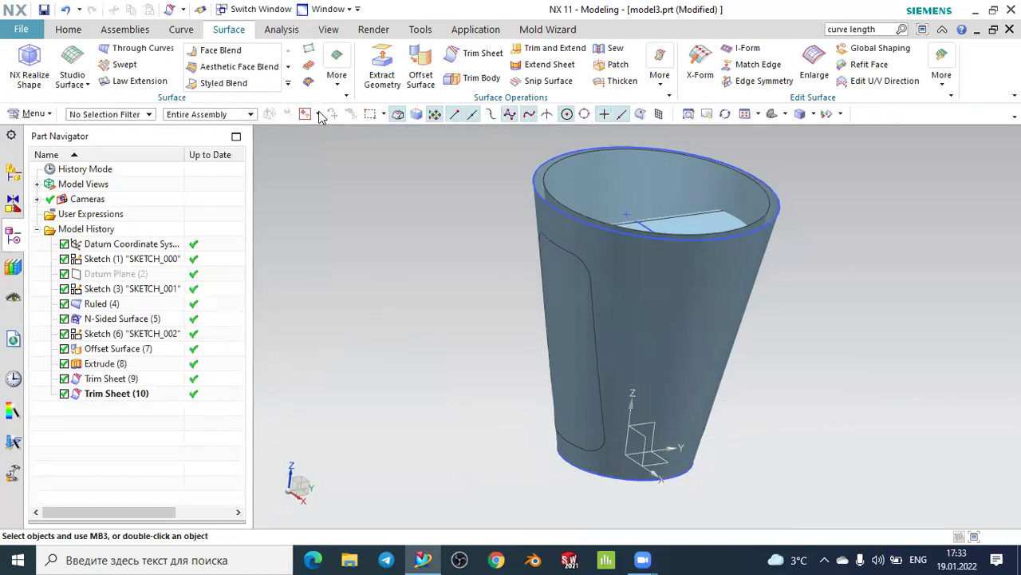
click(255, 11)
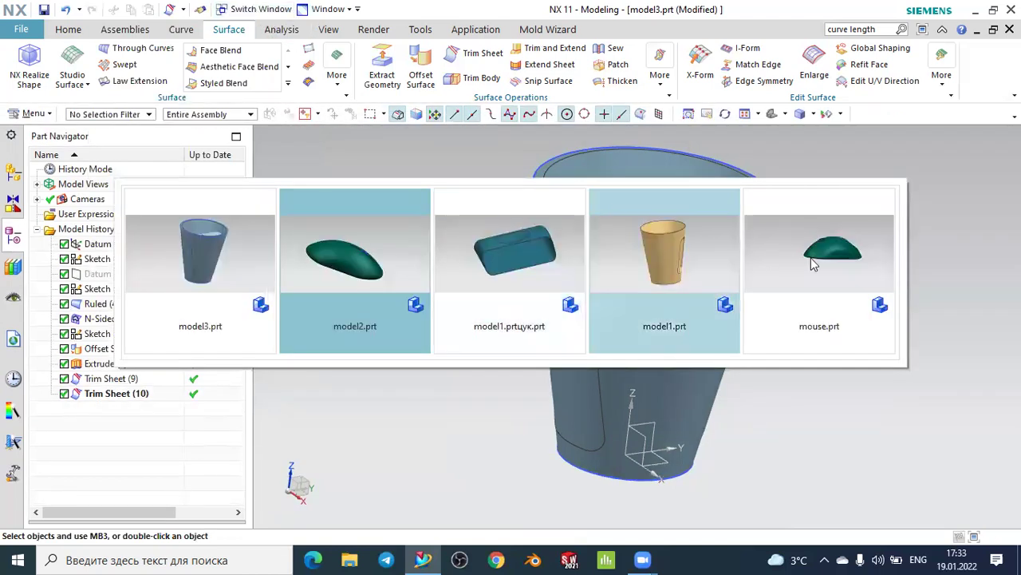
click(703, 250)
mouse_move(814, 301)
middle_down()
mouse_move(699, 296)
mouse_move(601, 275)
middle_up()
scroll(600, 275, up, 3)
scroll(552, 249, up, 1)
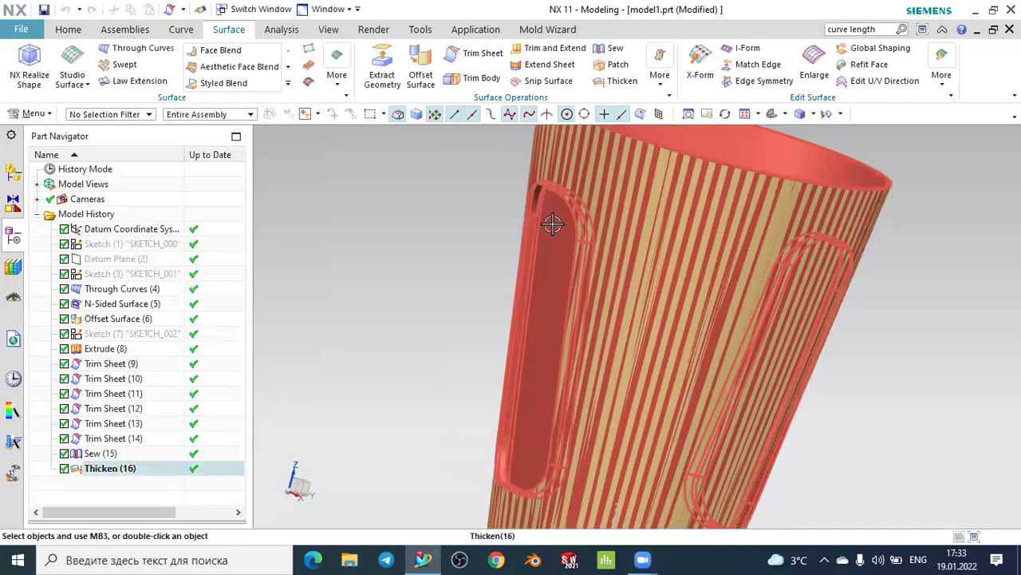
scroll(549, 225, up, 1)
scroll(553, 221, up, 1)
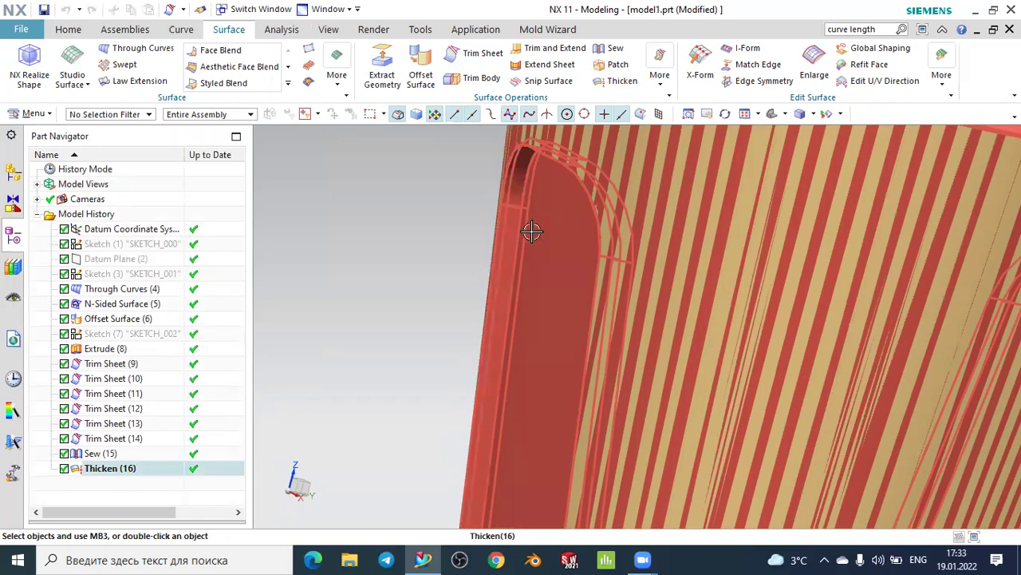
scroll(572, 221, down, 3)
middle_drag(423, 213, 411, 232)
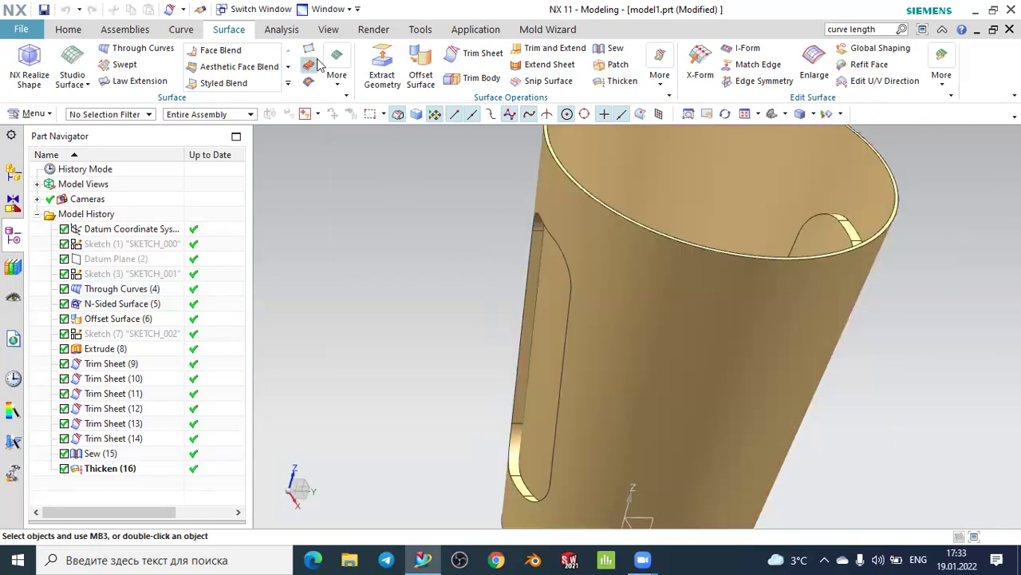
Switch back to model3.prt
click(278, 11)
click(411, 226)
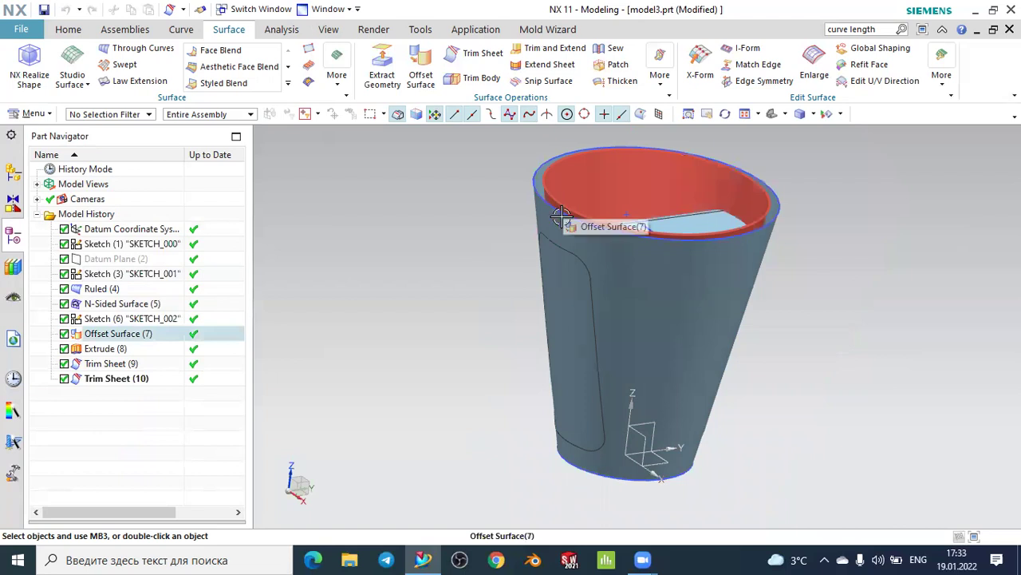
scroll(479, 232, up, 1)
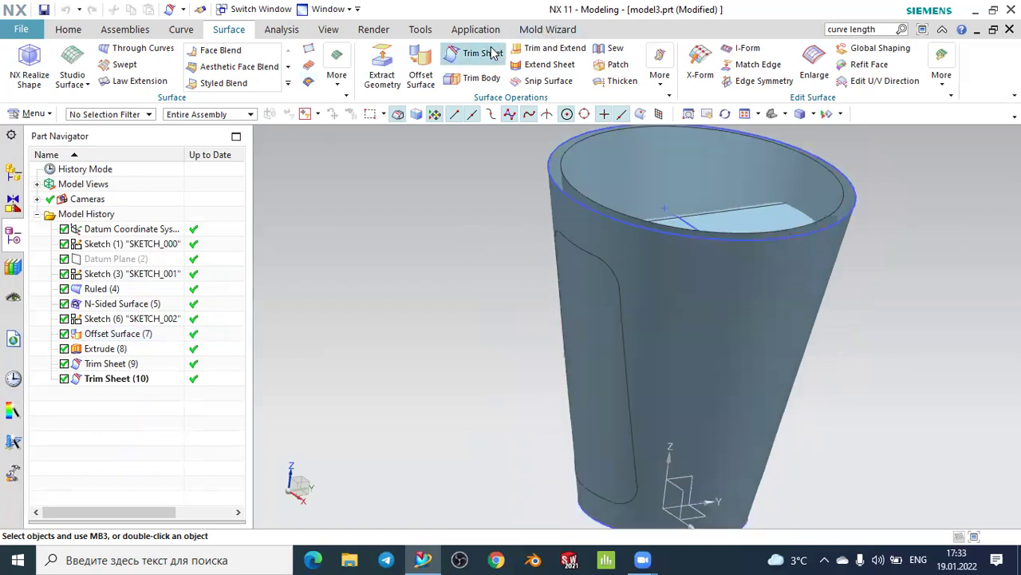
Start a Trim Sheet on the cup wall and set the curve rule to Connected Curves
click(492, 53)
scroll(458, 148, down, 2)
scroll(467, 290, up, 3)
scroll(475, 281, down, 3)
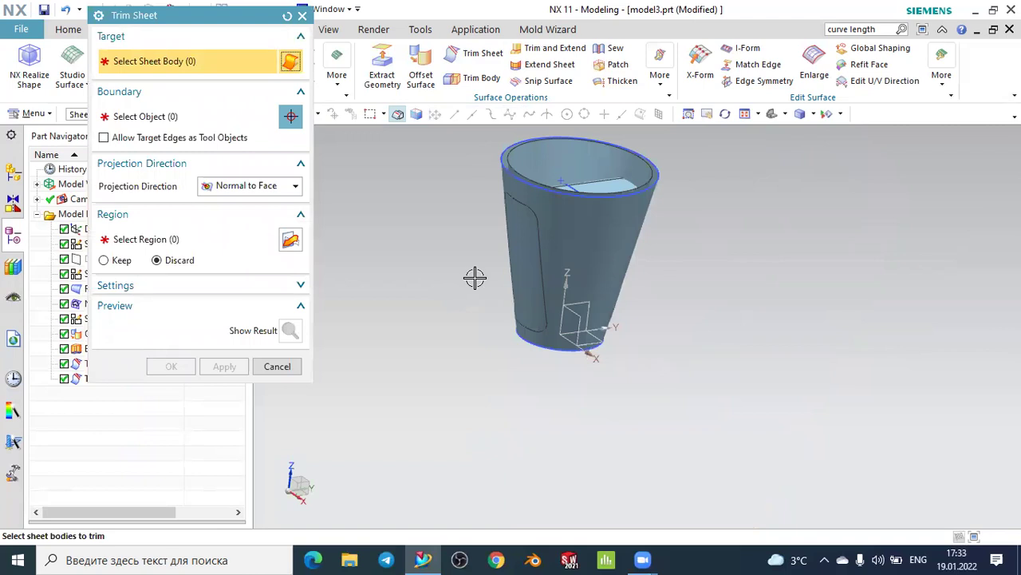
scroll(465, 192, up, 1)
scroll(471, 192, up, 1)
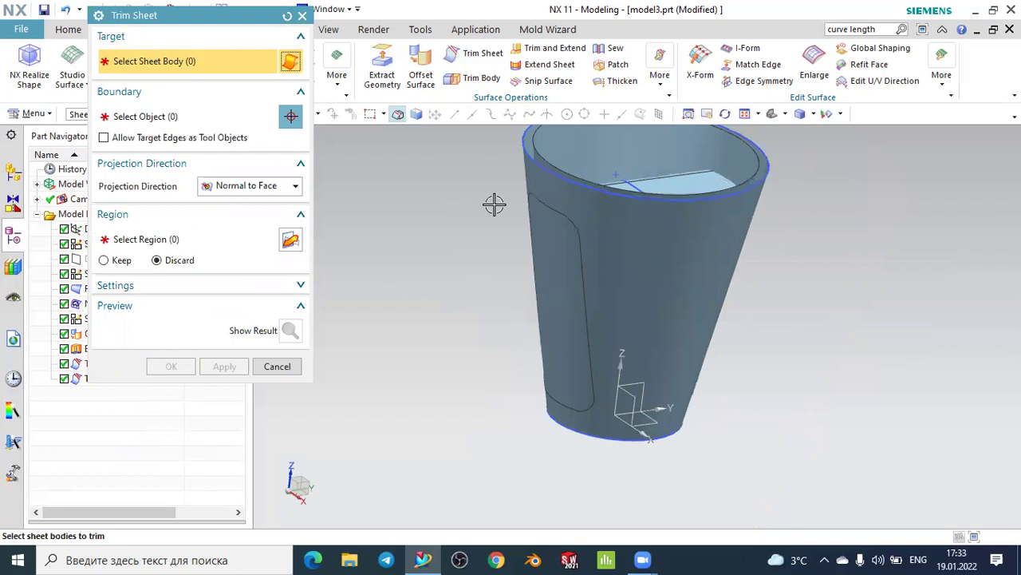
scroll(494, 205, up, 1)
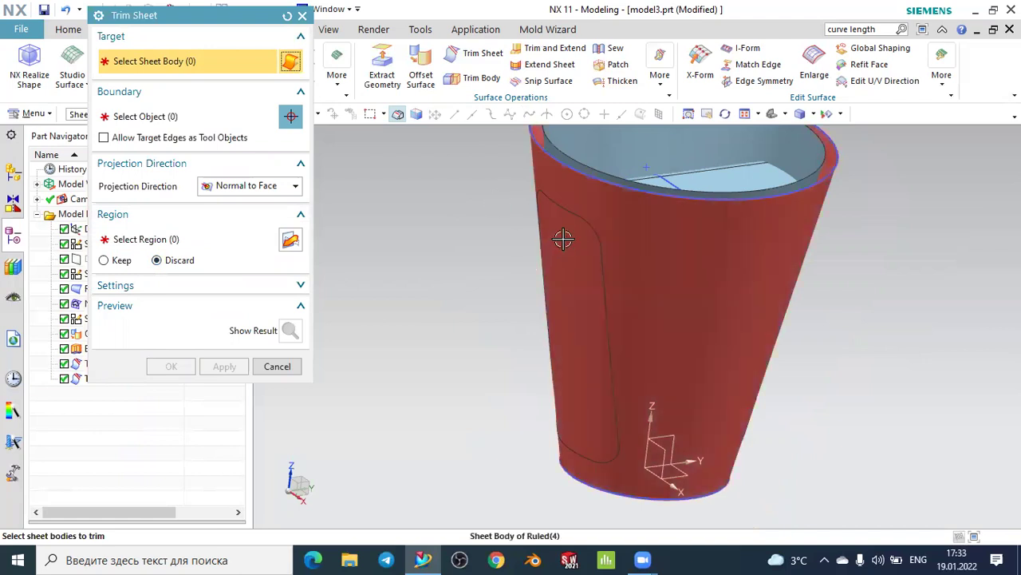
click(556, 272)
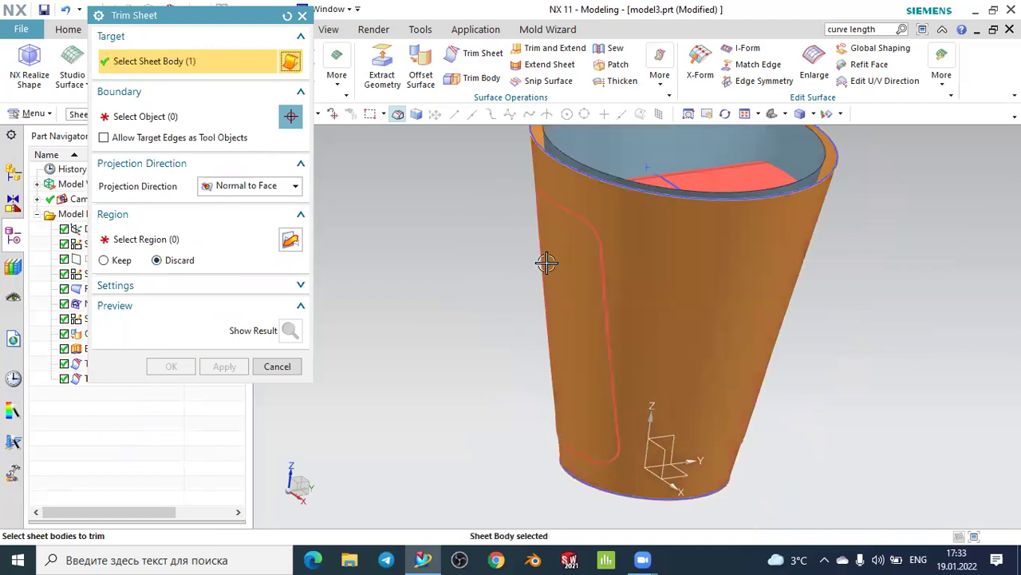
click(179, 118)
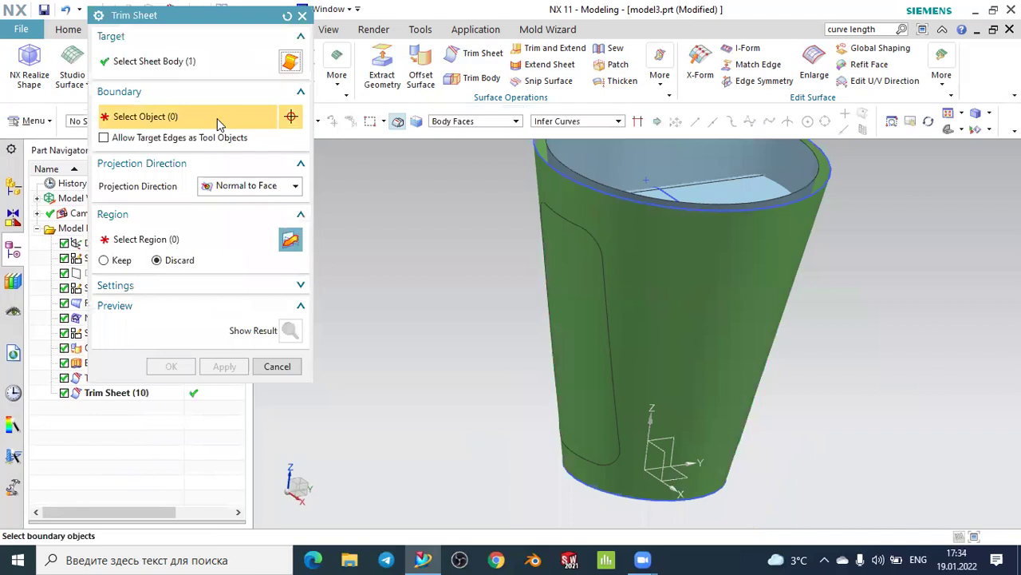
click(548, 124)
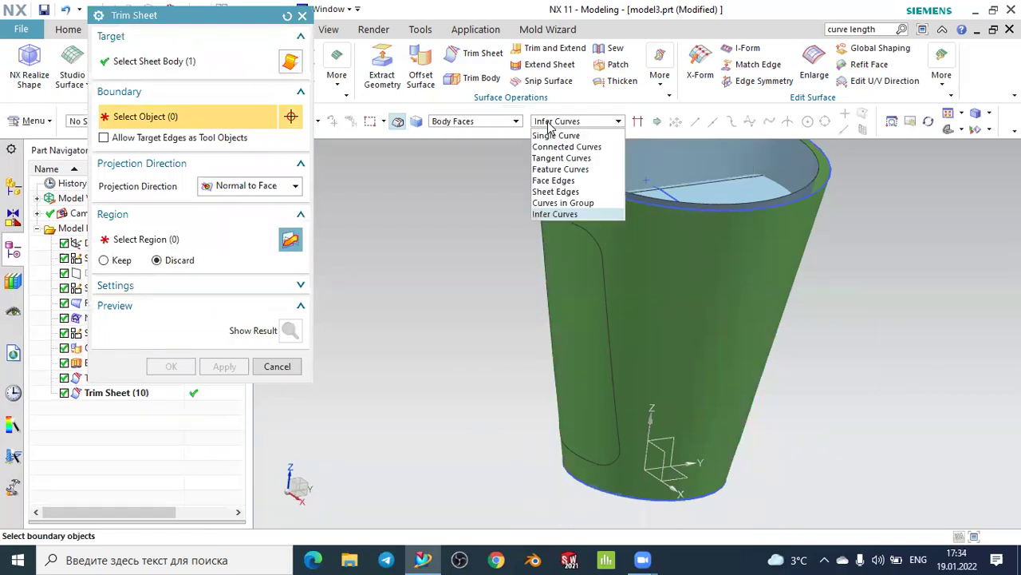
click(555, 147)
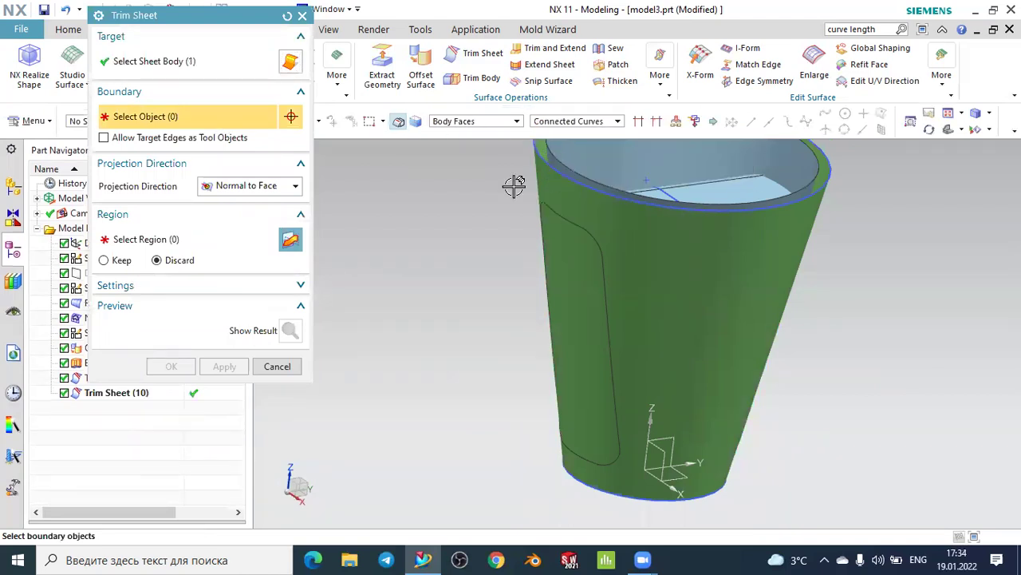
Select the rounded slot outline edges as the boundary and preview the trim
middle_drag(470, 205, 472, 200)
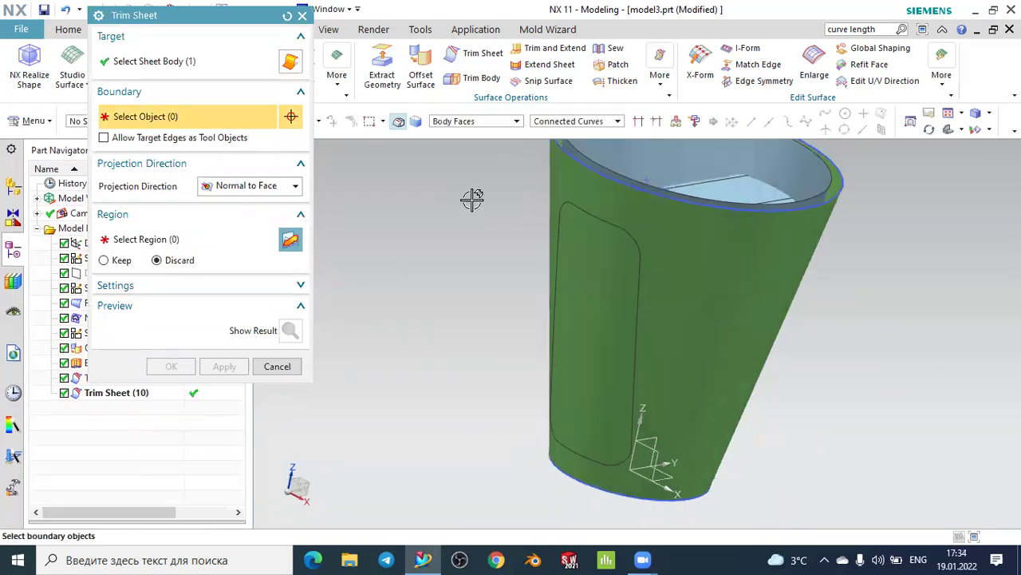
click(551, 231)
click(562, 207)
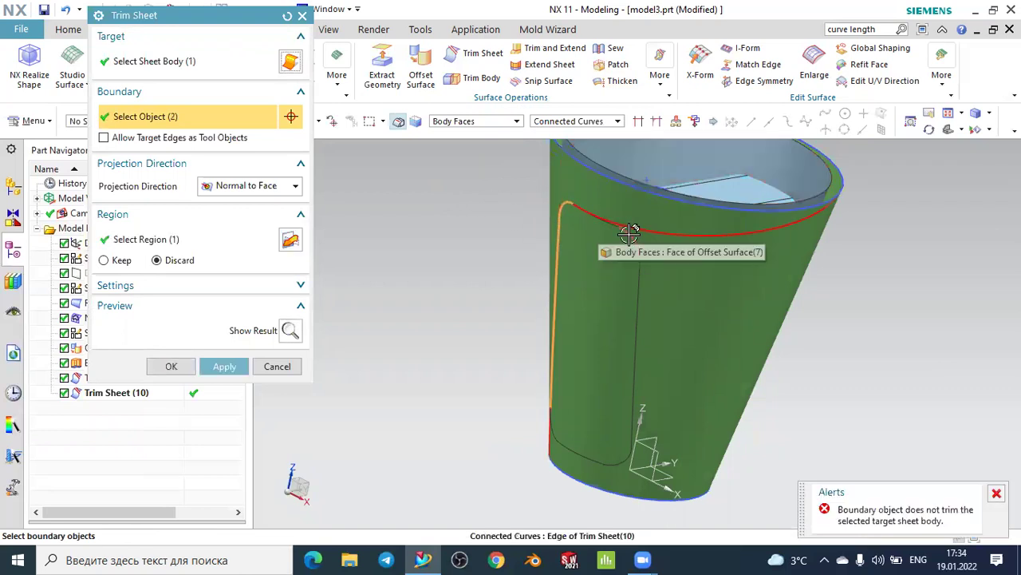
scroll(618, 223, up, 3)
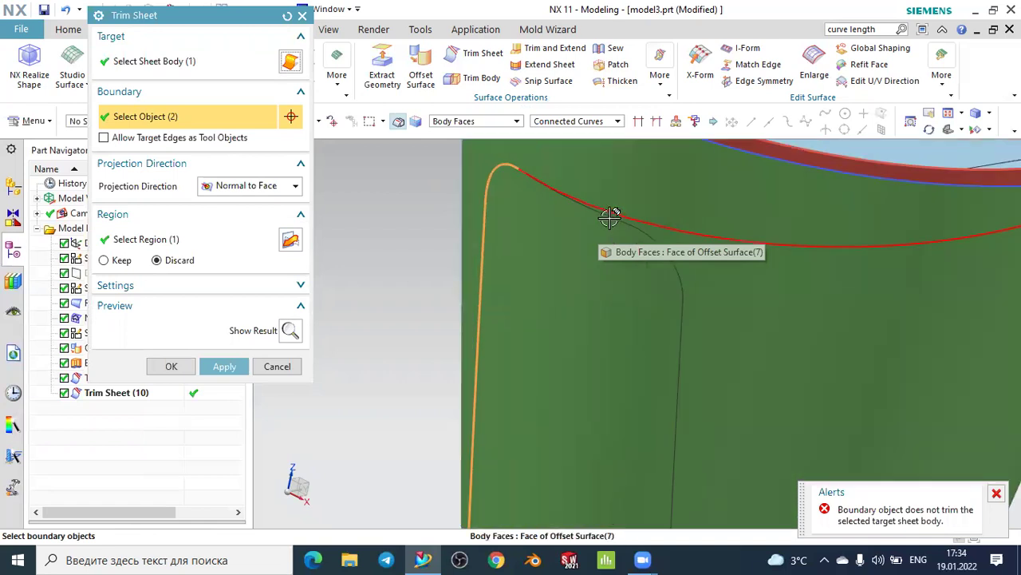
click(625, 225)
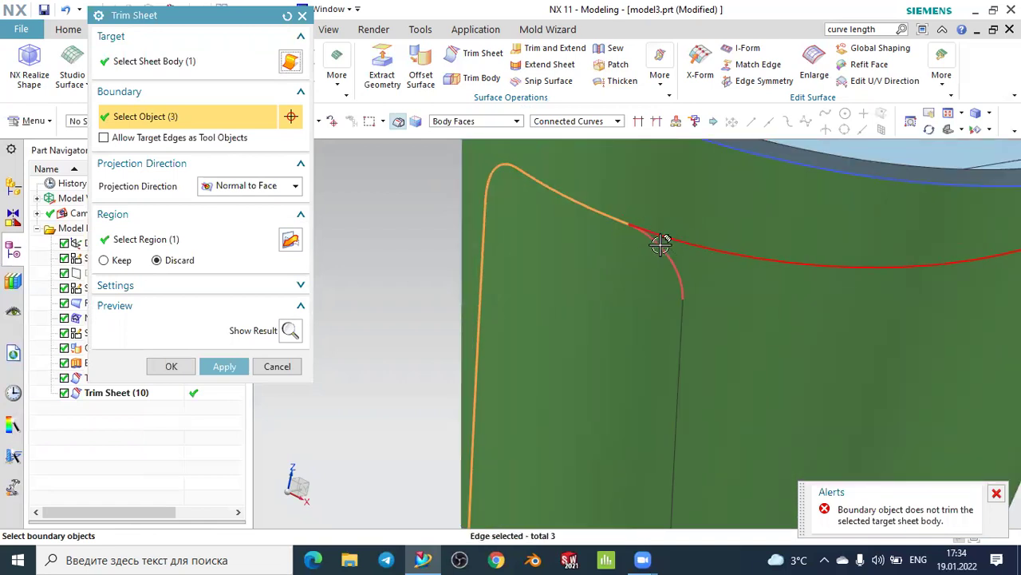
click(661, 245)
scroll(611, 209, down, 3)
scroll(590, 434, up, 2)
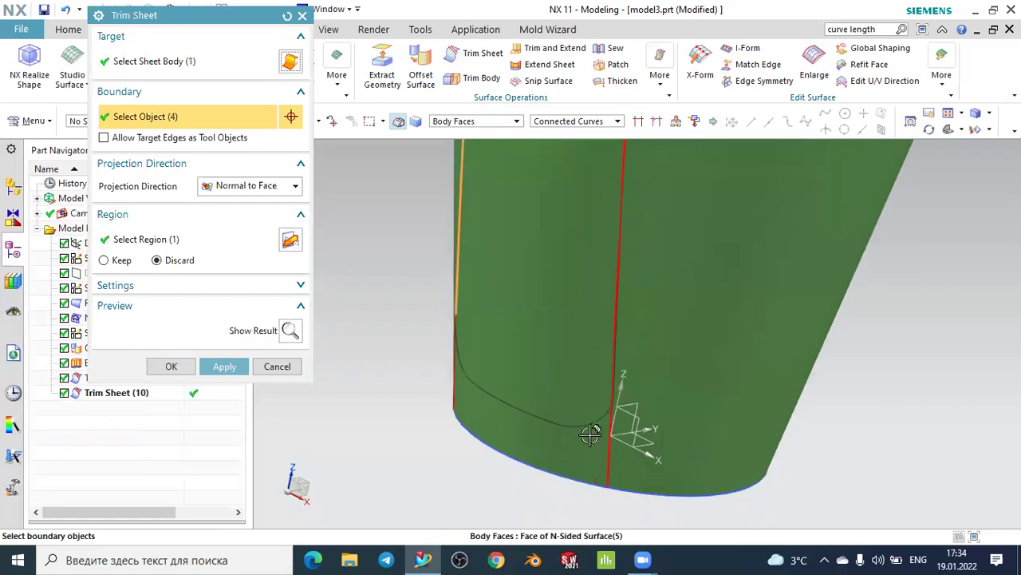
click(551, 420)
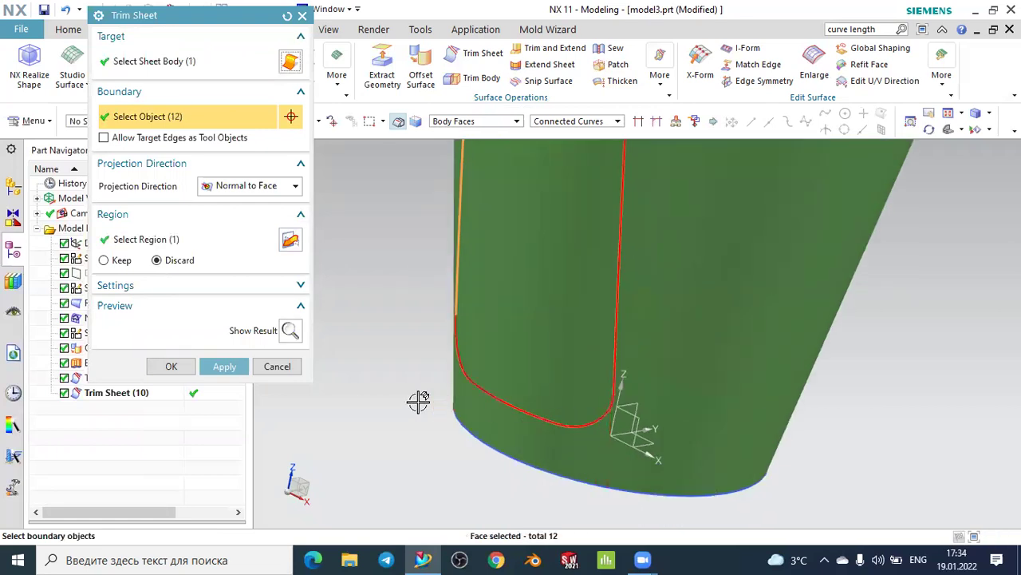
mouse_move(421, 403)
middle_down()
mouse_move(430, 408)
mouse_move(423, 363)
mouse_move(378, 346)
middle_up()
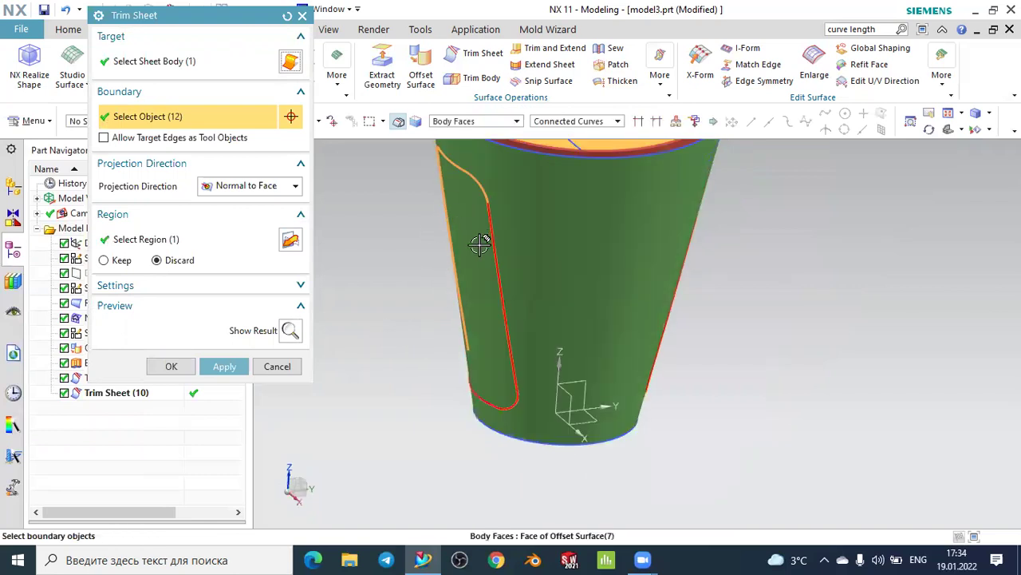
scroll(479, 245, down, 2)
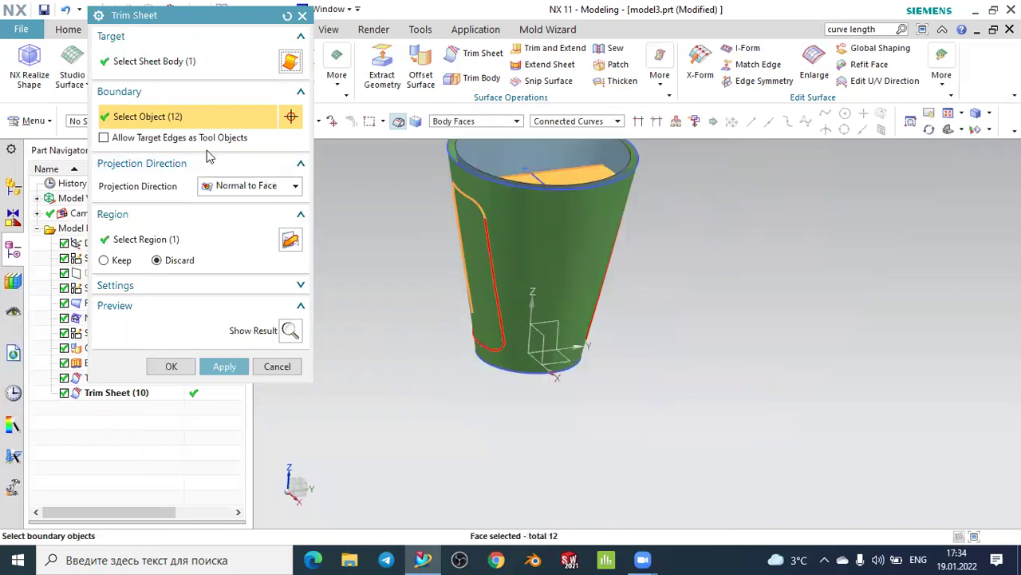
click(200, 240)
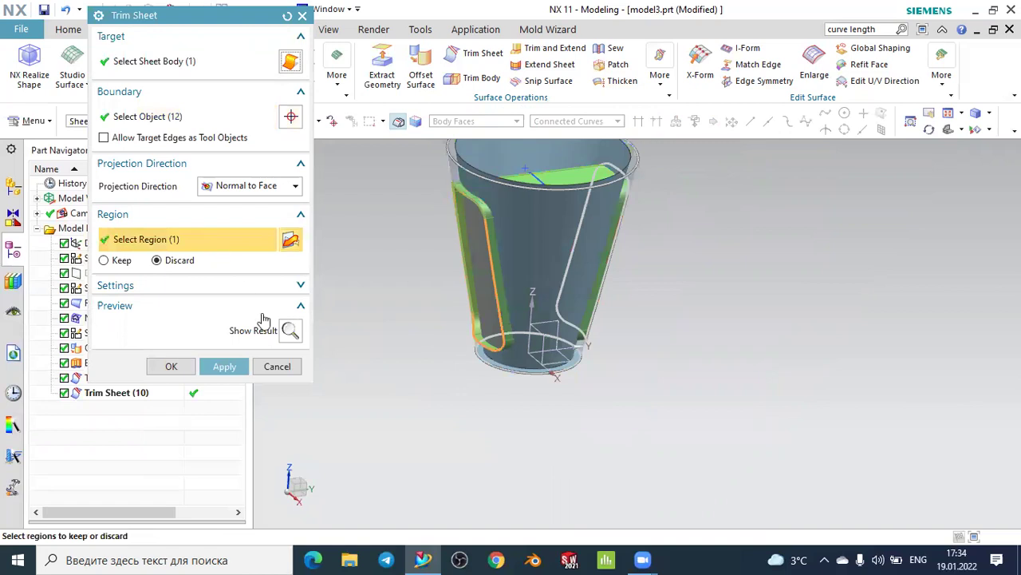
click(298, 334)
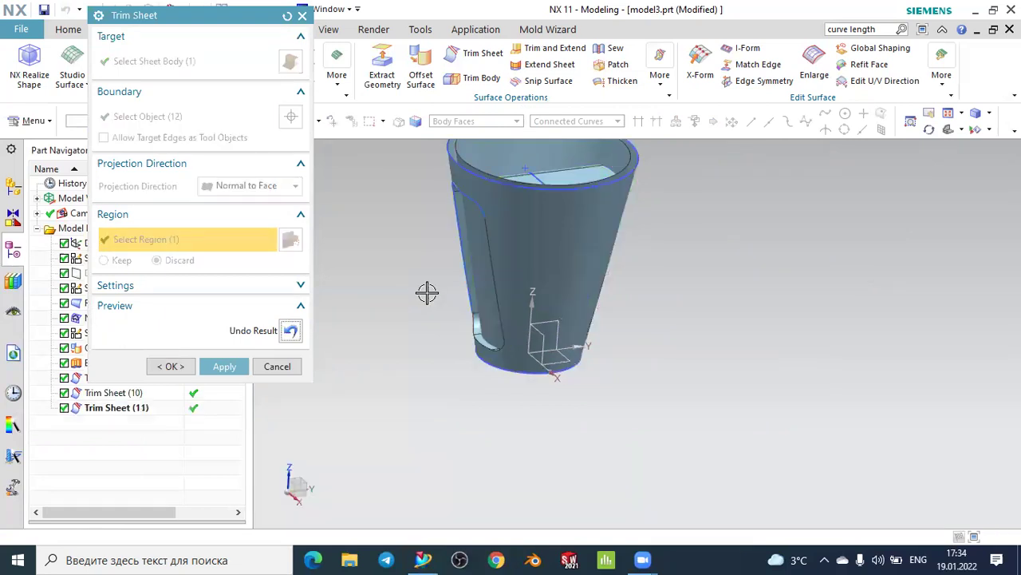
Orbit and zoom around the cup to inspect the slot trim preview
mouse_move(456, 274)
middle_down()
mouse_move(468, 262)
mouse_move(452, 272)
middle_up()
scroll(451, 271, up, 3)
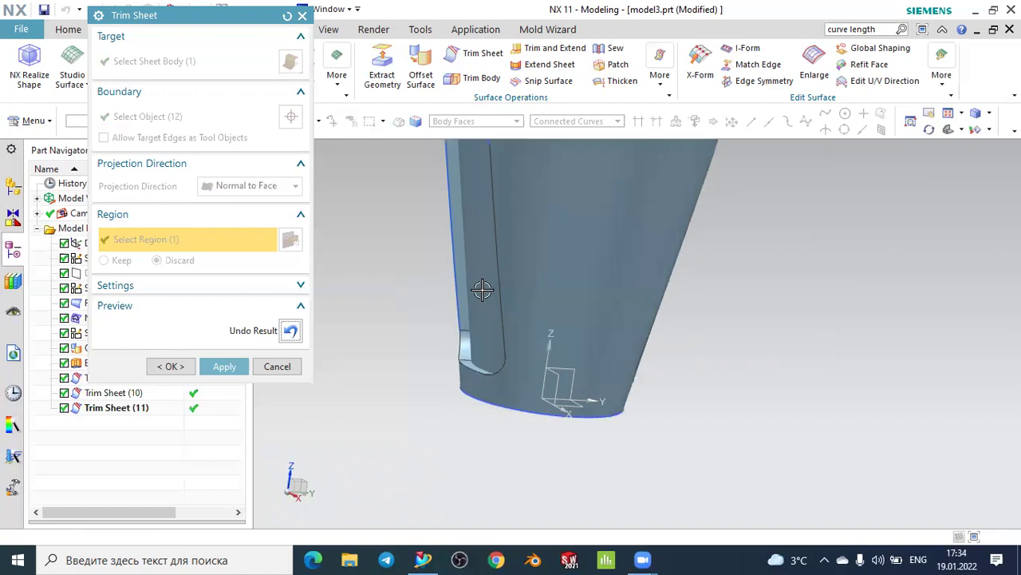
scroll(467, 330, up, 1)
scroll(463, 323, down, 1)
scroll(459, 321, down, 3)
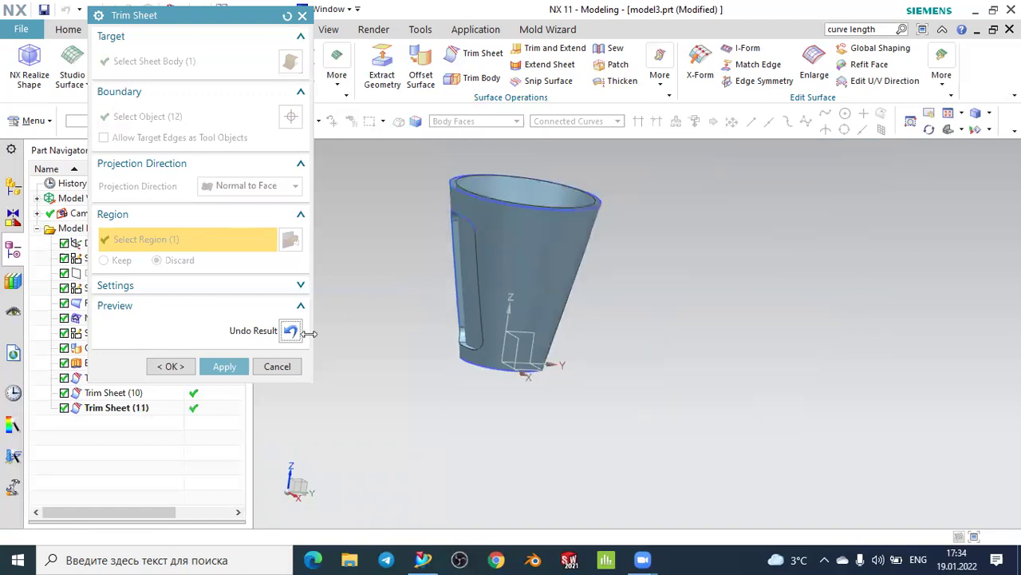
mouse_move(406, 370)
middle_down()
mouse_move(330, 365)
mouse_move(319, 342)
mouse_move(400, 352)
mouse_move(449, 290)
mouse_move(611, 264)
mouse_move(573, 265)
middle_up()
scroll(384, 225, up, 3)
scroll(385, 224, up, 1)
scroll(423, 216, down, 4)
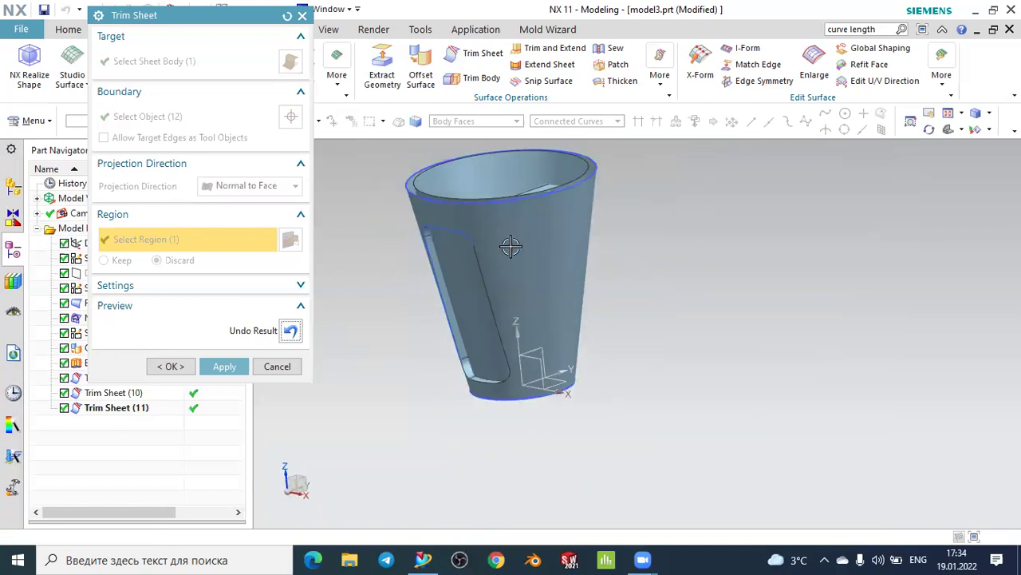
mouse_move(686, 333)
middle_down()
mouse_move(572, 321)
mouse_move(524, 346)
mouse_move(521, 315)
mouse_move(519, 343)
mouse_move(447, 359)
middle_up()
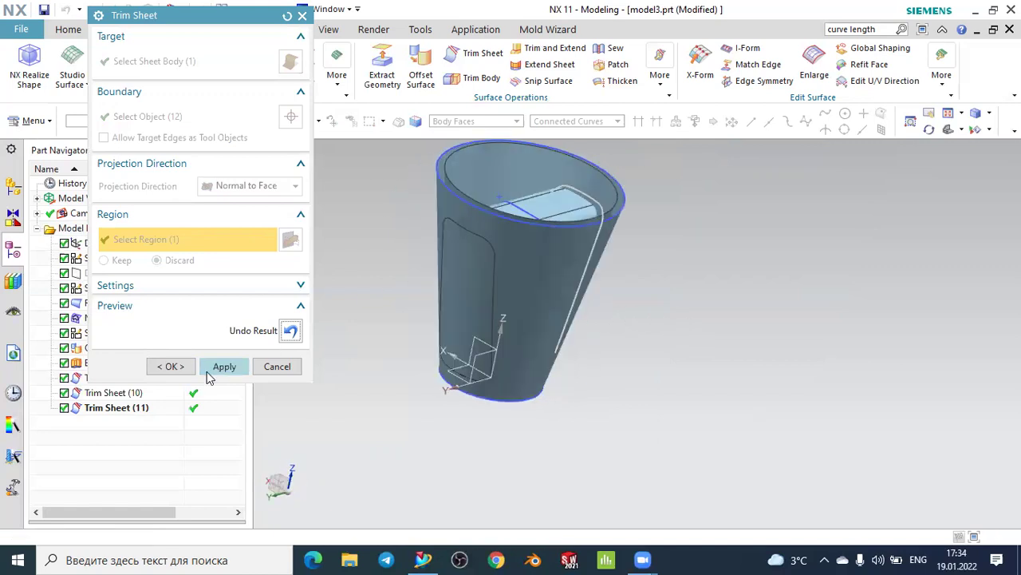
Undo the preview and apply the slot trim to the outer cup wall
click(290, 330)
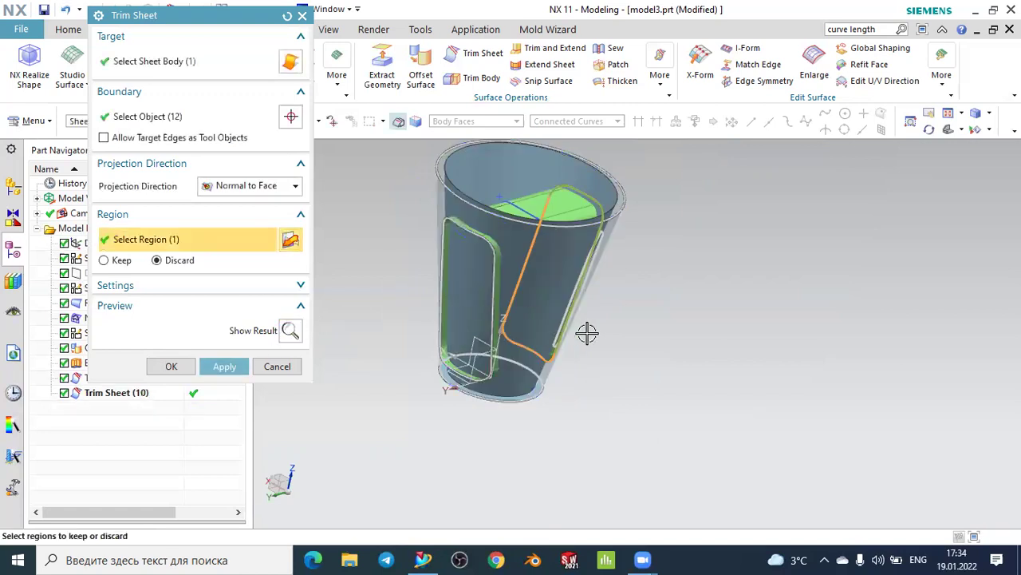
middle_drag(596, 317, 559, 343)
click(237, 364)
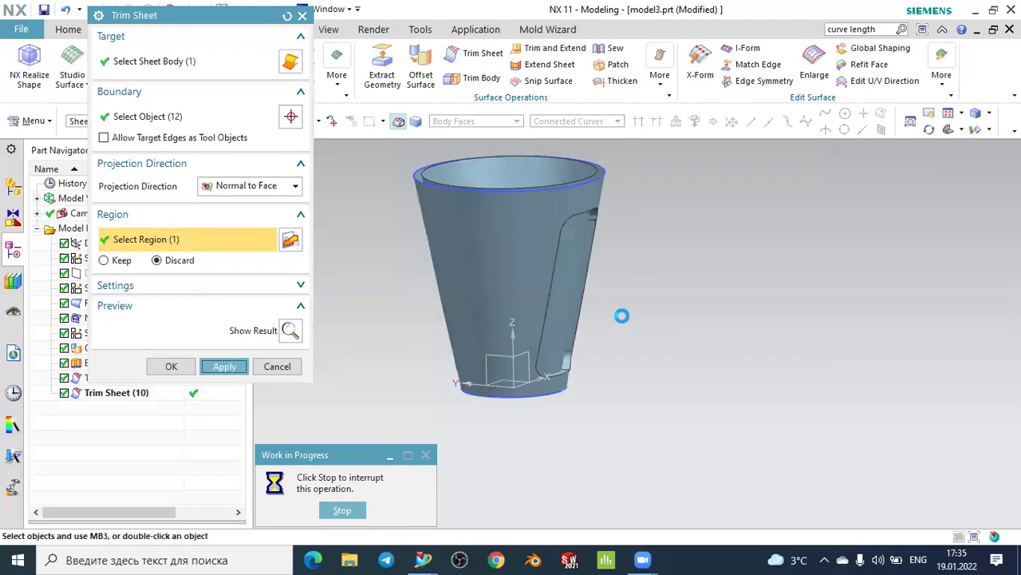
mouse_move(622, 317)
middle_down()
mouse_move(598, 317)
mouse_move(699, 312)
mouse_move(668, 341)
mouse_move(673, 334)
mouse_move(582, 292)
mouse_move(511, 282)
middle_up()
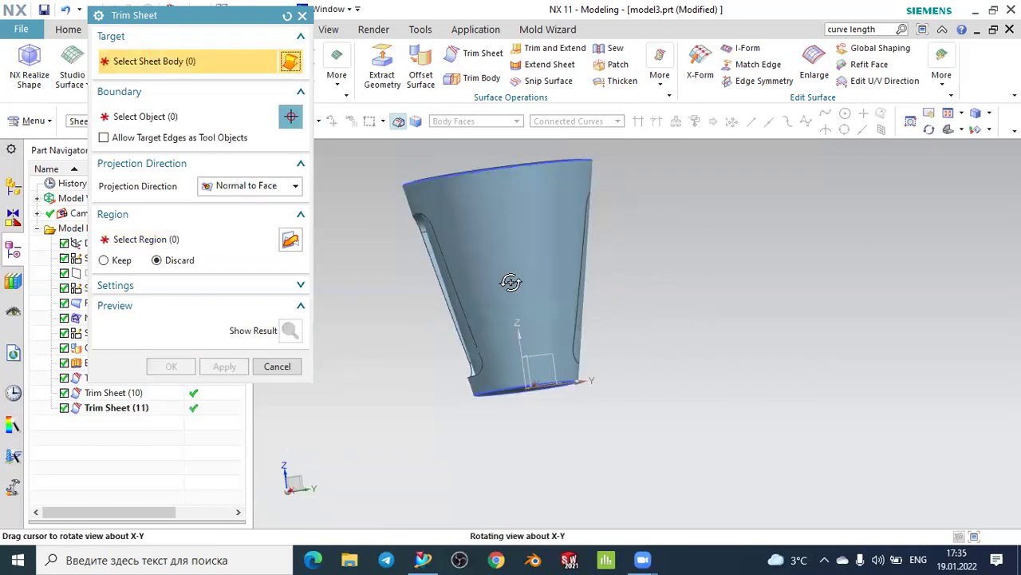
Trim the cup's second wall with the rounded-slot outline as boundary, creating Trim Sheet (12)
scroll(418, 232, up, 3)
scroll(511, 391, down, 3)
mouse_move(519, 392)
middle_down()
mouse_move(548, 401)
mouse_move(557, 388)
mouse_move(394, 388)
mouse_move(440, 327)
middle_up()
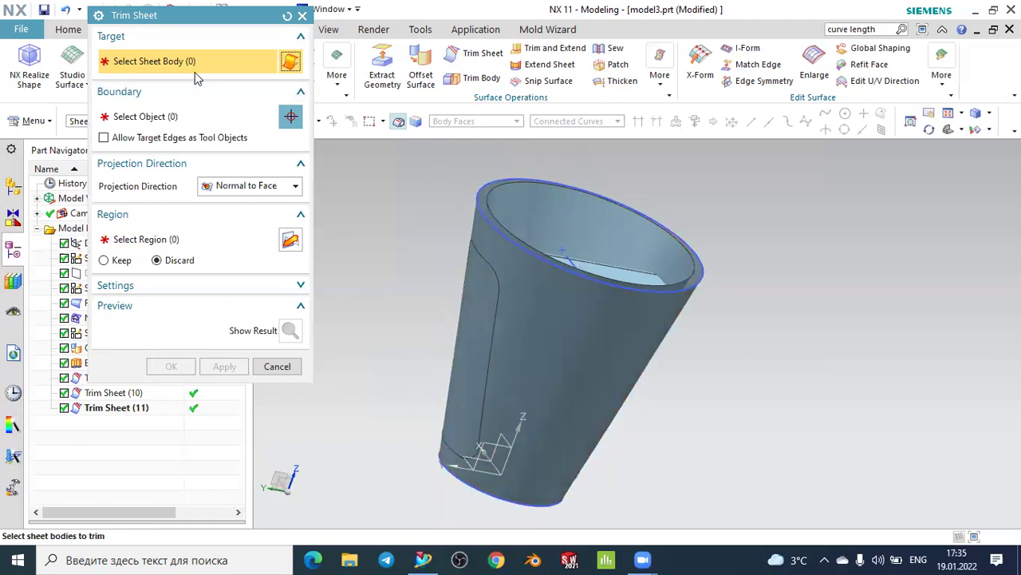
click(474, 300)
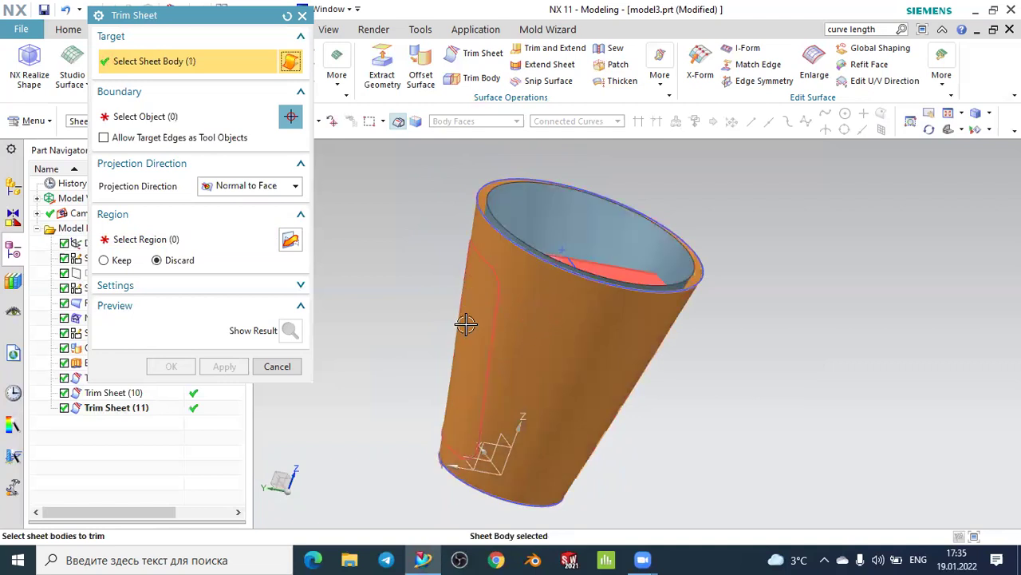
click(162, 118)
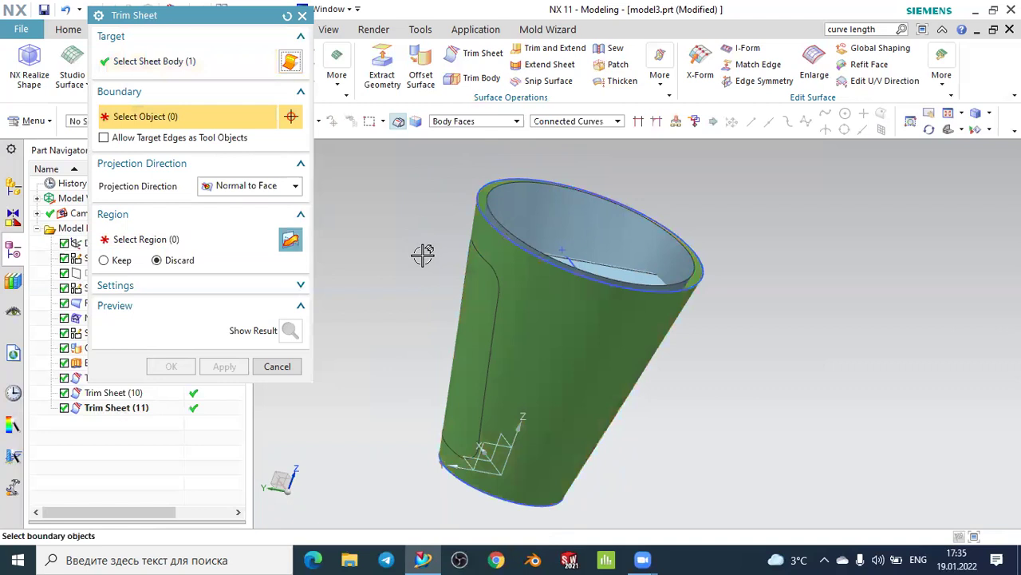
middle_drag(405, 257, 413, 264)
mouse_move(469, 278)
middle_down()
mouse_move(477, 283)
mouse_move(463, 304)
middle_up()
click(479, 285)
click(202, 238)
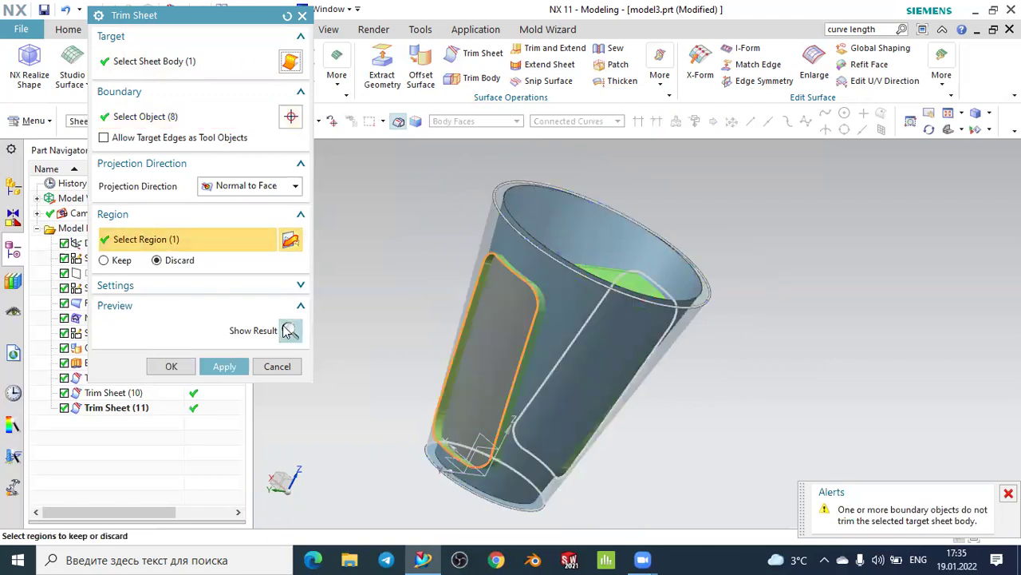
click(231, 363)
mouse_move(428, 258)
middle_down()
mouse_move(506, 278)
mouse_move(413, 267)
mouse_move(374, 247)
mouse_move(365, 264)
mouse_move(392, 272)
middle_up()
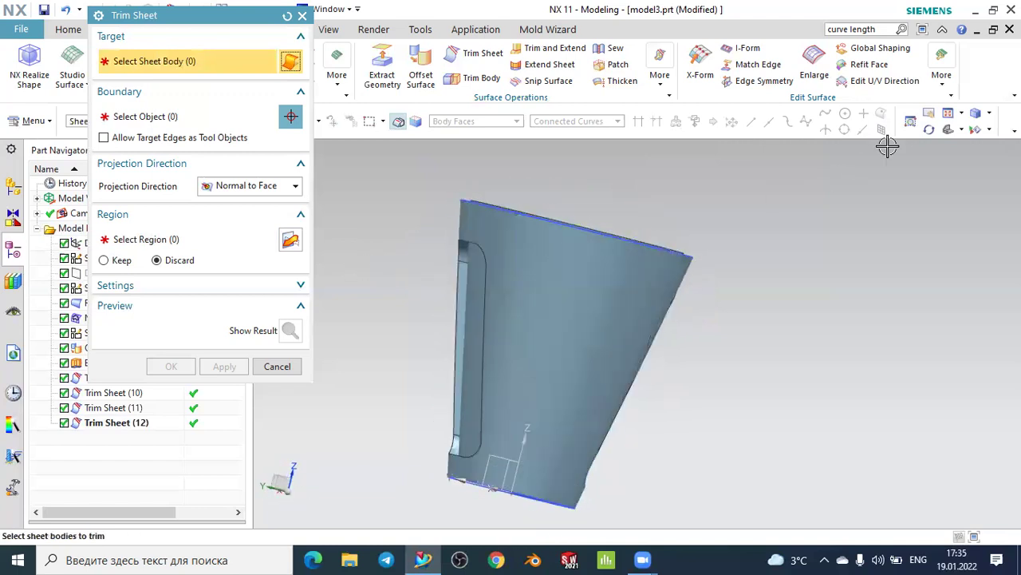
Trim the Extrude(8) crossing sheet against the cup's inner wall face, discarding its inside portion
click(929, 129)
mouse_move(902, 176)
mouse_down()
mouse_move(866, 229)
mouse_move(839, 207)
mouse_move(800, 244)
mouse_move(598, 251)
mouse_up()
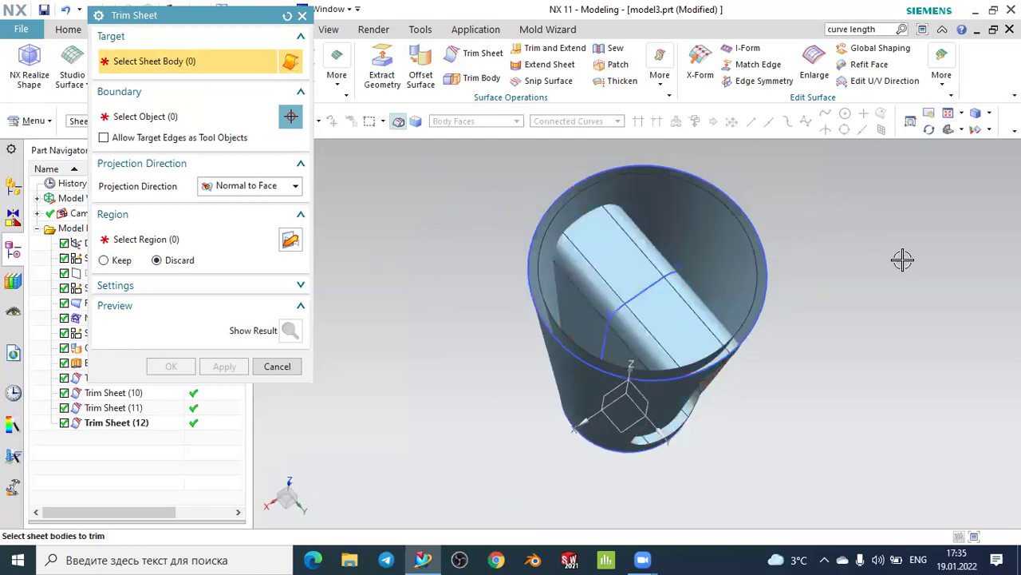
mouse_move(888, 271)
middle_down()
mouse_move(928, 230)
mouse_move(910, 265)
mouse_move(867, 274)
mouse_move(900, 285)
mouse_move(869, 279)
middle_up()
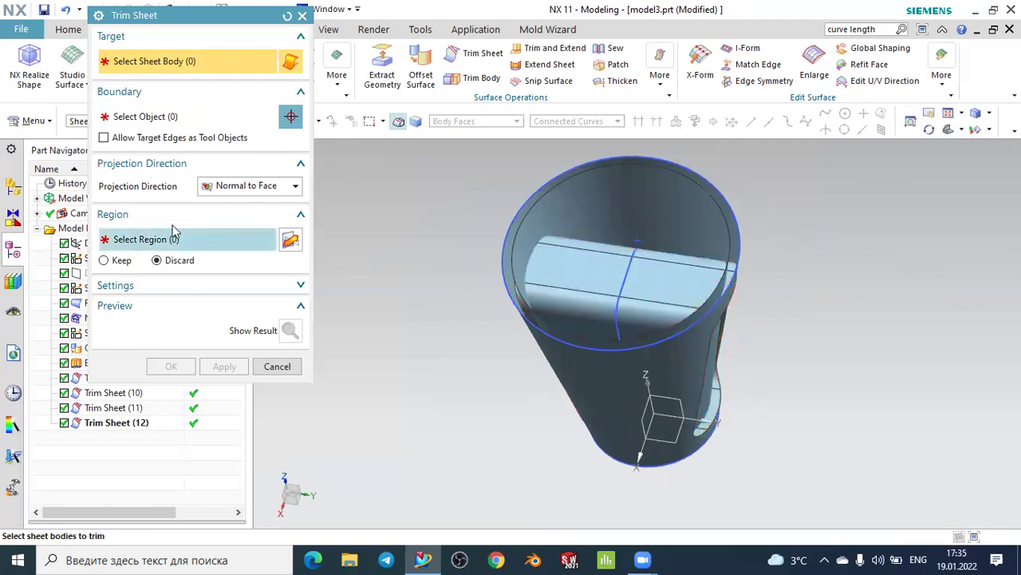
scroll(595, 244, up, 2)
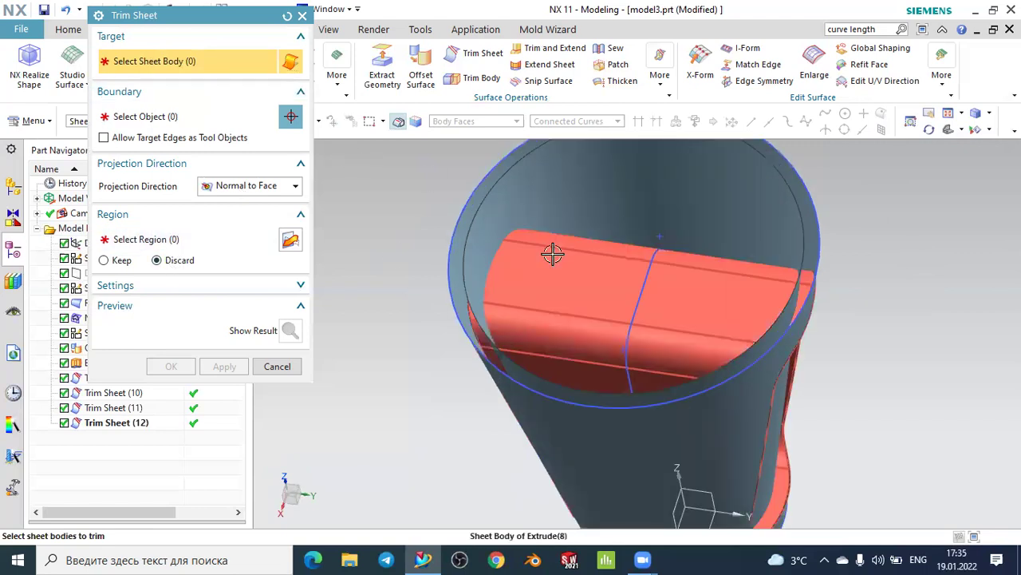
click(553, 254)
click(184, 121)
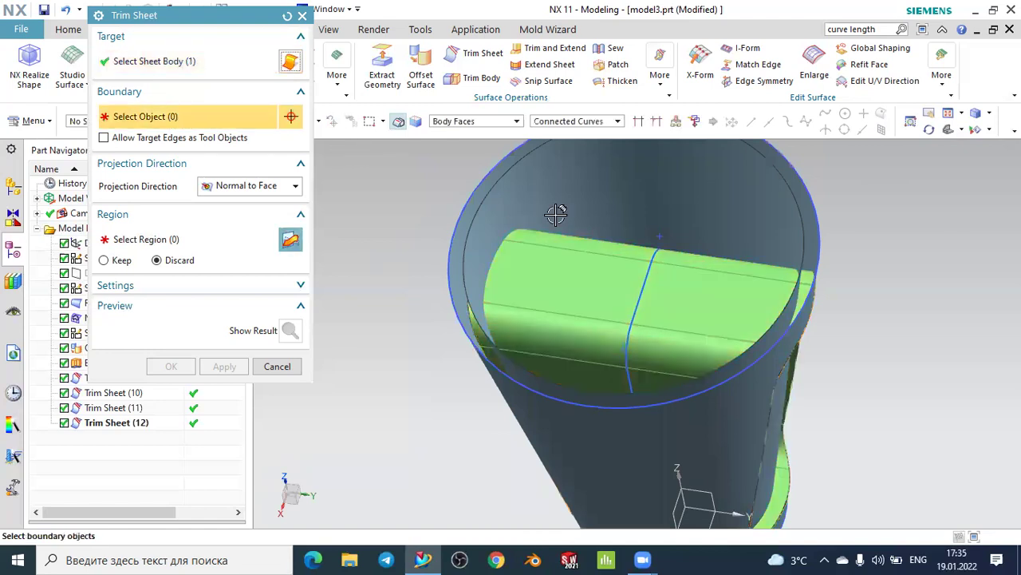
click(567, 196)
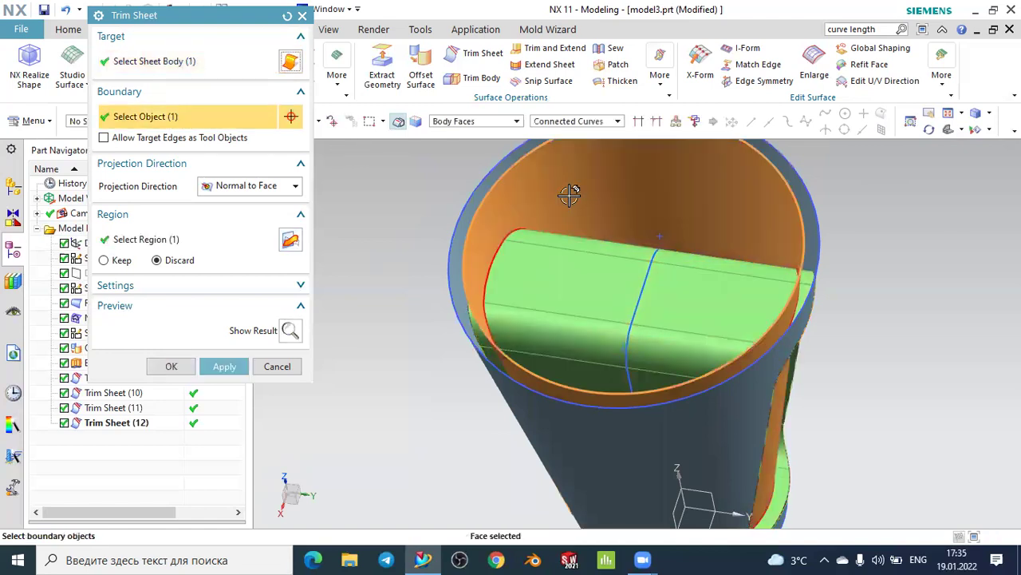
click(279, 247)
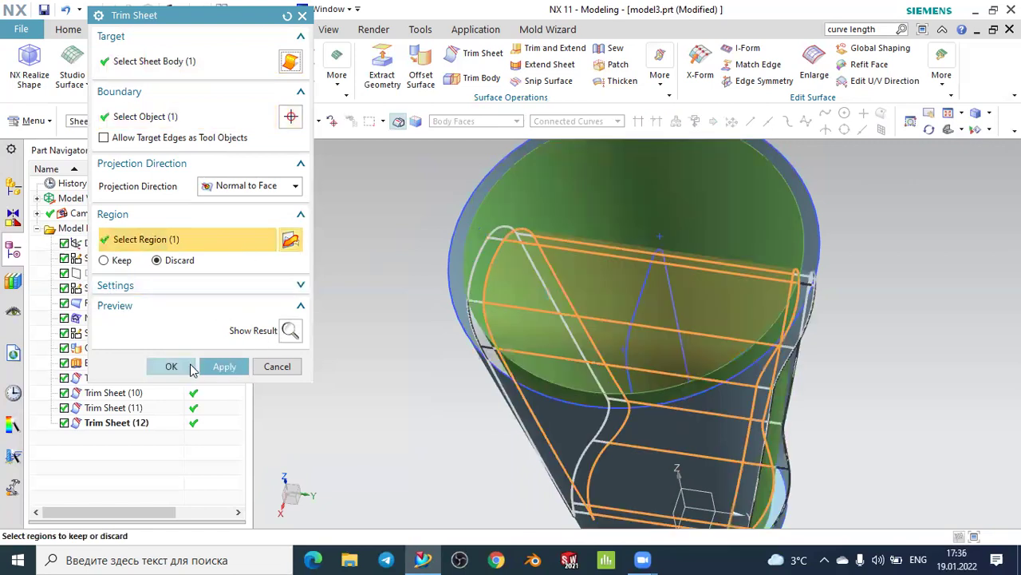
click(203, 371)
mouse_move(360, 322)
middle_down()
mouse_move(380, 282)
mouse_move(388, 308)
mouse_move(376, 308)
mouse_move(392, 315)
mouse_move(394, 278)
mouse_move(391, 317)
mouse_move(371, 332)
mouse_move(447, 302)
middle_up()
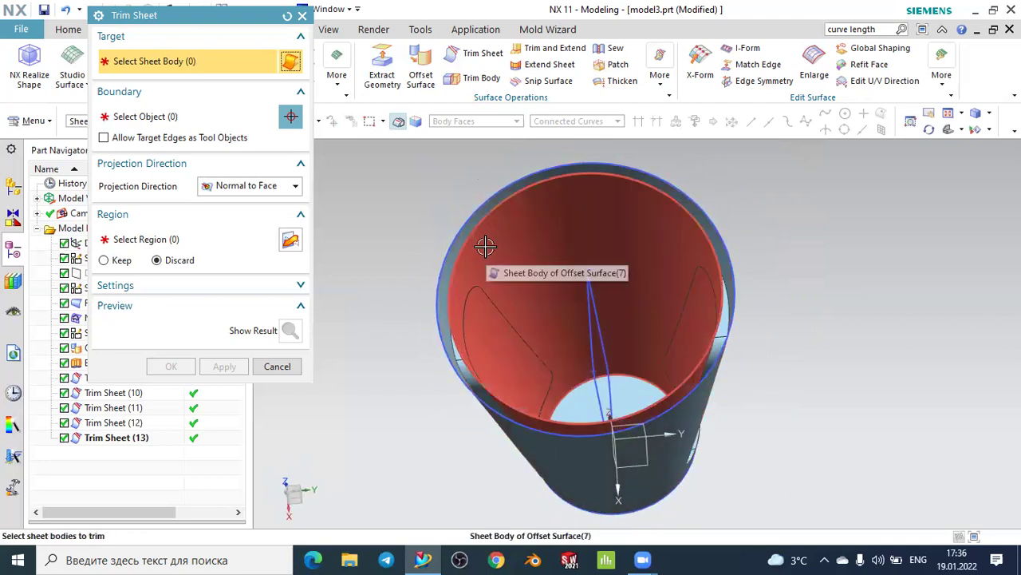
scroll(489, 249, up, 2)
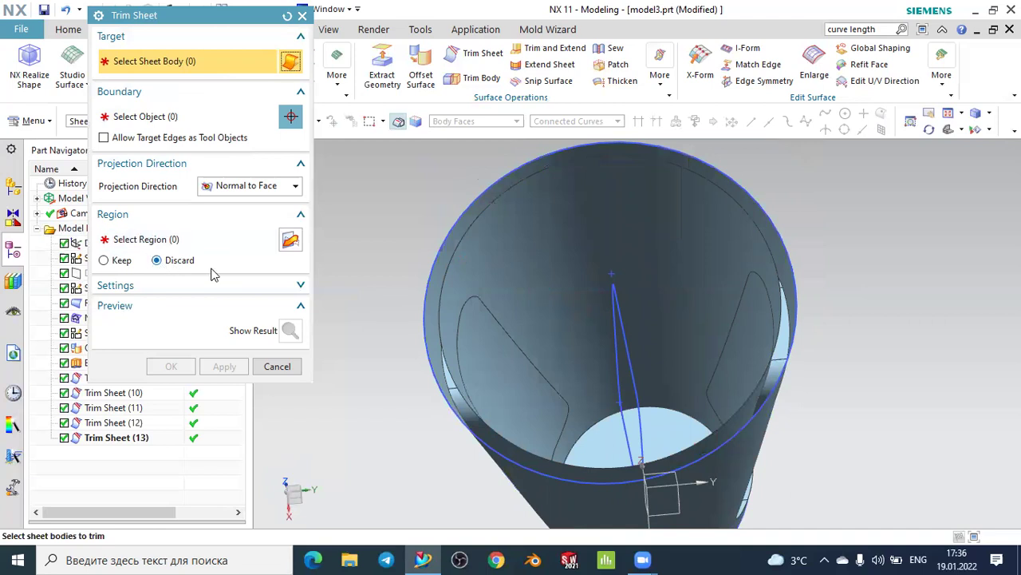
click(562, 230)
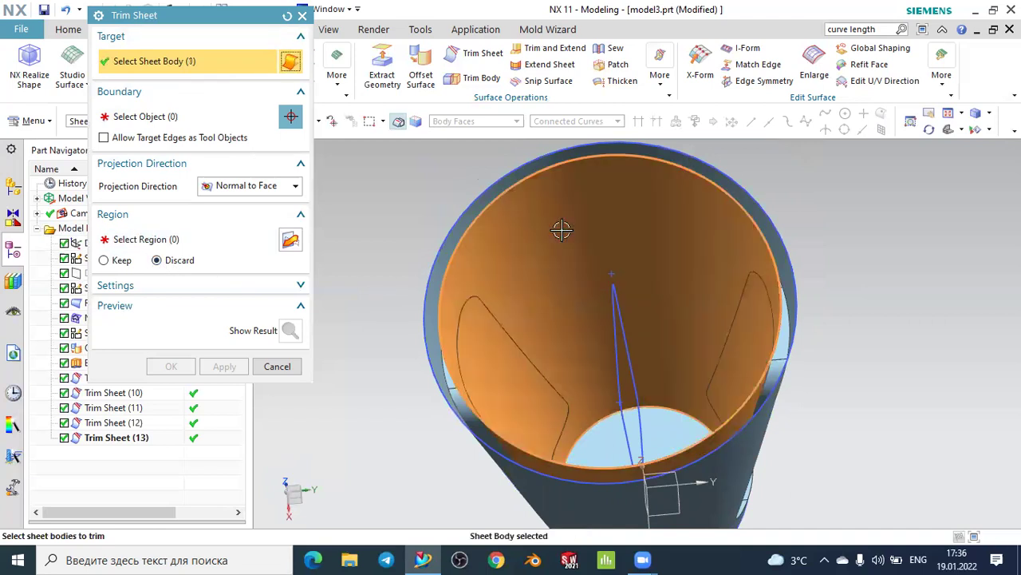
click(160, 116)
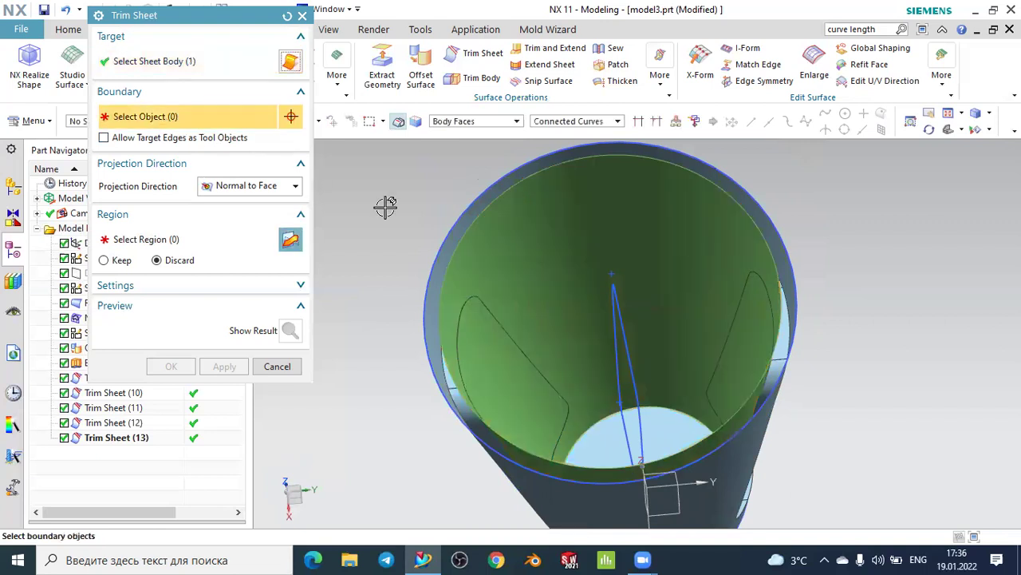
scroll(483, 304, up, 2)
click(481, 304)
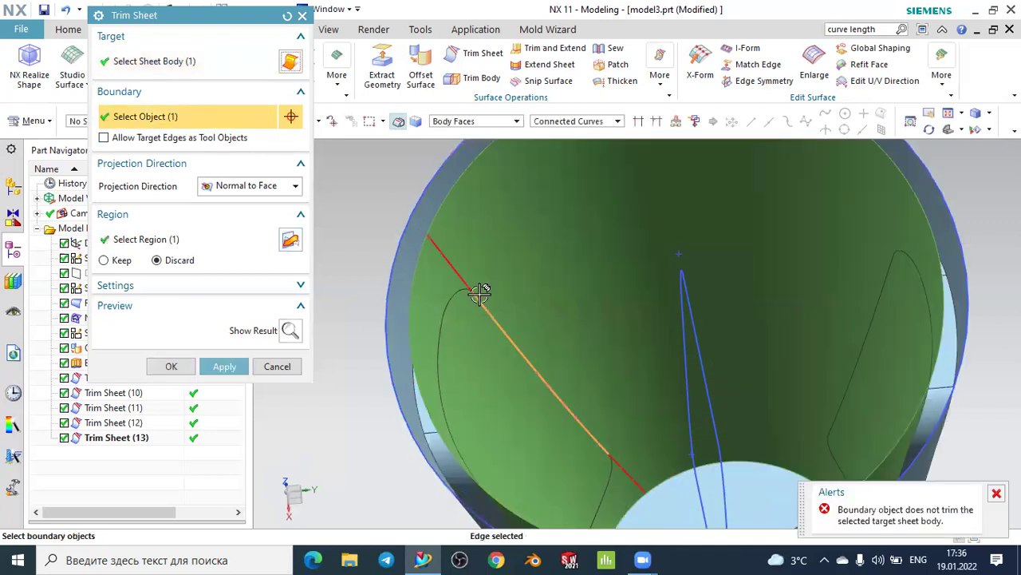
click(451, 299)
scroll(447, 303, down, 1)
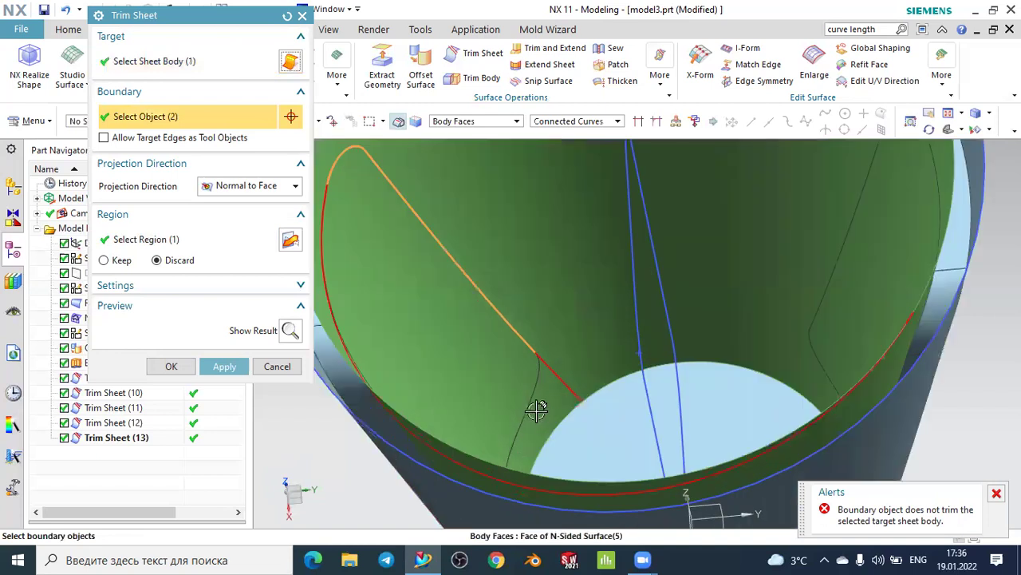
scroll(535, 375, up, 3)
click(535, 351)
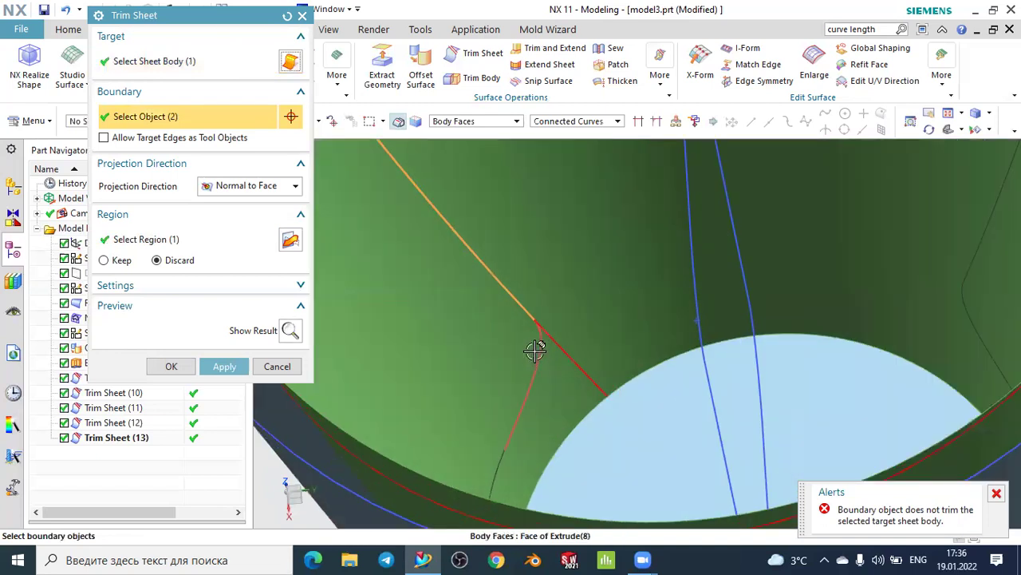
scroll(510, 346, down, 3)
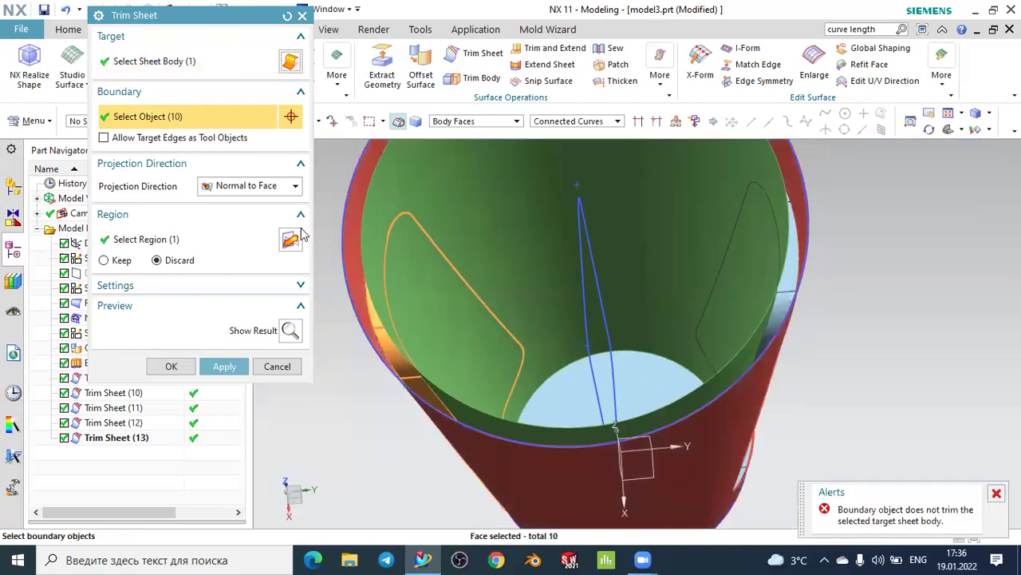
click(201, 244)
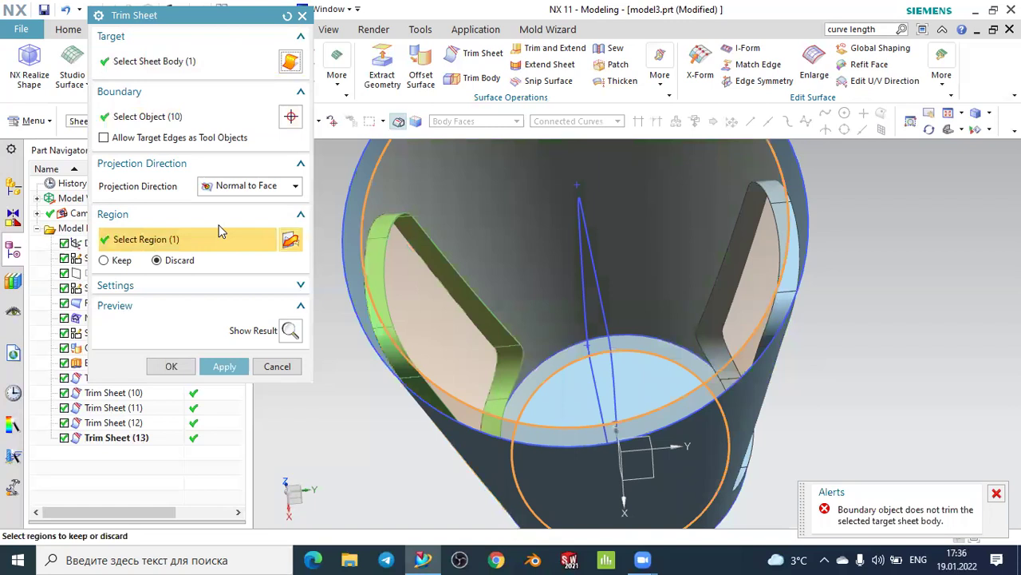
click(291, 332)
click(514, 300)
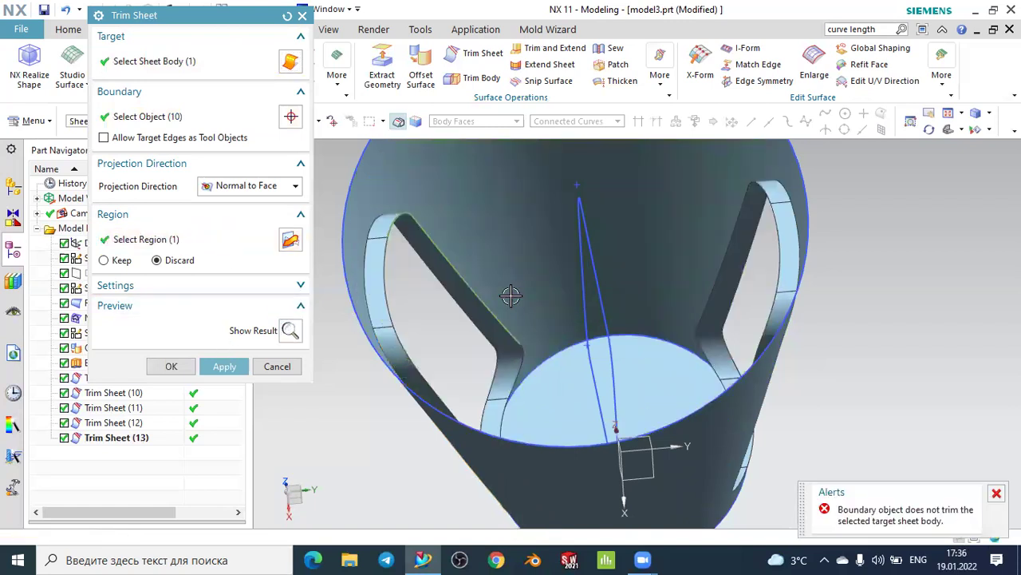
mouse_move(433, 292)
middle_down()
mouse_move(383, 381)
mouse_move(435, 329)
mouse_move(311, 348)
middle_up()
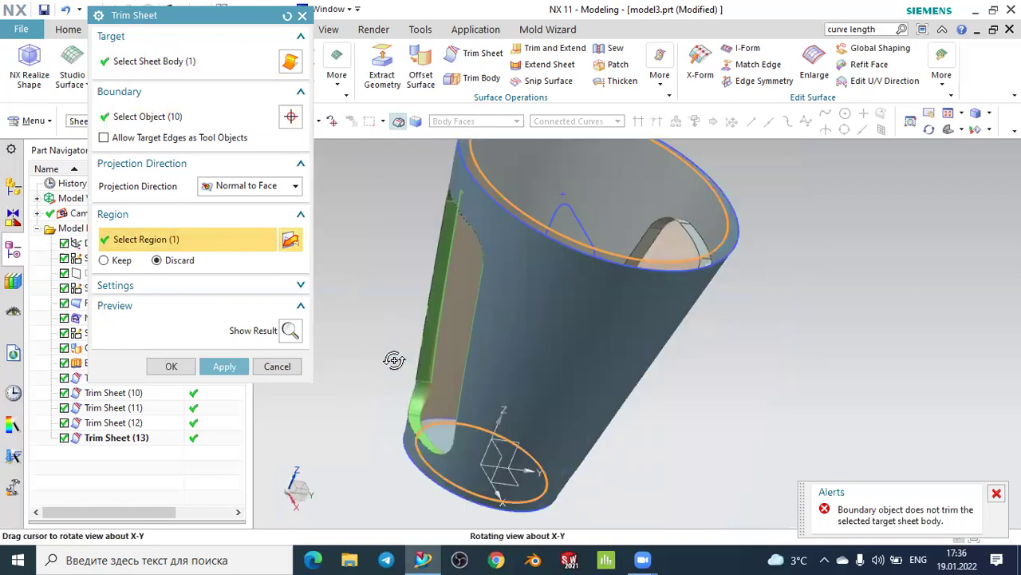
click(292, 331)
click(513, 296)
click(287, 15)
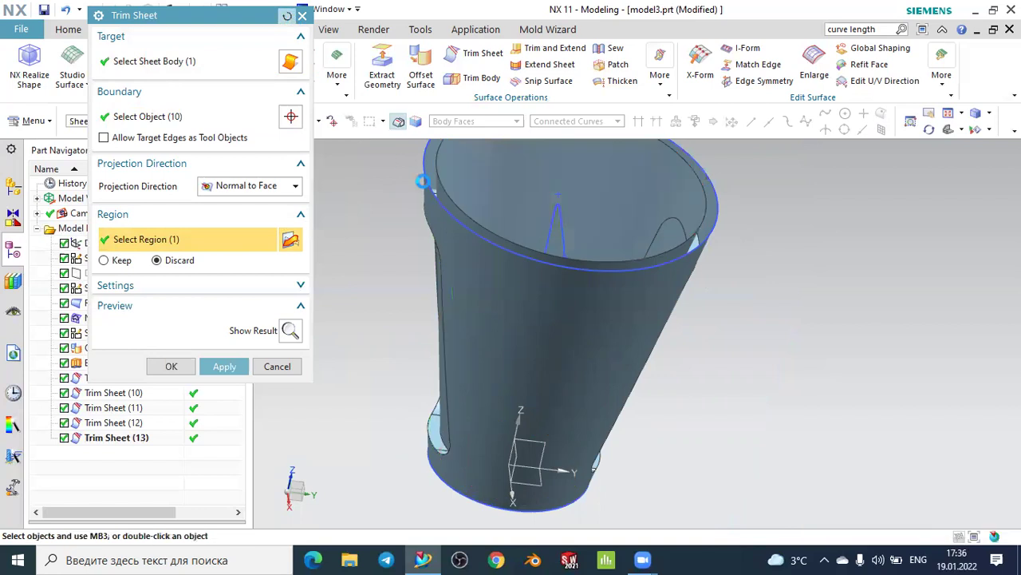
middle_drag(661, 278, 685, 289)
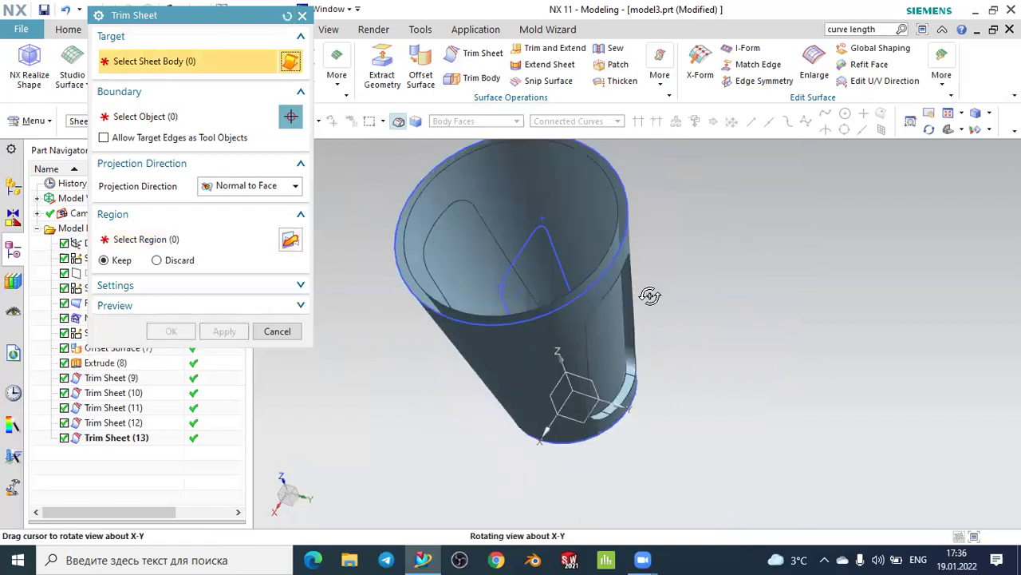
scroll(569, 200, up, 3)
mouse_move(558, 224)
middle_down()
mouse_move(542, 243)
mouse_move(434, 227)
middle_up()
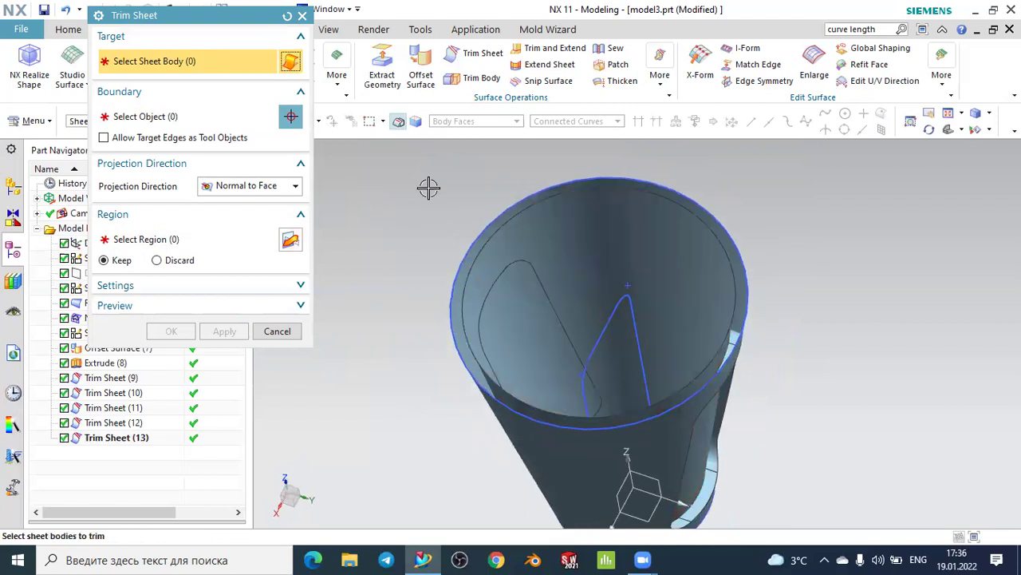
mouse_move(558, 278)
middle_down()
mouse_move(630, 276)
mouse_move(543, 192)
mouse_move(686, 280)
mouse_move(675, 269)
mouse_move(673, 283)
middle_up()
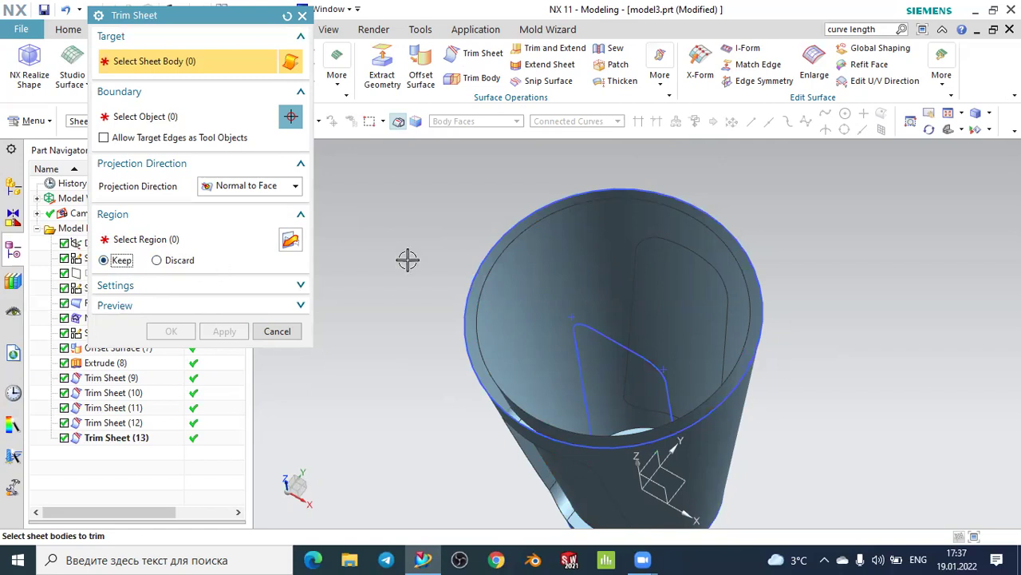
scroll(476, 264, down, 3)
scroll(494, 267, up, 3)
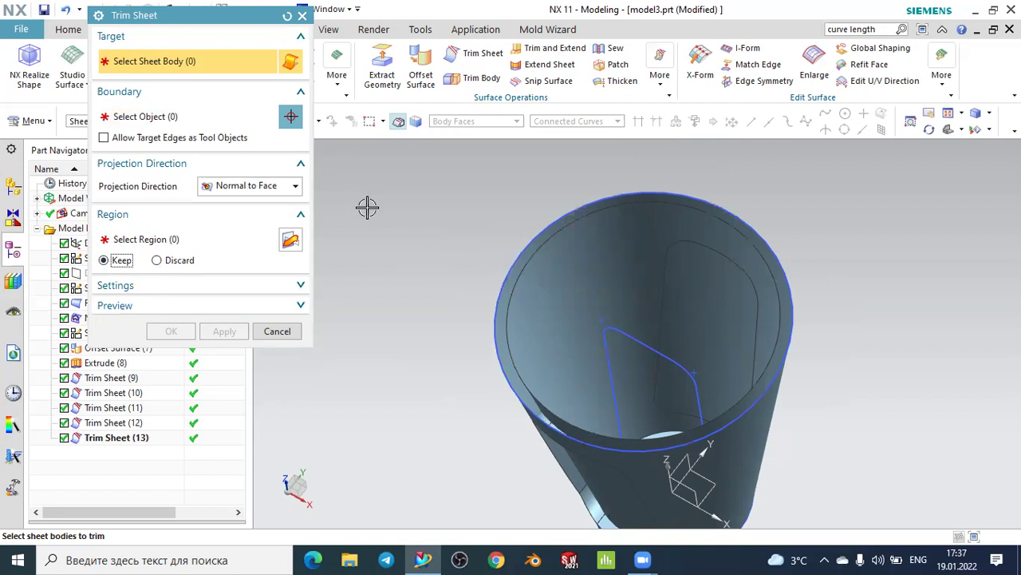
scroll(481, 273, down, 3)
click(531, 281)
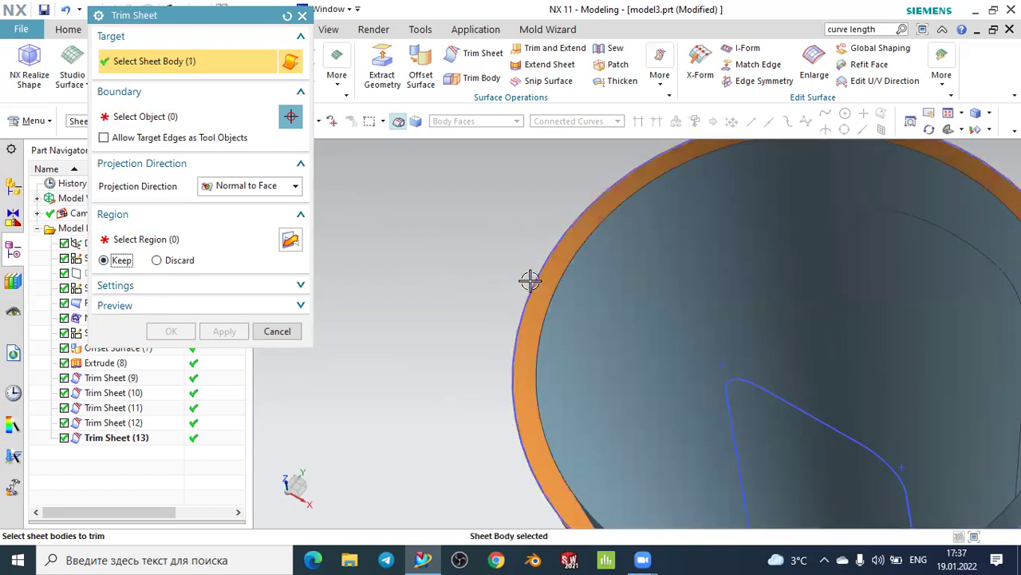
scroll(529, 279, up, 3)
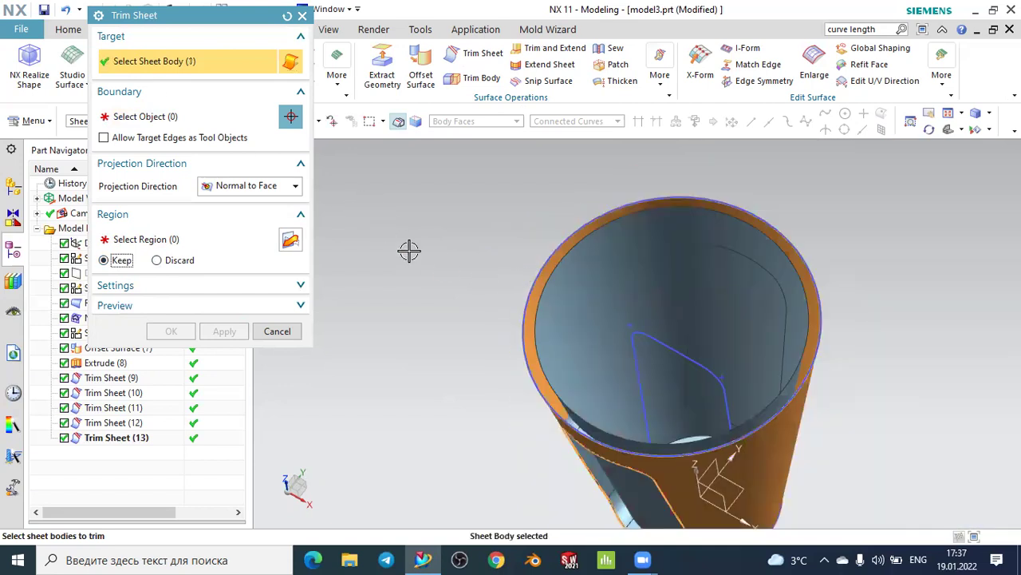
click(215, 120)
click(616, 249)
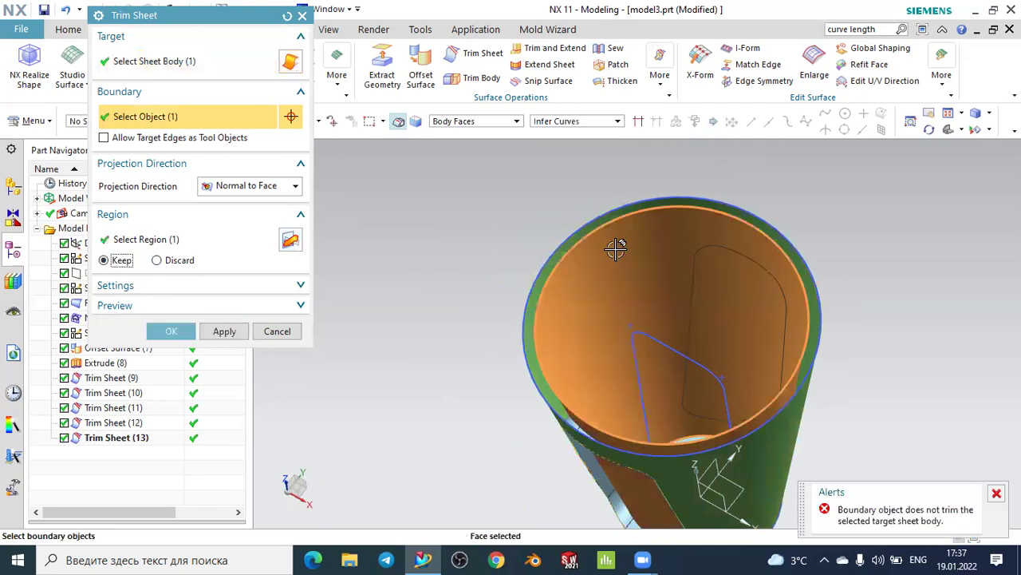
click(210, 242)
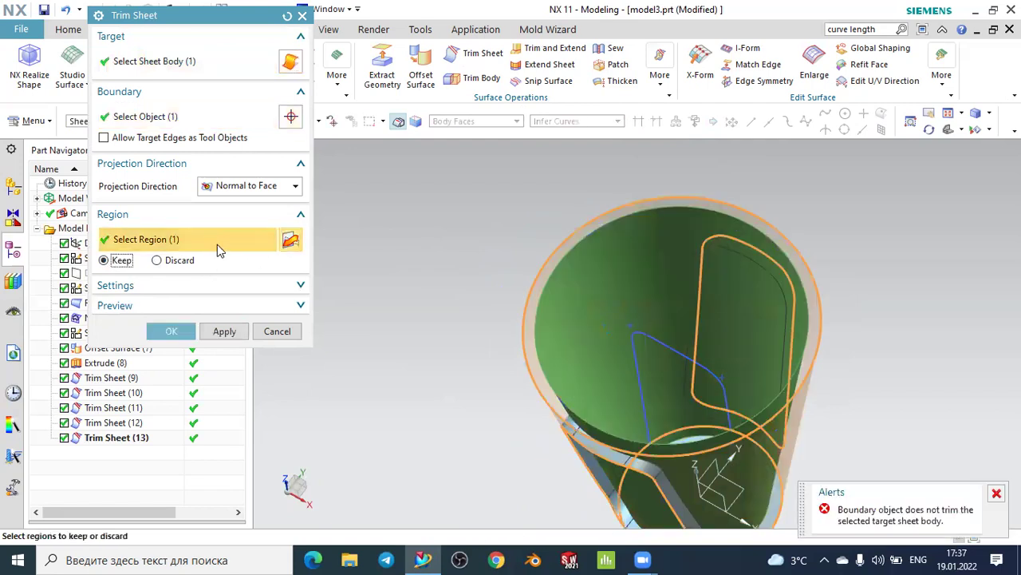
click(249, 306)
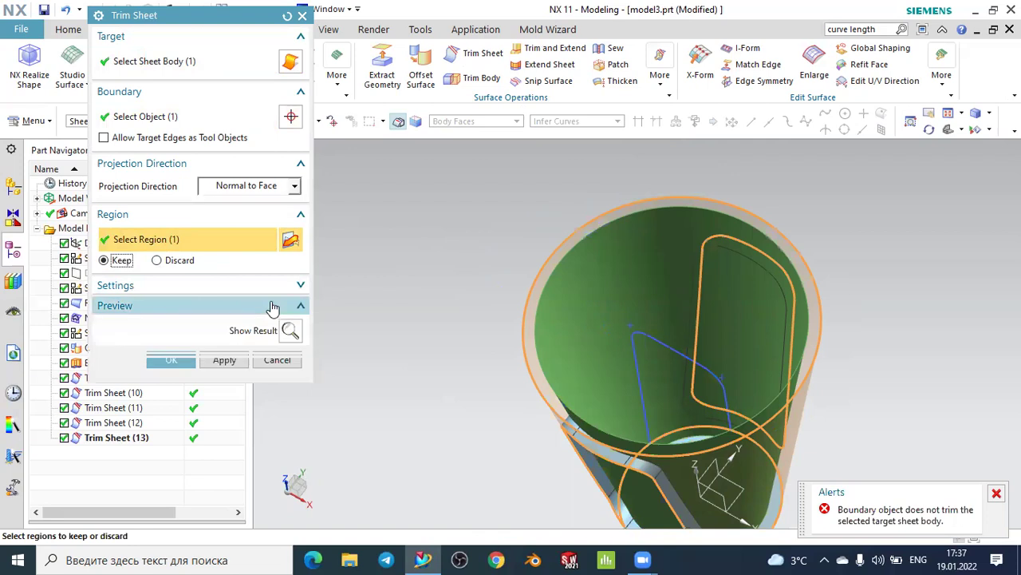
click(291, 331)
click(527, 303)
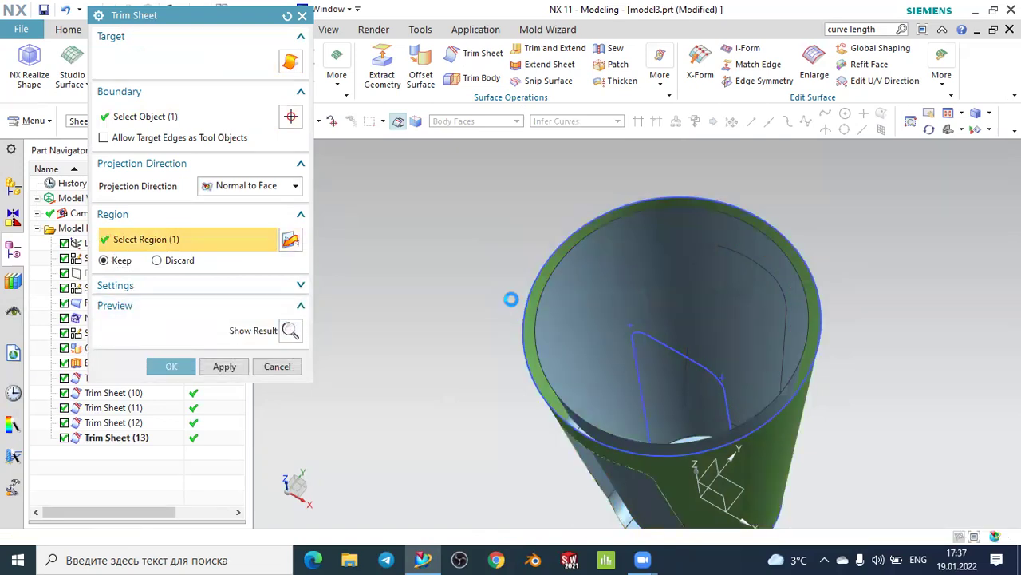
mouse_move(455, 337)
middle_down()
mouse_move(465, 282)
mouse_move(452, 306)
middle_up()
click(192, 374)
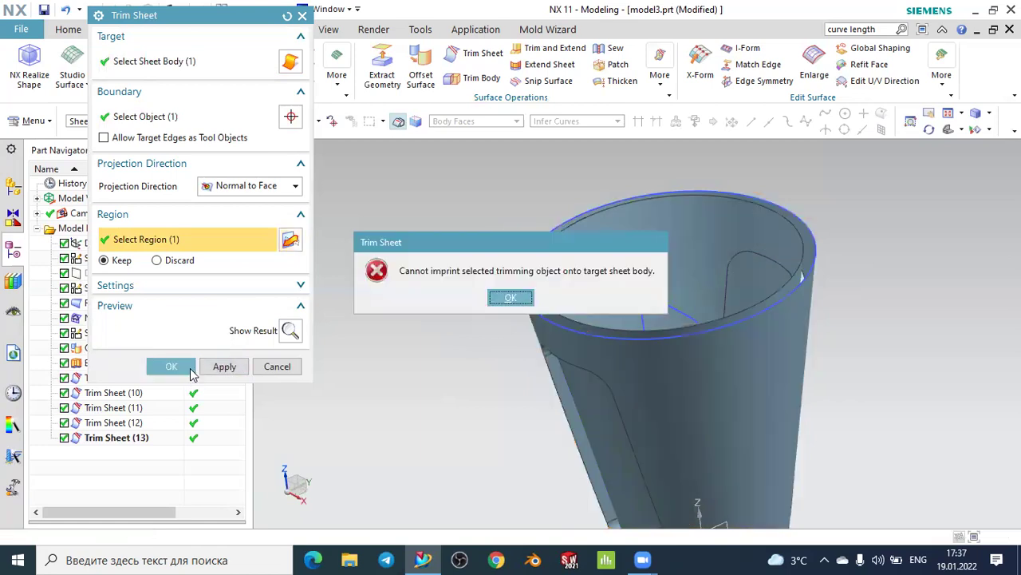
click(511, 298)
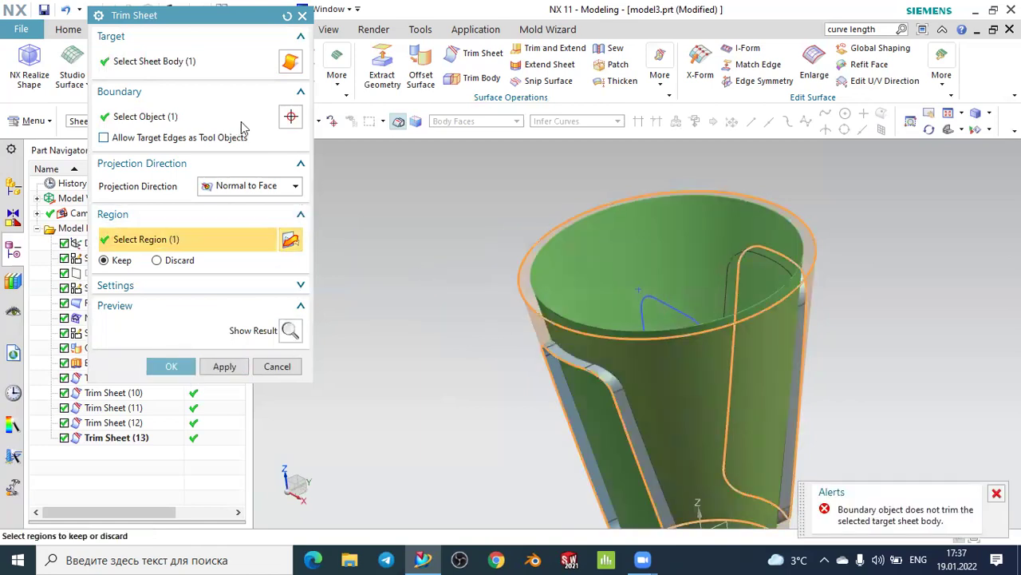
click(285, 17)
mouse_move(463, 205)
middle_down()
mouse_move(481, 167)
mouse_move(483, 191)
mouse_move(460, 213)
mouse_move(495, 208)
mouse_move(493, 221)
middle_up()
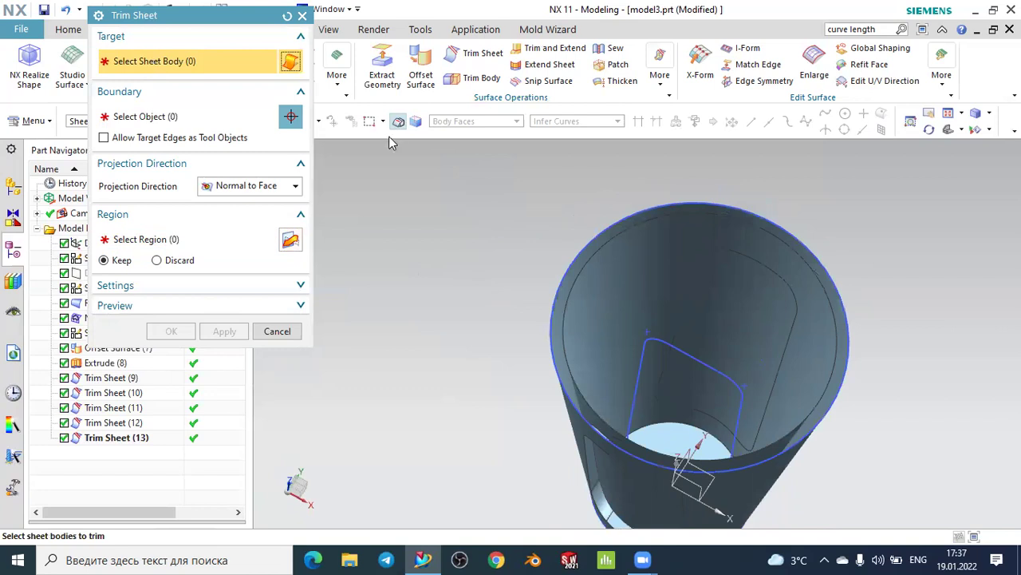
Begin trimming the inner sheet with Connected Curves cup edges, then reset the dialog to clear picks
scroll(686, 276, up, 2)
click(740, 285)
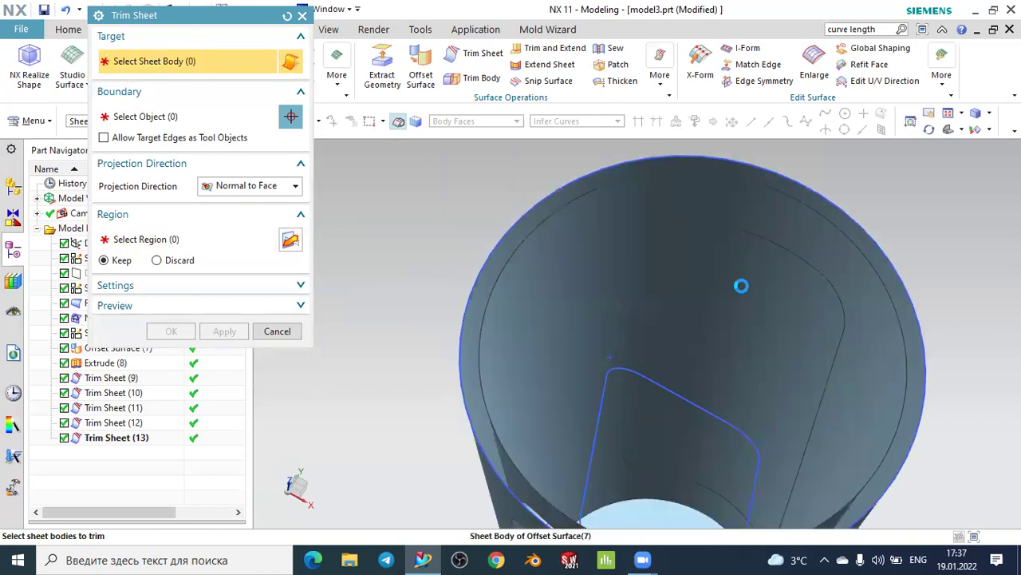
click(171, 117)
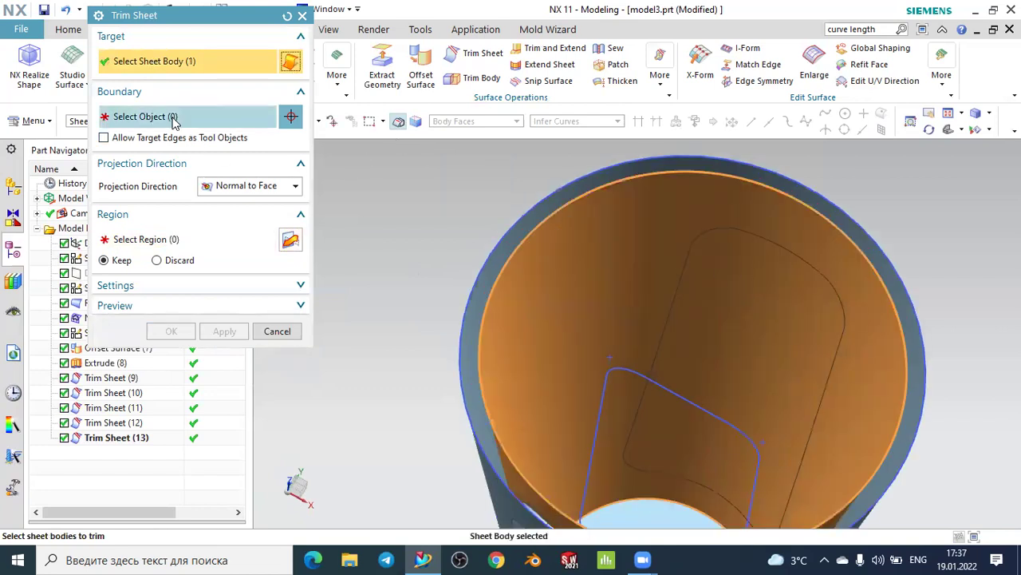
click(579, 123)
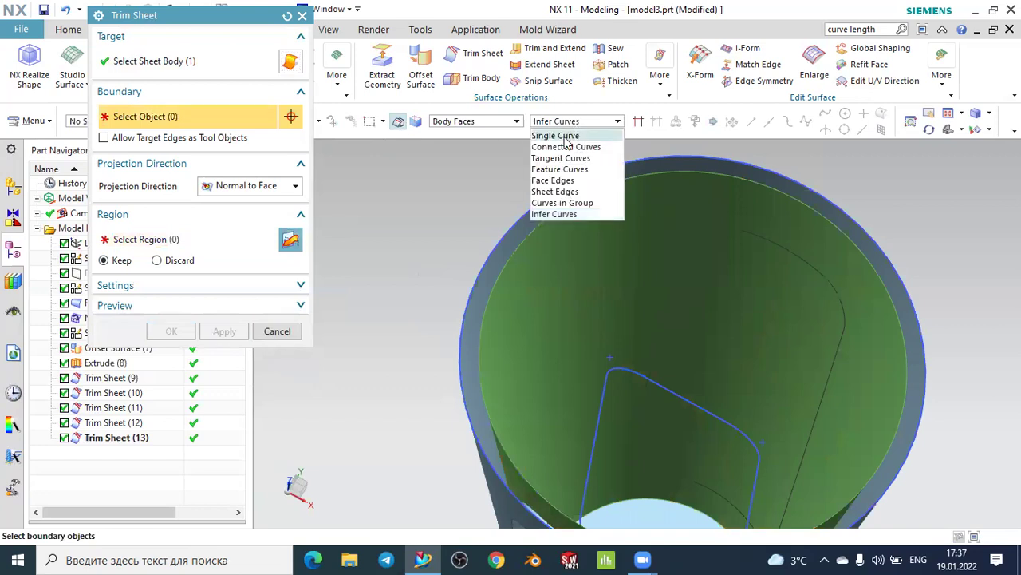
click(566, 146)
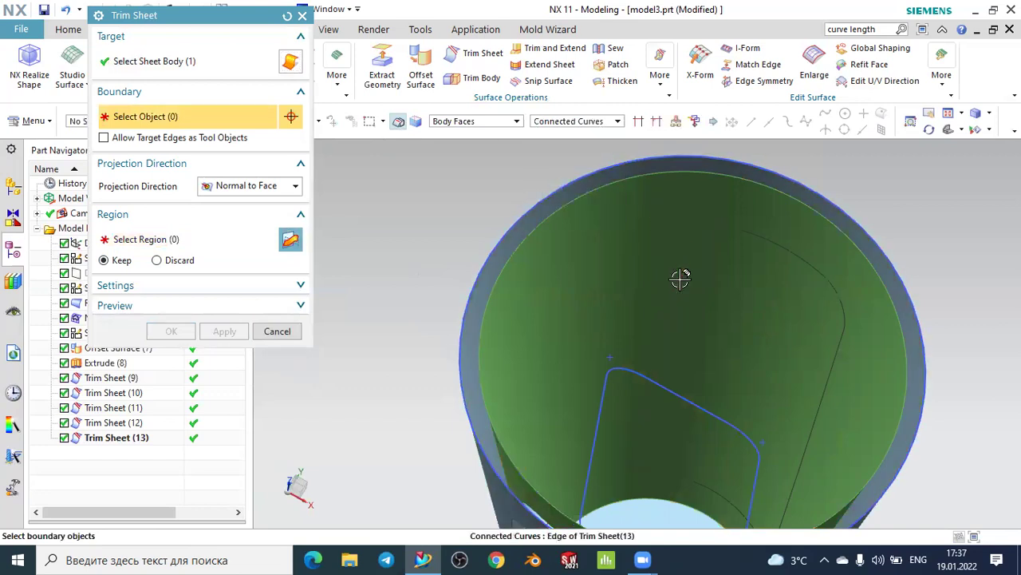
click(680, 278)
click(699, 234)
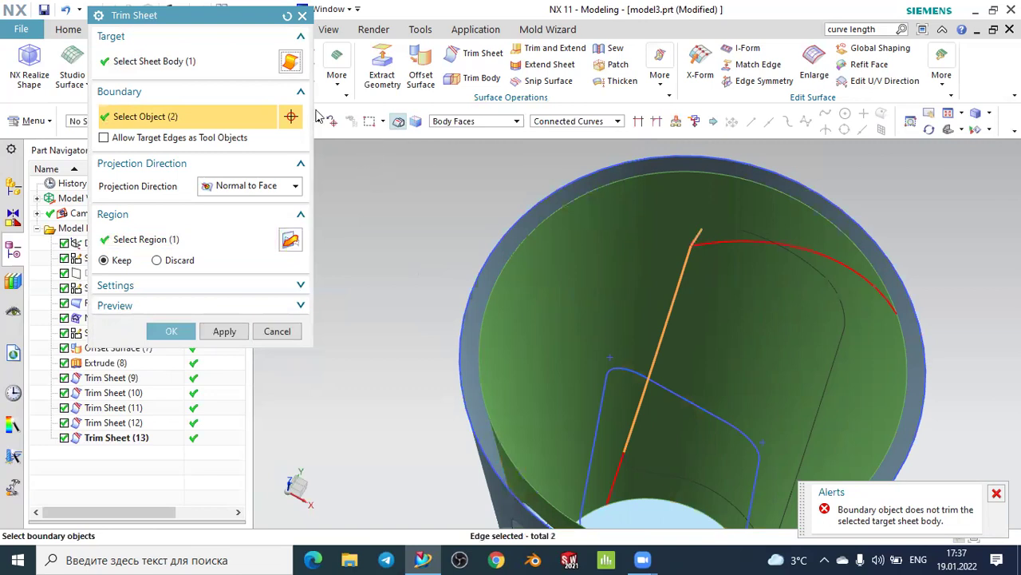
click(287, 16)
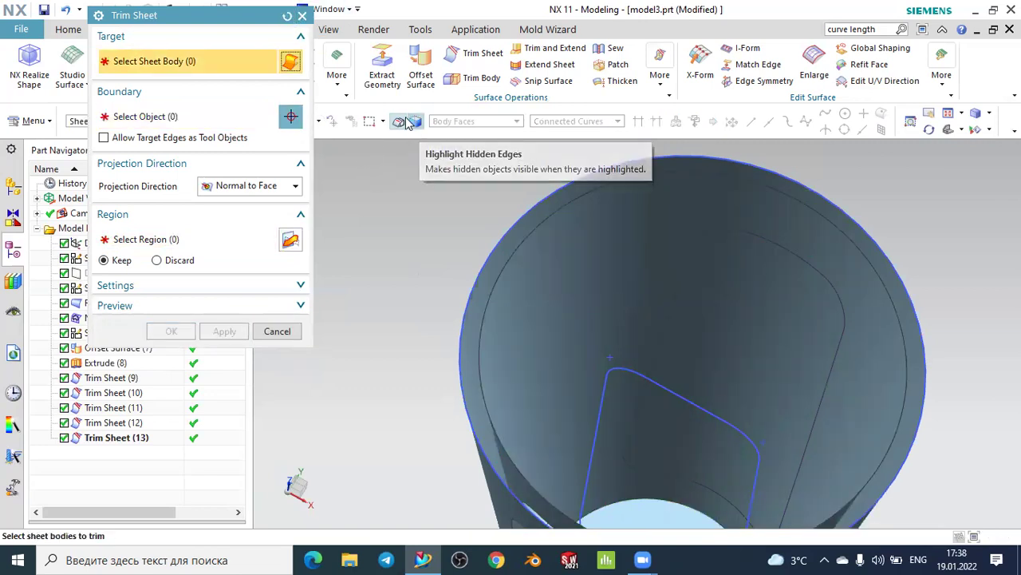
Reselect the inner sheet and pick the top circular edge and rounded-slot loop as Connected Curves boundary
click(752, 289)
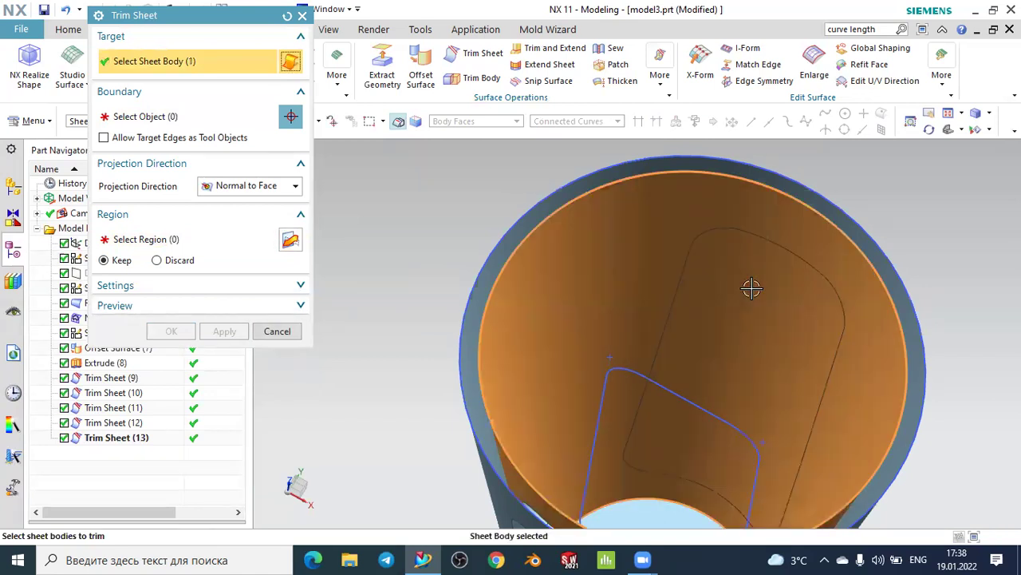
click(154, 117)
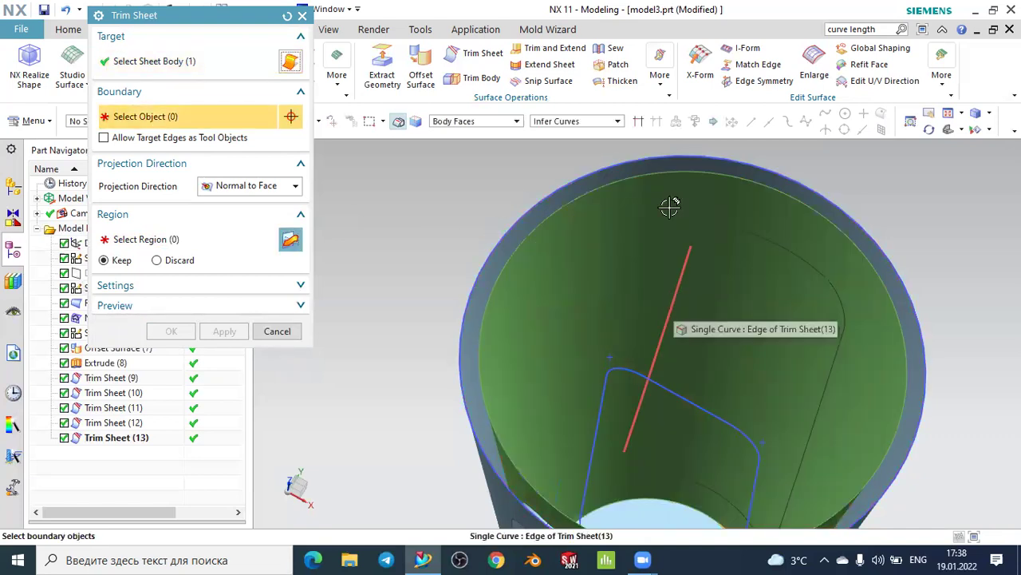
click(564, 121)
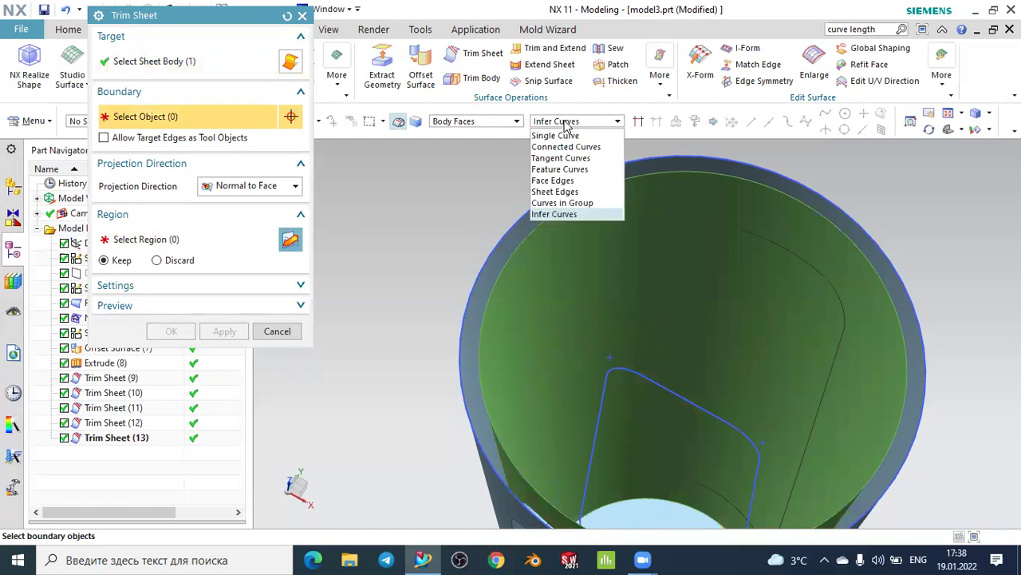
click(581, 146)
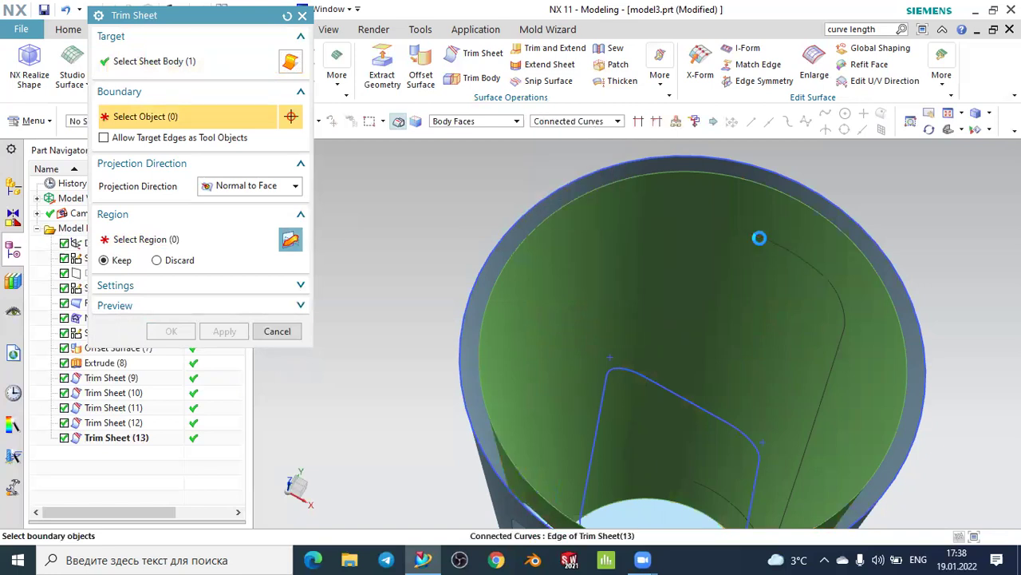
click(758, 236)
click(837, 302)
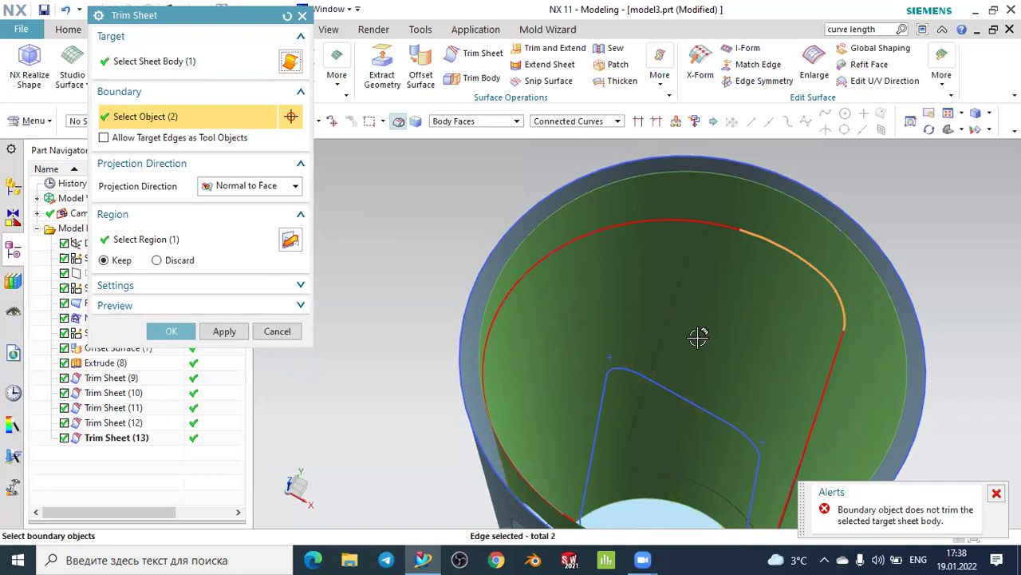
mouse_move(386, 273)
middle_down()
mouse_move(449, 293)
mouse_move(444, 312)
middle_up()
scroll(725, 500, up, 2)
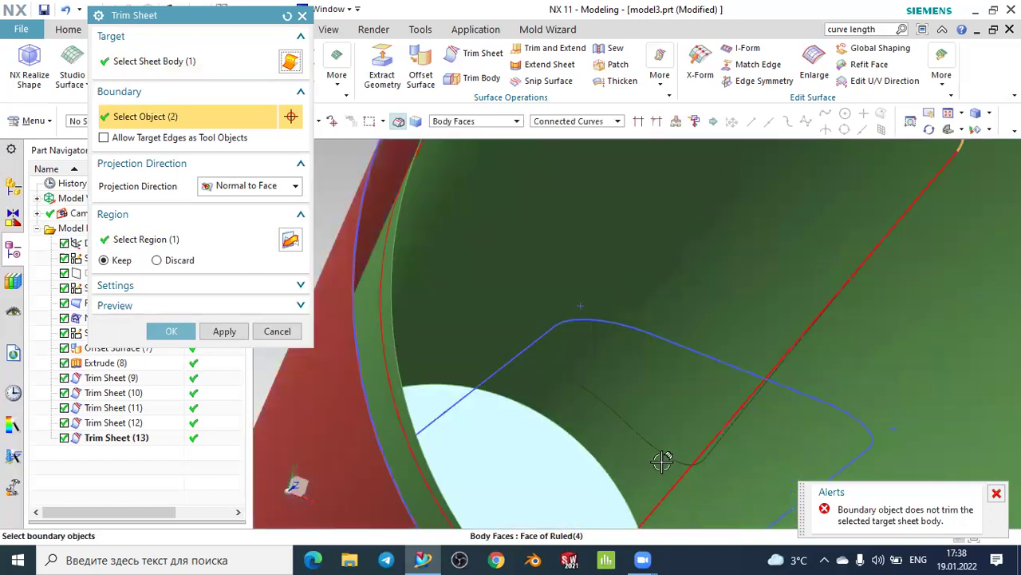
click(667, 455)
scroll(622, 411, down, 2)
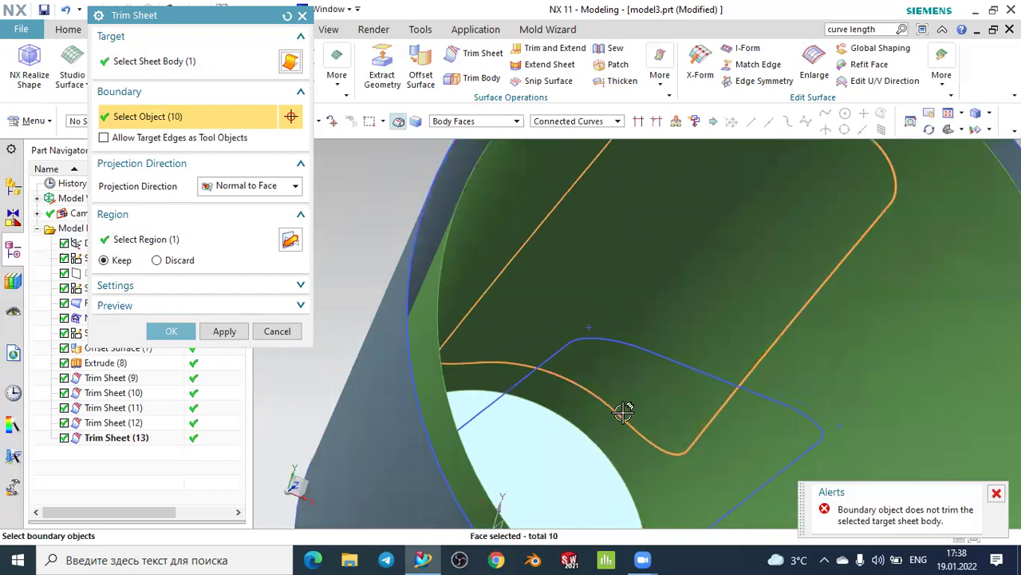
scroll(647, 389, down, 2)
mouse_move(960, 326)
middle_down()
mouse_move(835, 384)
mouse_move(848, 401)
middle_up()
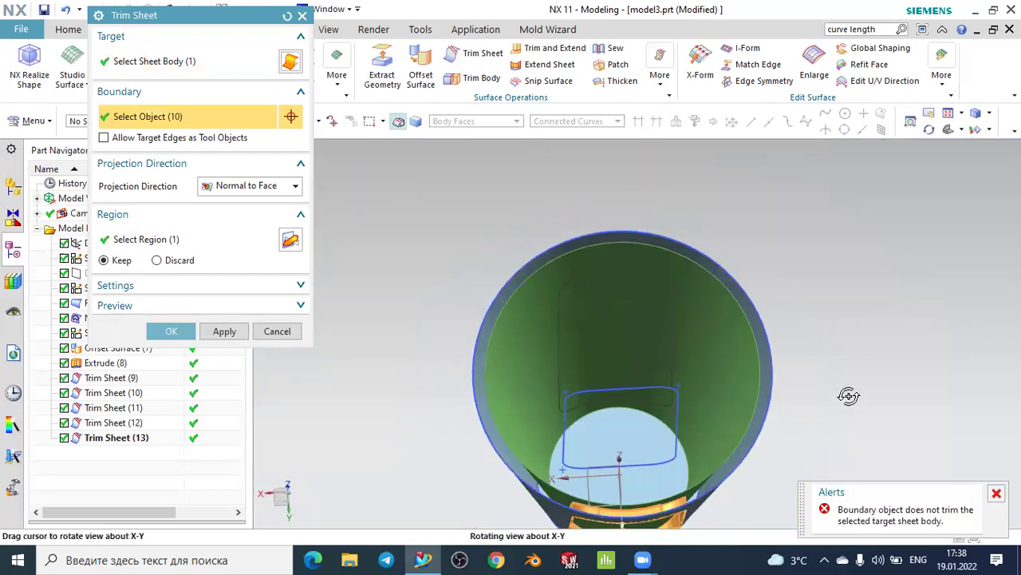
Set the region to Discard and apply; the trim fails, so dismiss the imprint error
click(197, 239)
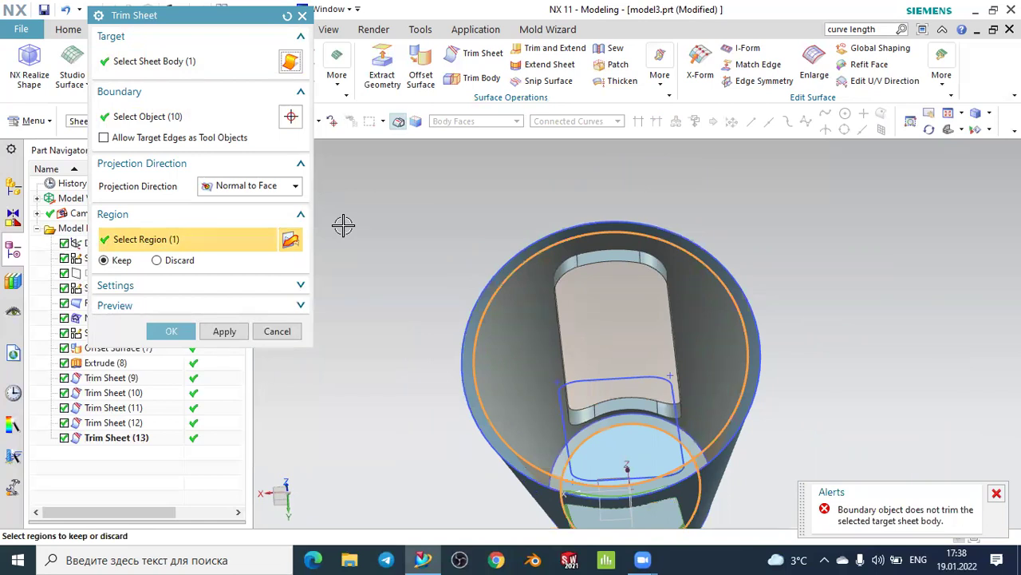
click(157, 261)
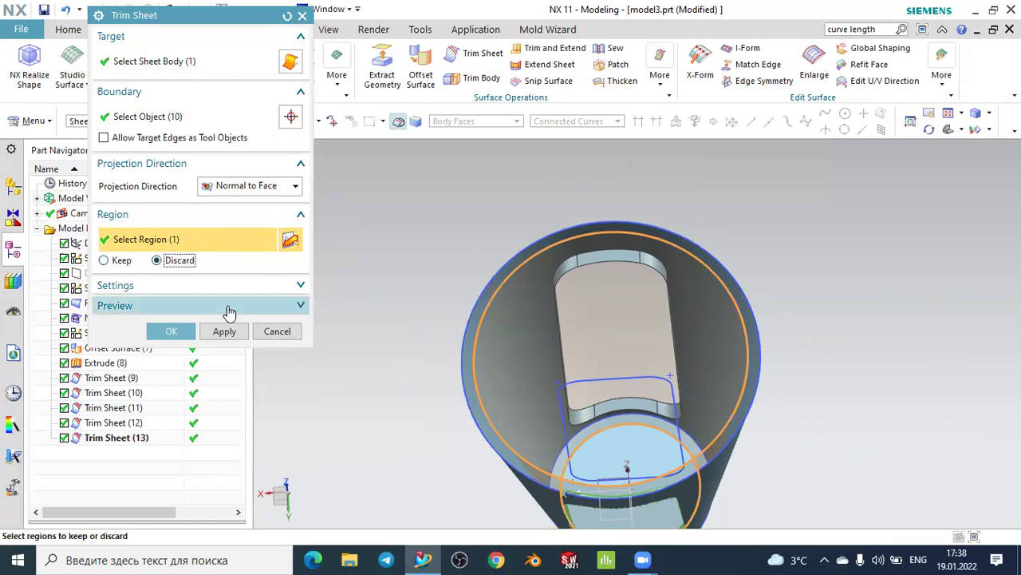
click(226, 332)
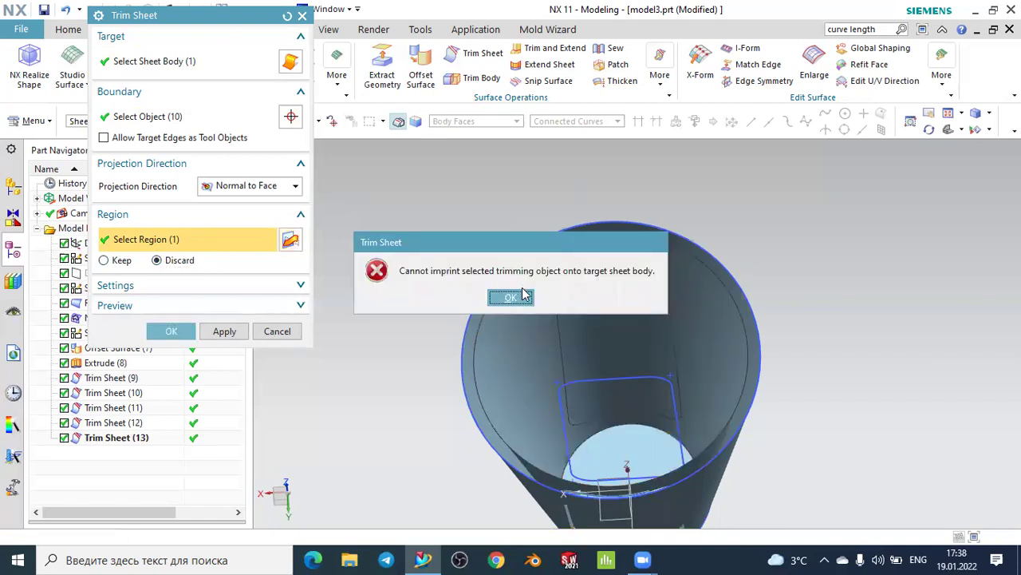
key(Return)
mouse_move(383, 251)
middle_down()
mouse_move(537, 300)
mouse_move(473, 354)
mouse_move(537, 318)
mouse_move(547, 297)
middle_up()
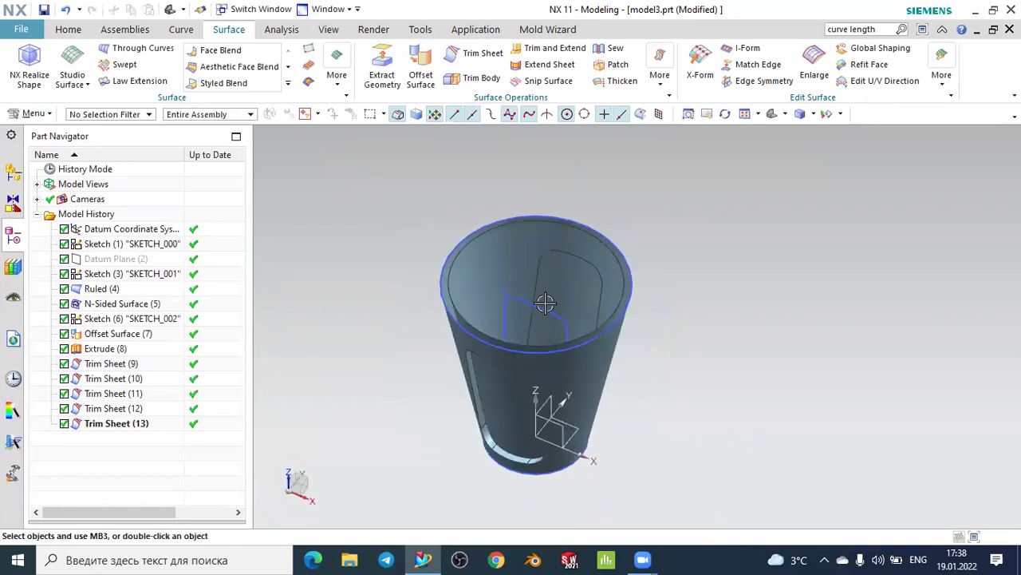
Start a new Trim Sheet and select the inner cup sheet as the target body
click(479, 62)
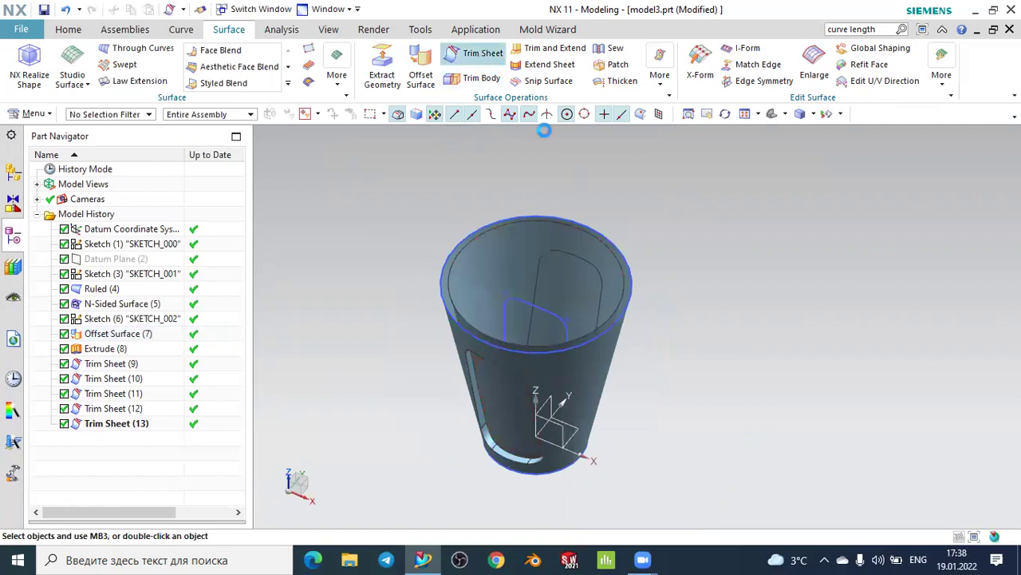
scroll(582, 218, down, 2)
scroll(651, 229, down, 1)
middle_drag(651, 229, 647, 263)
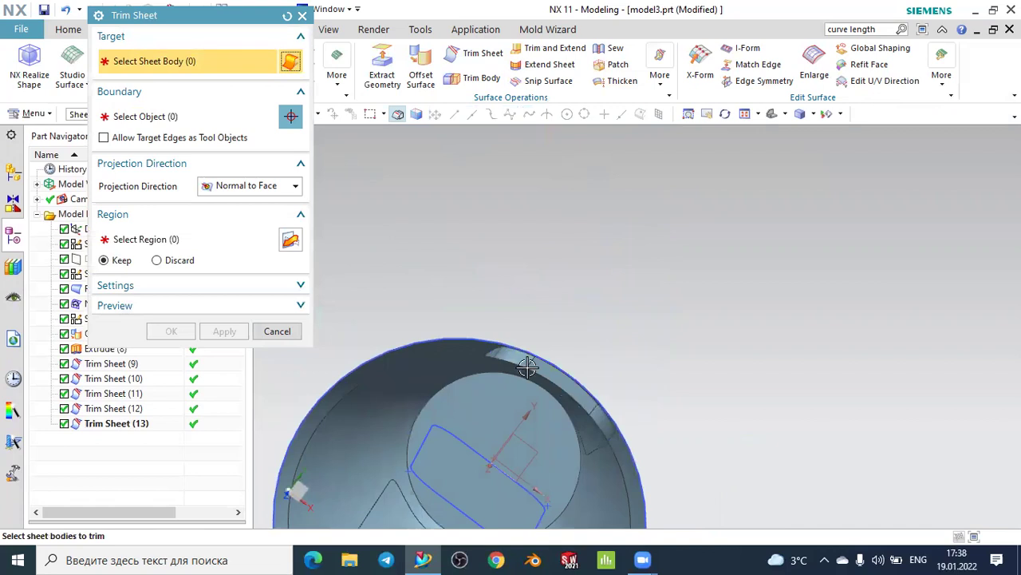
middle_drag(588, 289, 604, 258)
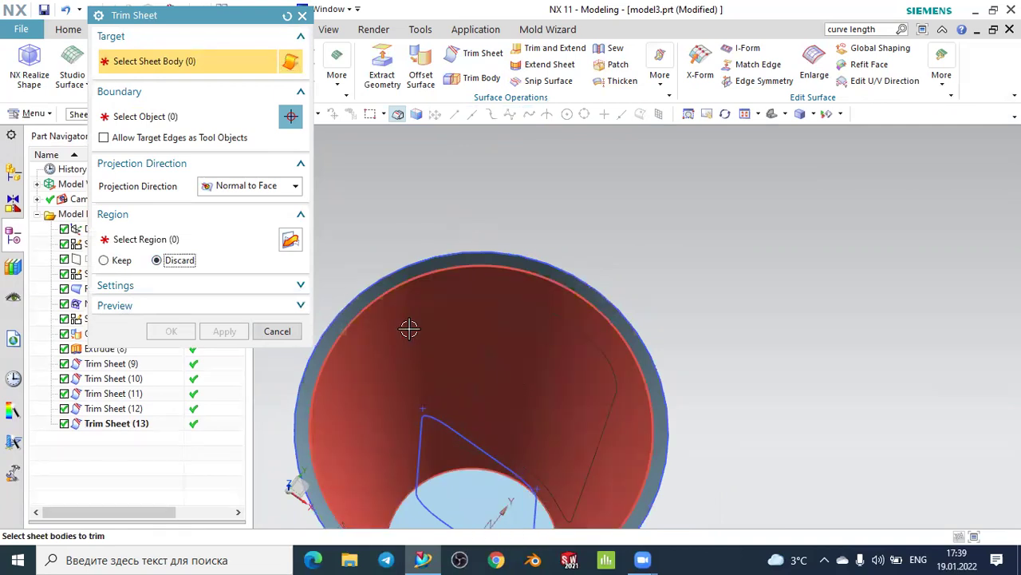
click(409, 327)
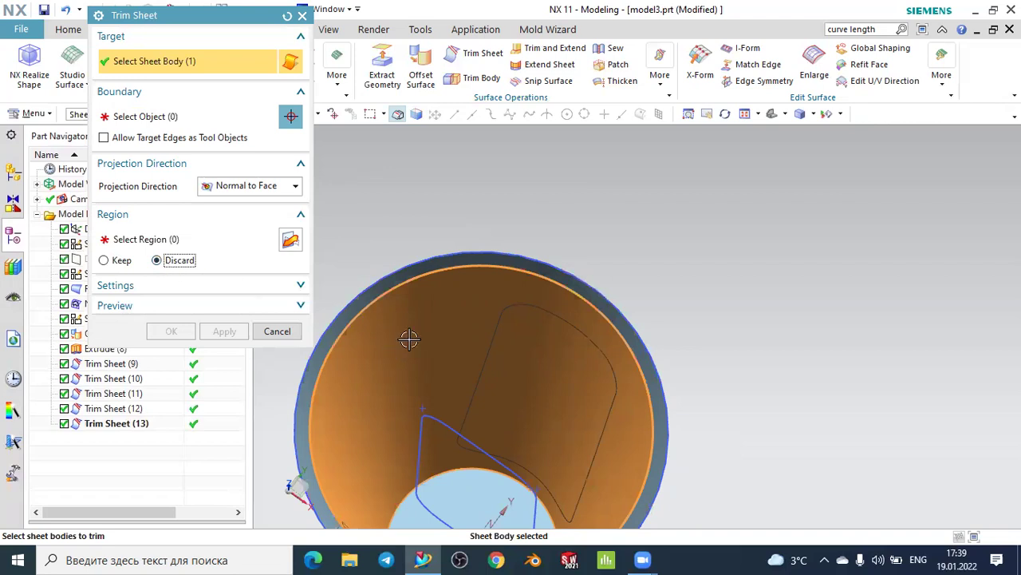
Use the Connected Curves slot outline as boundary, choose the slot region, and apply the trim
click(140, 120)
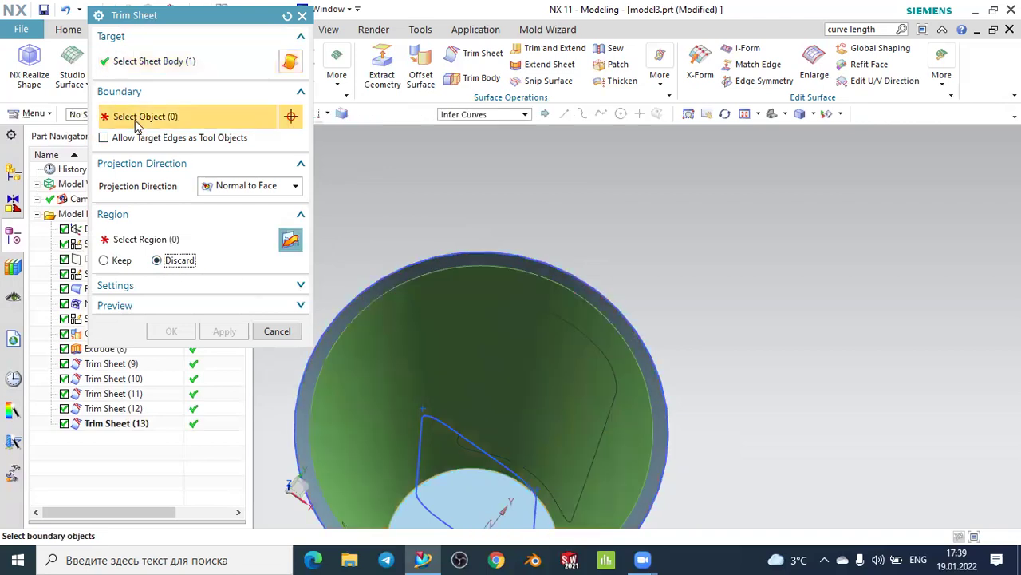
scroll(521, 387, up, 2)
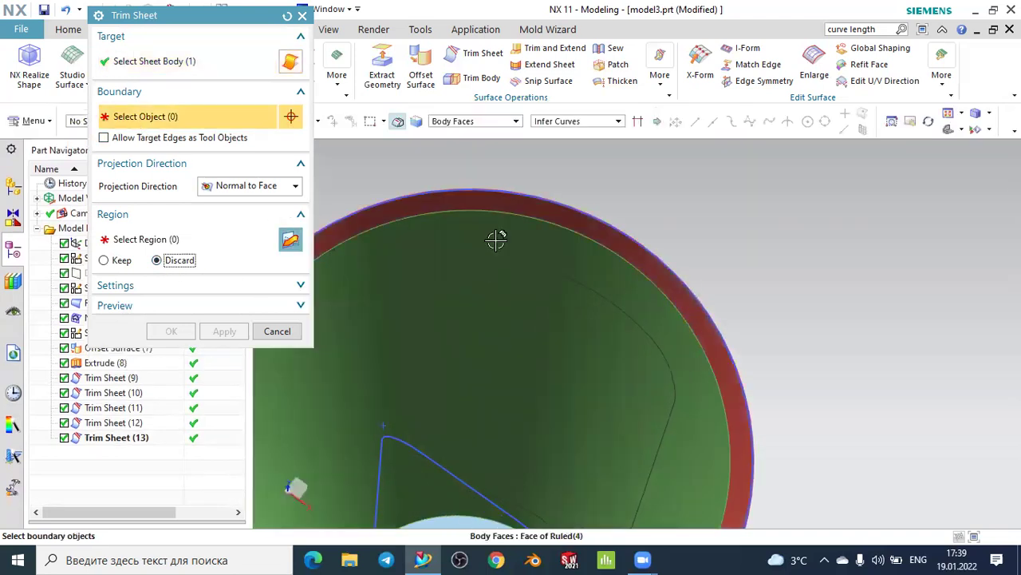
click(559, 121)
click(570, 181)
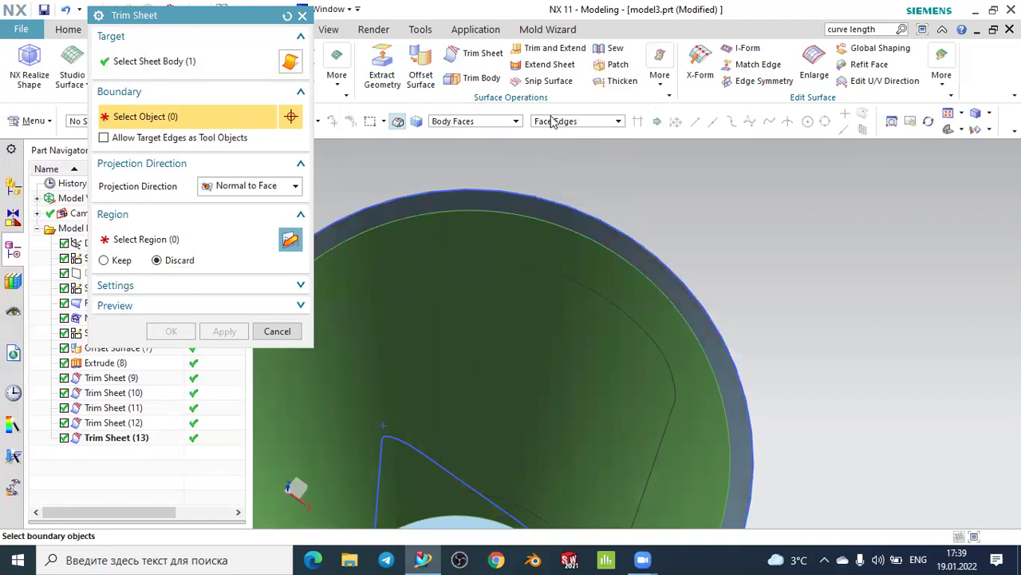
click(551, 124)
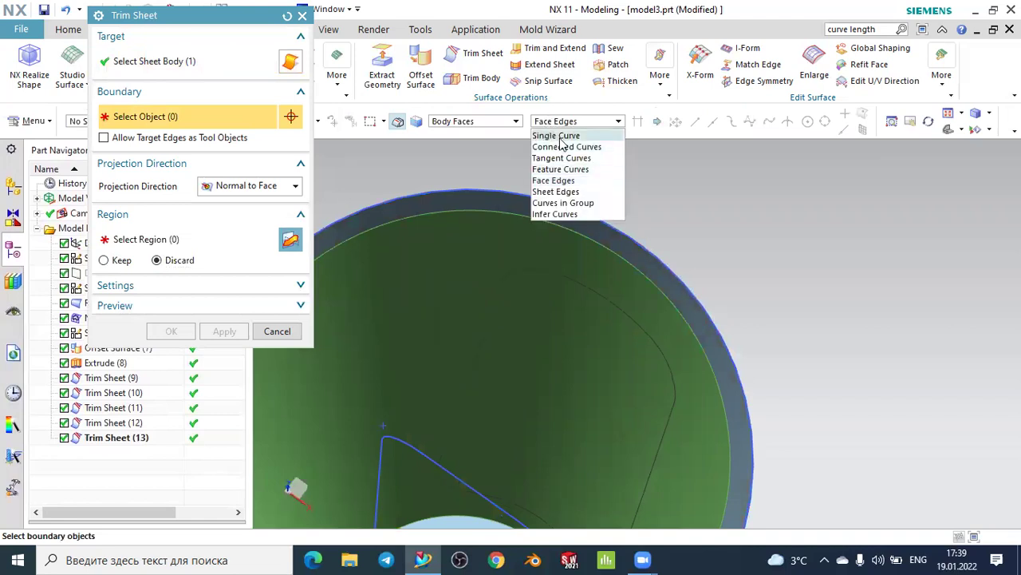
click(568, 148)
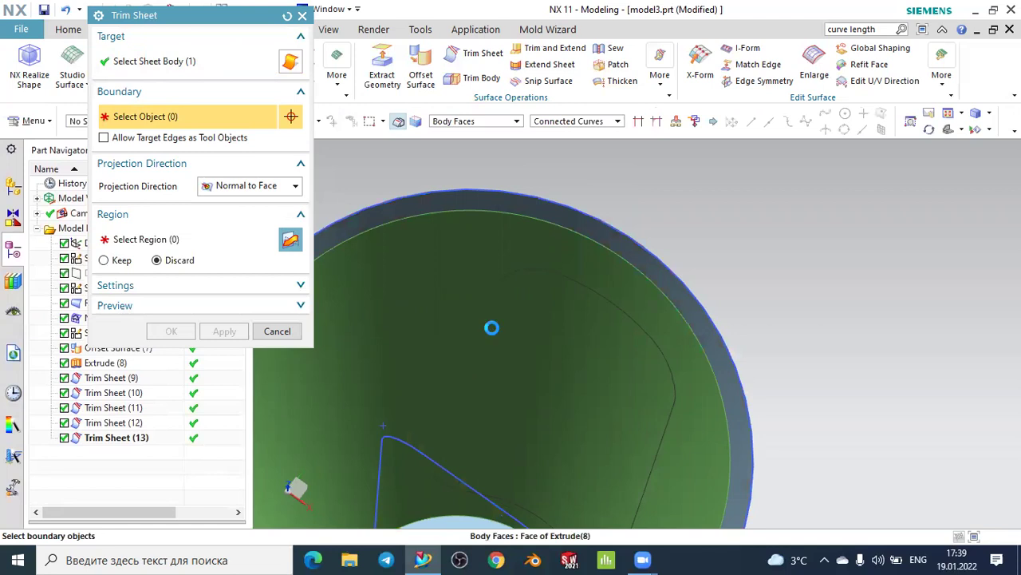
click(492, 327)
scroll(521, 278, down, 3)
click(241, 237)
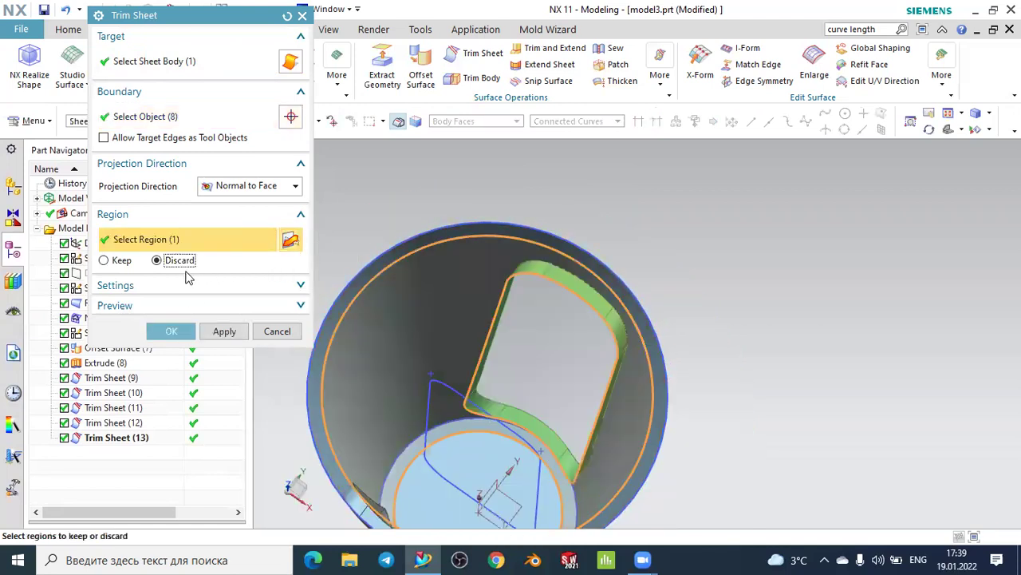
click(223, 330)
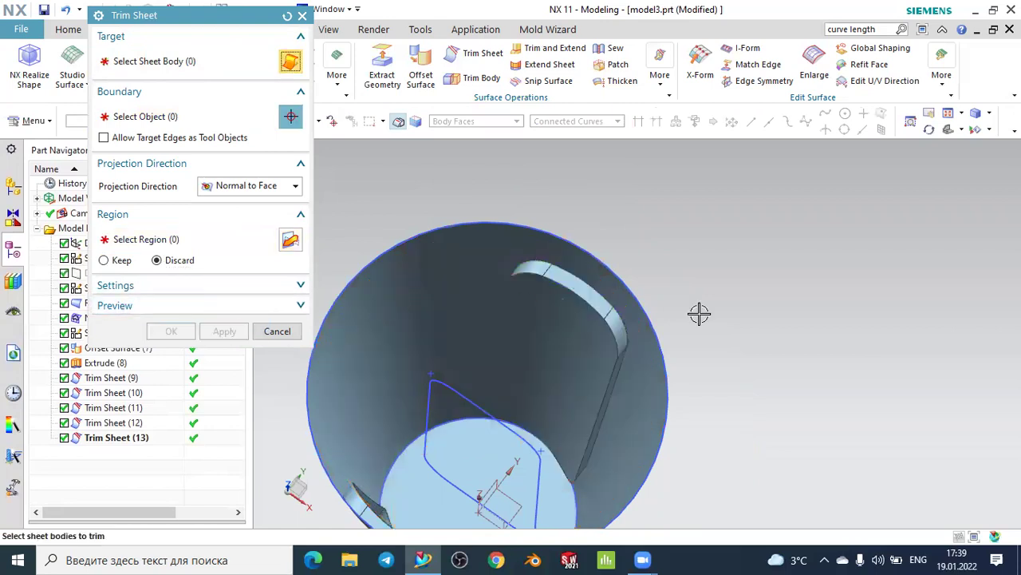
Inspect the cut slot, then reset and close the Trim Sheet dialog
mouse_move(718, 303)
middle_down()
mouse_move(616, 337)
mouse_move(672, 354)
middle_up()
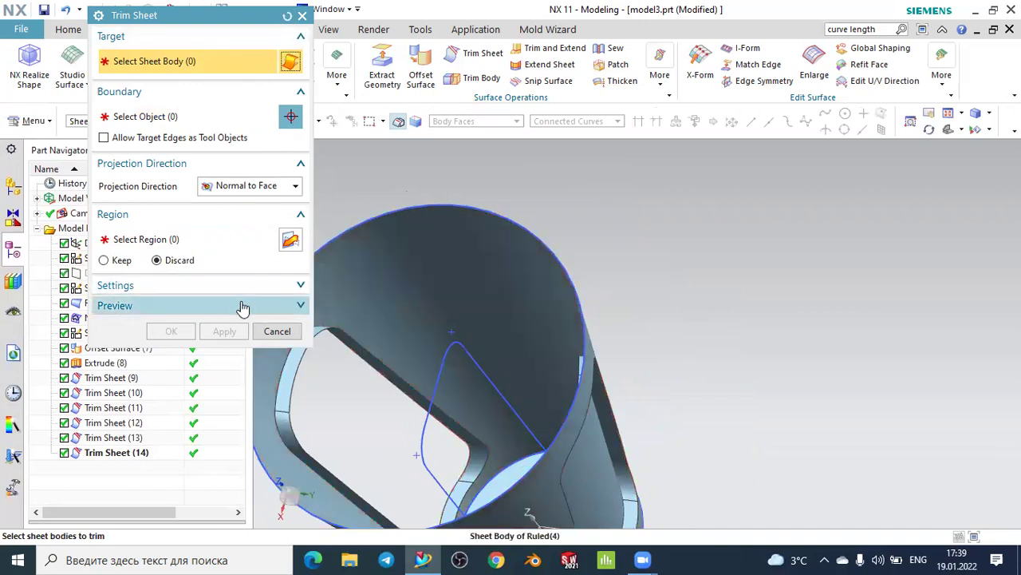
click(288, 17)
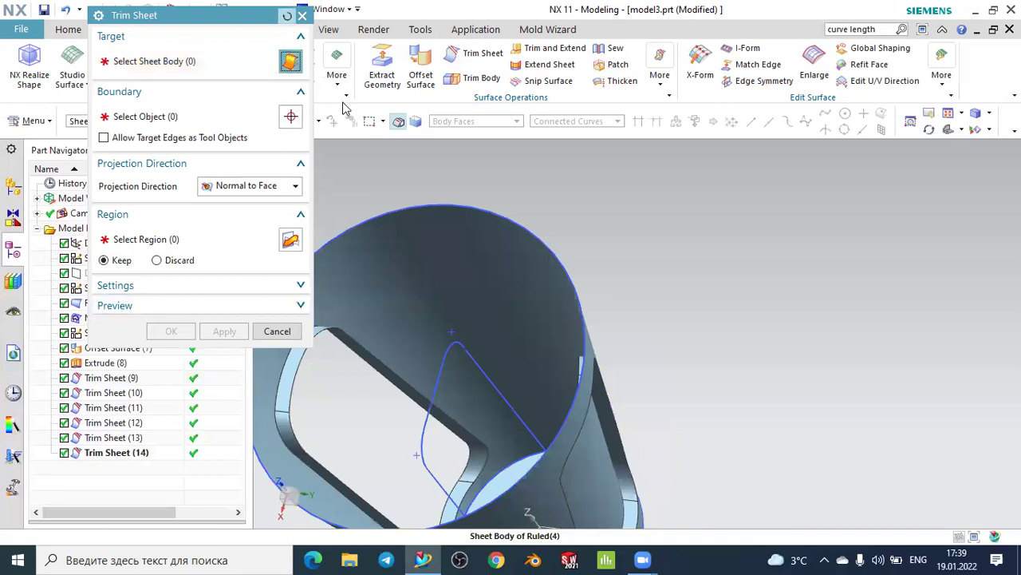
scroll(527, 206, down, 2)
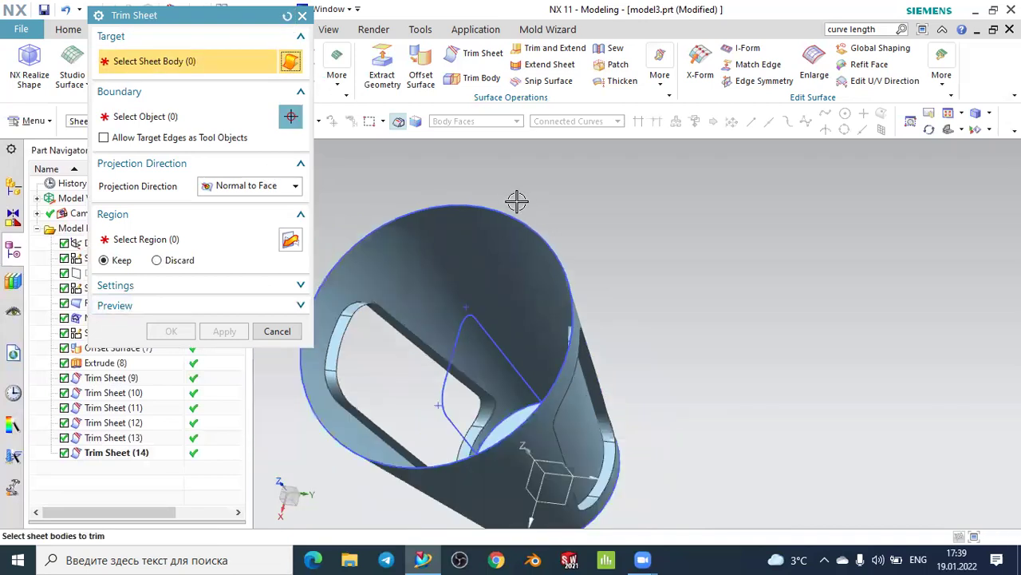
click(277, 330)
Undo Trim Sheet (14) with Ctrl+Z so the history ends at Trim Sheet (13)
scroll(493, 271, down, 1)
mouse_move(493, 271)
middle_down()
mouse_move(561, 247)
mouse_move(551, 235)
middle_up()
key(ctrl+z)
middle_drag(686, 272, 657, 290)
click(467, 52)
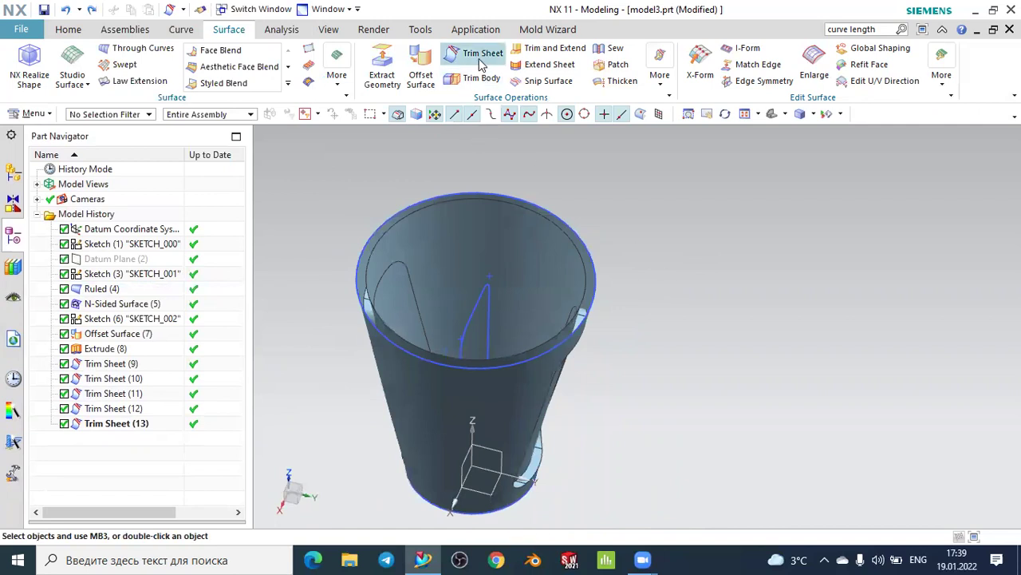
Select the inner sheet as target and pick the first slot edges as a Connected Curves boundary
mouse_move(647, 208)
middle_down()
mouse_move(675, 226)
mouse_move(669, 239)
middle_up()
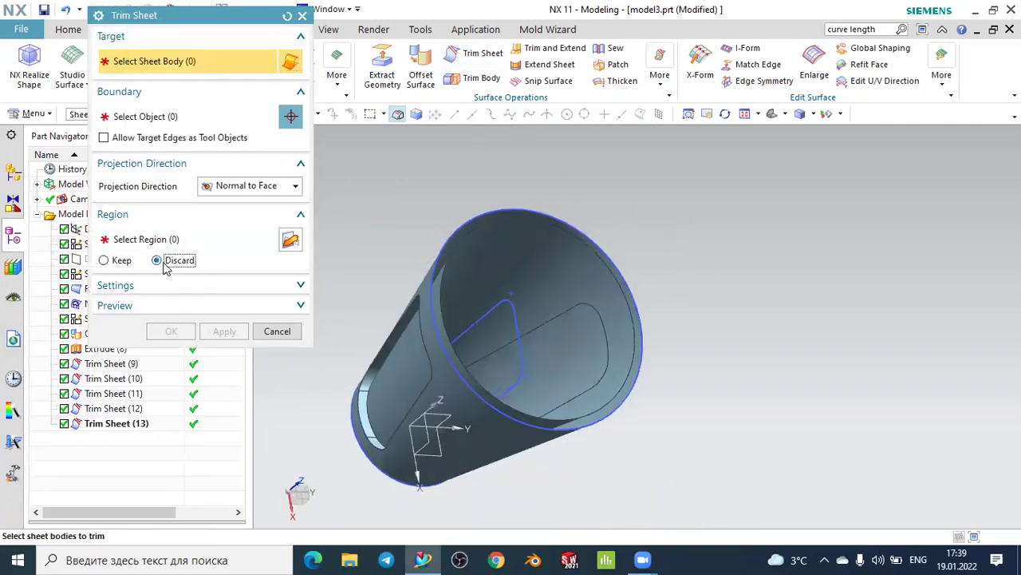
click(542, 257)
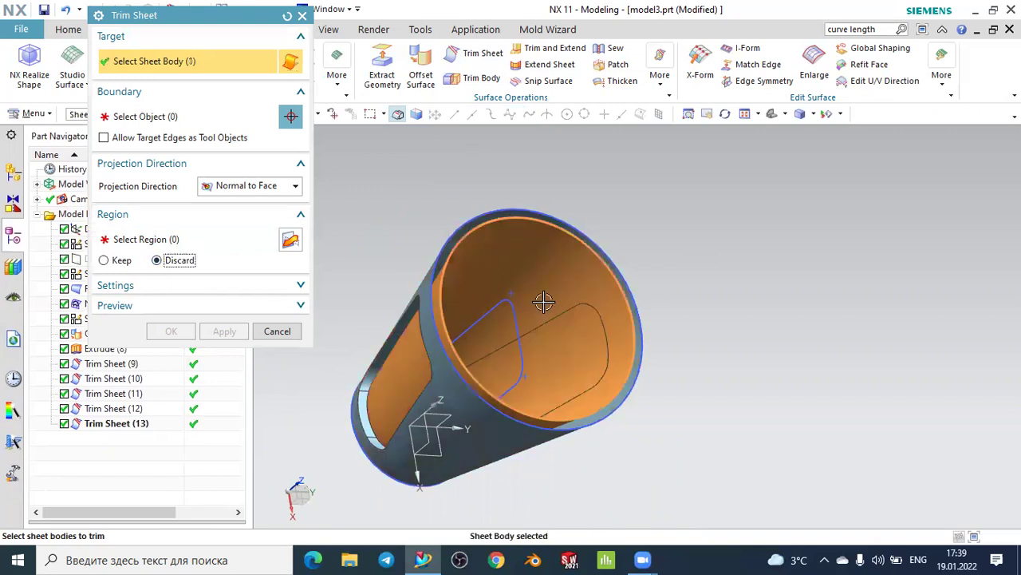
middle_drag(737, 338, 713, 342)
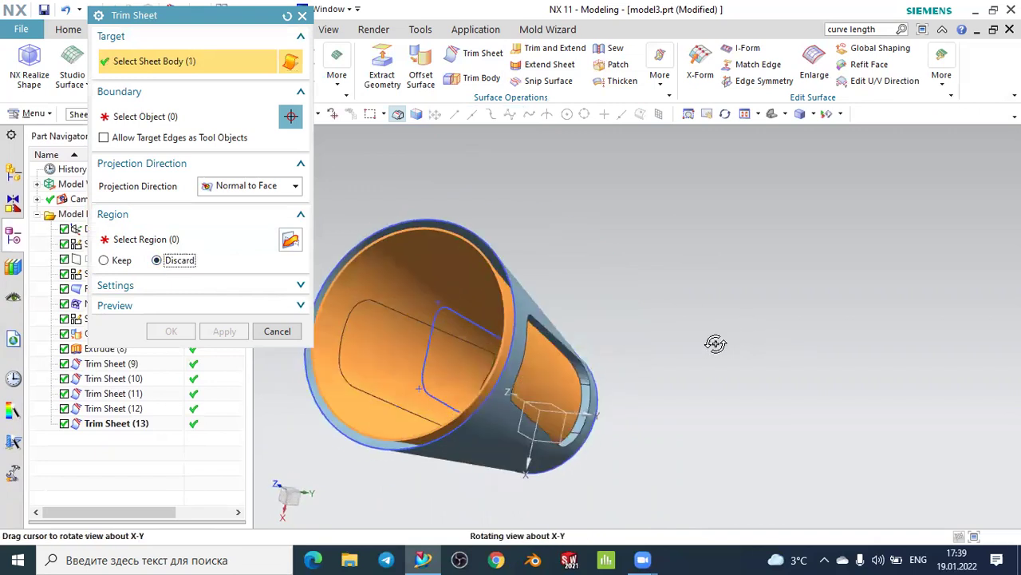
click(170, 116)
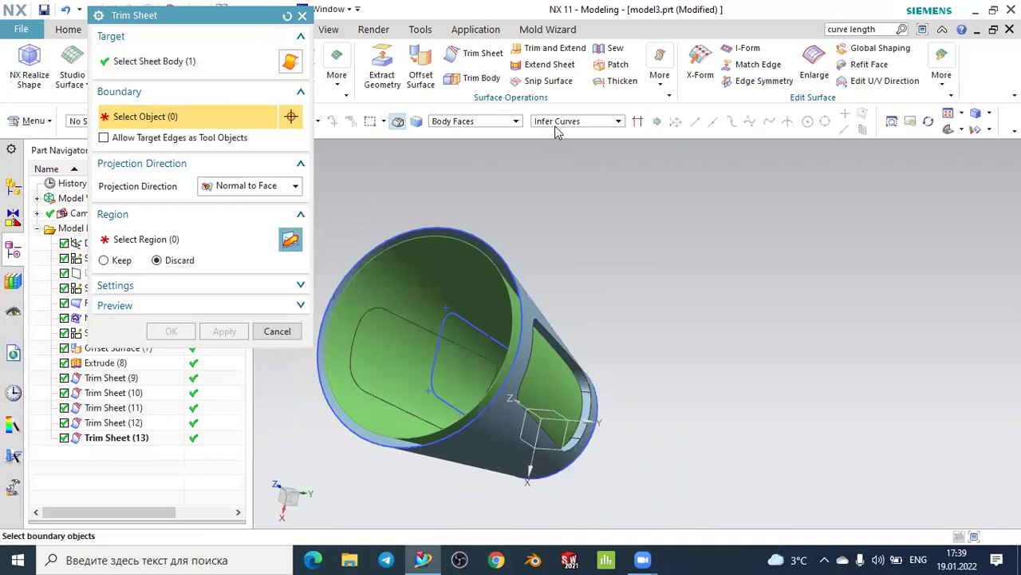
click(556, 124)
click(559, 148)
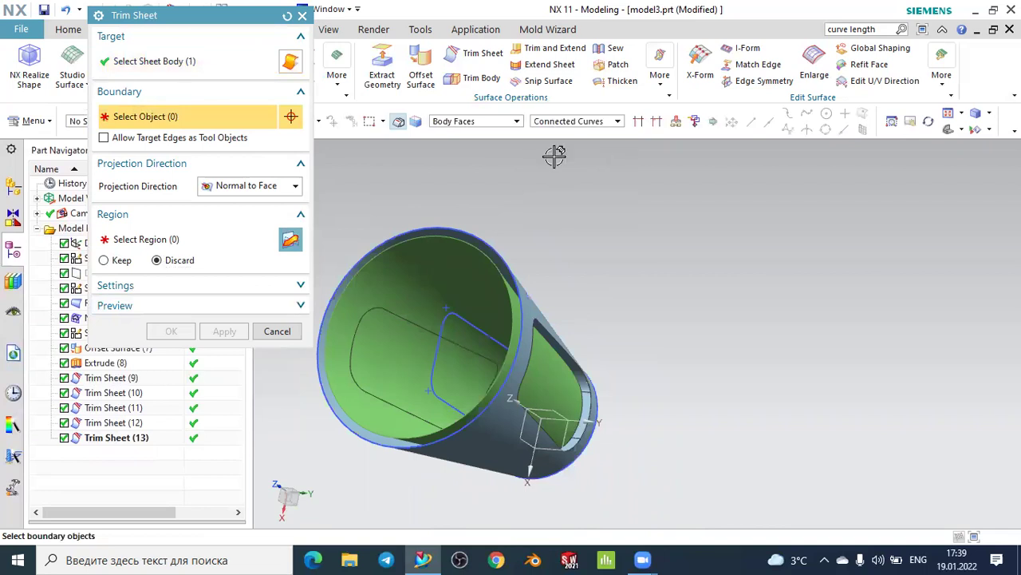
scroll(354, 309, up, 2)
click(373, 309)
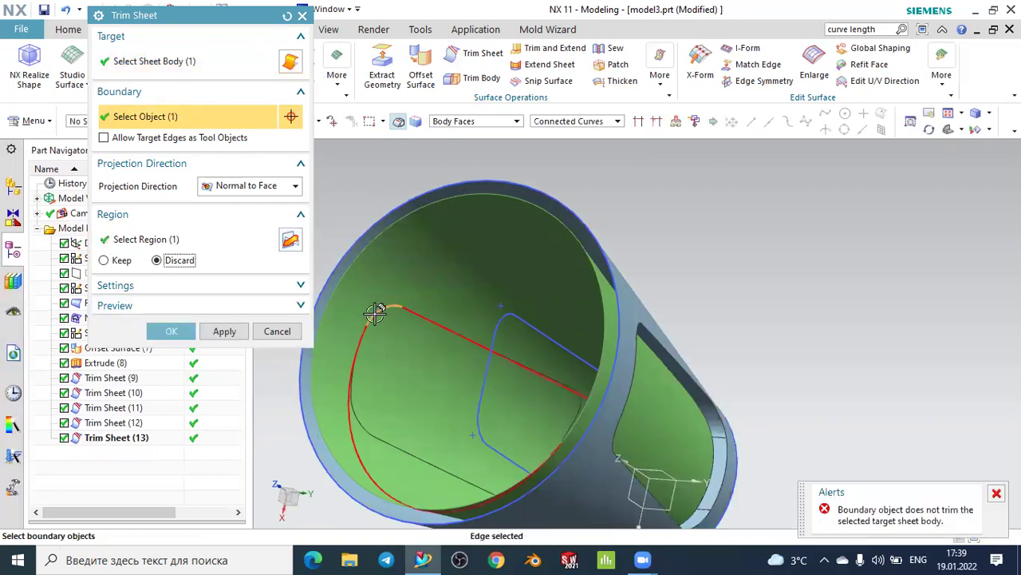
click(354, 406)
Add more slot edges, including those of the opposite slot, to the trim boundary
middle_drag(376, 431, 691, 317)
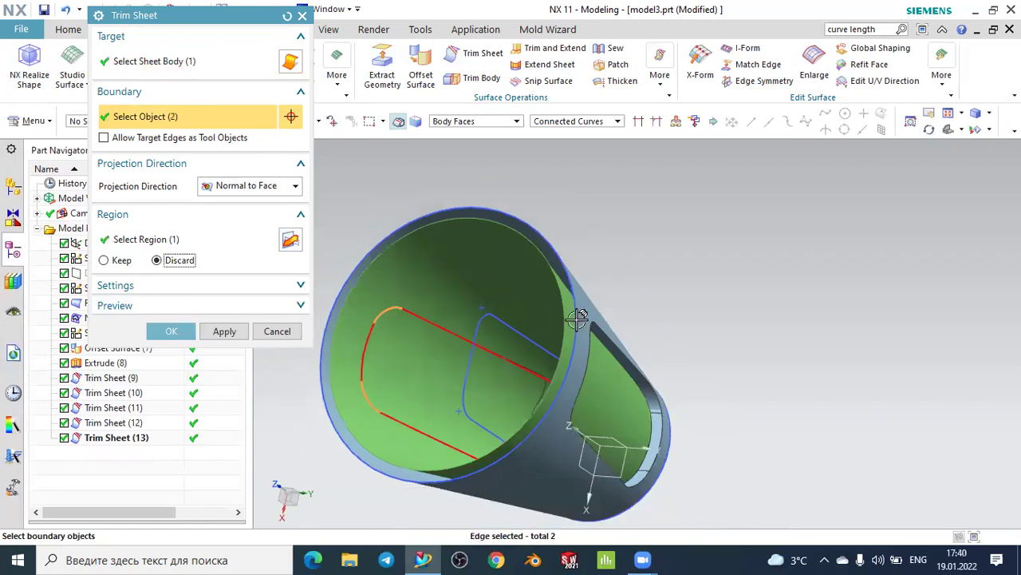
scroll(484, 415, up, 2)
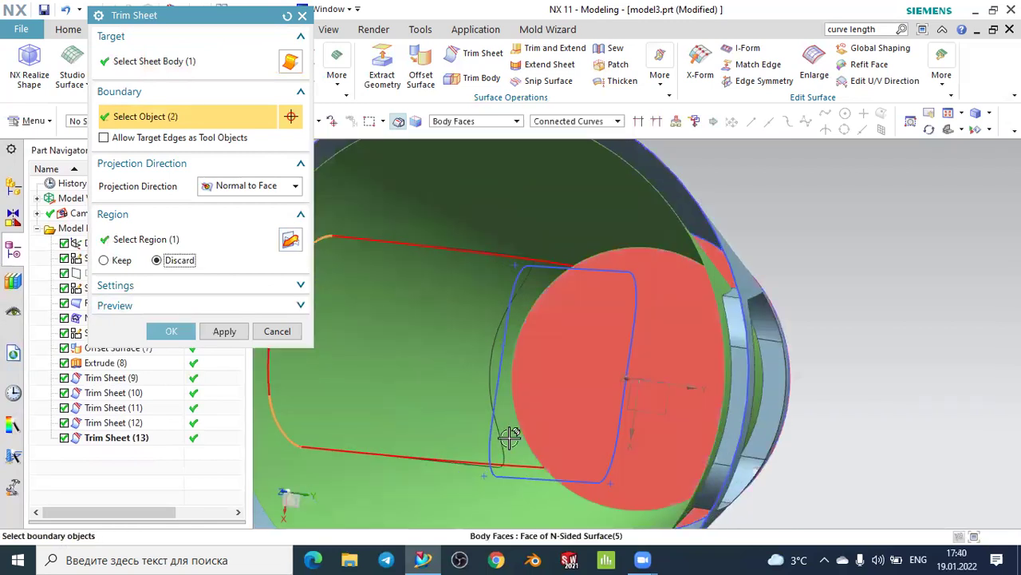
scroll(494, 439, up, 2)
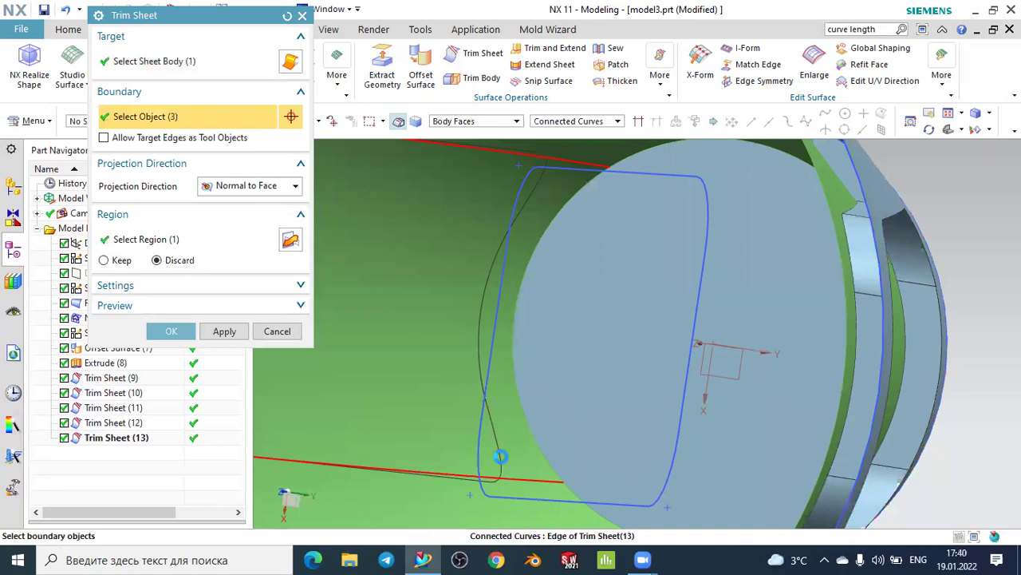
click(502, 456)
scroll(558, 247, down, 1)
scroll(558, 247, down, 2)
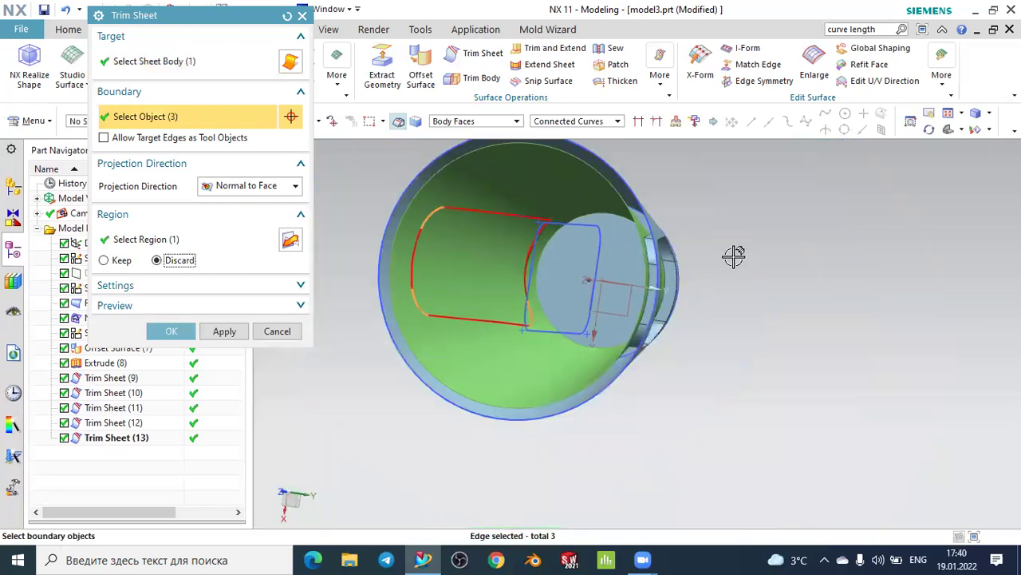
mouse_move(770, 245)
middle_down()
mouse_move(809, 217)
mouse_move(753, 296)
middle_up()
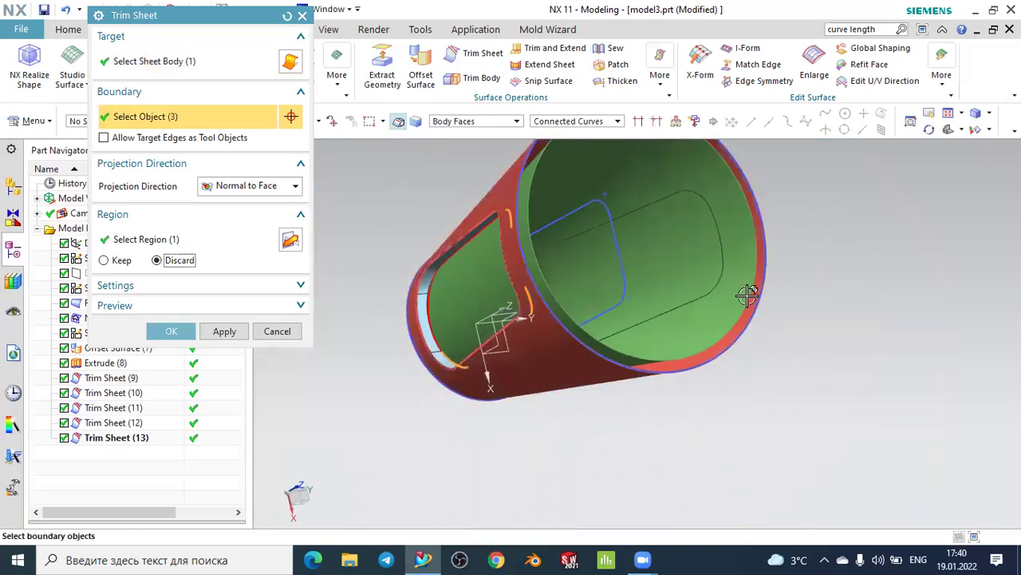
scroll(703, 297, up, 2)
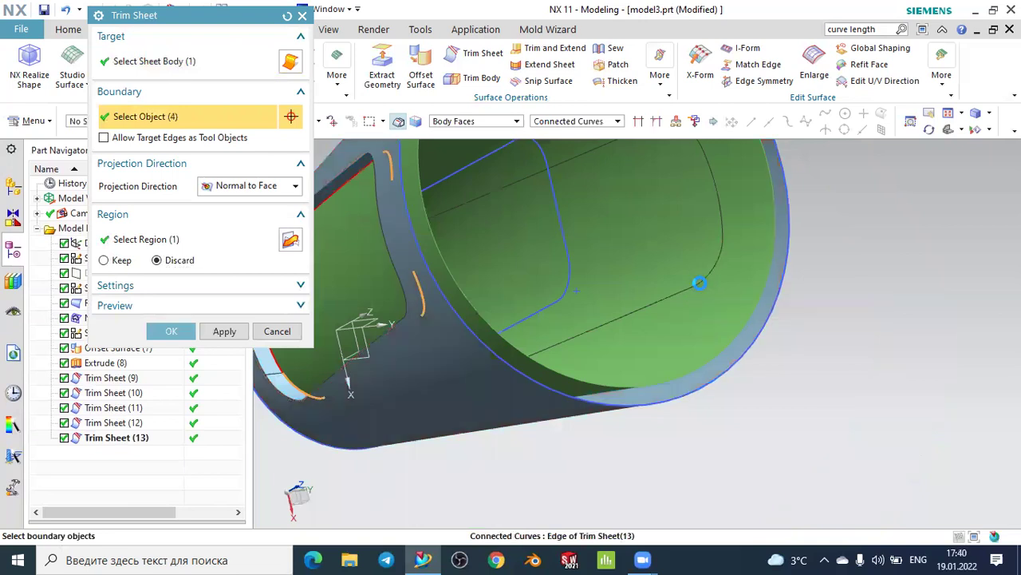
click(699, 283)
scroll(811, 313, down, 2)
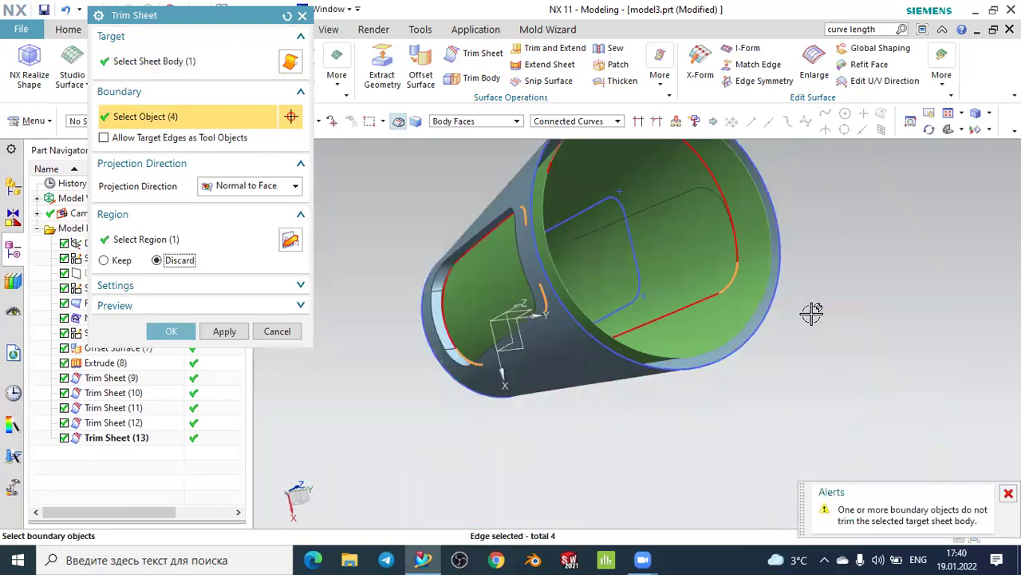
click(706, 187)
Add a face's whole edge chain to the boundary, then apply the trim, discarding the slot regions
middle_drag(841, 283, 613, 270)
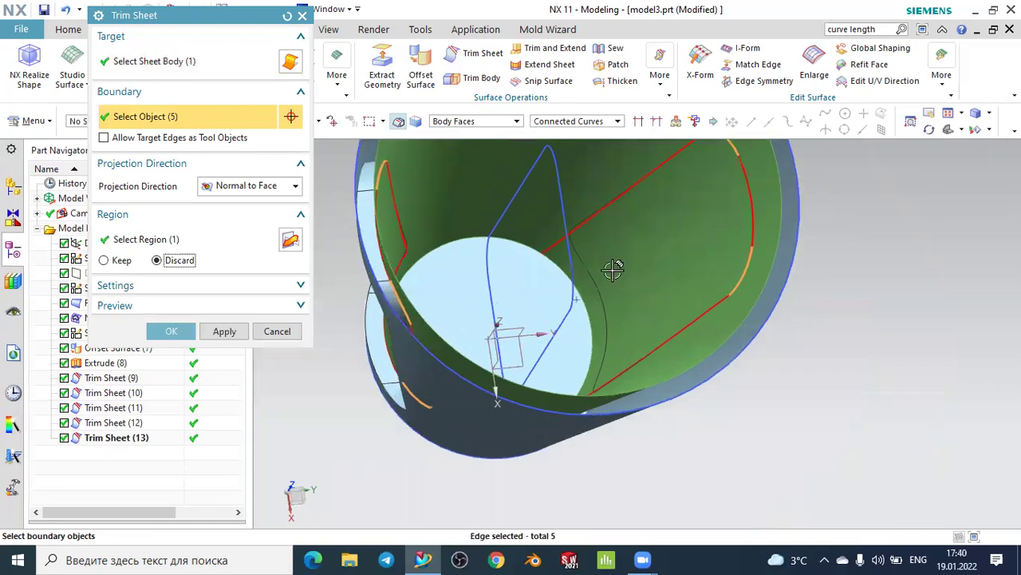
scroll(613, 270, up, 2)
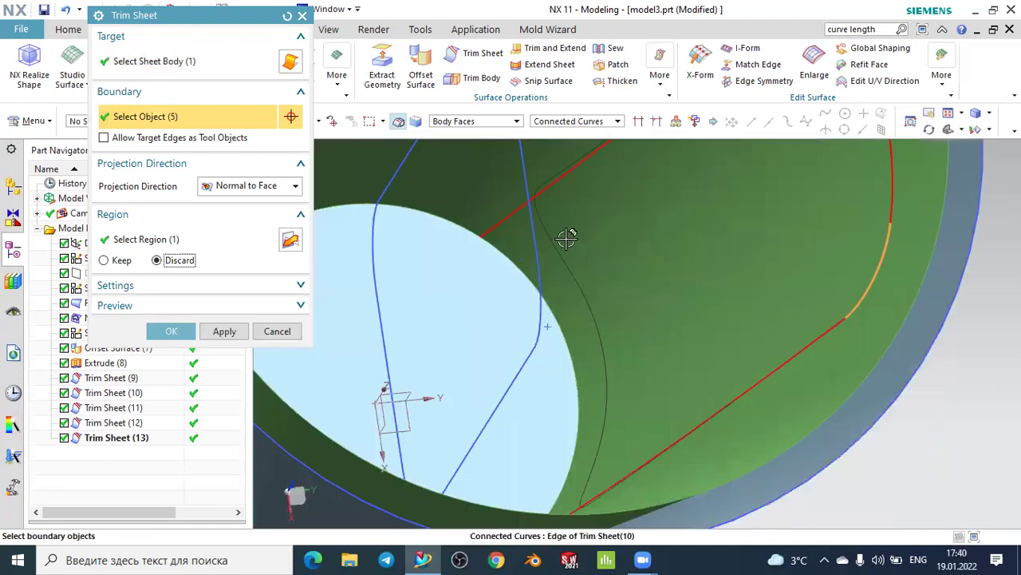
click(589, 292)
scroll(573, 264, down, 5)
mouse_move(853, 334)
middle_down()
mouse_move(798, 319)
mouse_move(816, 299)
mouse_move(846, 322)
middle_up()
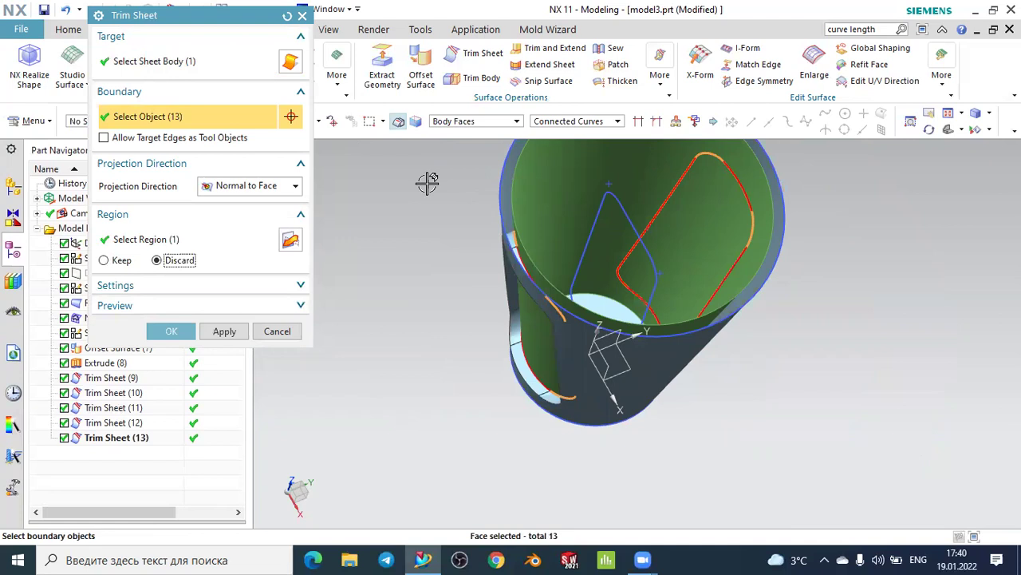
click(186, 239)
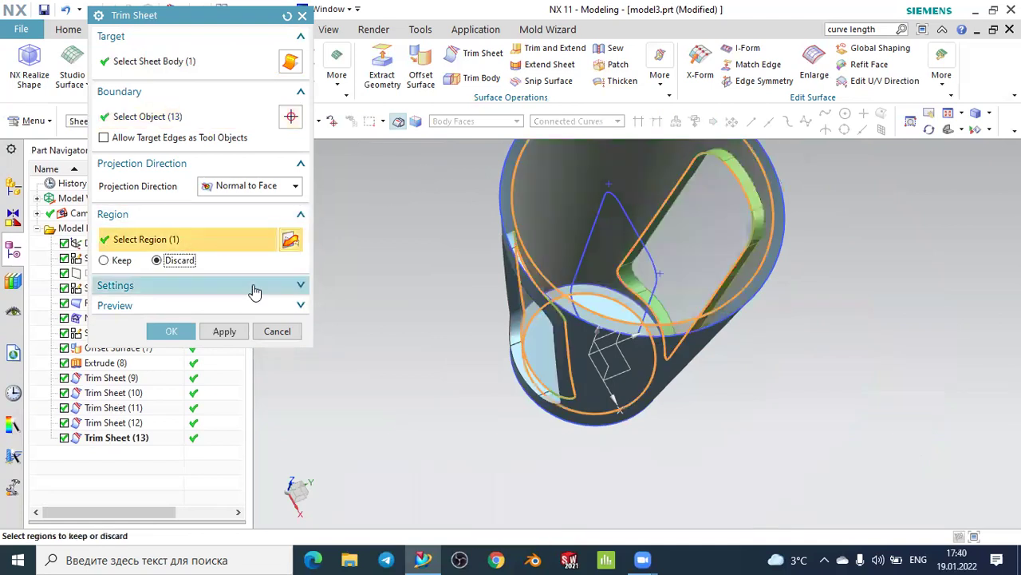
click(172, 330)
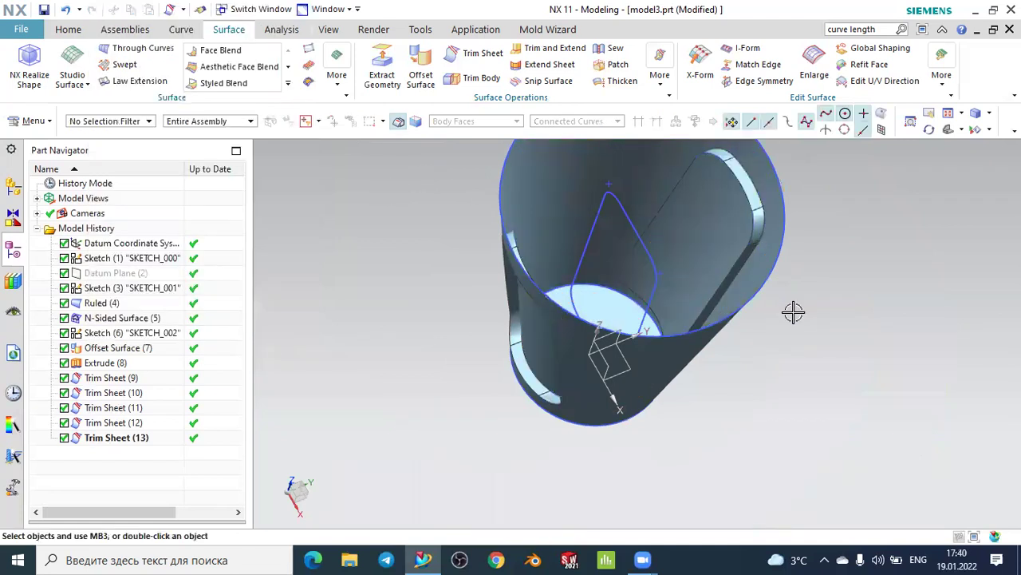
Review the trimmed cup from several angles and hide SKETCH_002 to check the slot cutouts
middle_drag(843, 330, 827, 330)
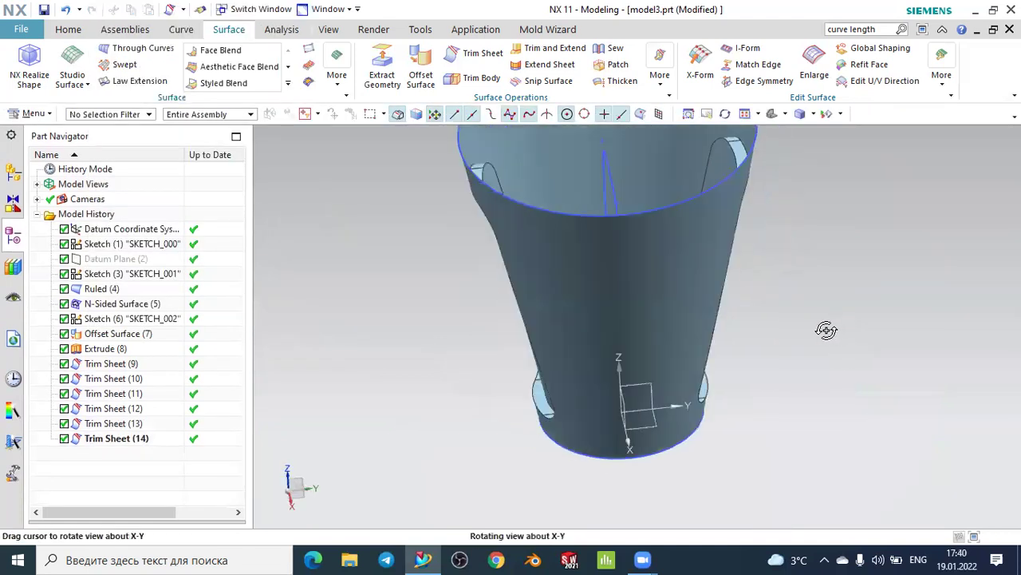
click(773, 115)
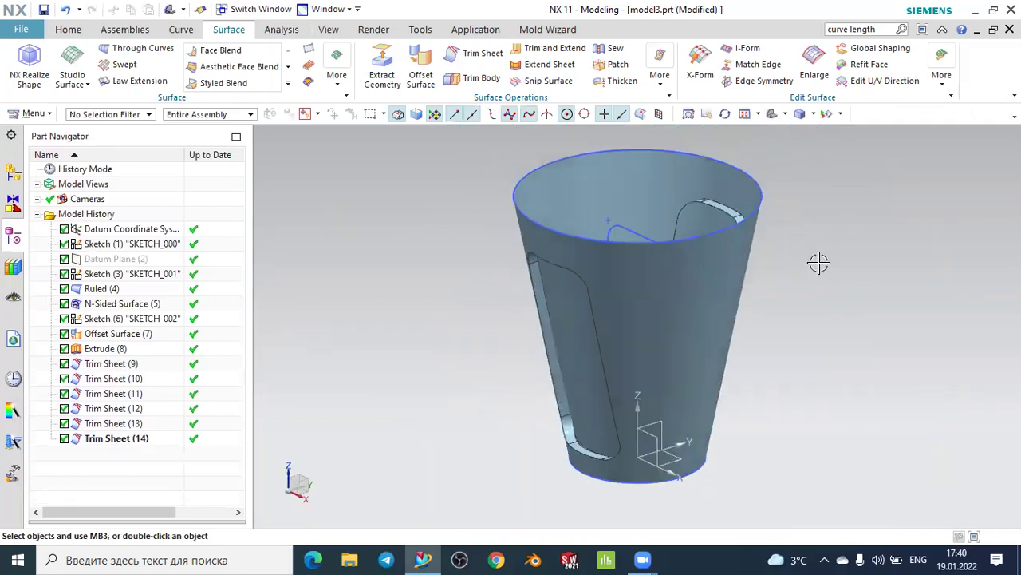
middle_drag(819, 263, 661, 216)
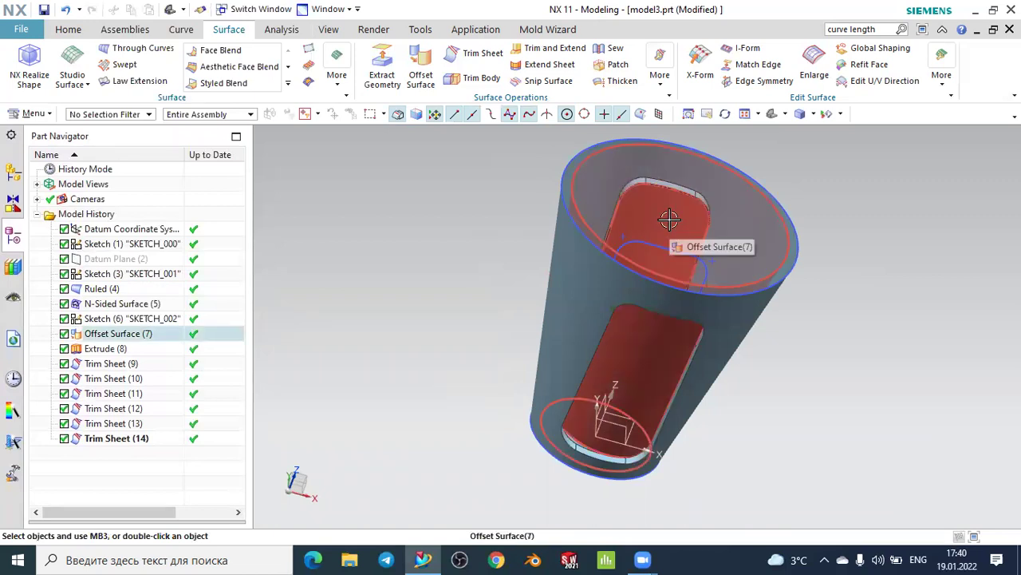
middle_drag(774, 124, 779, 219)
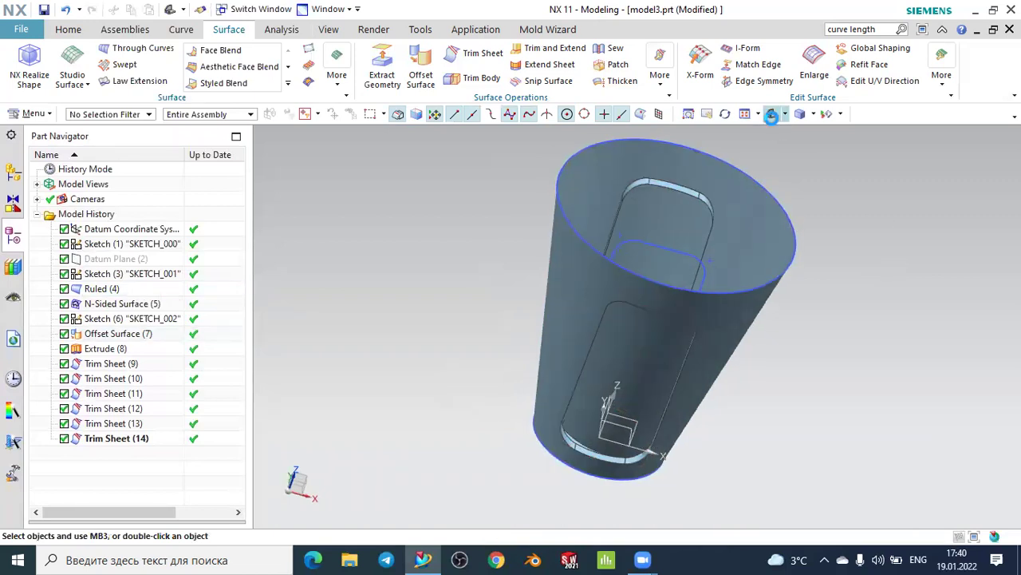
click(628, 225)
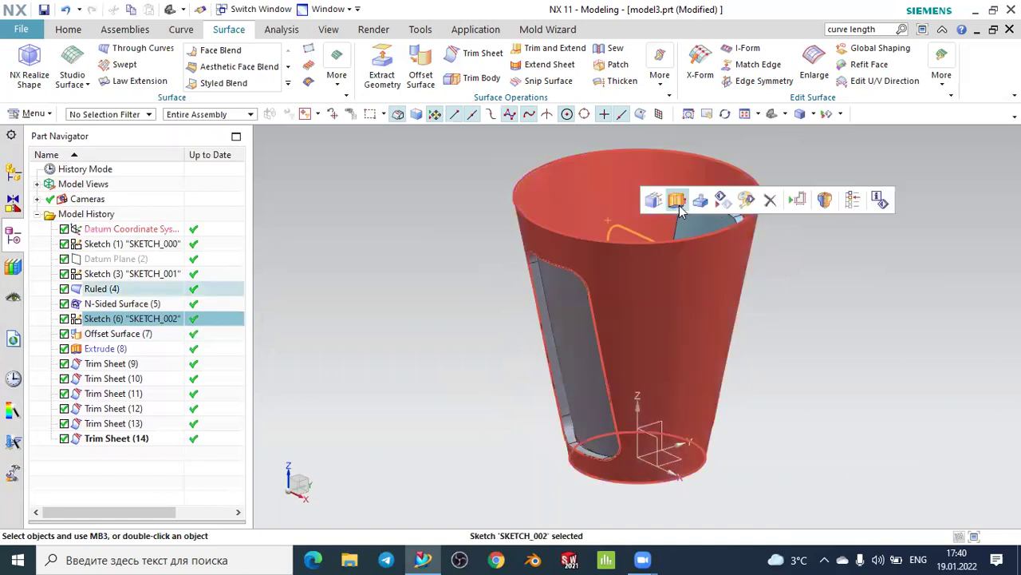
click(722, 200)
mouse_move(850, 271)
middle_down()
mouse_move(870, 249)
mouse_move(978, 282)
mouse_move(961, 266)
mouse_move(806, 266)
mouse_move(808, 284)
mouse_move(793, 271)
mouse_move(806, 287)
middle_up()
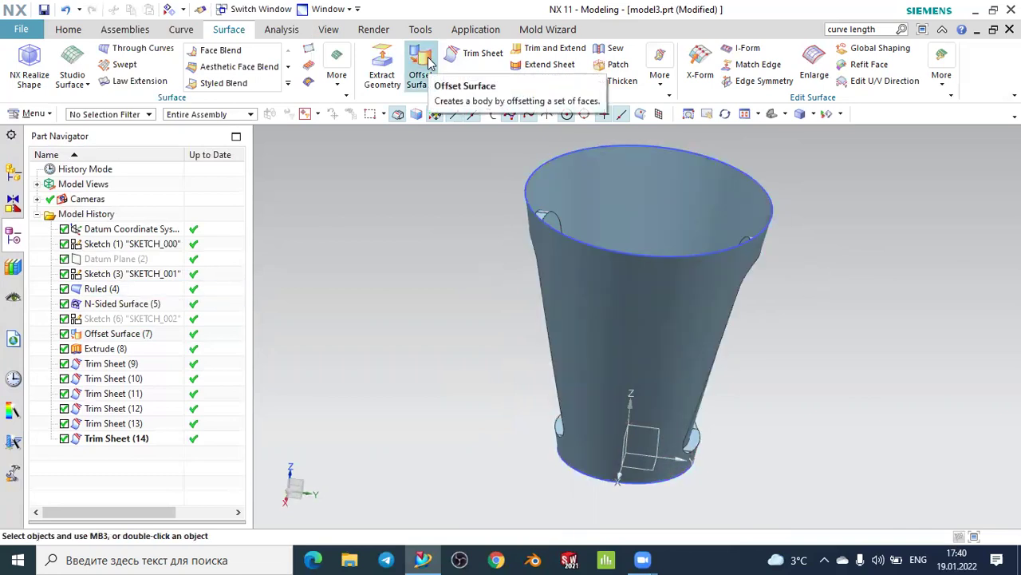
mouse_move(791, 338)
middle_down()
mouse_move(817, 257)
mouse_move(837, 344)
mouse_move(828, 370)
mouse_move(887, 339)
mouse_move(835, 349)
middle_up()
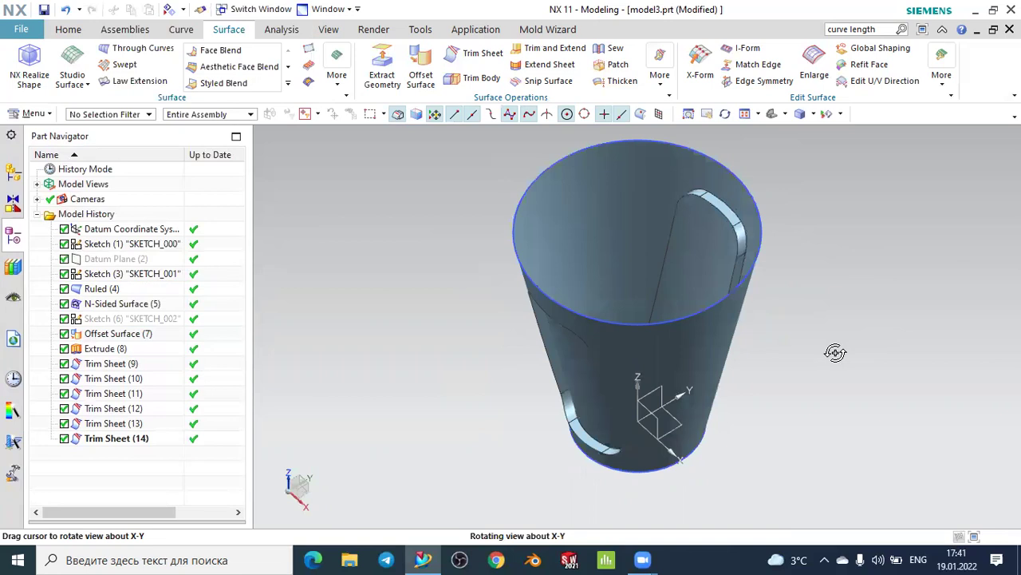
Launch Trim Sheet again and zoom in on the inner slot face
click(463, 53)
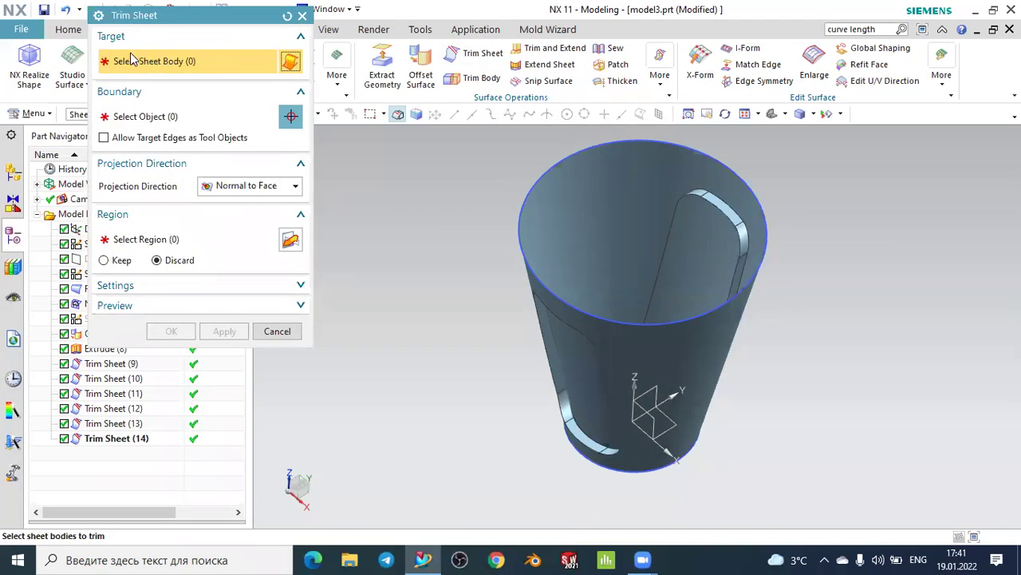
scroll(743, 231, up, 2)
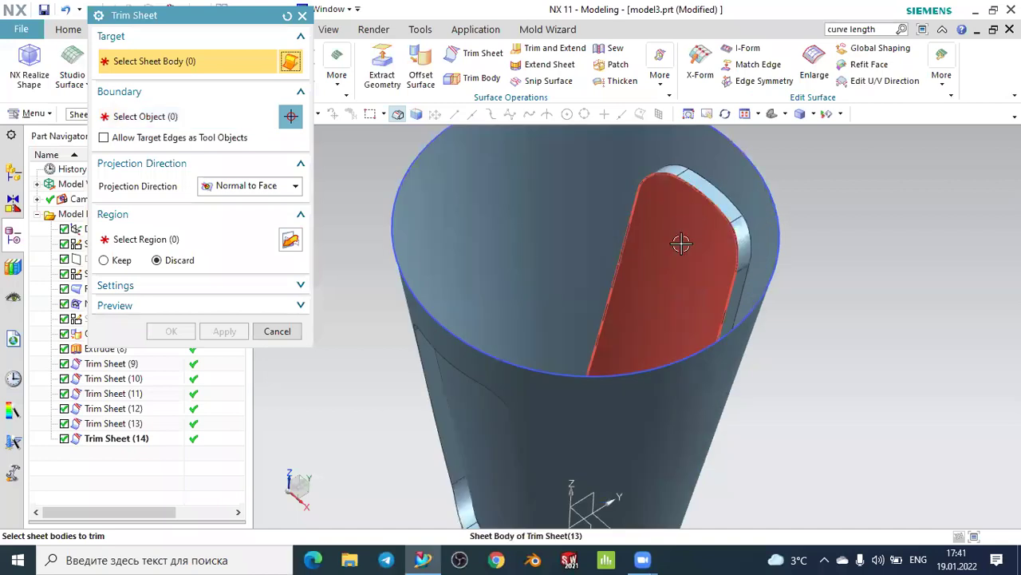
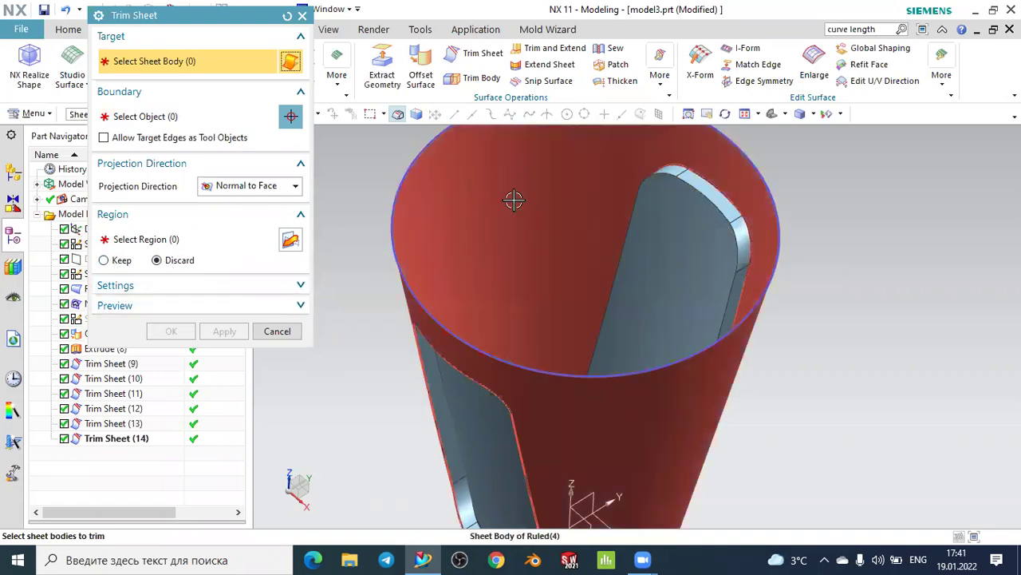
Cancel Trim Sheet and start a Sew with the cone surface as the target
click(277, 330)
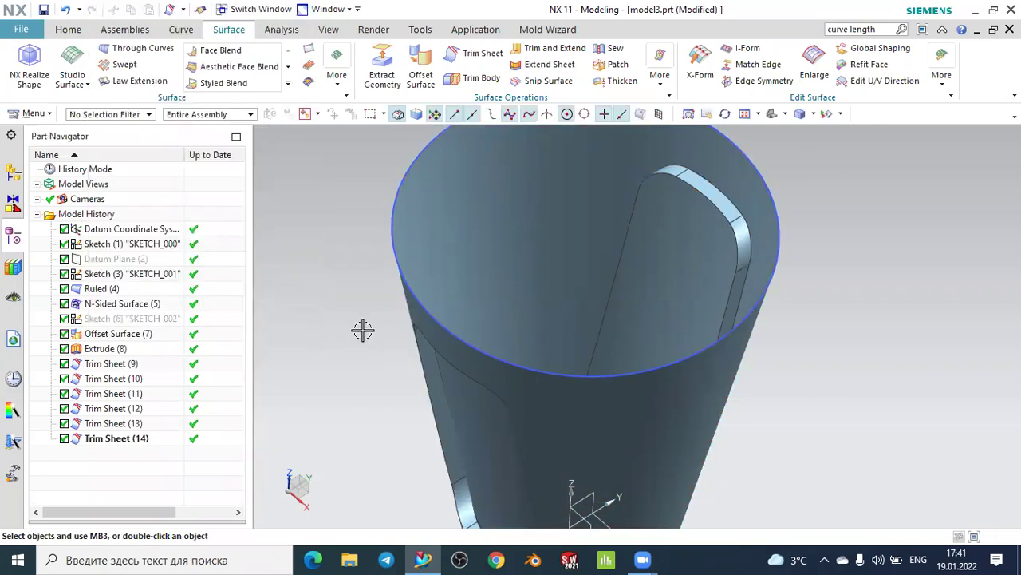
scroll(364, 327, down, 3)
mouse_move(371, 324)
middle_down()
mouse_move(419, 281)
mouse_move(424, 340)
mouse_move(418, 303)
mouse_move(490, 319)
mouse_move(555, 360)
mouse_move(634, 144)
middle_up()
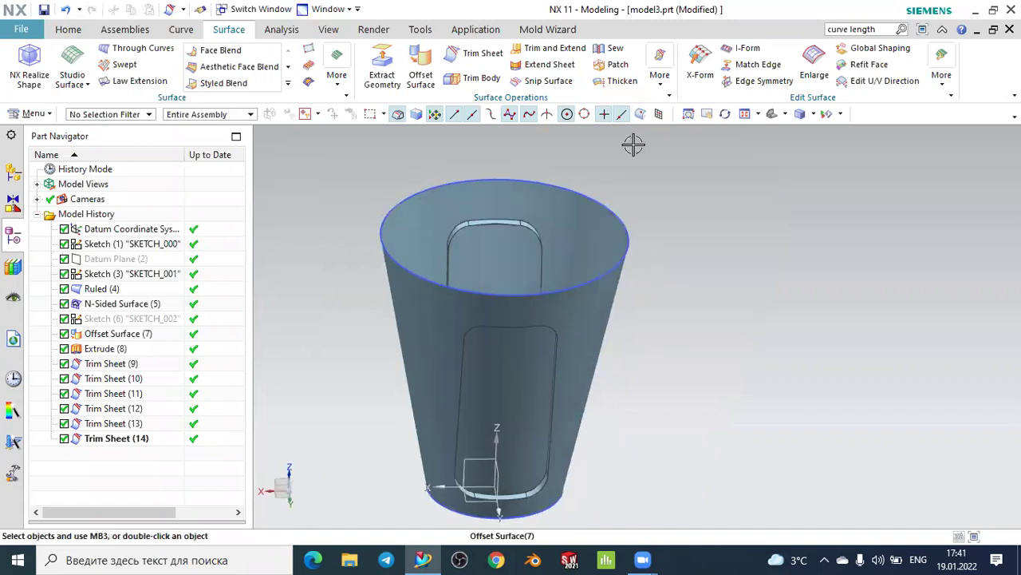
click(549, 209)
click(490, 223)
Add the upper and lower slot patches as sew tools
scroll(490, 216, up, 2)
scroll(478, 222, up, 2)
scroll(472, 228, up, 2)
click(486, 210)
scroll(519, 239, down, 3)
scroll(551, 279, down, 3)
click(539, 348)
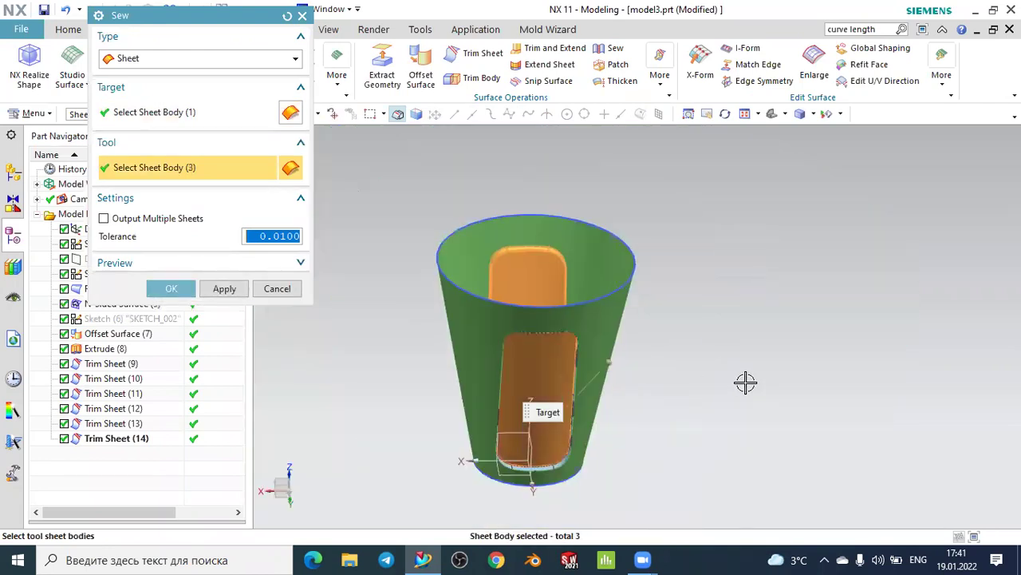
Add the slot edge patch and the cone's end face as tools, creating Sew (15)
middle_drag(743, 380, 636, 360)
scroll(447, 374, up, 2)
click(465, 334)
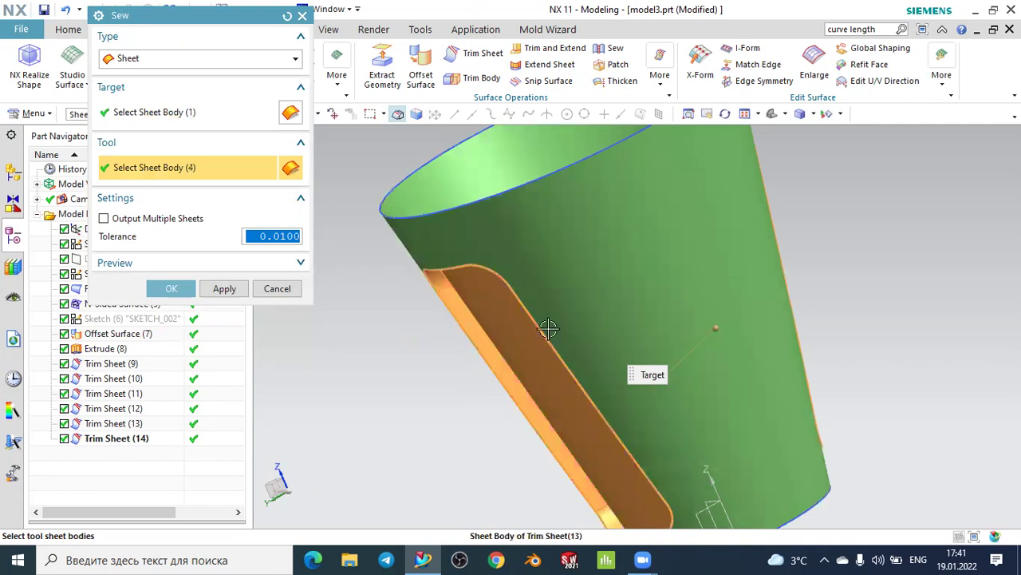
scroll(771, 330, down, 3)
mouse_move(771, 330)
middle_down()
mouse_move(675, 352)
mouse_move(579, 318)
middle_up()
click(675, 352)
middle_drag(587, 303, 559, 307)
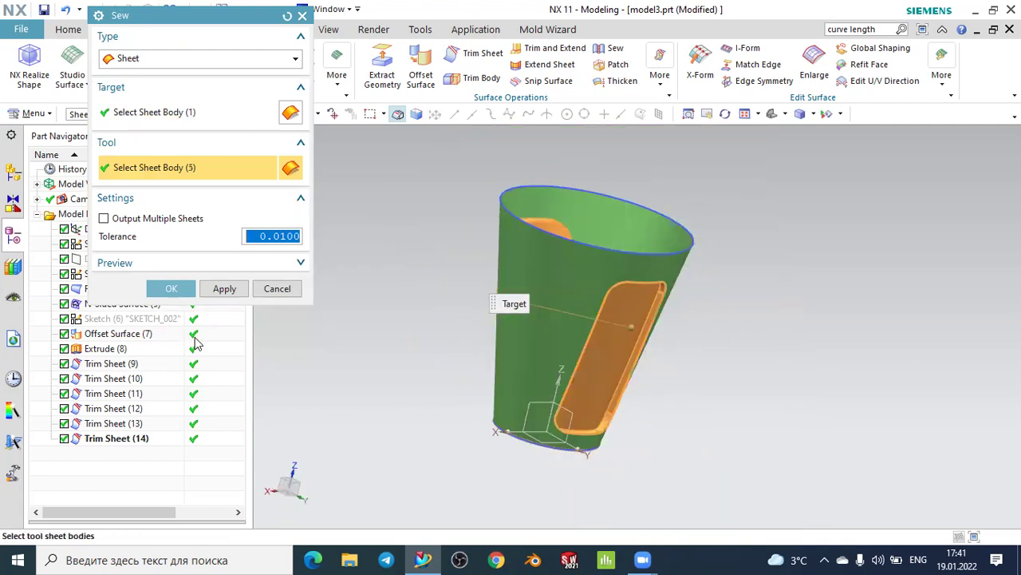
click(172, 288)
mouse_move(780, 293)
middle_down()
mouse_move(745, 258)
mouse_move(828, 305)
mouse_move(823, 236)
middle_up()
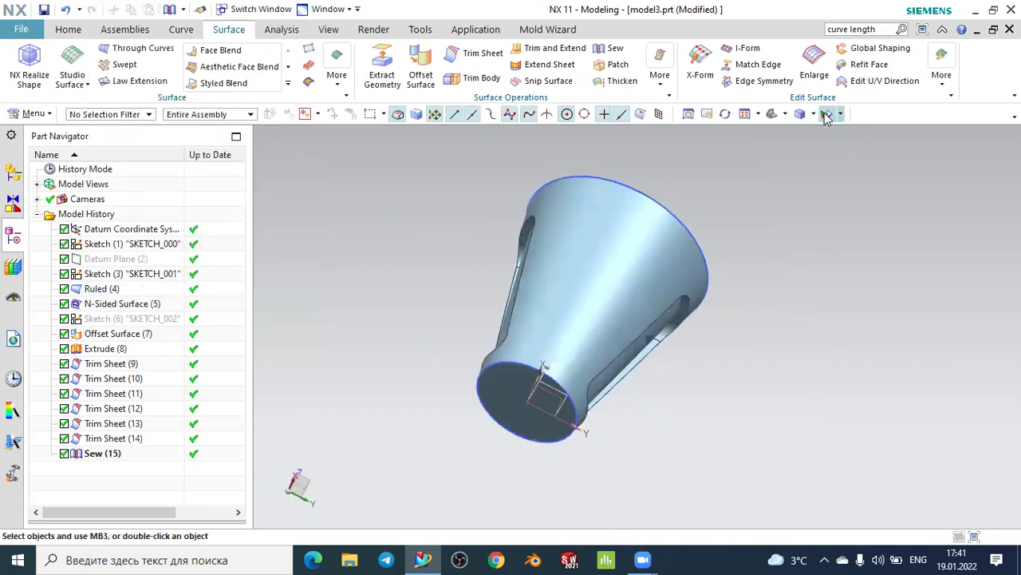
click(827, 115)
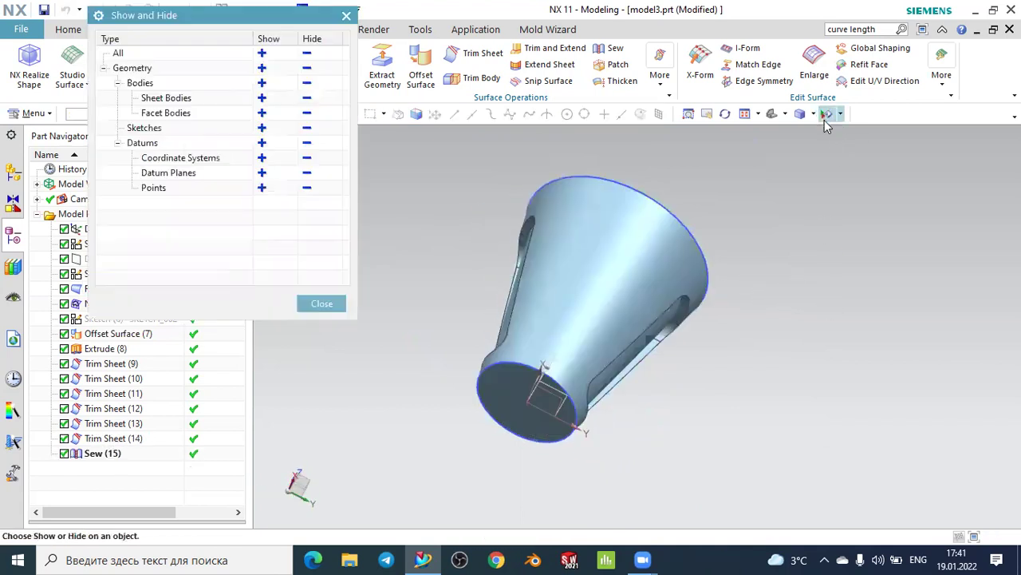
Hide all sketches in the model
click(312, 134)
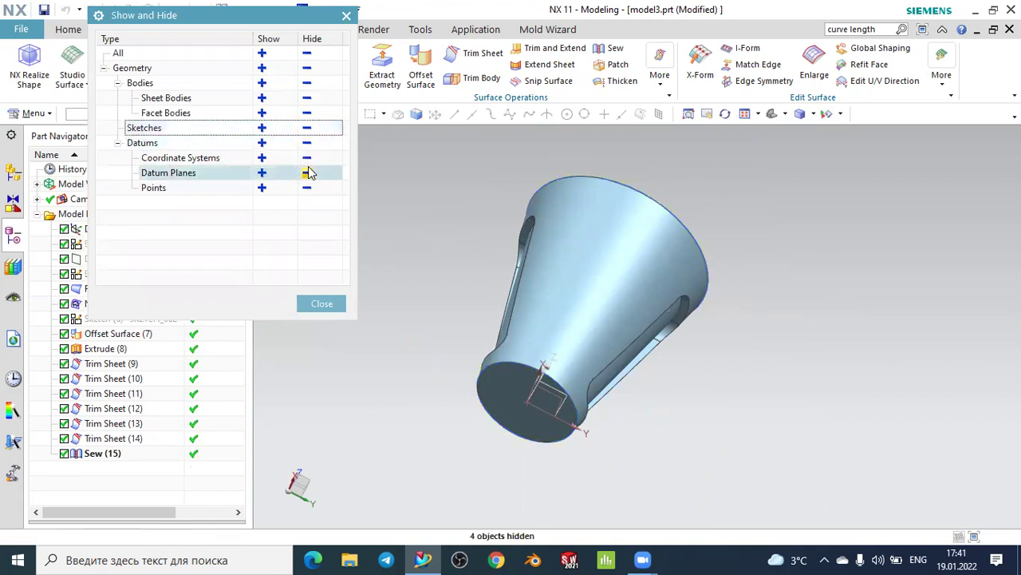
click(321, 303)
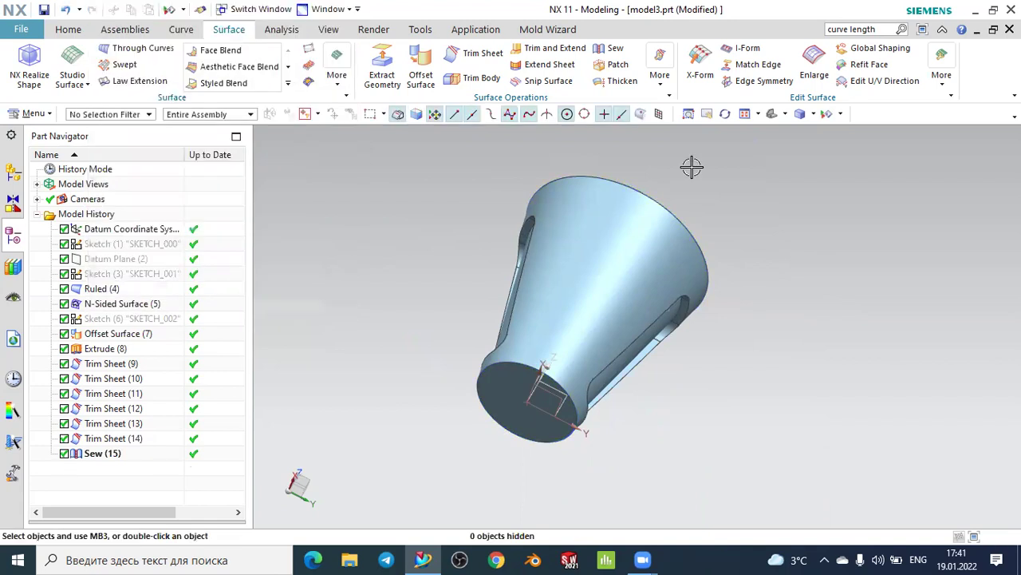
middle_drag(765, 183, 790, 212)
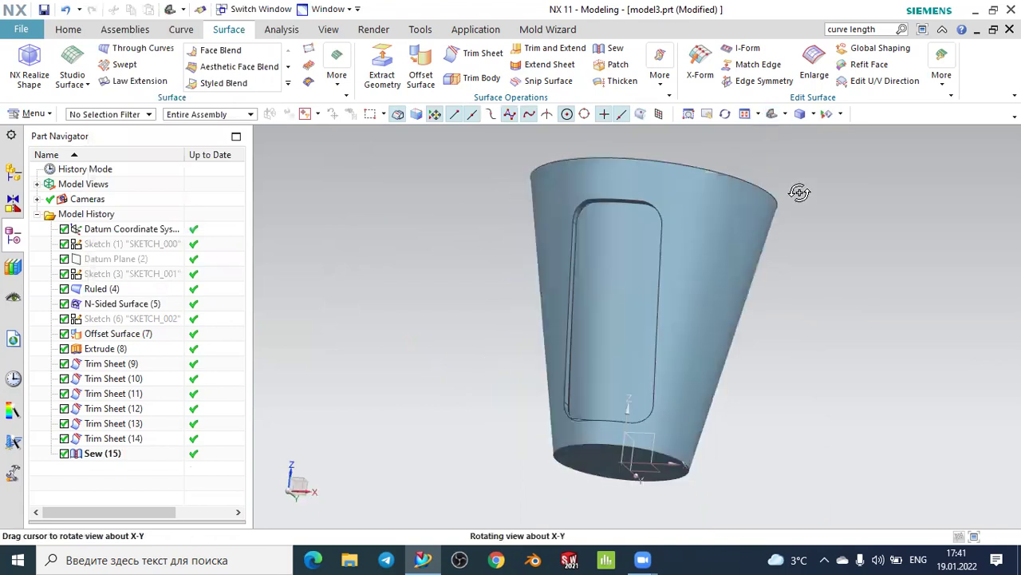
Change the cup body's display colour to Deep Yellow with Edit Object Display
click(328, 29)
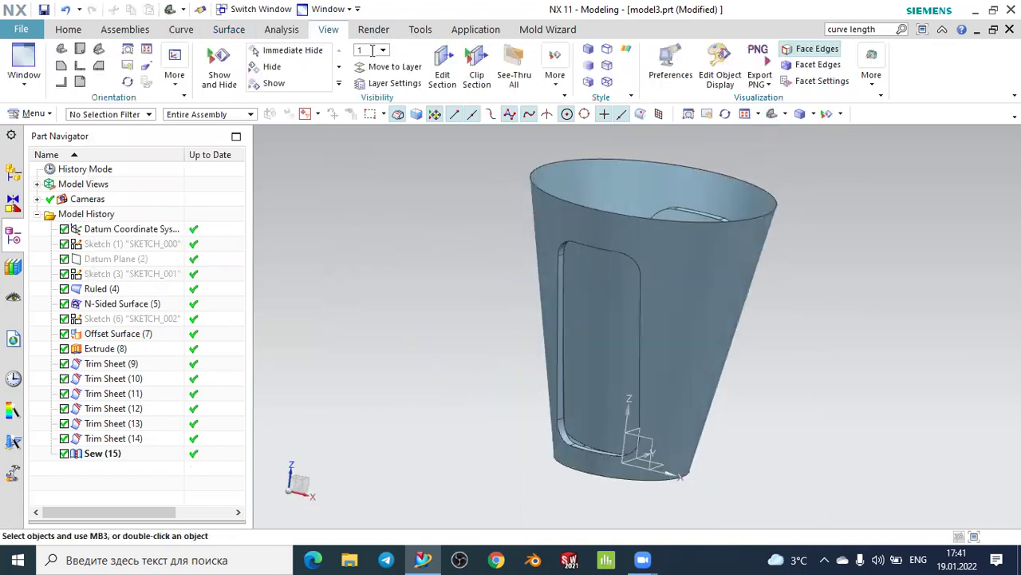
click(717, 60)
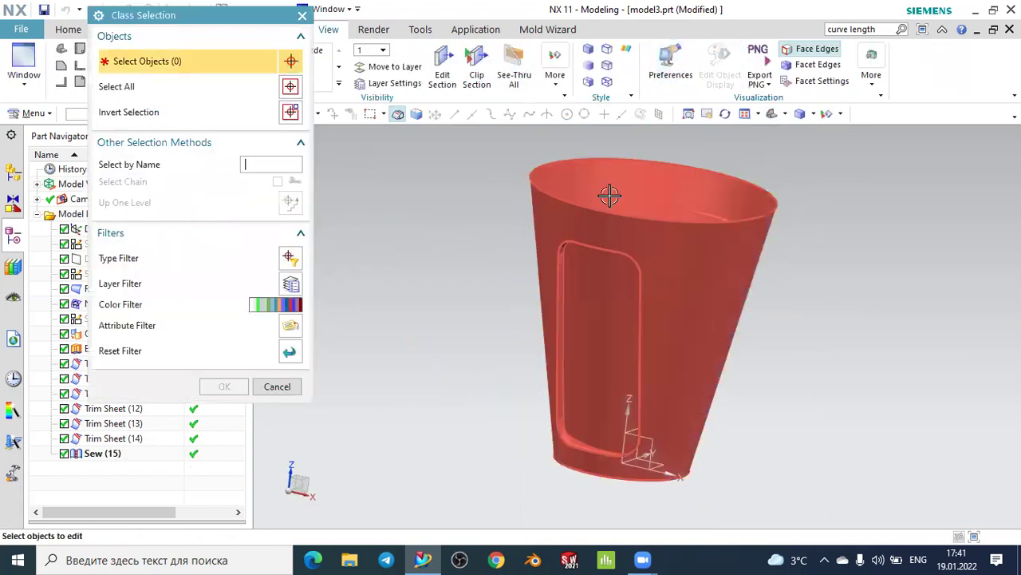
click(609, 171)
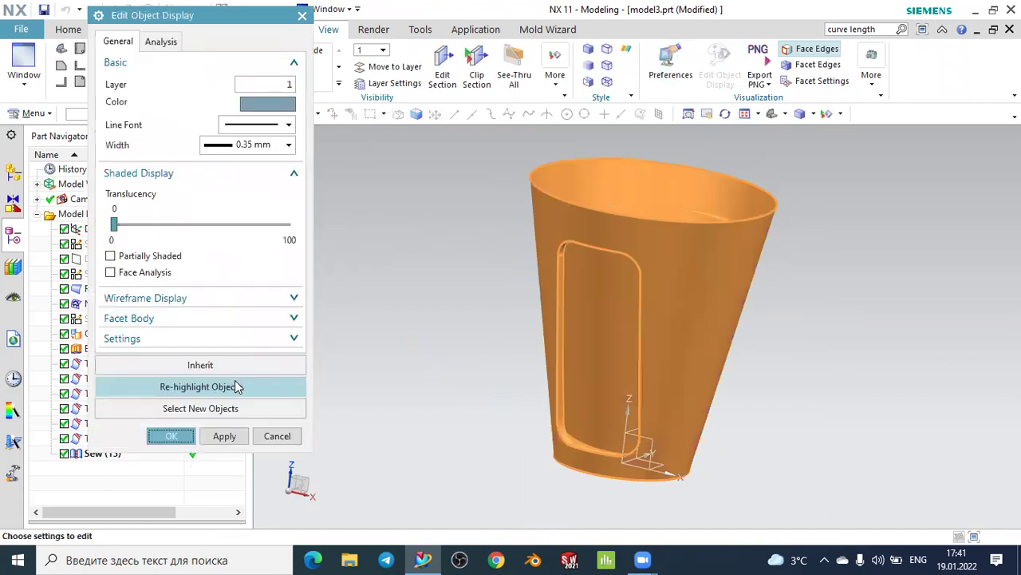
click(251, 110)
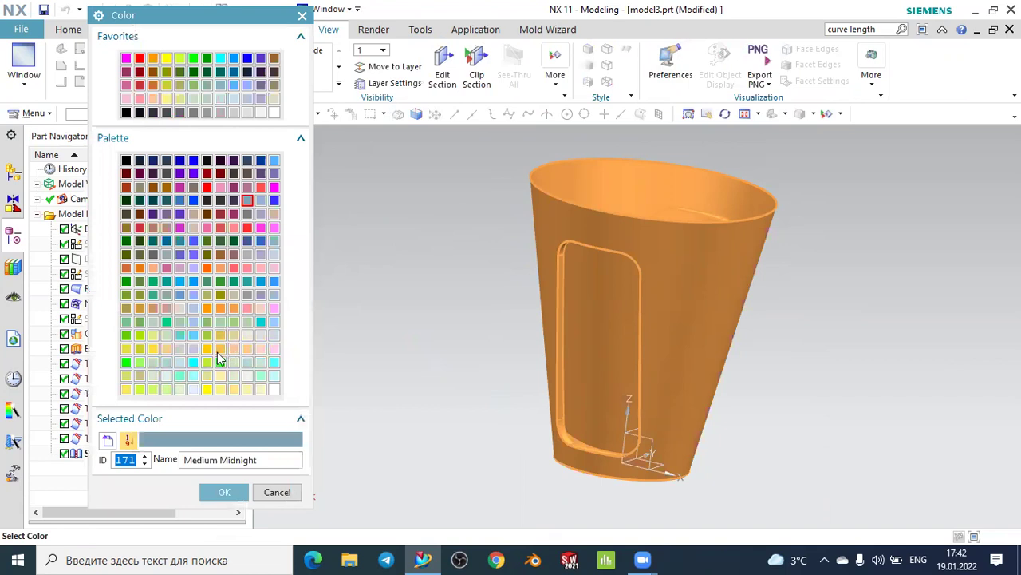
click(213, 353)
click(225, 492)
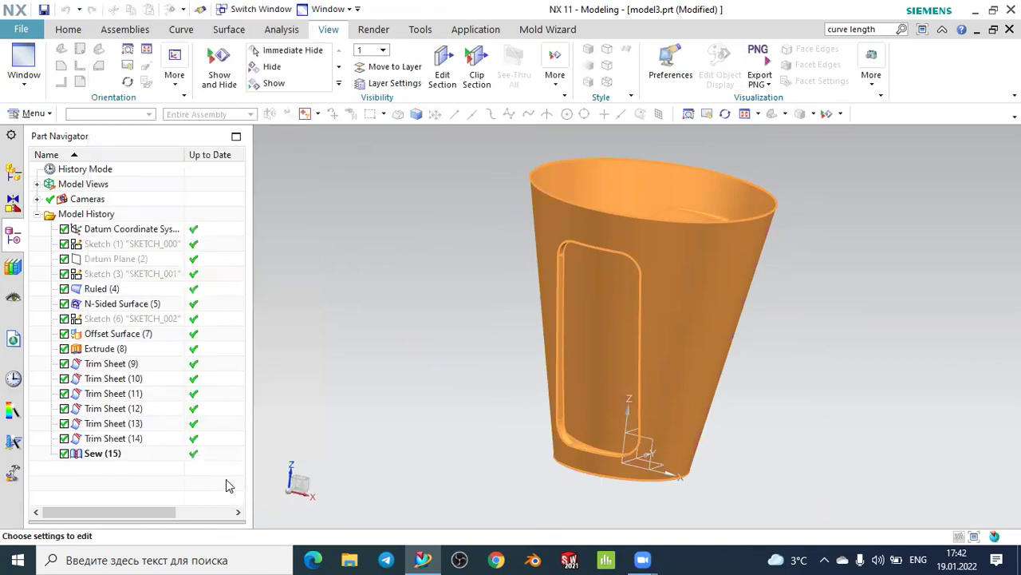
click(191, 438)
Try thickening the cup faces by 1 mm, then cancel after the error
mouse_move(529, 327)
middle_down()
mouse_move(679, 295)
mouse_move(611, 221)
mouse_move(554, 276)
mouse_move(541, 237)
mouse_move(588, 292)
mouse_move(550, 330)
mouse_move(558, 321)
middle_up()
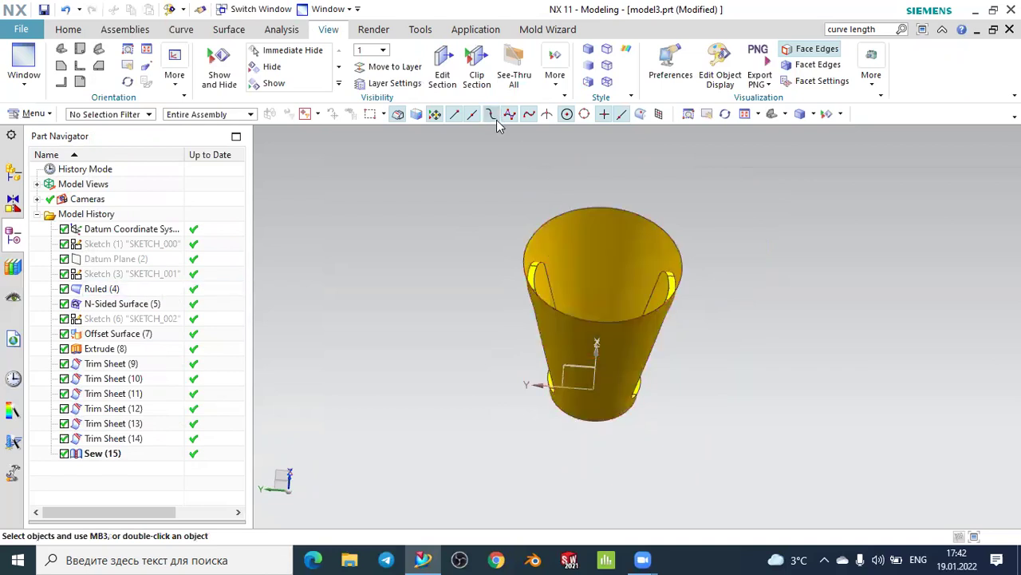
scroll(585, 225, up, 2)
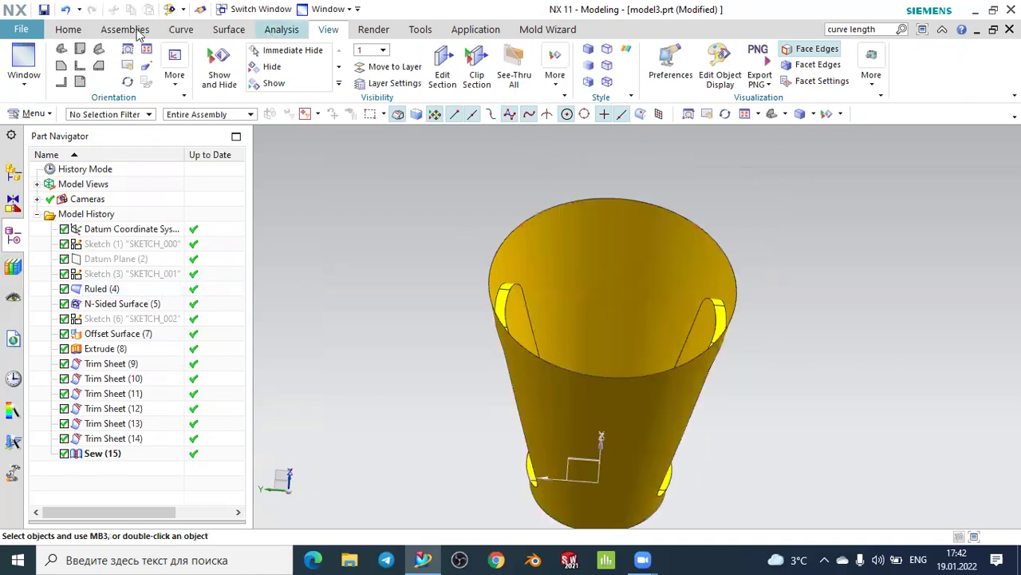
click(69, 30)
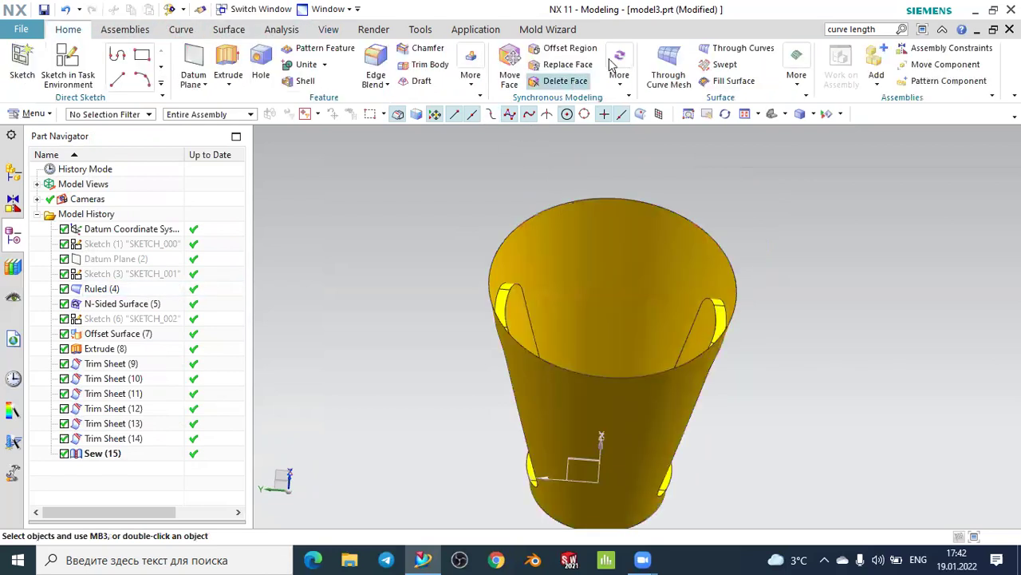
click(800, 91)
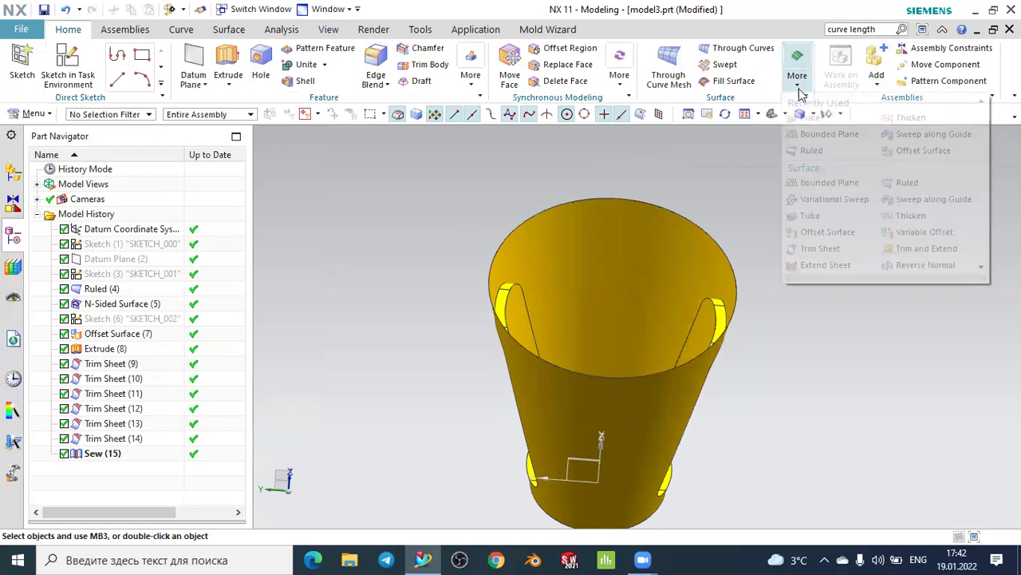
click(916, 122)
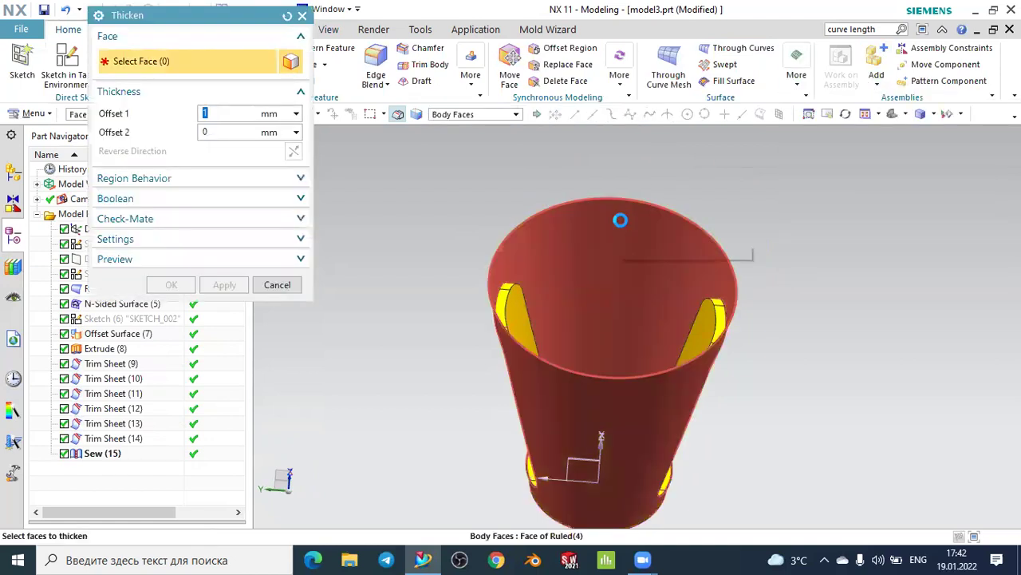
click(617, 220)
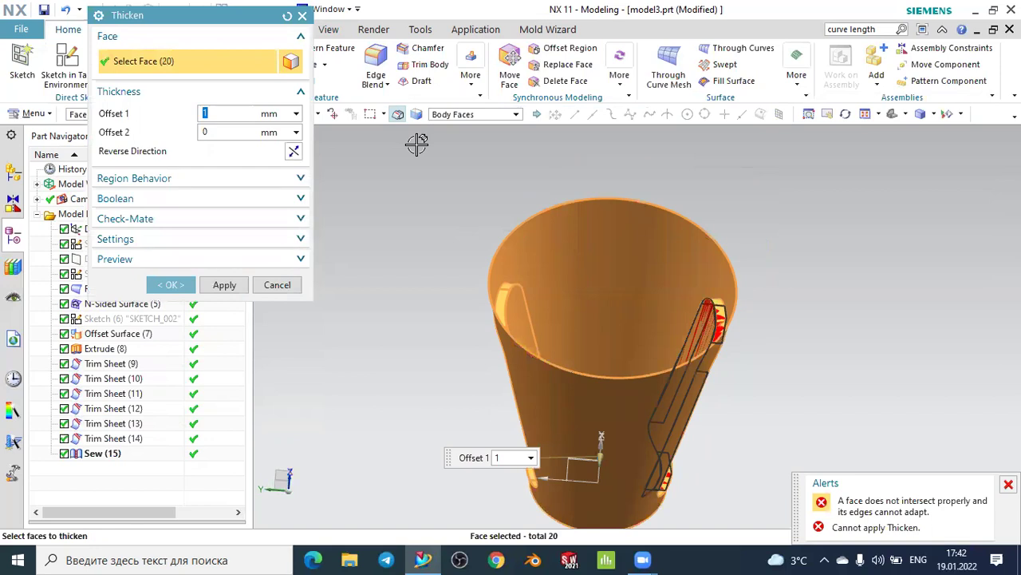
click(277, 285)
Create a new part file, model4.prt, from the Model template
mouse_move(445, 290)
middle_down()
mouse_move(469, 233)
mouse_move(465, 271)
mouse_move(481, 290)
mouse_move(494, 279)
middle_up()
mouse_move(758, 191)
middle_down()
mouse_move(738, 240)
mouse_move(742, 267)
middle_up()
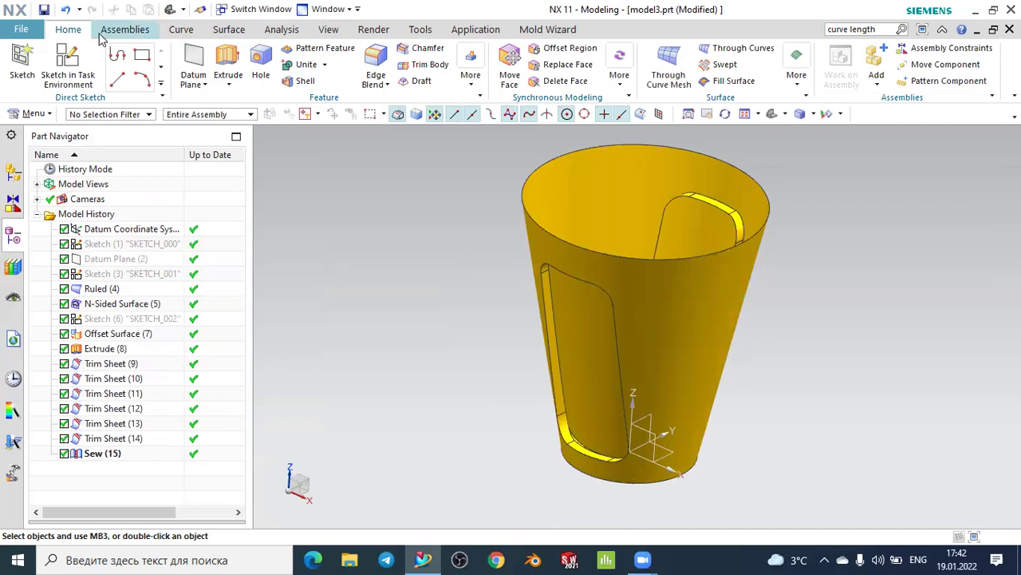
click(39, 27)
click(35, 50)
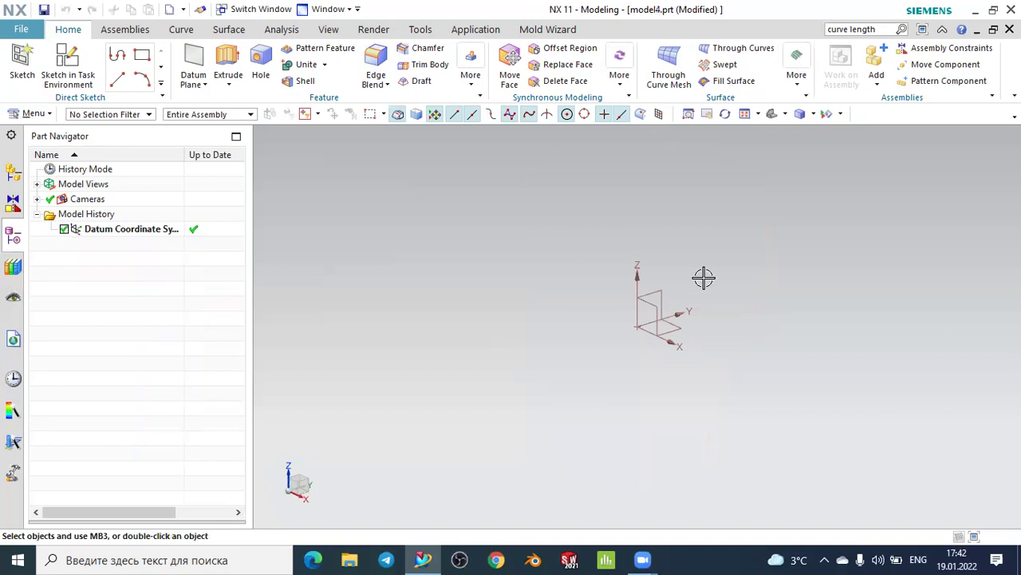
Switch to the mouse-shaped part
click(242, 12)
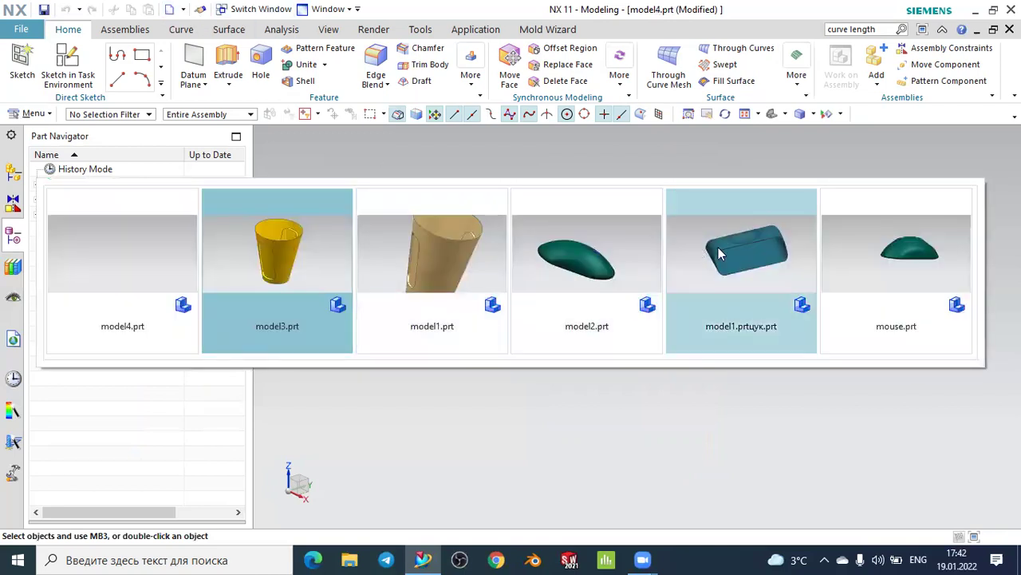
click(719, 247)
middle_drag(718, 247, 501, 303)
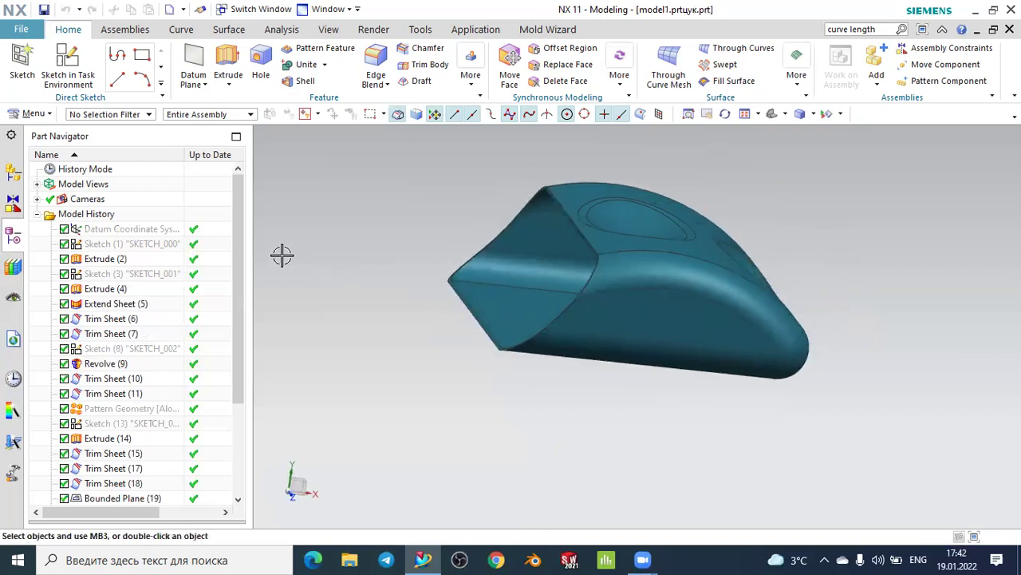
Show all sketches of the mouse part to reveal its sketch curves
click(167, 244)
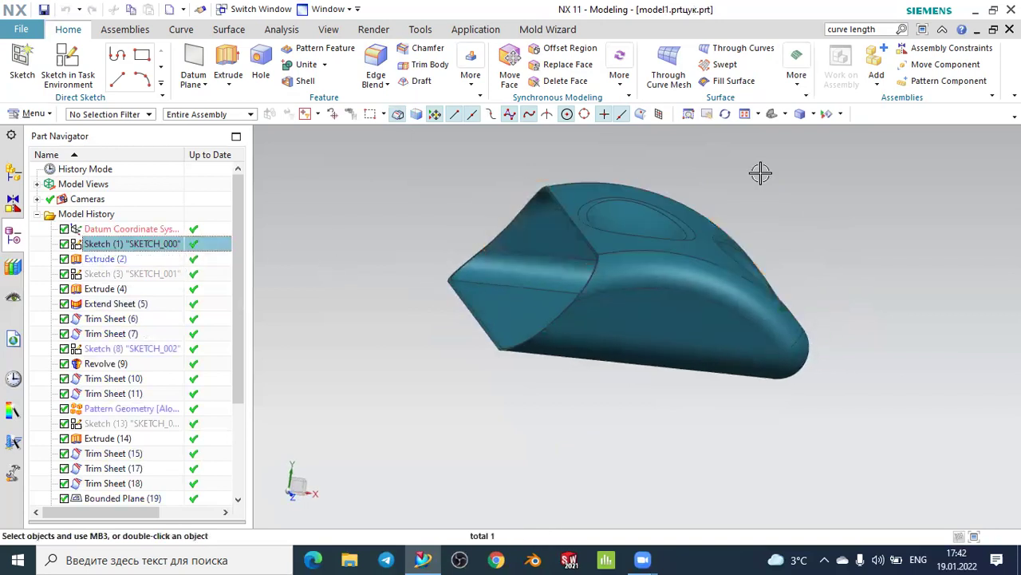
click(823, 114)
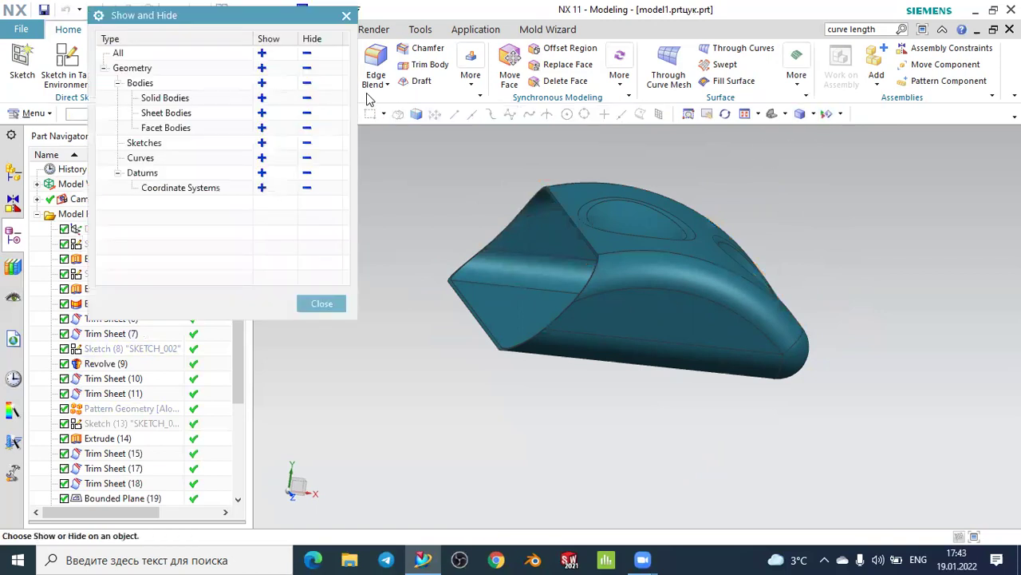
click(262, 143)
click(327, 307)
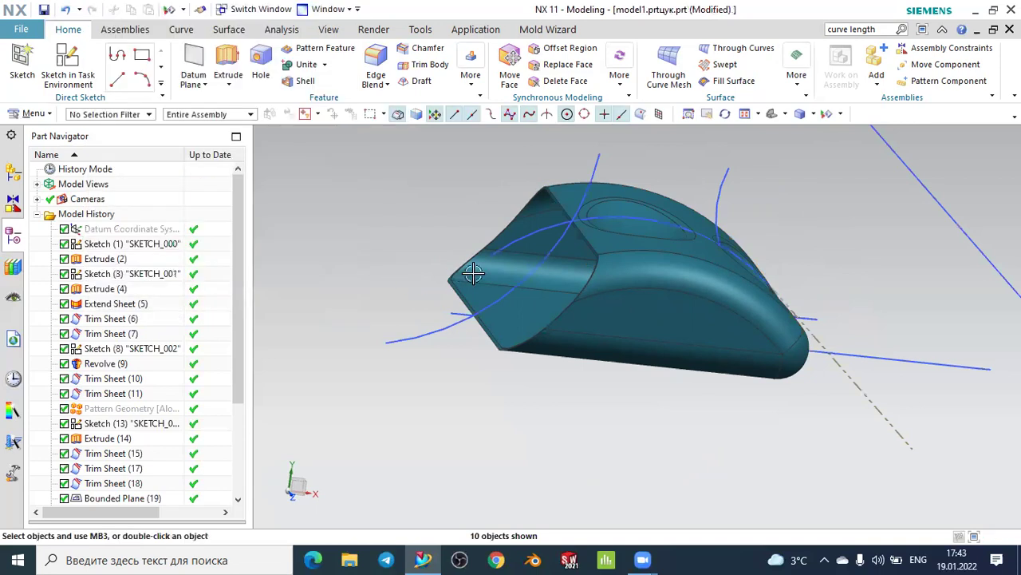
mouse_move(483, 255)
middle_down()
mouse_move(501, 271)
mouse_move(479, 269)
mouse_move(513, 263)
mouse_move(468, 244)
middle_up()
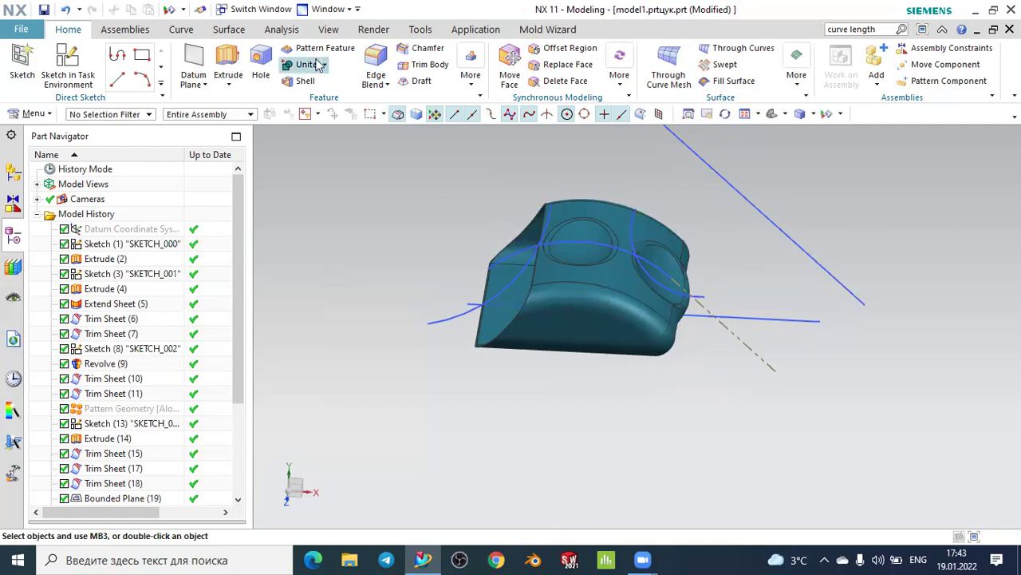
click(254, 9)
Switch to model4.prt and sketch an arc of radius 178.5 on the datum plane
click(302, 239)
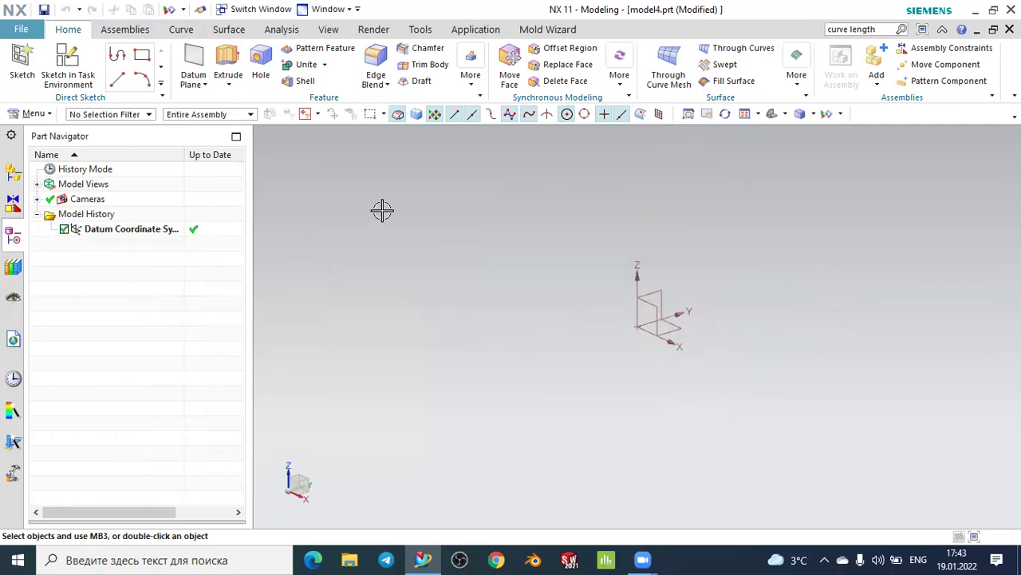
middle_drag(468, 264, 415, 234)
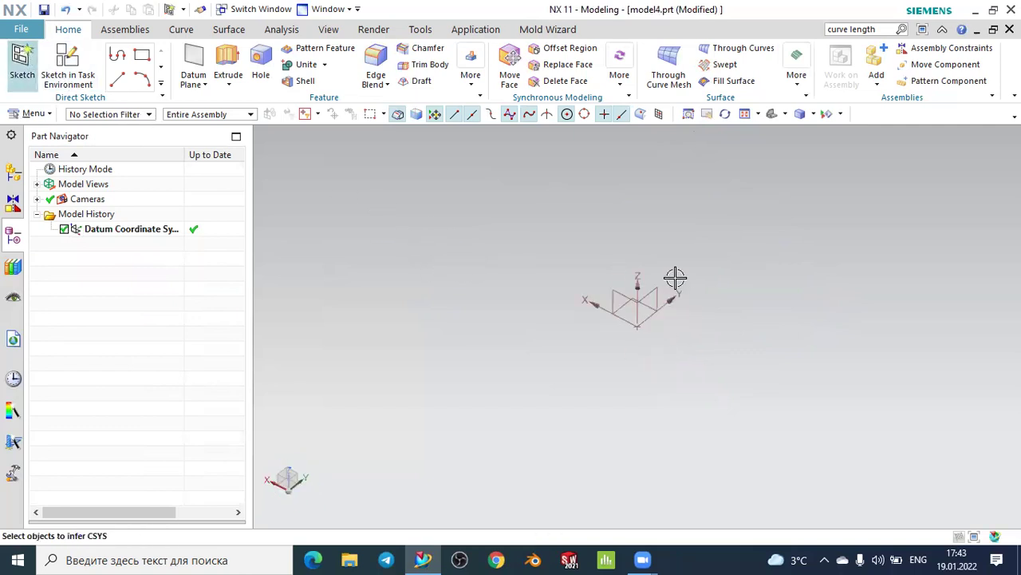
mouse_move(675, 277)
middle_down()
mouse_move(529, 305)
mouse_move(534, 280)
mouse_move(488, 267)
mouse_move(672, 285)
middle_up()
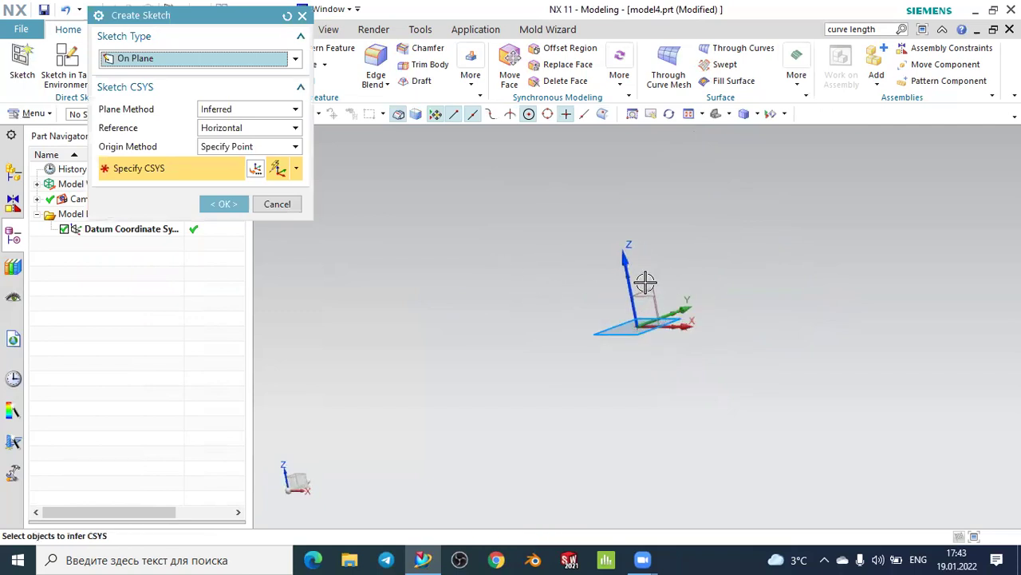
click(644, 285)
click(224, 204)
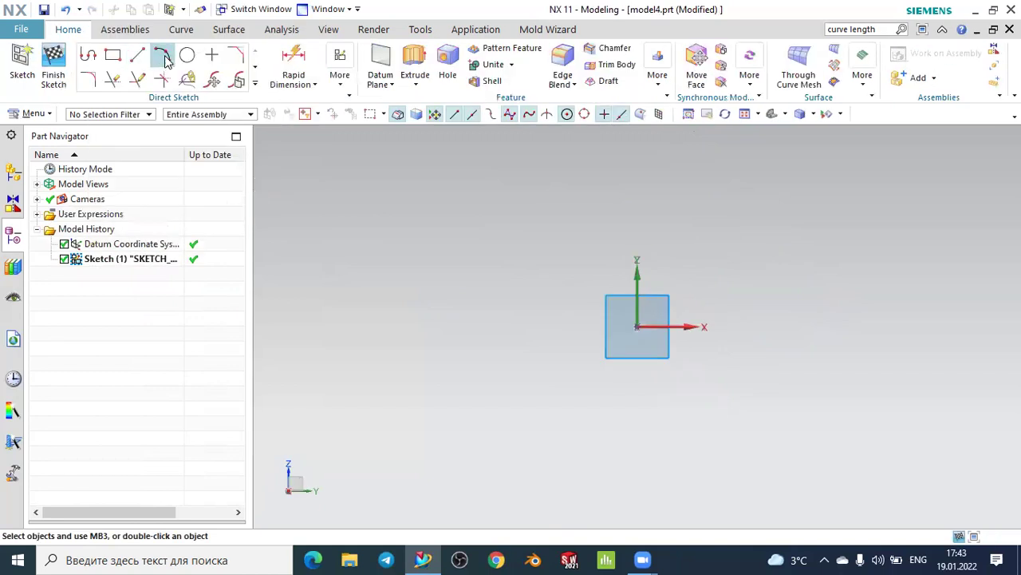
click(165, 59)
click(562, 183)
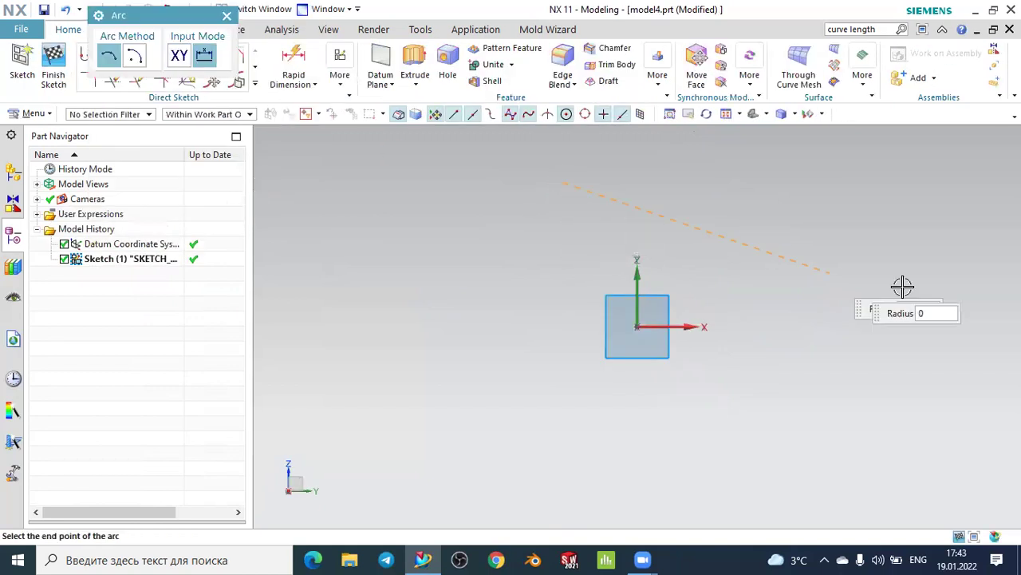
click(952, 349)
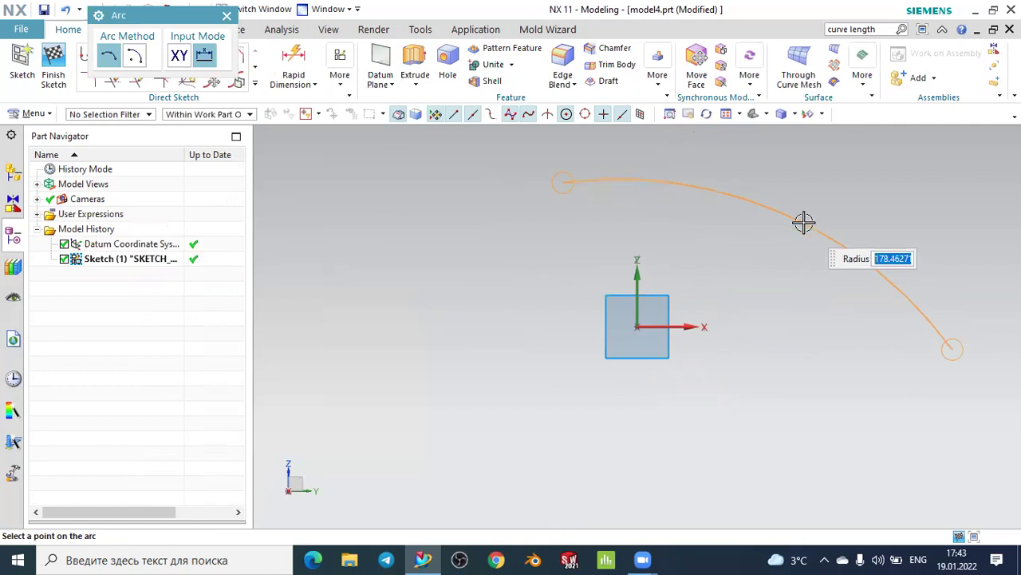
click(803, 223)
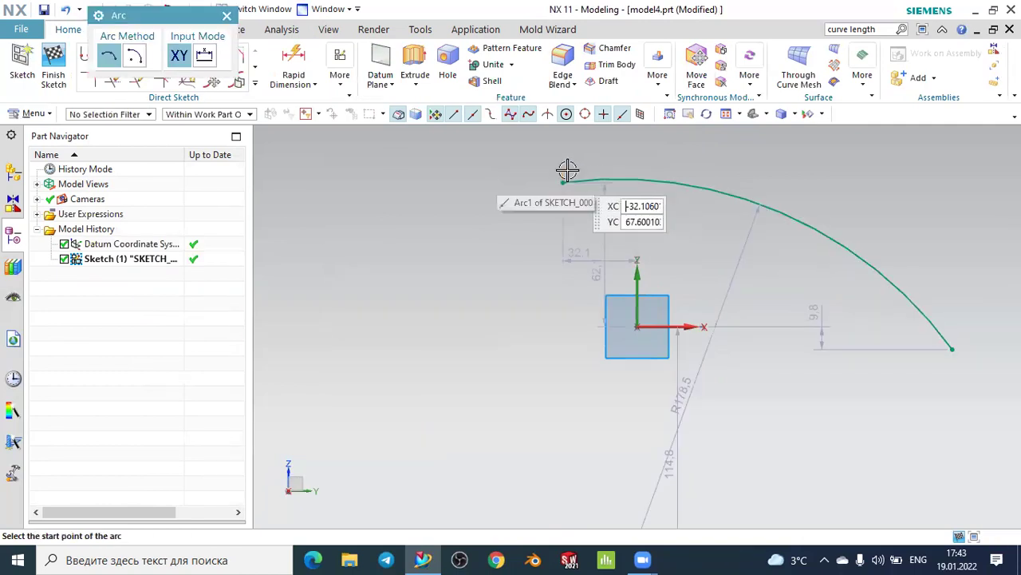
key(Escape)
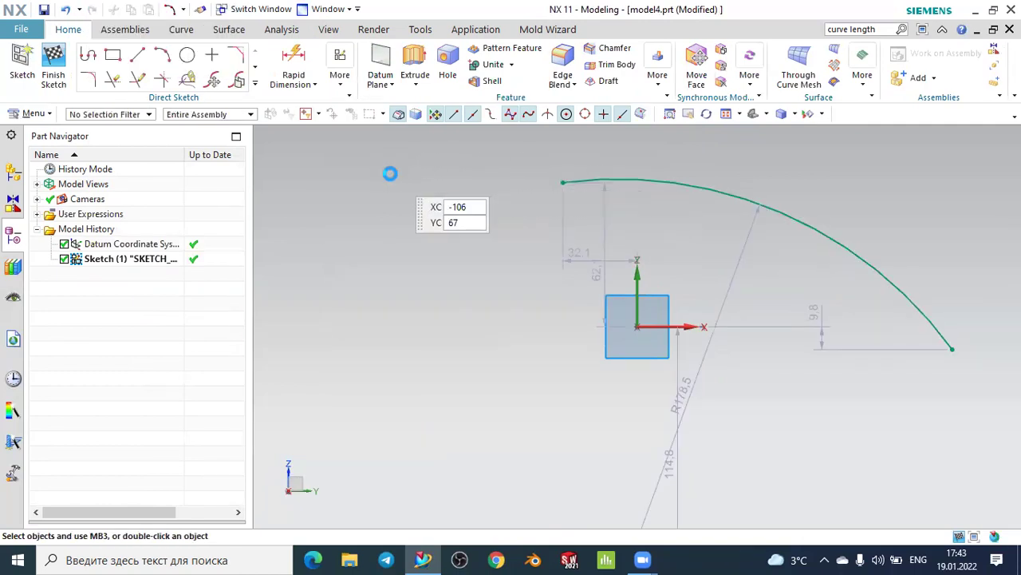
Extrude the arc symmetrically by 100 mm into a curved sheet
click(415, 64)
mouse_move(492, 247)
middle_down()
mouse_move(554, 289)
mouse_move(513, 330)
middle_up()
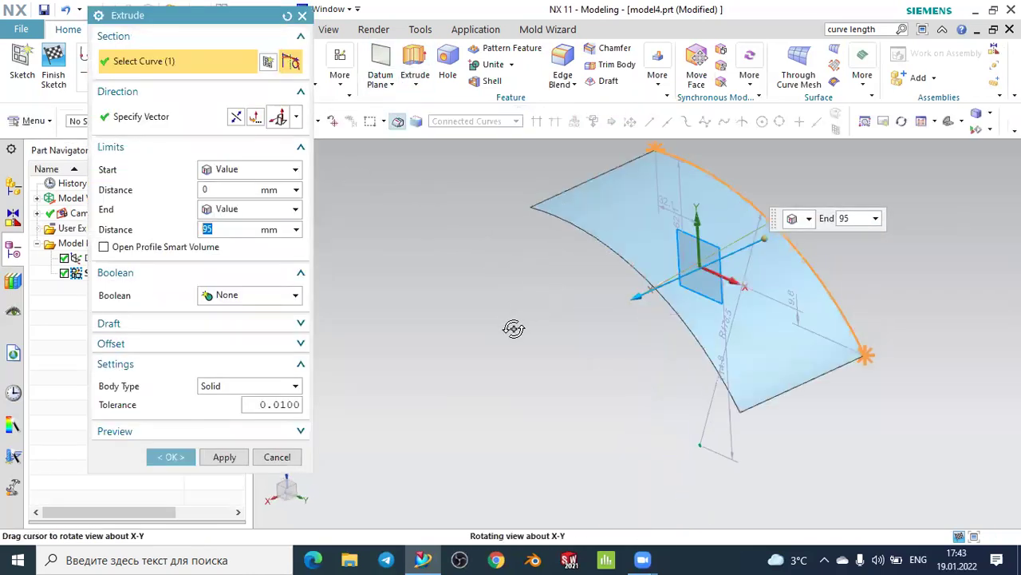
click(250, 169)
click(243, 200)
text(100)
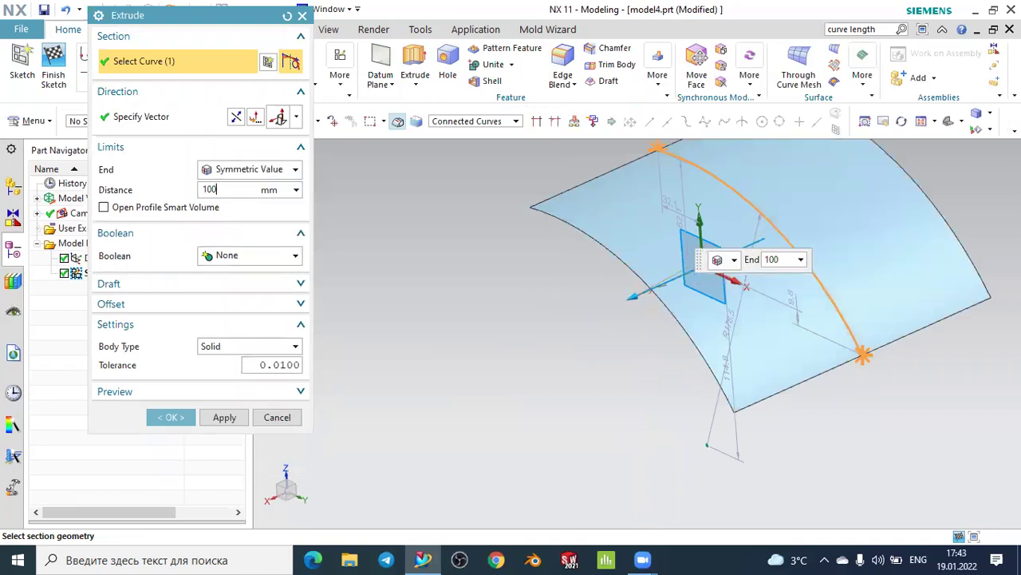
key(Return)
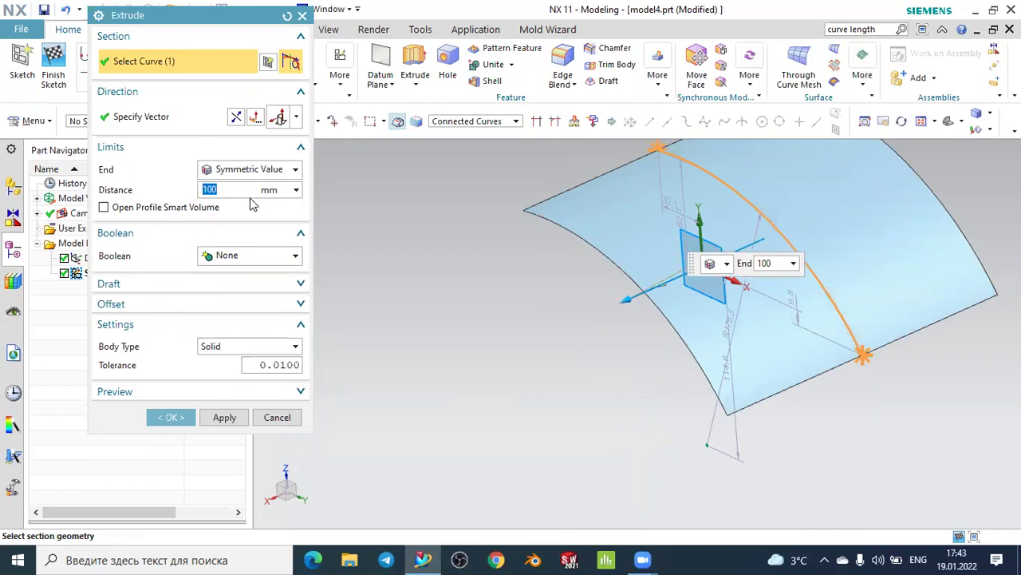
click(176, 417)
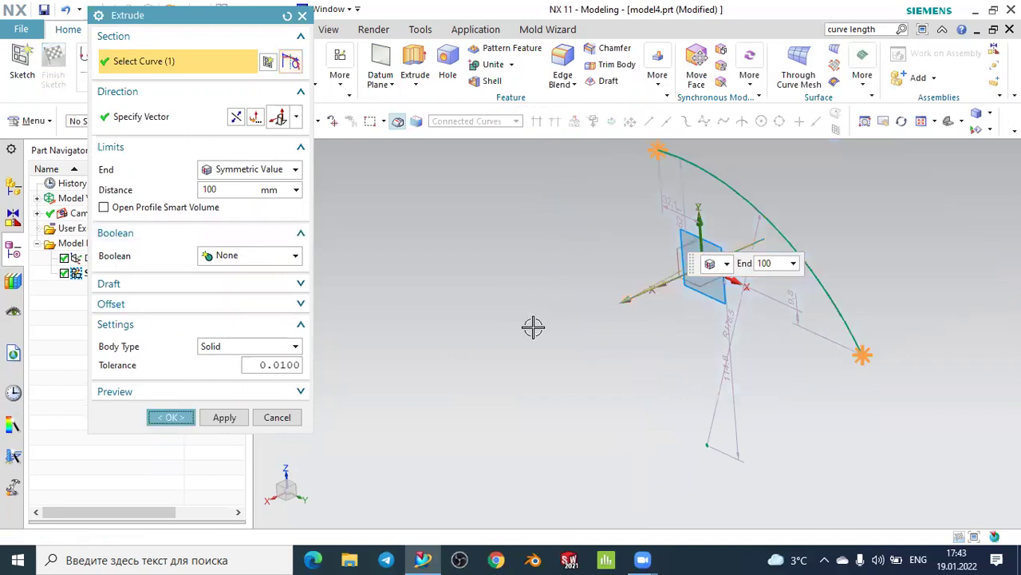
mouse_move(519, 356)
middle_down()
mouse_move(559, 327)
mouse_move(559, 348)
mouse_move(561, 330)
mouse_move(550, 330)
middle_up()
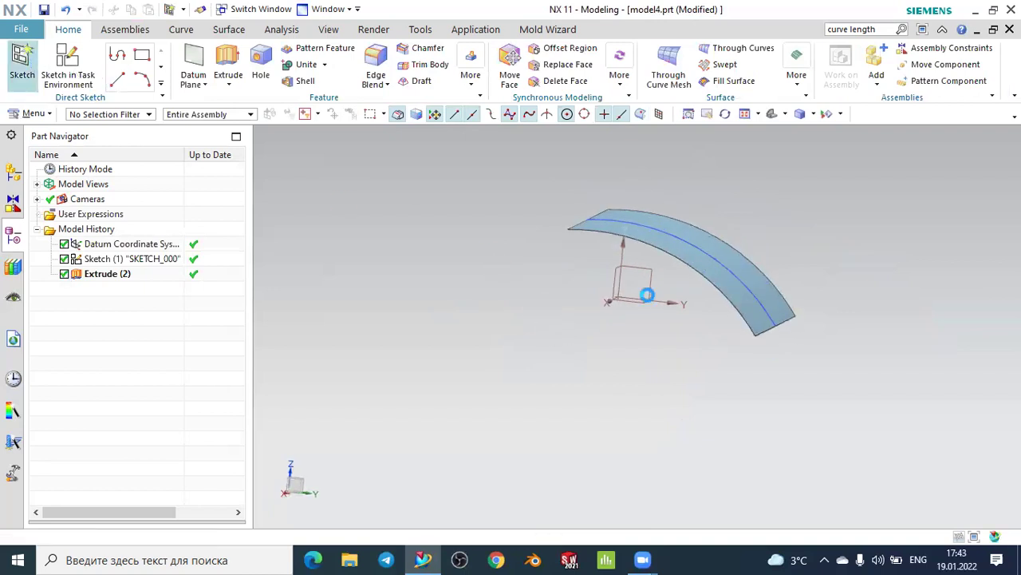
Sketch a horizontal line 235 long
click(21, 60)
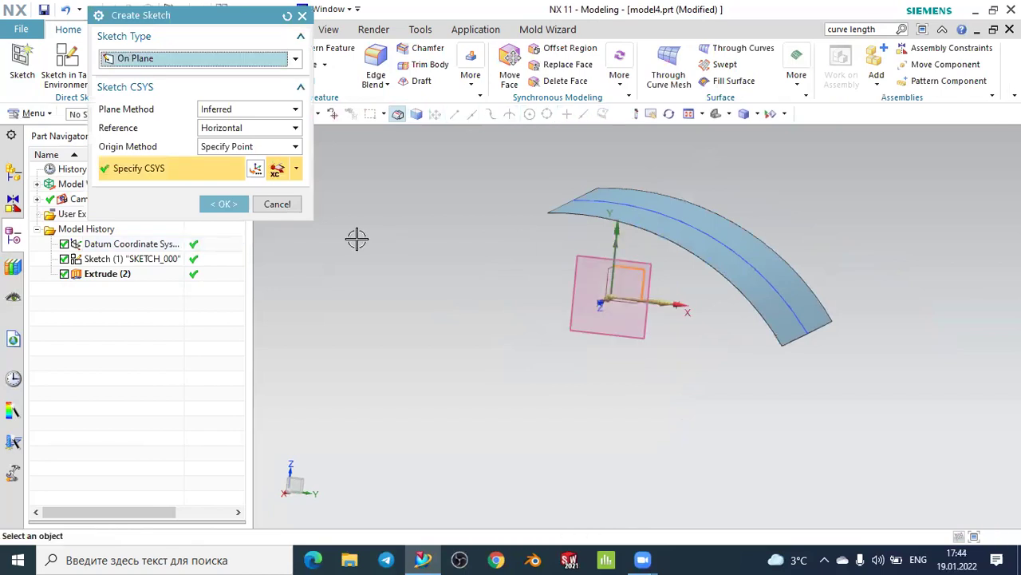
click(228, 204)
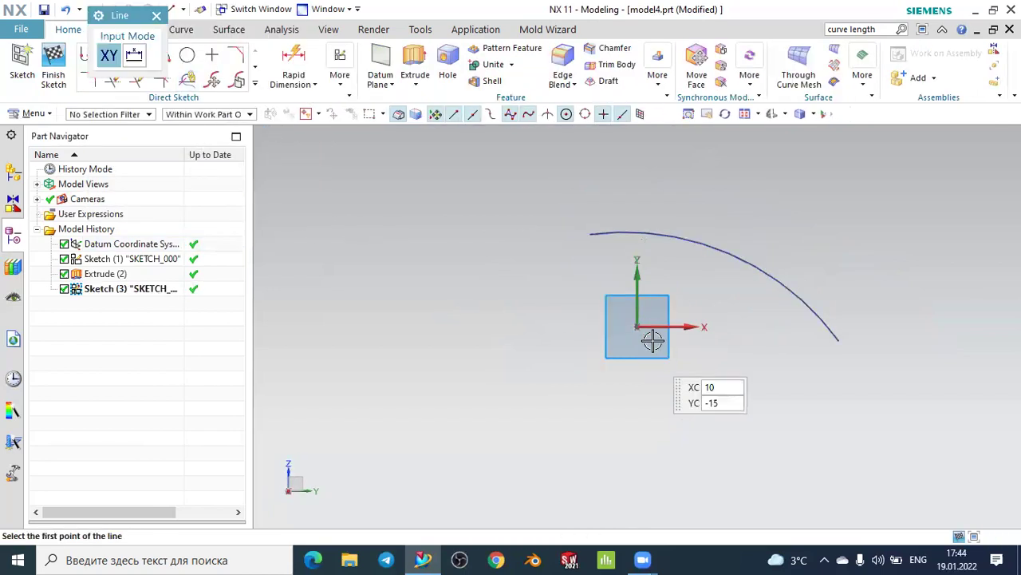
click(585, 332)
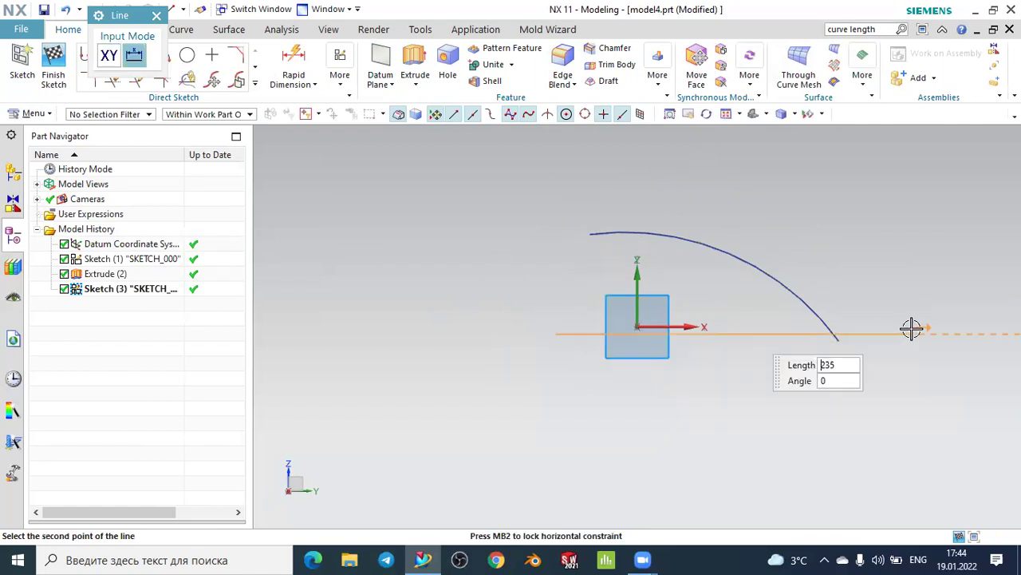
click(903, 321)
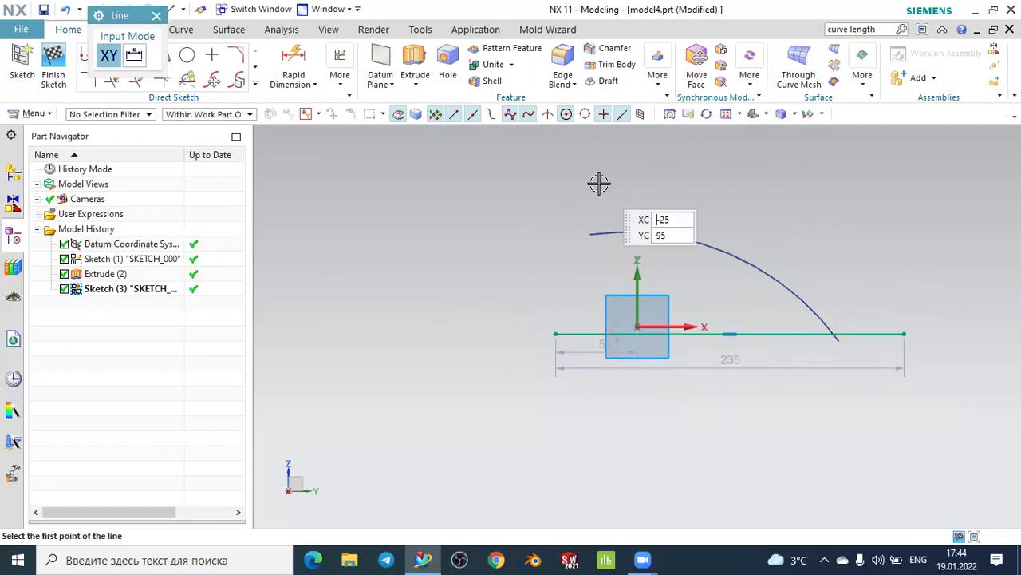
key(Escape)
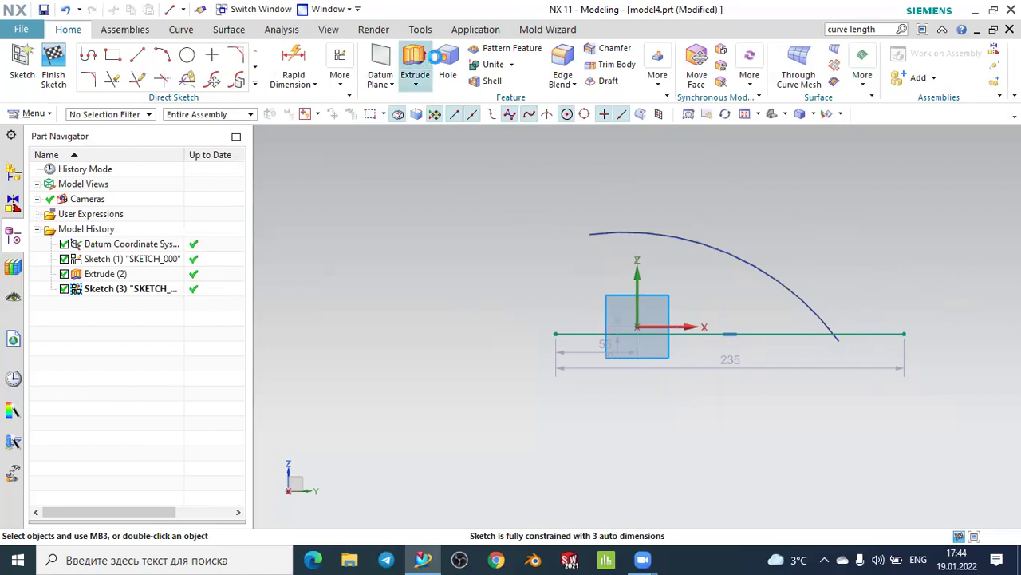
Extrude the line symmetrically by 100 mm into a flat sheet
middle_drag(487, 267, 471, 292)
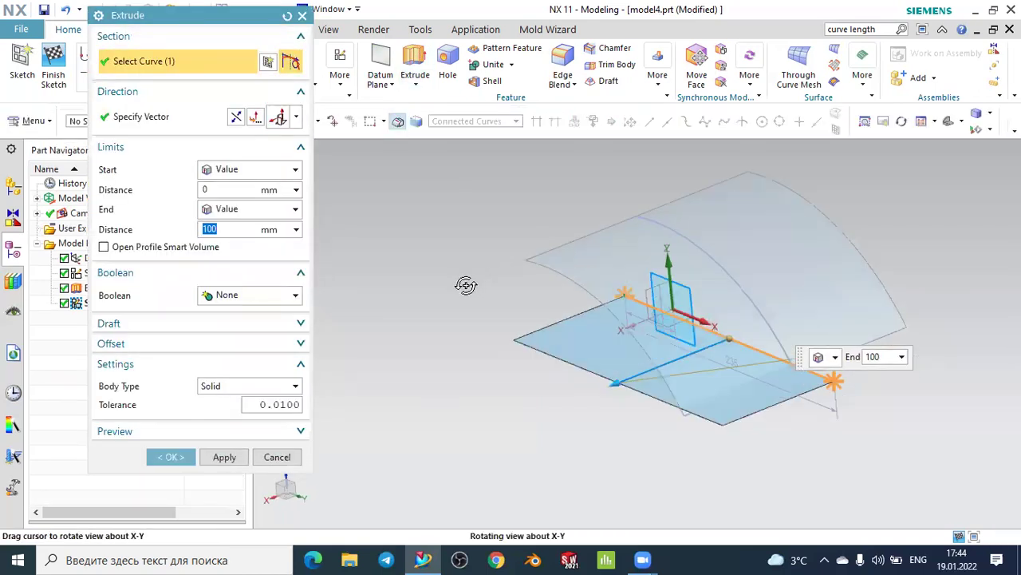
click(224, 170)
click(236, 201)
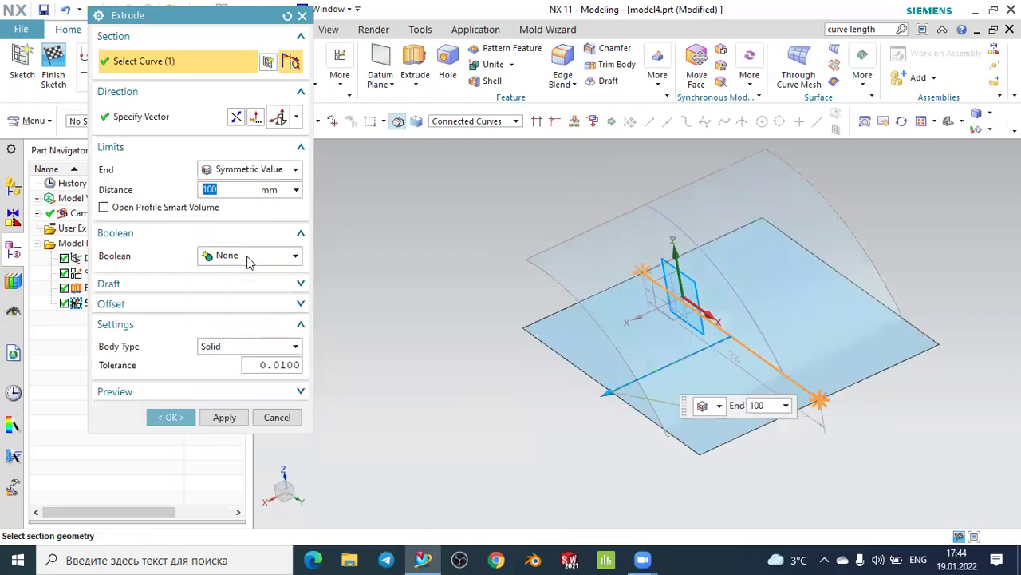
click(192, 419)
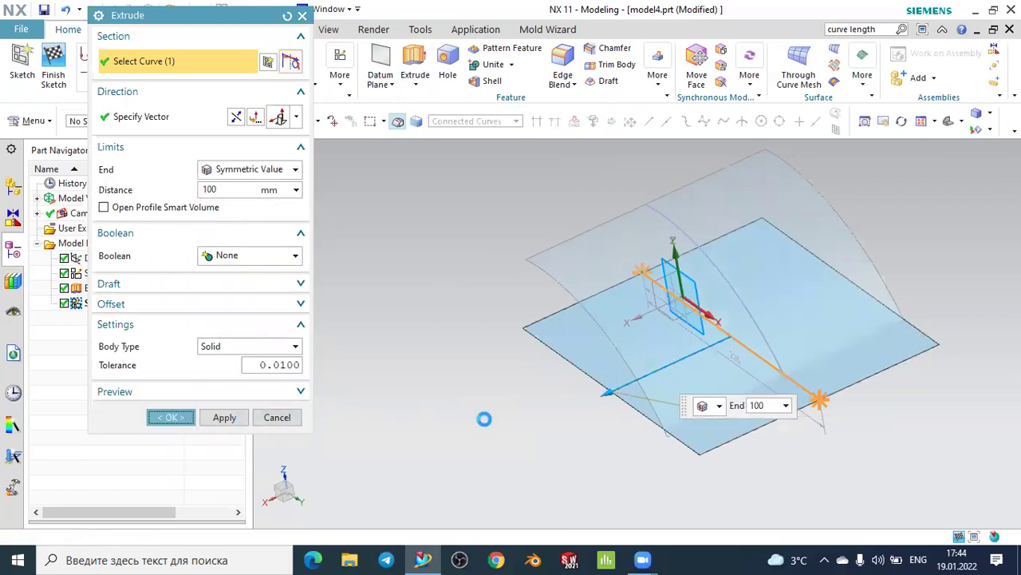
mouse_move(668, 451)
middle_down()
mouse_move(616, 467)
mouse_move(658, 442)
mouse_move(666, 461)
mouse_move(619, 424)
middle_up()
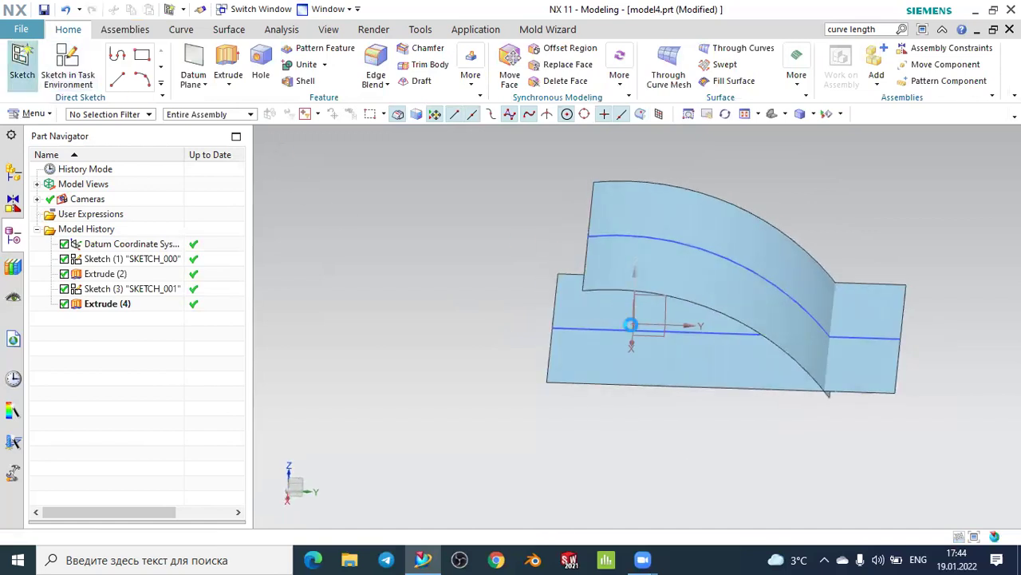
Sketch an inclined line on the YZ datum plane
click(22, 60)
mouse_move(483, 310)
middle_down()
mouse_move(471, 287)
mouse_move(557, 297)
middle_up()
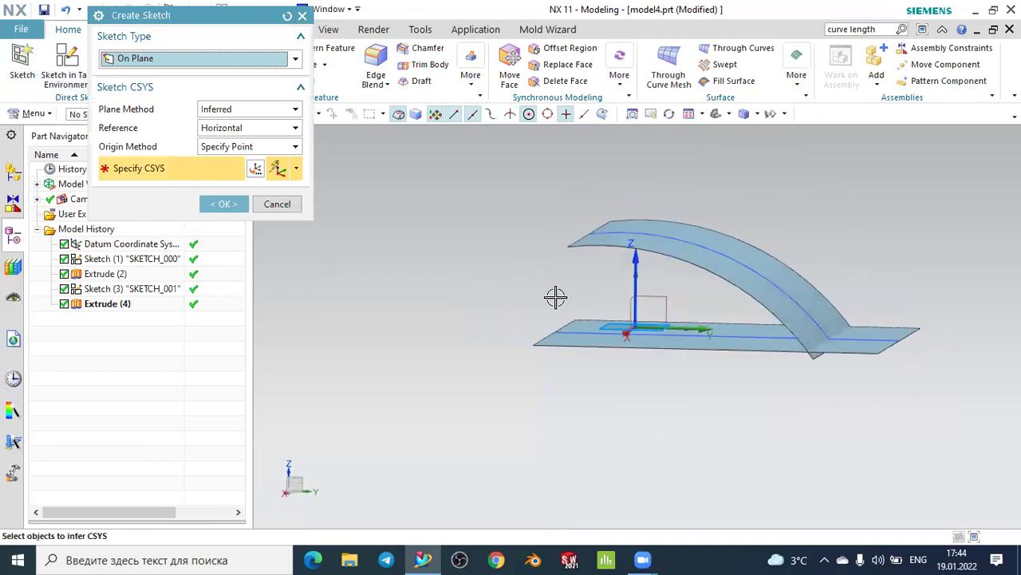
click(658, 297)
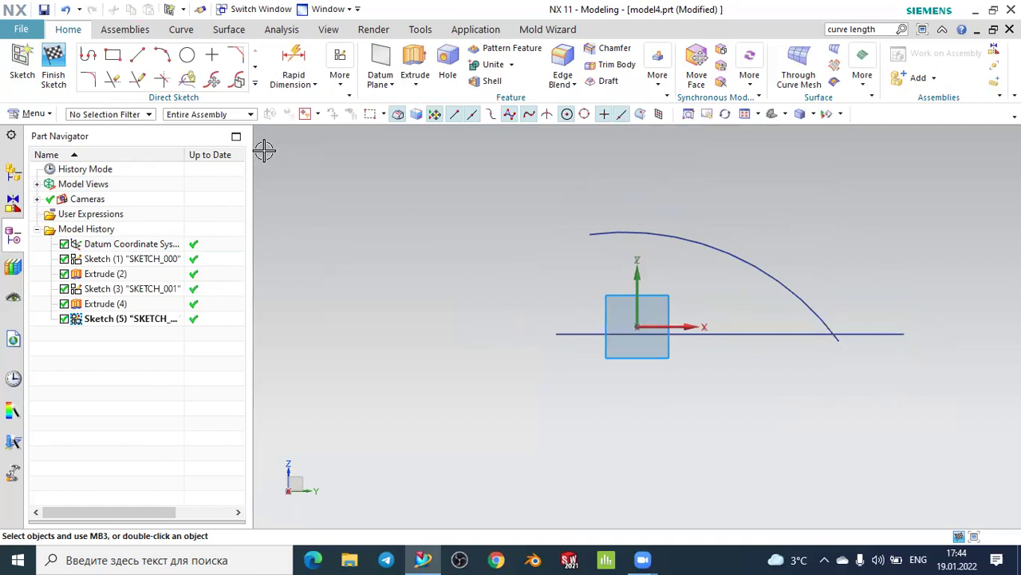
click(166, 52)
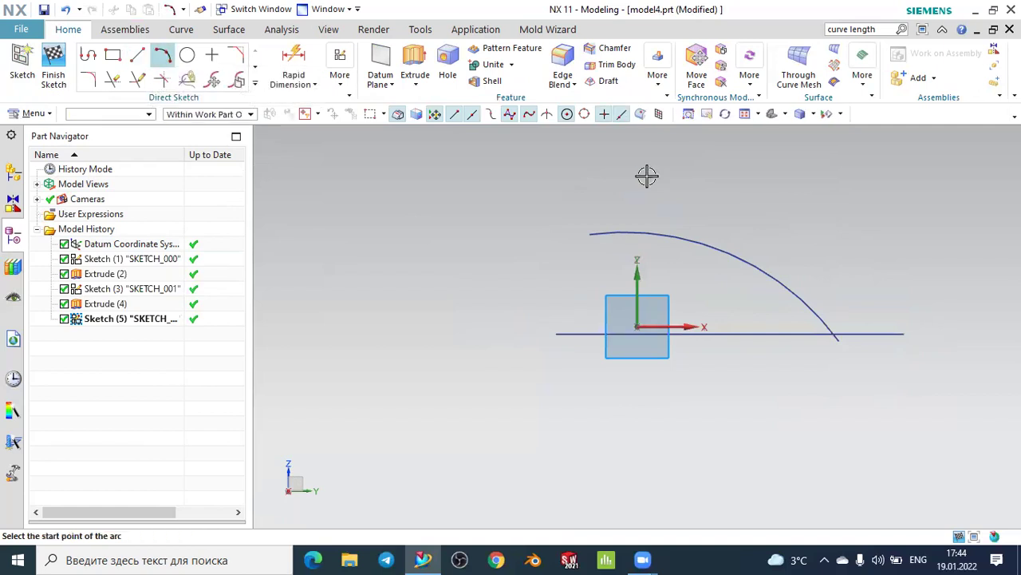
click(684, 177)
click(489, 431)
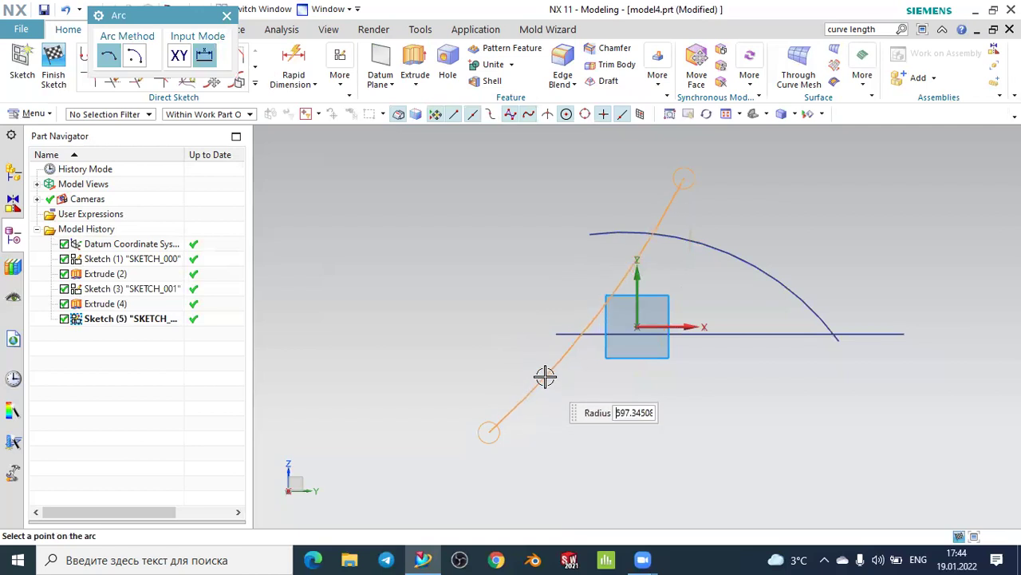
click(226, 17)
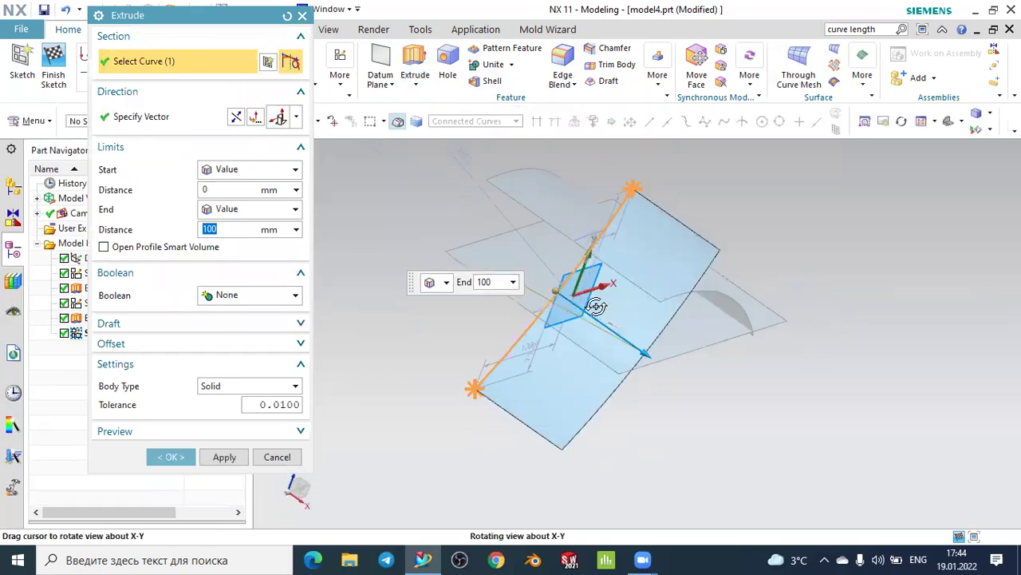
Extrude the inclined line symmetrically by 100 mm into a slanted sheet
middle_drag(545, 283, 337, 267)
click(241, 171)
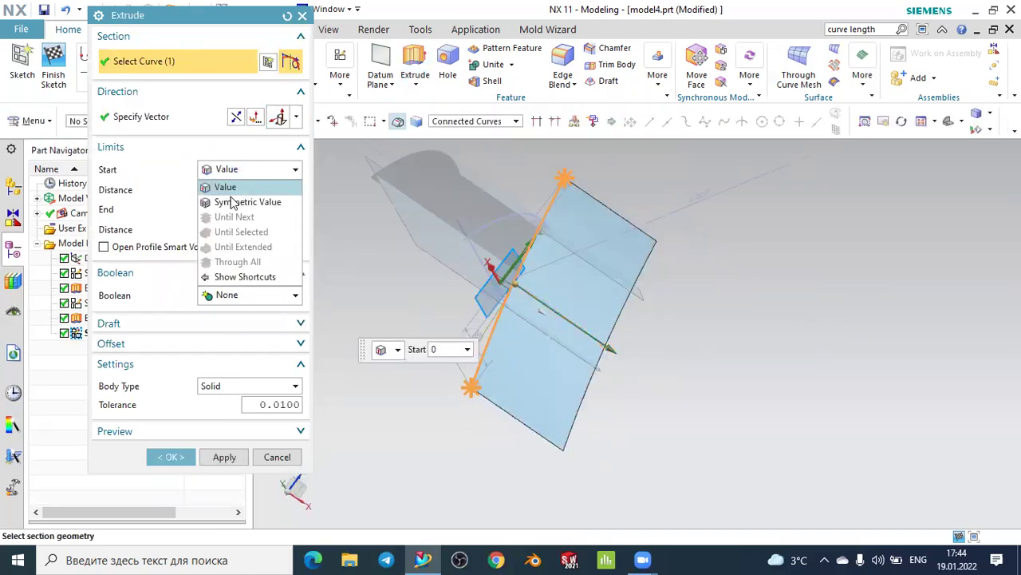
click(239, 200)
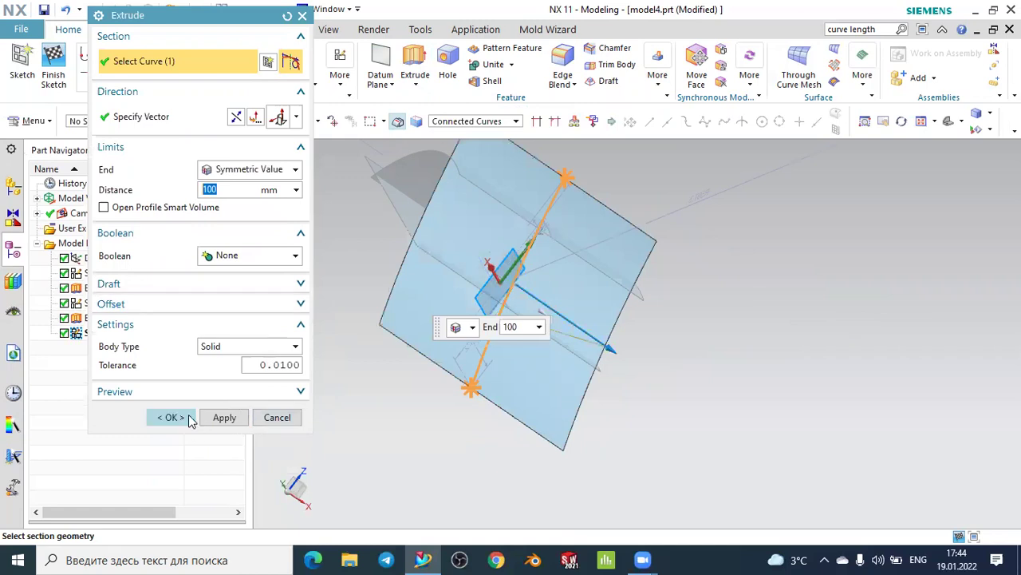
mouse_move(645, 428)
middle_down()
mouse_move(641, 354)
mouse_move(745, 190)
middle_up()
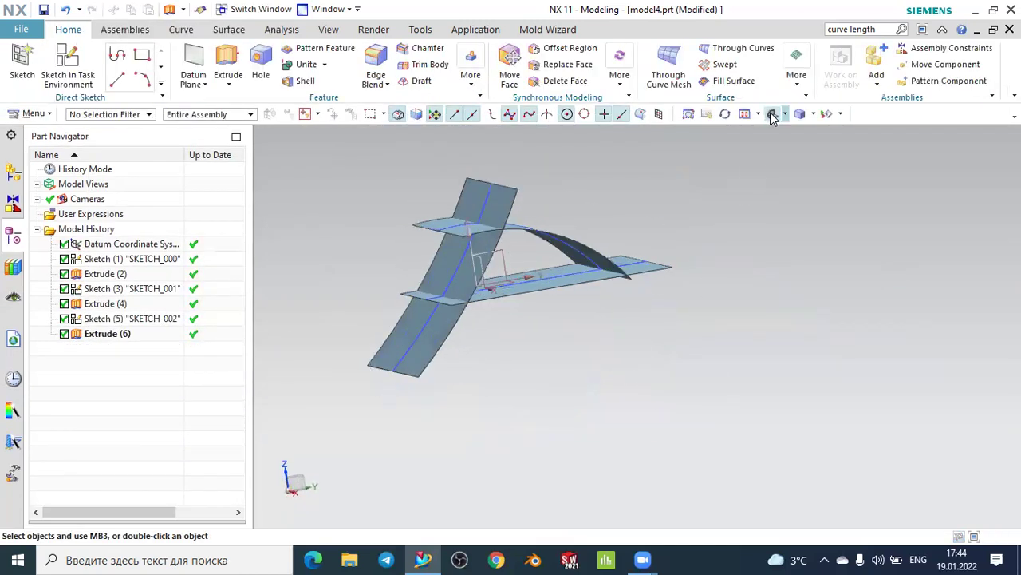
Fit the view and try a bounded plane from the arc, vertical and front edges
click(772, 117)
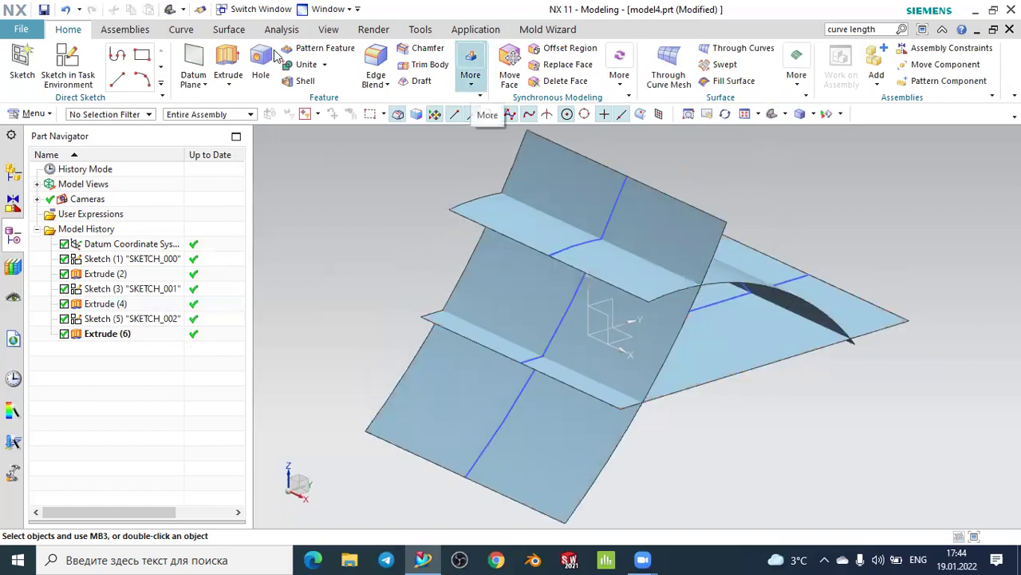
click(229, 29)
click(337, 77)
click(375, 118)
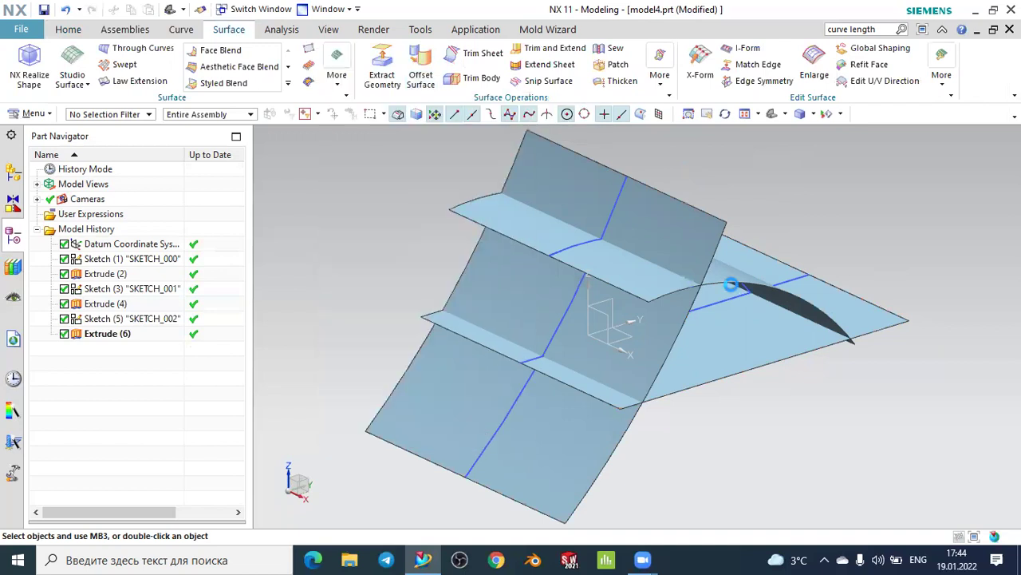
scroll(767, 287, down, 1)
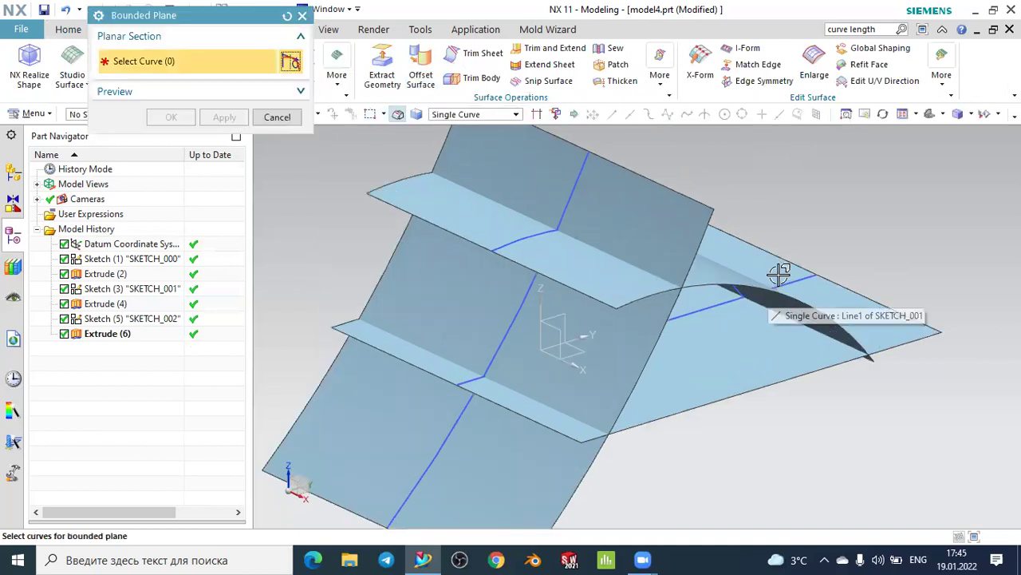
scroll(768, 287, down, 1)
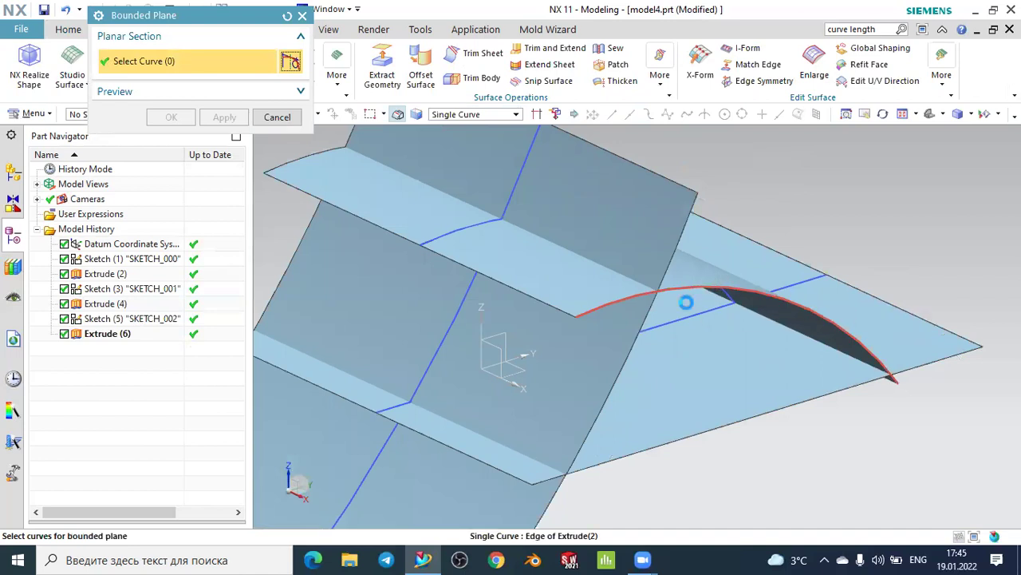
click(684, 292)
click(649, 294)
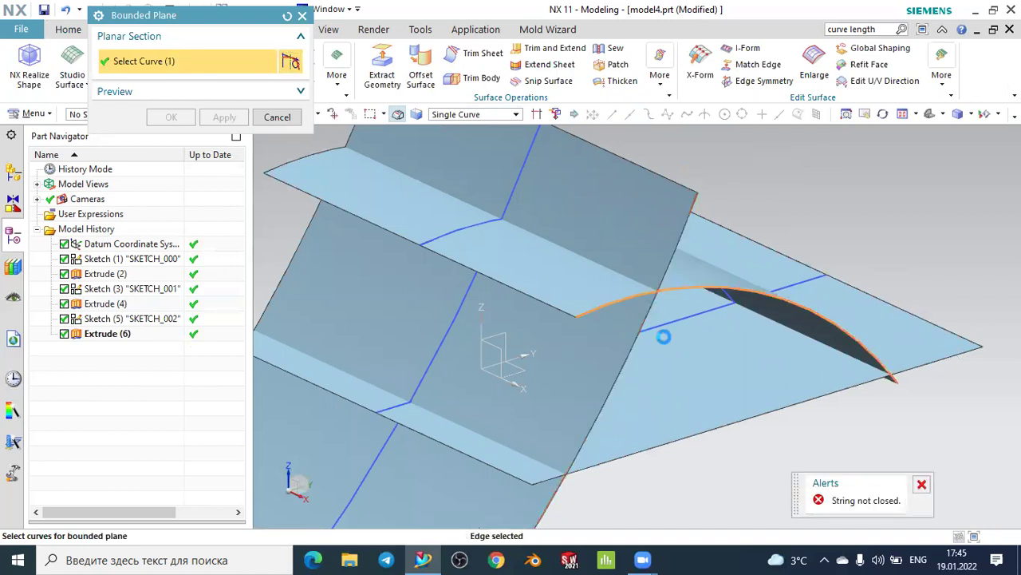
click(714, 431)
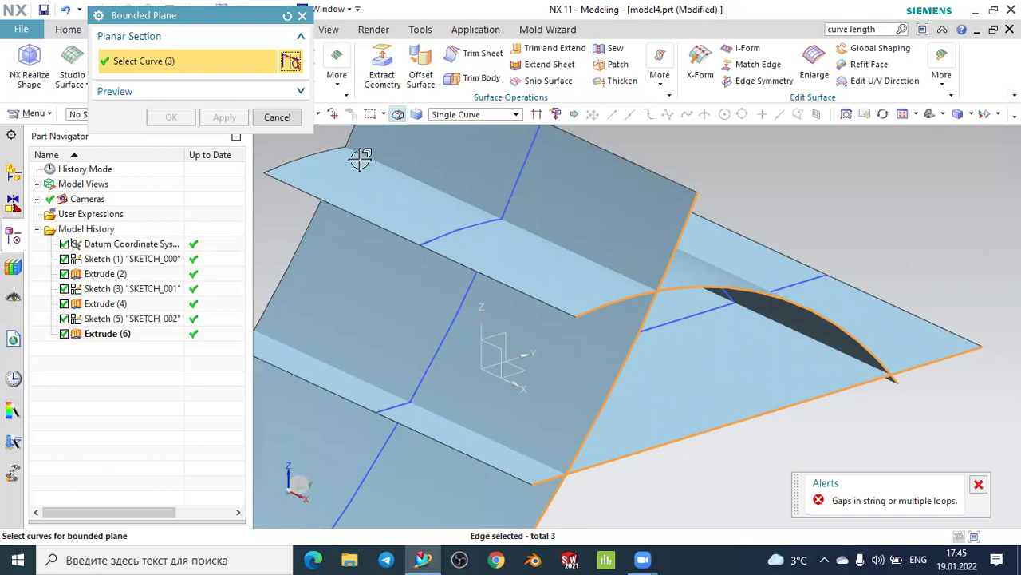
Abandon the gapped bounded plane and start a Fill Surface instead
click(302, 16)
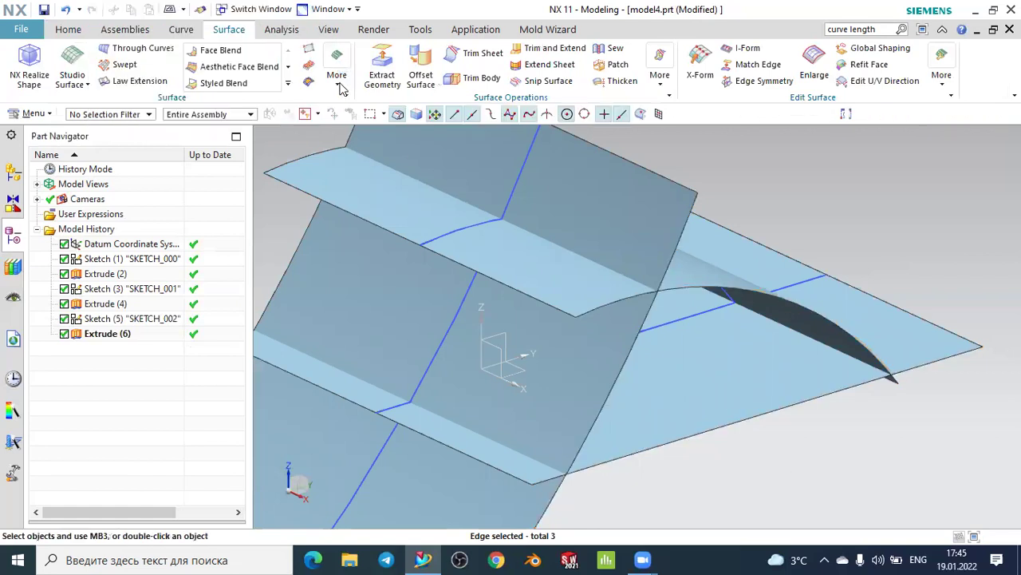
click(340, 89)
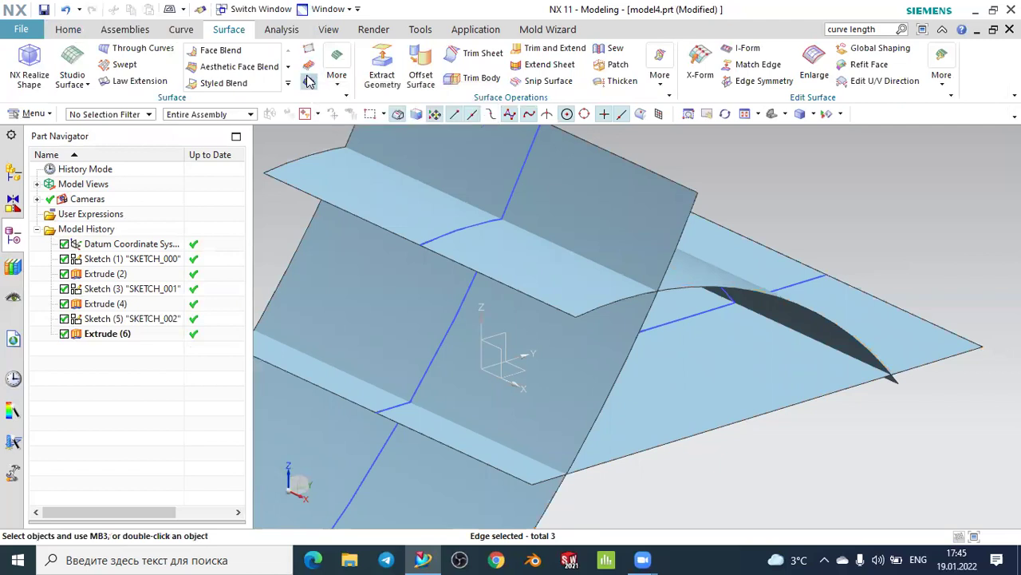
click(308, 81)
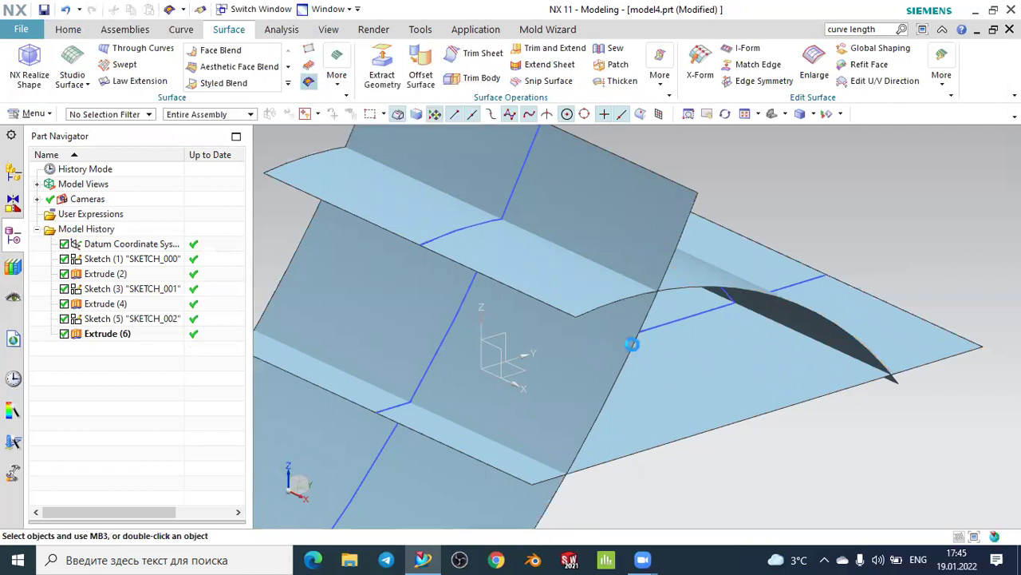
click(674, 299)
click(684, 290)
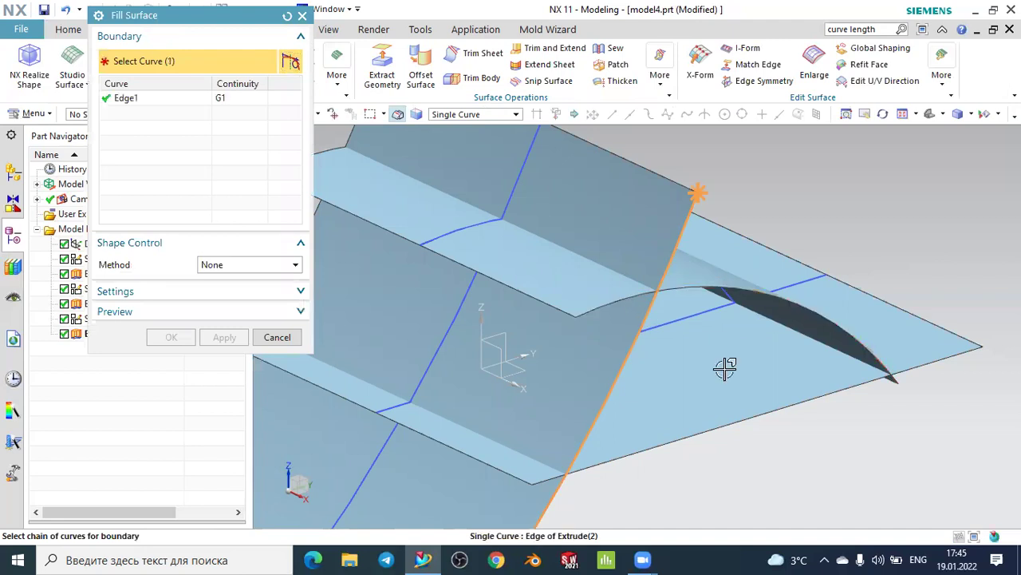
click(735, 419)
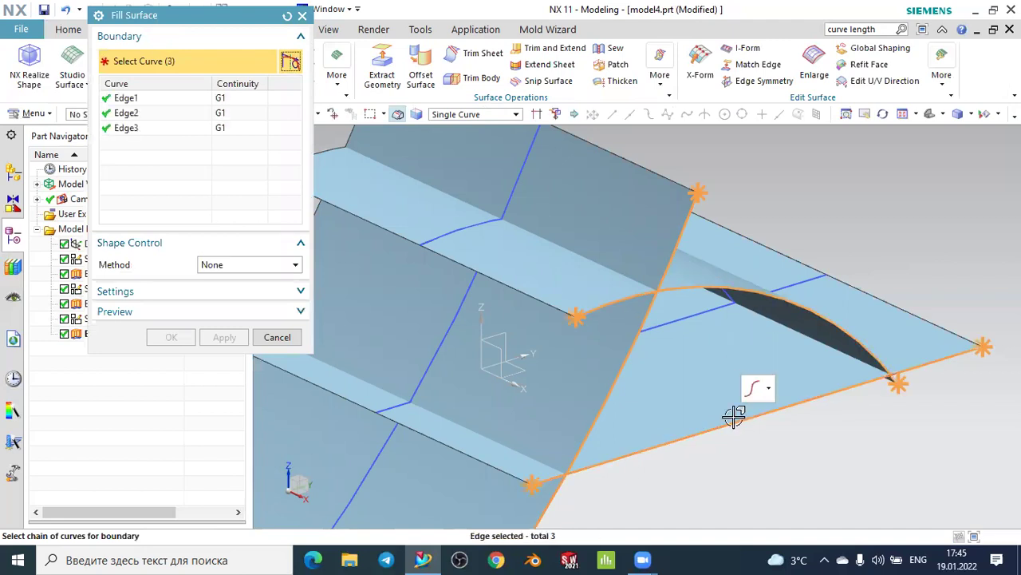
click(292, 335)
mouse_move(604, 364)
middle_down()
mouse_move(586, 388)
mouse_move(622, 401)
mouse_move(643, 423)
middle_up()
scroll(622, 296, down, 2)
scroll(604, 320, down, 2)
mouse_move(780, 341)
middle_down()
mouse_move(727, 335)
mouse_move(754, 327)
middle_up()
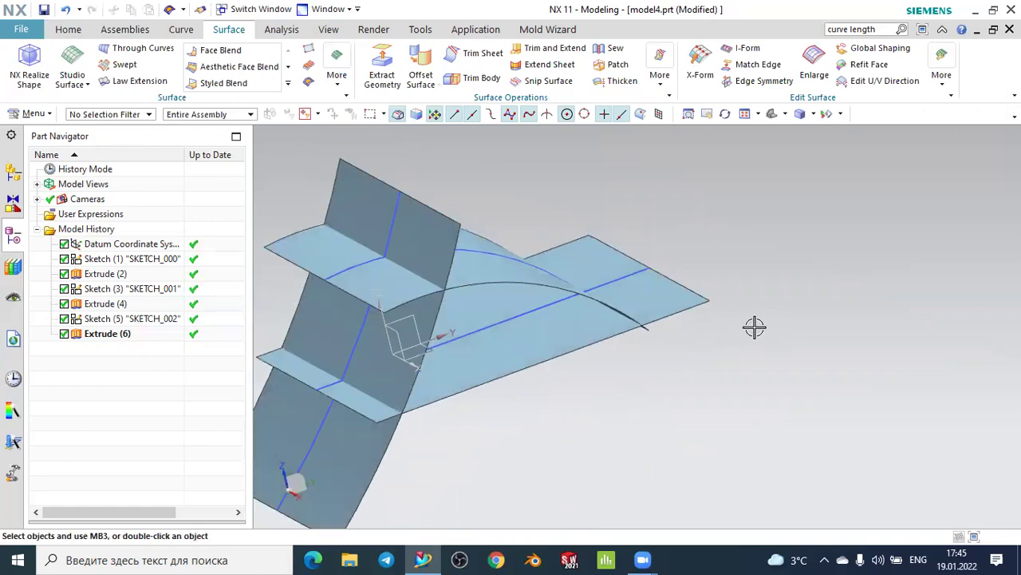
click(784, 116)
click(798, 164)
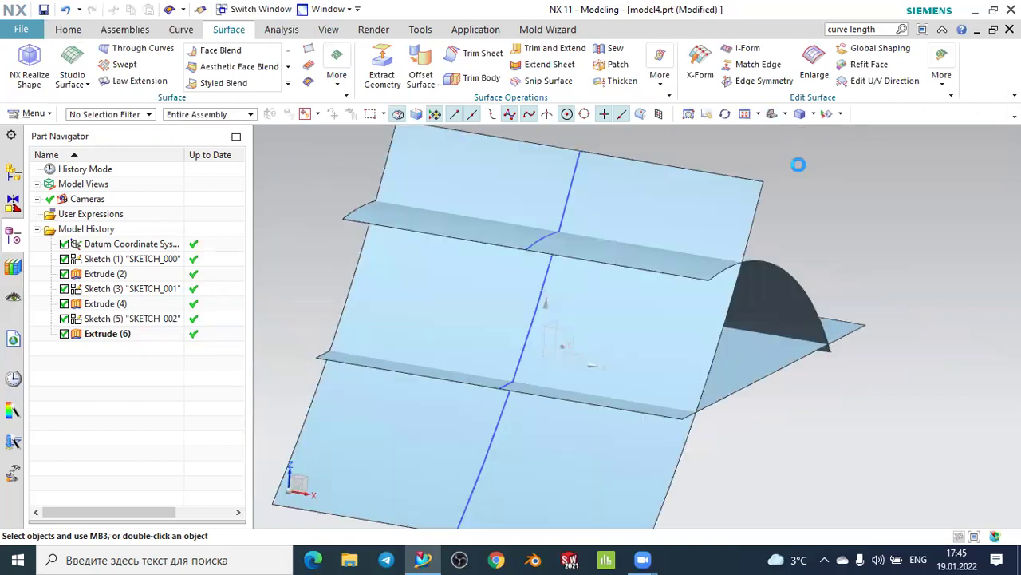
click(784, 115)
click(772, 164)
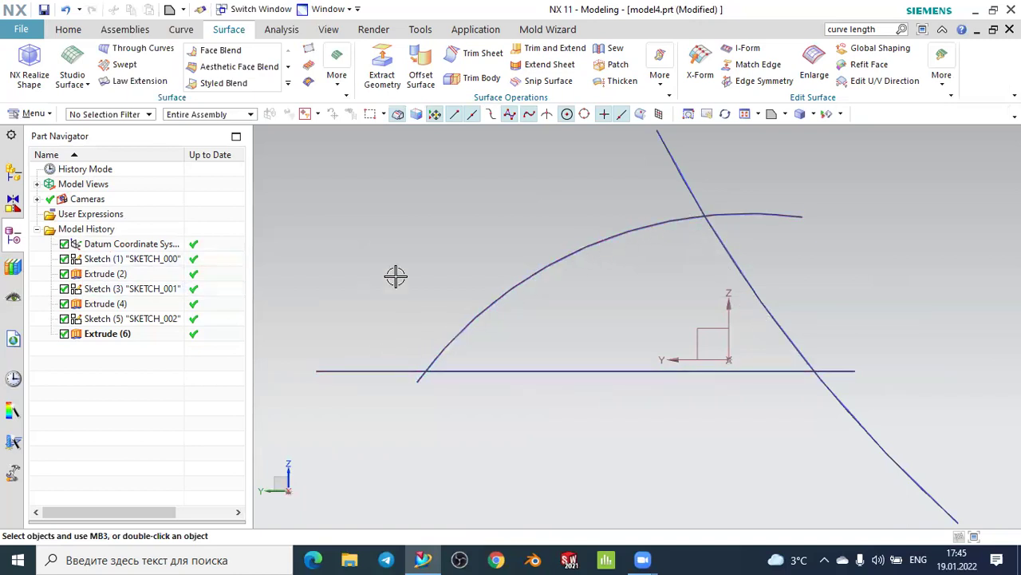
key(ctrl+shift+u)
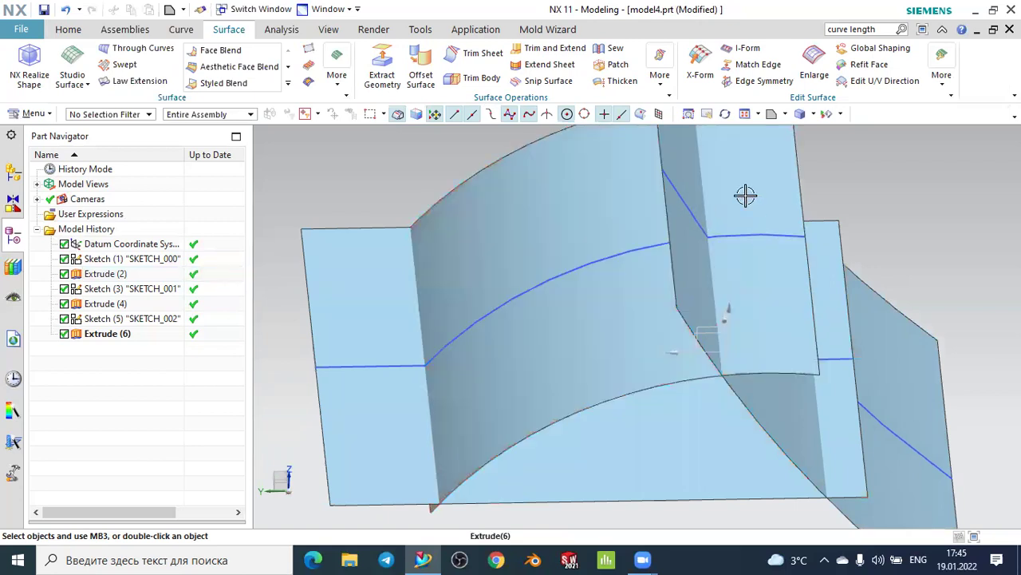
scroll(771, 164, down, 3)
click(786, 114)
click(778, 136)
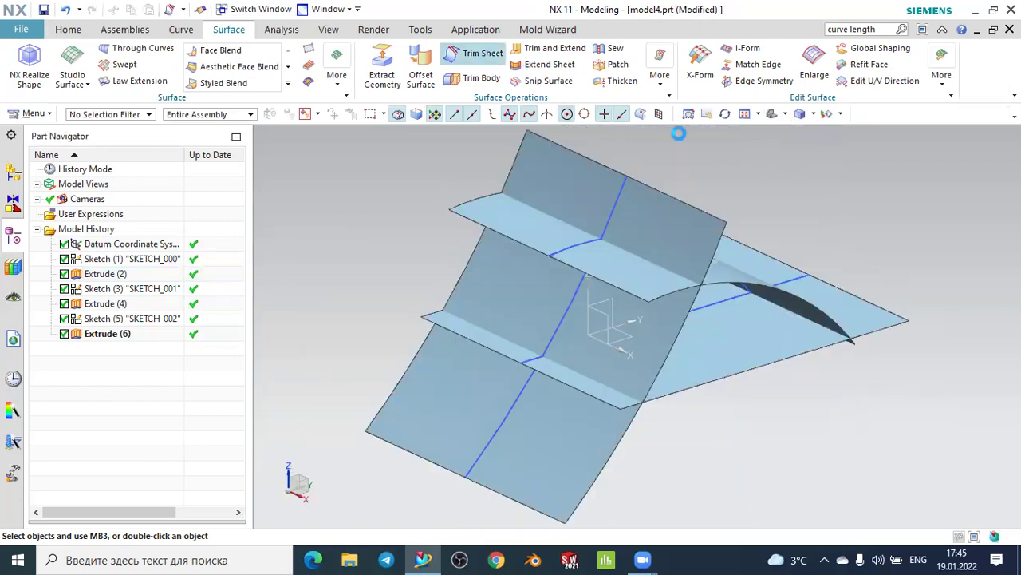
Trim the angled vertical sheet using the arched sheet as the boundary
click(479, 53)
mouse_move(809, 182)
middle_down()
mouse_move(819, 189)
mouse_move(809, 178)
middle_up()
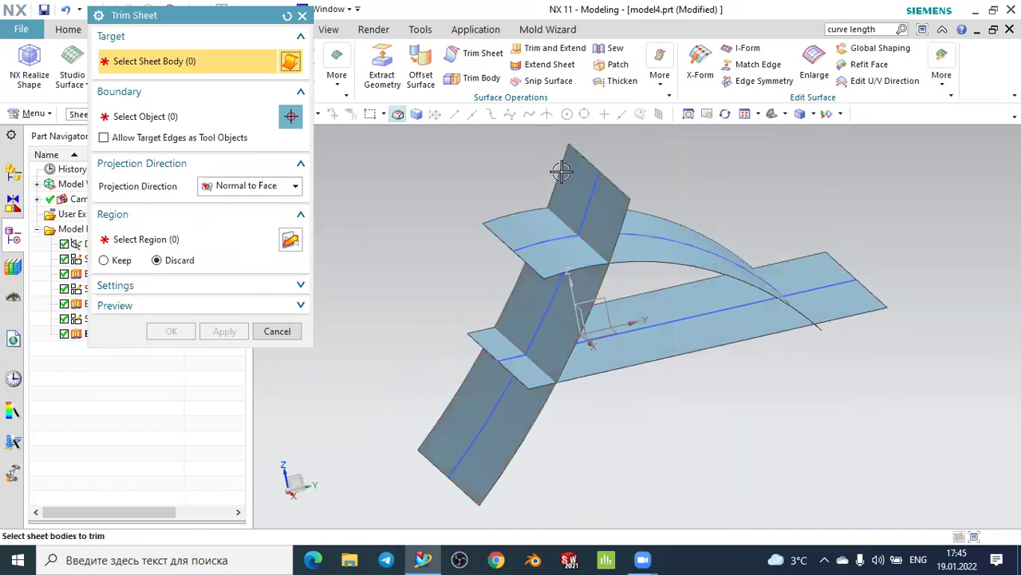
scroll(586, 155, up, 1)
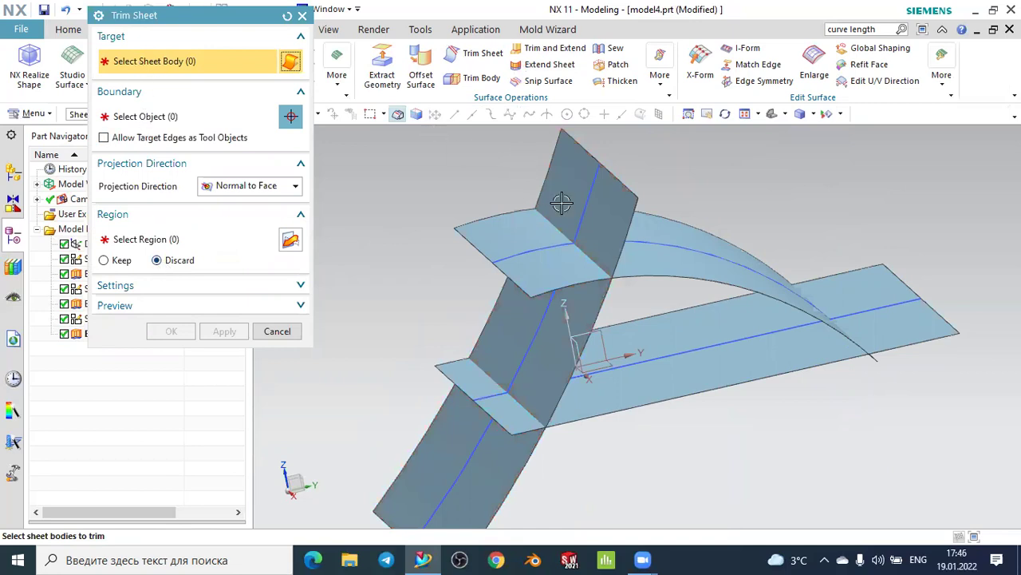
click(573, 154)
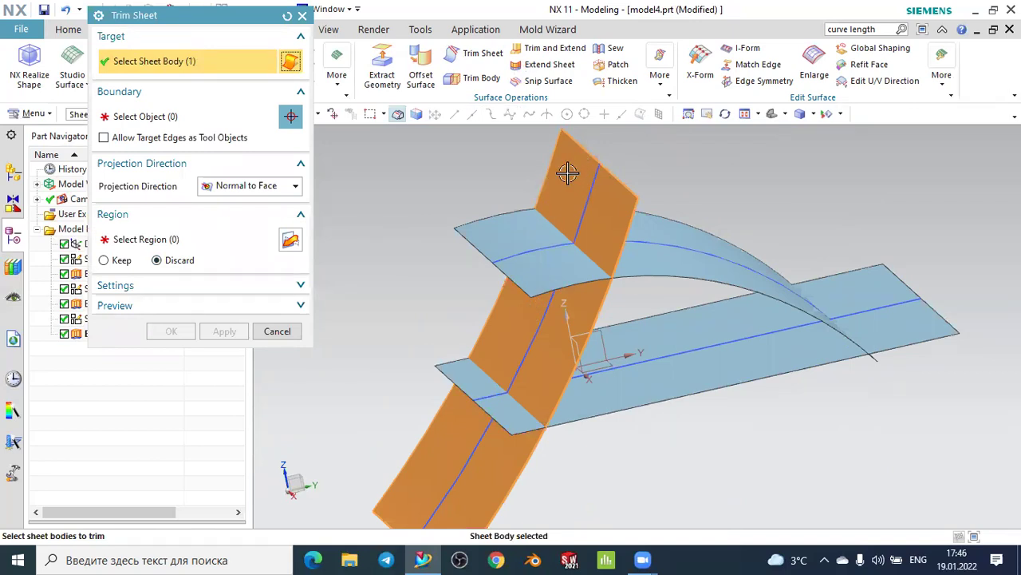
click(205, 122)
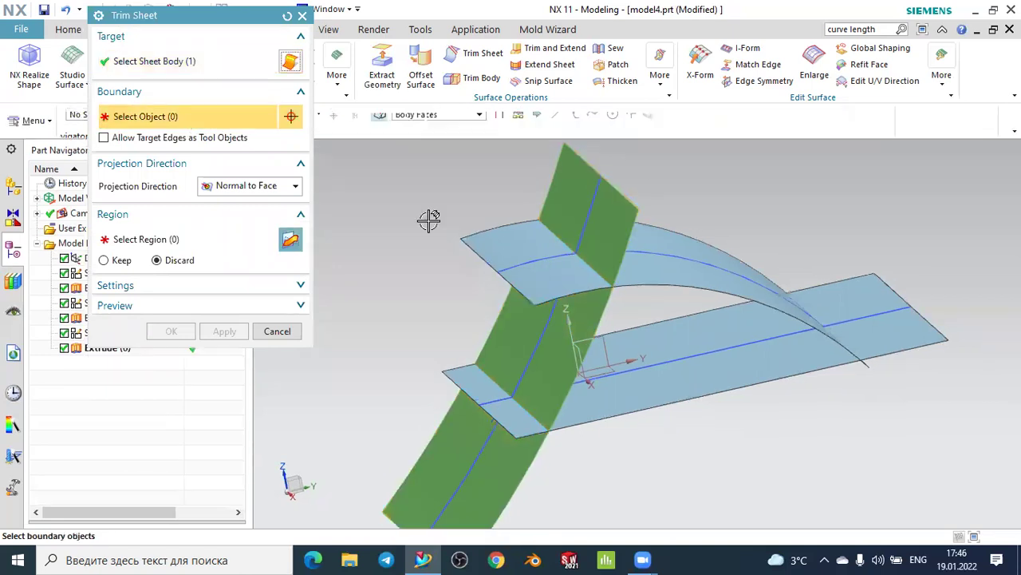
click(519, 246)
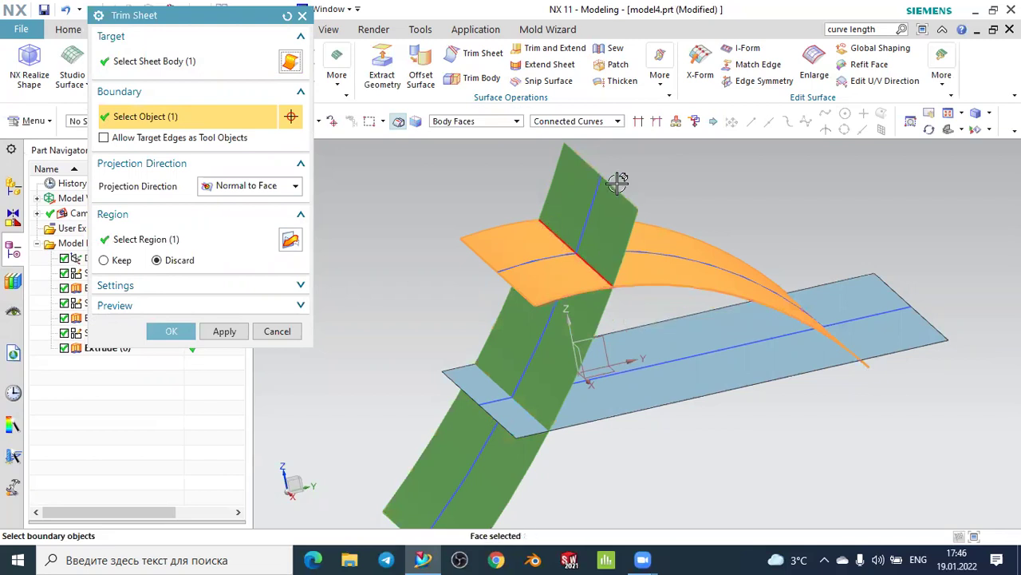
click(192, 233)
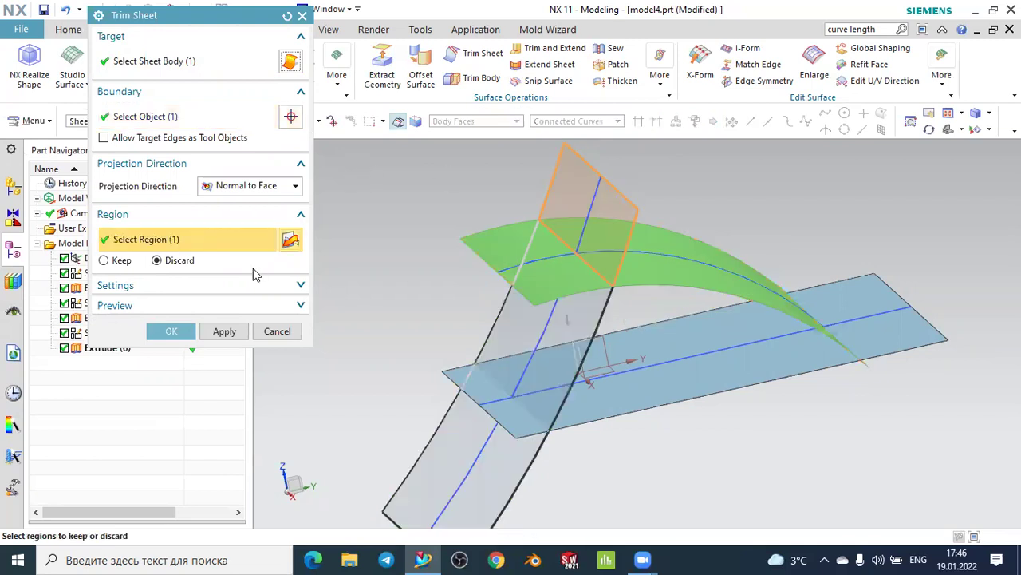
click(224, 331)
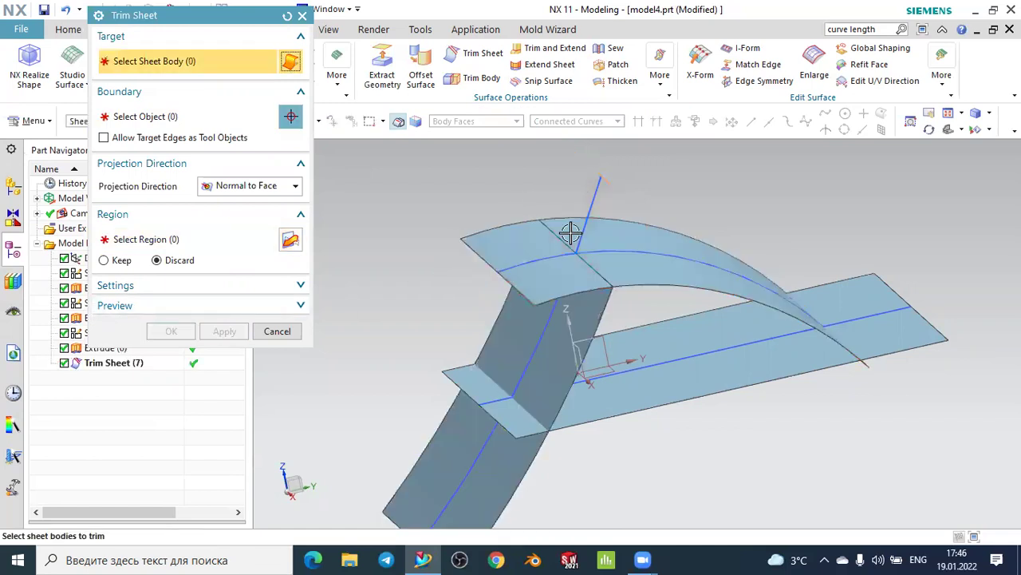
middle_drag(600, 289, 569, 422)
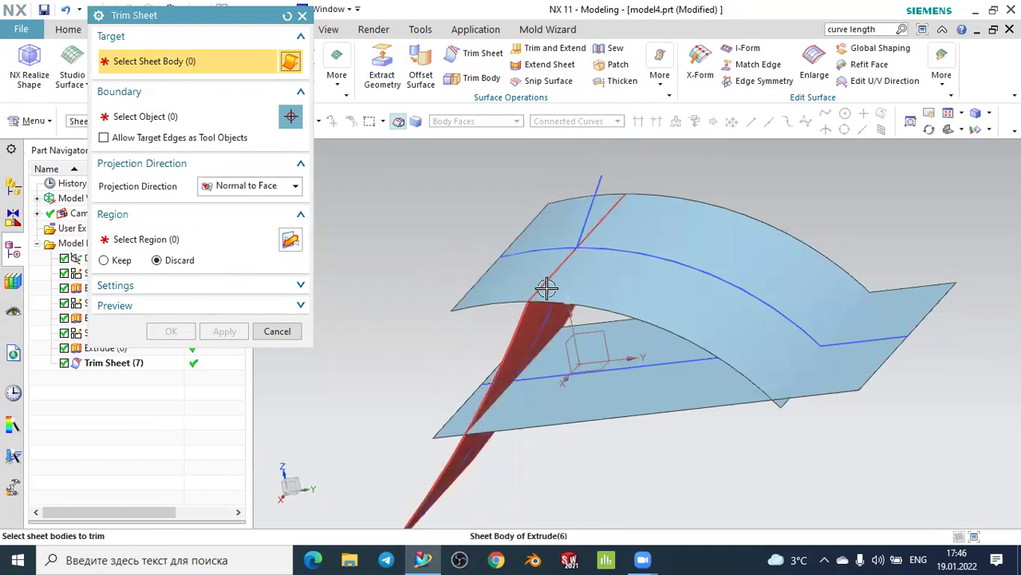
Trim the arched sheet using the angled face as the boundary
middle_drag(467, 249, 402, 234)
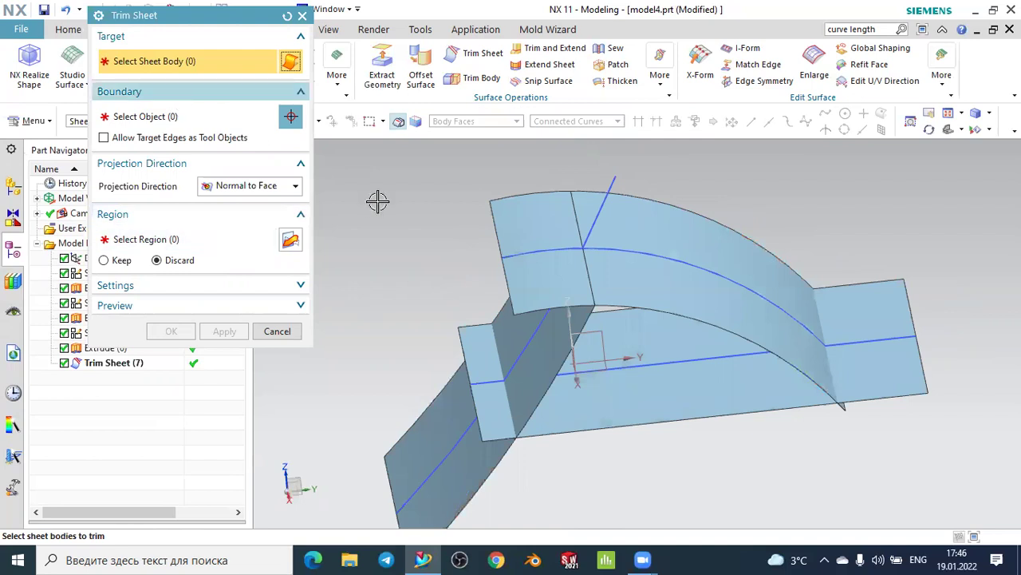
click(526, 212)
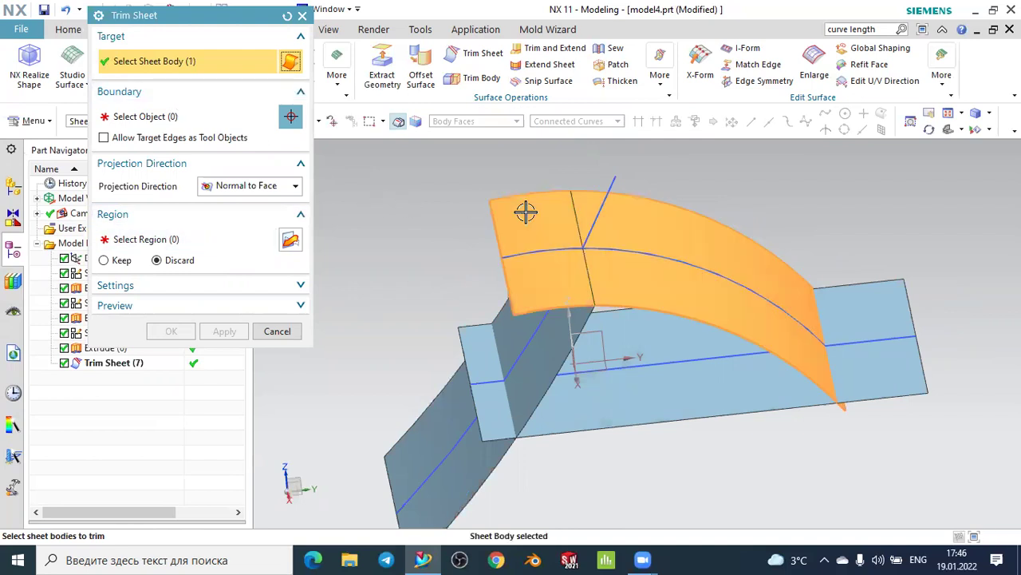
click(155, 116)
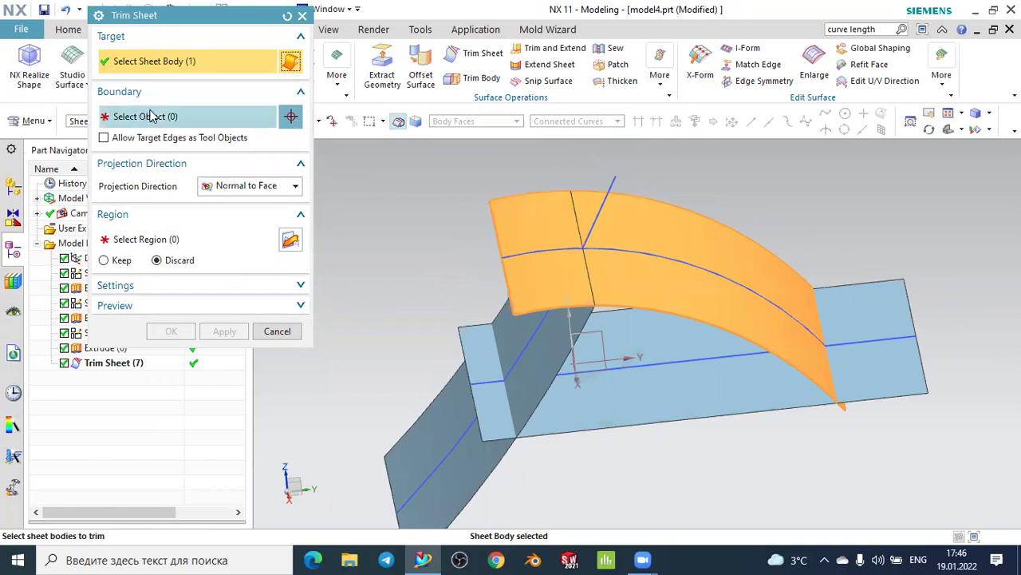
click(520, 327)
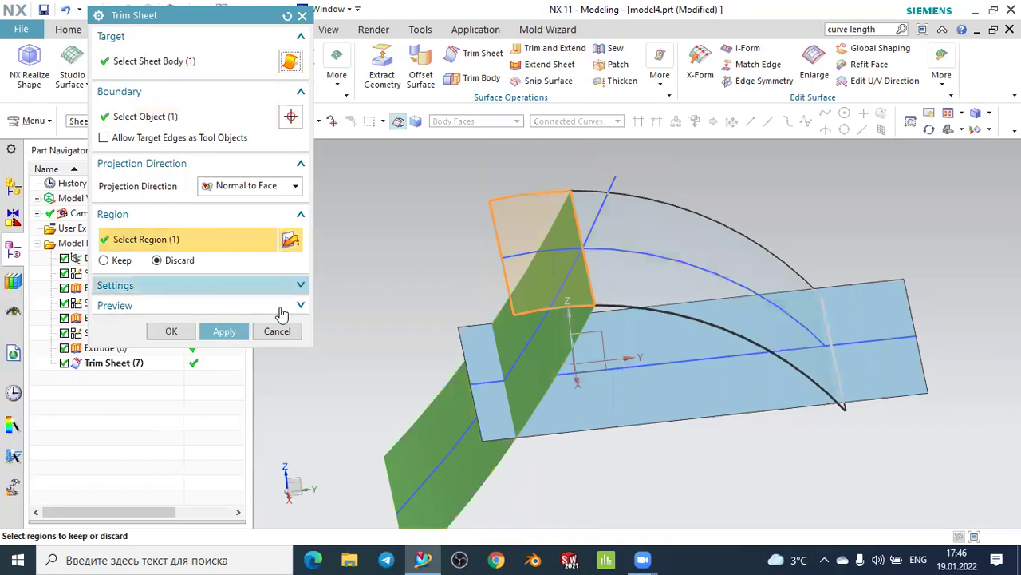
click(224, 331)
middle_drag(379, 230, 602, 241)
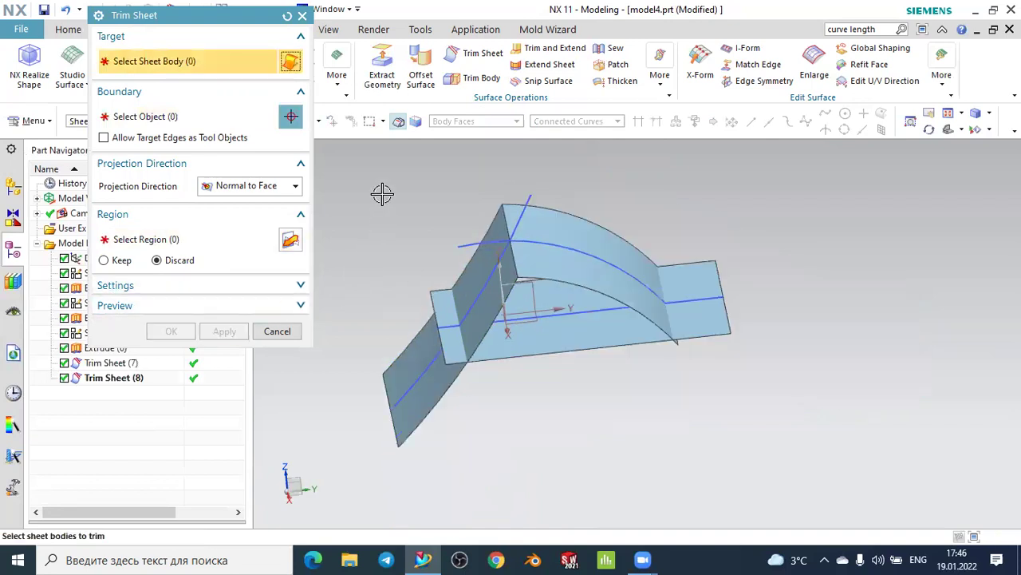
scroll(686, 260, up, 3)
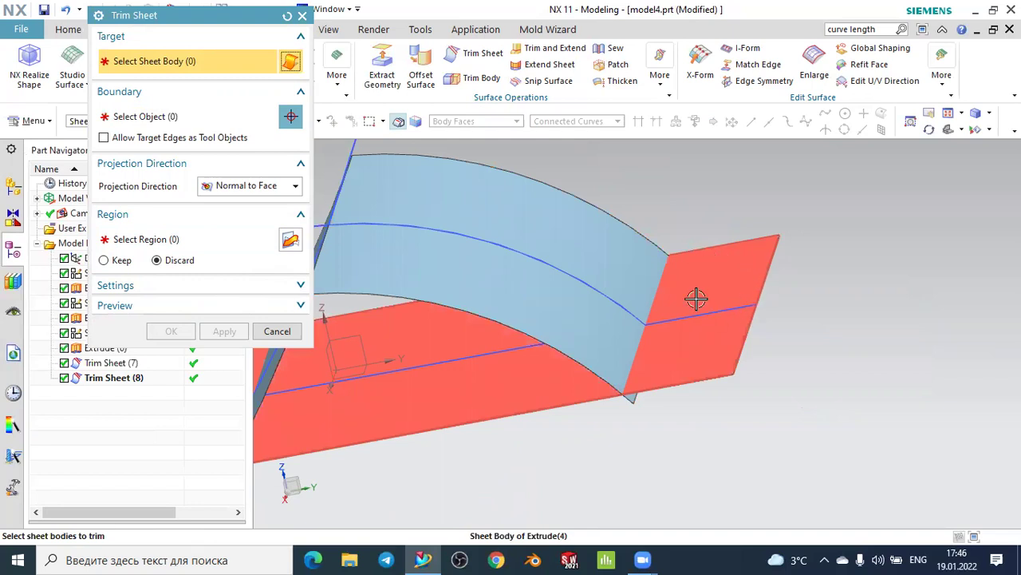
Trim the flat bottom sheet using the arched sheet as the boundary
click(714, 291)
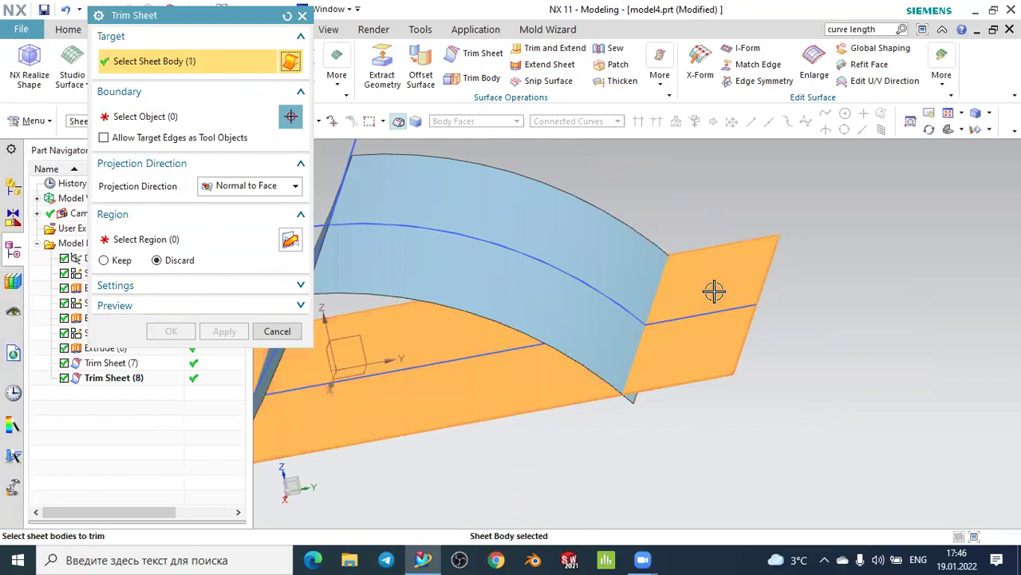
click(177, 118)
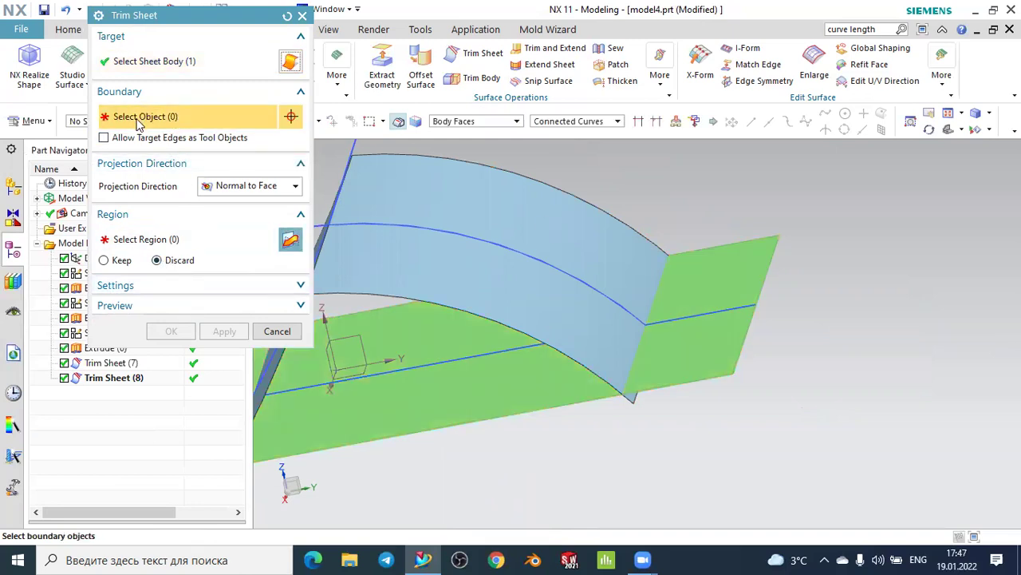
click(440, 197)
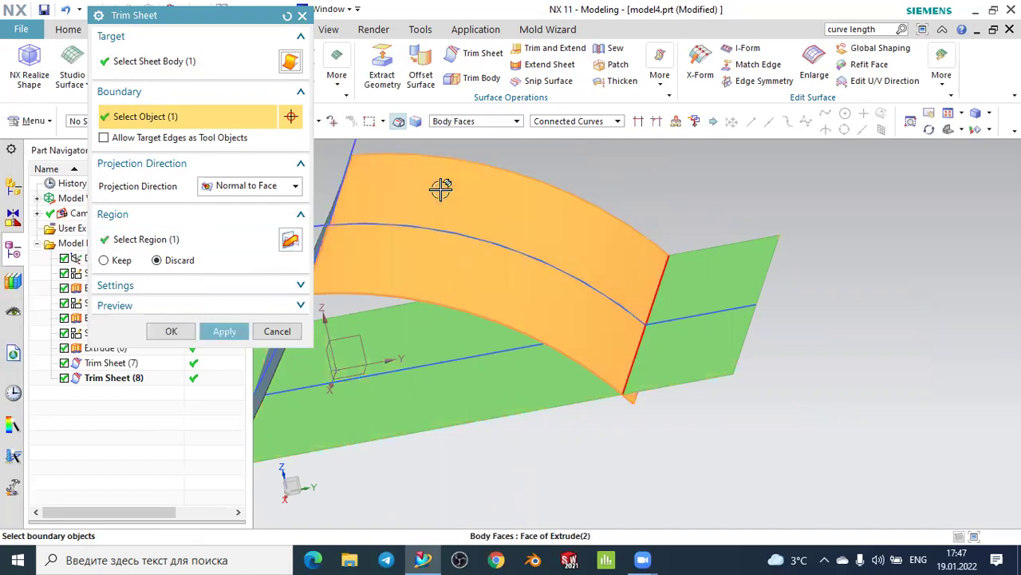
click(224, 331)
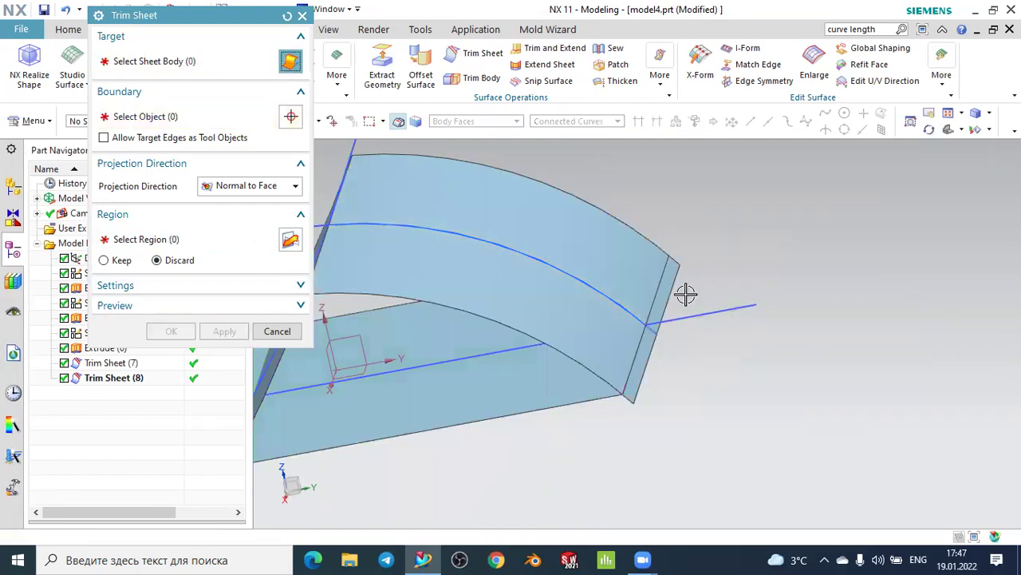
middle_drag(687, 383, 689, 292)
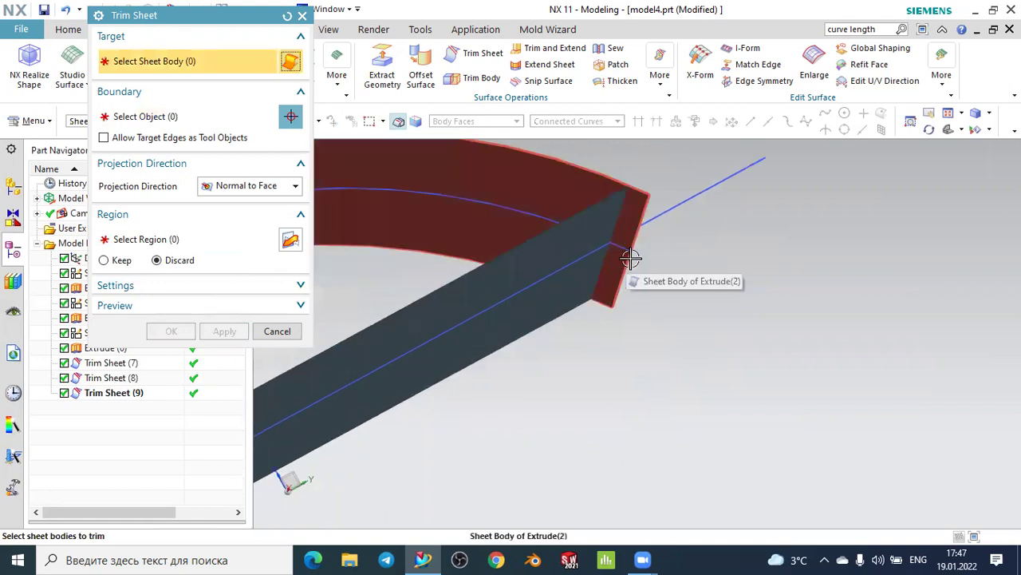
Trim the arched sheet's overhanging end against the inclined face
click(633, 216)
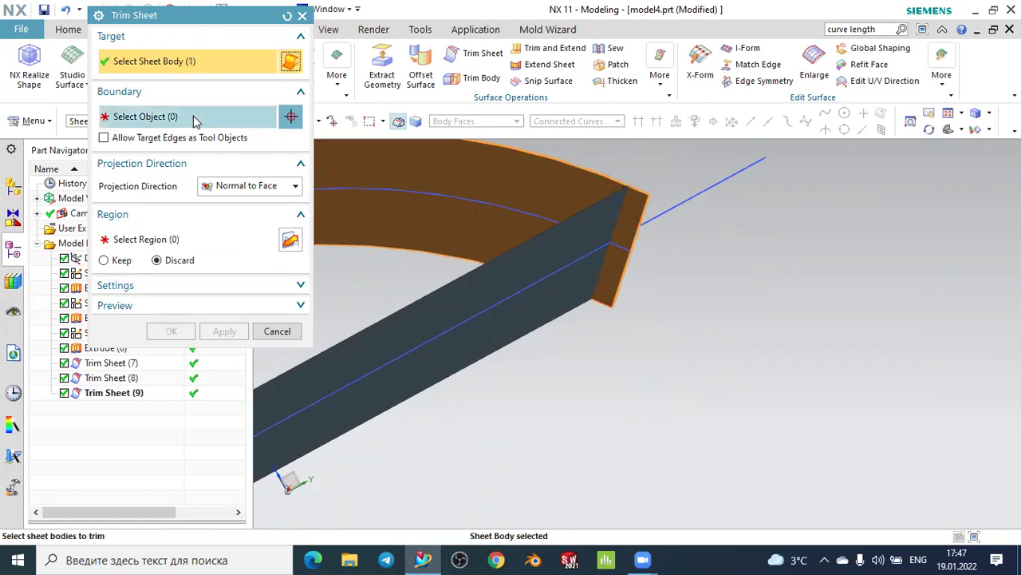
click(543, 244)
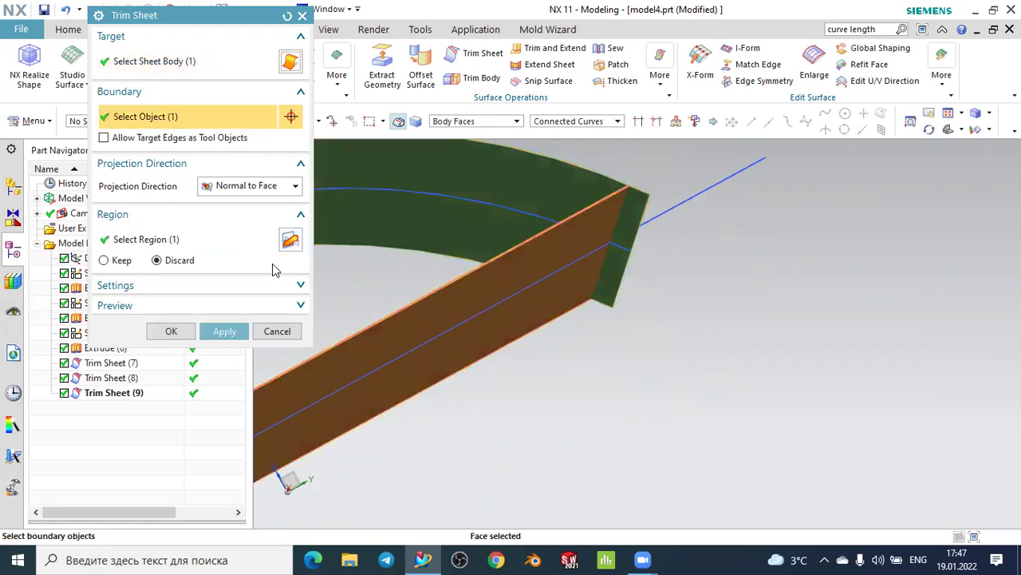
click(226, 330)
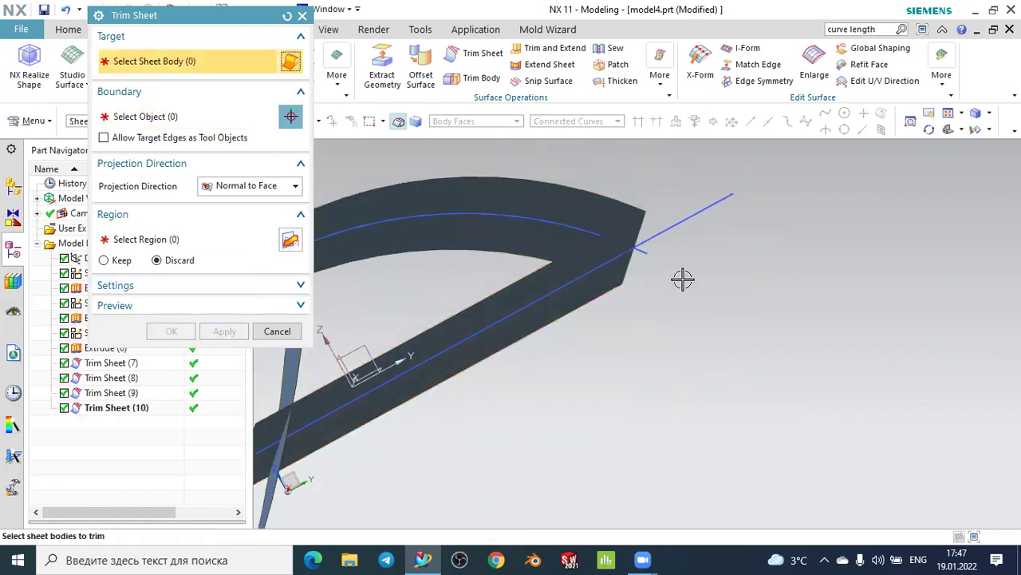
mouse_move(694, 324)
middle_down()
mouse_move(689, 290)
mouse_move(647, 301)
middle_up()
scroll(383, 356, up, 2)
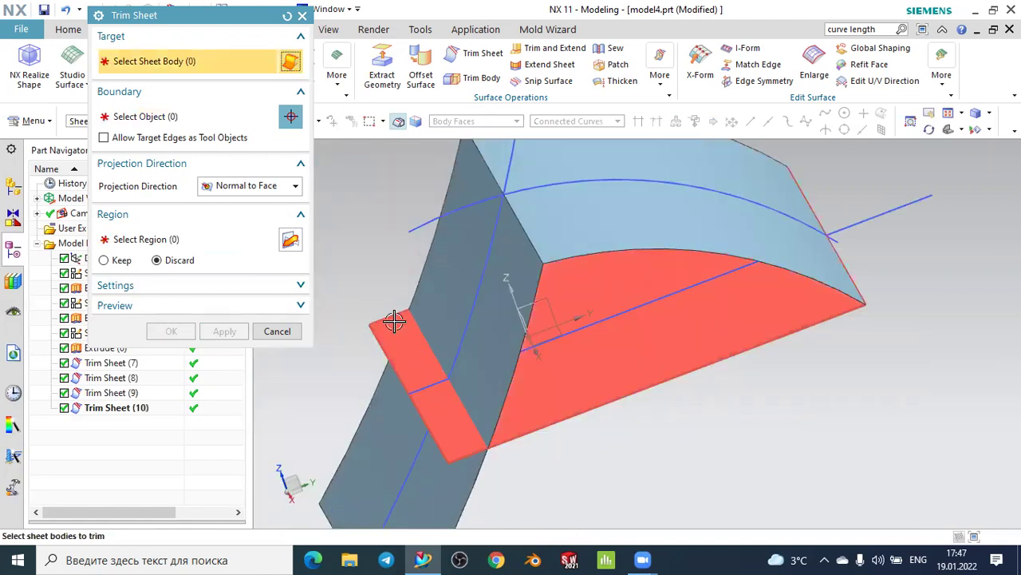
Trim the sheet body against the inclined face, creating Trim Sheet (11)
click(396, 324)
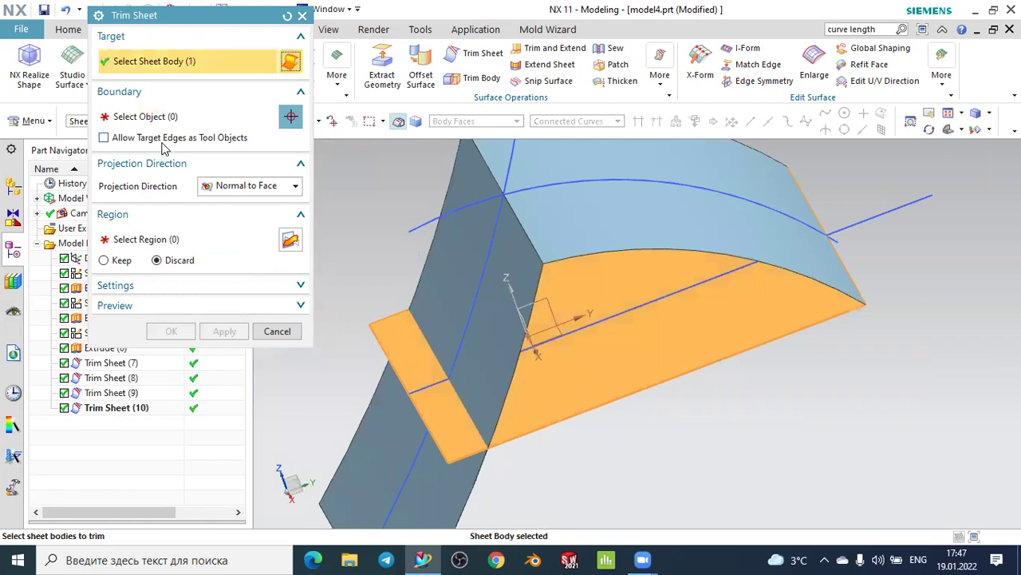
click(148, 120)
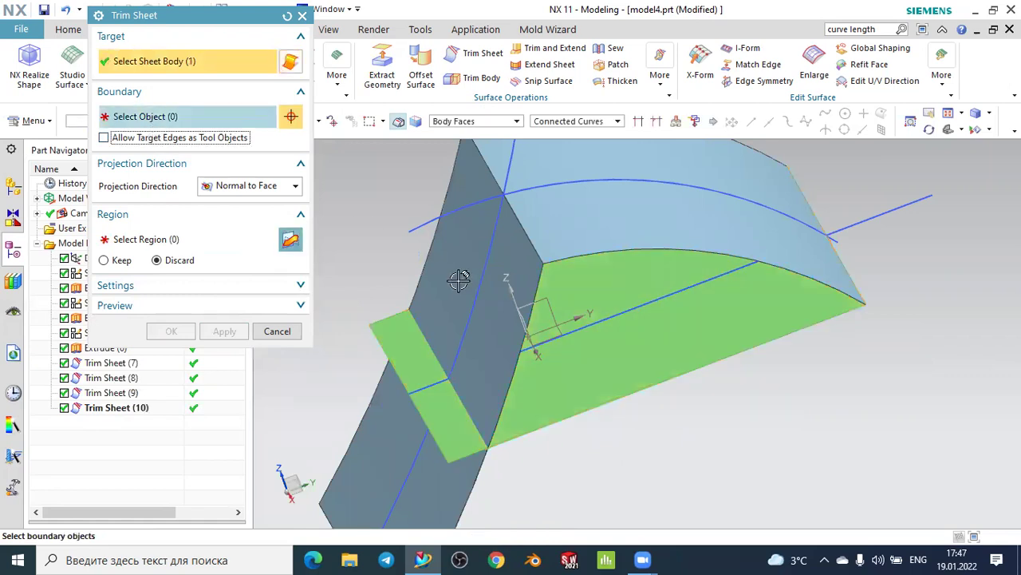
click(437, 234)
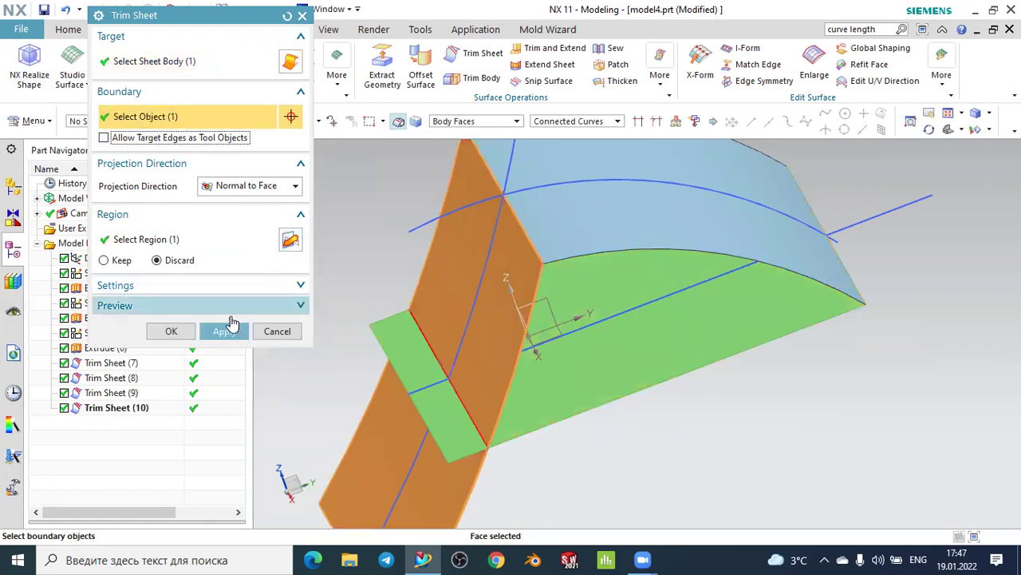
click(222, 329)
Trim the next sheet body against the lower face, creating Trim Sheet (12)
mouse_move(384, 299)
middle_down()
mouse_move(499, 410)
mouse_move(415, 387)
middle_up()
click(415, 386)
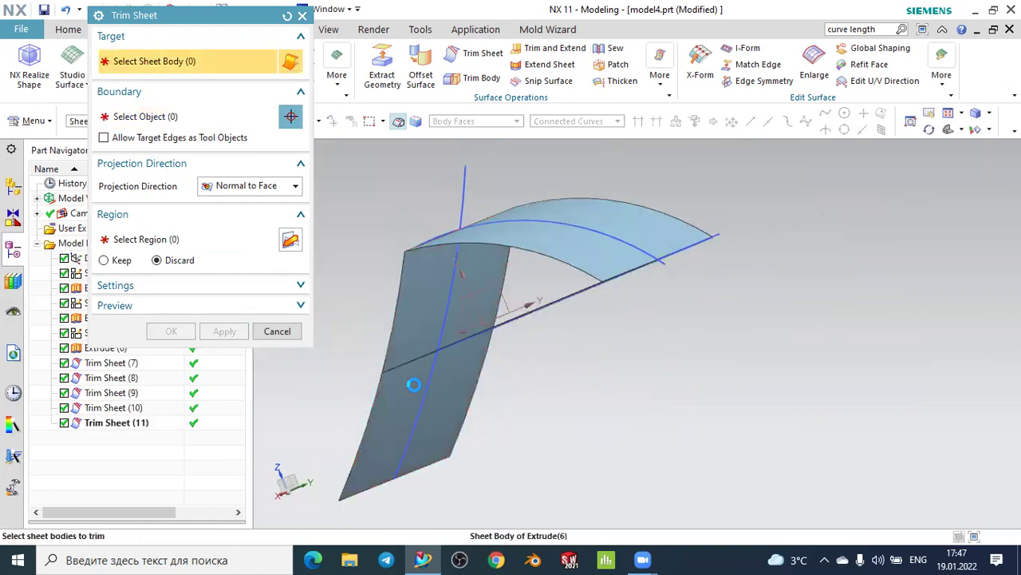
click(164, 117)
middle_drag(380, 207, 397, 216)
click(486, 293)
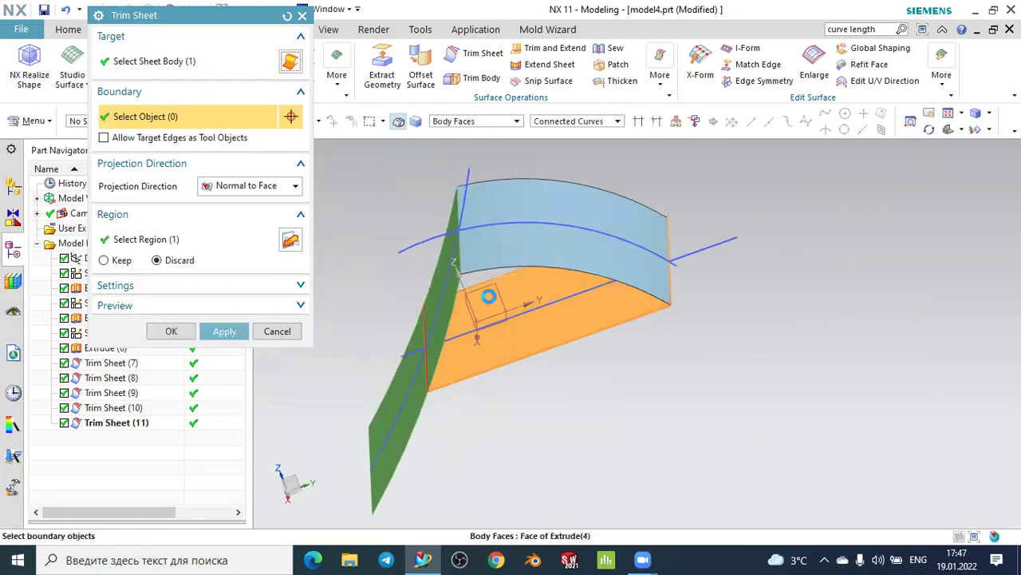
click(179, 332)
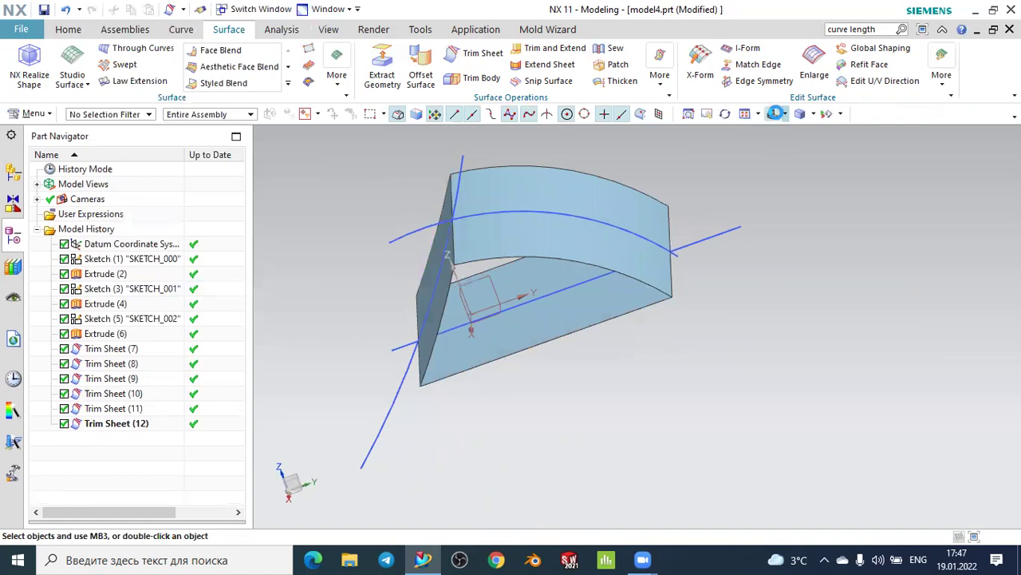
Hide all sketches through Show and Hide (Ctrl+W), leaving only the trimmed wedge sheets visible
middle_drag(759, 200, 748, 214)
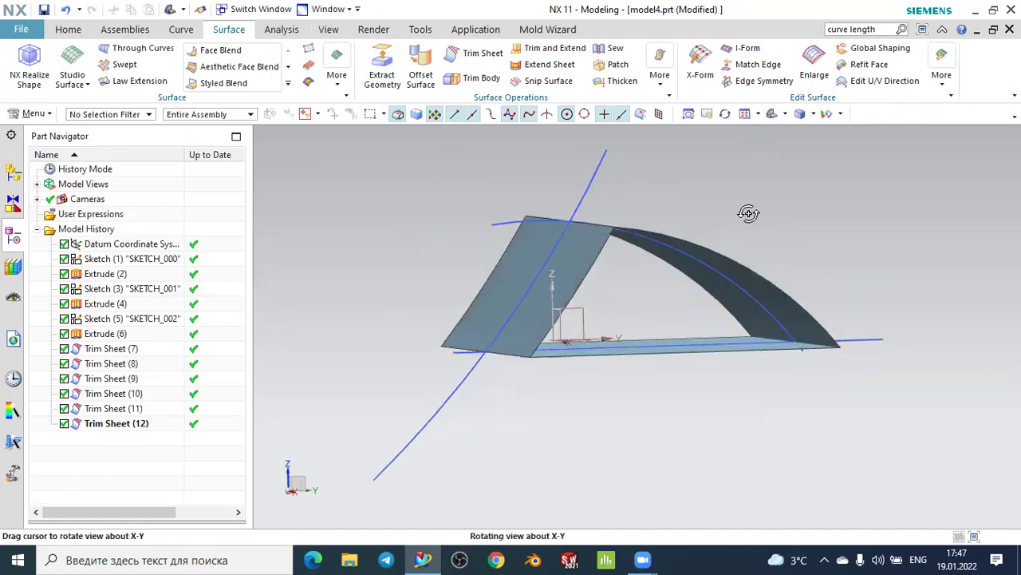
middle_drag(748, 213, 754, 208)
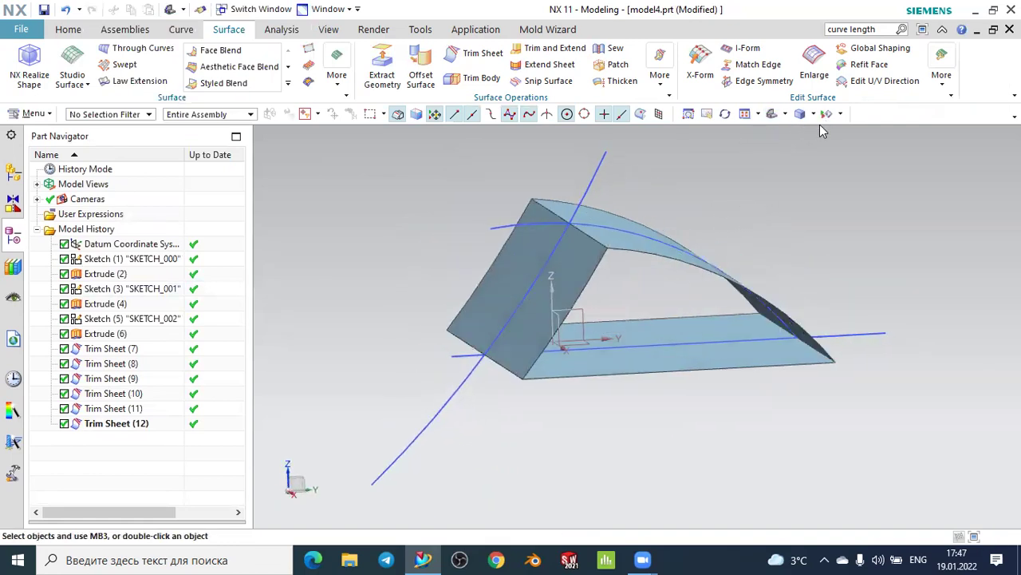
click(828, 113)
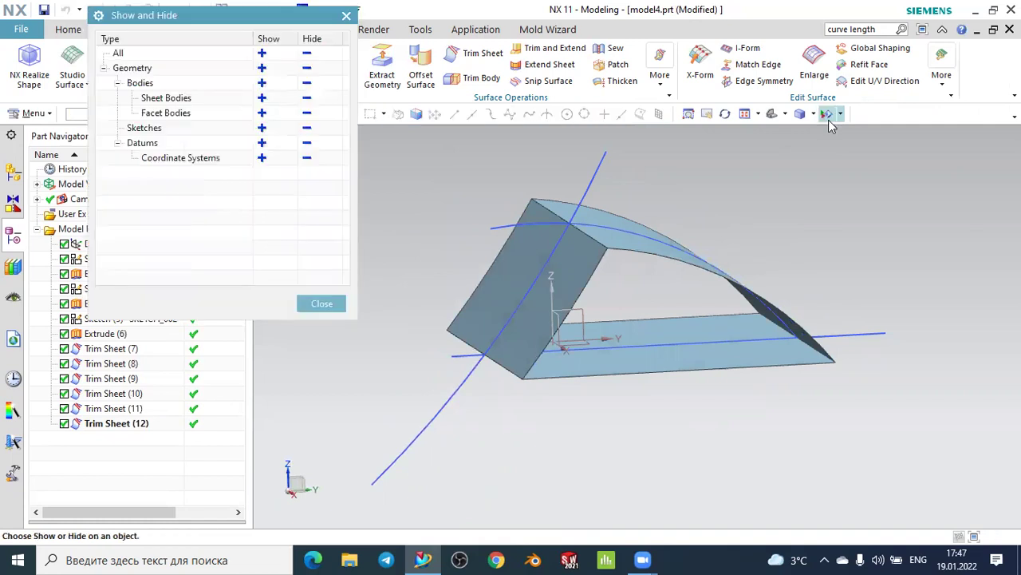
click(307, 128)
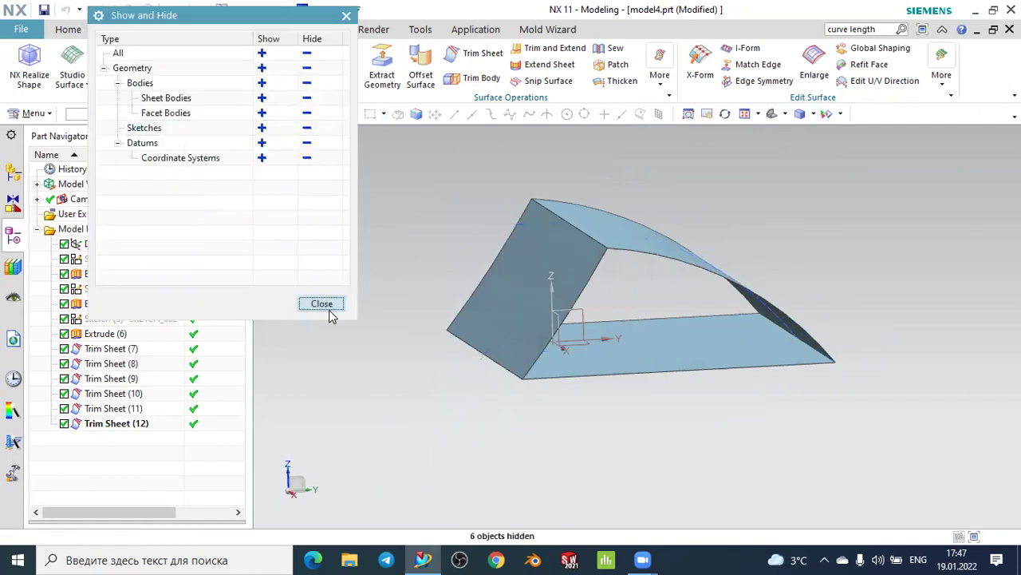
click(323, 304)
mouse_move(417, 274)
middle_down()
mouse_move(548, 297)
mouse_move(452, 269)
mouse_move(409, 276)
middle_up()
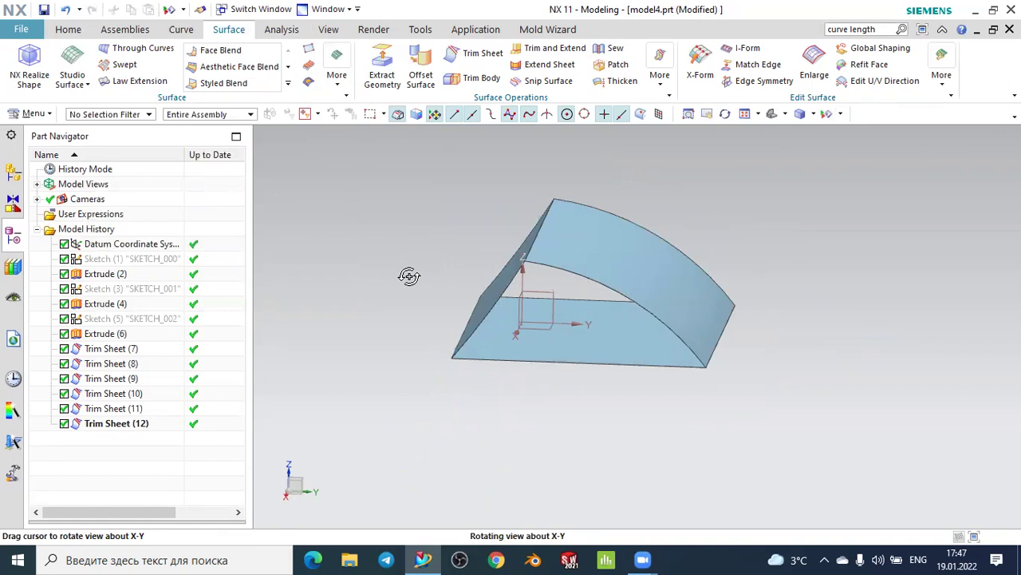
middle_drag(412, 274, 433, 277)
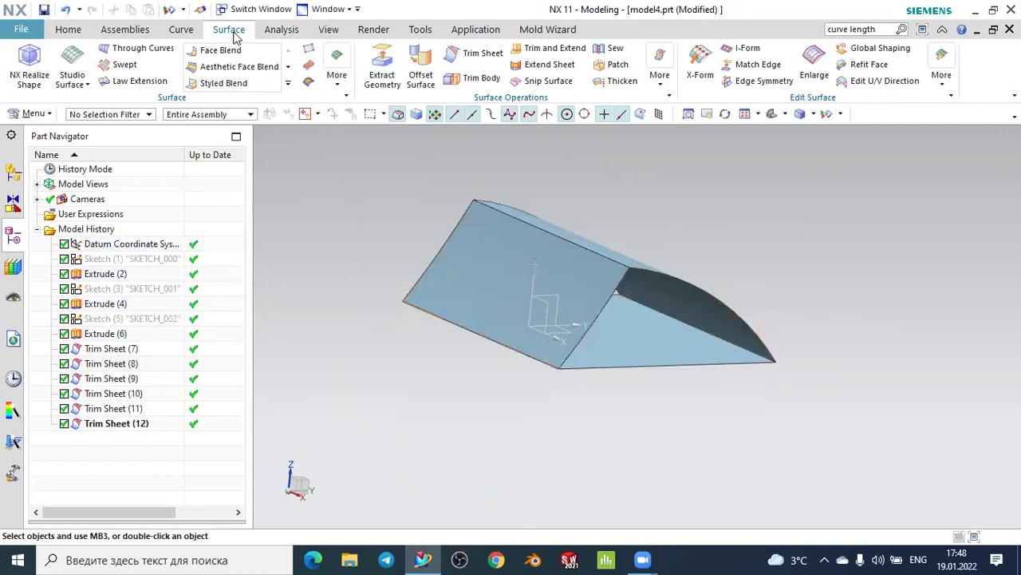
Cap the wedge's open curved end with a Bounded Plane through its three edges
click(337, 72)
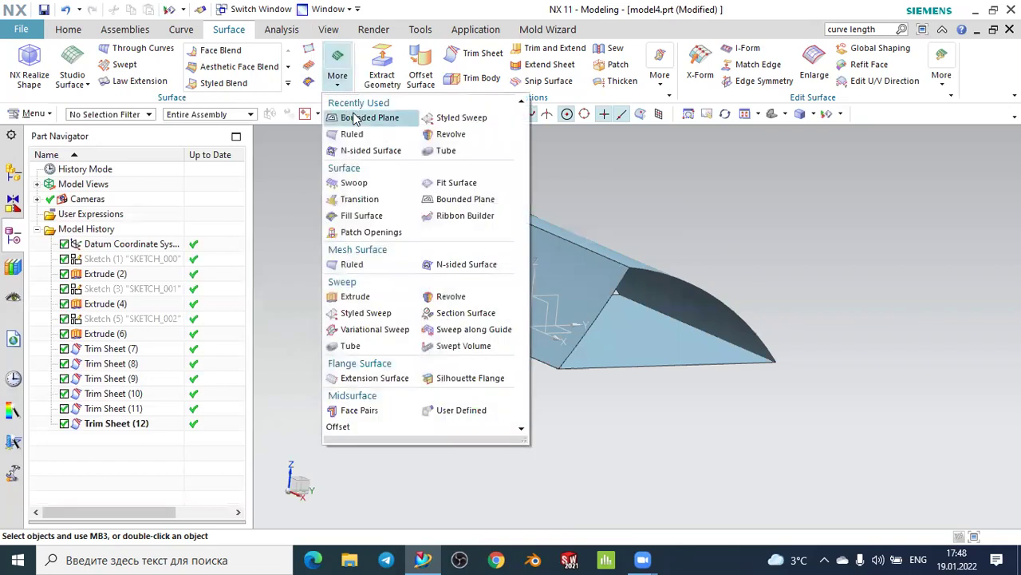
click(351, 117)
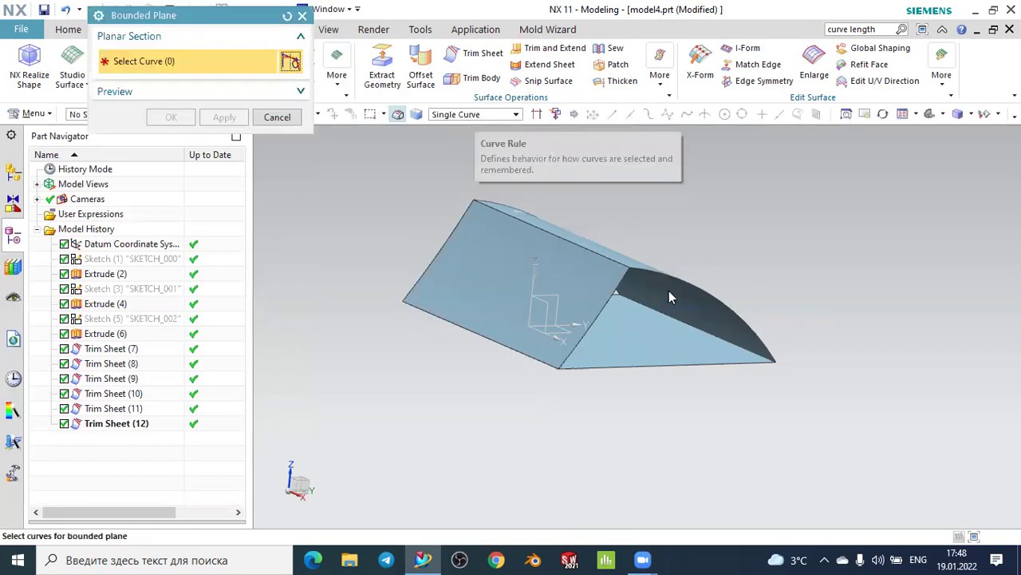
scroll(666, 294, up, 2)
click(612, 254)
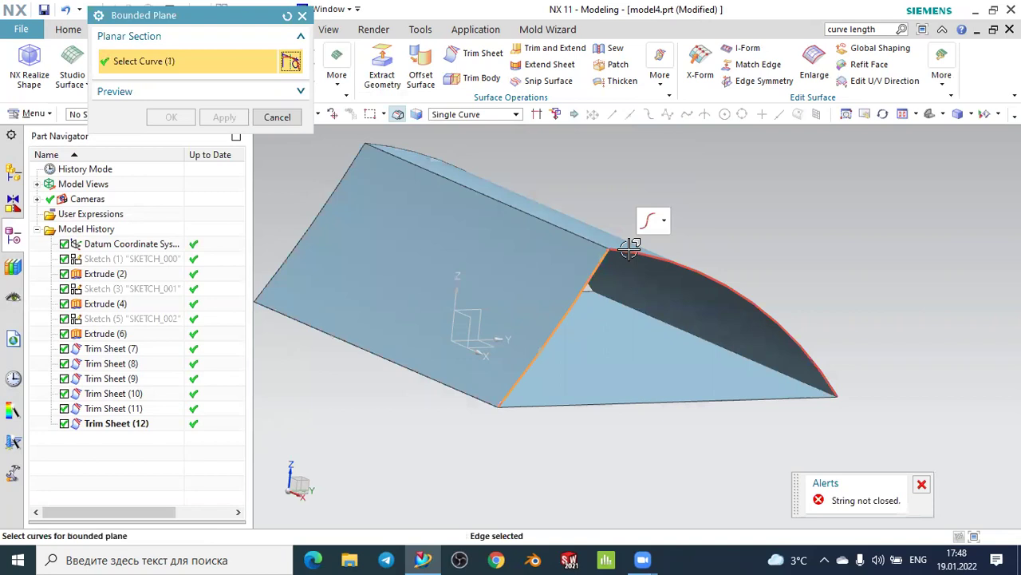
click(638, 402)
click(644, 394)
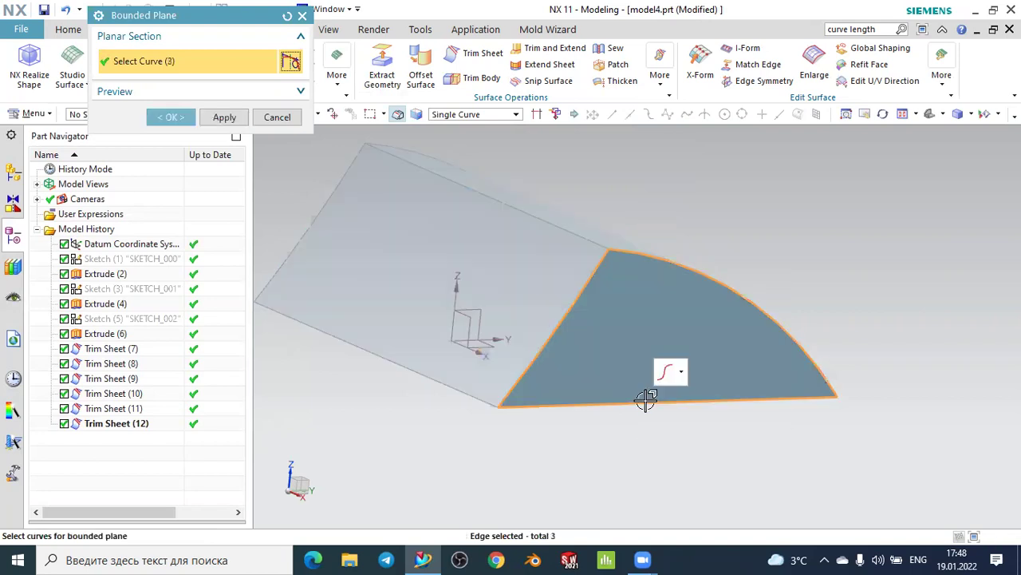
click(177, 117)
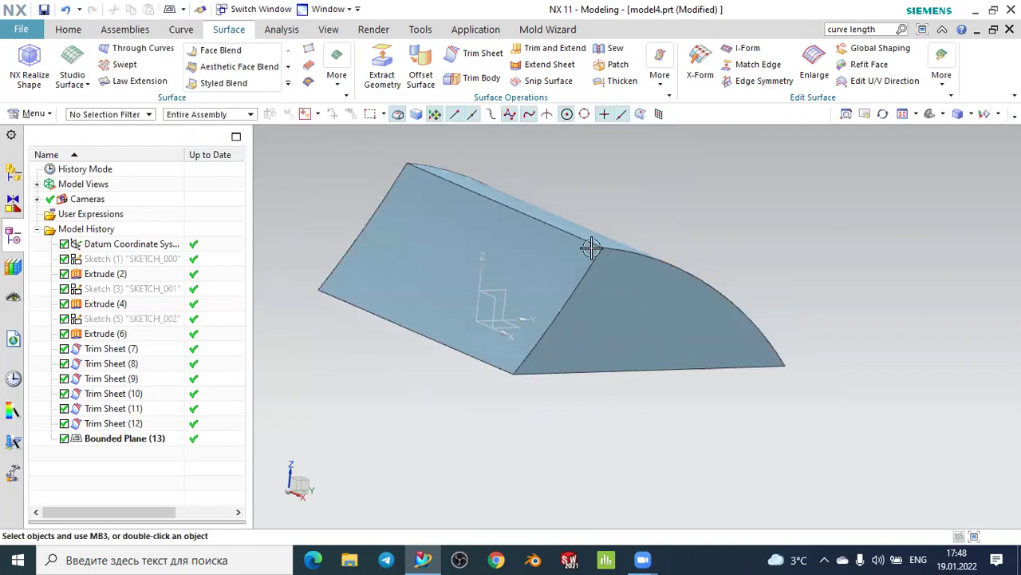
scroll(598, 248, down, 2)
middle_drag(797, 318, 816, 358)
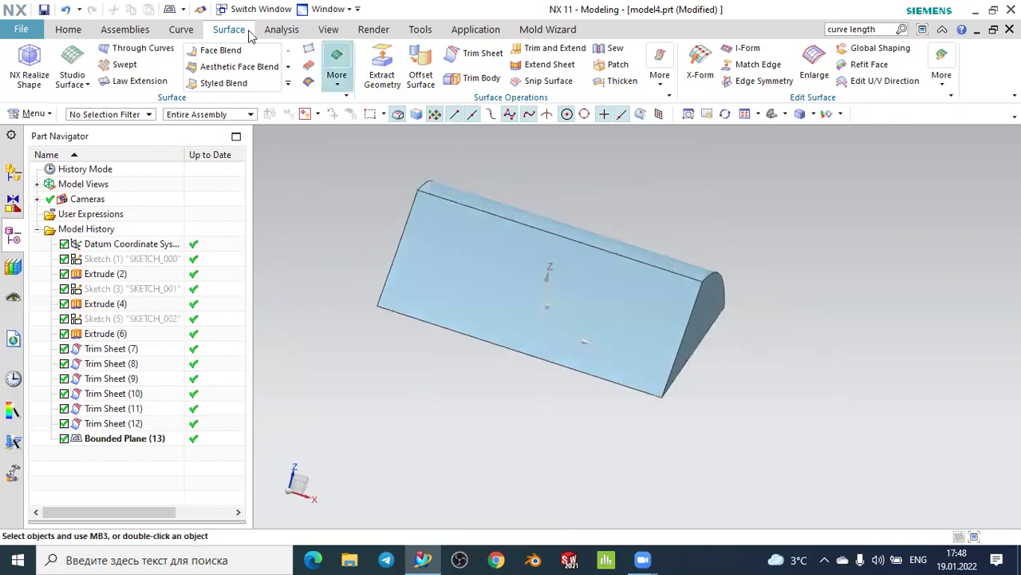
Mirror the Bounded Plane end cap across the YZ datum plane to close the opposite end
click(69, 30)
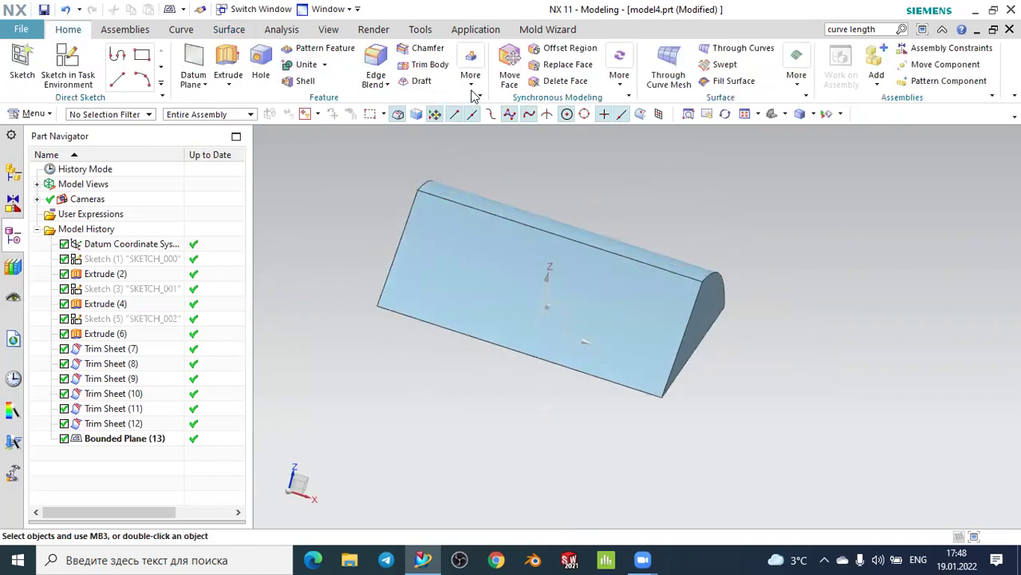
click(473, 84)
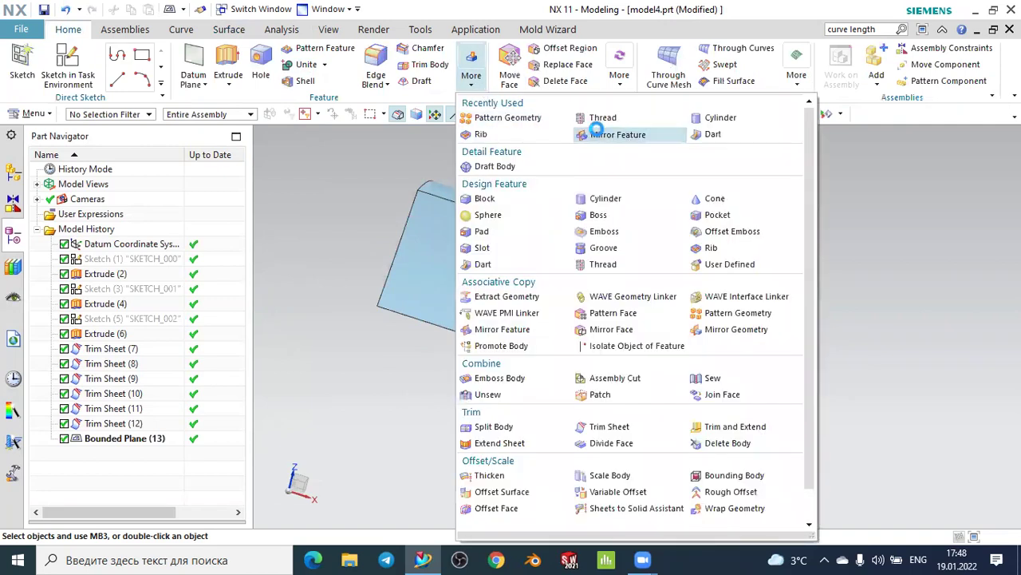
click(606, 134)
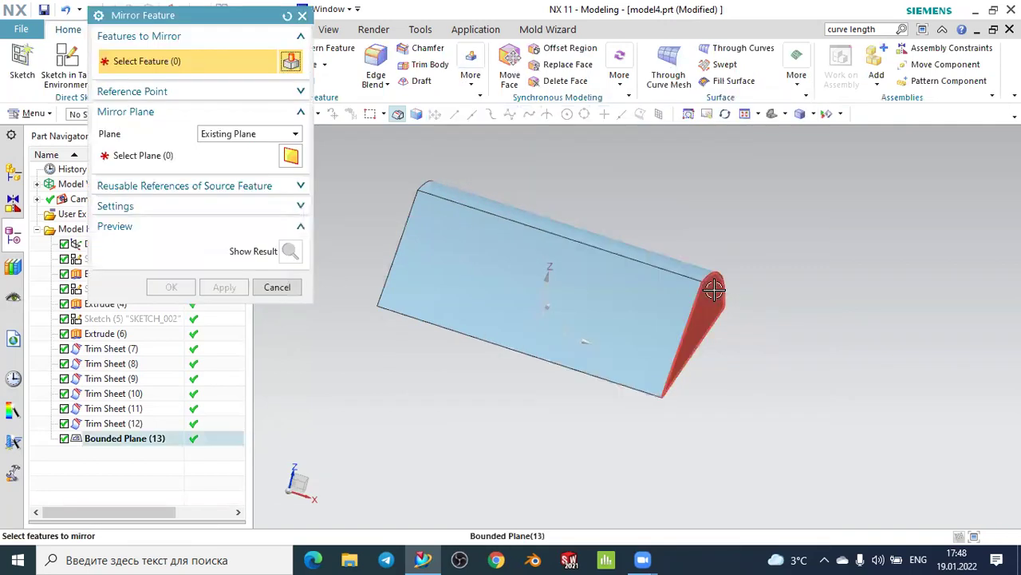
click(712, 307)
click(143, 155)
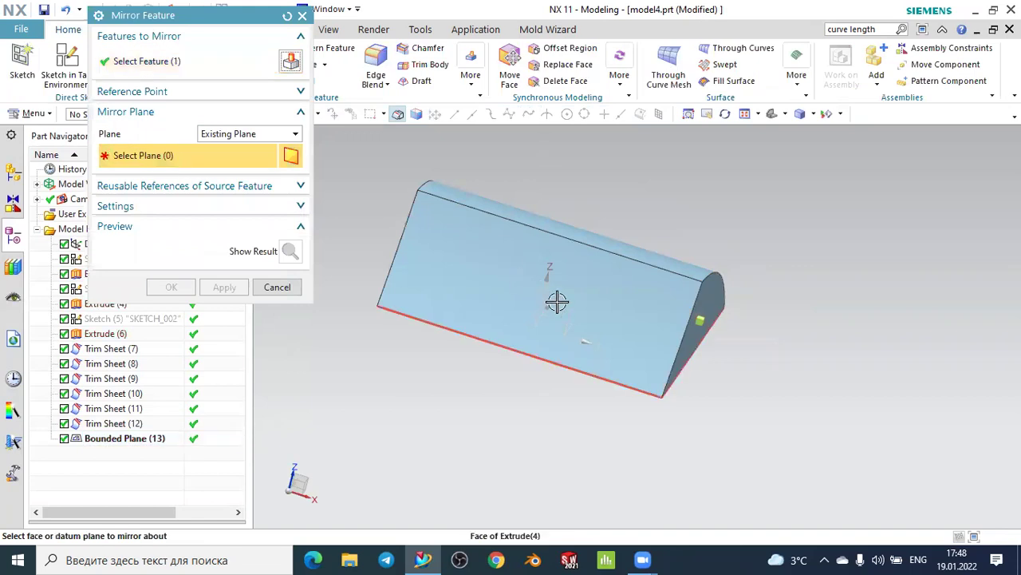
middle_drag(711, 393, 645, 368)
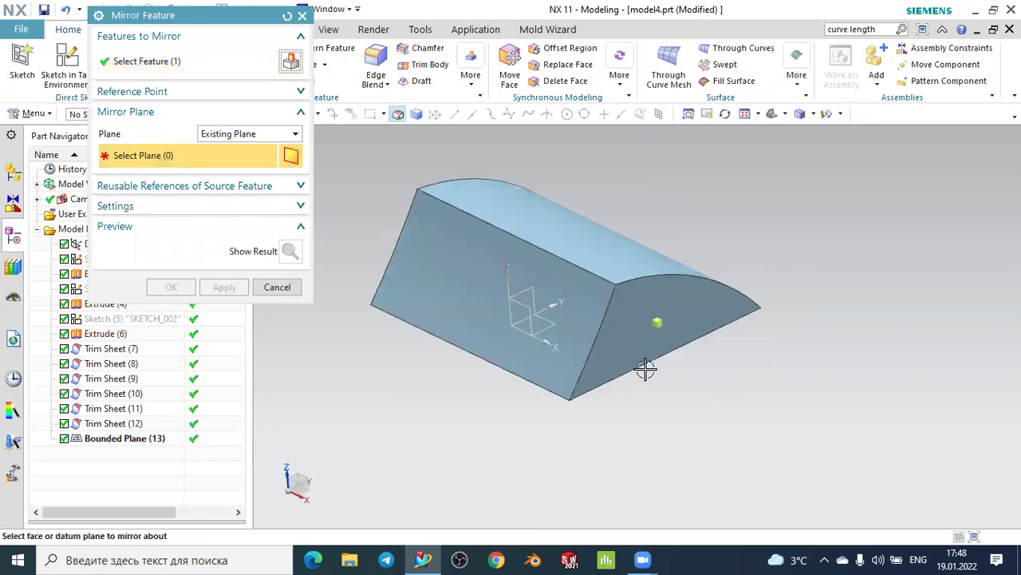
click(530, 288)
click(178, 287)
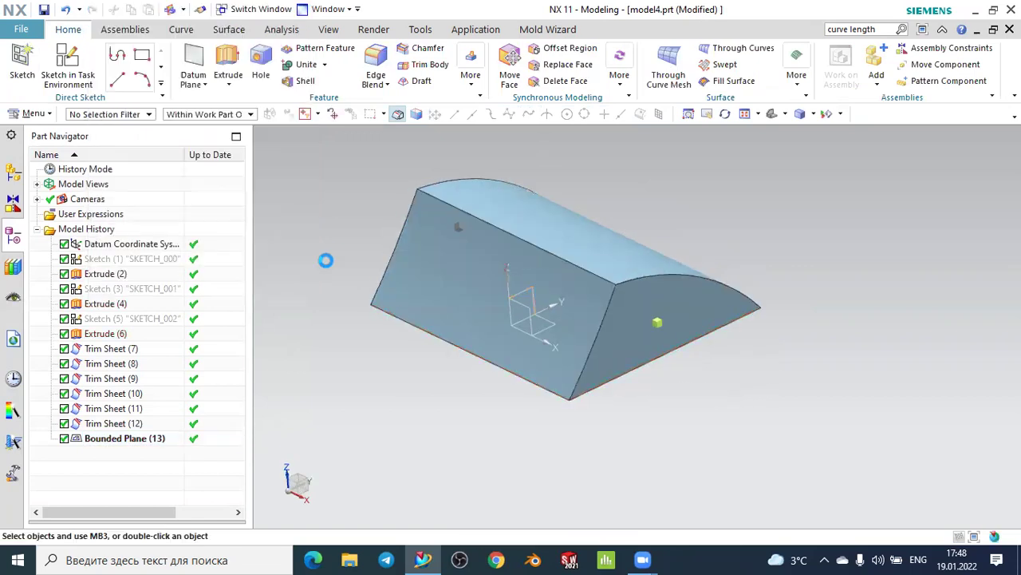
mouse_move(360, 276)
middle_down()
mouse_move(433, 303)
mouse_move(388, 247)
middle_up()
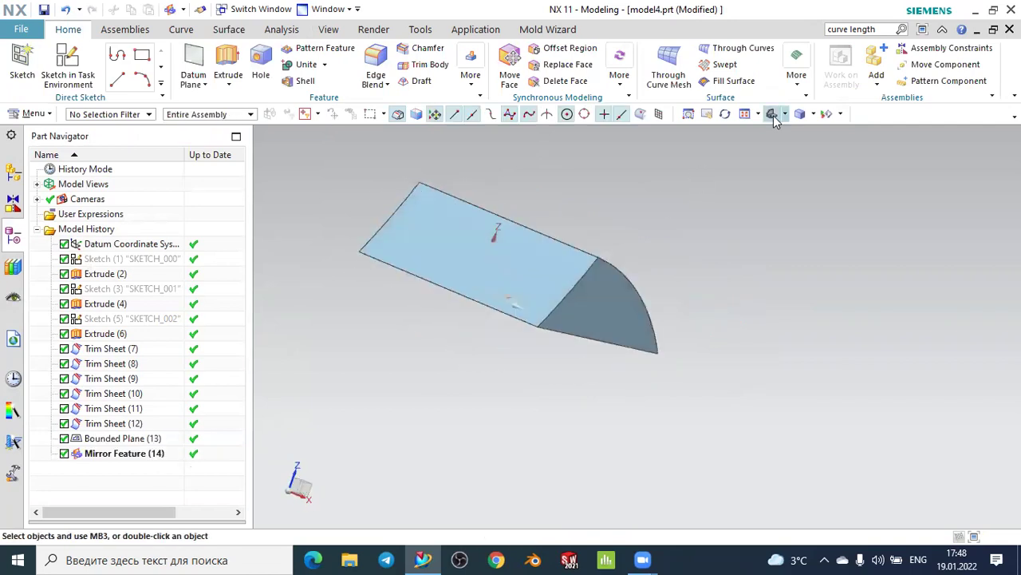
mouse_move(764, 213)
middle_down()
mouse_move(738, 202)
mouse_move(754, 218)
mouse_move(704, 193)
middle_up()
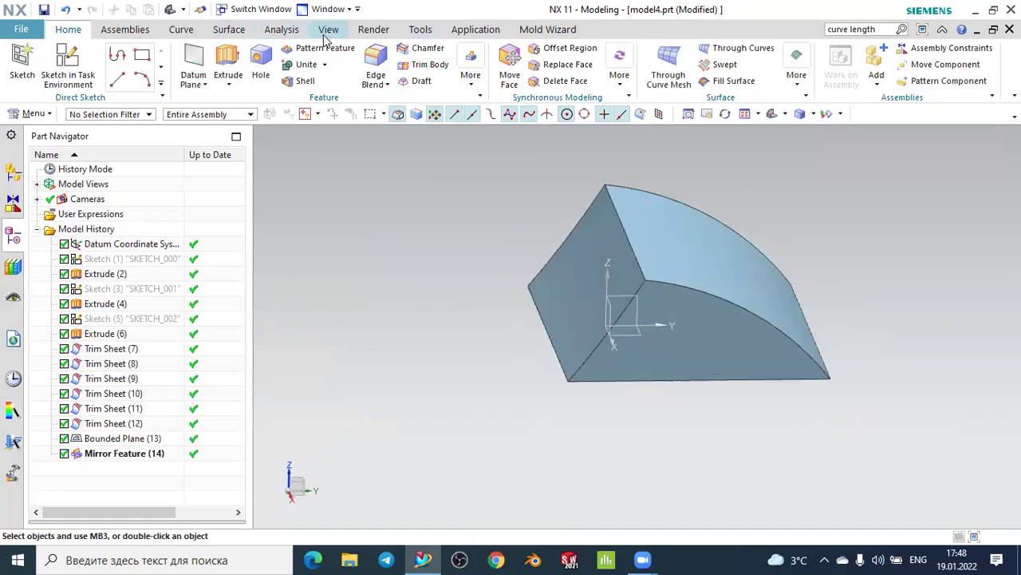
click(229, 31)
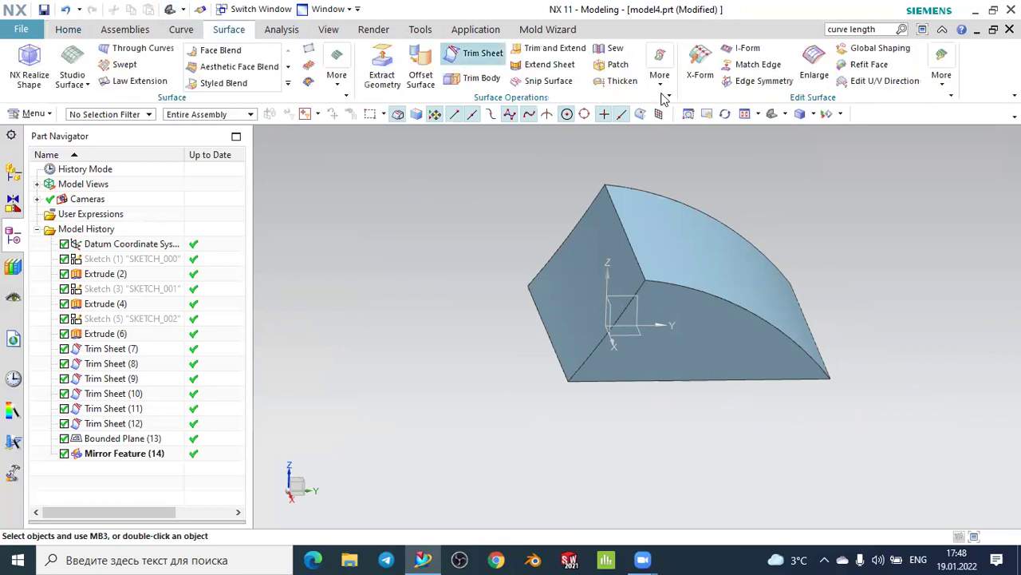
Sew the curved top sheet as target with all remaining sheets and caps as tools
click(619, 48)
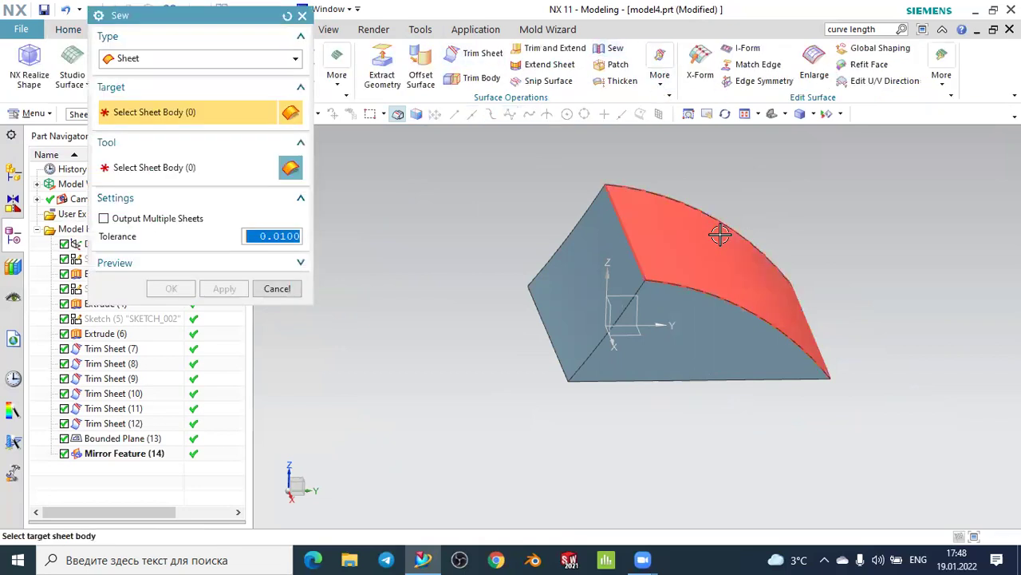
click(717, 235)
click(728, 339)
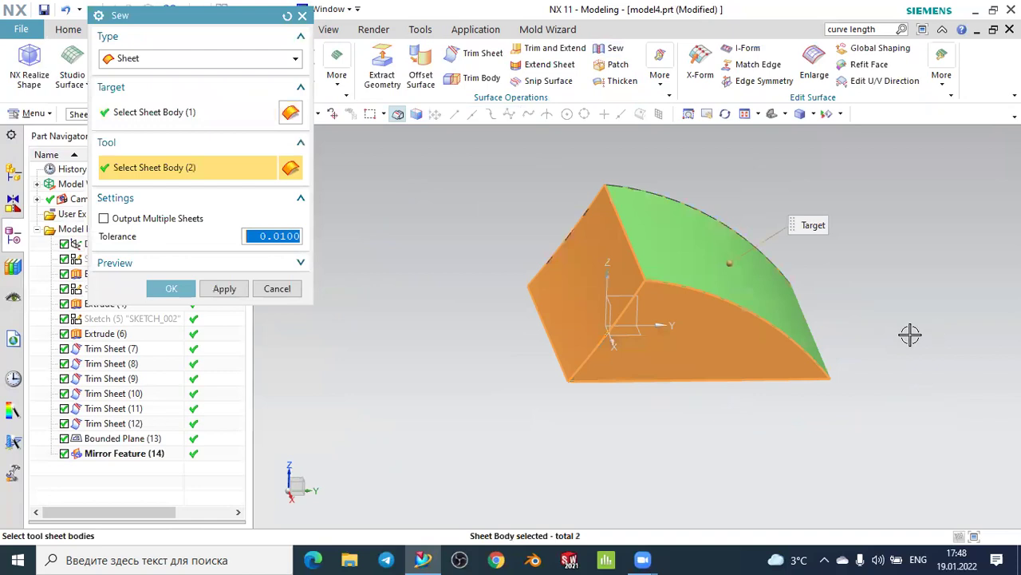
middle_drag(910, 335, 806, 284)
click(806, 284)
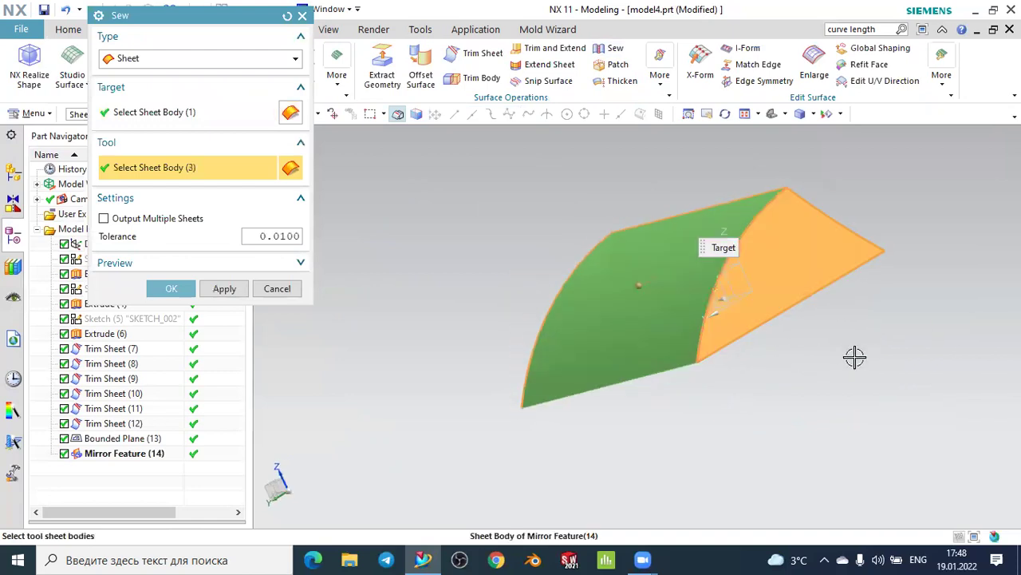
middle_drag(855, 356, 849, 312)
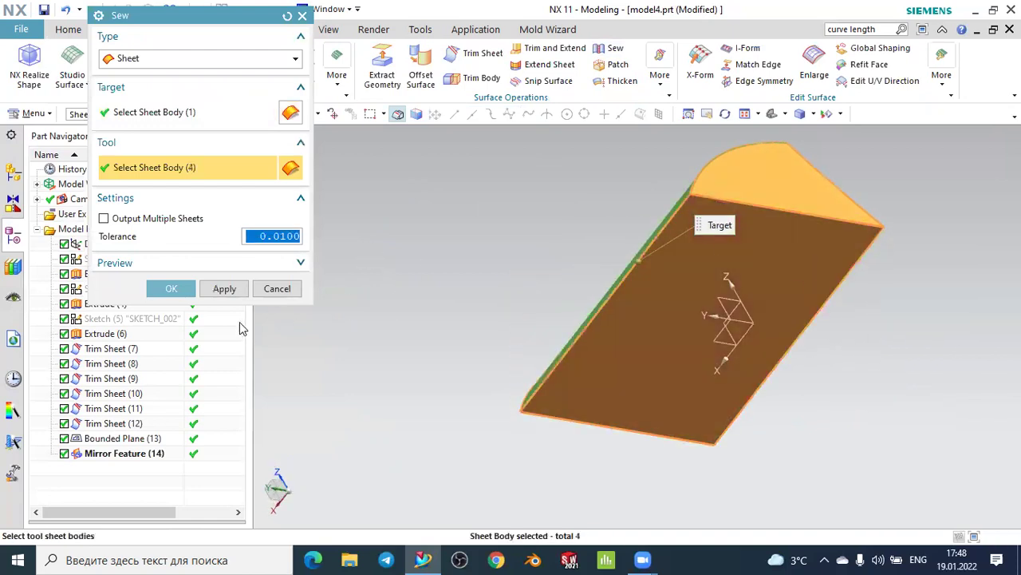
click(170, 289)
mouse_move(483, 269)
middle_down()
mouse_move(614, 268)
mouse_move(615, 280)
middle_up()
middle_drag(572, 245, 559, 255)
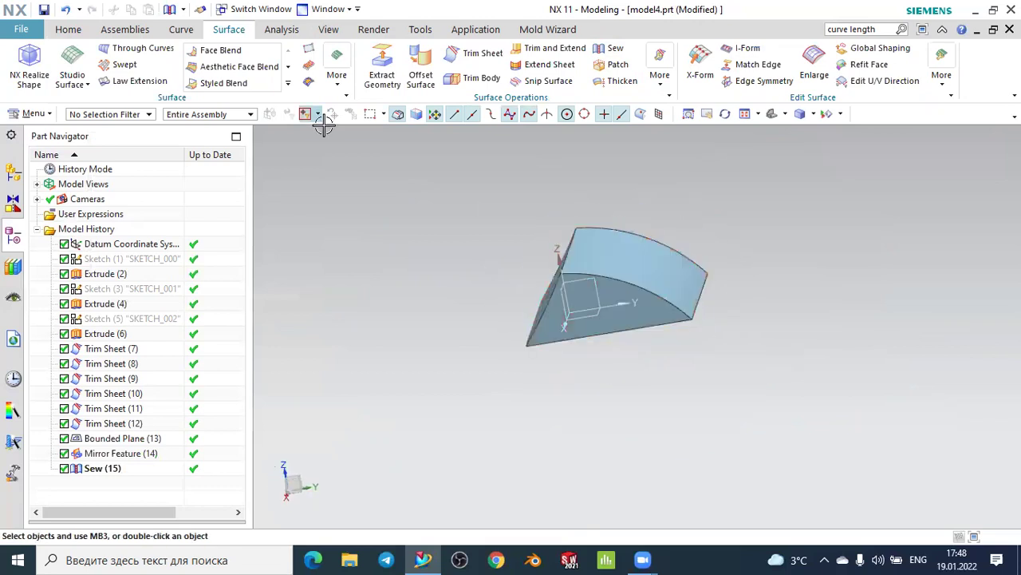
click(263, 10)
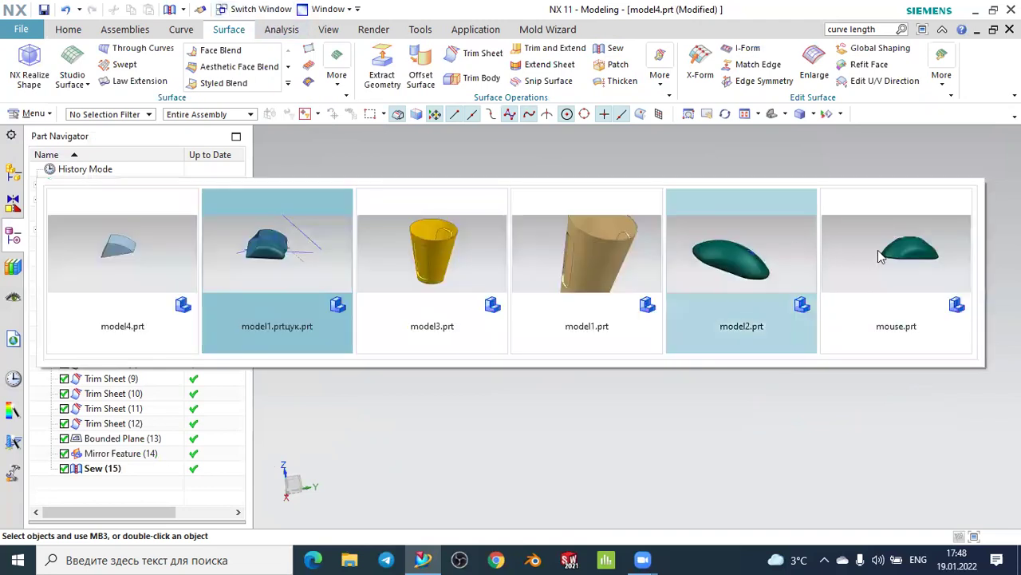
click(266, 235)
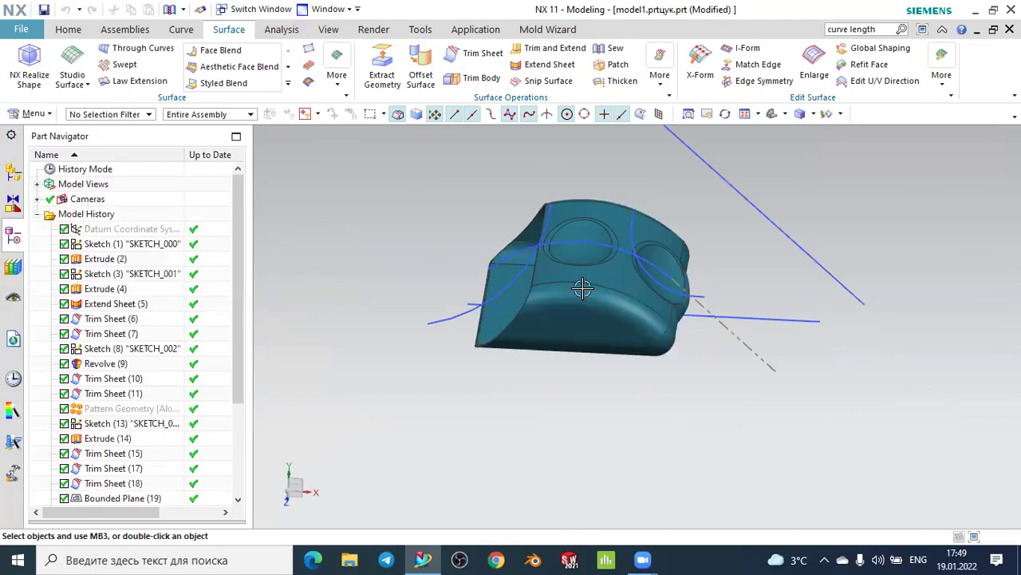
middle_drag(684, 372, 679, 376)
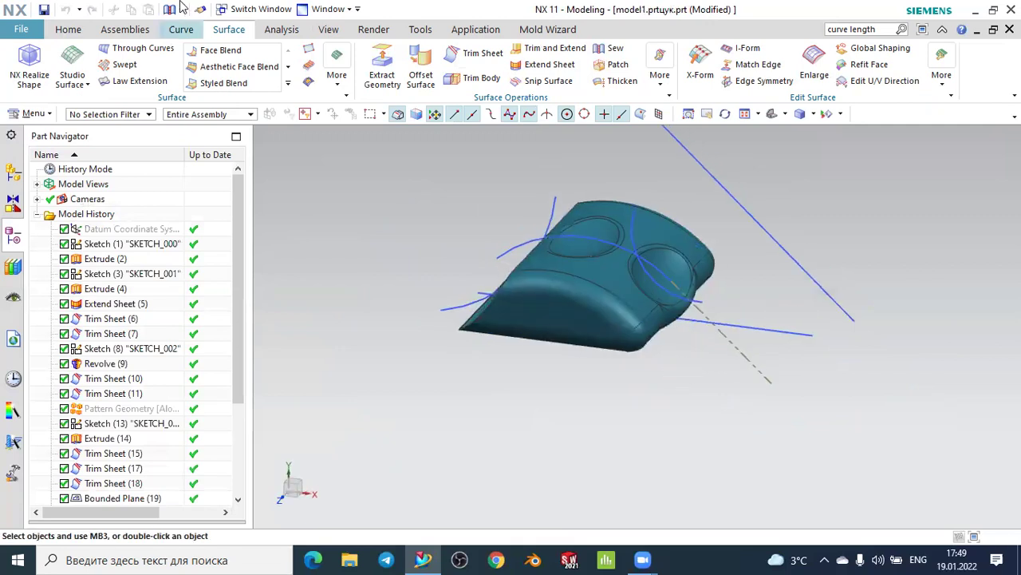
click(242, 11)
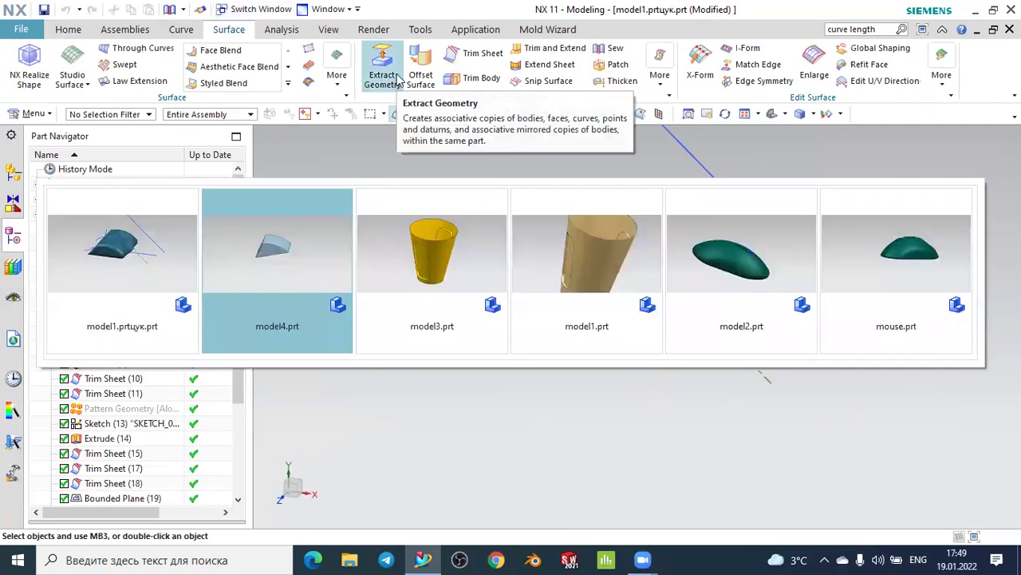
click(319, 239)
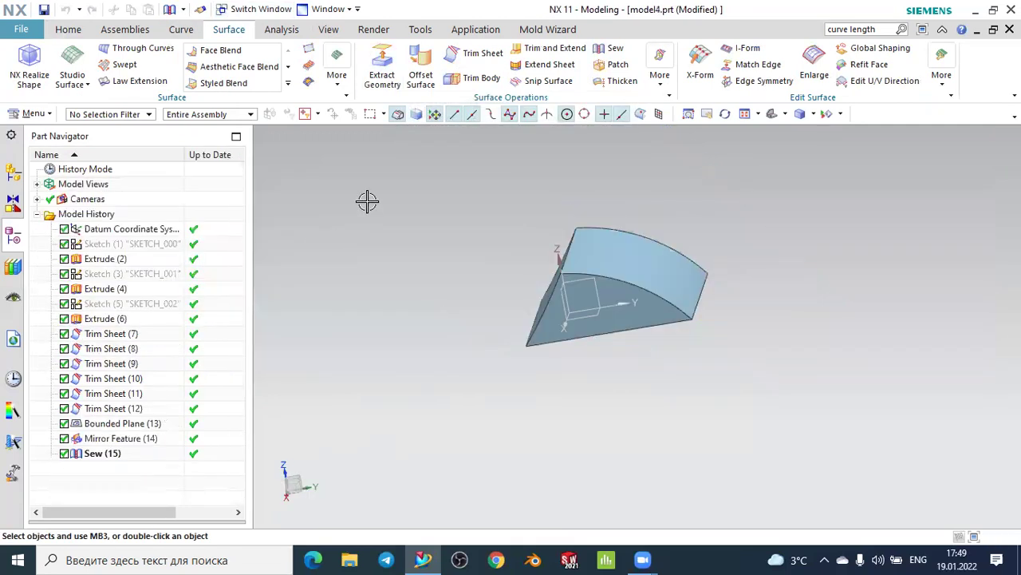
click(68, 29)
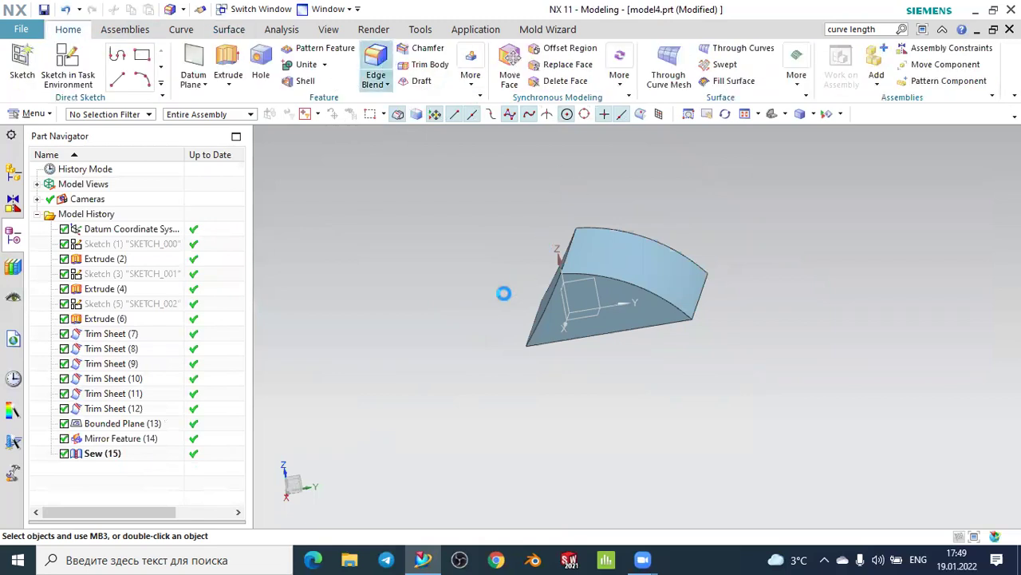
Select the wedge's curved, bottom and straight top and right edges for an edge blend
mouse_move(497, 310)
middle_down()
mouse_move(645, 302)
mouse_move(642, 369)
middle_up()
click(645, 302)
click(635, 375)
middle_drag(803, 358, 618, 300)
click(612, 291)
mouse_move(769, 326)
middle_down()
mouse_move(669, 314)
mouse_move(659, 294)
middle_up()
click(659, 294)
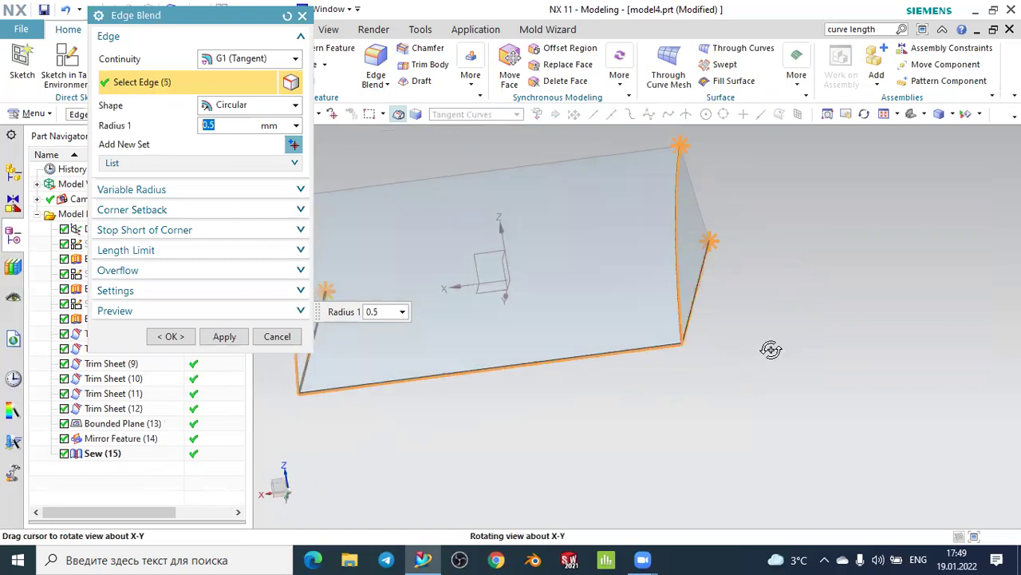
middle_drag(727, 355, 823, 346)
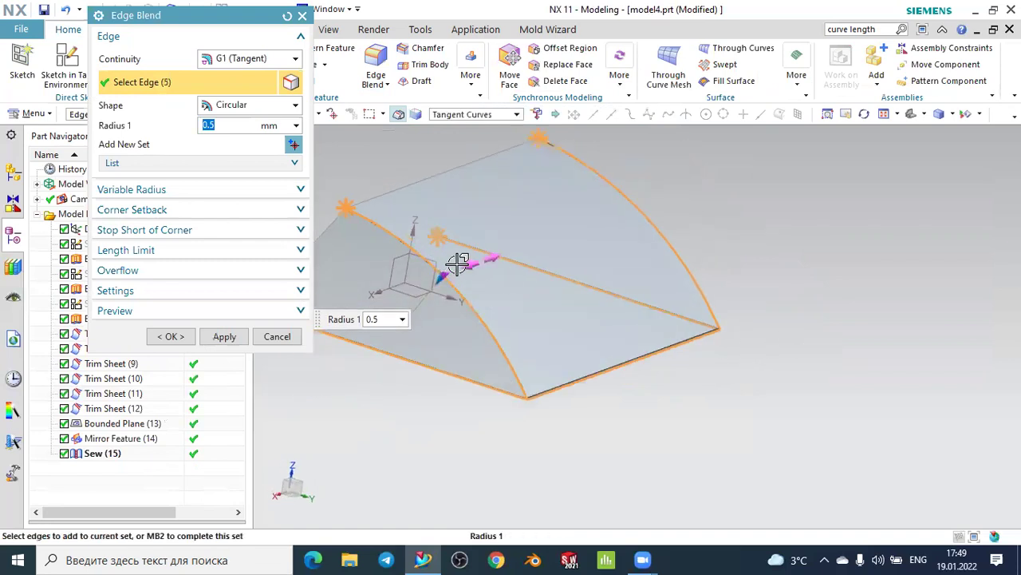
Set the blend radius to 15 mm and create the edge blend
drag(449, 271, 461, 268)
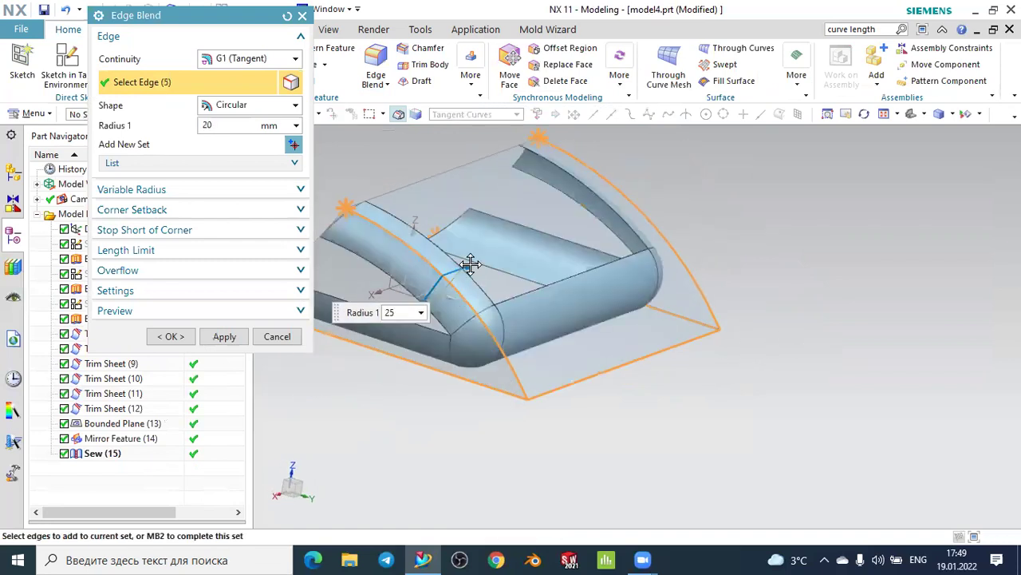
text(15)
key(Return)
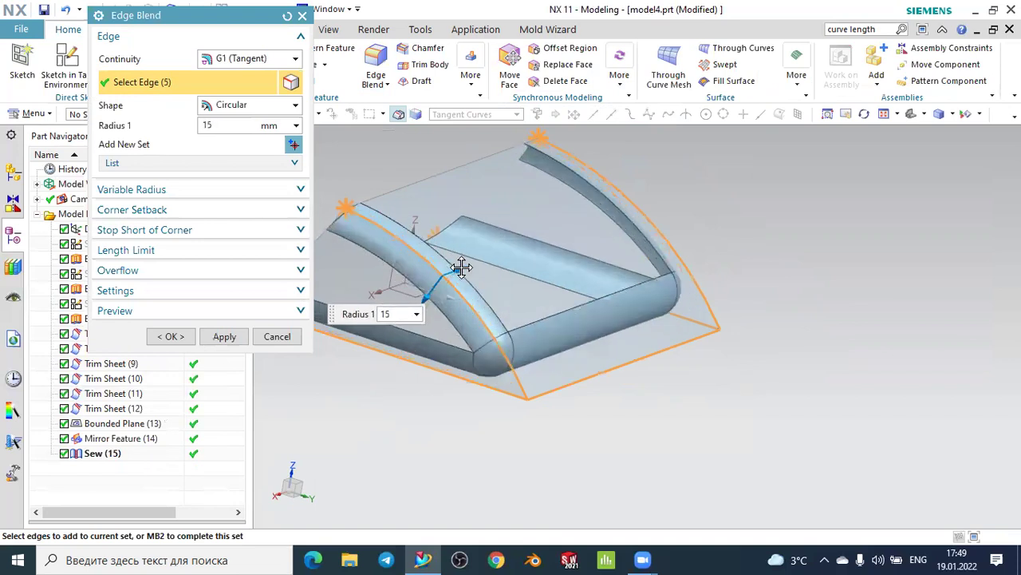
click(170, 336)
mouse_move(359, 417)
middle_down()
mouse_move(358, 390)
mouse_move(427, 399)
mouse_move(416, 407)
mouse_move(372, 392)
mouse_move(391, 395)
middle_up()
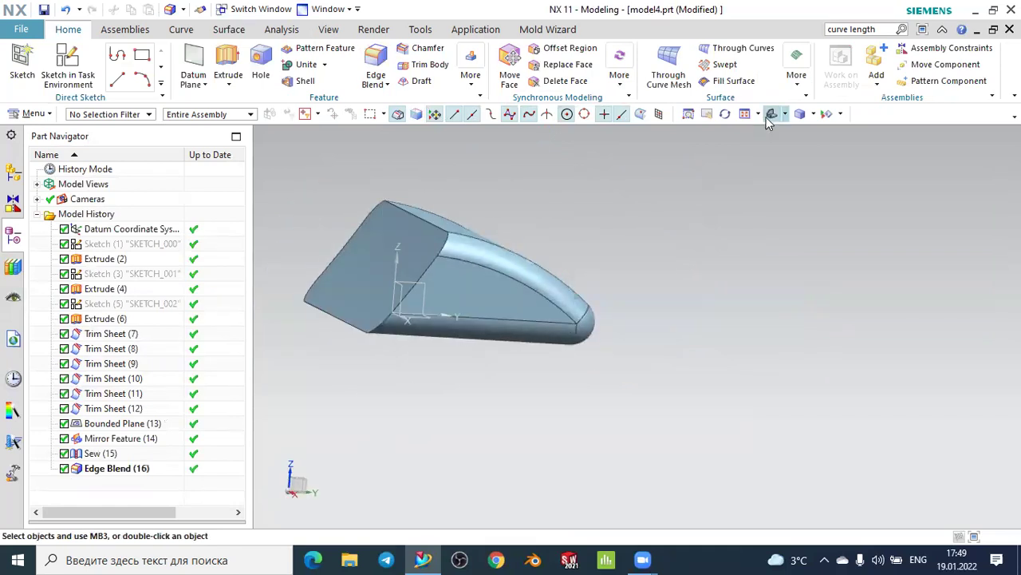
key(Home)
mouse_move(413, 256)
middle_down()
mouse_move(394, 269)
mouse_move(403, 269)
mouse_move(394, 242)
middle_up()
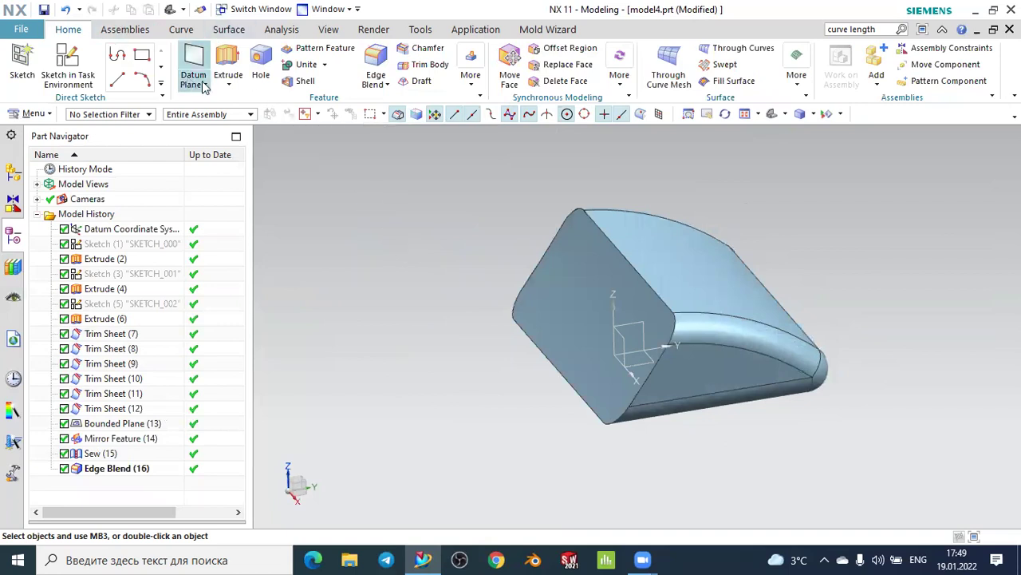
Shell the blended body to 2 mm thickness, removing the end face
click(313, 85)
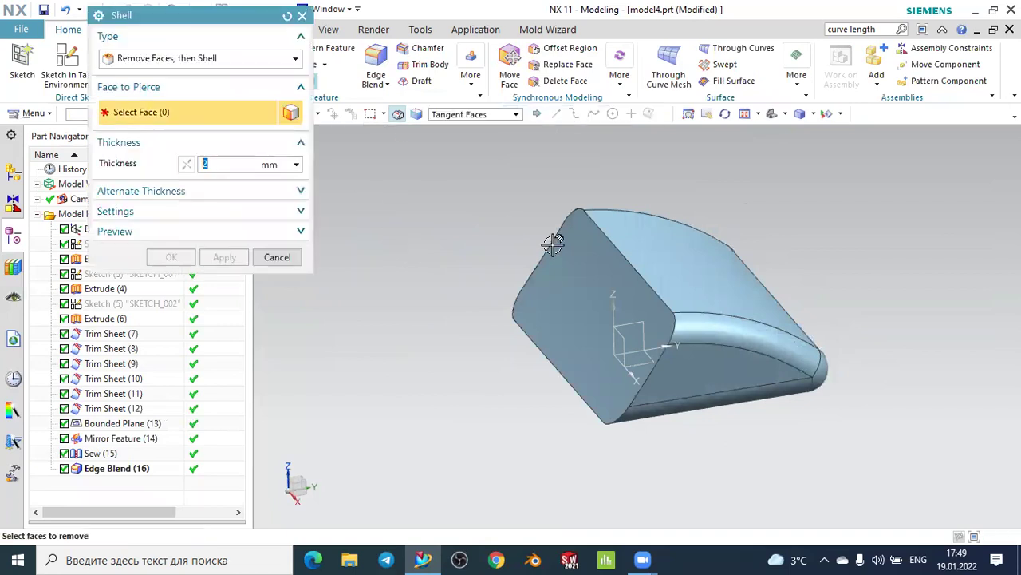
click(569, 241)
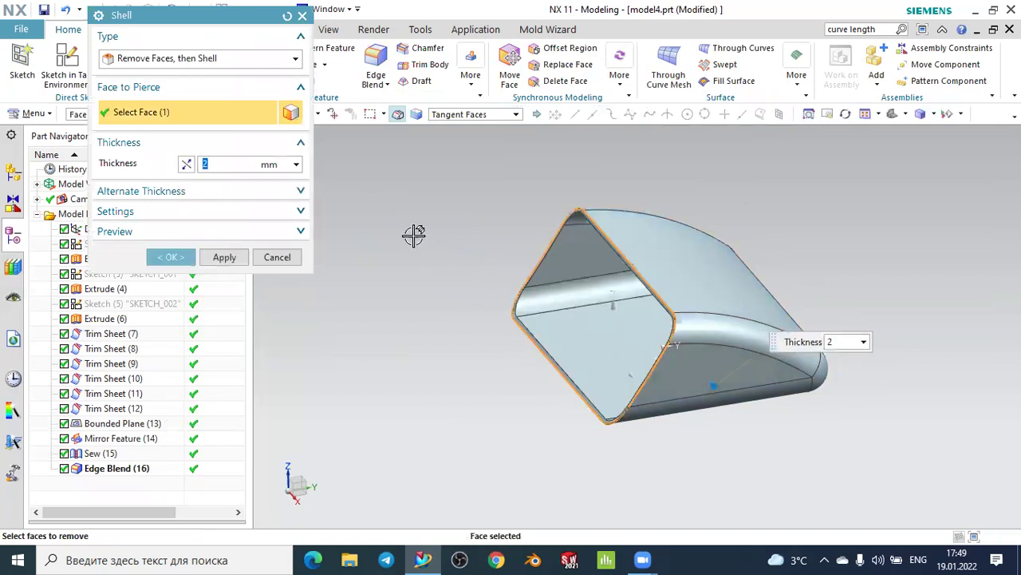
mouse_move(490, 312)
middle_down()
mouse_move(532, 325)
mouse_move(399, 303)
middle_up()
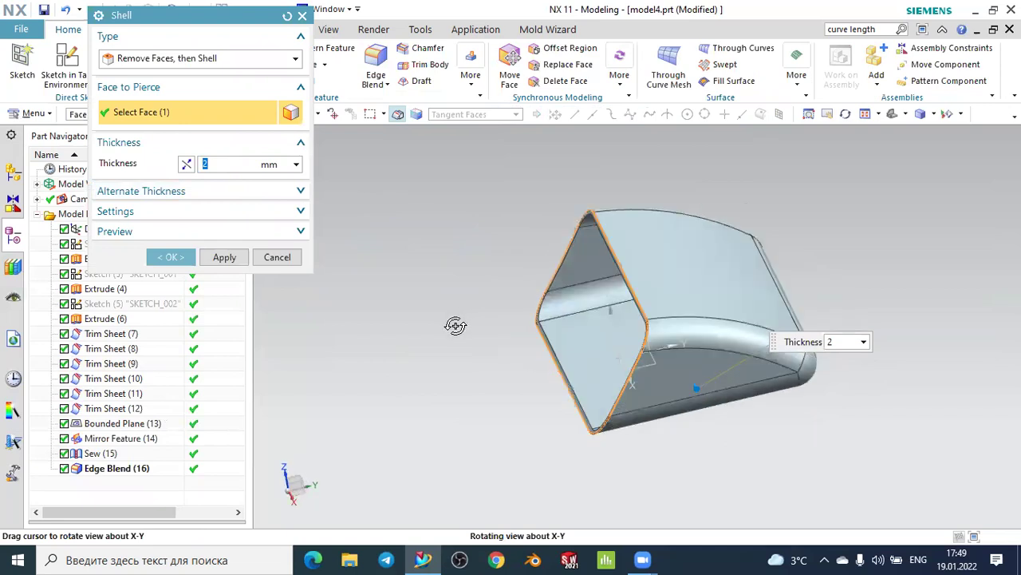
scroll(394, 268, down, 2)
mouse_move(423, 268)
middle_down()
mouse_move(387, 263)
mouse_move(451, 251)
mouse_move(519, 280)
mouse_move(420, 271)
mouse_move(378, 283)
mouse_move(635, 213)
middle_up()
mouse_move(769, 121)
middle_down()
mouse_move(757, 175)
mouse_move(692, 255)
mouse_move(740, 200)
mouse_move(782, 214)
mouse_move(720, 221)
middle_up()
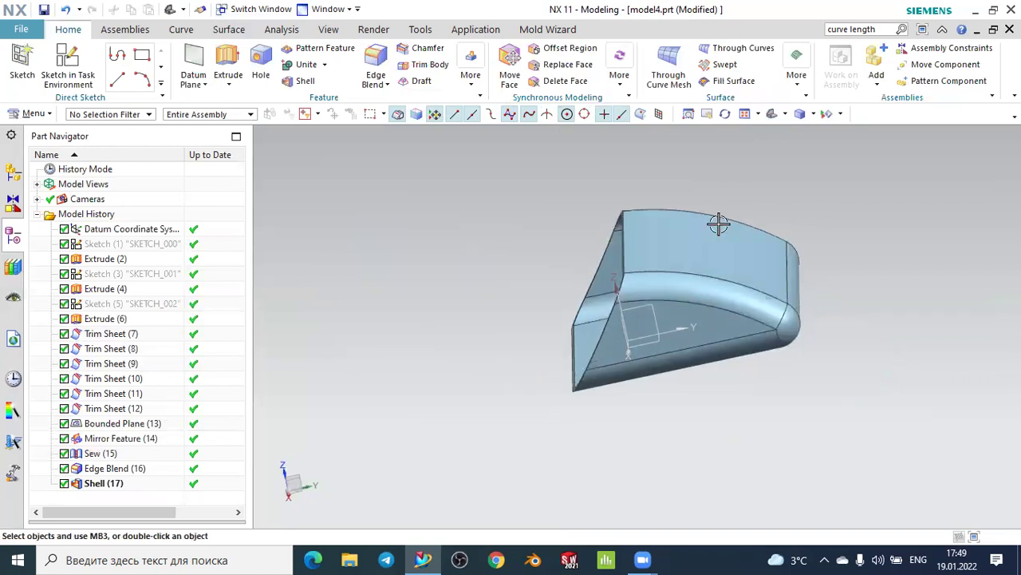
click(682, 243)
click(526, 186)
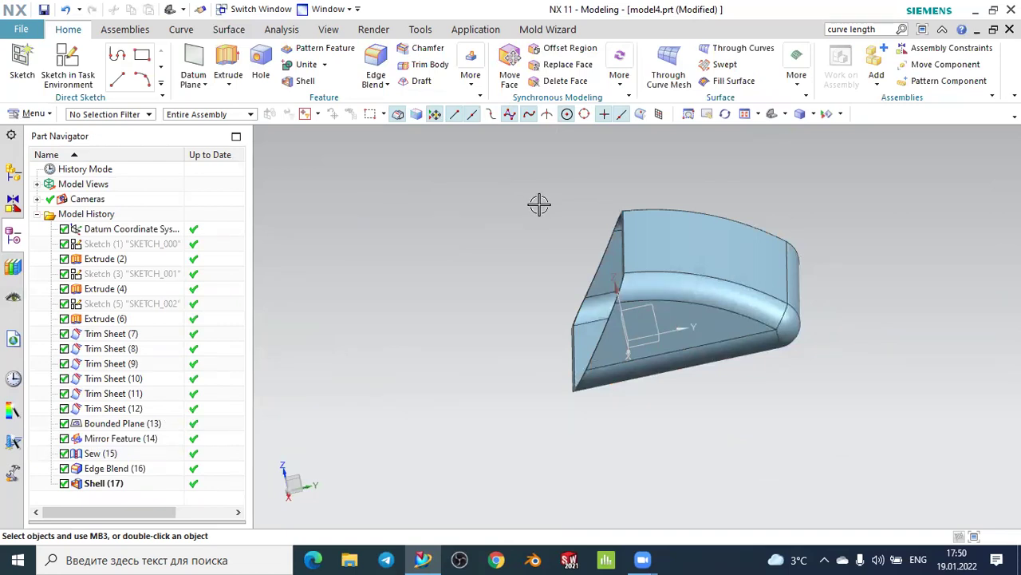
middle_drag(539, 204, 563, 209)
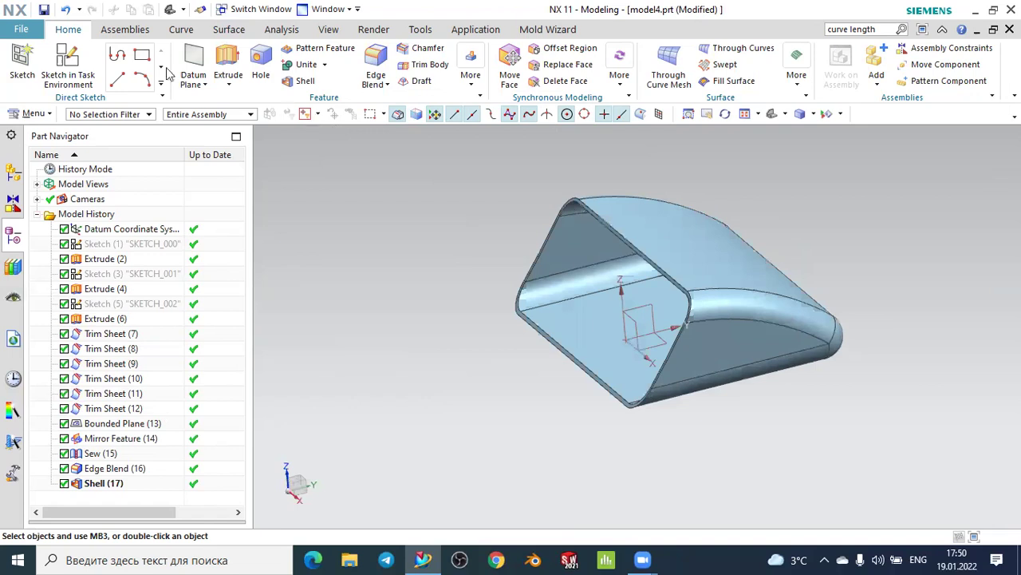
Create a new sketch on the datum plane instead of the inner face
click(22, 62)
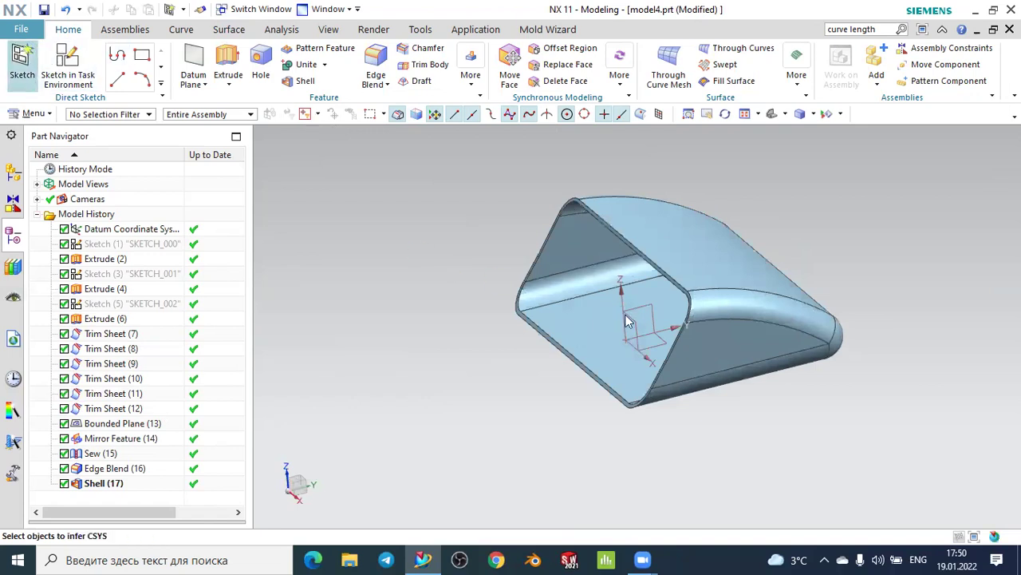
click(620, 279)
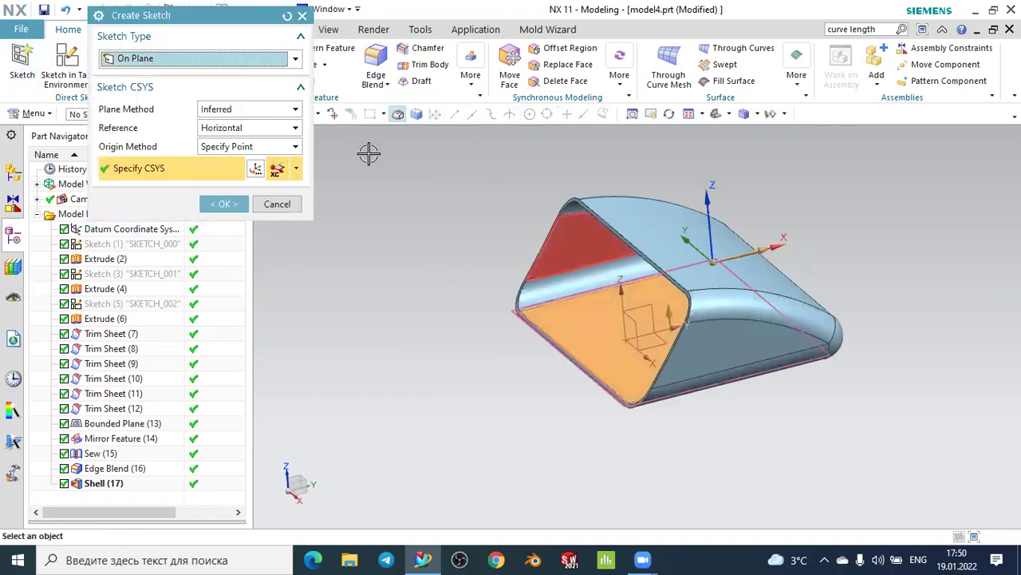
click(277, 203)
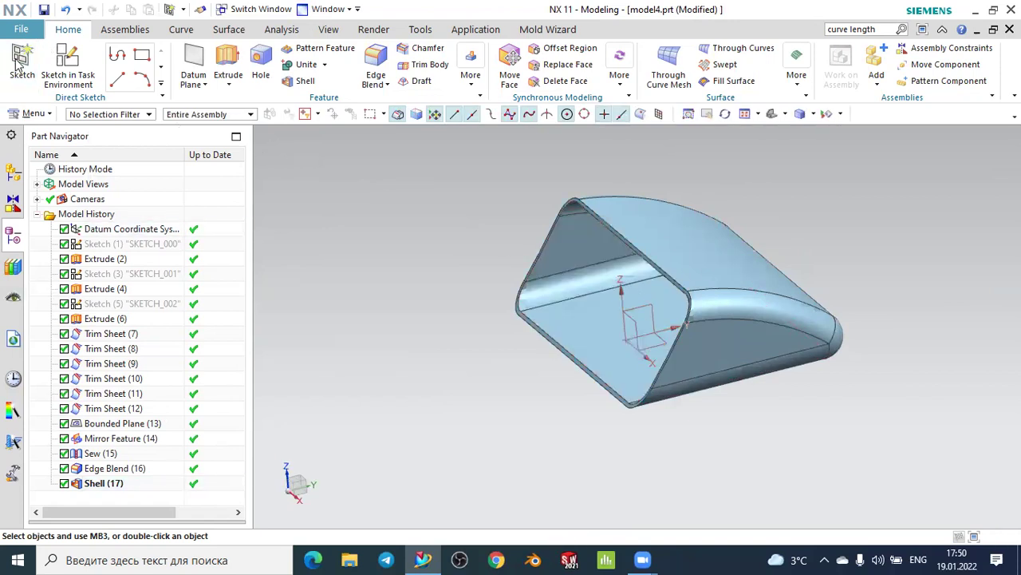
click(652, 292)
click(243, 205)
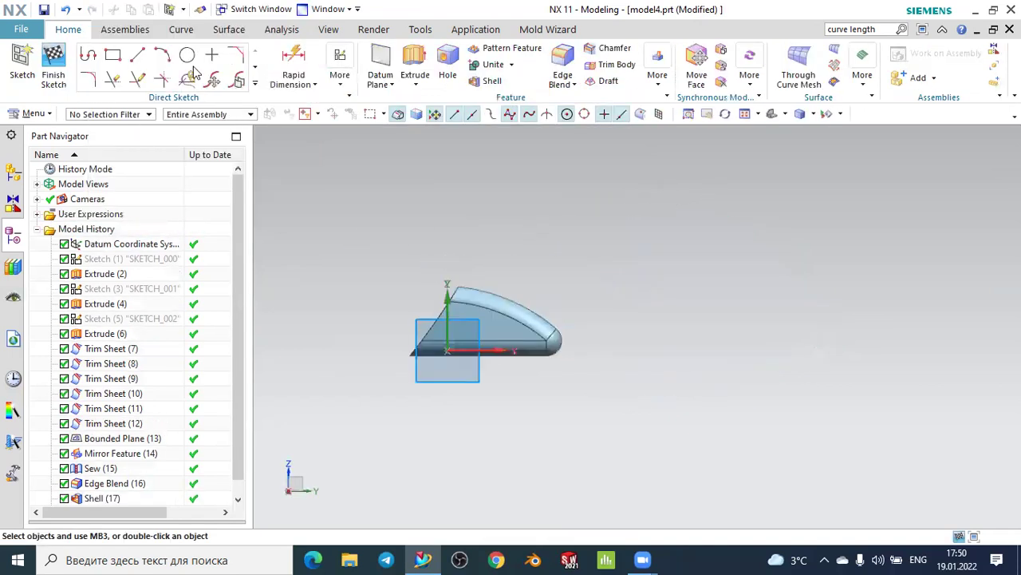
Draw a 220 mm line at 142° and convert it to a dashed reference line
click(137, 54)
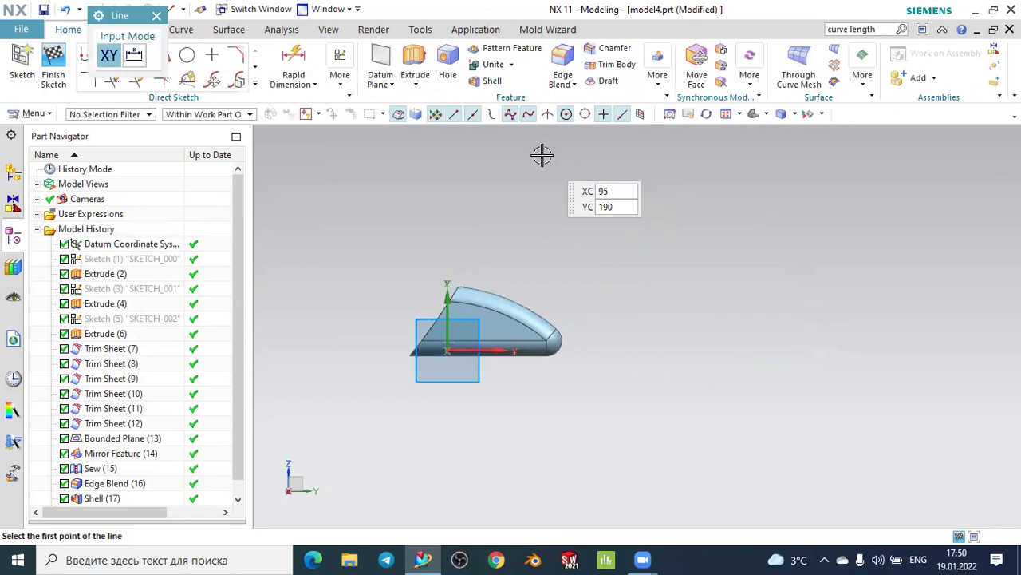
click(523, 190)
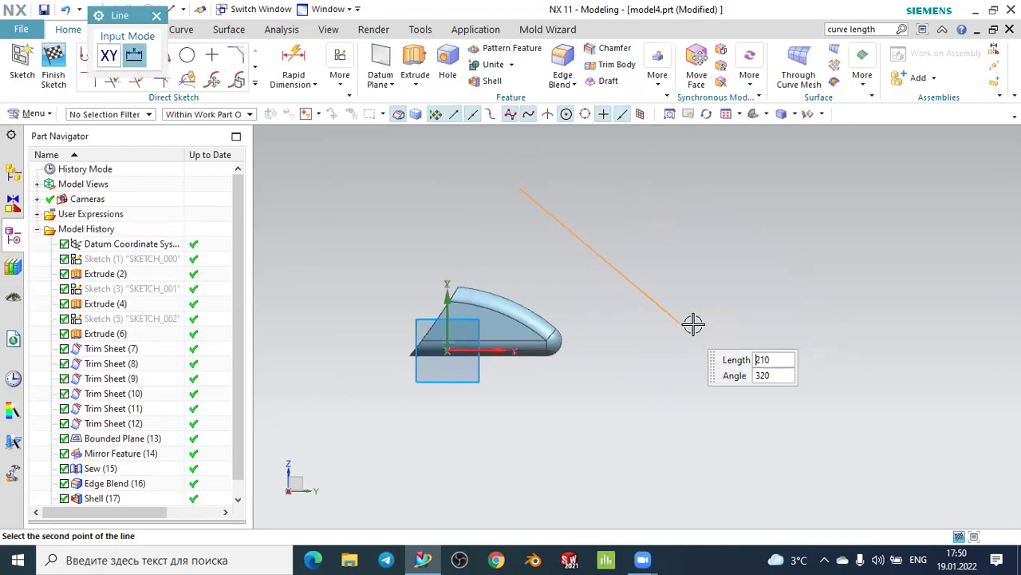
key(Return)
key(Escape)
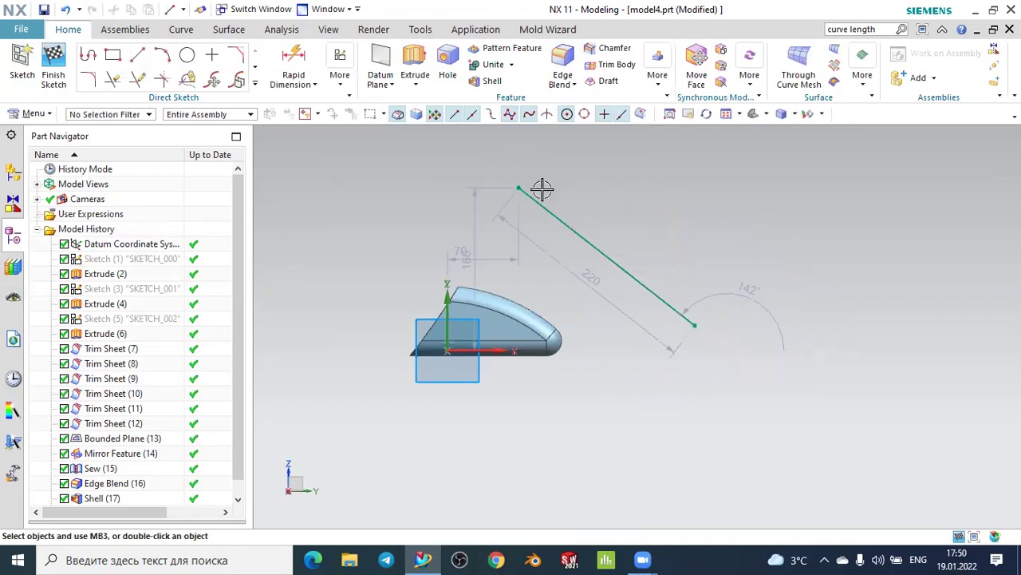
click(544, 211)
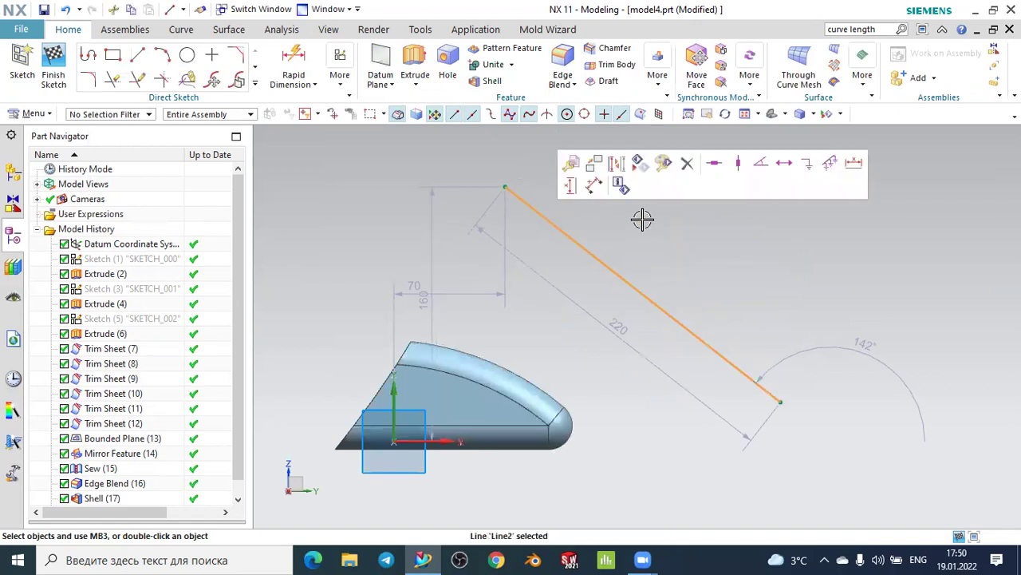
click(620, 167)
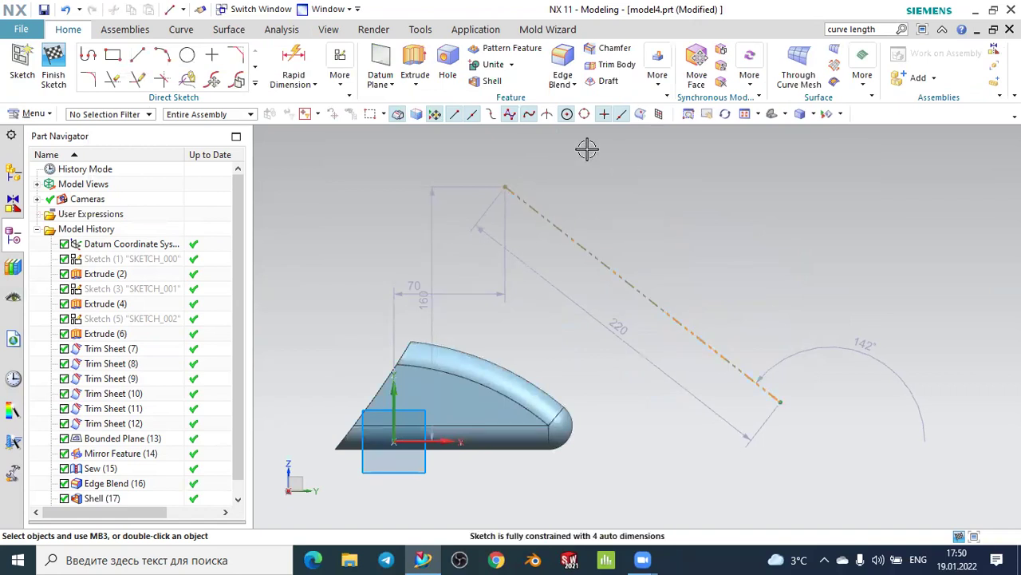
click(166, 59)
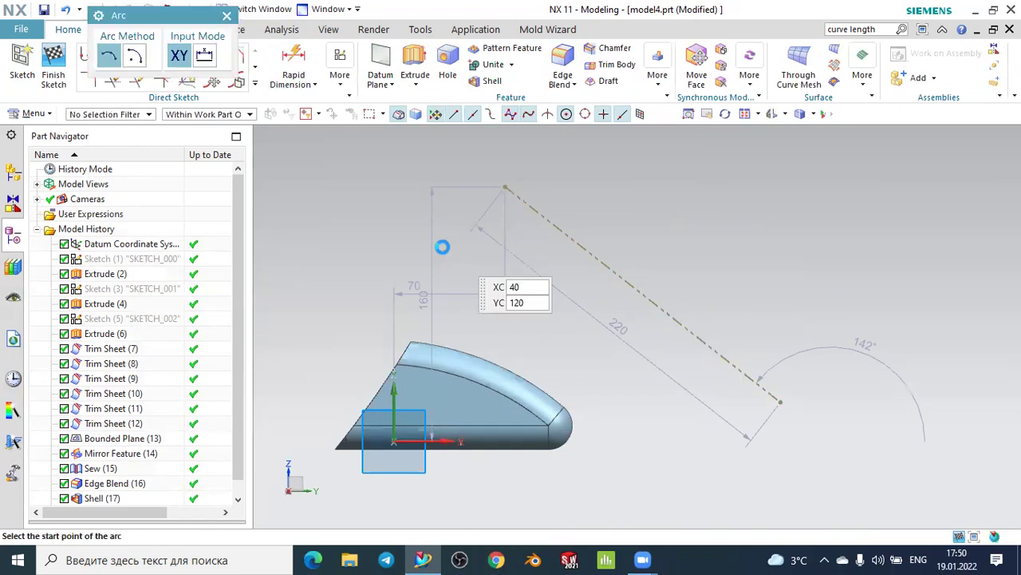
Begin an arc over the duct's top surface, then abandon the unfinished attempt
scroll(495, 331, down, 1)
scroll(496, 330, down, 1)
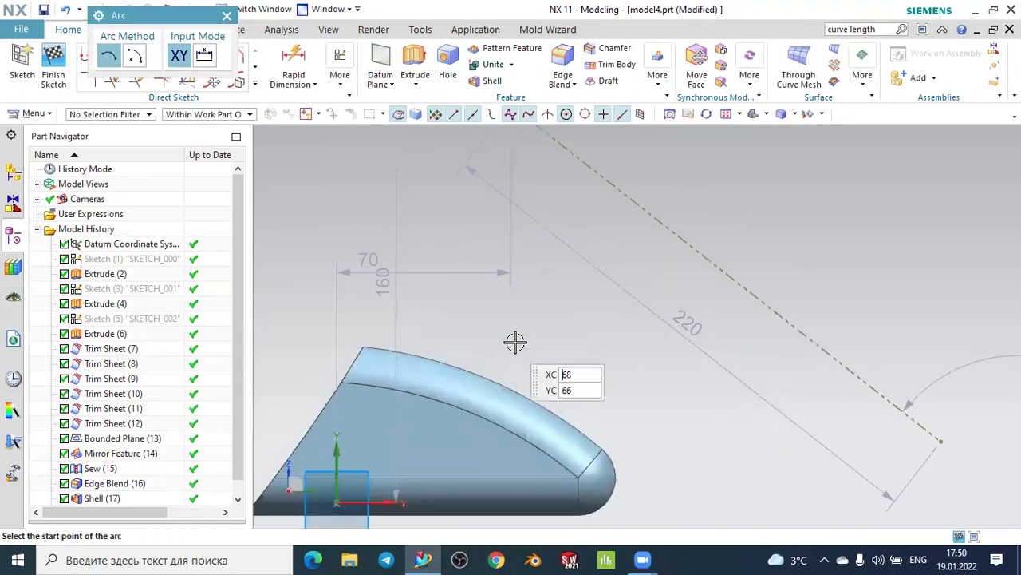
click(489, 294)
click(727, 442)
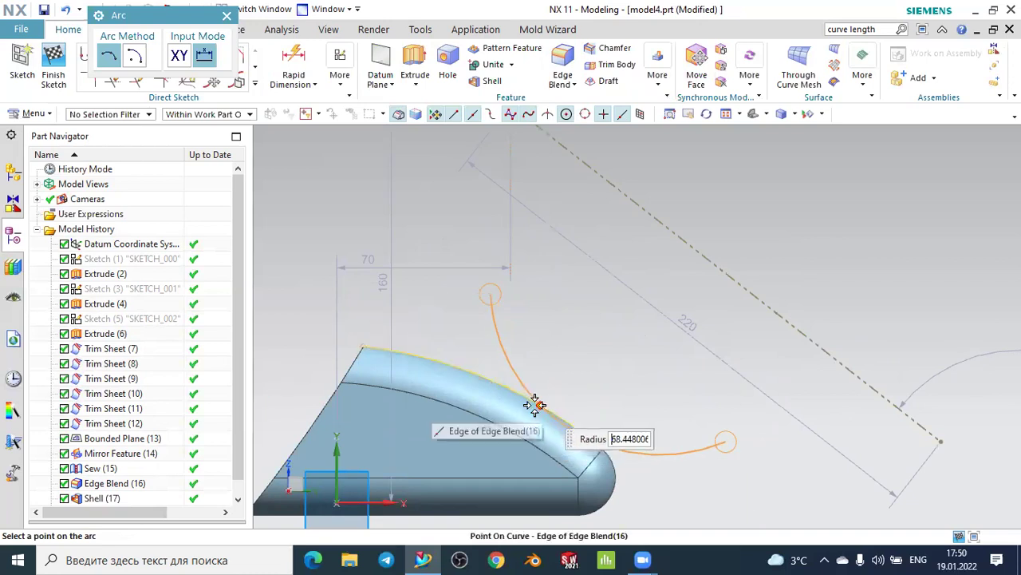
key(Escape)
key(Escape)
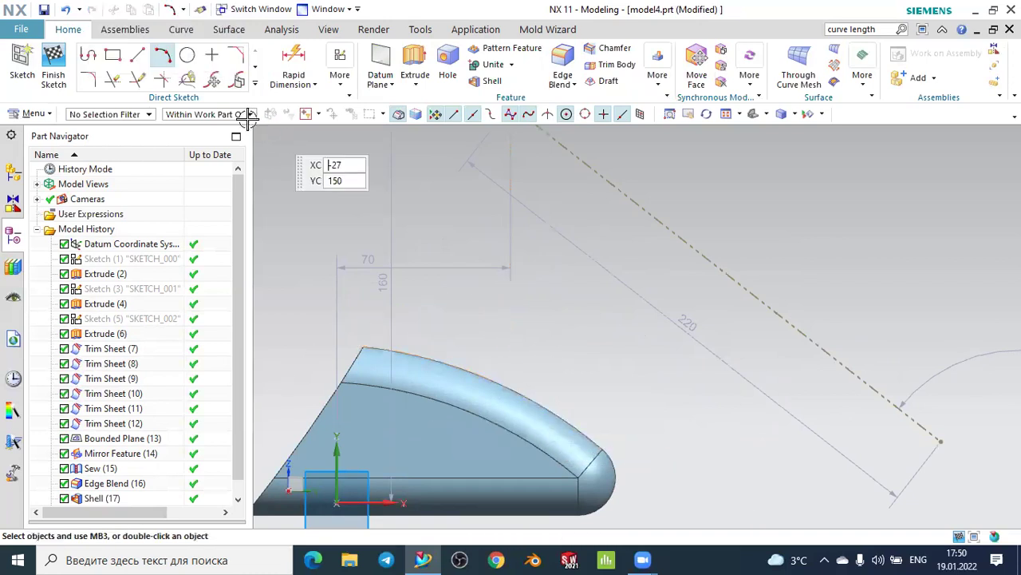
Draw a three-point arc of radius 42.5 across the top surface and finish the sketch
click(168, 58)
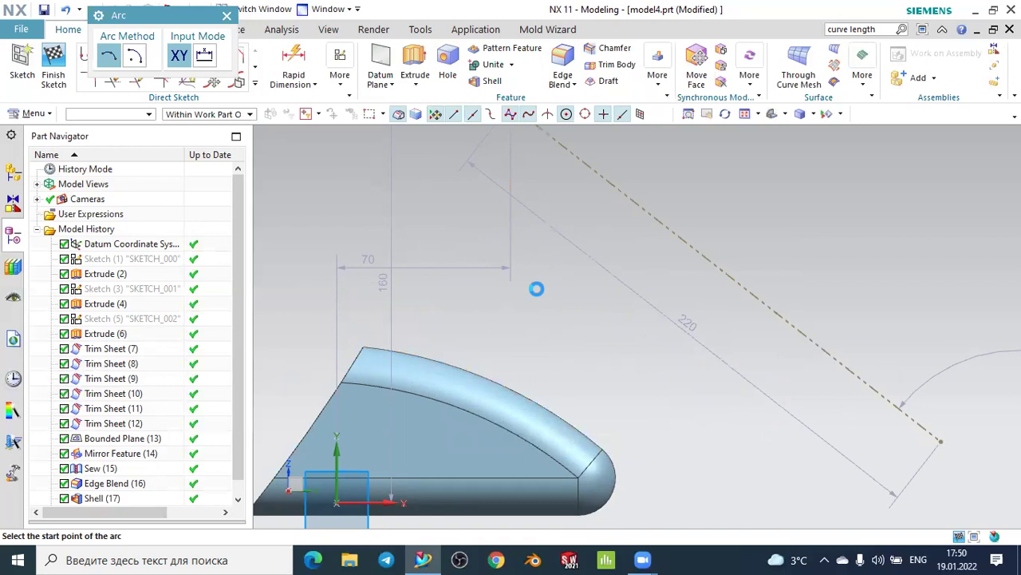
click(489, 324)
click(637, 428)
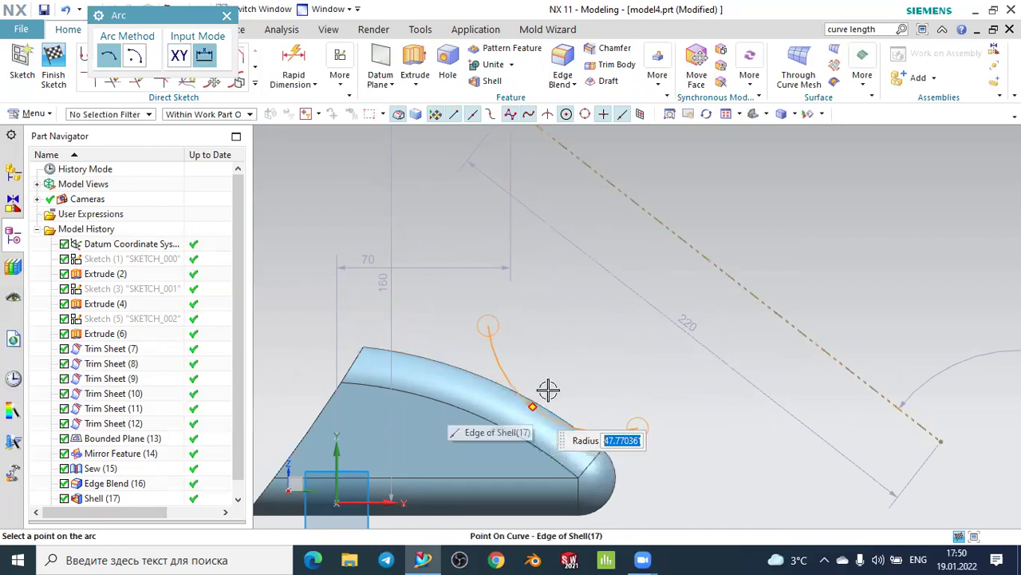
scroll(538, 410, up, 3)
click(566, 402)
key(Escape)
scroll(586, 273, down, 5)
middle_drag(745, 383, 737, 357)
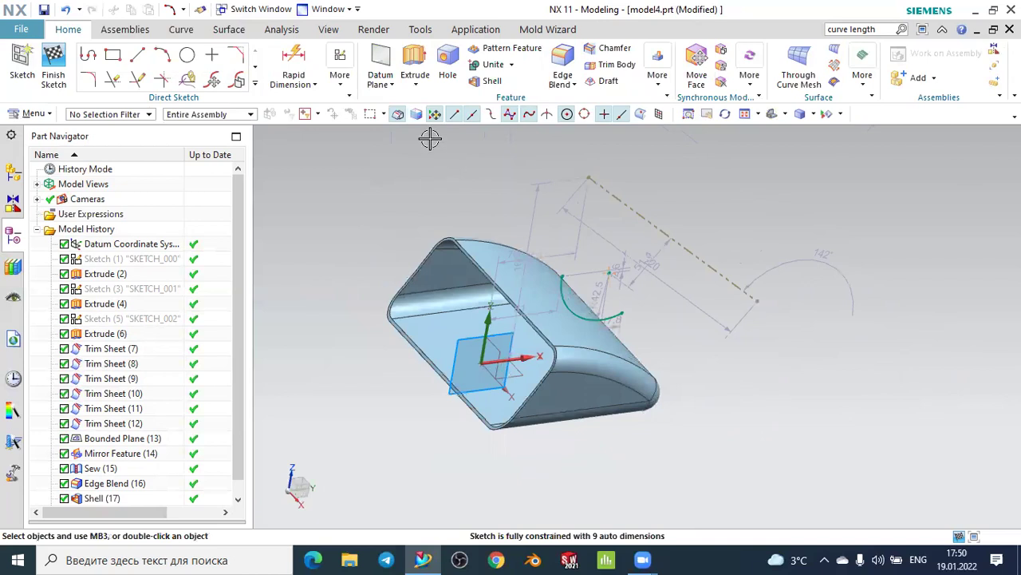
click(56, 57)
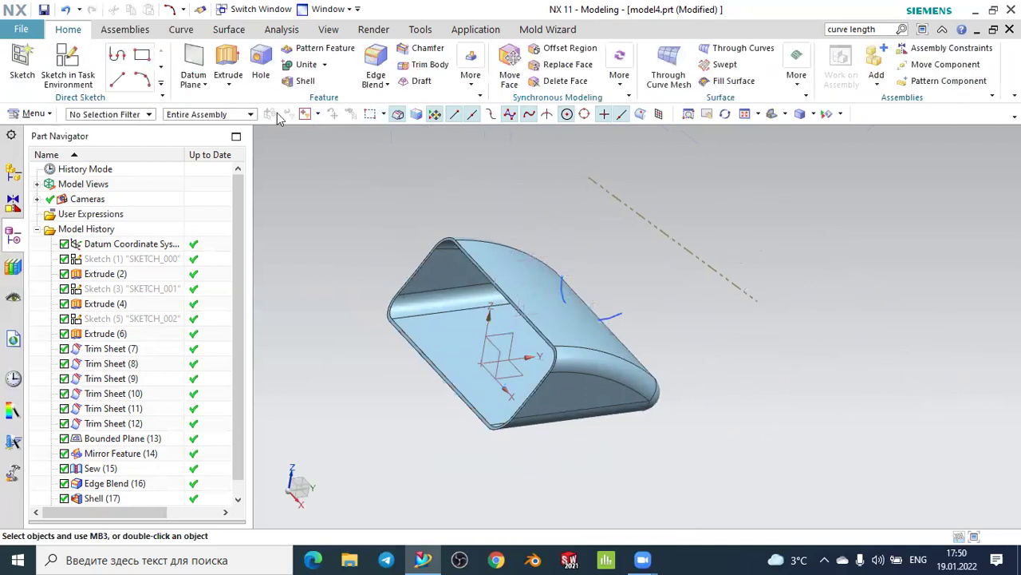
Set up a Revolve of the sketched arc about the dashed reference line
click(231, 88)
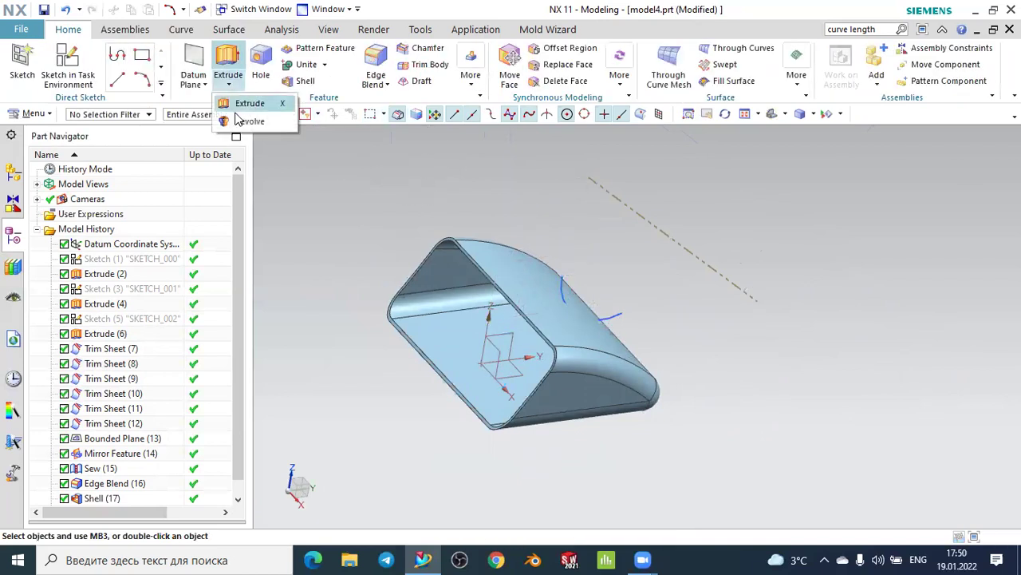
click(237, 119)
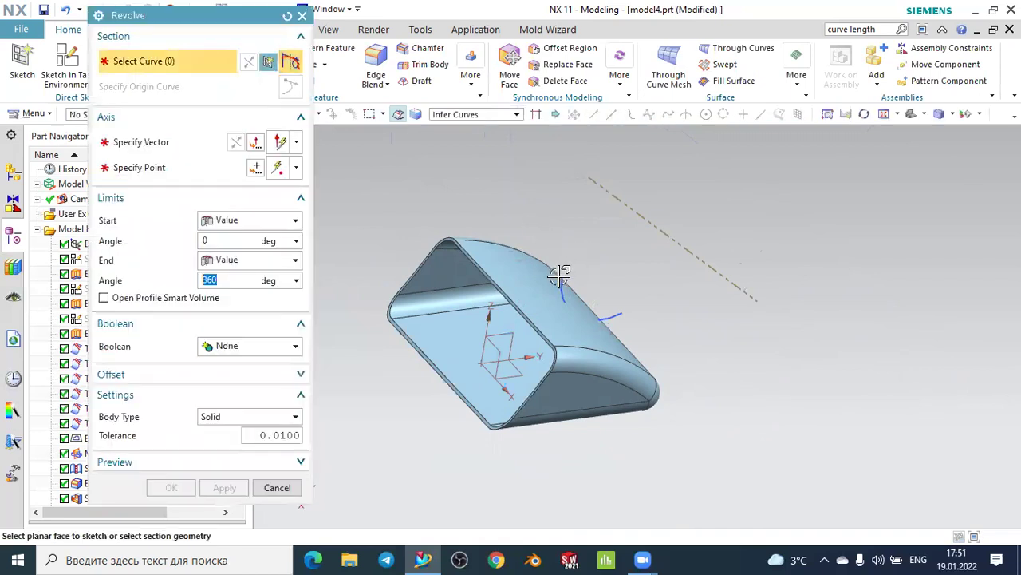
click(563, 289)
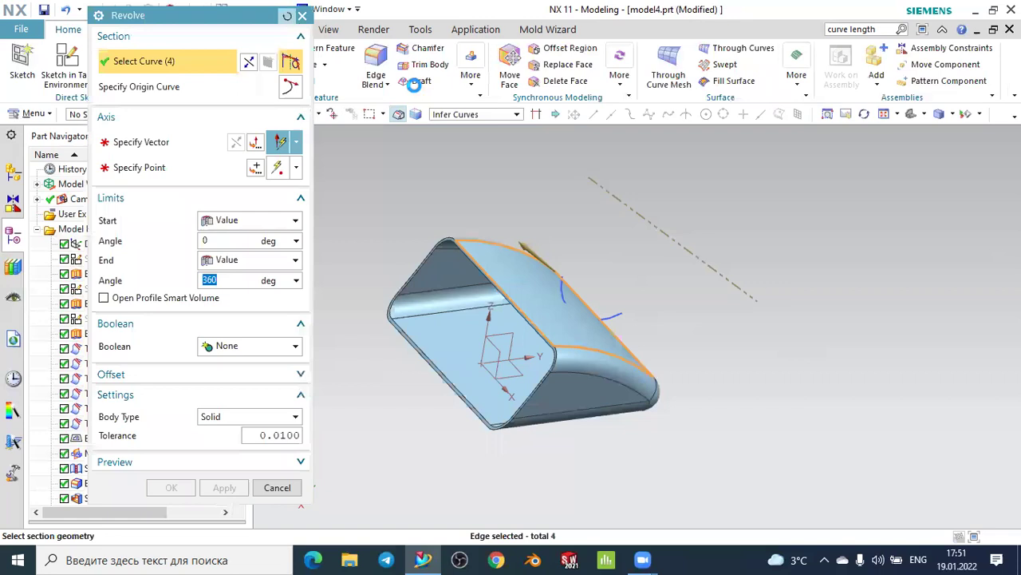
scroll(618, 289, up, 3)
click(624, 319)
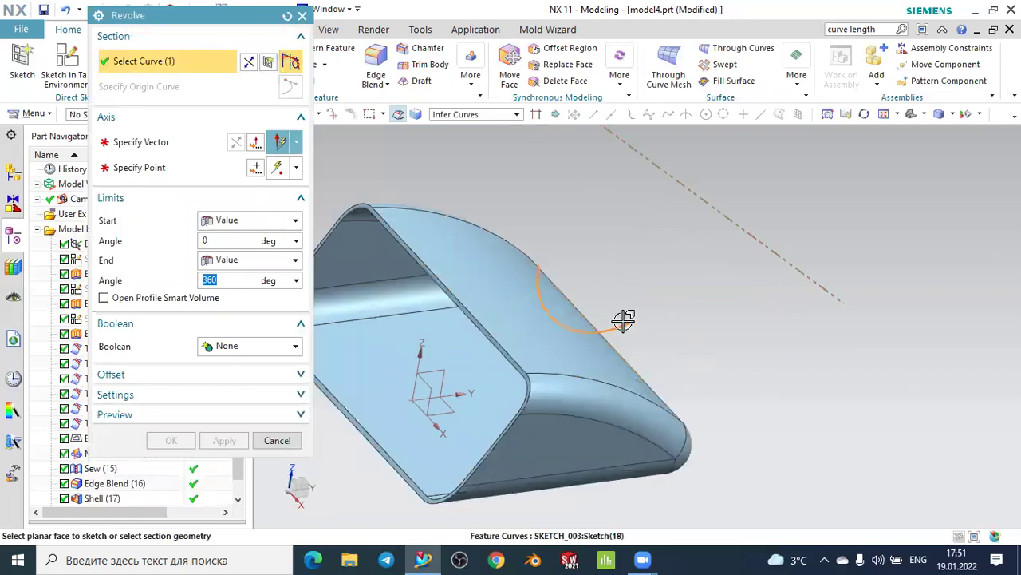
click(217, 143)
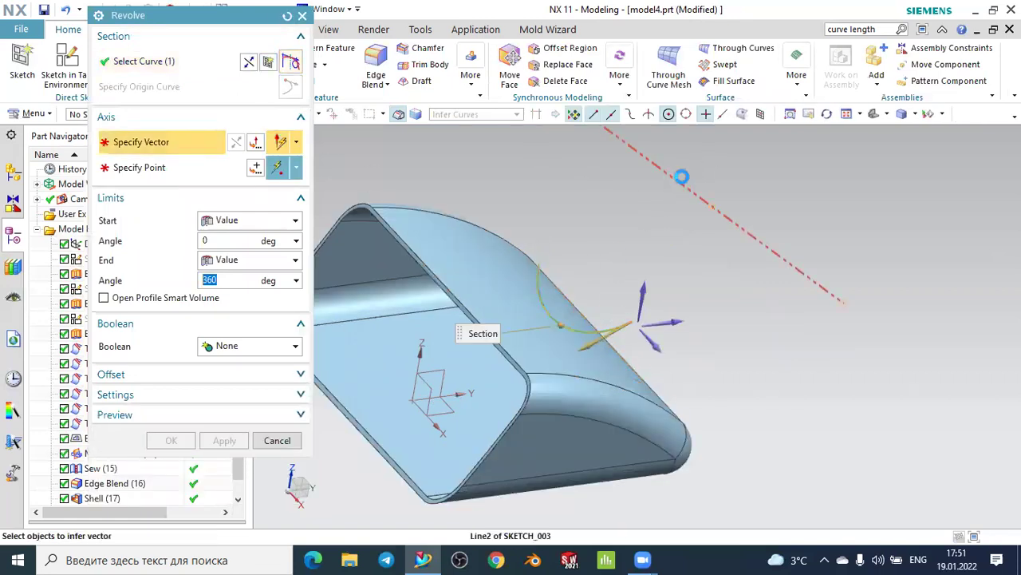
click(681, 177)
mouse_move(681, 177)
middle_down()
mouse_move(740, 298)
mouse_move(673, 308)
middle_up()
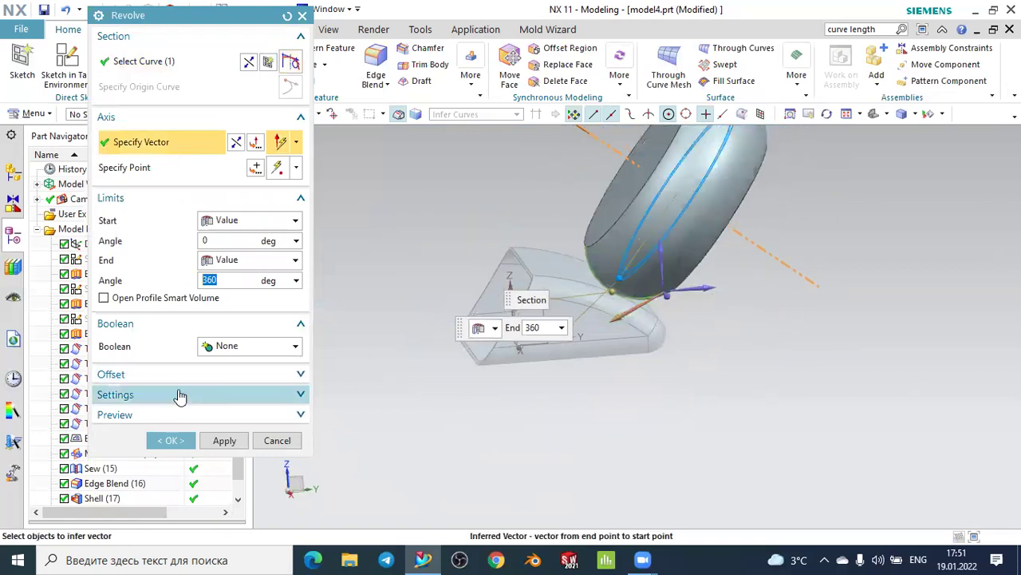
Set the revolve body type to Sheet and create the full 360° ring
click(179, 397)
click(209, 416)
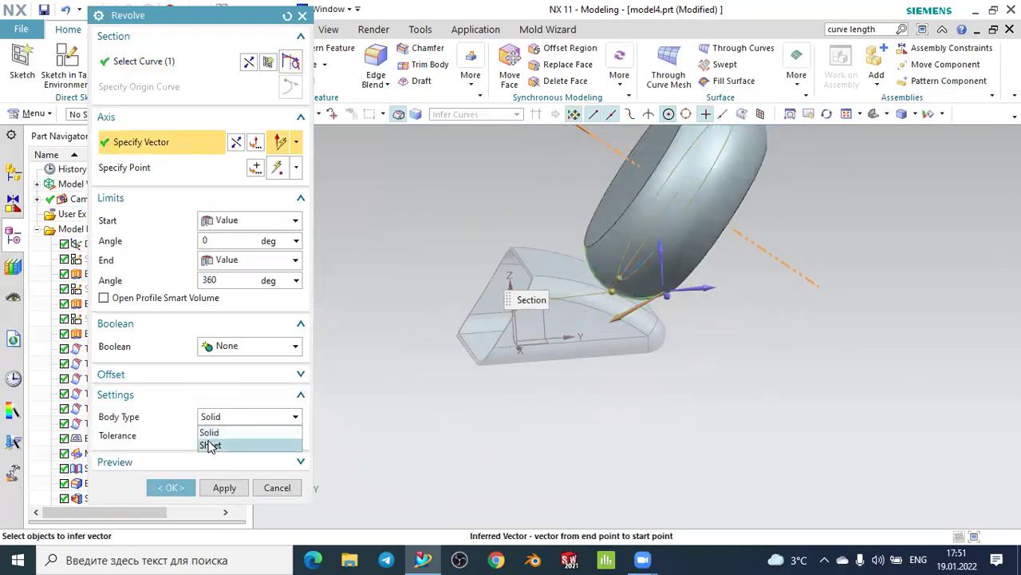
click(238, 441)
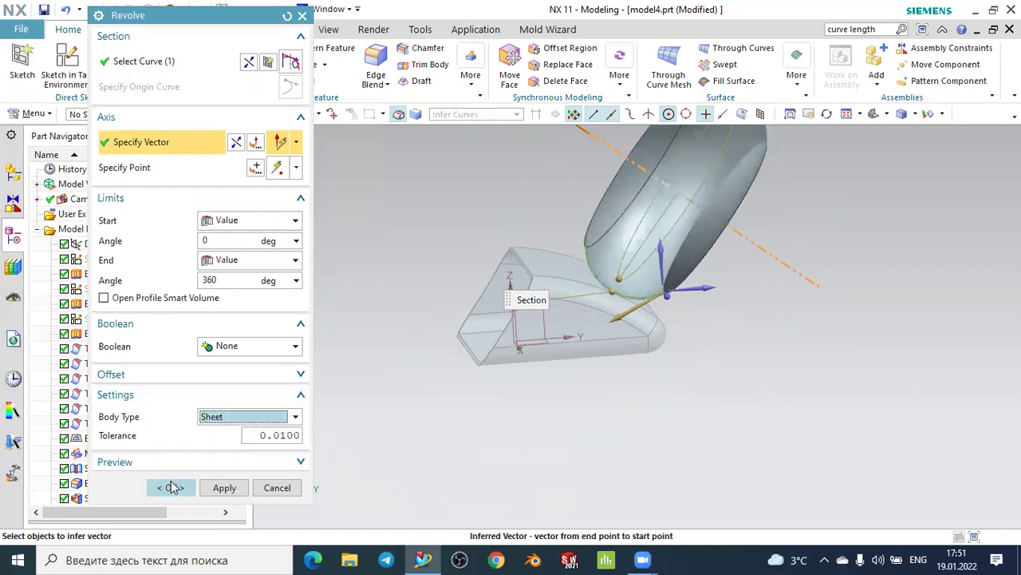
middle_click(244, 463)
mouse_move(662, 427)
middle_down()
mouse_move(575, 413)
mouse_move(663, 439)
middle_up()
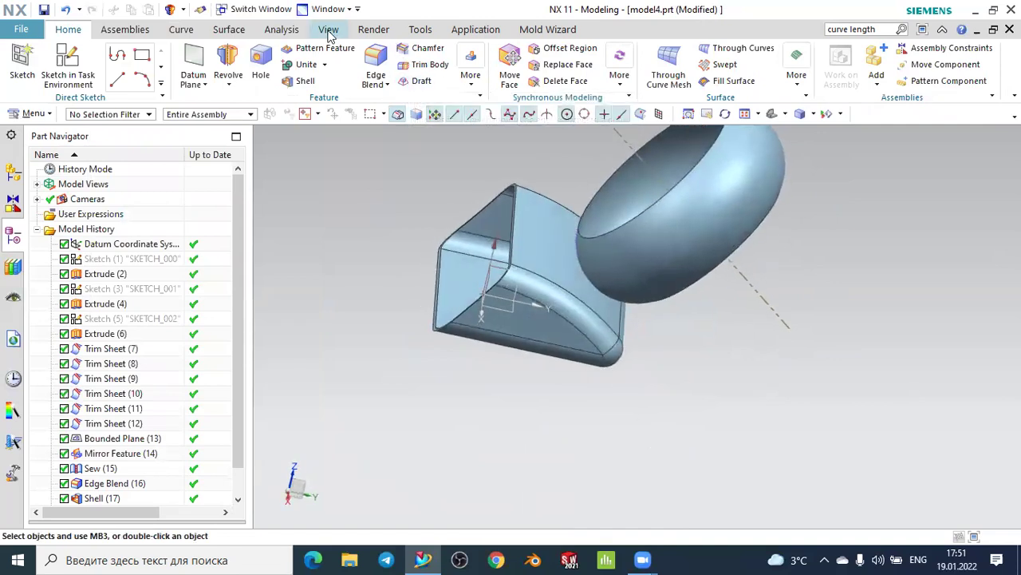
Trim the revolved sheet against the duct body's faces, leaving a circular patch on the curved top
click(240, 32)
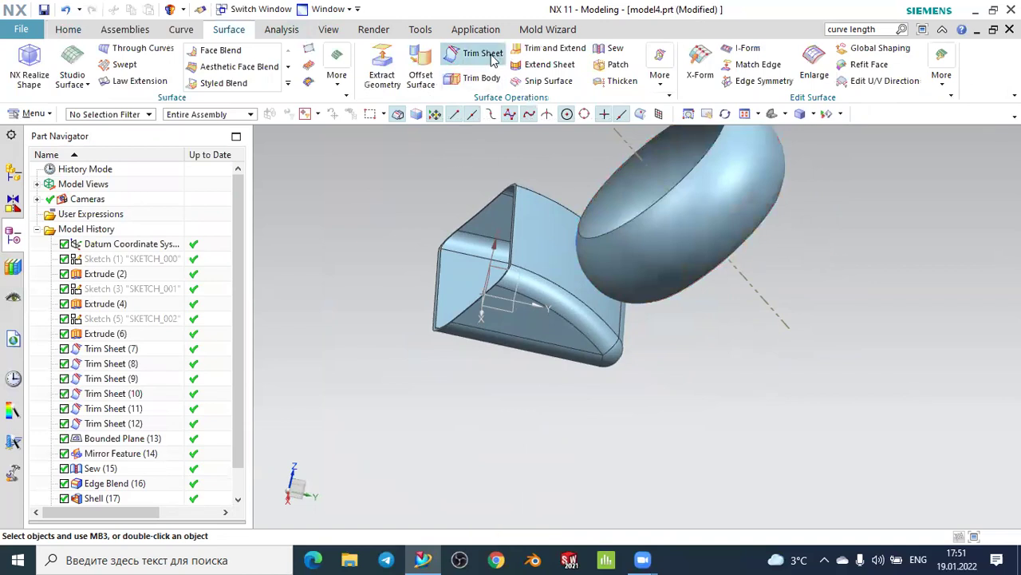
scroll(624, 203, up, 2)
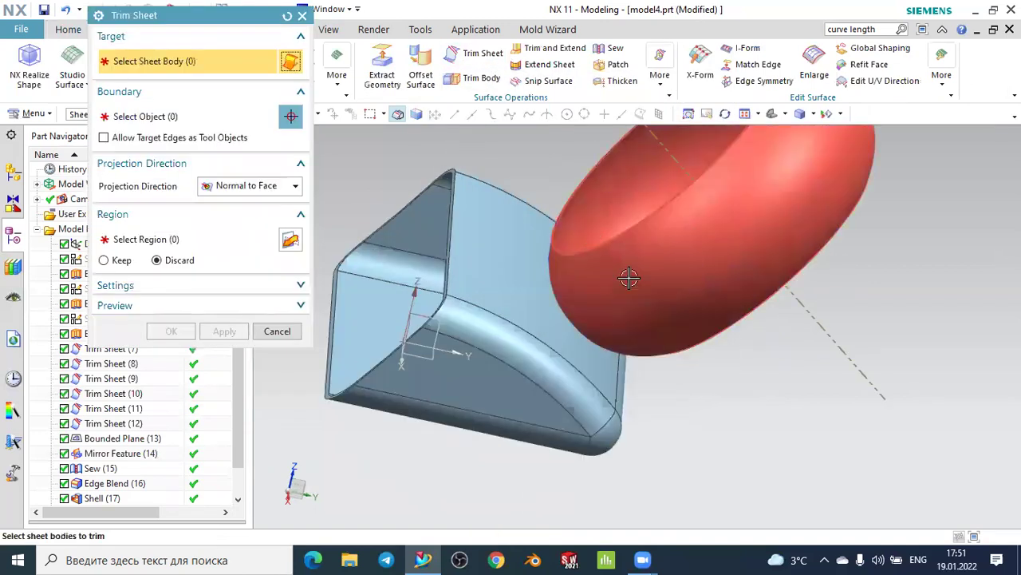
click(608, 180)
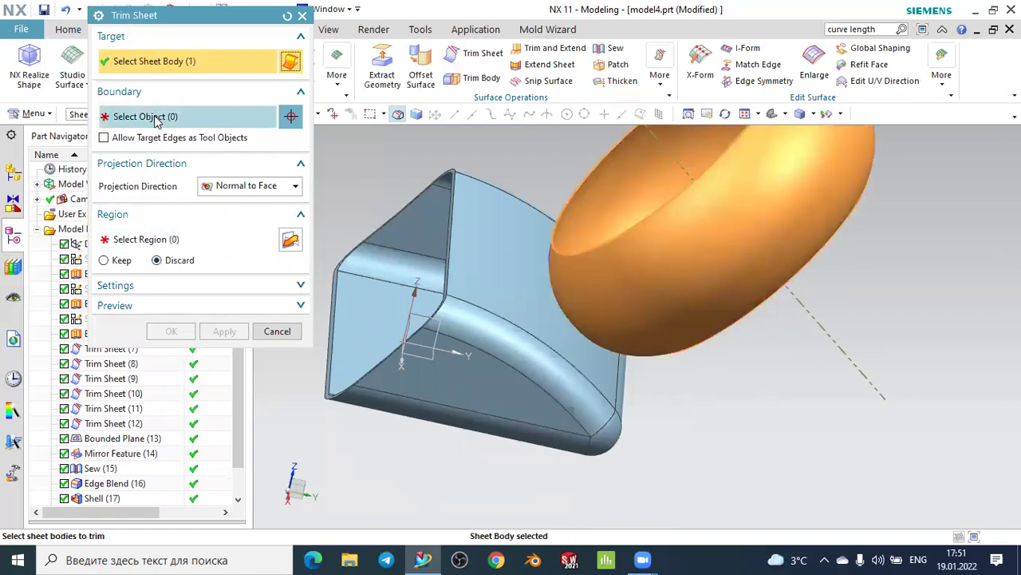
click(156, 116)
click(509, 254)
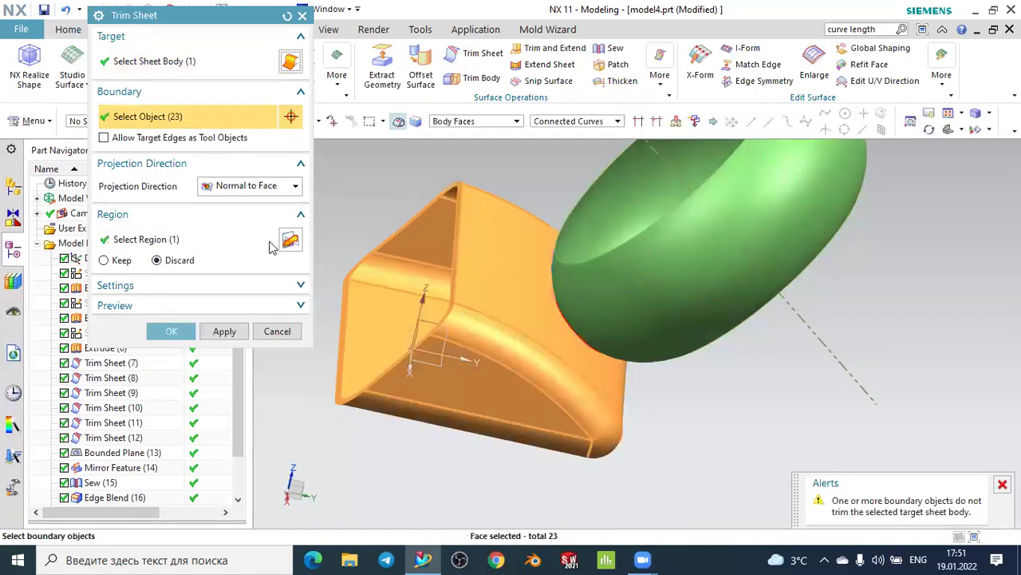
click(269, 244)
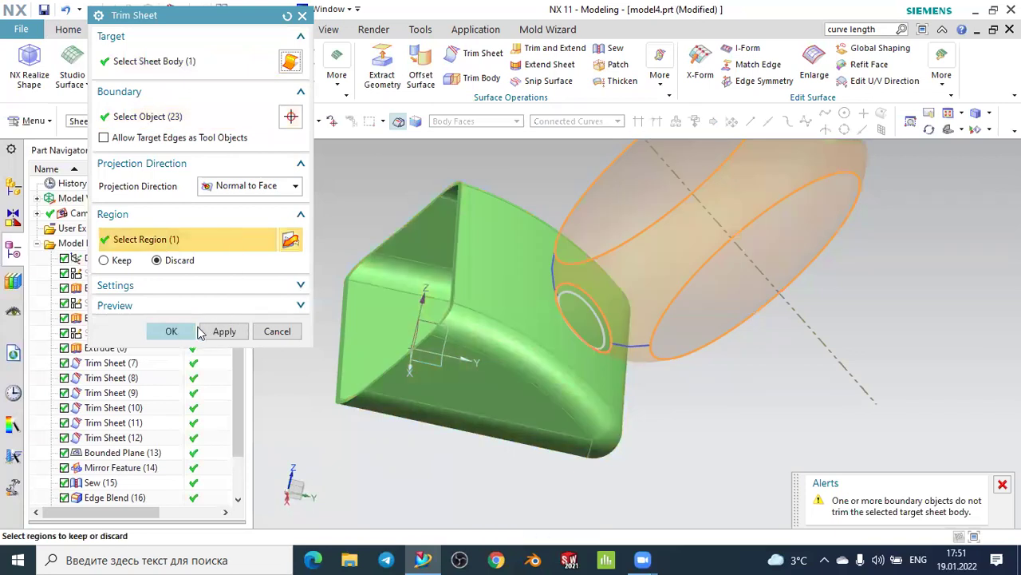
click(224, 331)
mouse_move(554, 296)
middle_down()
mouse_move(591, 320)
mouse_move(620, 320)
middle_up()
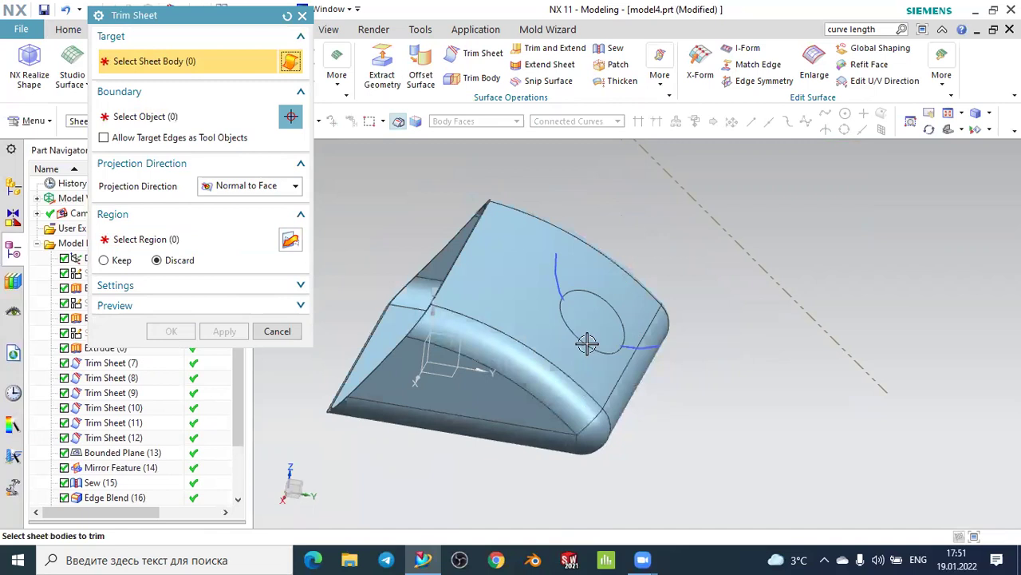
scroll(603, 303, up, 3)
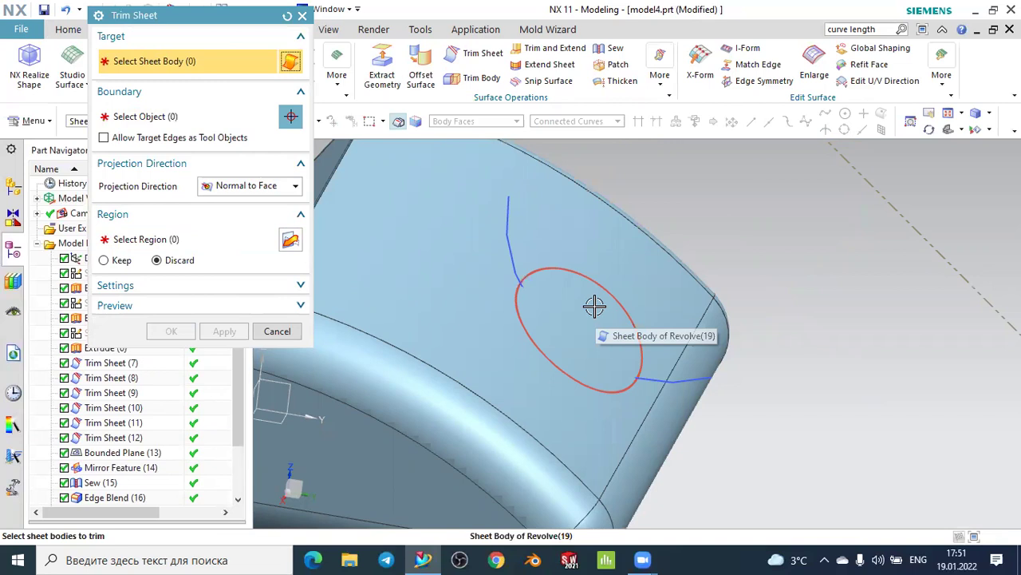
click(595, 306)
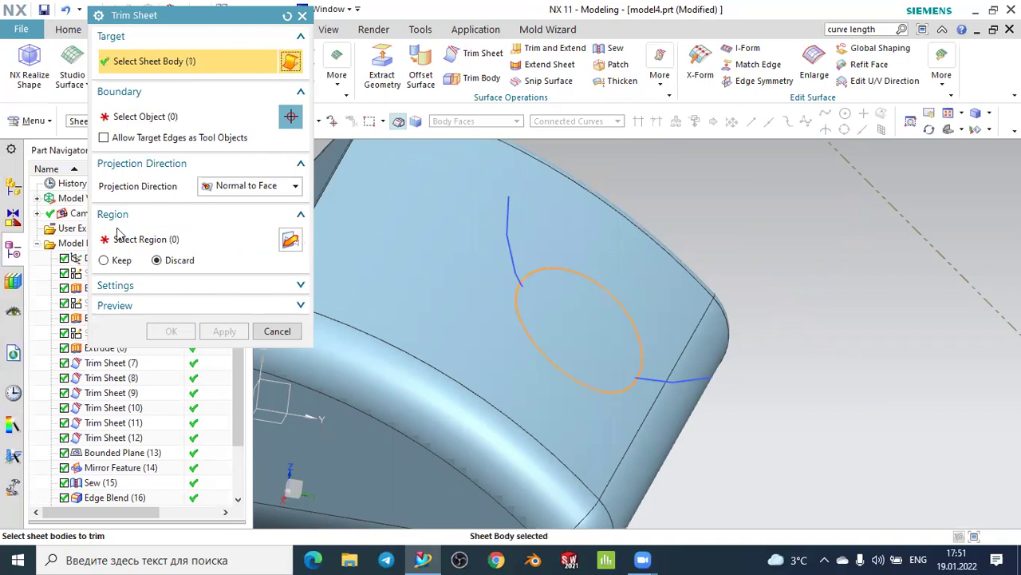
click(151, 120)
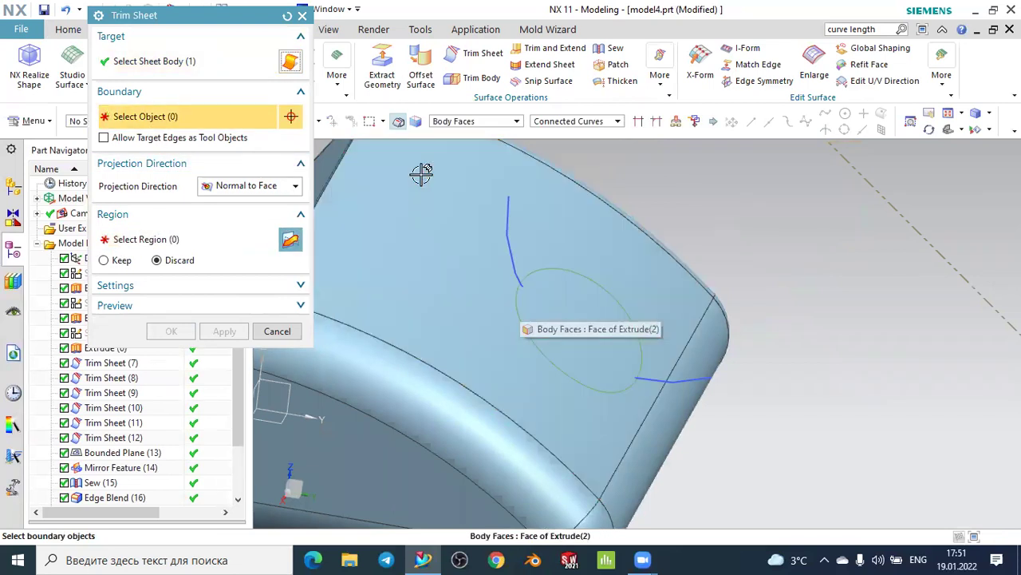
click(287, 16)
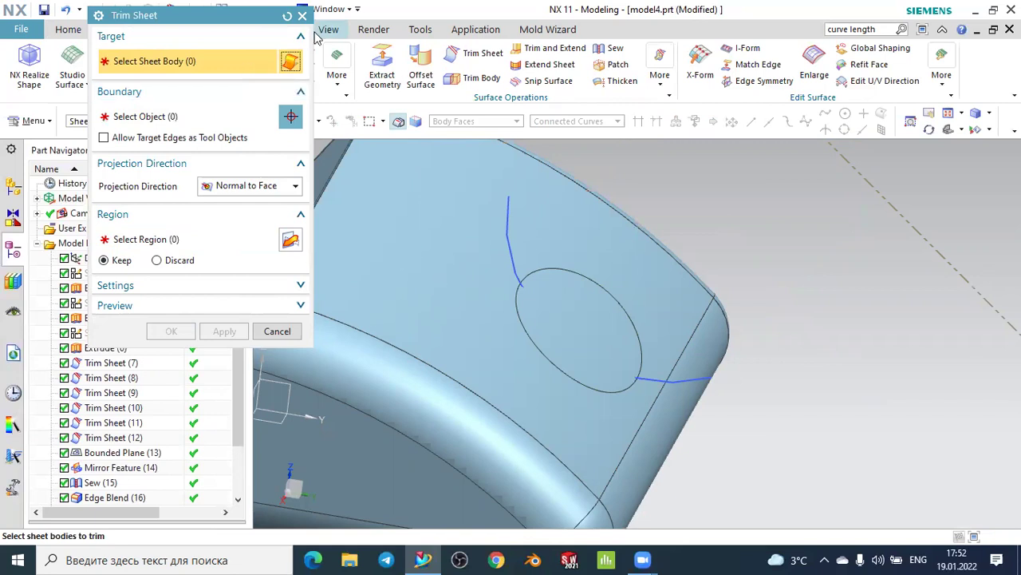
click(287, 16)
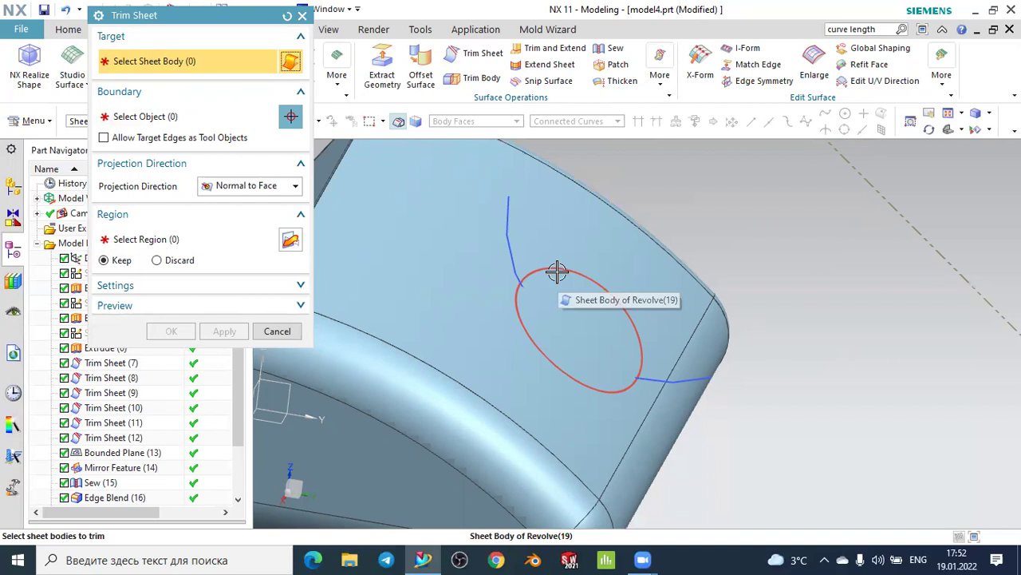
click(180, 262)
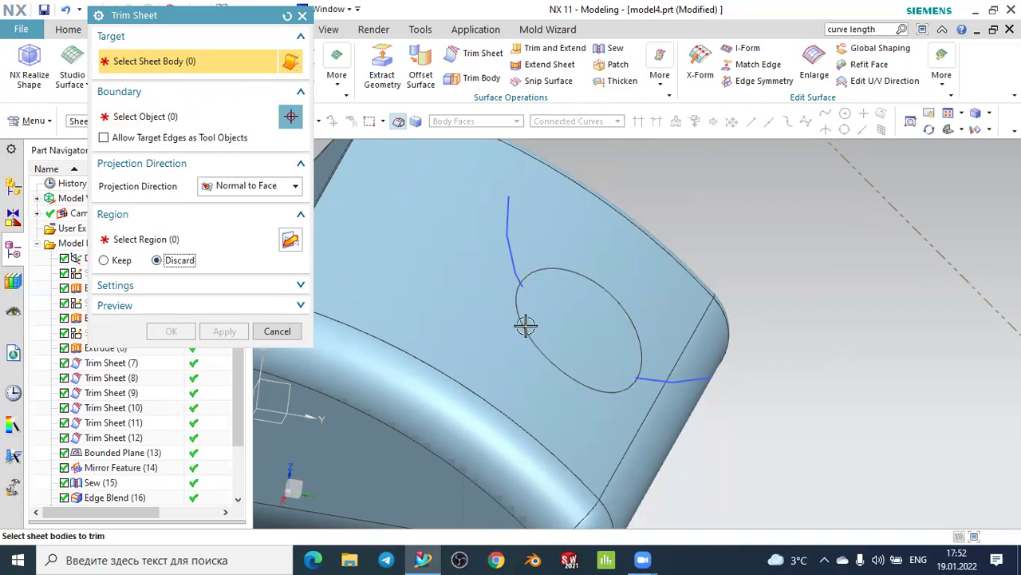
click(569, 317)
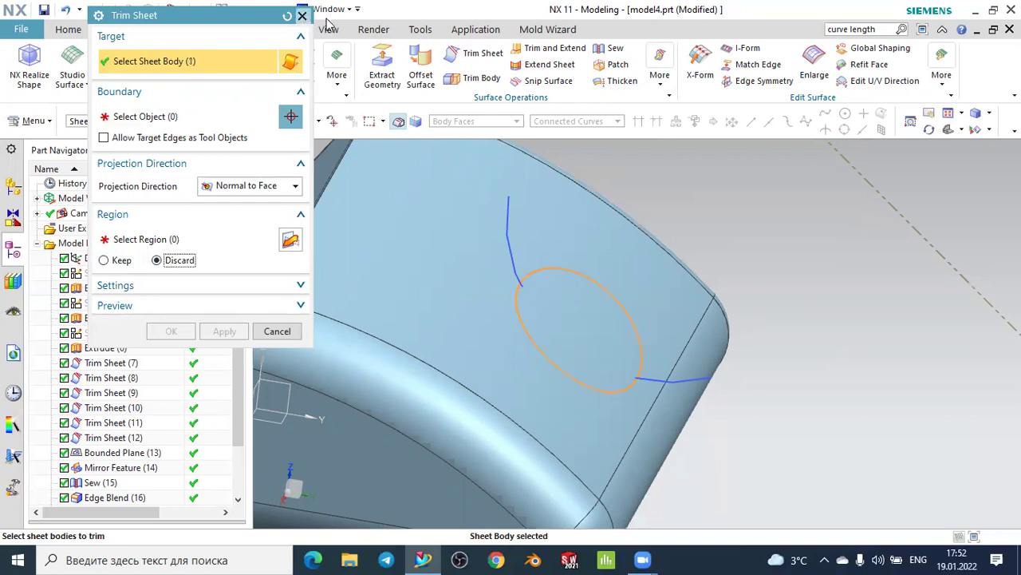
middle_drag(543, 198, 534, 200)
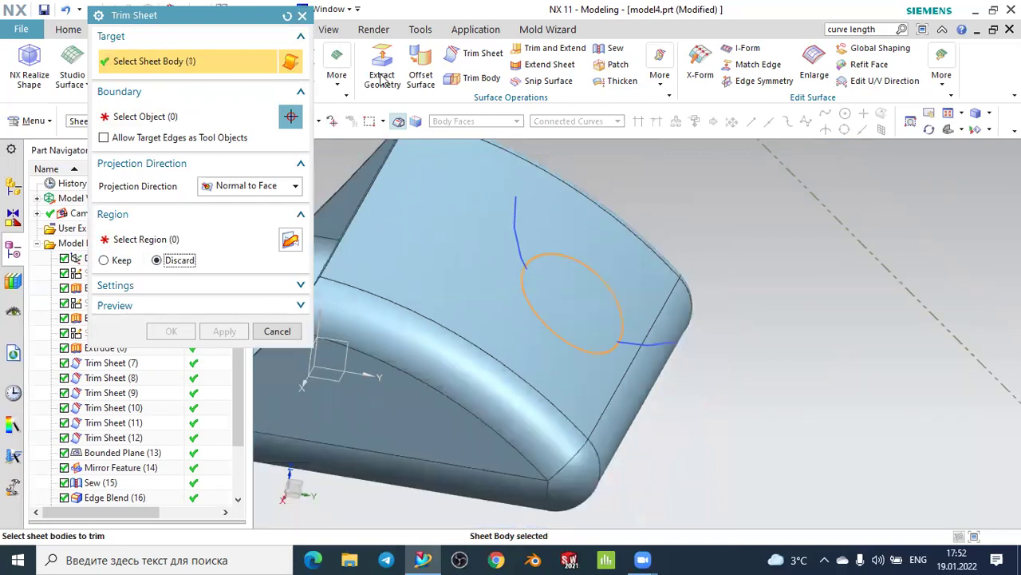
click(306, 18)
mouse_move(777, 296)
middle_down()
mouse_move(737, 250)
mouse_move(750, 270)
mouse_move(571, 162)
middle_up()
click(476, 54)
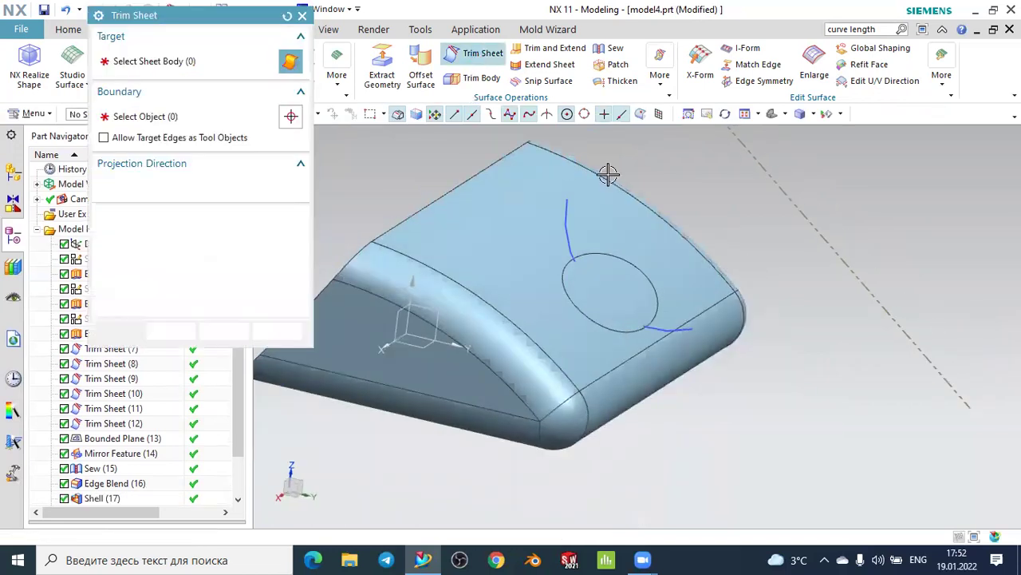
scroll(604, 264, up, 2)
scroll(579, 289, up, 1)
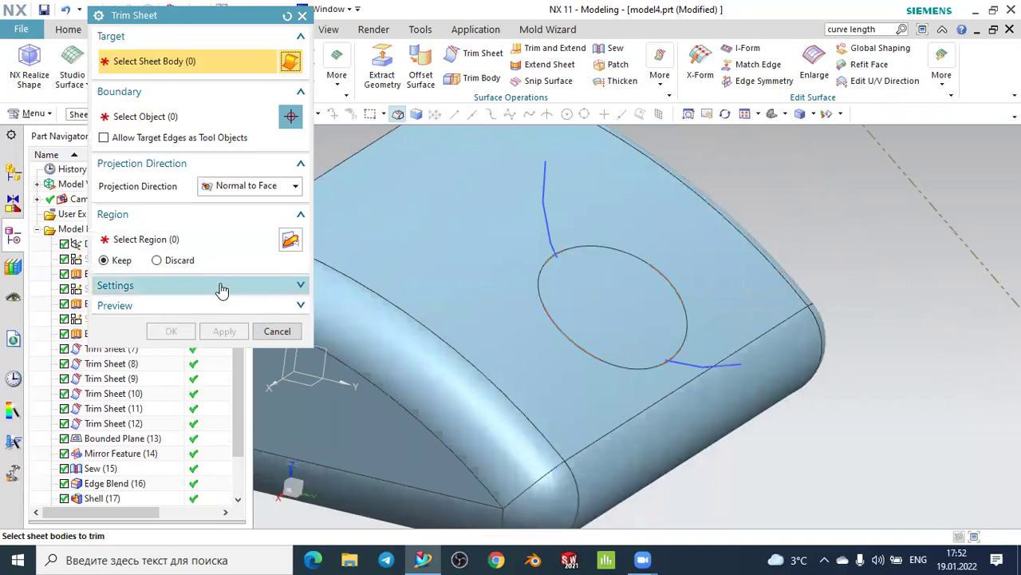
Set up a Discard trim of the circular patch, using the duct body's faces as boundary
click(194, 261)
click(629, 308)
click(291, 118)
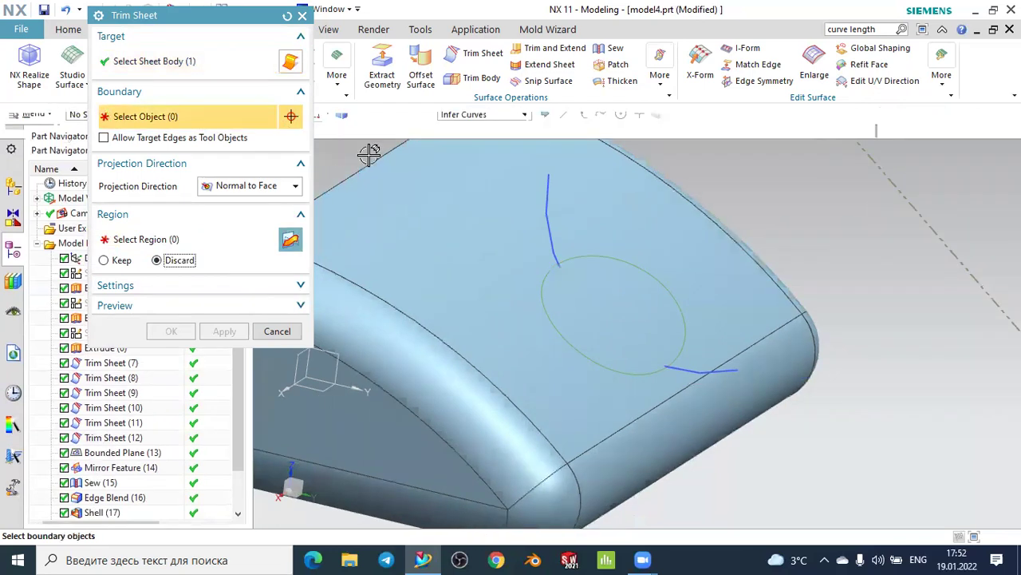
click(536, 269)
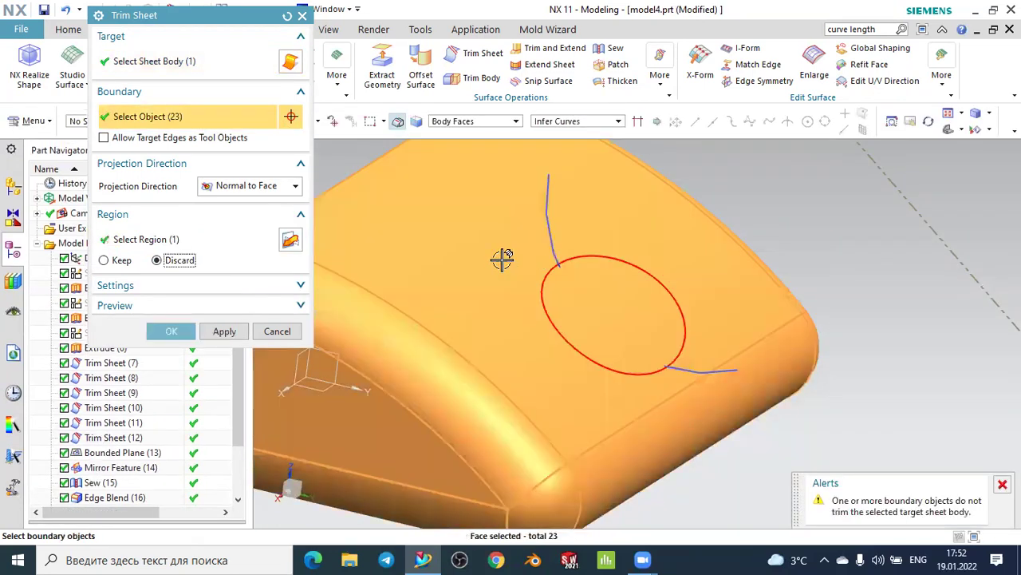
click(212, 239)
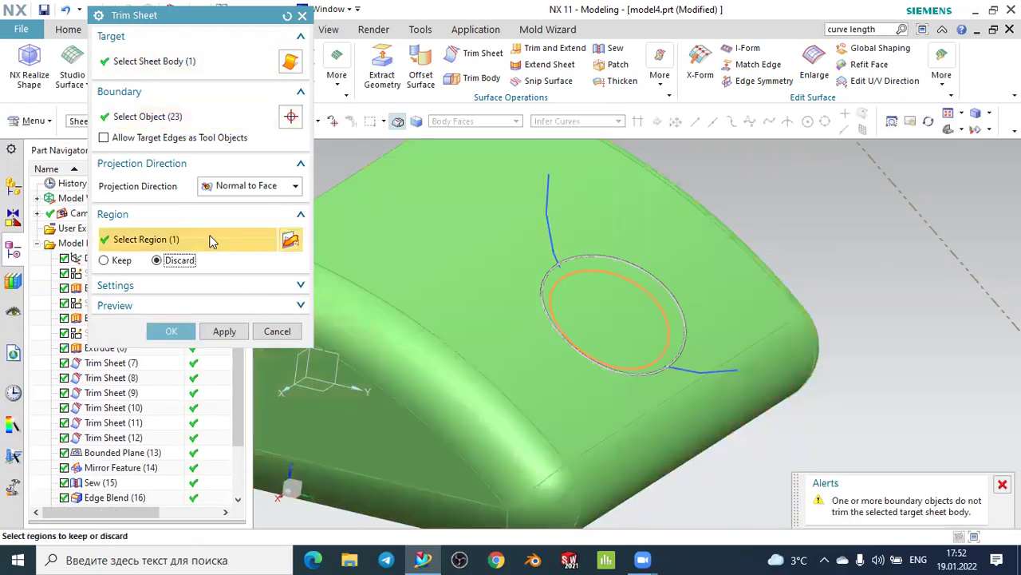
Preview the trimmed result, inspect it, then undo the preview
click(172, 305)
click(291, 333)
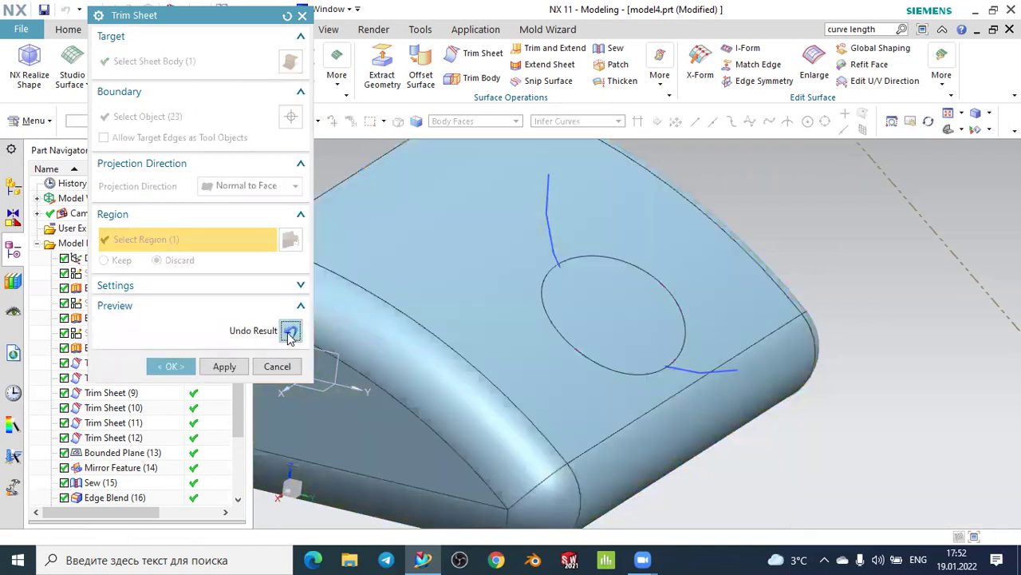
middle_drag(619, 327, 583, 339)
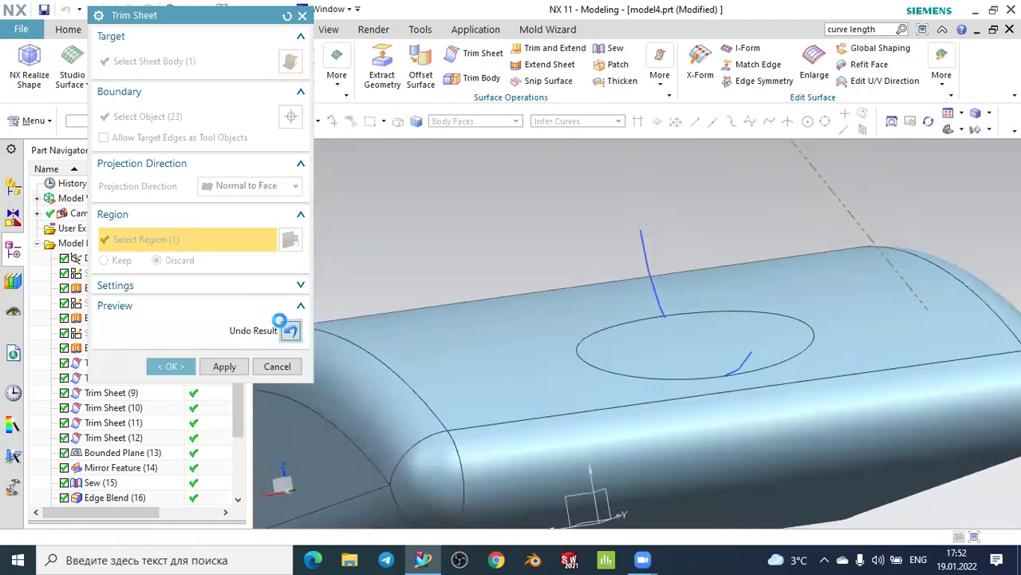
click(288, 331)
middle_drag(445, 266, 440, 273)
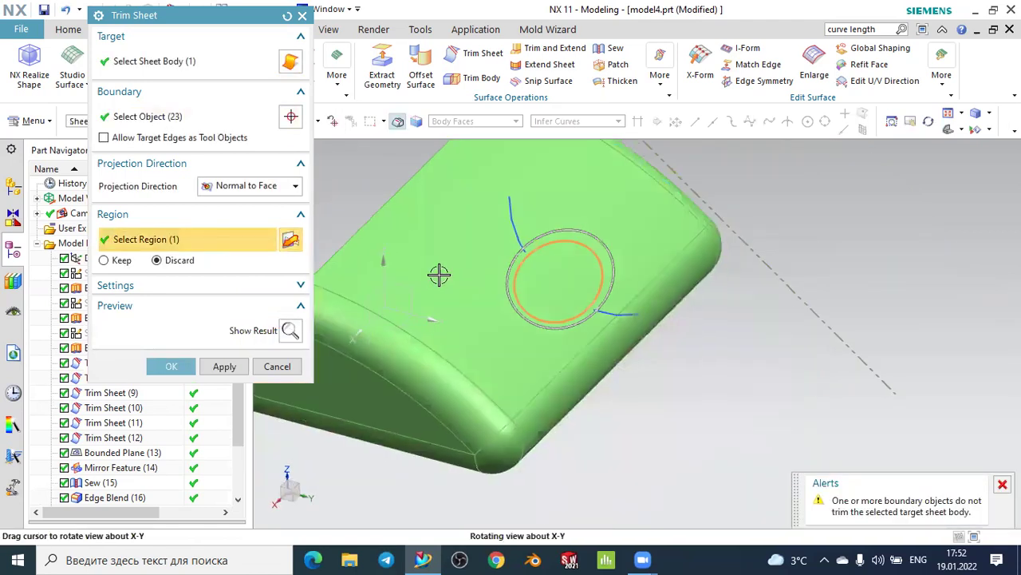
Reset all Trim Sheet selections and restart the command from scratch
click(287, 15)
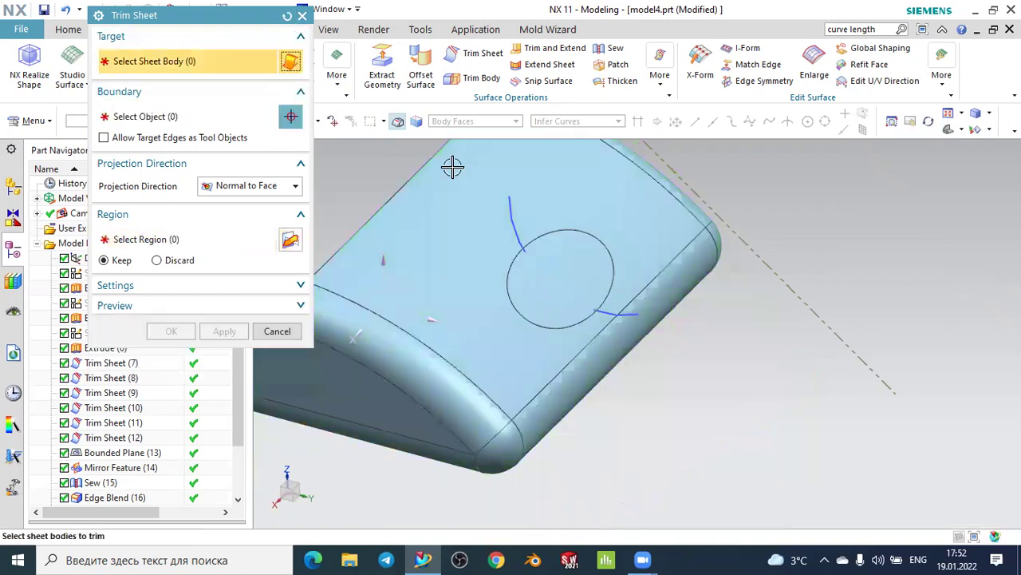
middle_drag(632, 212, 628, 212)
scroll(533, 277, up, 3)
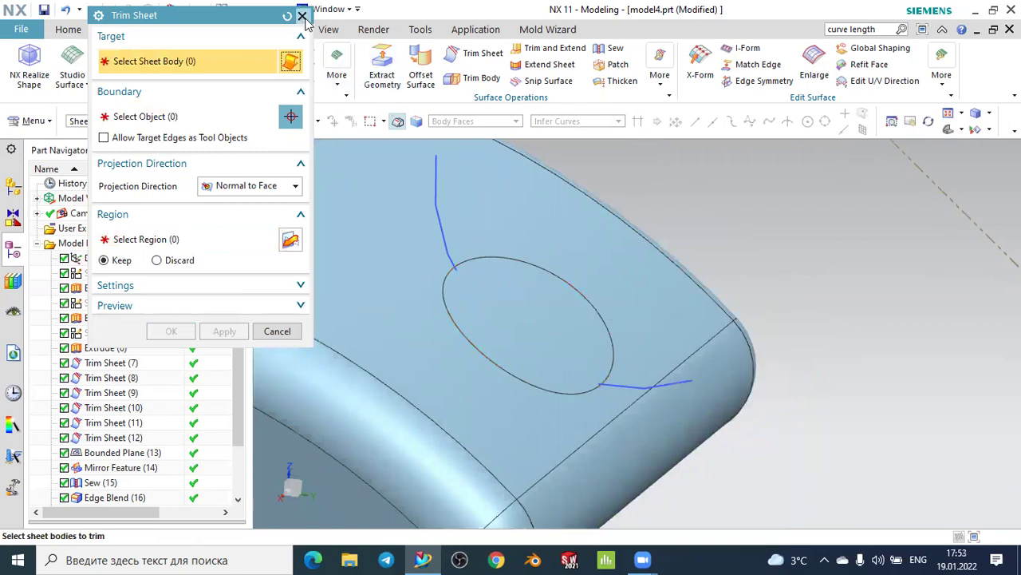
click(302, 15)
click(470, 52)
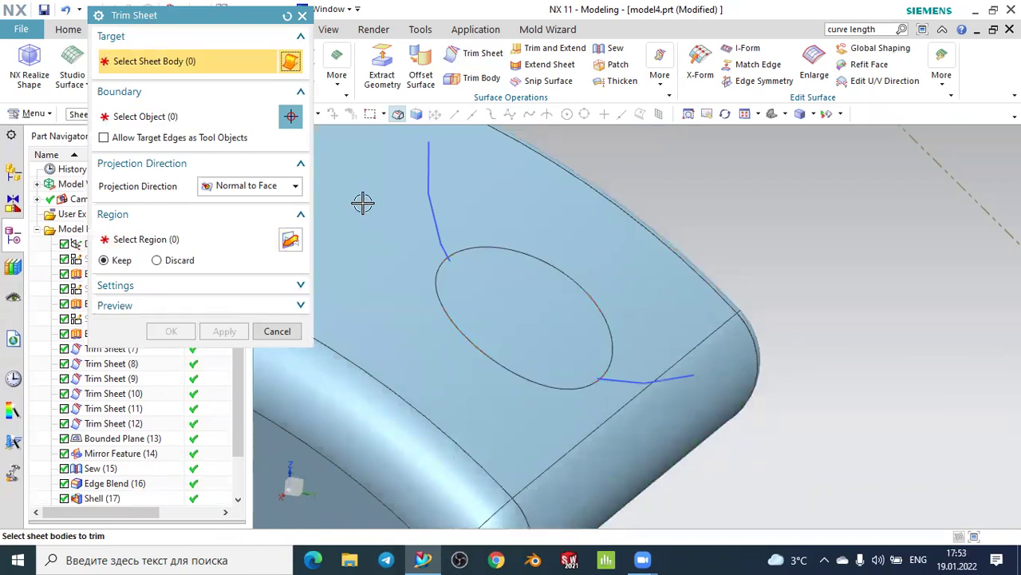
scroll(385, 204, down, 2)
Cancel the trim and change Extrude (2)'s Body Type from Solid to Sheet
click(294, 331)
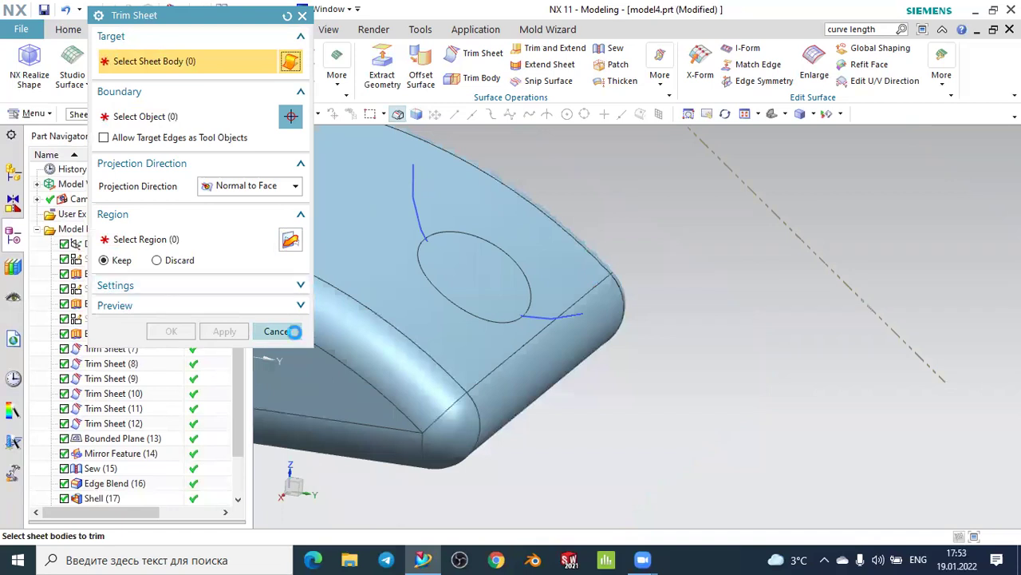
scroll(383, 279, down, 2)
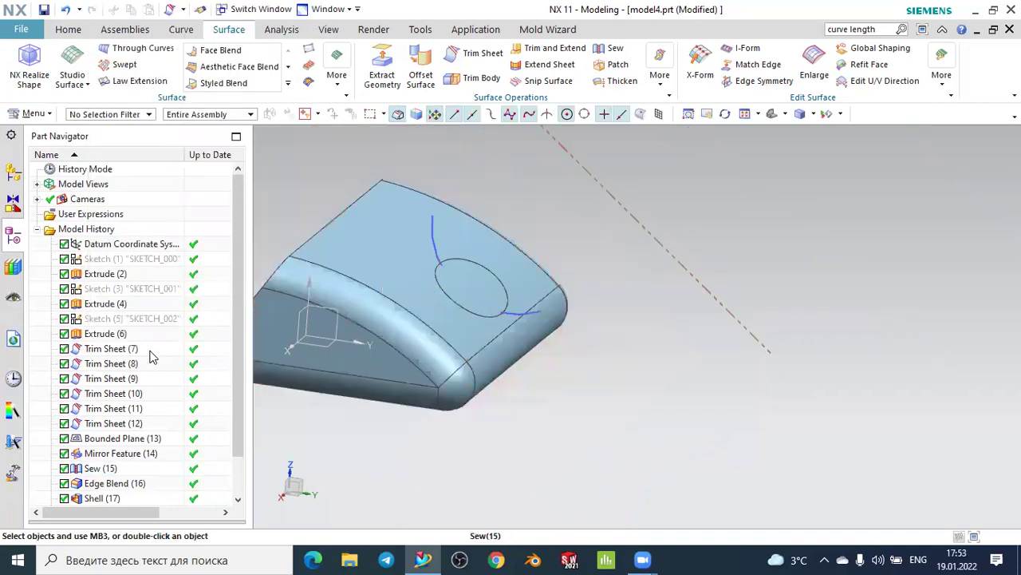
click(119, 277)
double_click(119, 274)
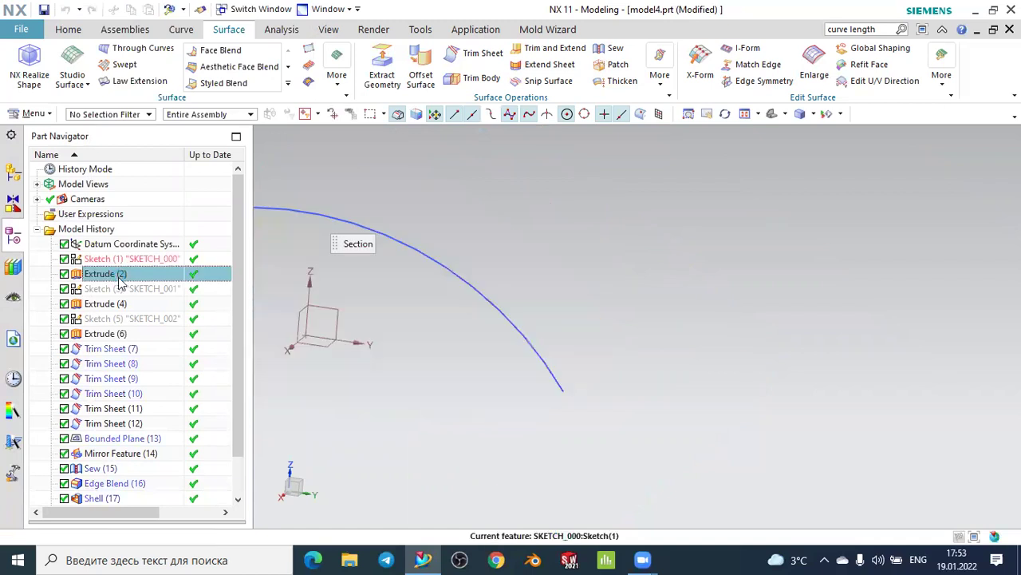
click(206, 346)
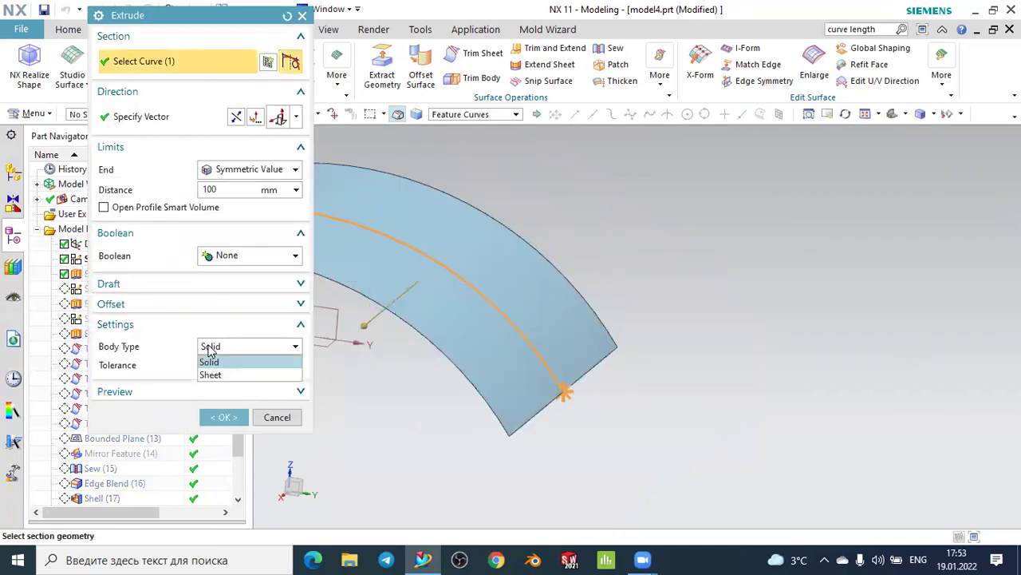
click(213, 376)
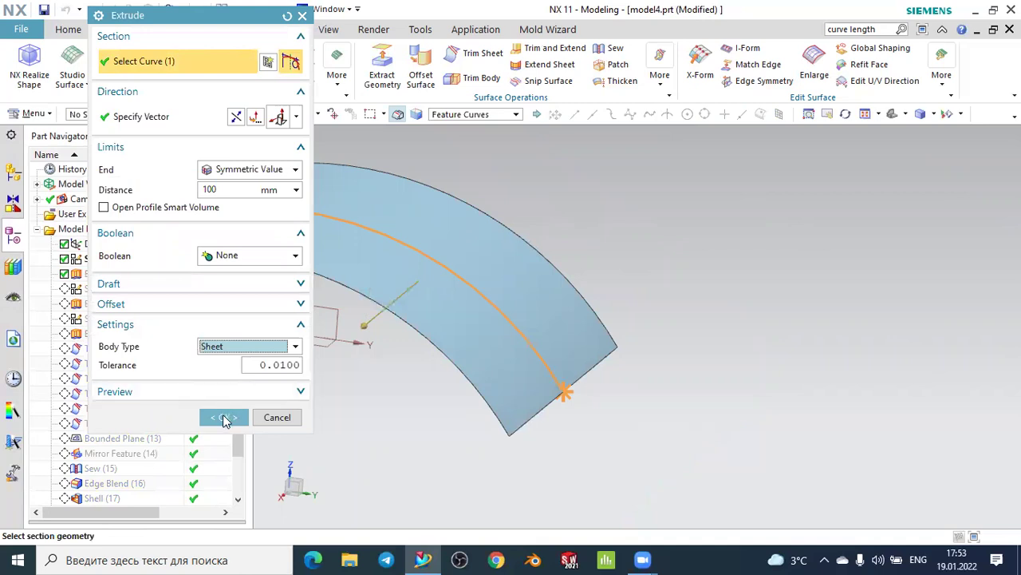
click(226, 417)
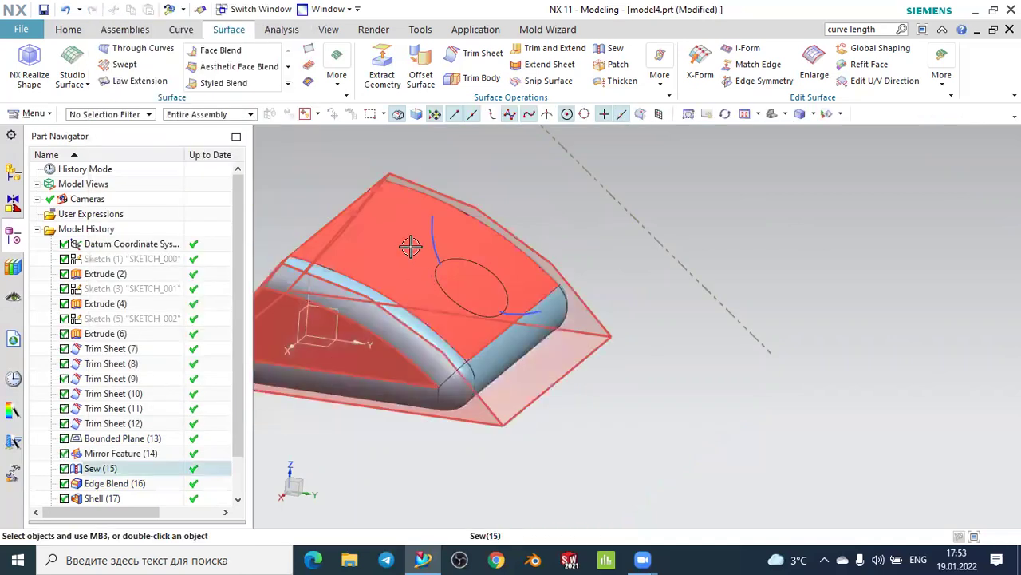
scroll(410, 239, up, 2)
Trim Sheet Body of Revolve(19) against the duct body's faces, discarding the picked region
scroll(415, 231, up, 1)
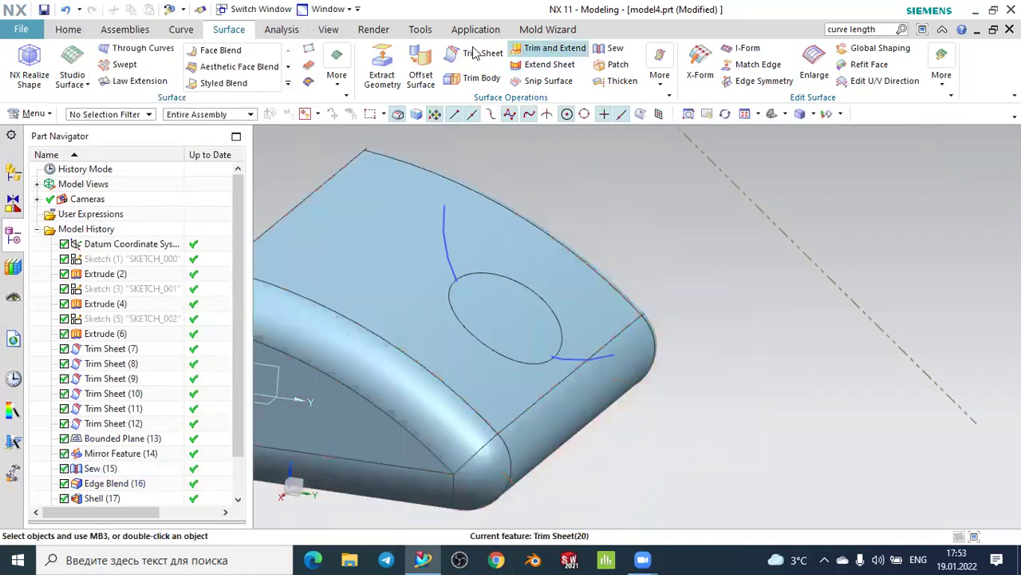
click(473, 54)
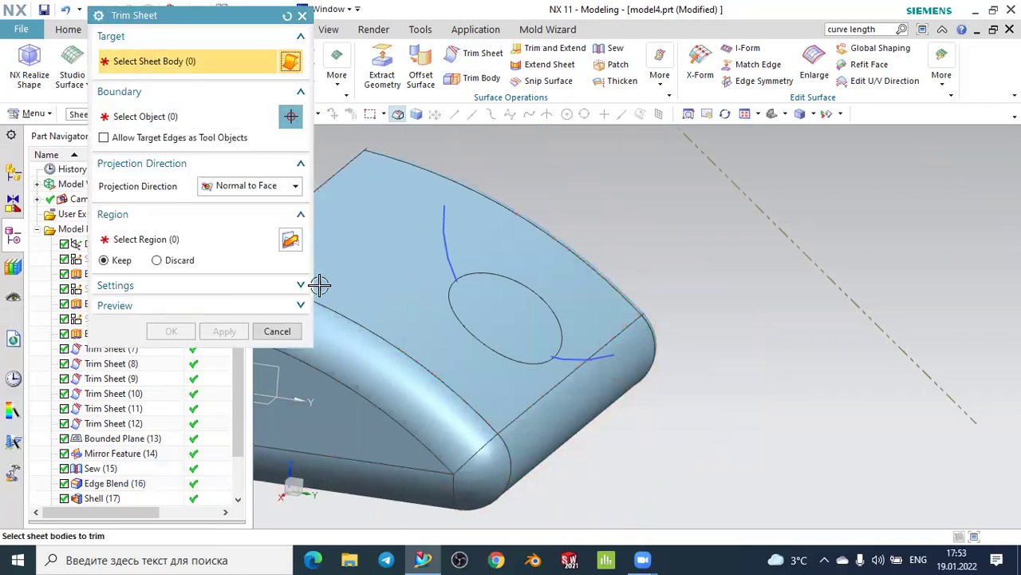
click(180, 261)
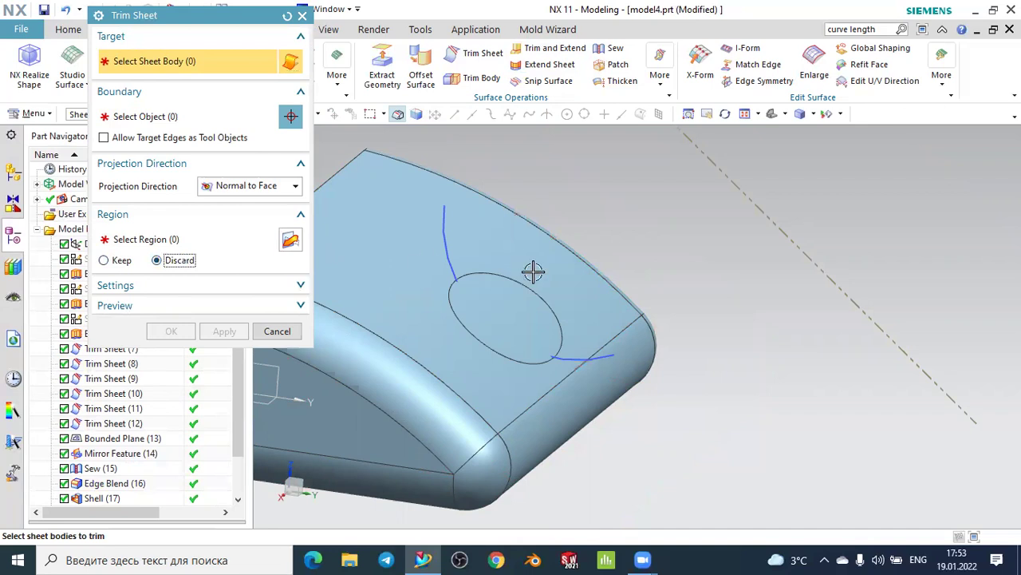
scroll(482, 275, up, 2)
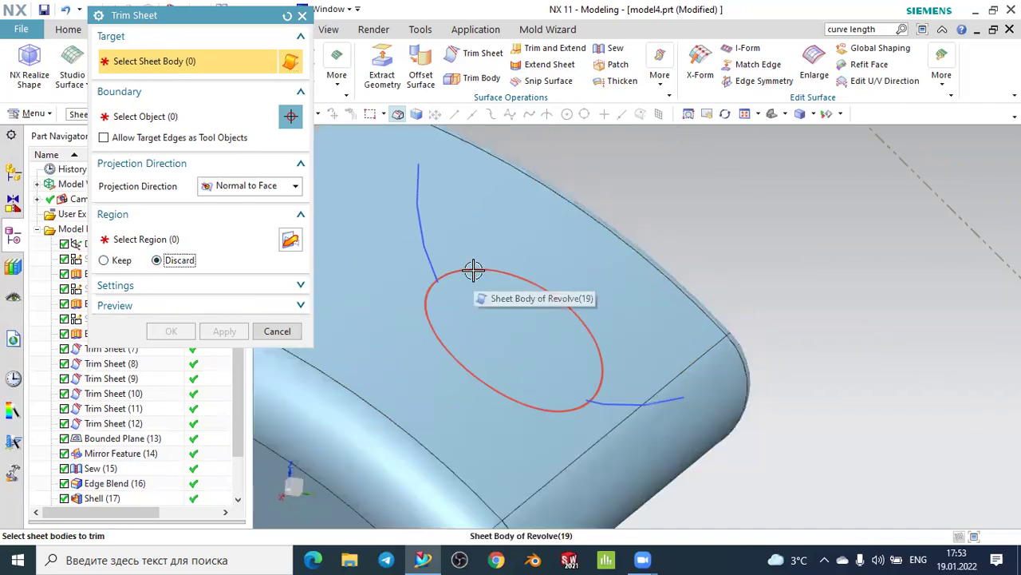
click(472, 271)
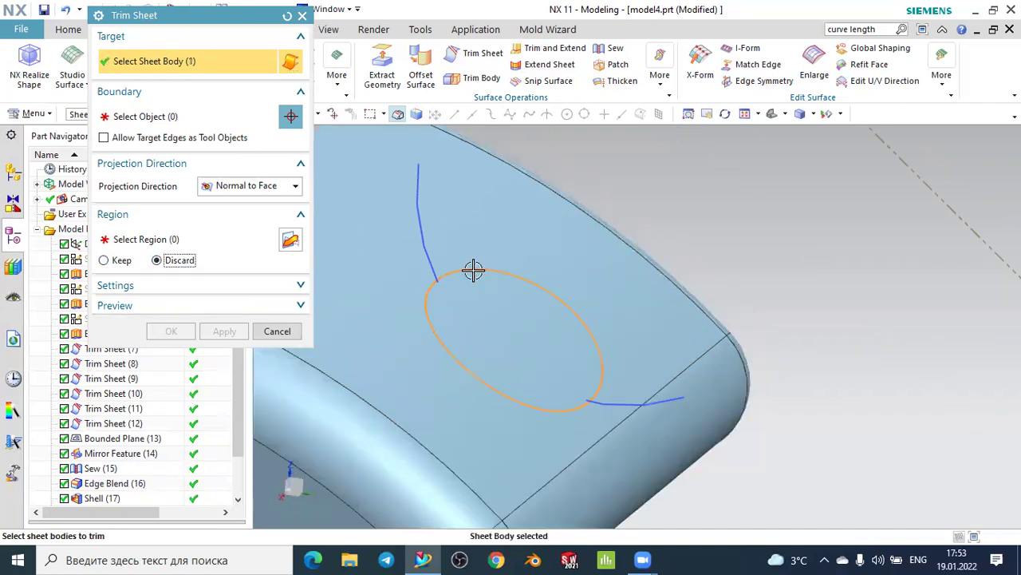
click(178, 116)
click(479, 319)
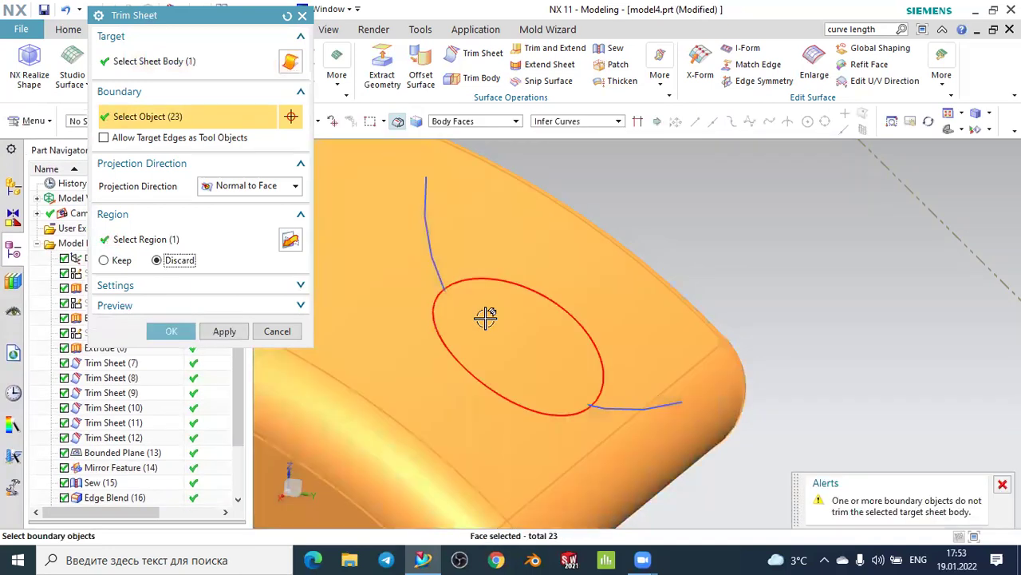
click(173, 241)
click(172, 328)
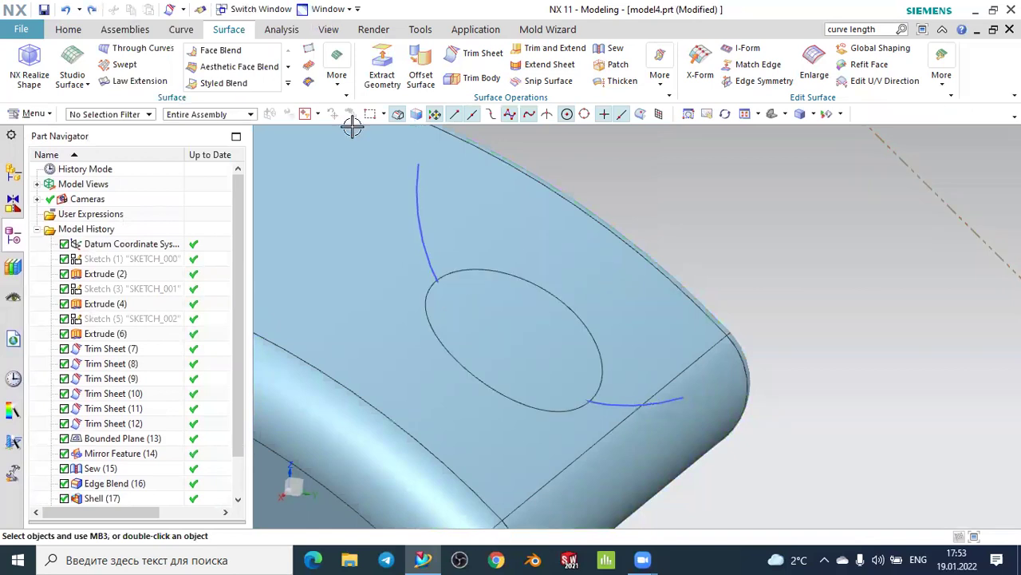
key(ctrl+Tab)
In model1, inspect Trim Sheet (23) and Edge Blends (25), (27), then re-confirm Trim Sheet (23)
click(327, 240)
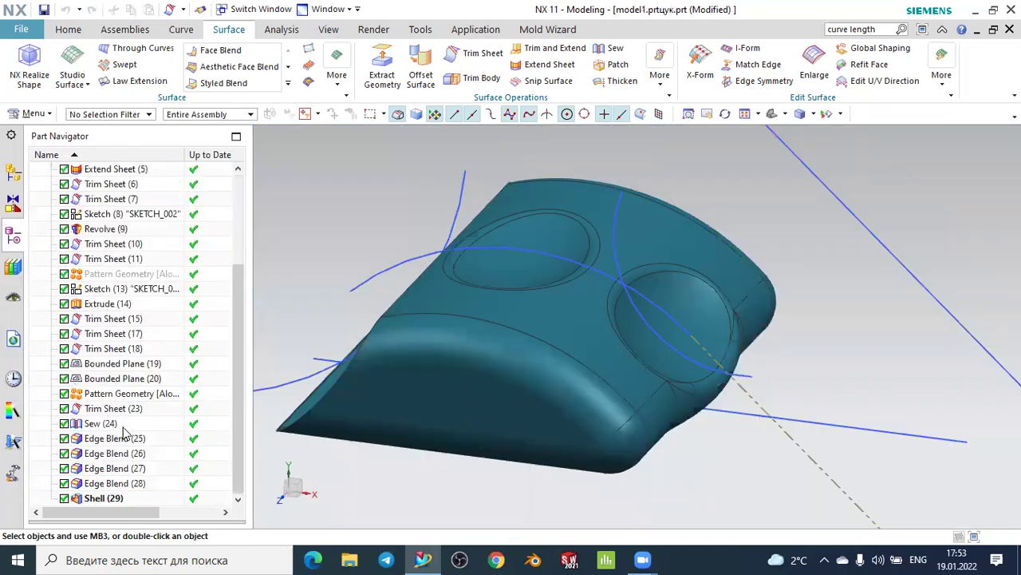
click(117, 411)
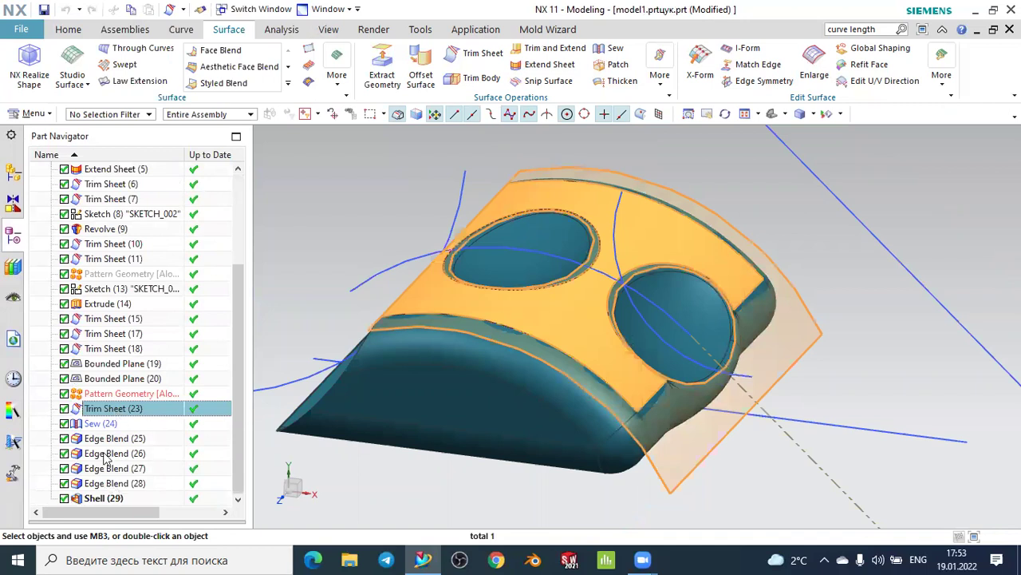
click(104, 441)
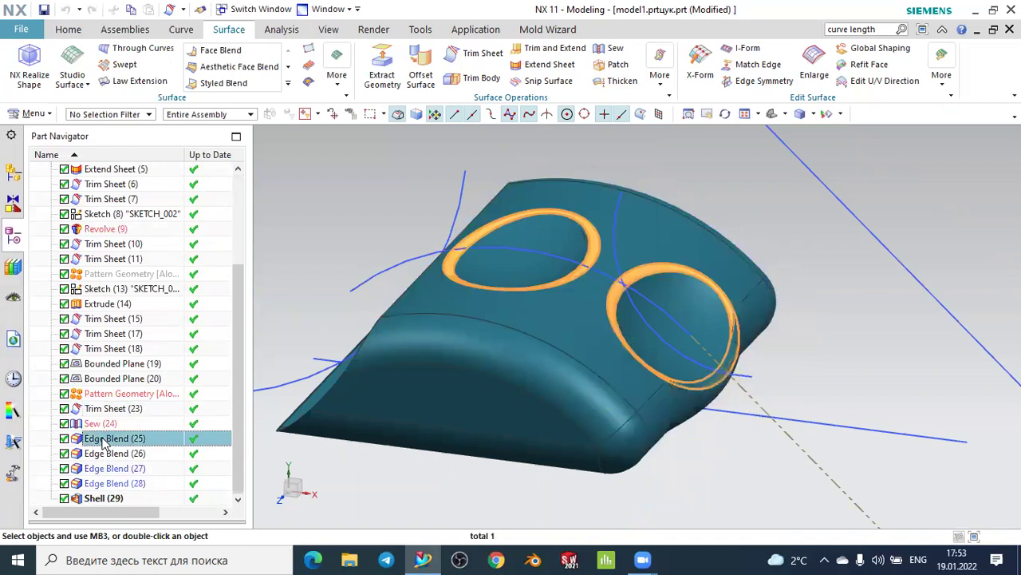
click(99, 470)
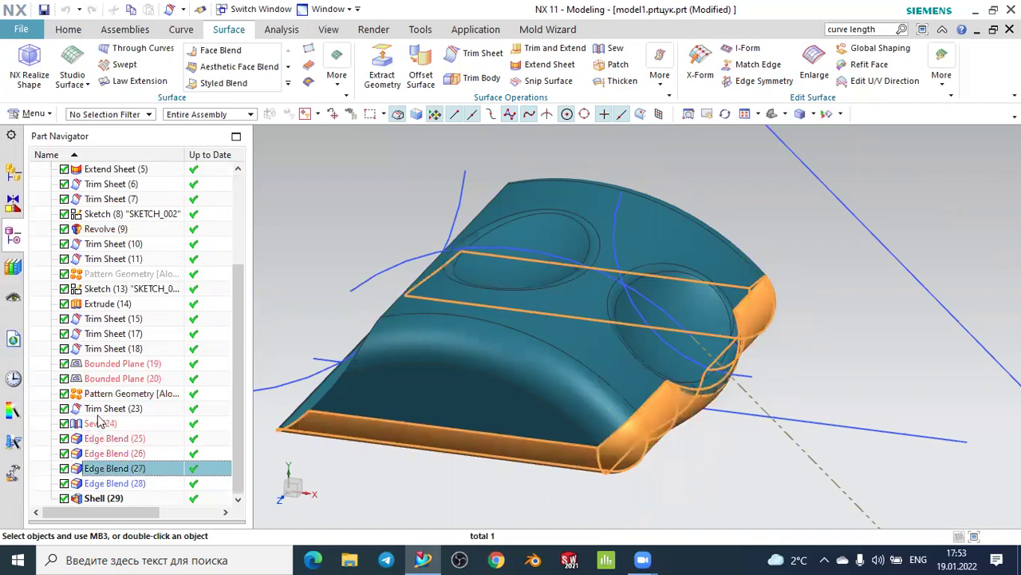
double_click(100, 409)
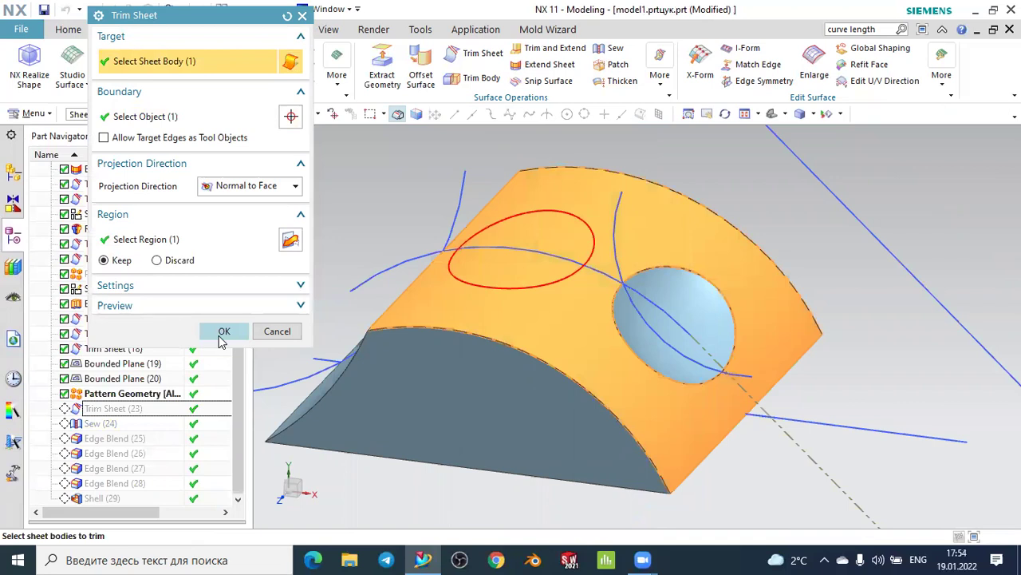
click(223, 334)
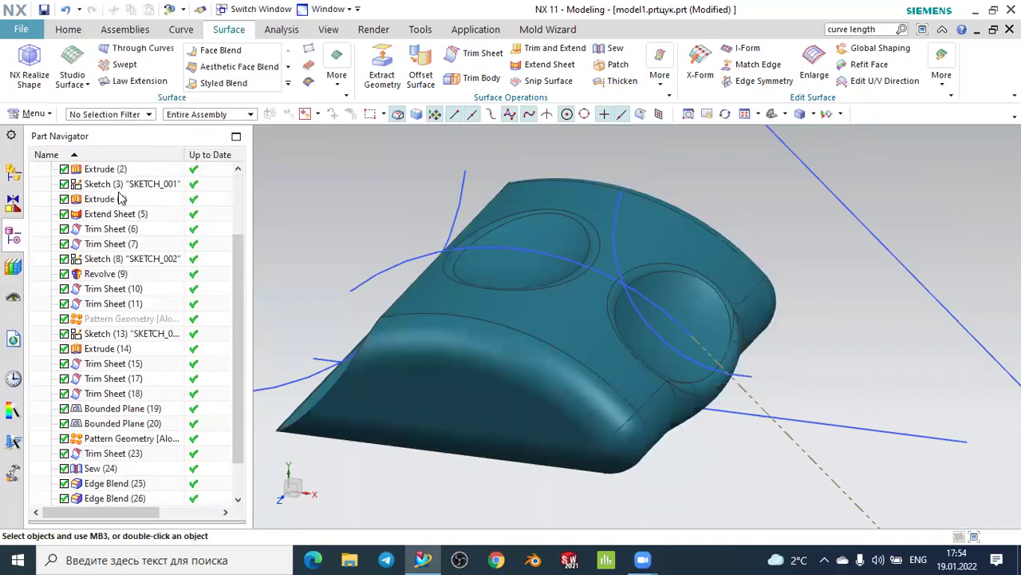
Reopen Extrude (2) in model1 and confirm it to rebuild the model
scroll(121, 204, up, 2)
double_click(103, 260)
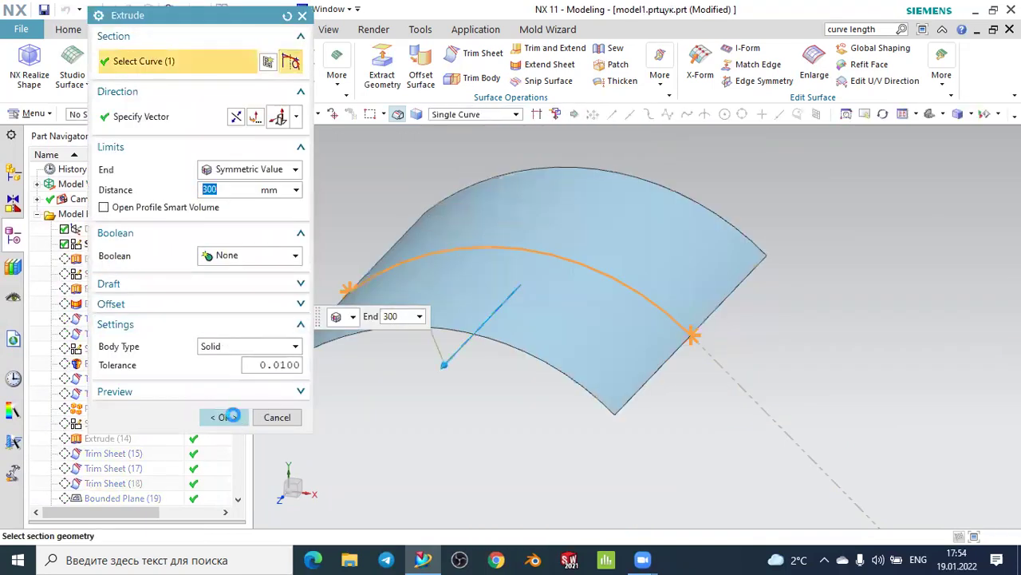
click(223, 416)
Browse Edge Blend (25), (26) and Trim Sheet (15), then reopen Trim Sheet (23)
scroll(139, 382, down, 3)
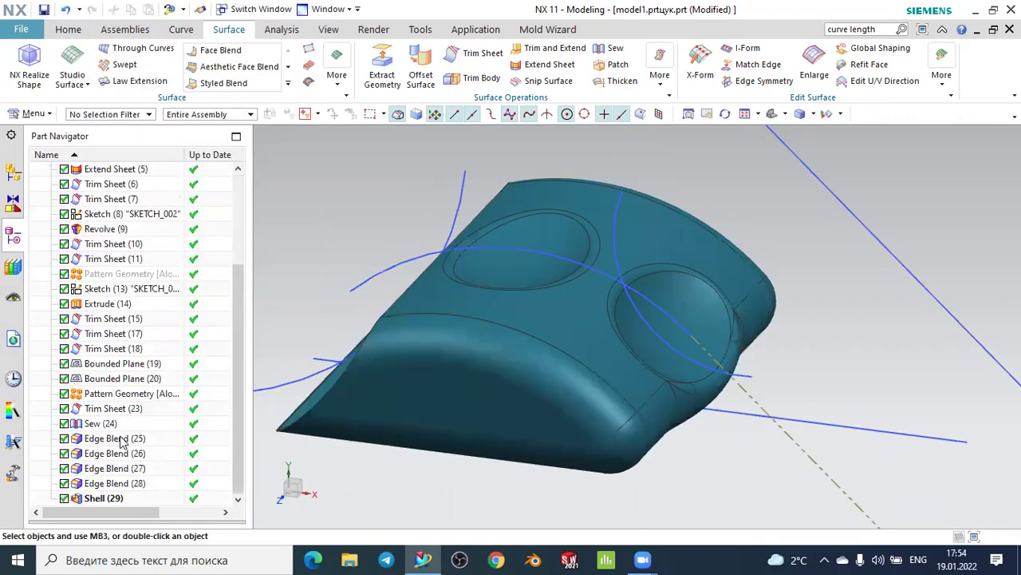
click(115, 439)
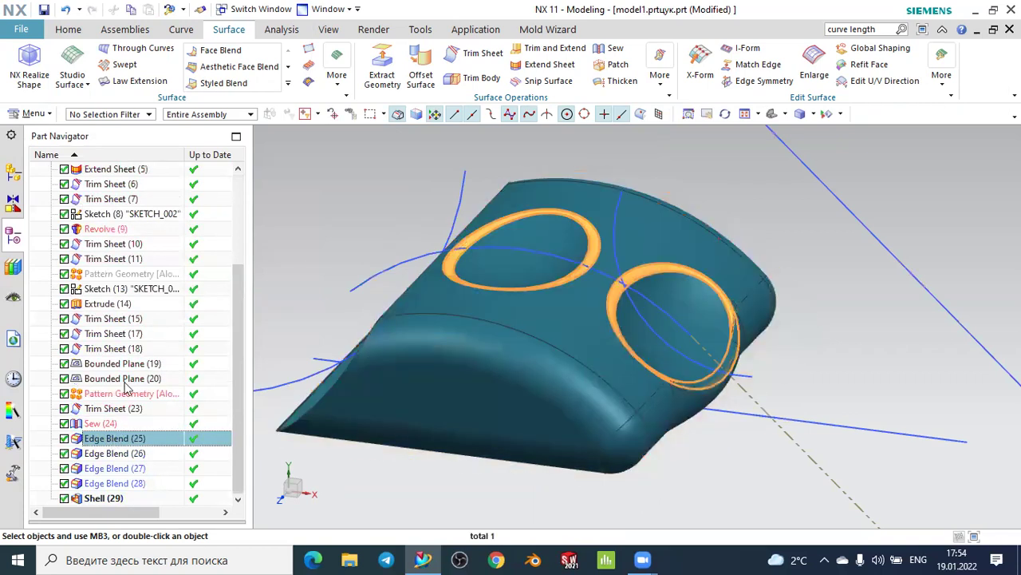
click(119, 321)
click(116, 454)
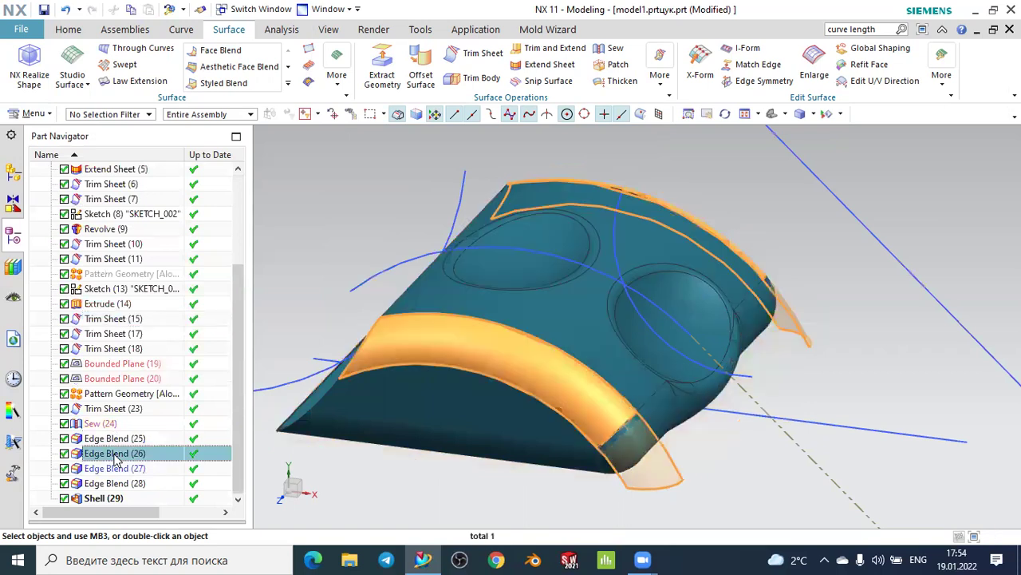
click(105, 410)
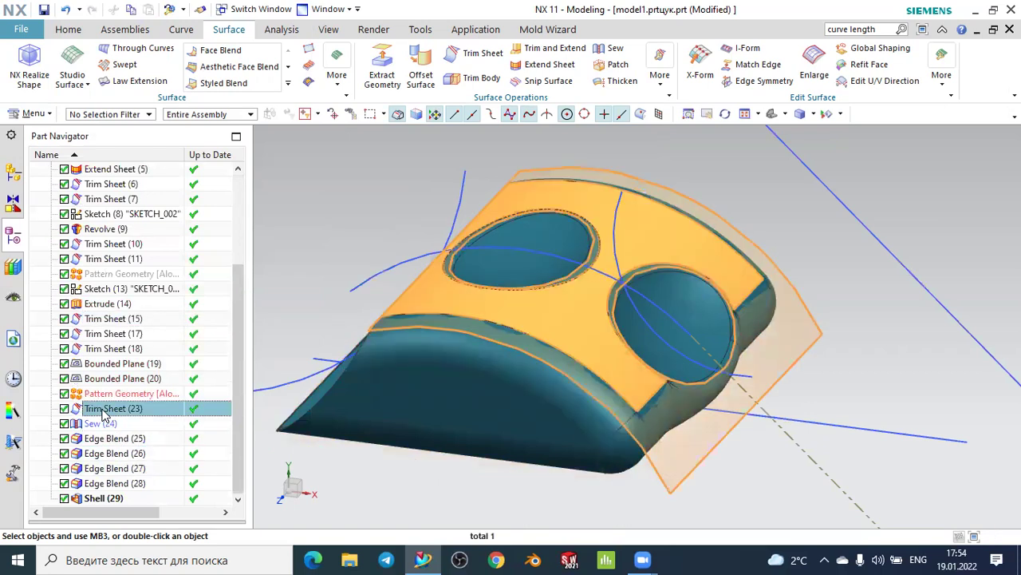
double_click(103, 410)
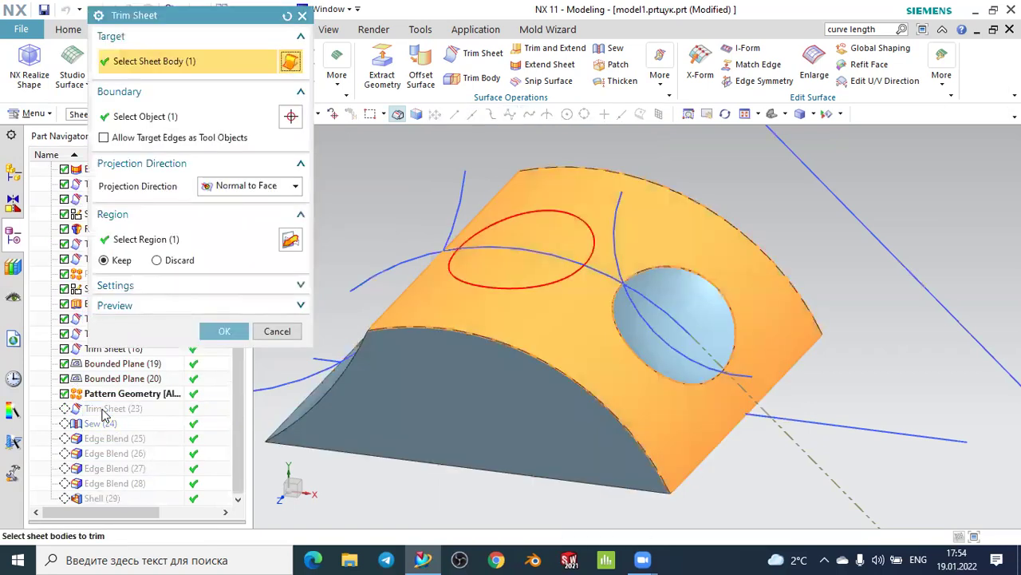
Review Trim Sheet (23)'s boundary and target selections, then list the open part windows
click(172, 120)
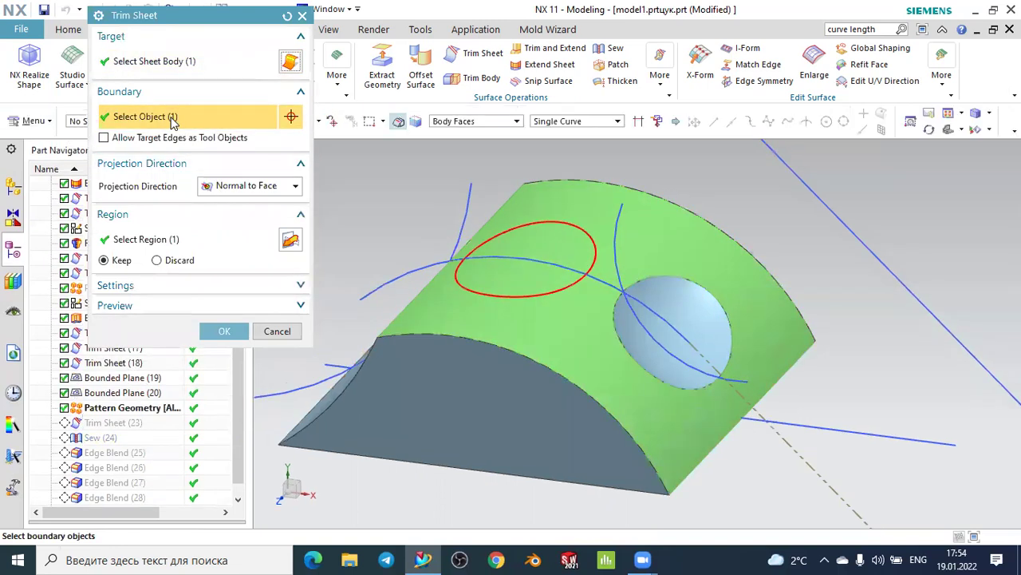
click(160, 69)
click(303, 16)
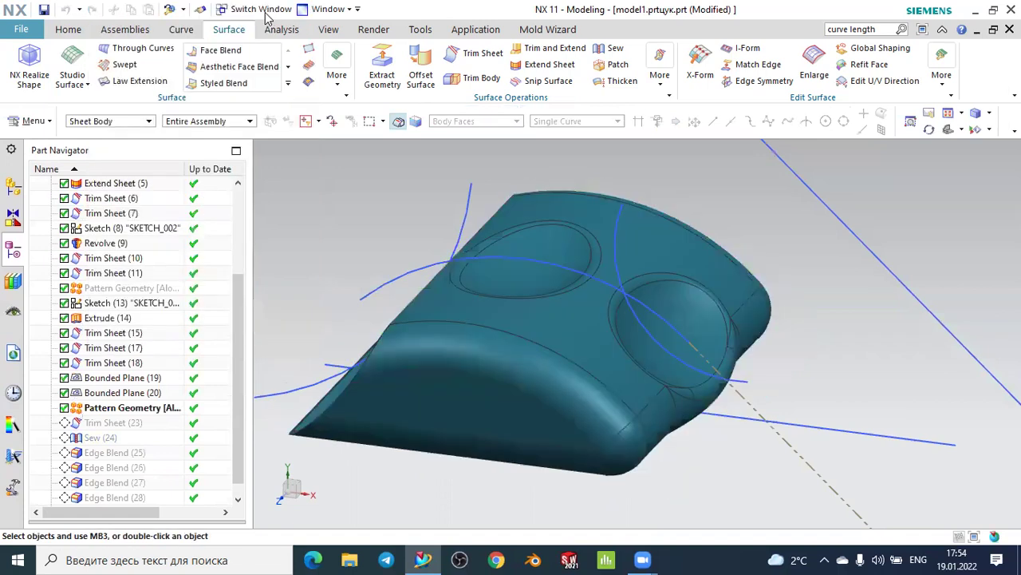
click(265, 12)
In model4.prt, trim the revolved sheet against the duct's faces with Region set to Keep
click(311, 251)
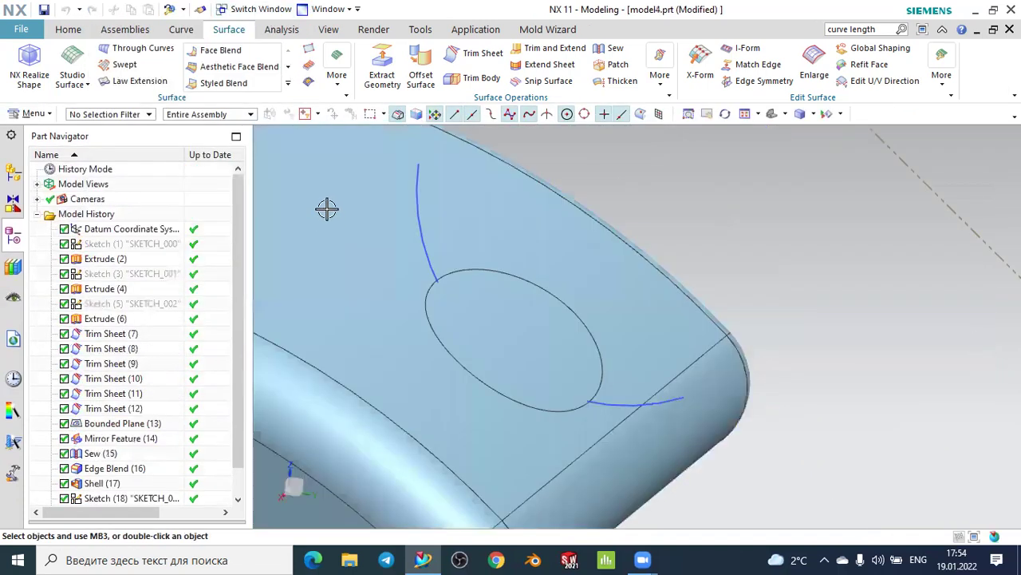
click(475, 53)
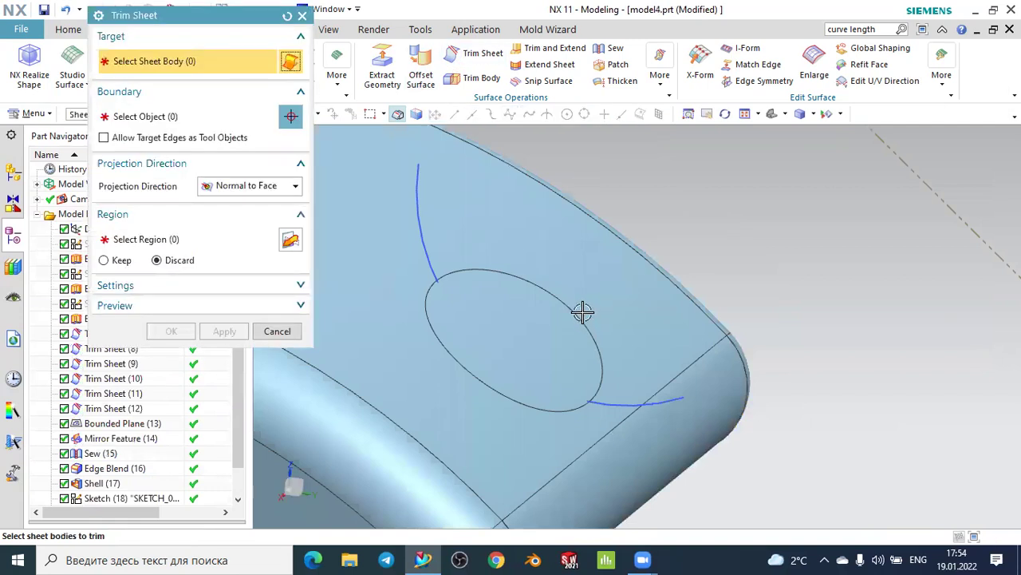
click(574, 308)
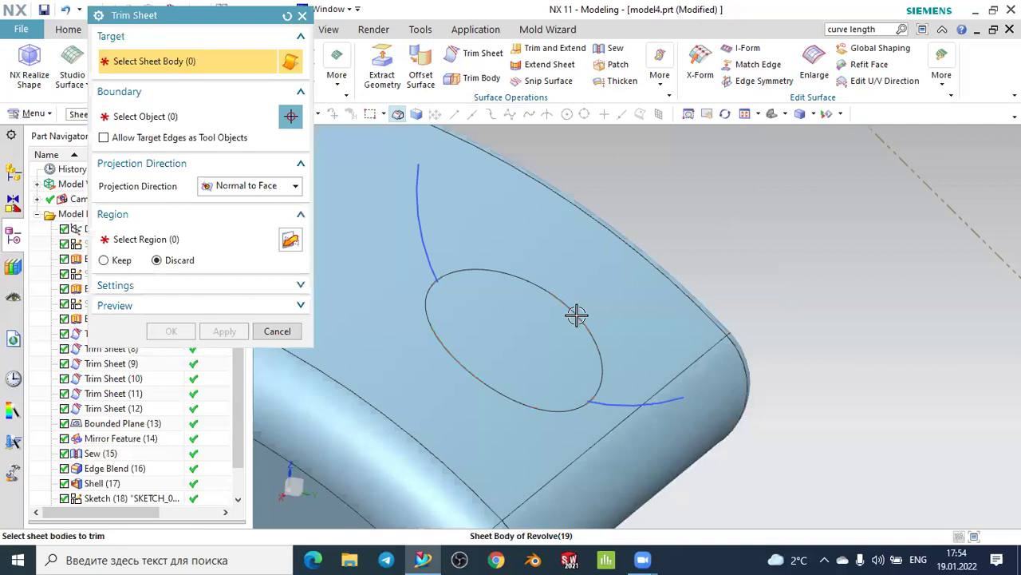
click(197, 121)
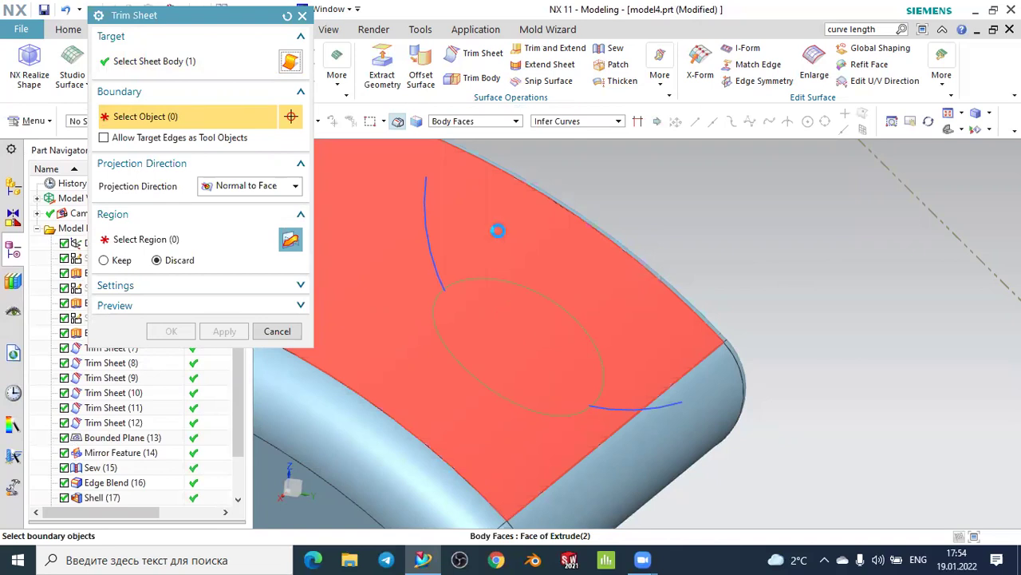
click(497, 228)
click(104, 260)
click(155, 240)
click(170, 330)
mouse_move(538, 331)
middle_down()
mouse_move(716, 285)
mouse_move(682, 328)
mouse_move(292, 210)
mouse_move(257, 280)
middle_up()
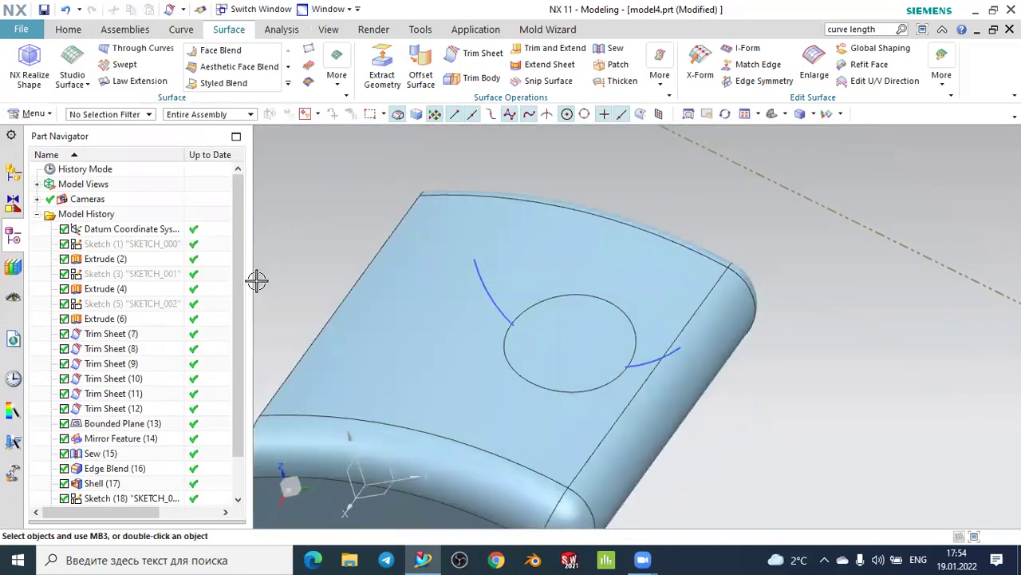
scroll(159, 402, down, 1)
Delete Trim Sheet (20) and Trim Sheet (21) from the Part Navigator
click(123, 488)
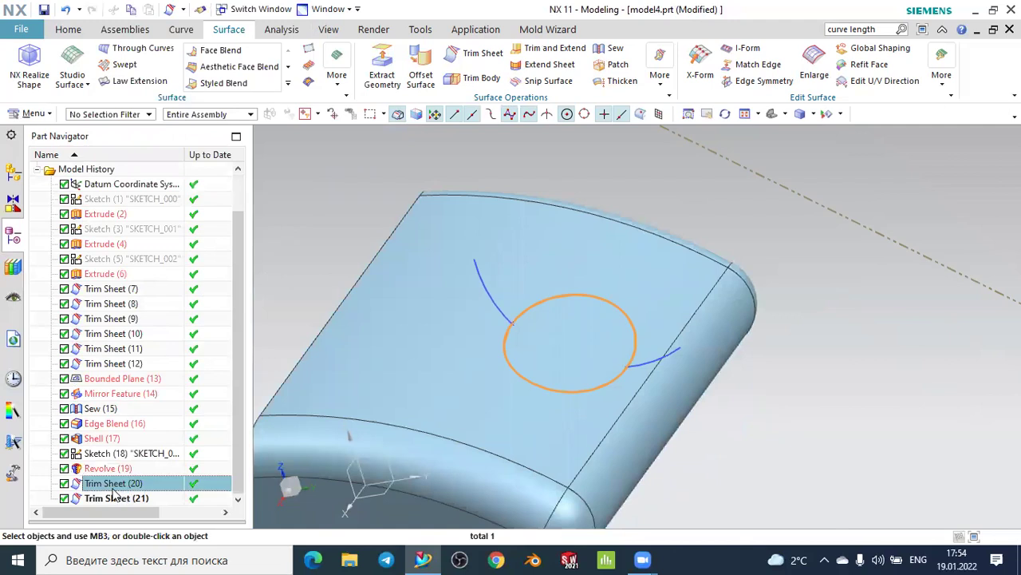
ctrl+click(112, 495)
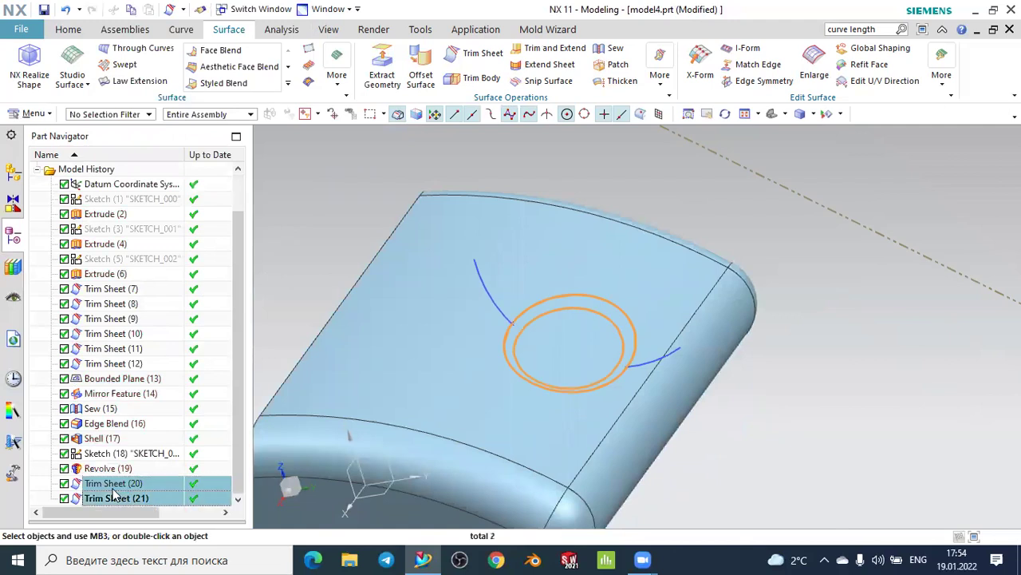
key(Delete)
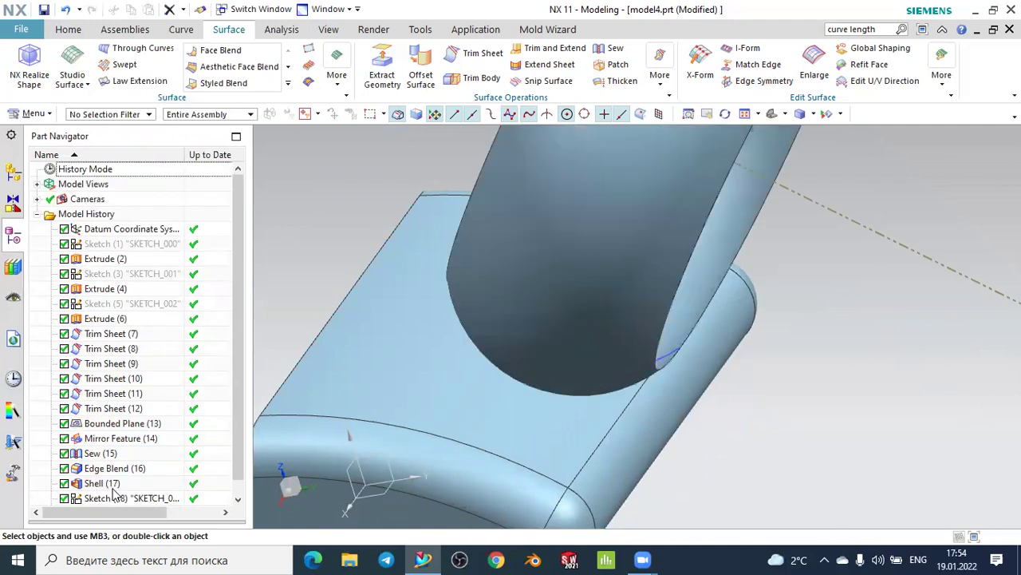
Re-trim the revolved sheet against the duct faces, discarding the picked region
mouse_move(956, 293)
middle_down()
mouse_move(923, 336)
mouse_move(934, 314)
mouse_move(917, 308)
middle_up()
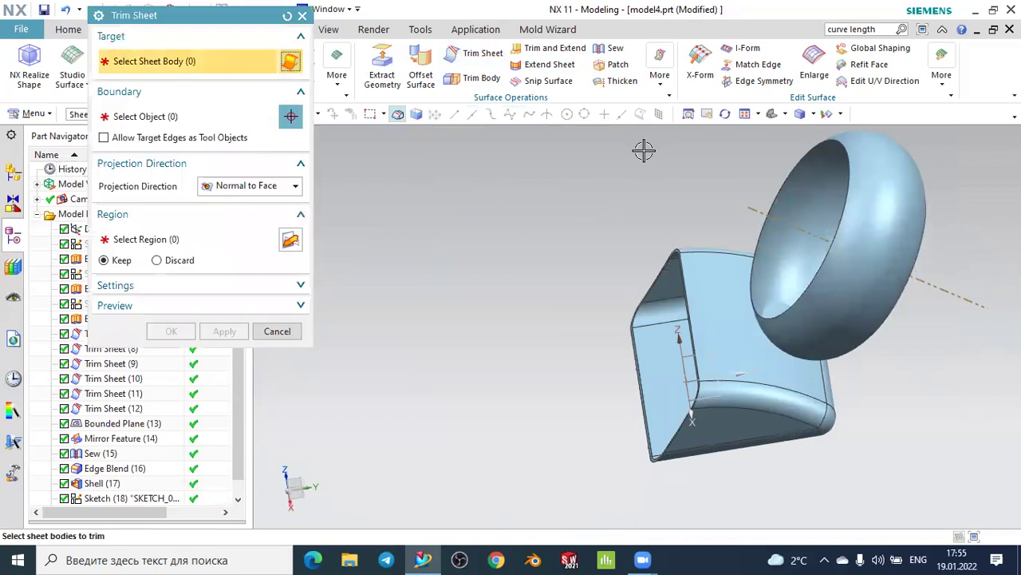
middle_drag(648, 161, 803, 228)
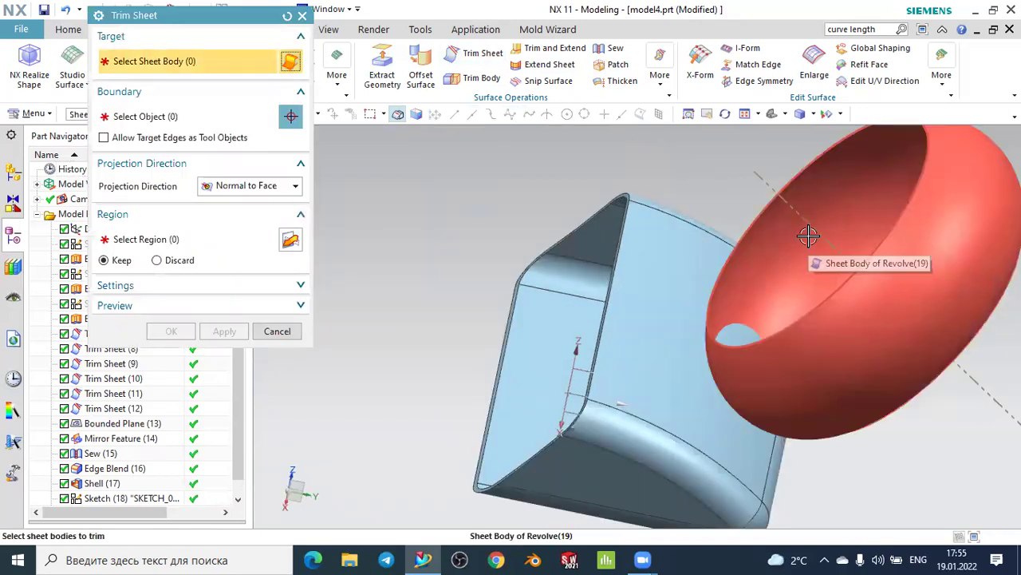
click(808, 236)
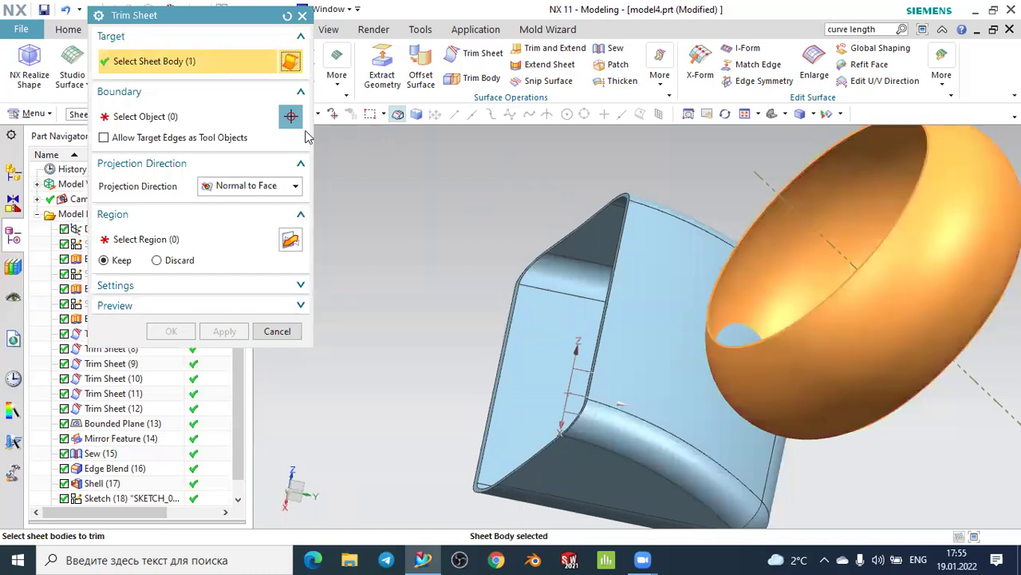
click(171, 117)
scroll(698, 293, down, 3)
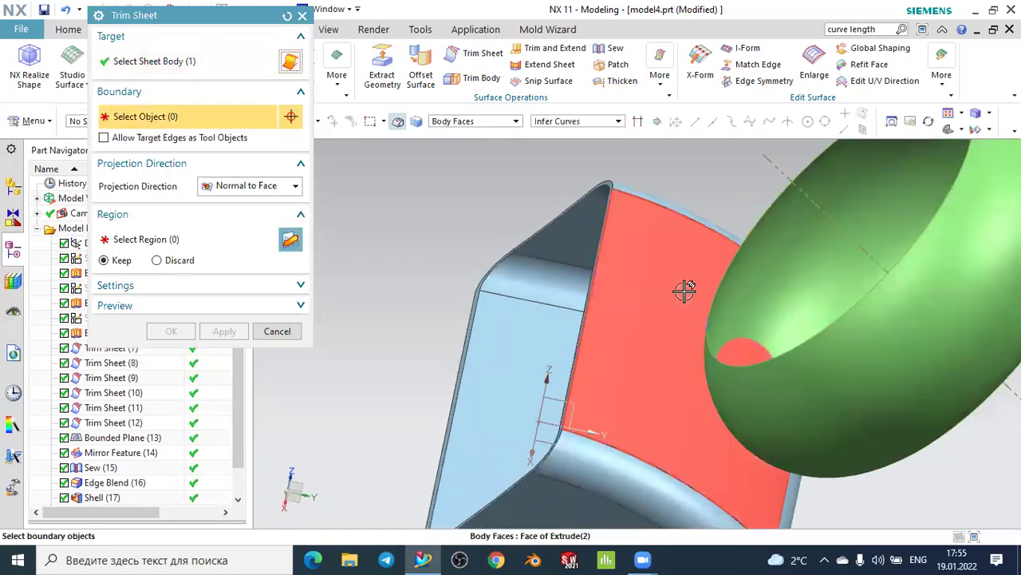
click(685, 291)
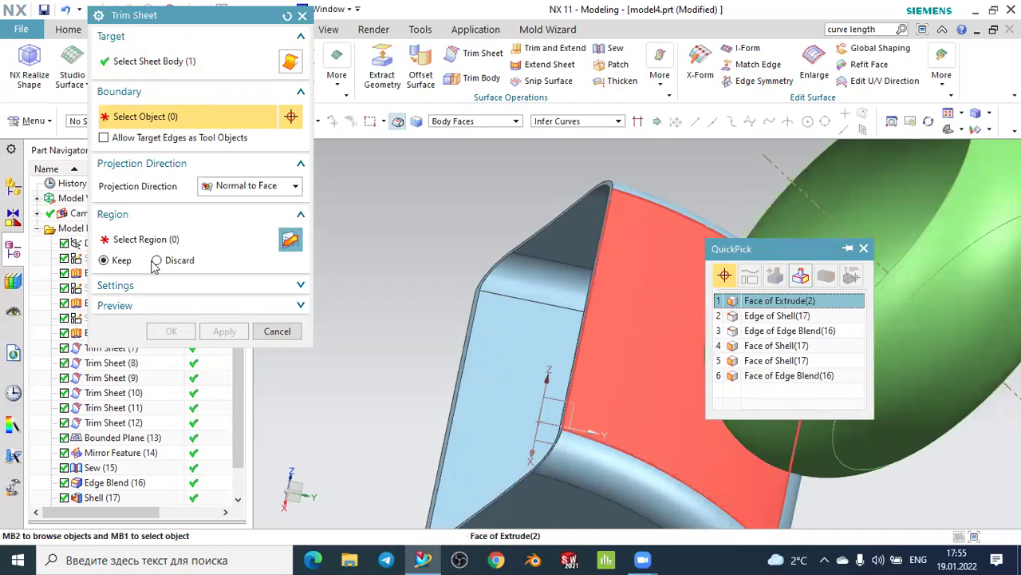
click(164, 266)
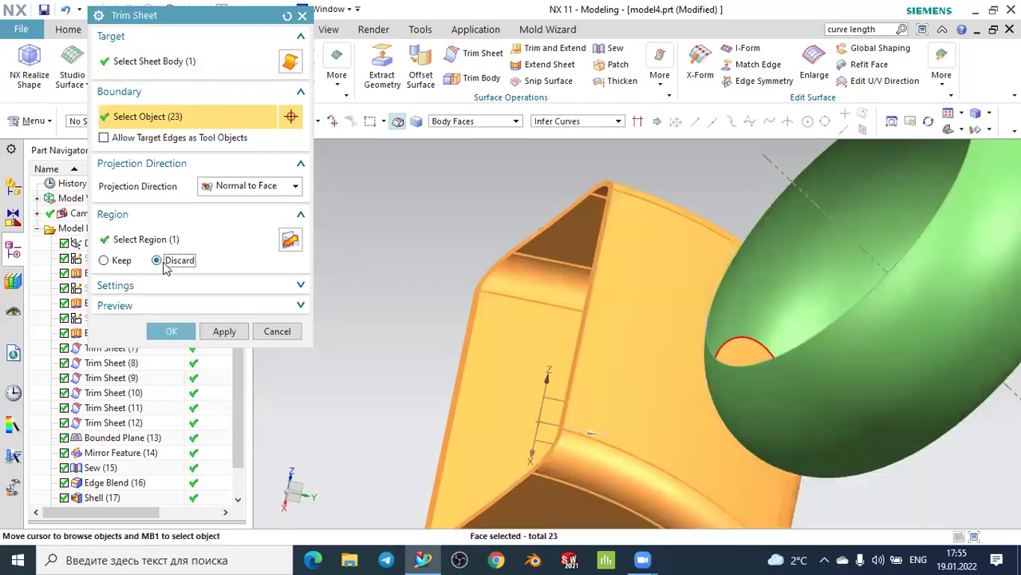
click(178, 337)
middle_drag(785, 367, 816, 373)
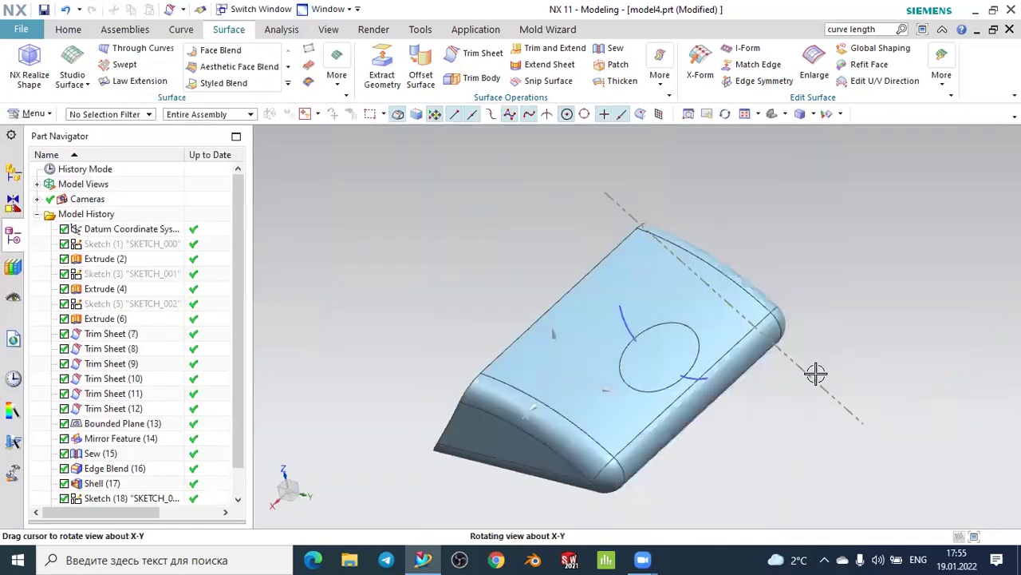
Add Trim Sheet (22): trim the circular revolved sheet against the duct faces in Discard mode
click(477, 56)
scroll(677, 347, up, 3)
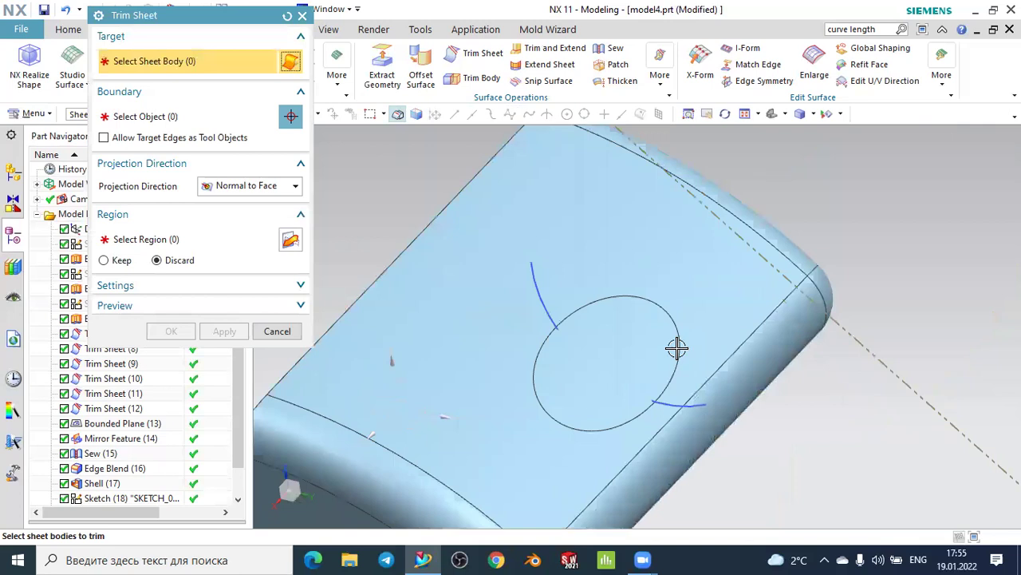
scroll(647, 345, up, 2)
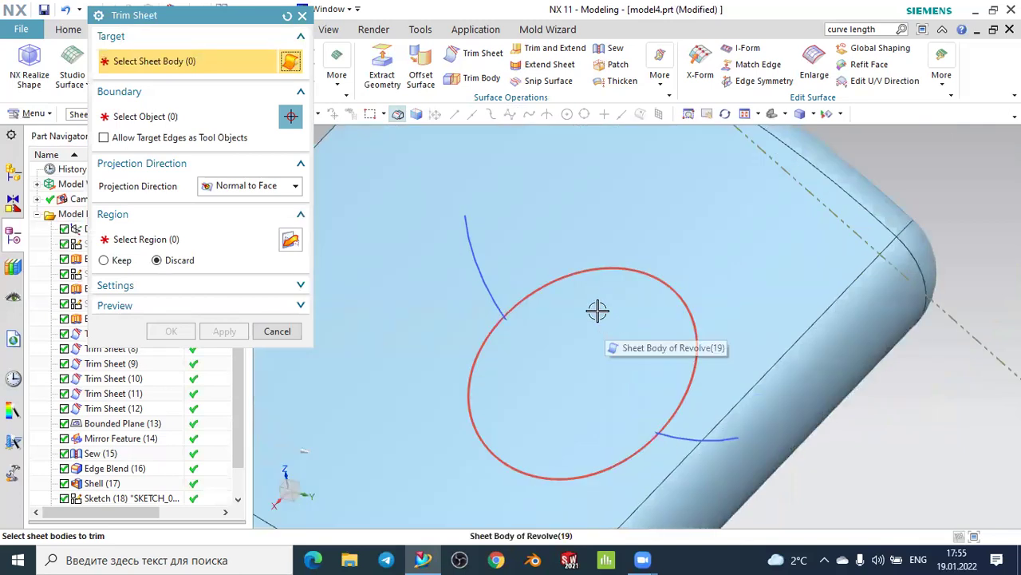
click(565, 280)
click(228, 116)
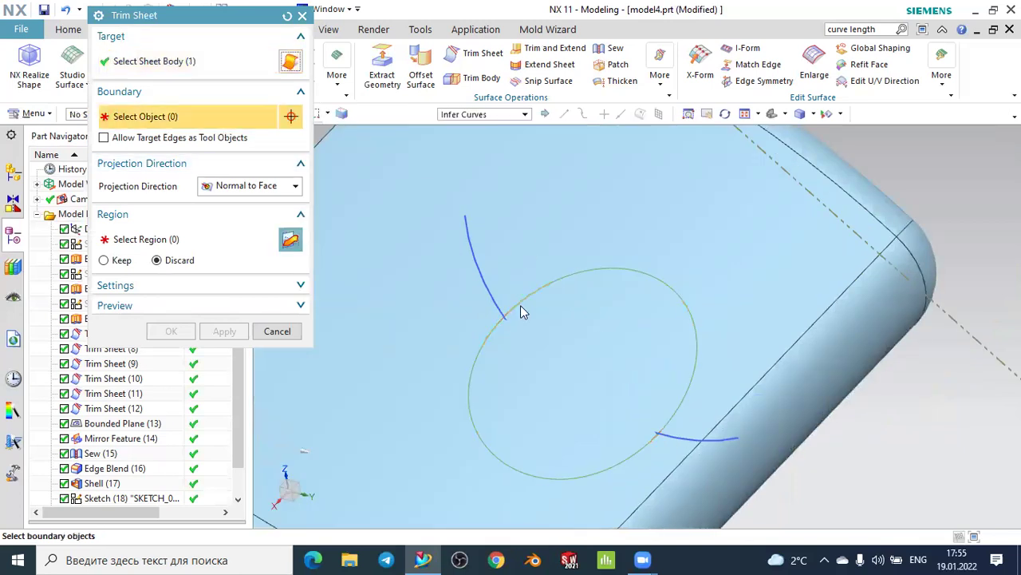
click(538, 319)
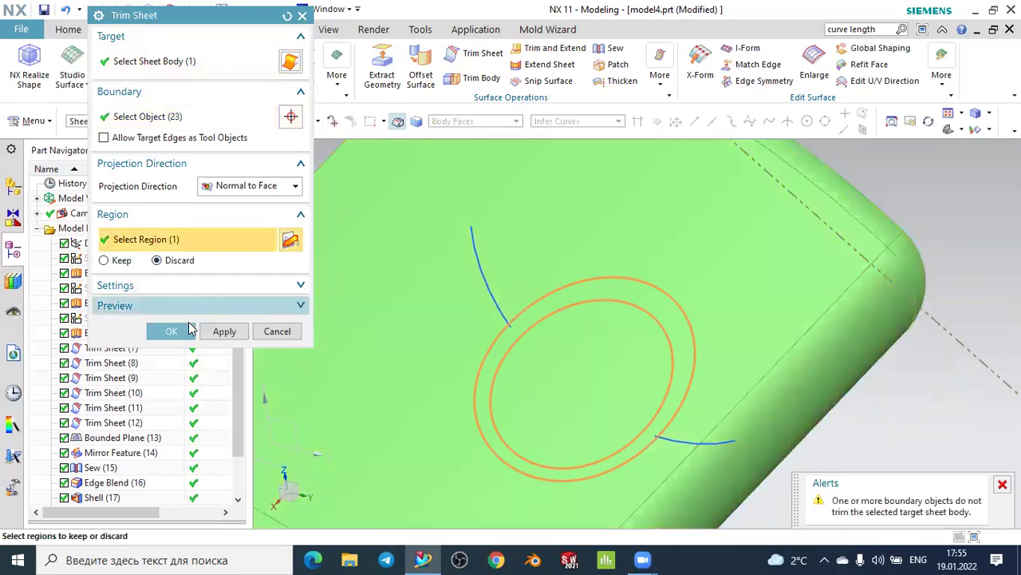
click(171, 331)
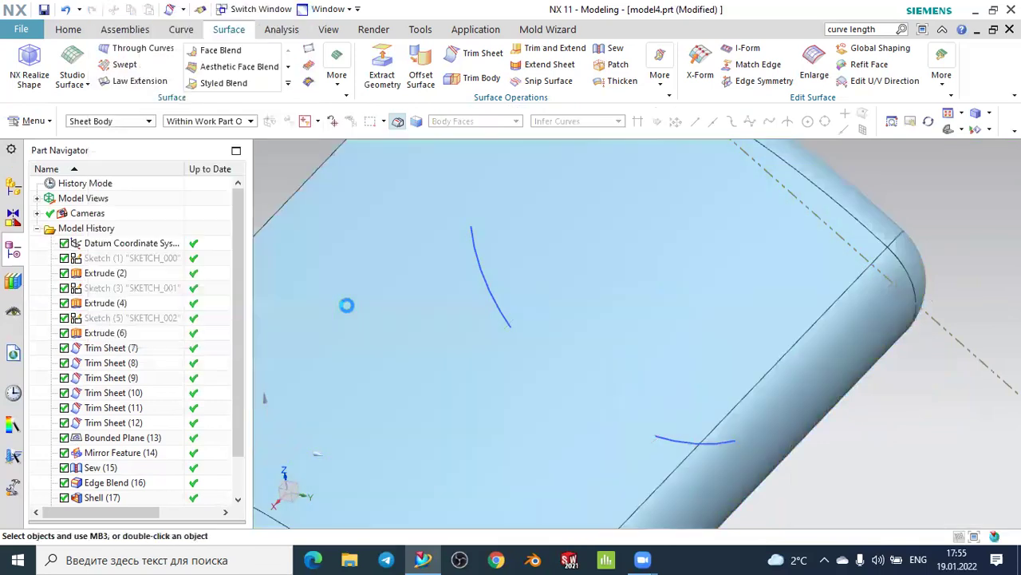
middle_drag(413, 299, 447, 302)
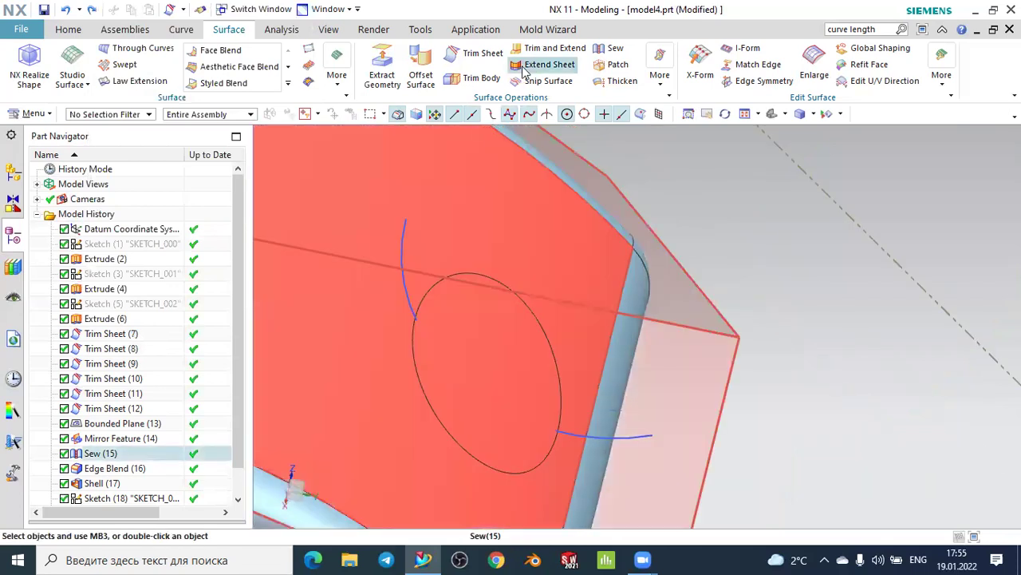
scroll(154, 419, down, 1)
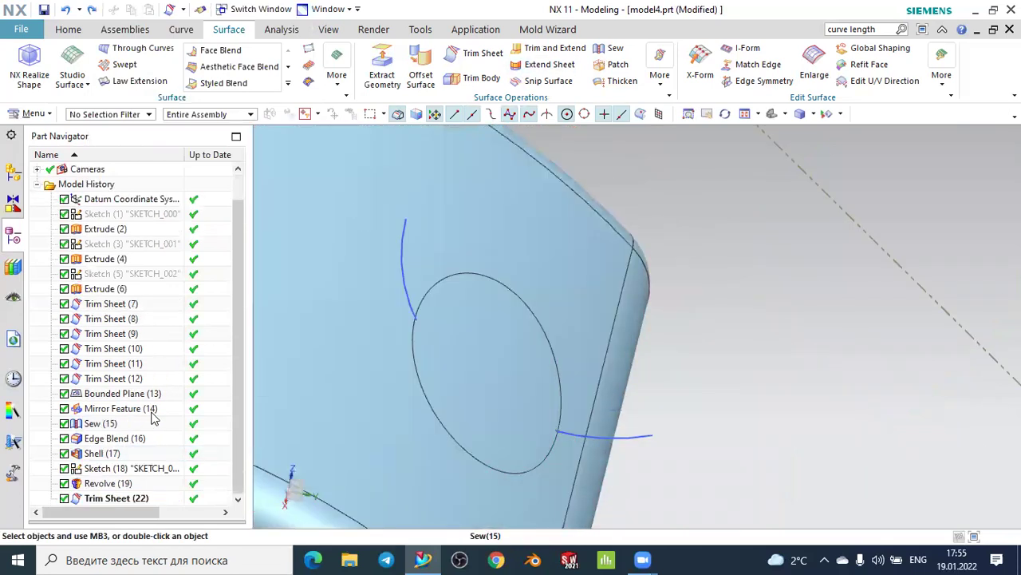
click(475, 55)
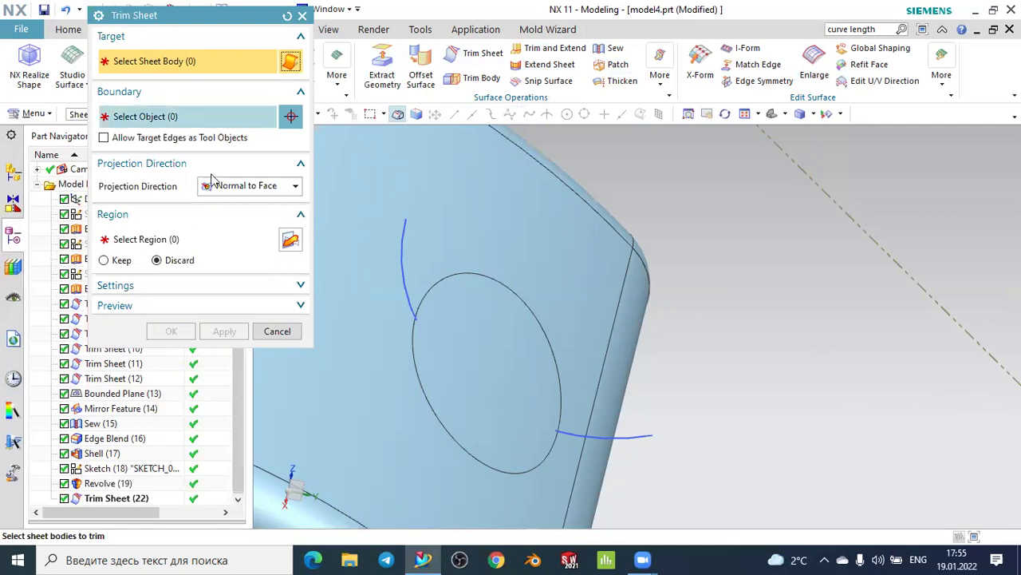
Trim the ellipse sheet against the shell's top face, keeping the selected region
click(459, 275)
click(198, 121)
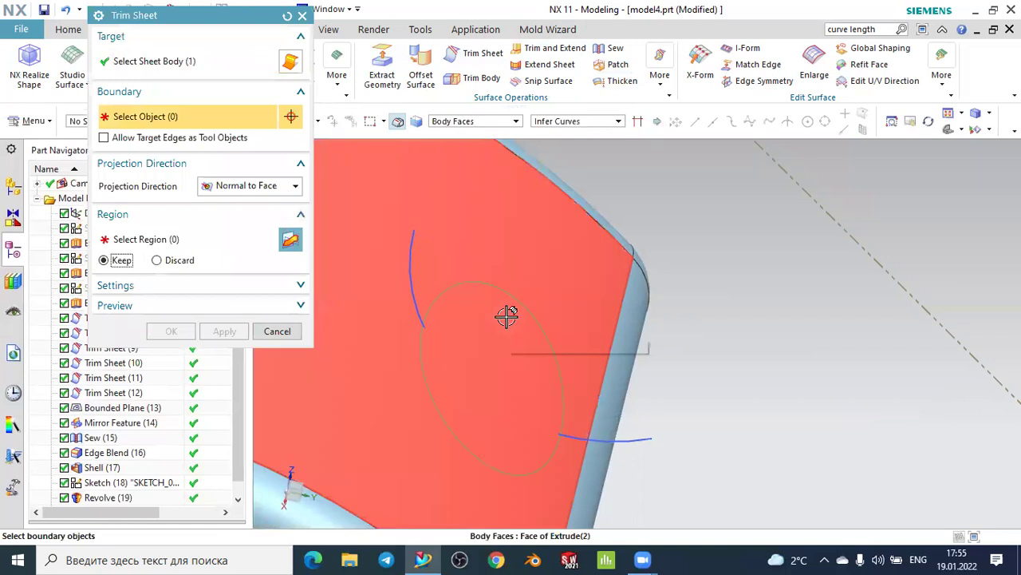
click(510, 316)
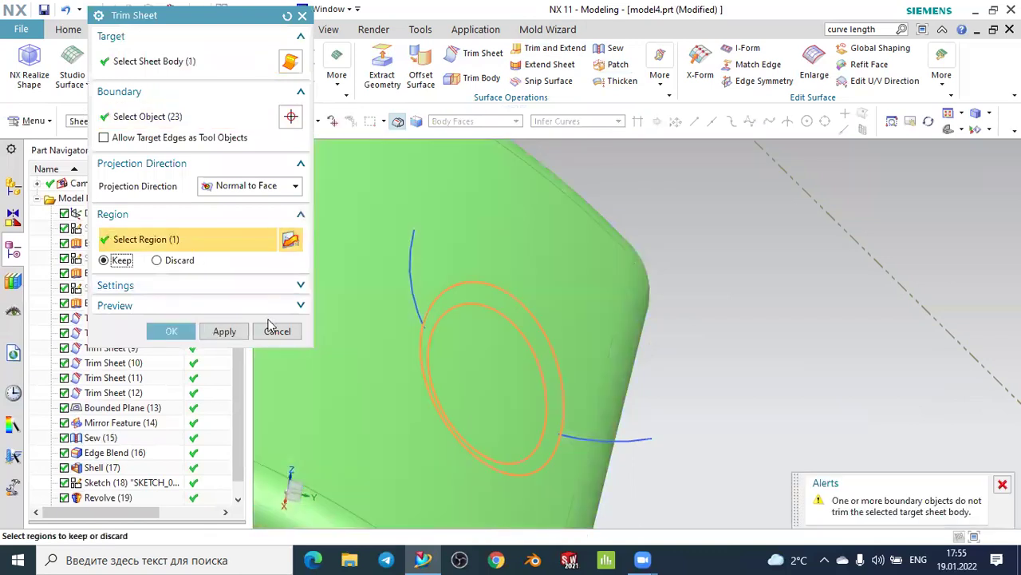
click(170, 331)
mouse_move(456, 331)
middle_down()
mouse_move(435, 295)
mouse_move(418, 317)
middle_up()
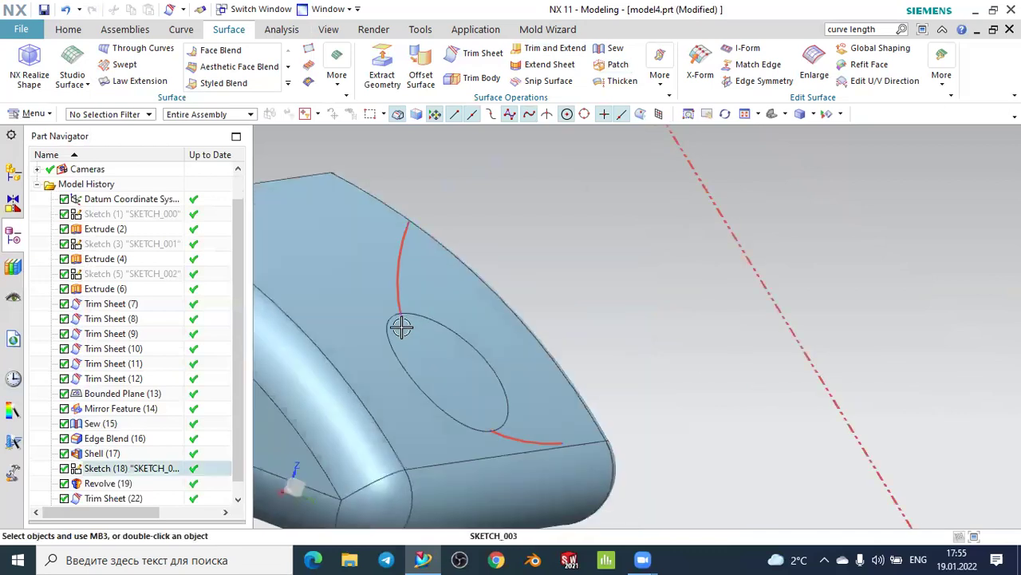
Delete the newest Trim Sheet (23) feature from the Part Navigator
scroll(402, 327, up, 2)
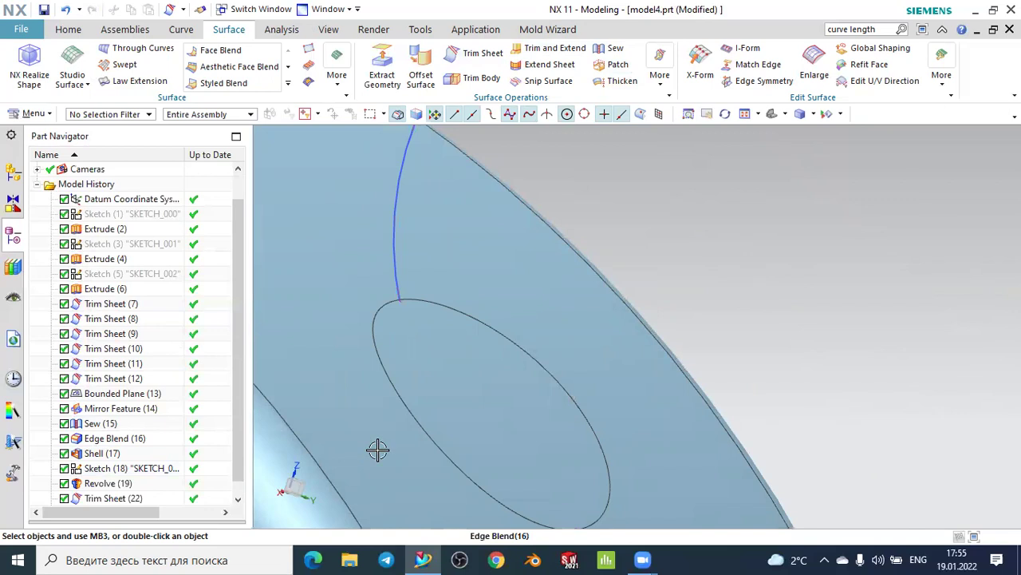
right_click(433, 376)
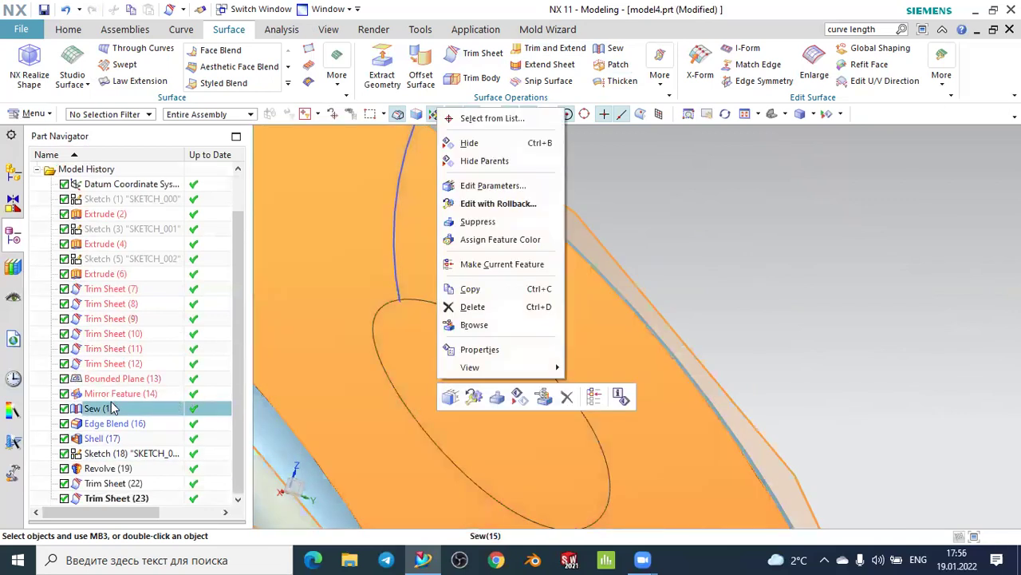
click(111, 394)
click(126, 499)
right_click(128, 499)
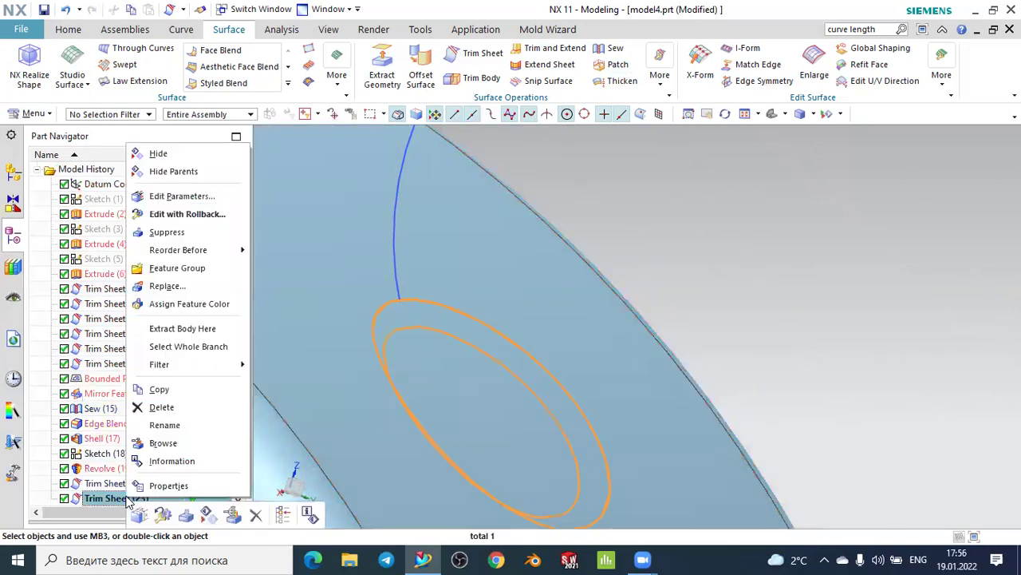
click(160, 407)
Hide the sewn body and the Revolve (19) surface, then restore them with undo
right_click(451, 374)
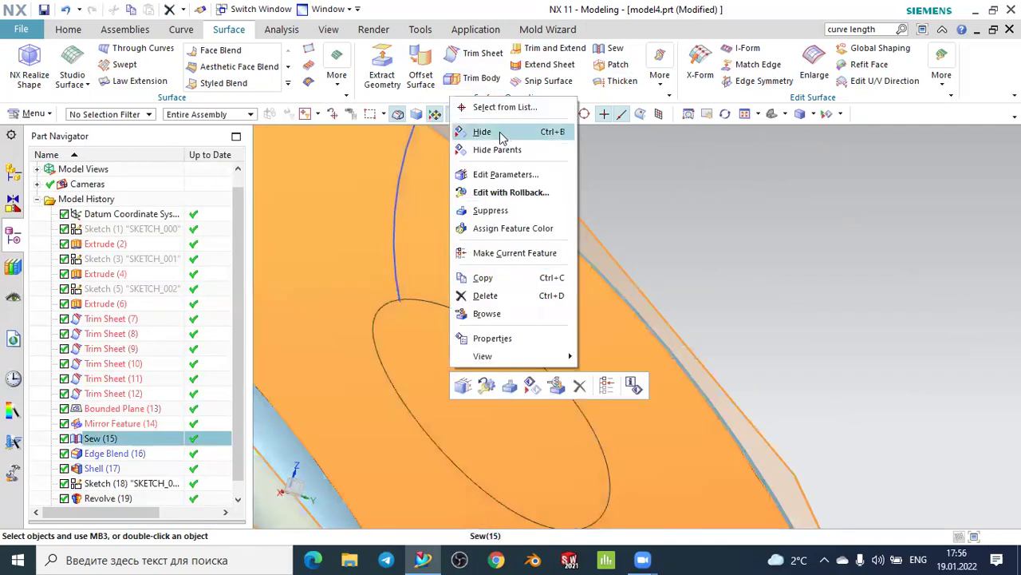
click(495, 131)
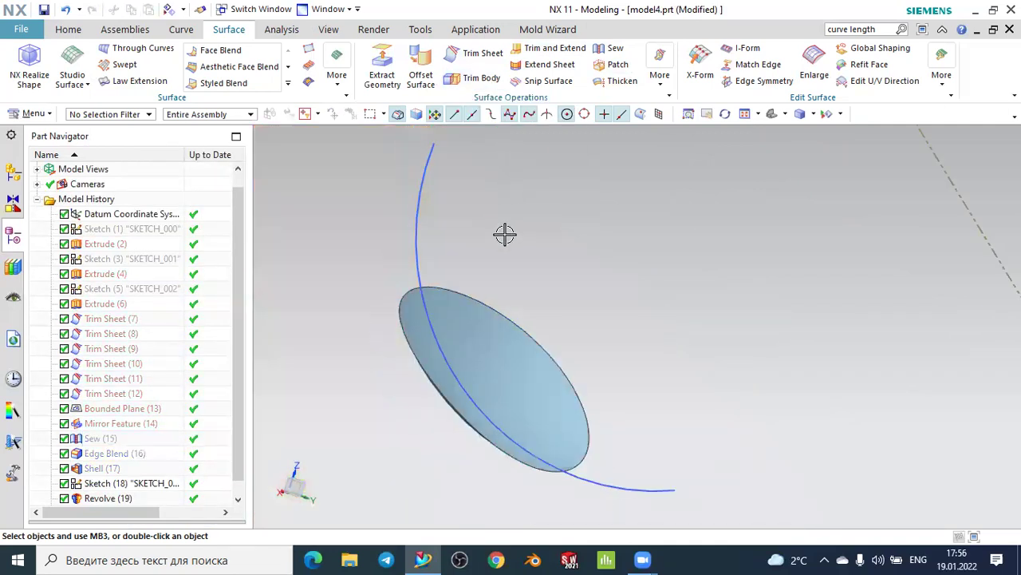
scroll(505, 233, down, 2)
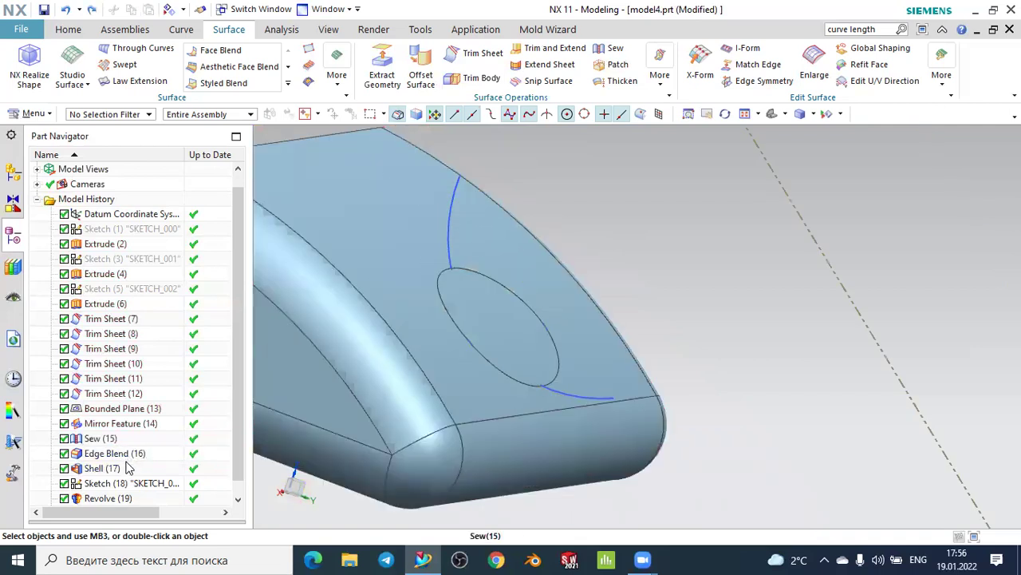
click(114, 485)
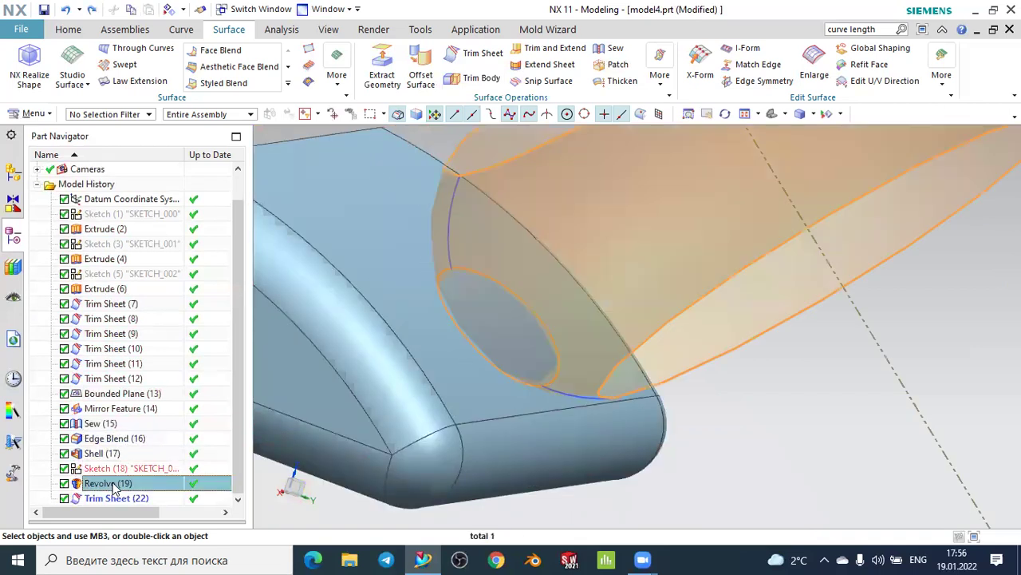
right_click(114, 485)
click(175, 71)
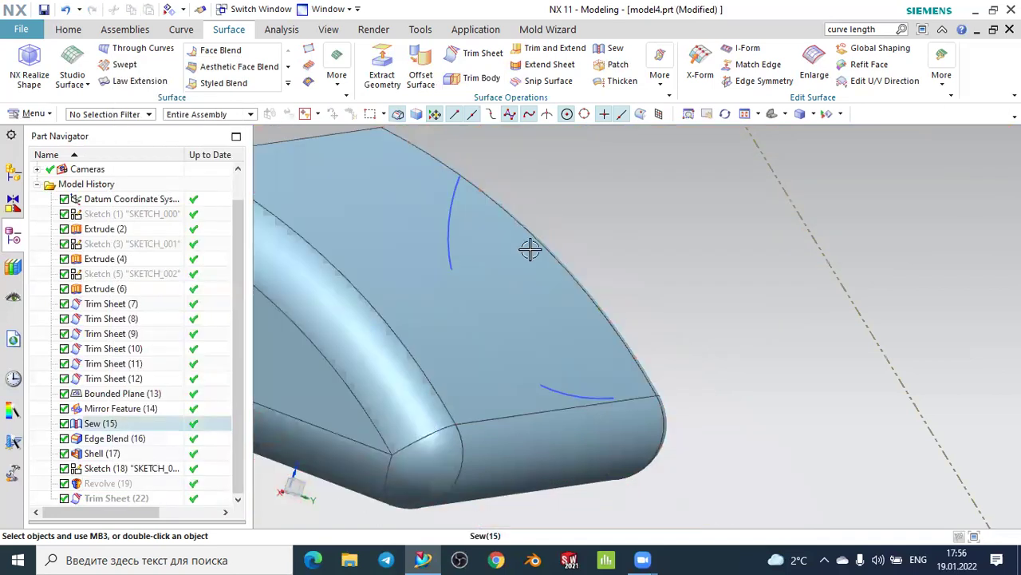
key(ctrl+z)
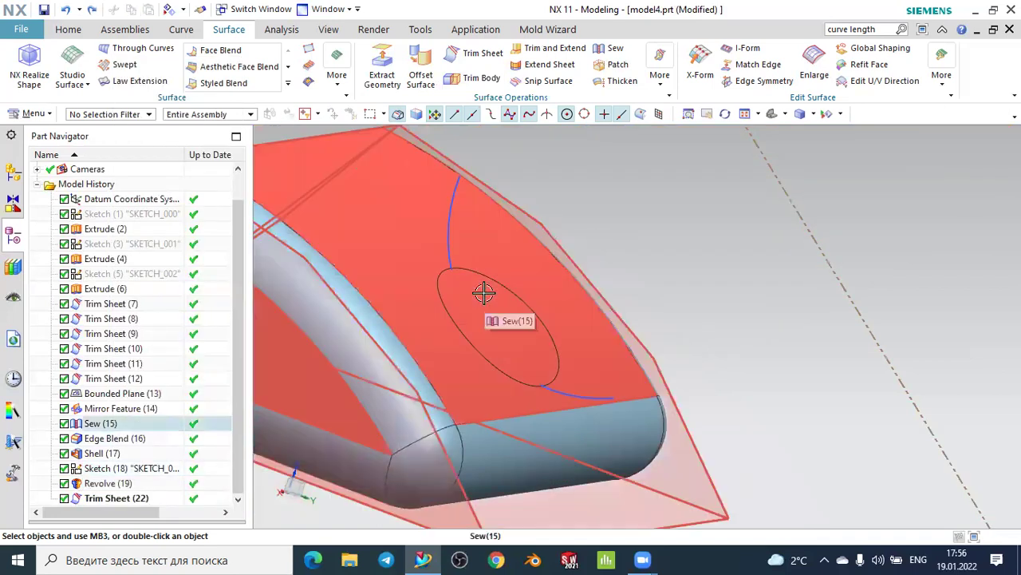
middle_drag(665, 228, 662, 242)
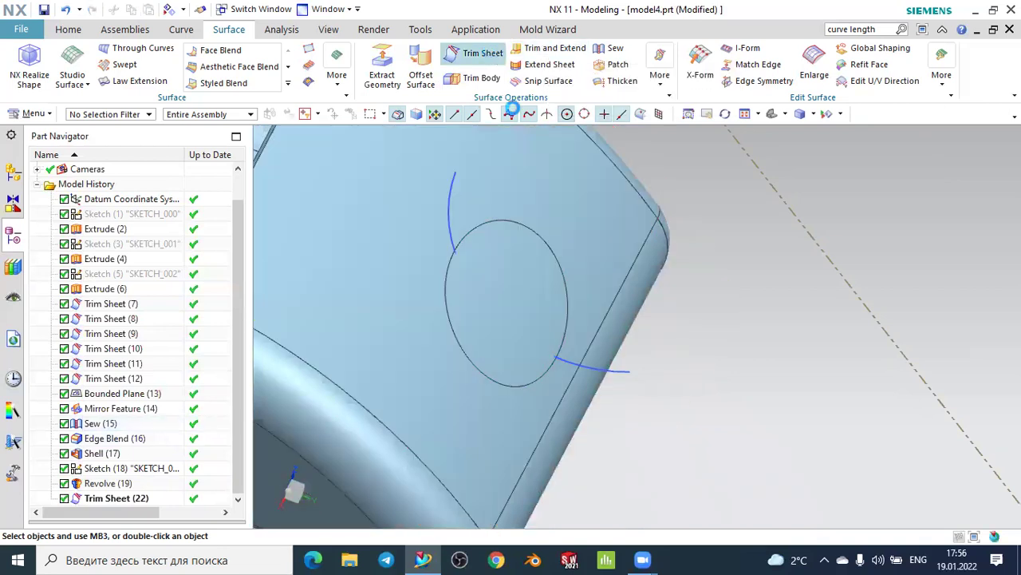
click(479, 56)
mouse_move(675, 297)
middle_down()
mouse_move(647, 264)
mouse_move(554, 293)
middle_up()
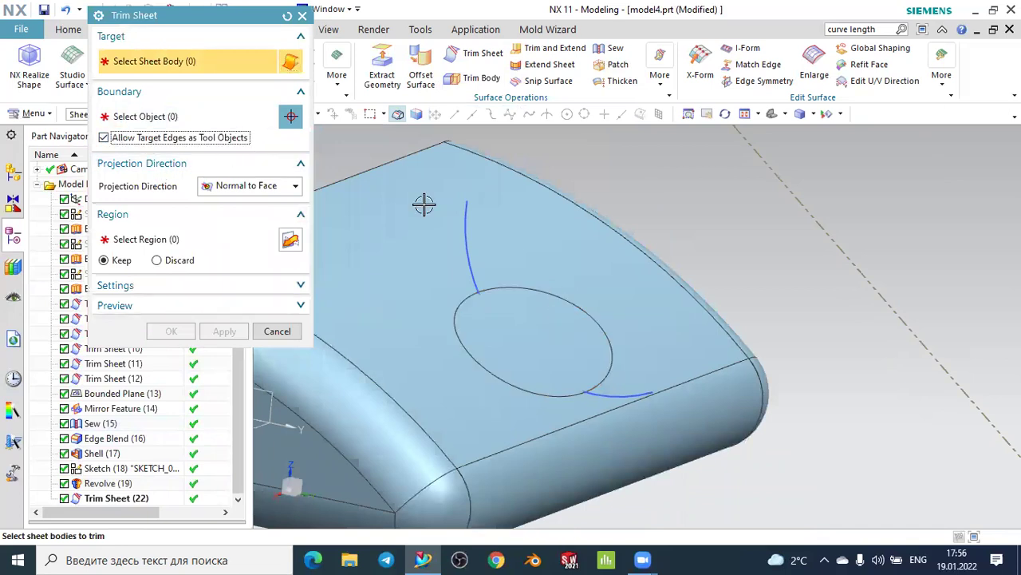
click(461, 319)
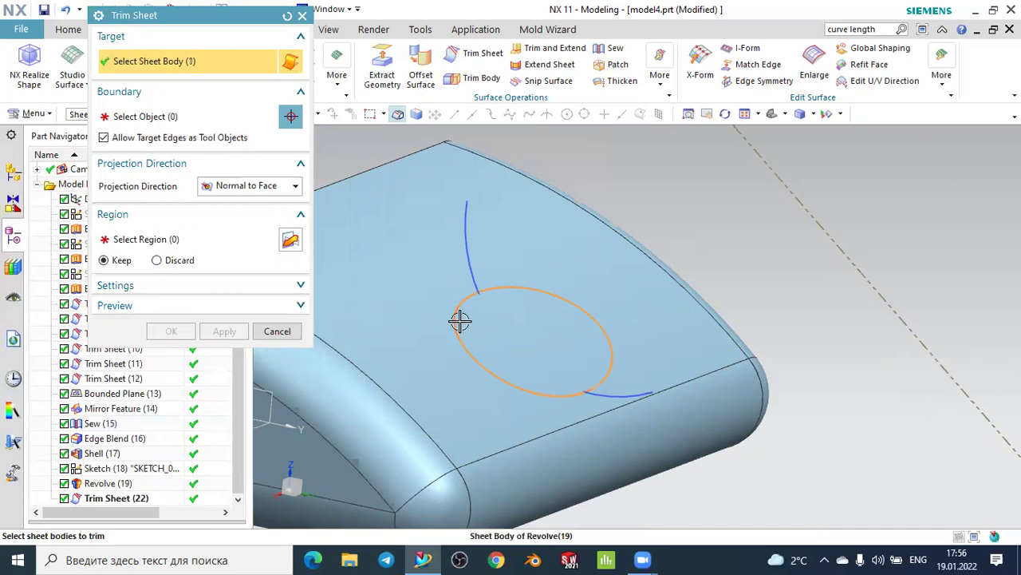
click(187, 120)
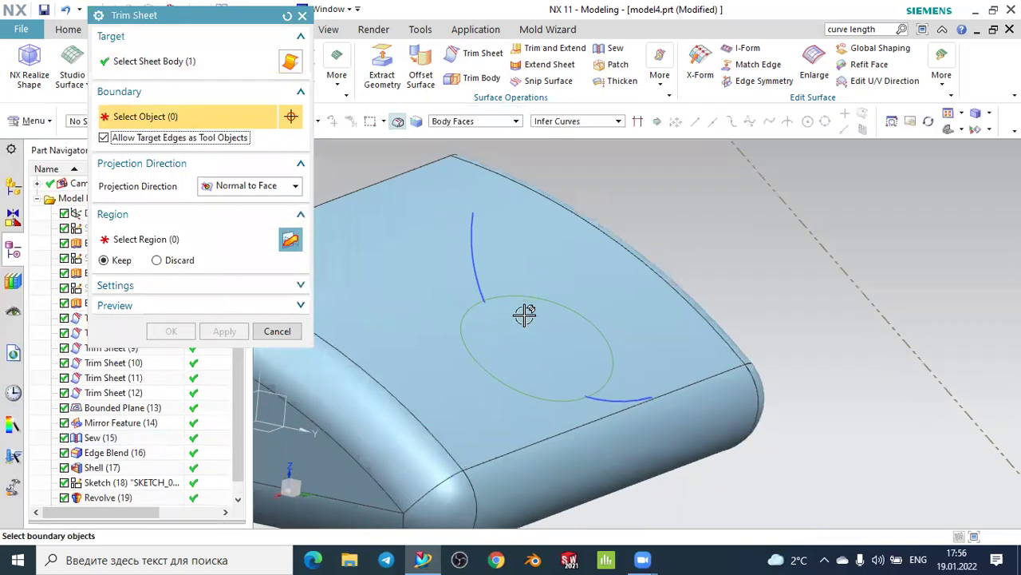
key(Escape)
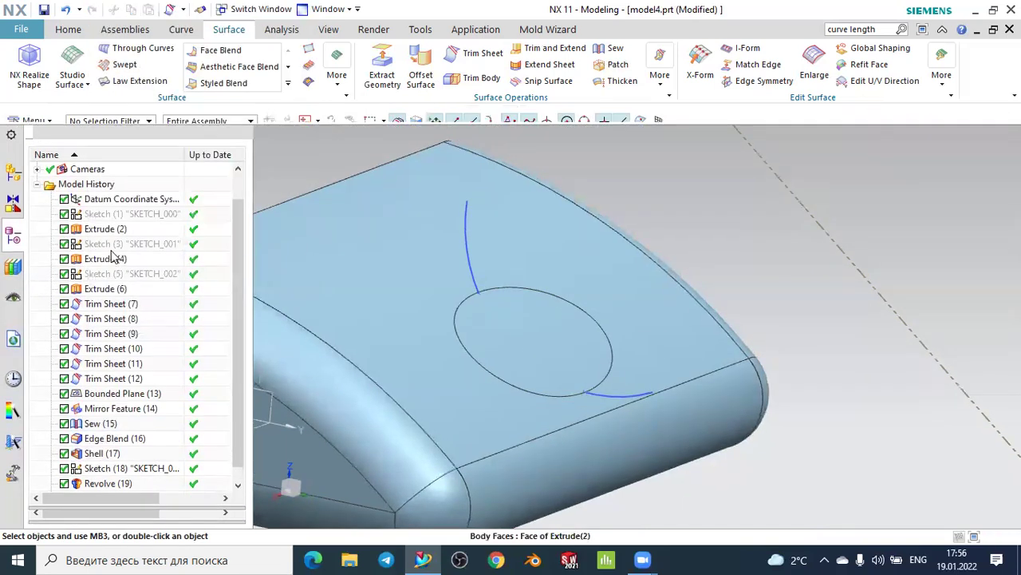
click(106, 230)
double_click(106, 230)
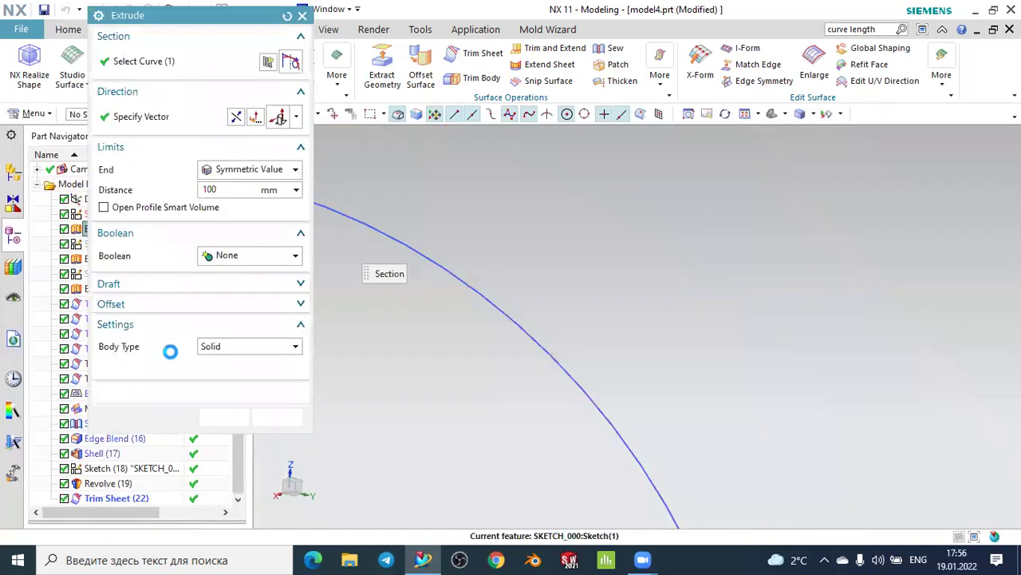
click(222, 390)
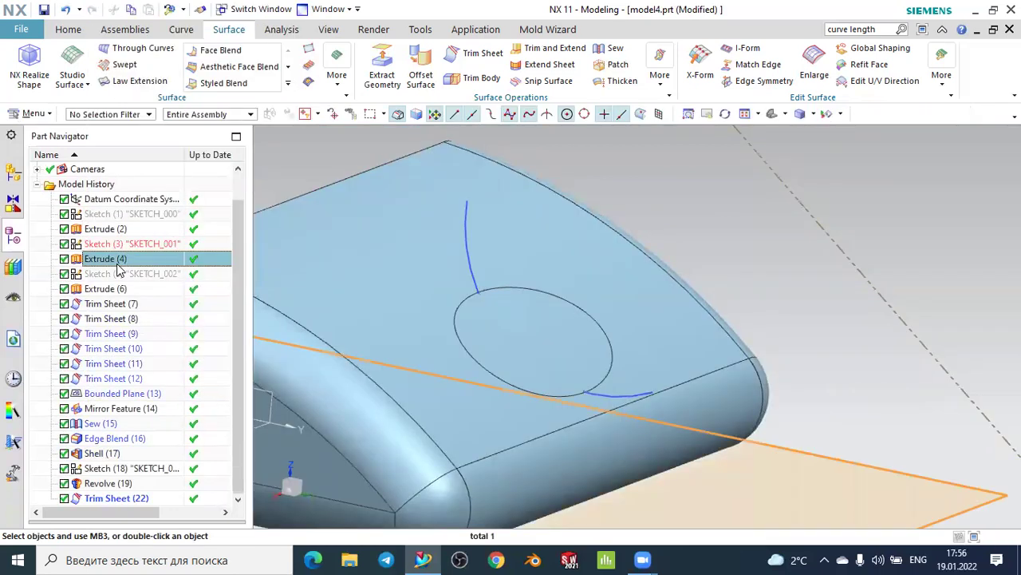
click(753, 226)
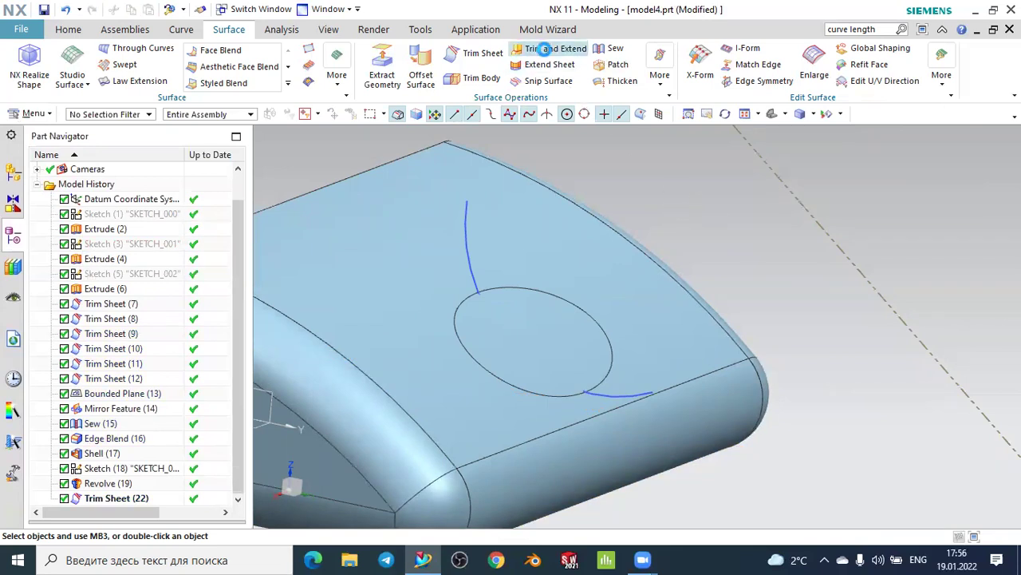
click(549, 48)
Trim the elliptical sheet using the top face as boundary, keeping the selected region
key(Escape)
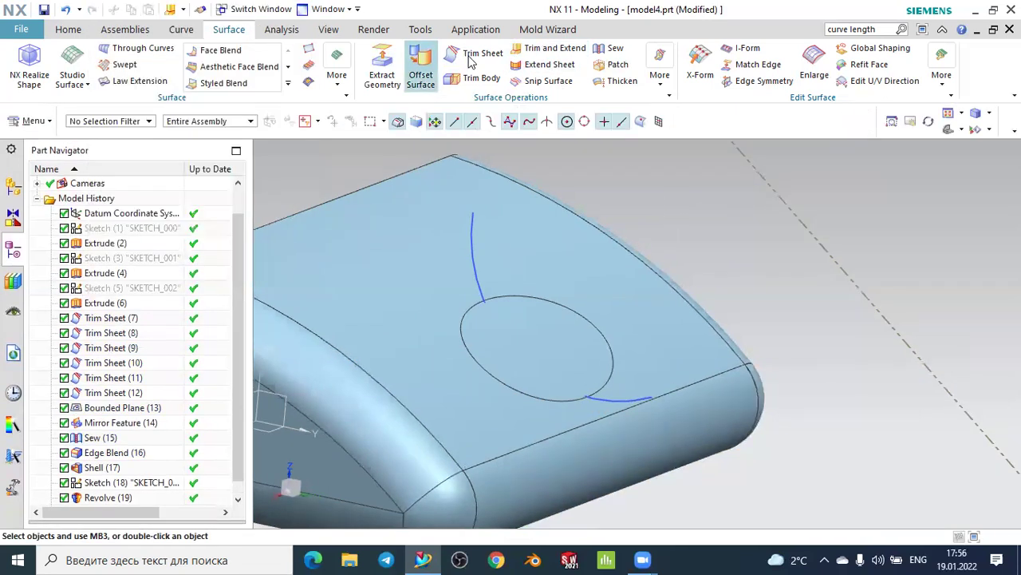
click(479, 53)
middle_drag(551, 196, 513, 274)
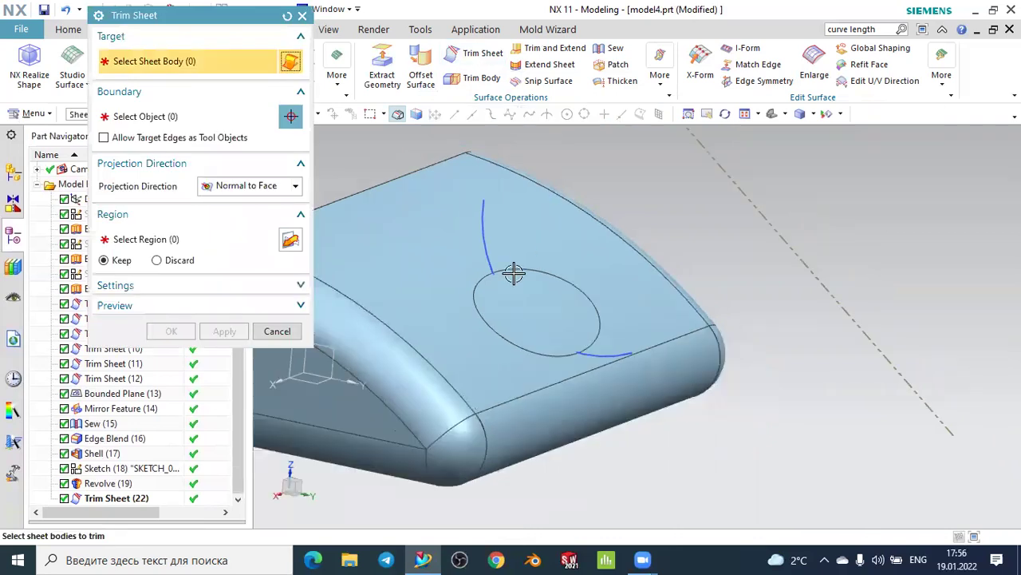
click(513, 273)
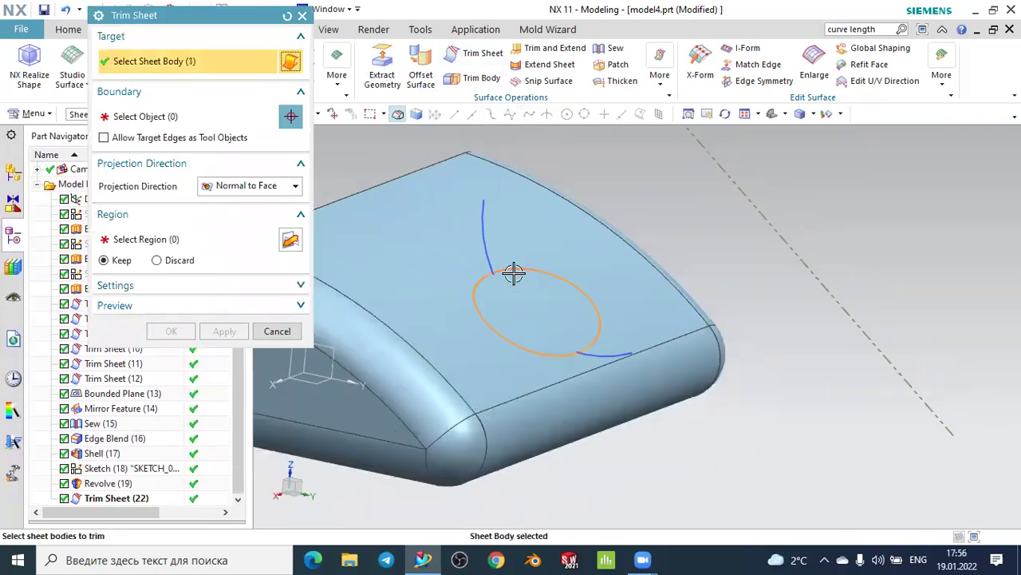
click(192, 118)
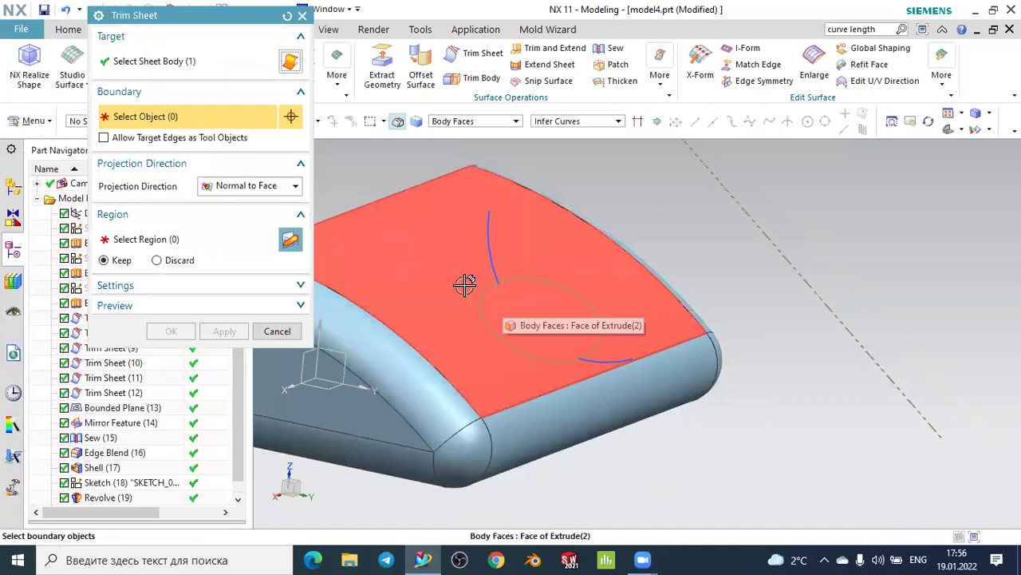
click(448, 281)
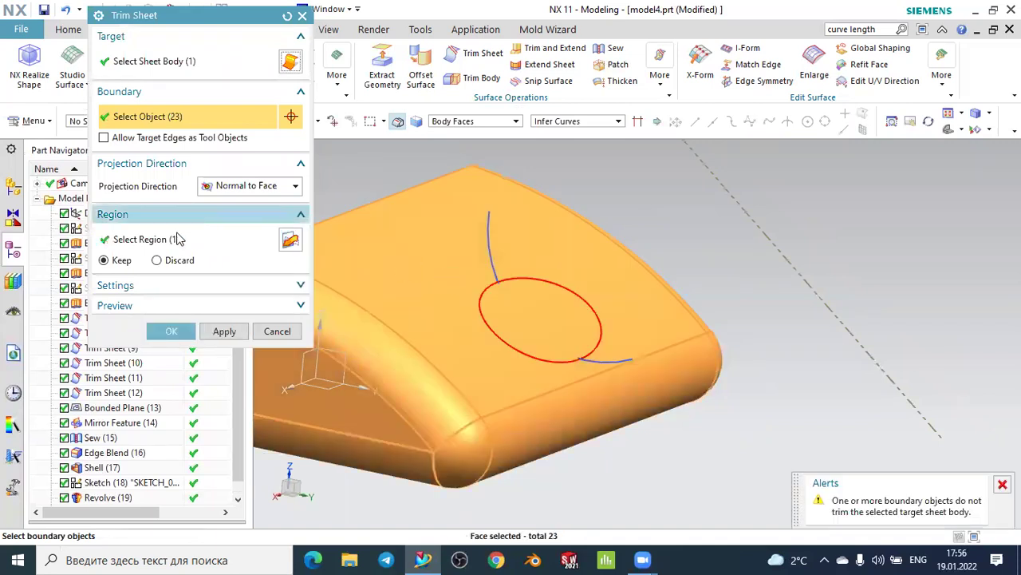
click(179, 239)
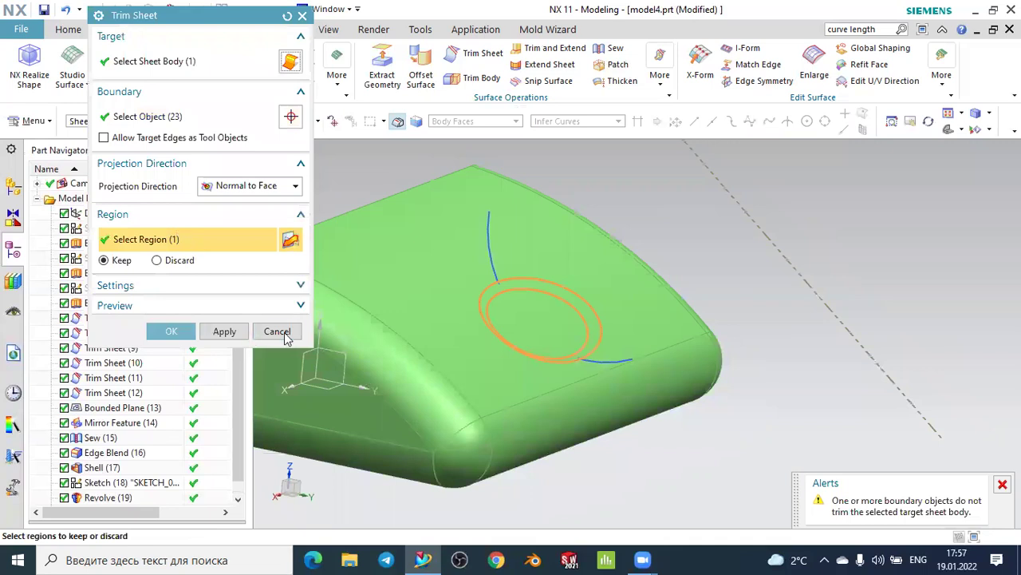
middle_click(286, 339)
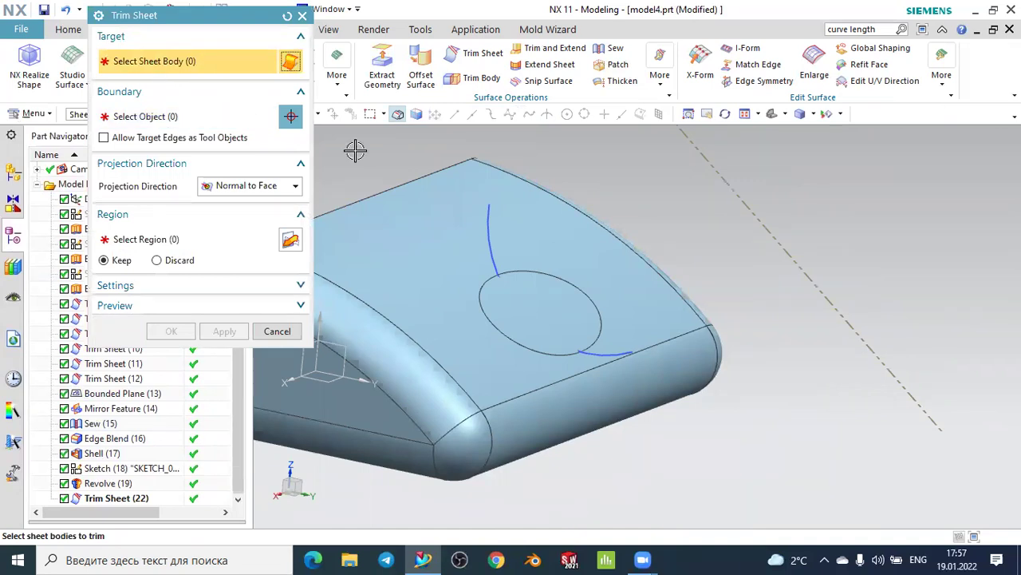
Set the ring sheet to trim against the top face, discard the picked region, and preview the result
scroll(571, 204, up, 1)
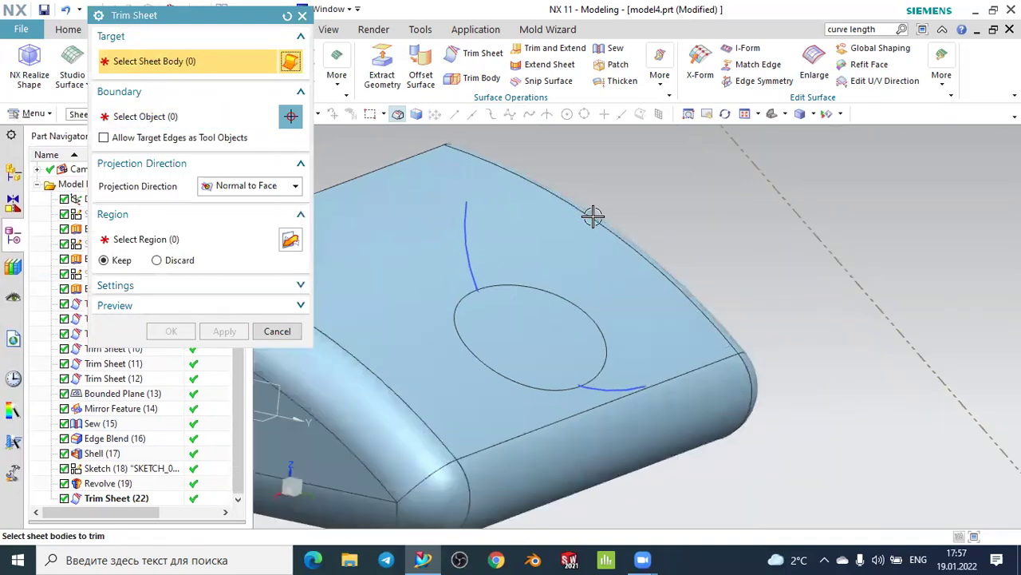
click(514, 322)
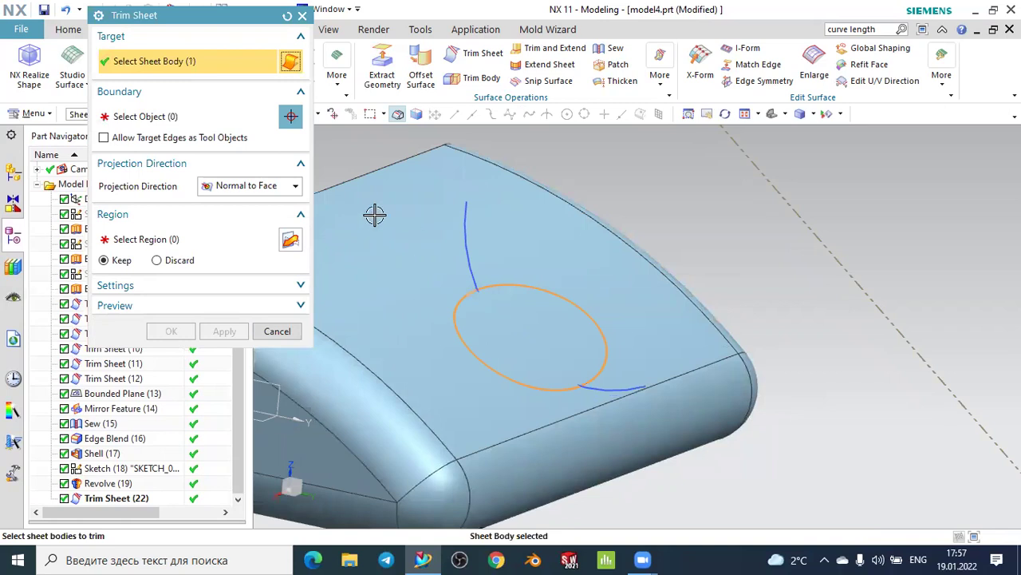
click(158, 260)
click(139, 117)
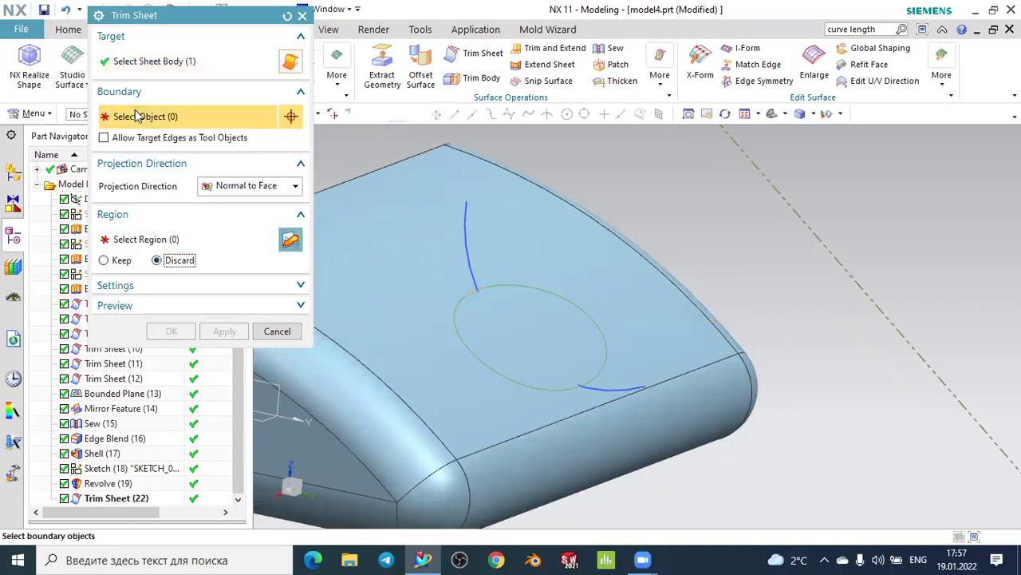
click(459, 313)
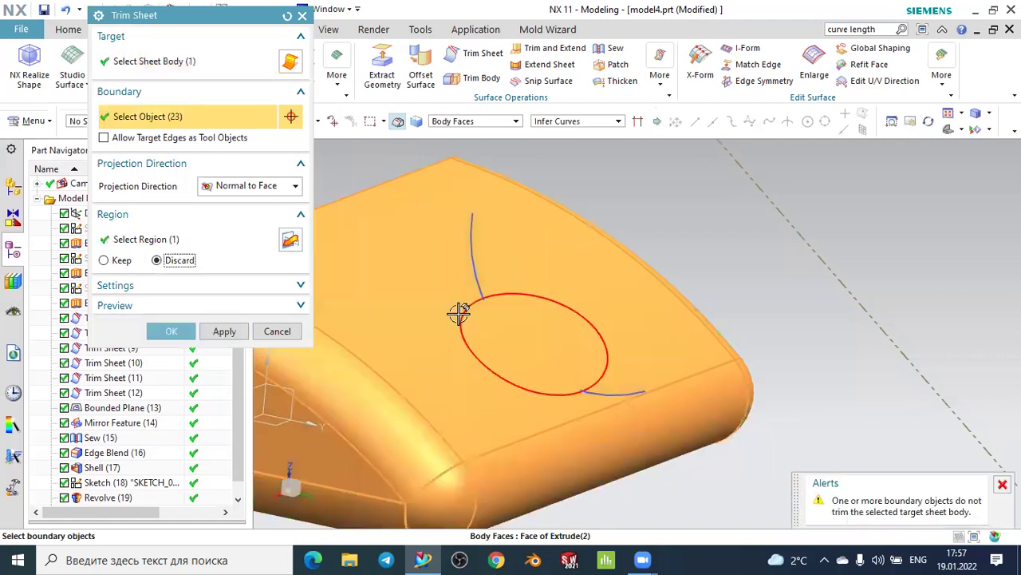
click(199, 248)
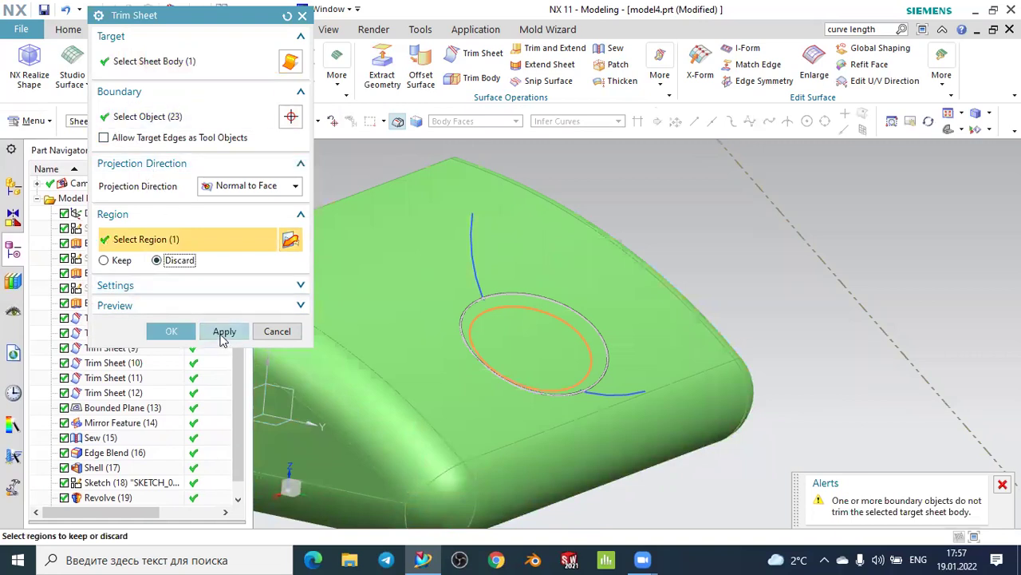
click(259, 306)
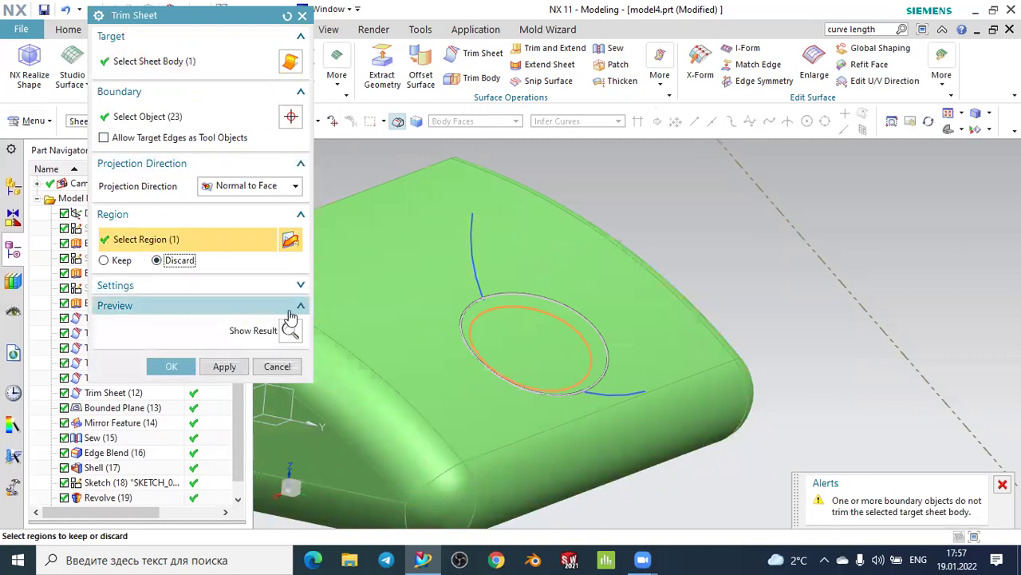
click(291, 330)
mouse_move(672, 364)
middle_down()
mouse_move(735, 365)
mouse_move(619, 403)
middle_up()
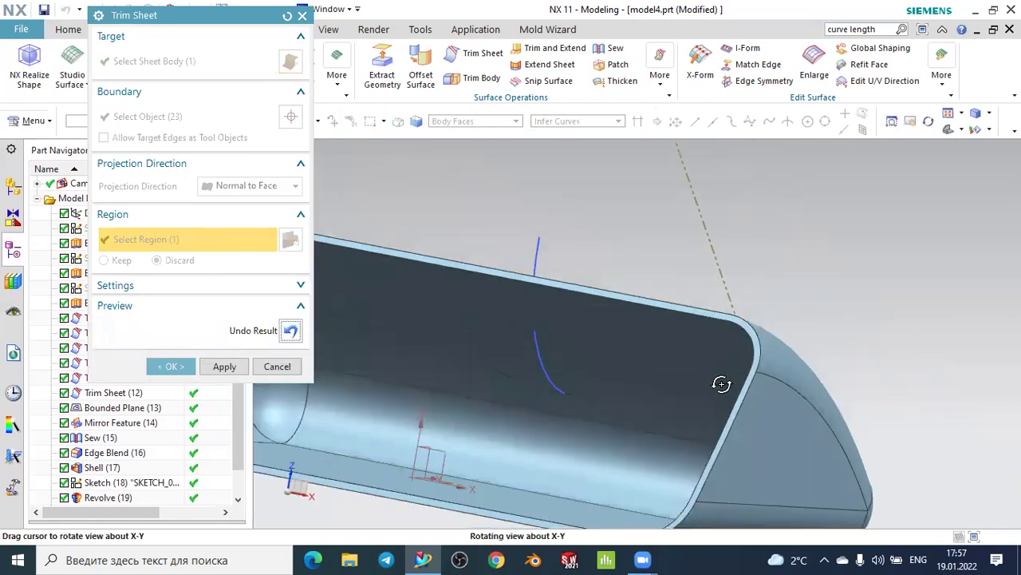
Apply the ring trim, then briefly hide the sketch curves and Sew(15) body before undoing
click(190, 368)
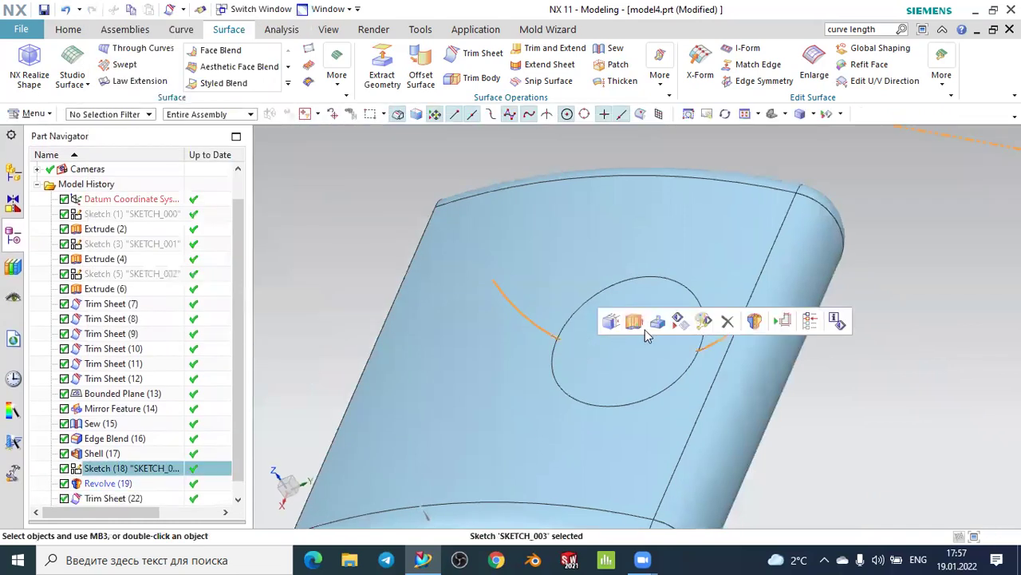
click(678, 320)
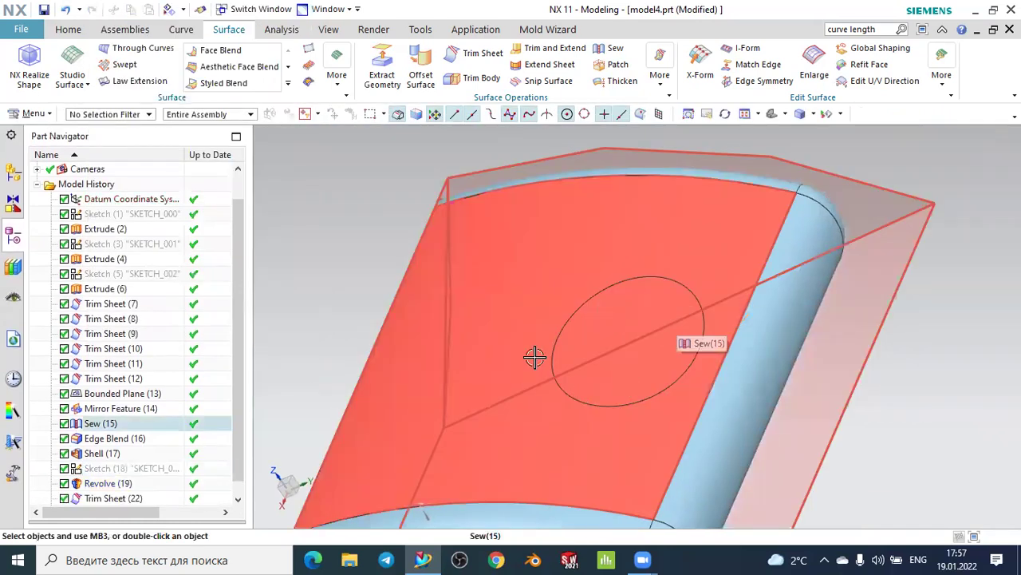
middle_drag(534, 357, 605, 363)
click(604, 359)
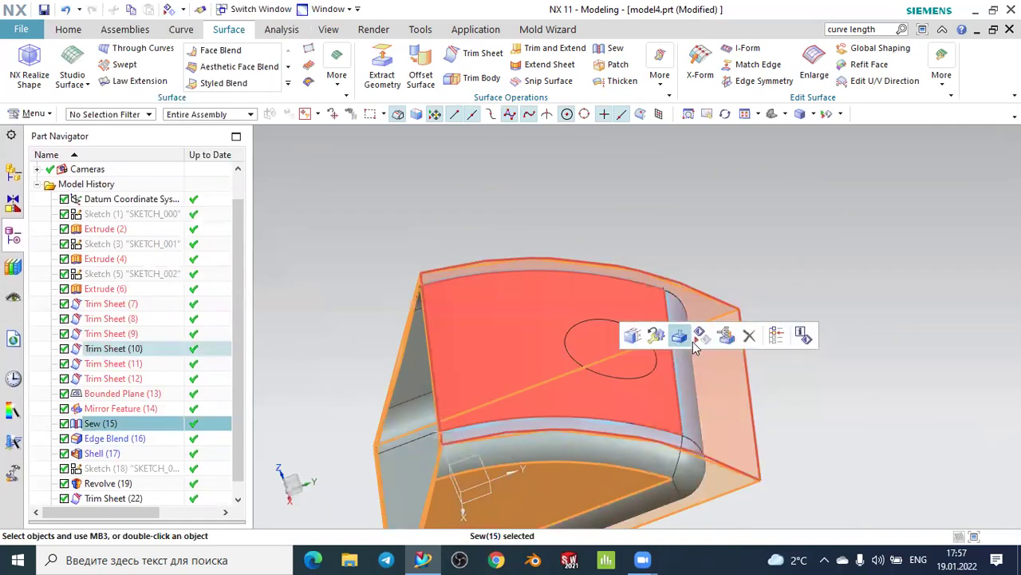
click(701, 336)
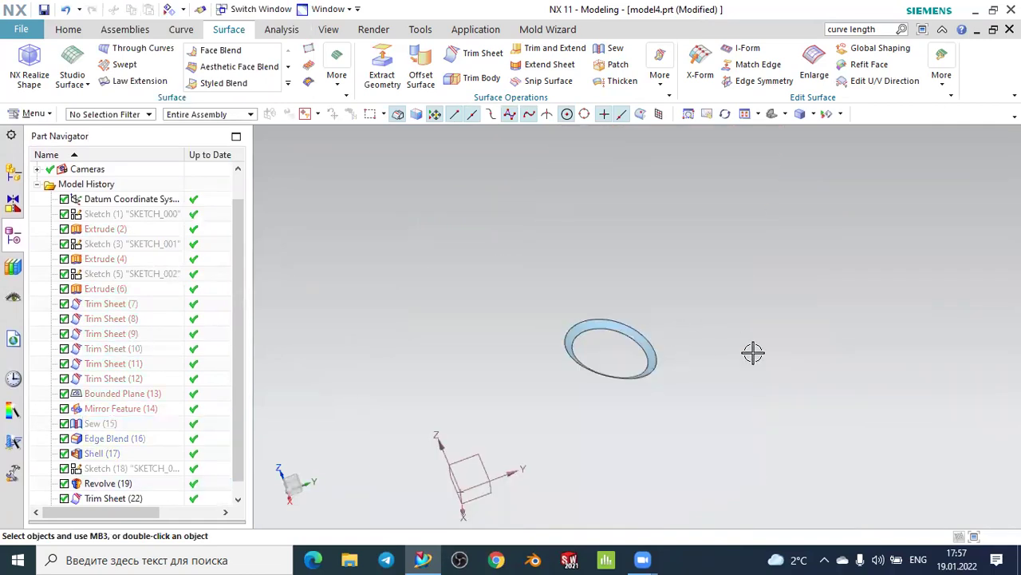
key(ctrl+z)
Delete the Trim Sheet (24) feature from the Part Navigator
scroll(601, 317, up, 3)
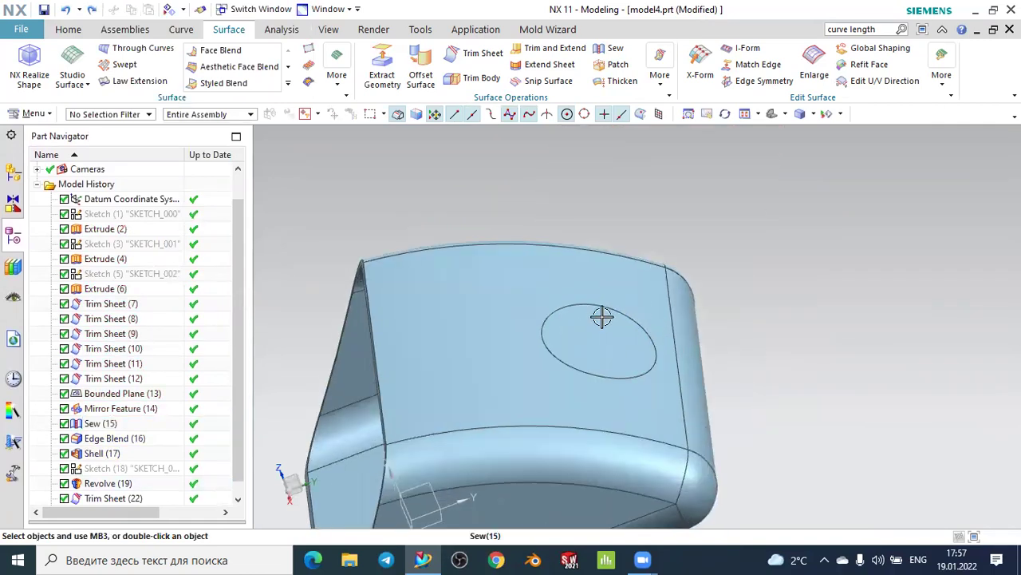
scroll(606, 321, up, 3)
mouse_move(620, 344)
middle_down()
mouse_move(603, 336)
mouse_move(574, 349)
mouse_move(645, 333)
mouse_move(641, 323)
mouse_move(673, 304)
mouse_move(575, 327)
middle_up()
scroll(583, 346, down, 1)
scroll(140, 453, down, 1)
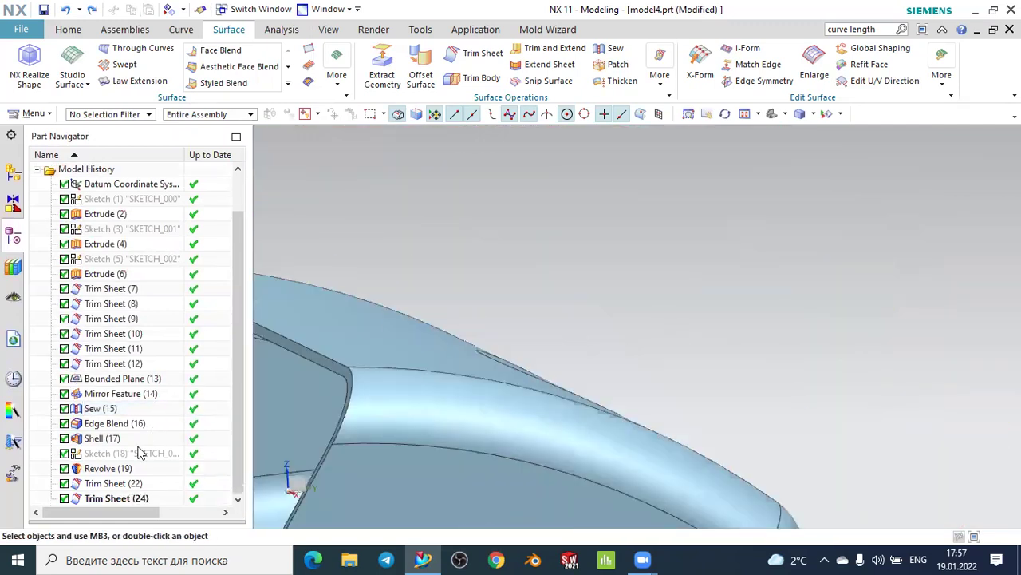
click(130, 499)
right_click(130, 499)
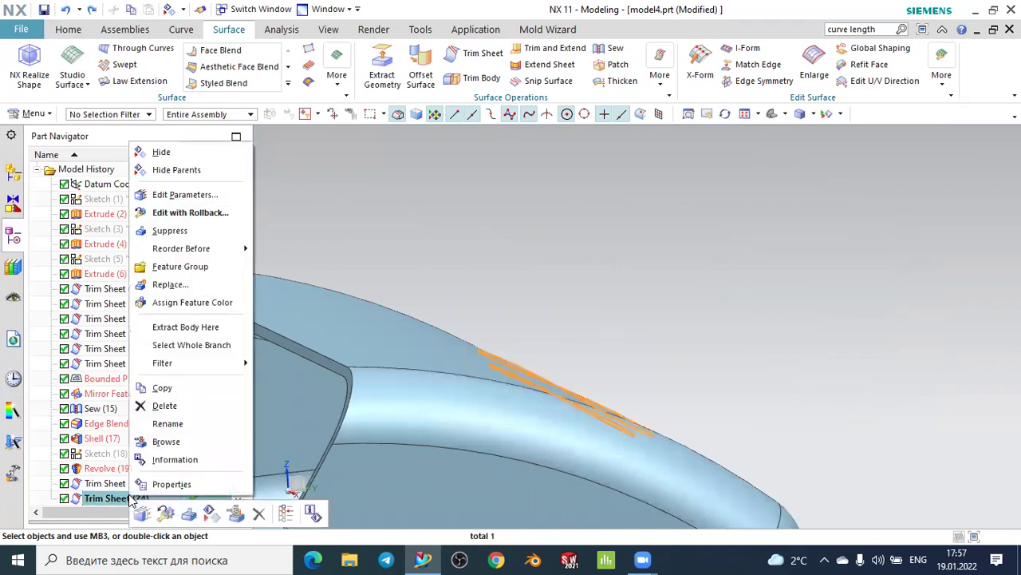
click(166, 411)
Review the open shell from several angles, then start a new Trim Sheet and cancel it
middle_drag(633, 296, 573, 356)
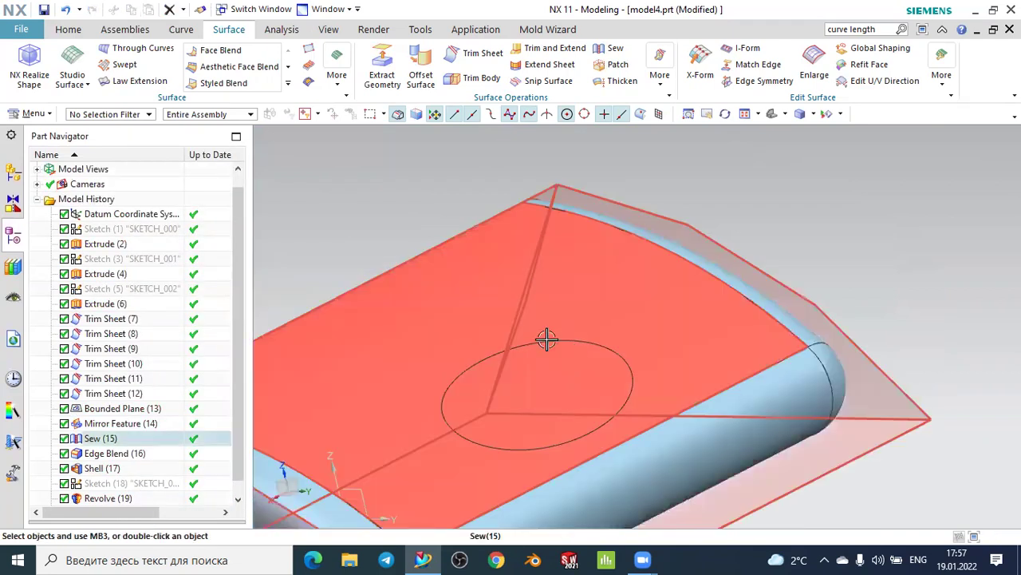
mouse_move(774, 117)
middle_down()
mouse_move(684, 254)
mouse_move(658, 240)
mouse_move(649, 255)
middle_up()
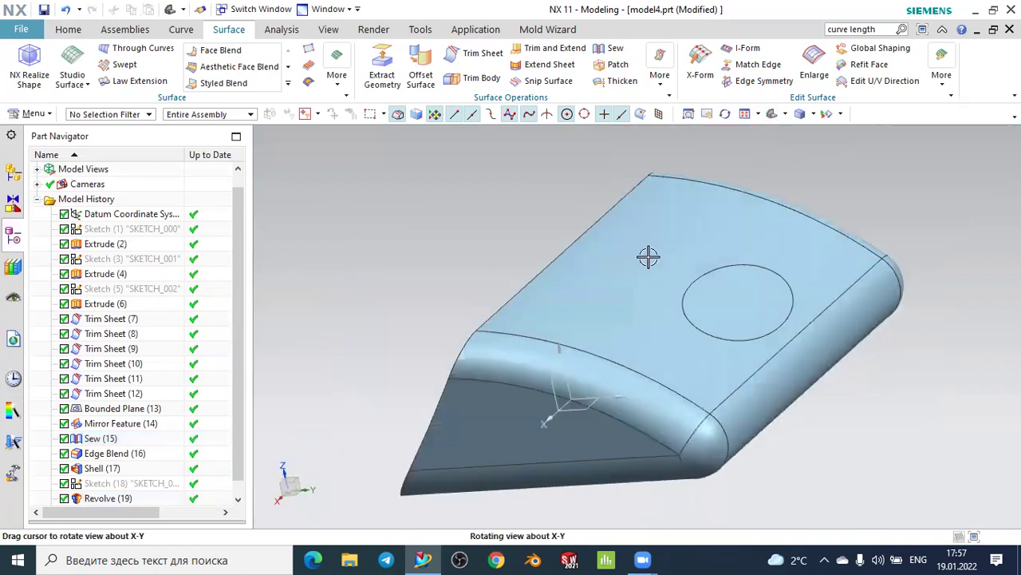
scroll(734, 282, up, 2)
scroll(752, 286, up, 2)
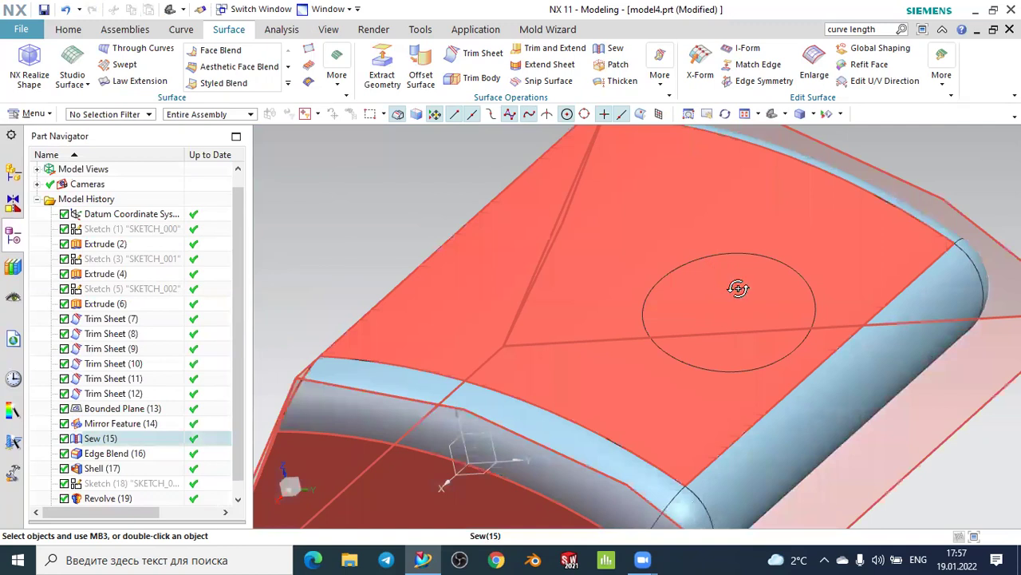
middle_drag(738, 288, 753, 279)
scroll(753, 274, up, 2)
scroll(745, 292, up, 1)
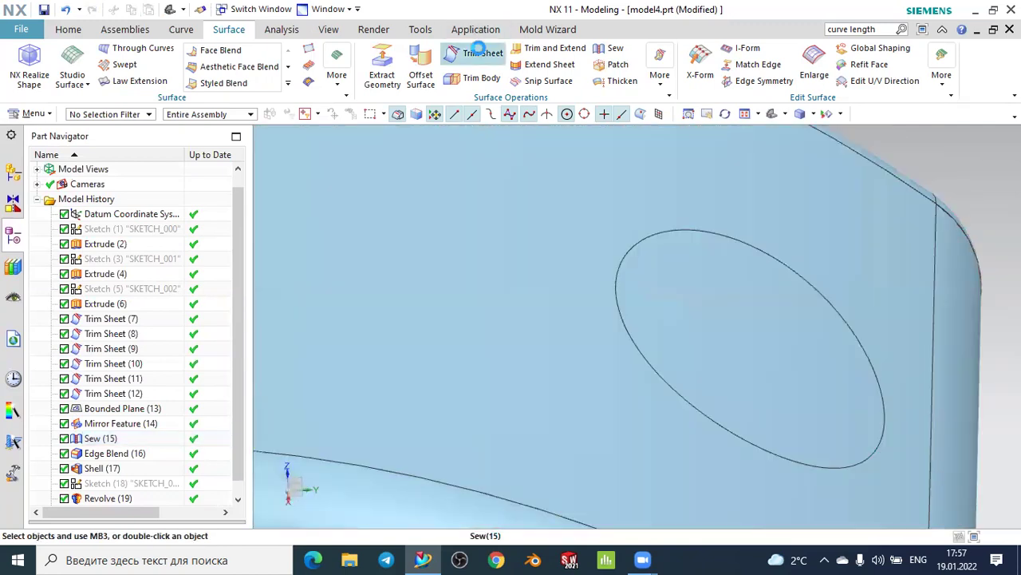
click(479, 51)
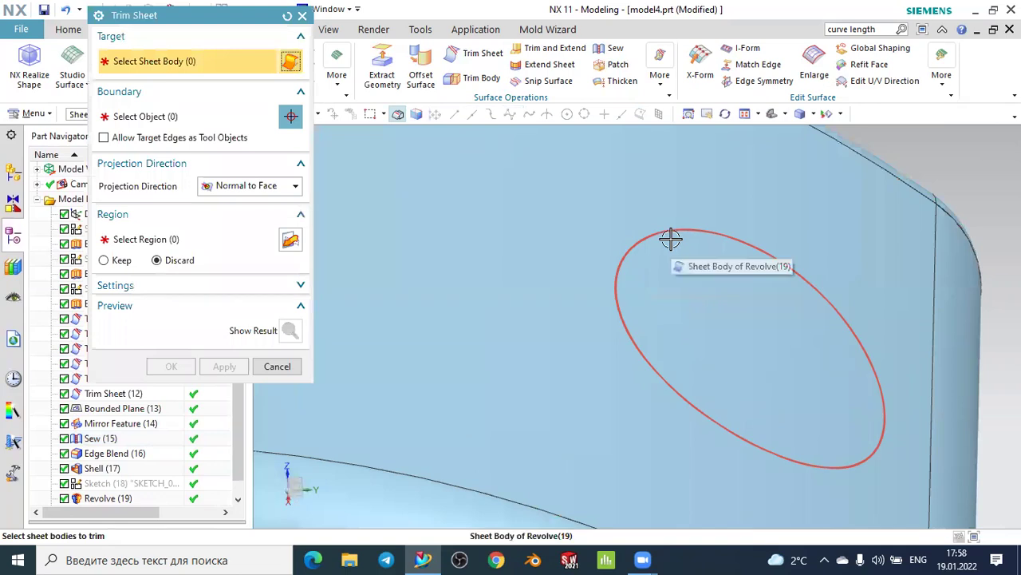
click(302, 16)
Switch the displayed part to model1.prtцук.prt
click(239, 8)
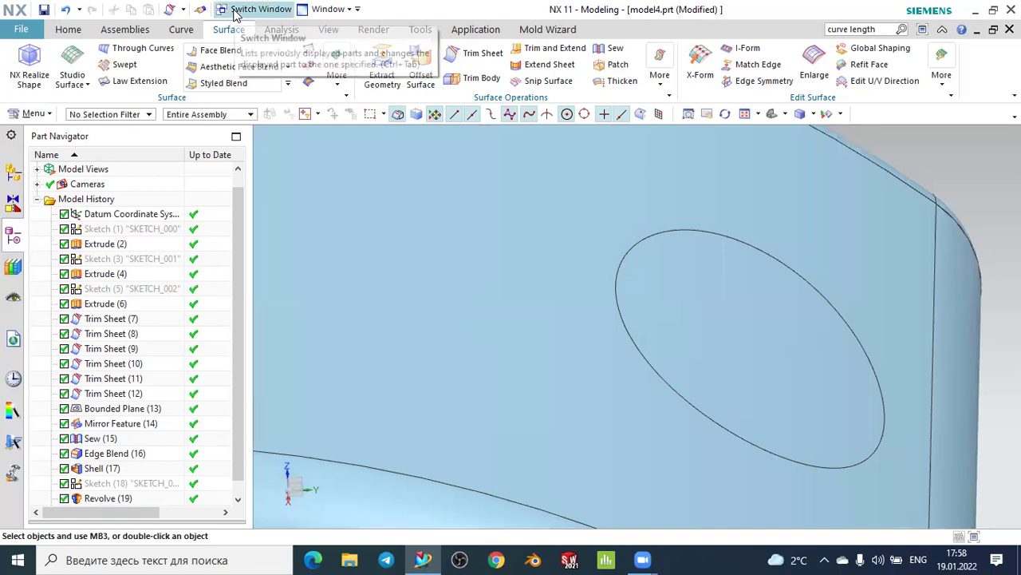
click(332, 241)
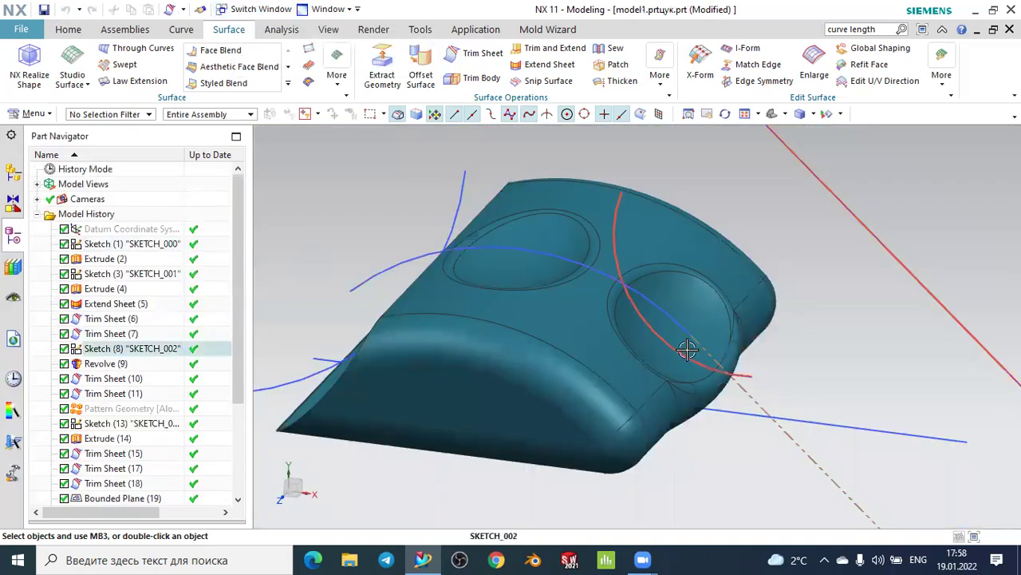
scroll(120, 411, down, 2)
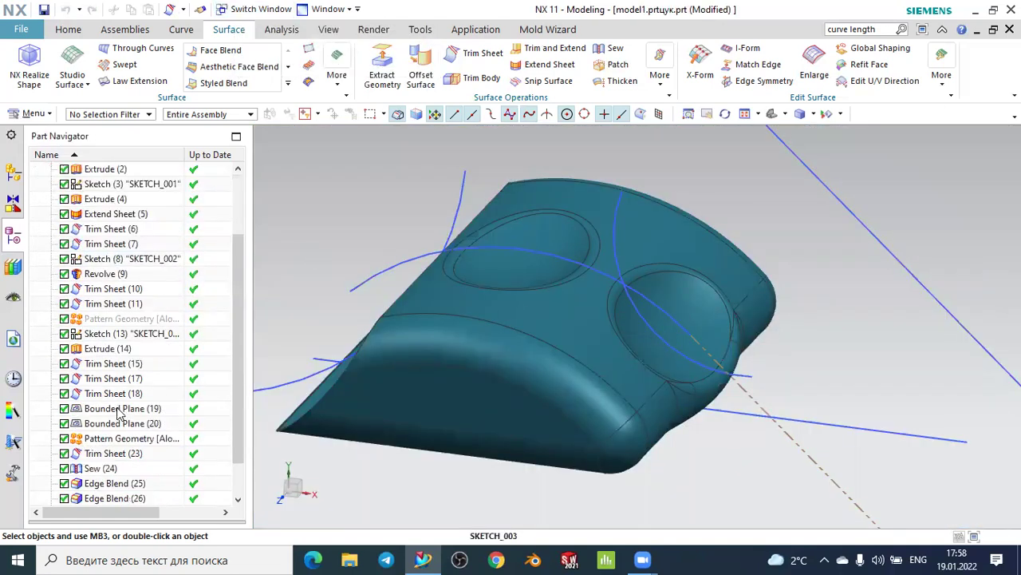
scroll(122, 411, down, 1)
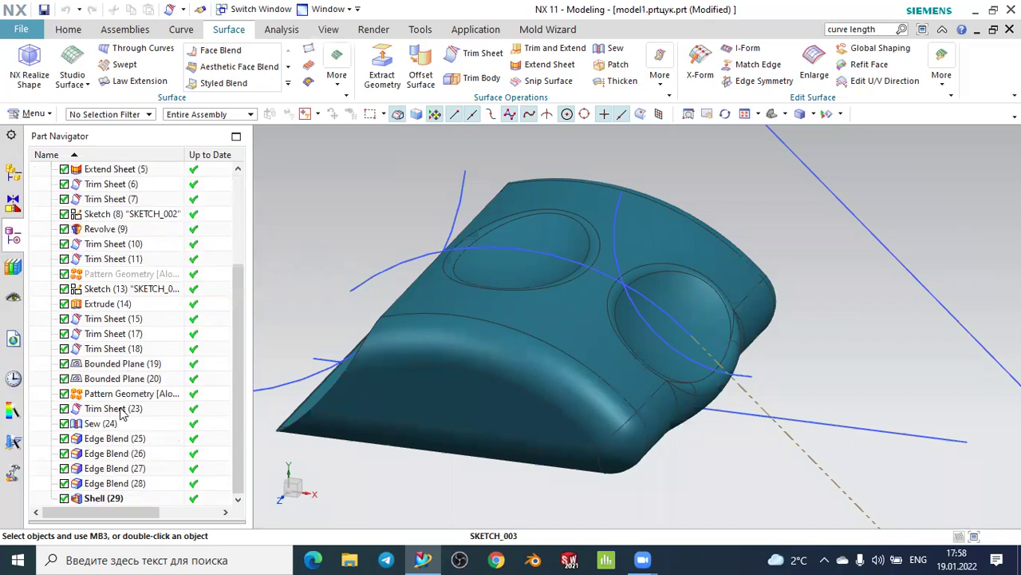
Re-edit Trim Sheet (18) and confirm it so the model rebuilds
click(125, 409)
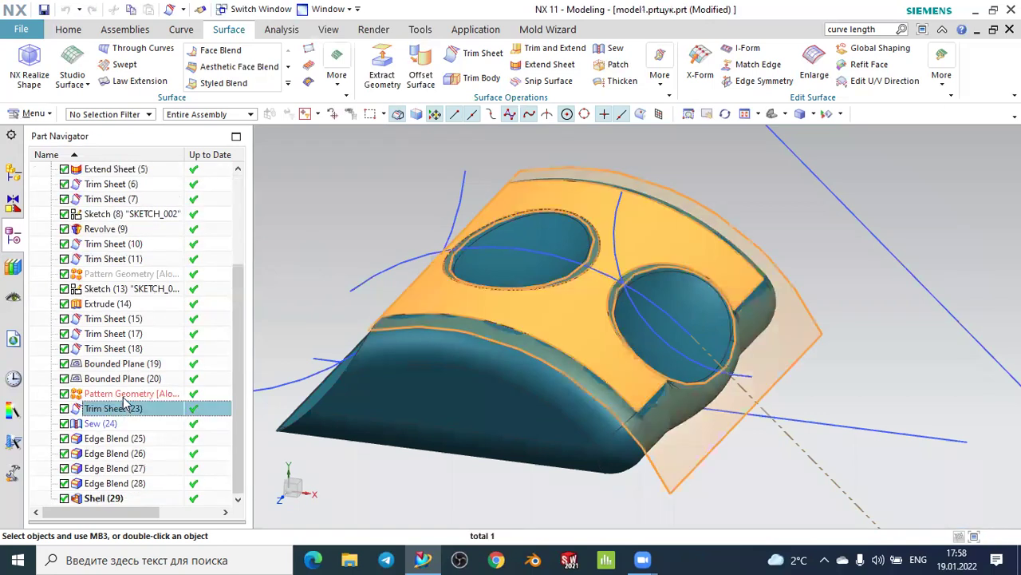
click(109, 349)
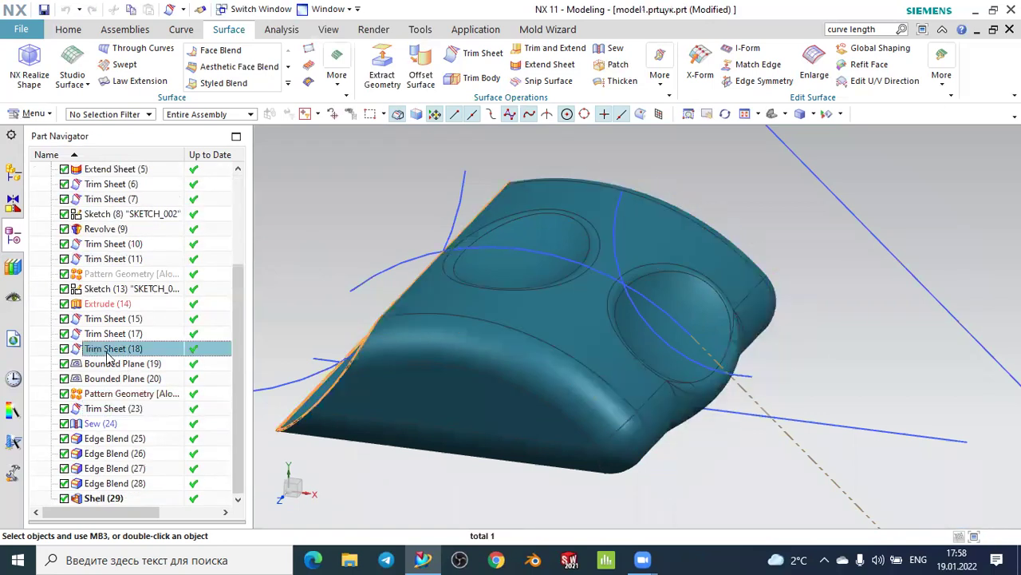
double_click(108, 354)
click(205, 371)
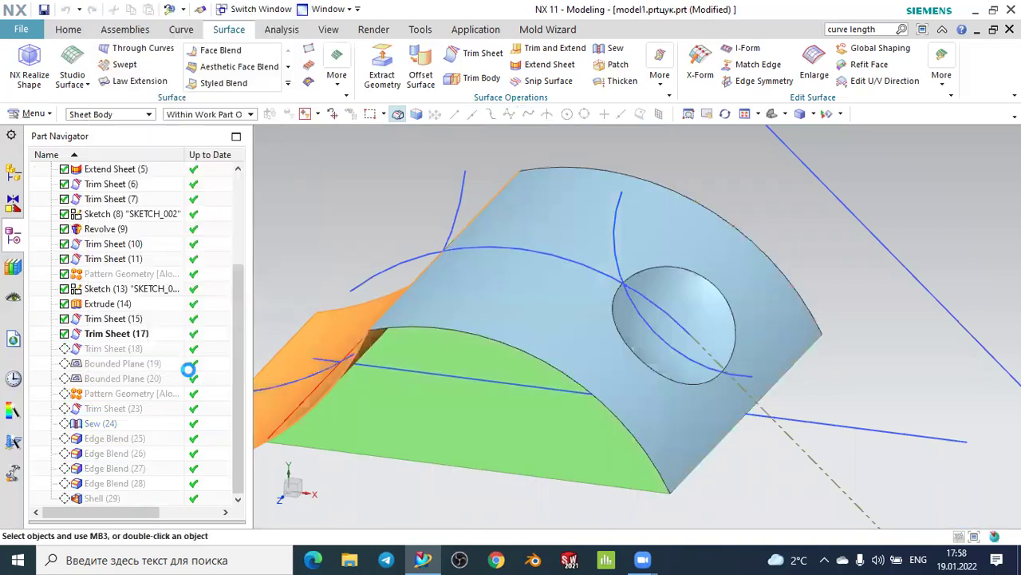
Edit Trim Sheet (23), revisit its target sheet and boundary, and apply the trim
click(102, 425)
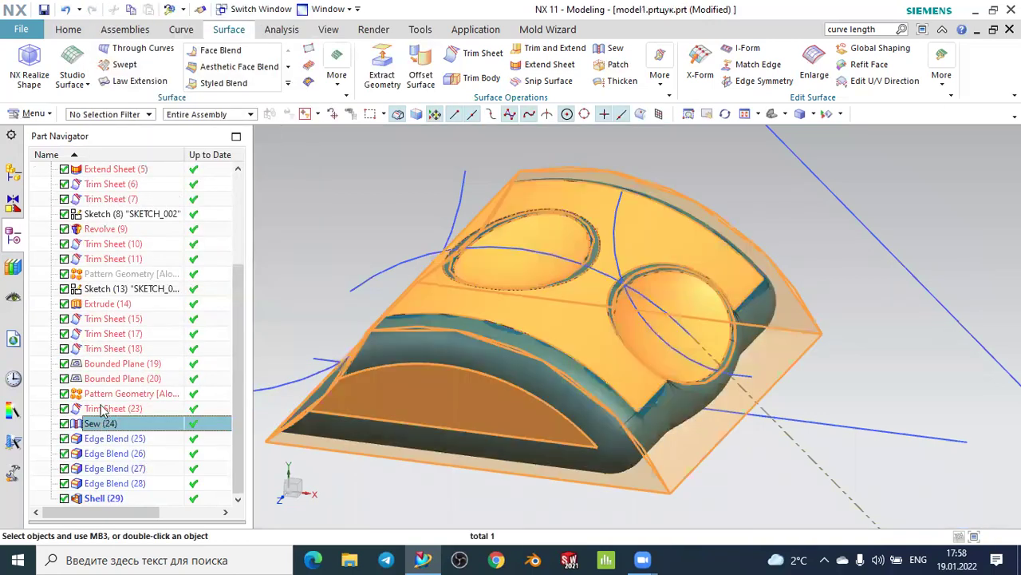
click(102, 410)
double_click(101, 409)
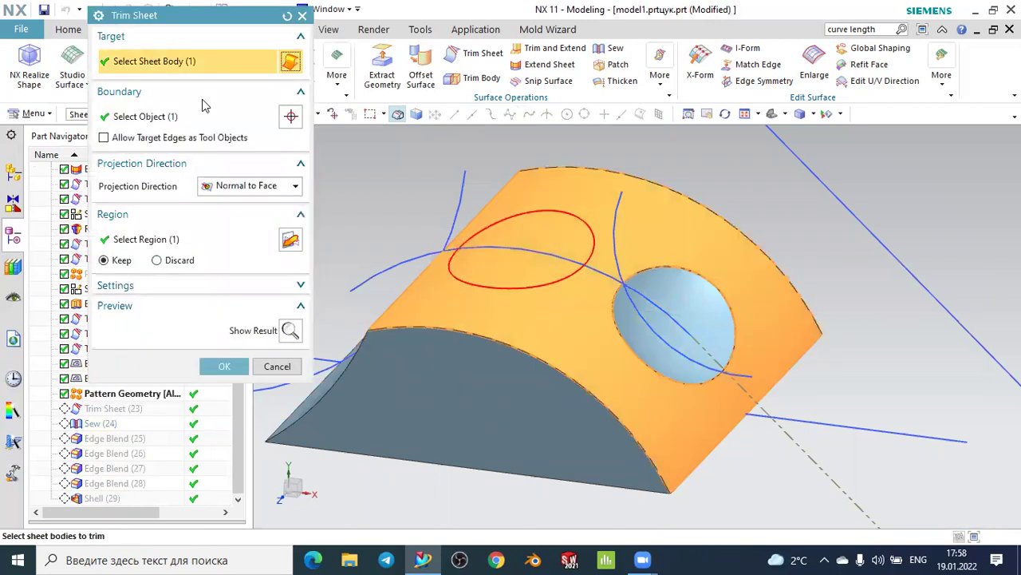
click(159, 118)
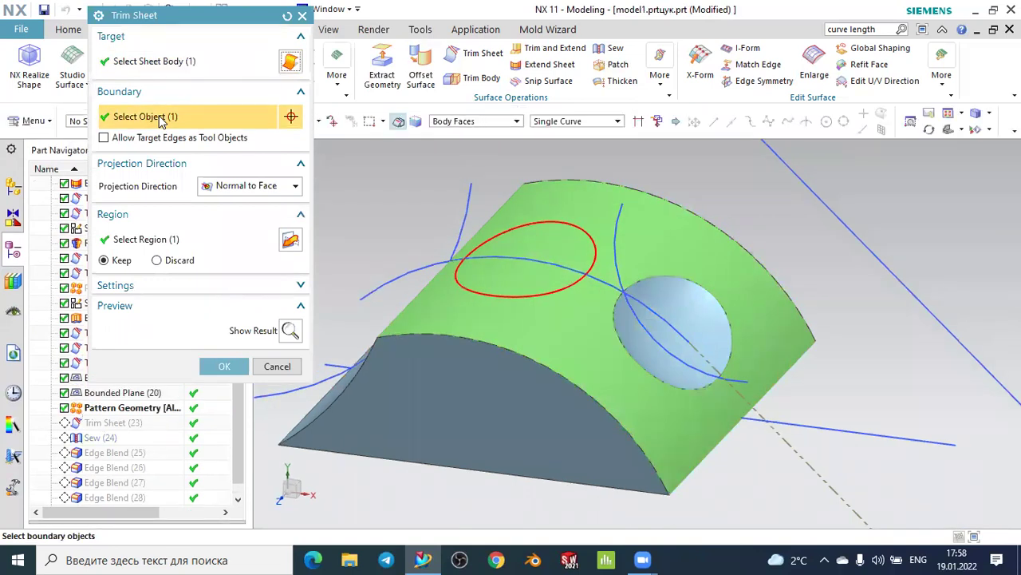
click(197, 67)
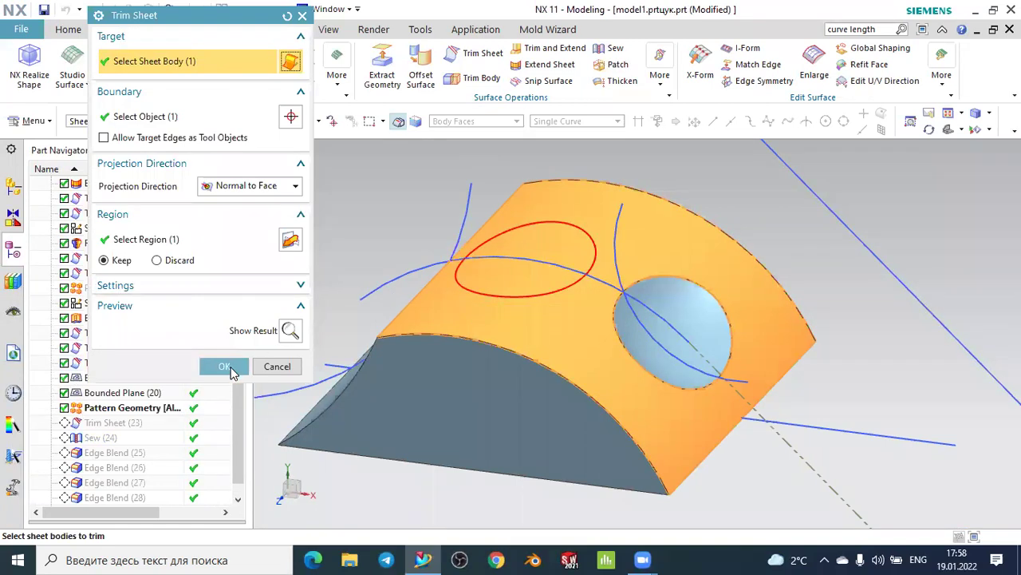
click(230, 367)
Switch to model4.prt and start a Trim Sheet with the region set to Keep
click(242, 8)
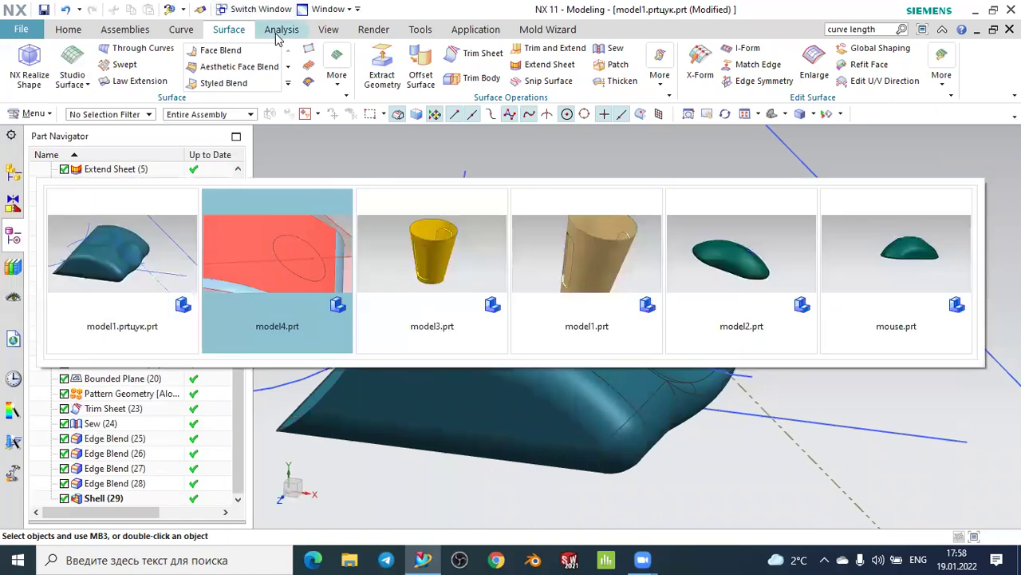
click(272, 233)
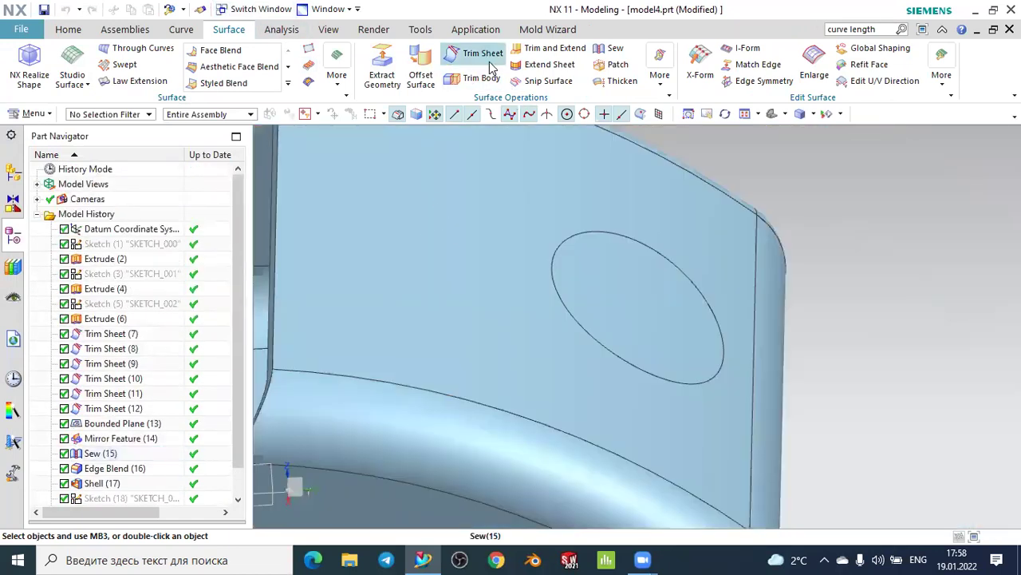
click(484, 59)
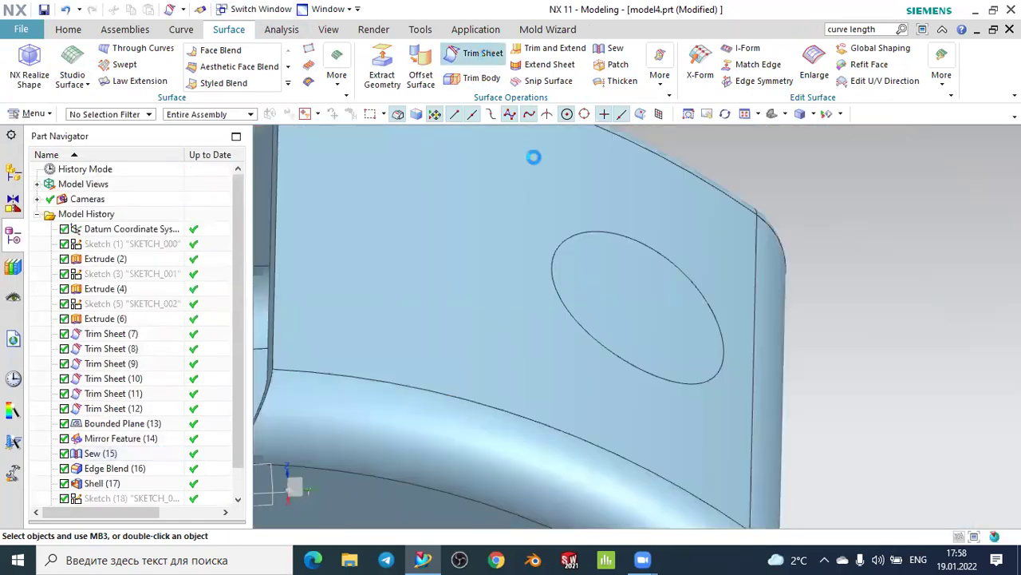
click(118, 260)
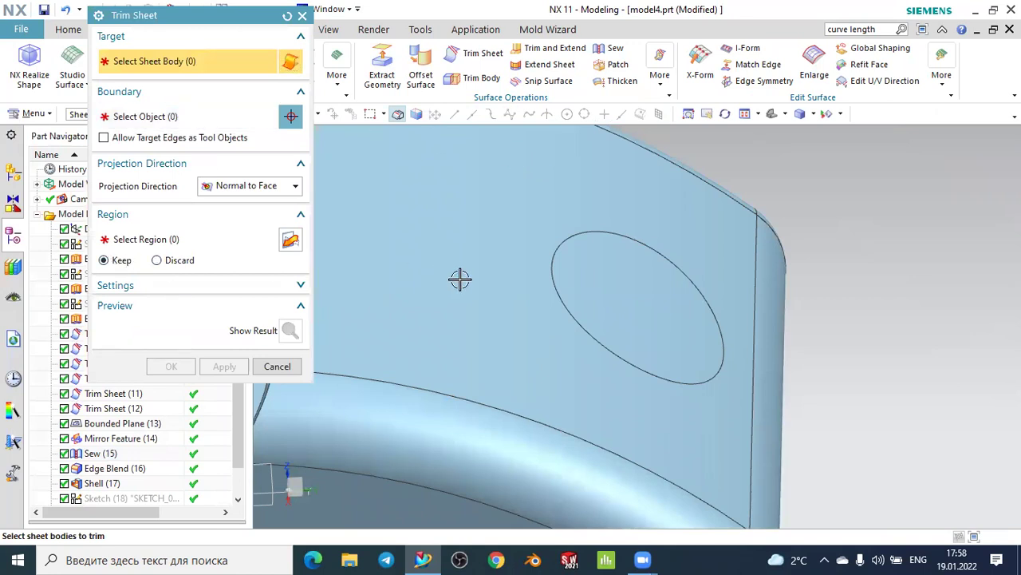
Pick the body as target and its faces as boundary, preview the trim, then cancel it
drag(445, 312, 464, 288)
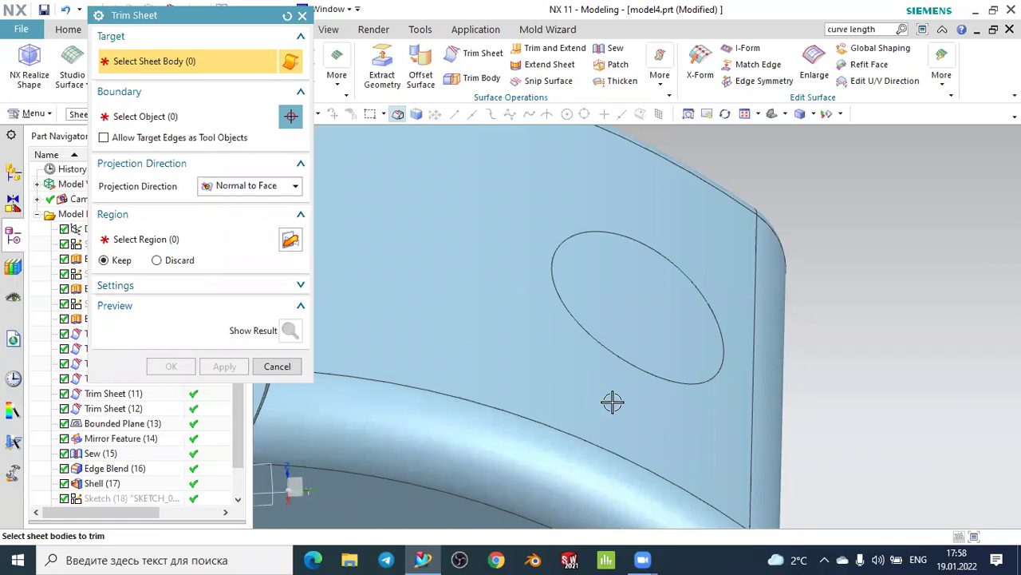
click(635, 365)
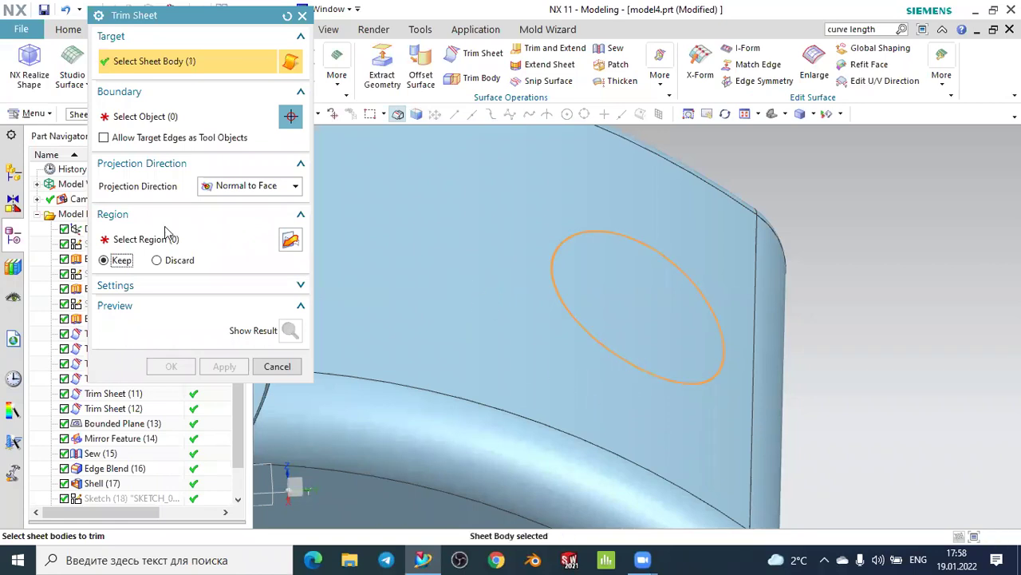
click(169, 116)
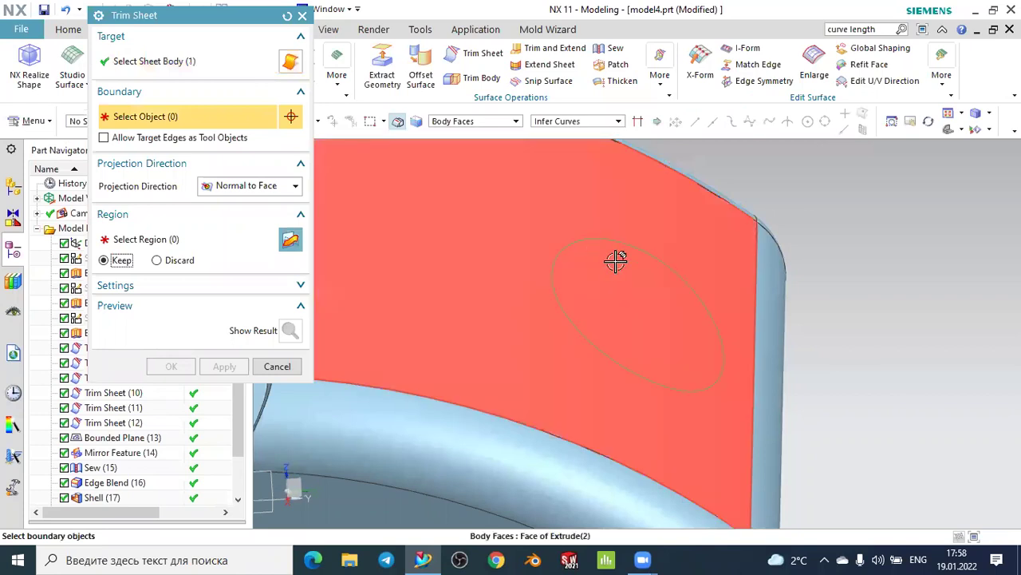
click(615, 260)
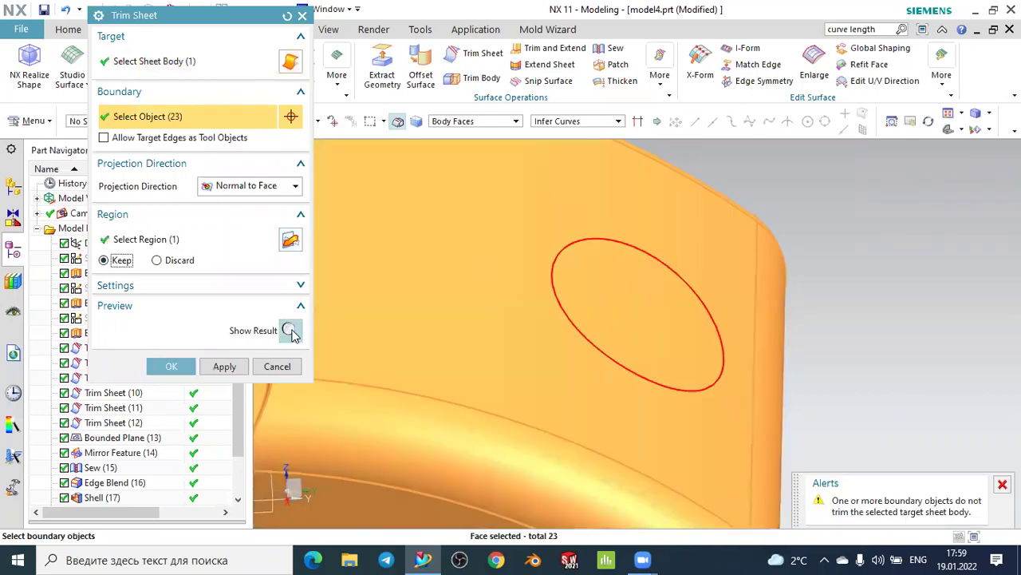
click(290, 330)
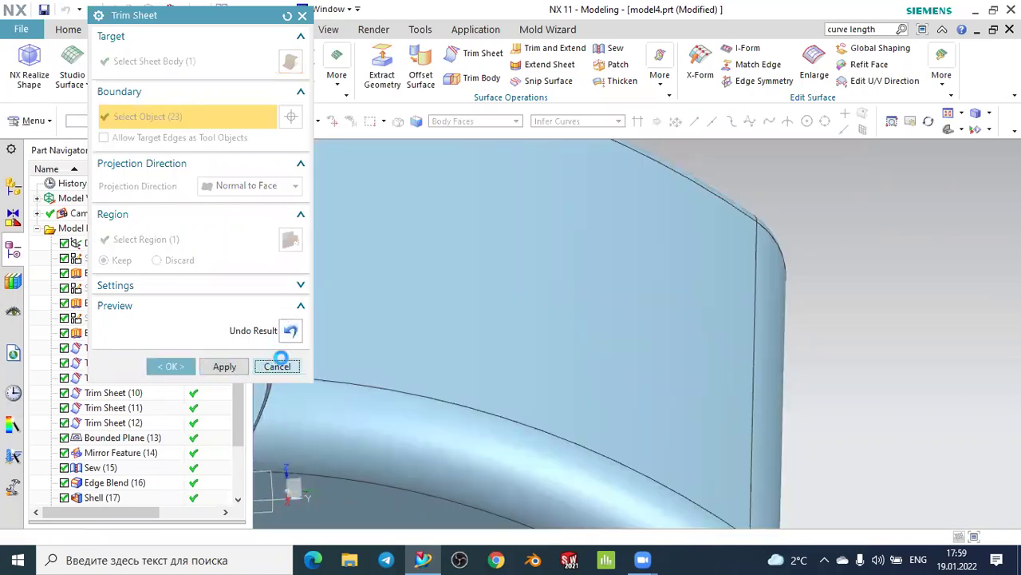
click(276, 366)
mouse_move(459, 317)
middle_down()
mouse_move(588, 292)
mouse_move(638, 312)
mouse_move(629, 324)
middle_up()
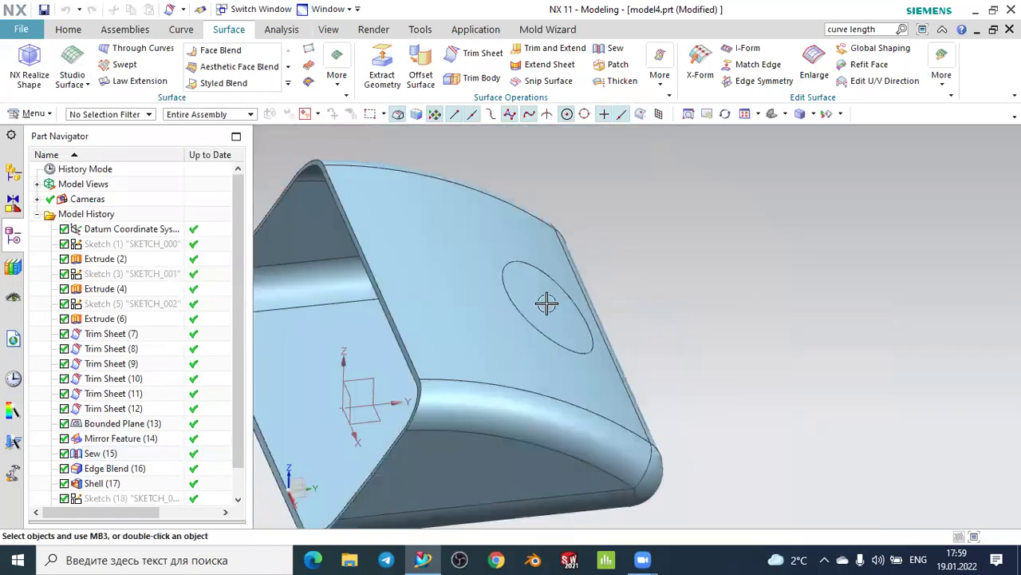
Orbit and zoom around model4 to inspect its inner channel and long side
mouse_move(550, 306)
middle_down()
mouse_move(635, 317)
mouse_move(546, 317)
mouse_move(590, 290)
middle_up()
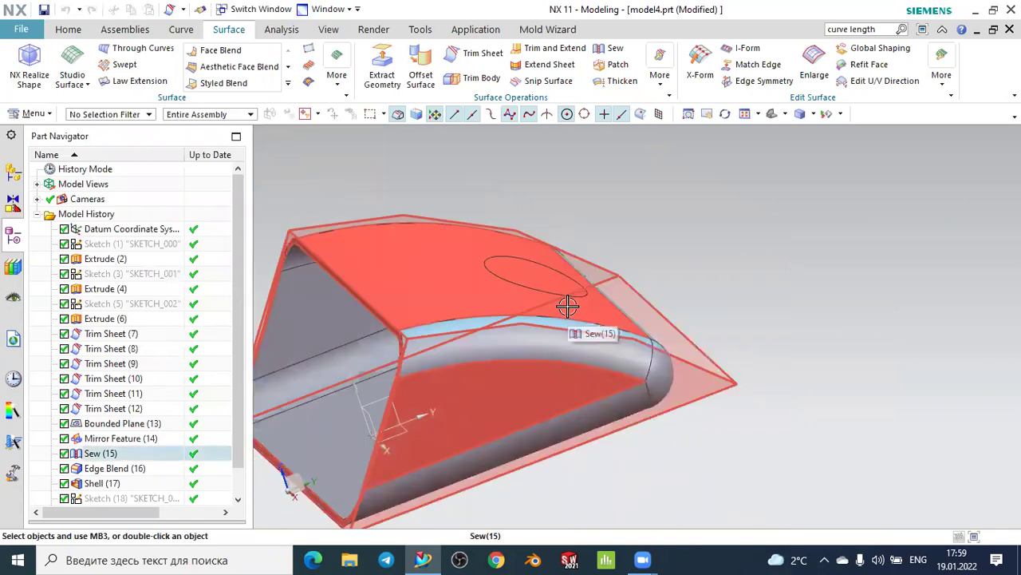
mouse_move(580, 285)
middle_down()
mouse_move(616, 304)
mouse_move(694, 309)
mouse_move(628, 312)
mouse_move(554, 257)
mouse_move(543, 270)
middle_up()
scroll(544, 270, up, 2)
scroll(431, 272, up, 2)
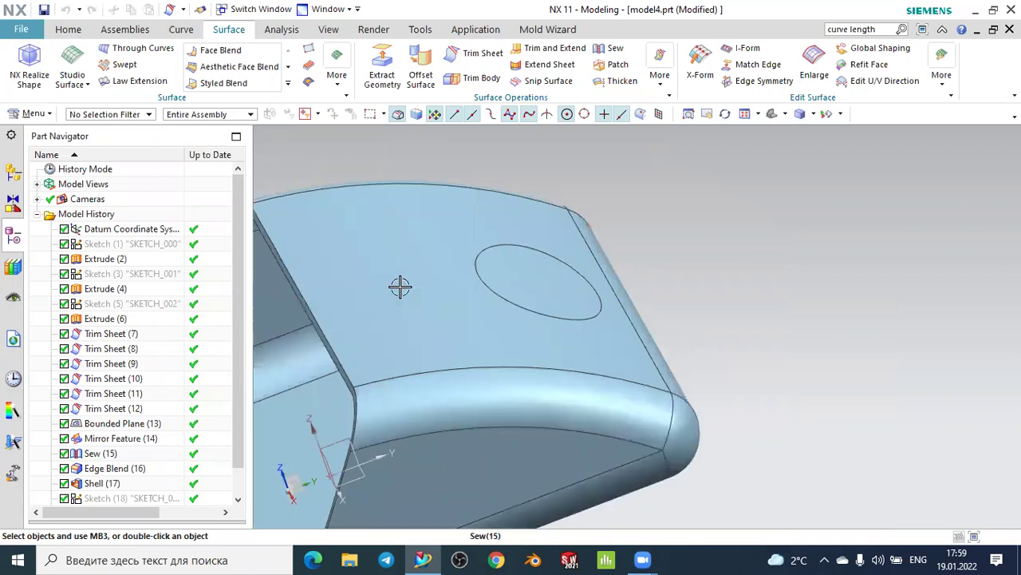
mouse_move(431, 278)
middle_down()
mouse_move(609, 237)
mouse_move(754, 311)
mouse_move(788, 288)
mouse_move(828, 287)
mouse_move(735, 296)
mouse_move(763, 303)
mouse_move(545, 93)
middle_up()
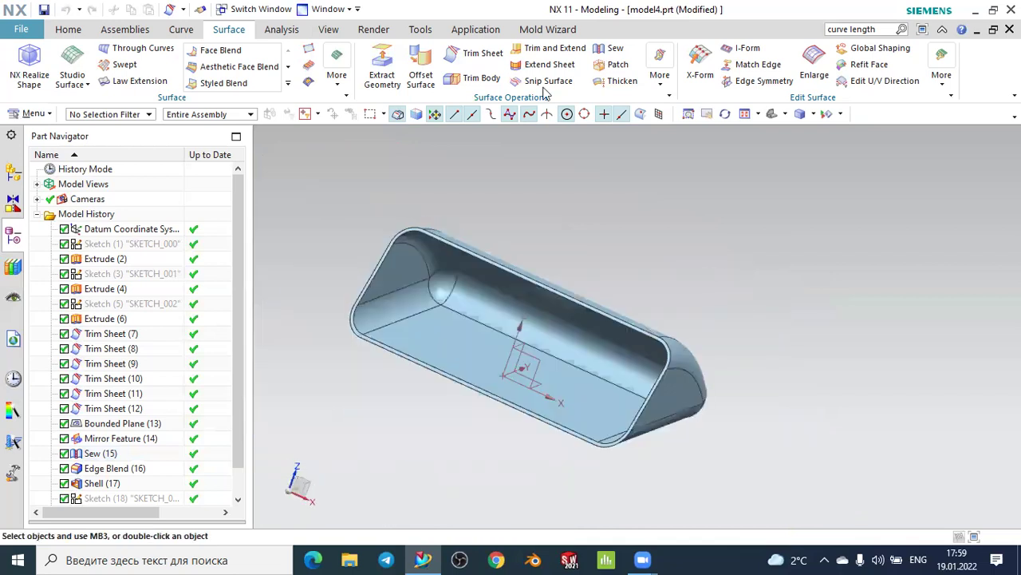
Recolour the shell body to colour ID 179 (Deep Teal) with Edit Object Display
click(329, 29)
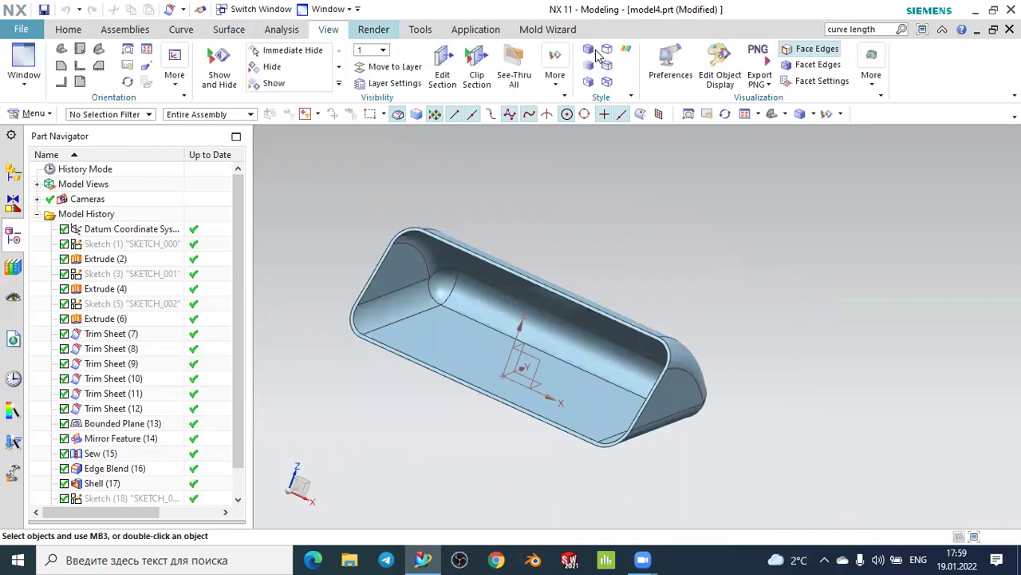
click(710, 64)
middle_drag(627, 250, 503, 254)
click(504, 248)
click(223, 388)
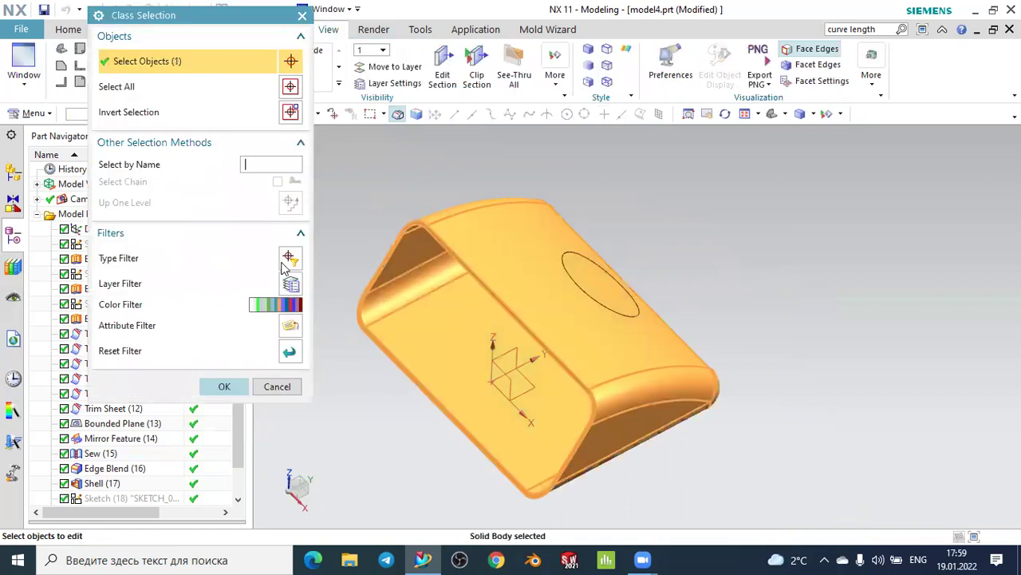
click(272, 105)
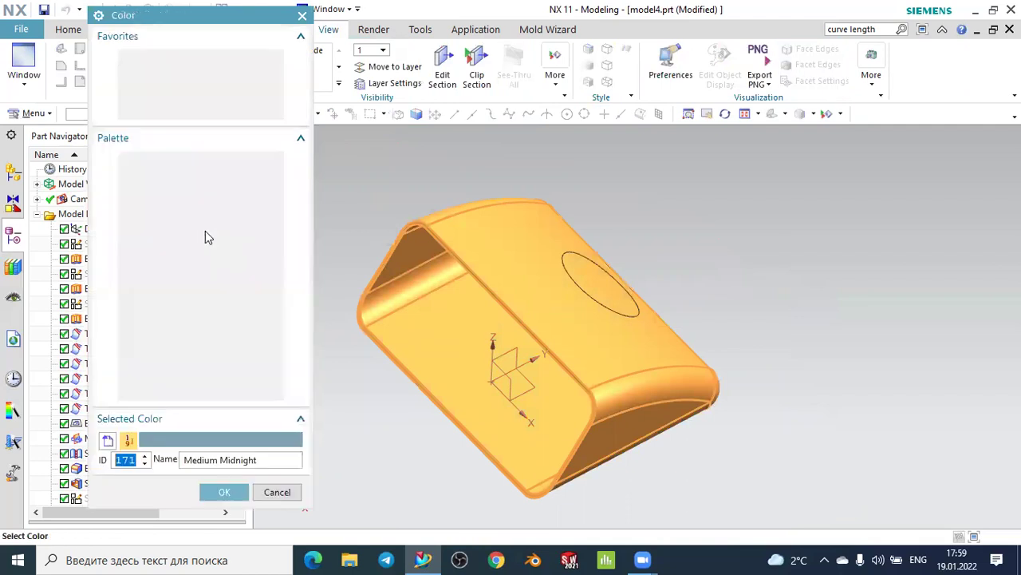
text(179)
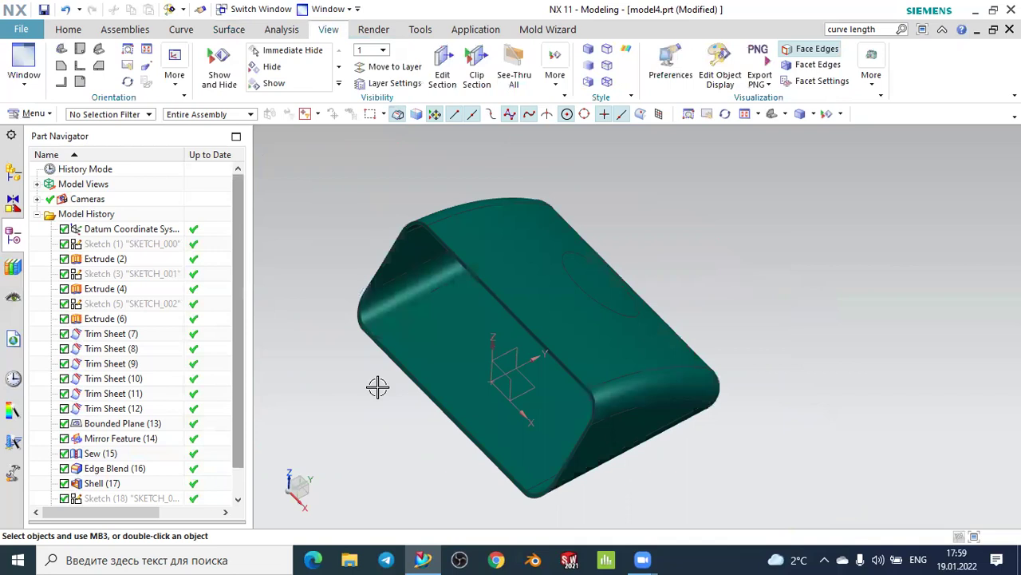
Inspect the recoloured part from several angles, then start a new Trim Sheet
mouse_move(383, 317)
middle_down()
mouse_move(362, 360)
mouse_move(394, 404)
middle_up()
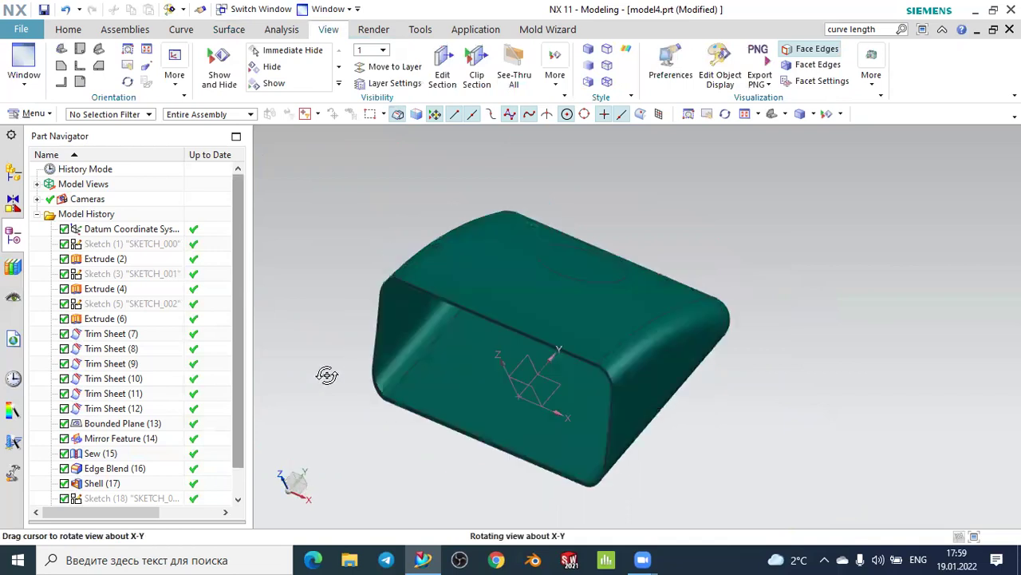
middle_drag(394, 405, 559, 290)
scroll(537, 280, up, 3)
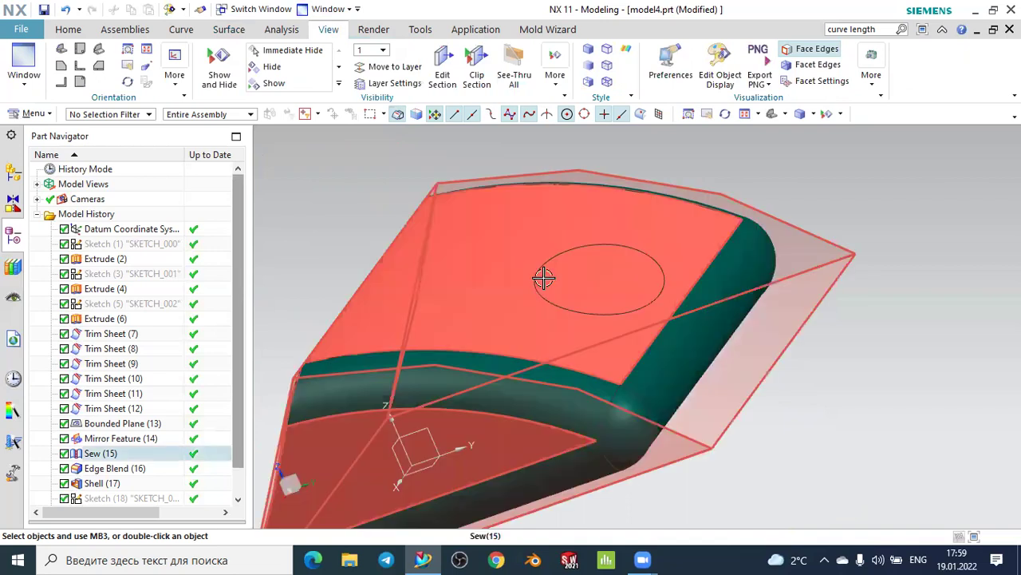
mouse_move(606, 317)
middle_down()
mouse_move(662, 306)
mouse_move(610, 316)
mouse_move(590, 284)
middle_up()
scroll(613, 283, down, 3)
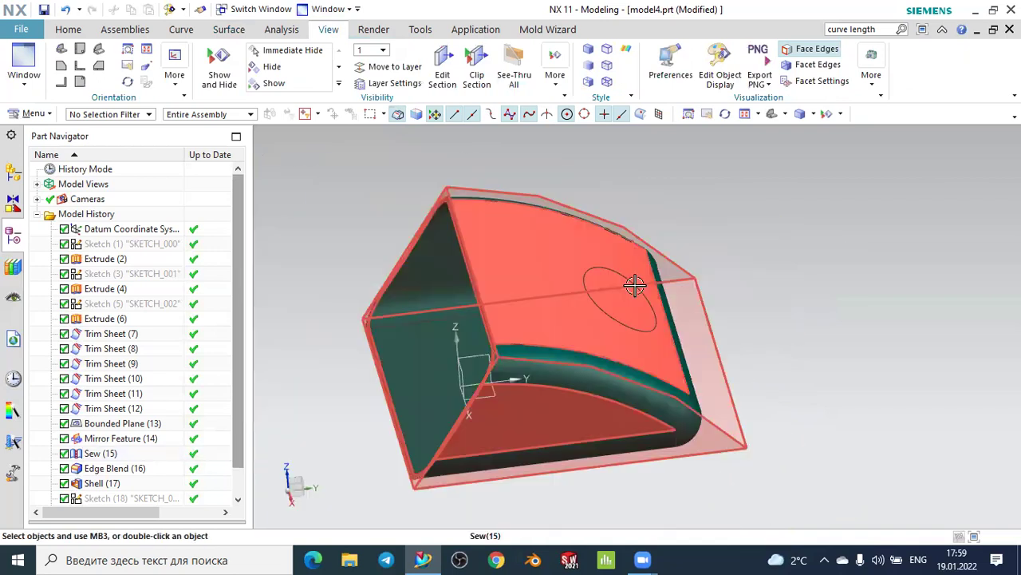
middle_drag(680, 286, 646, 269)
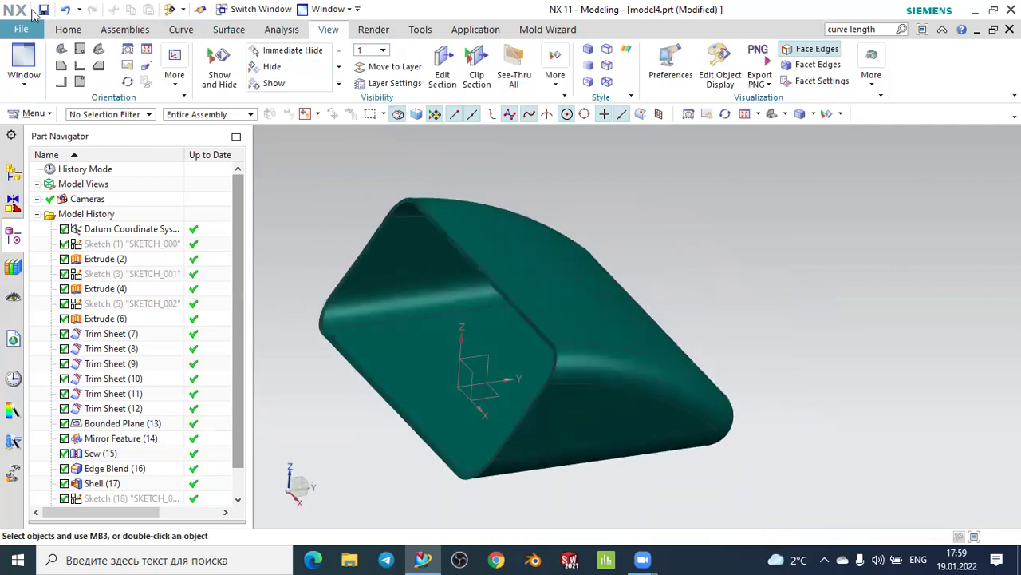
middle_drag(734, 256, 761, 260)
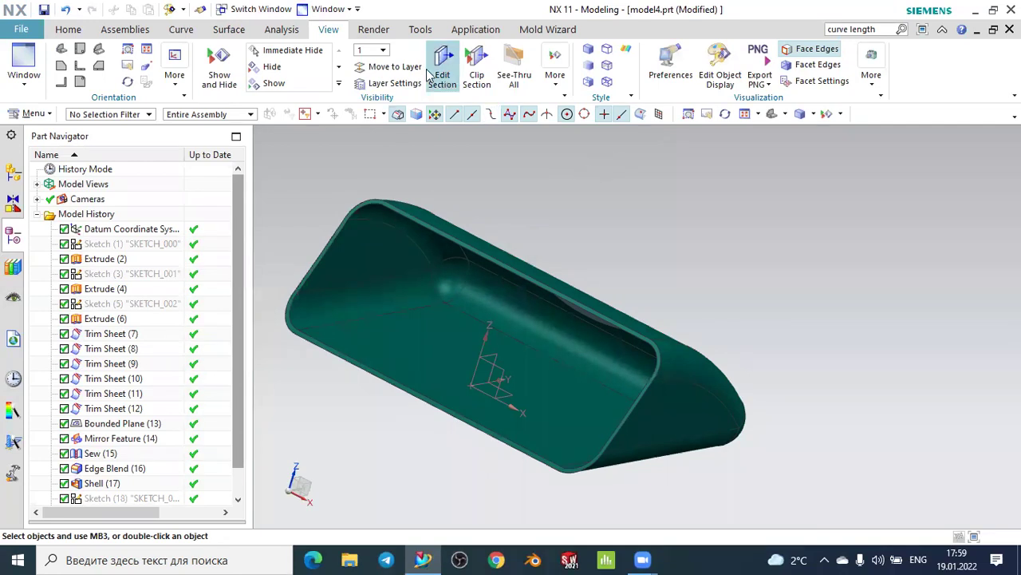
click(77, 30)
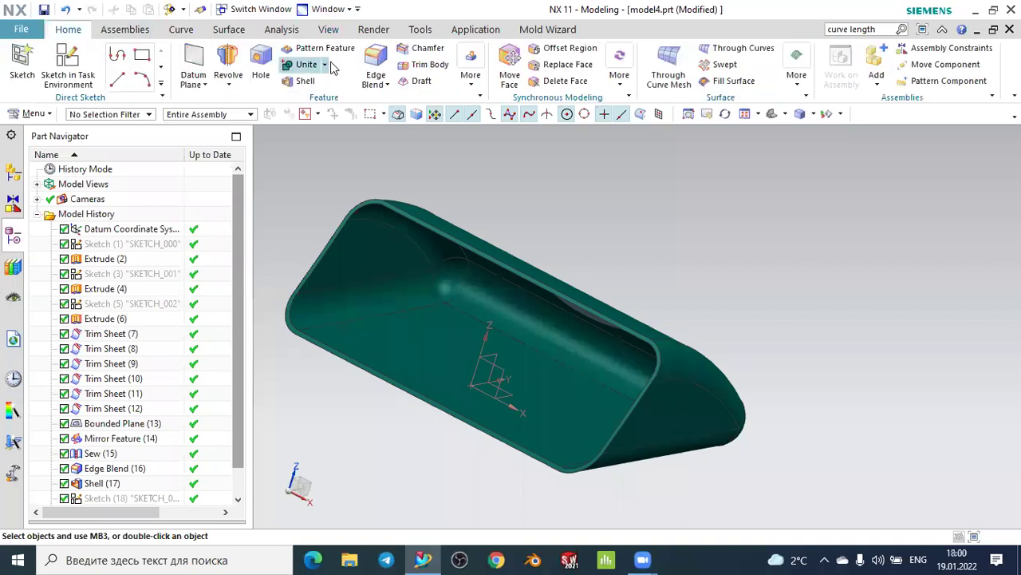
click(229, 30)
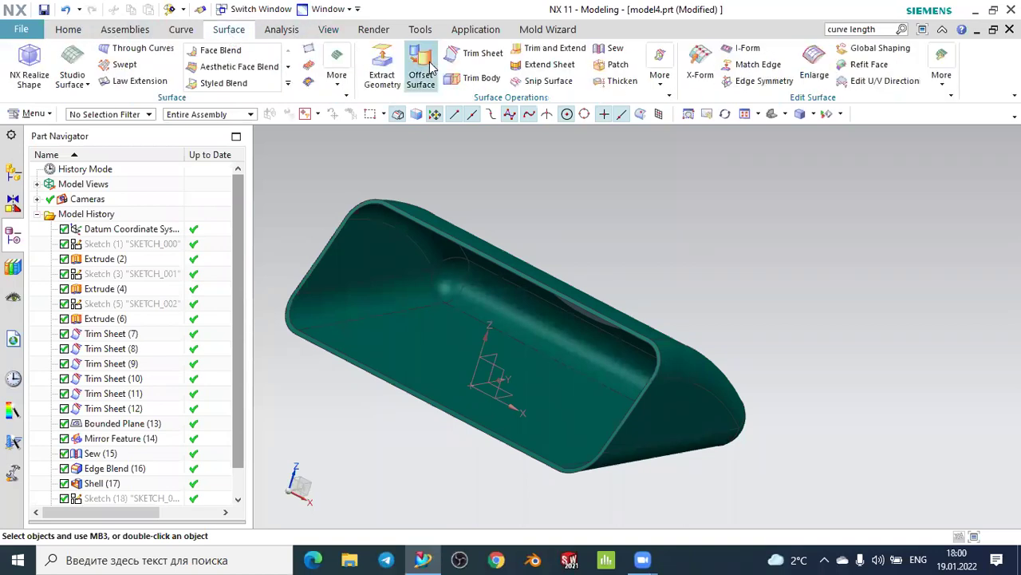
click(463, 62)
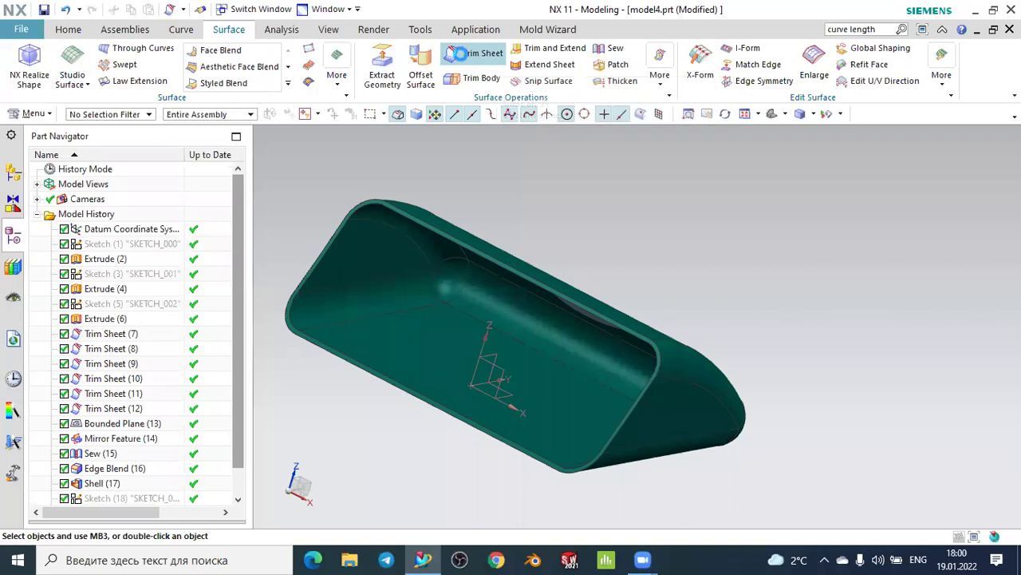